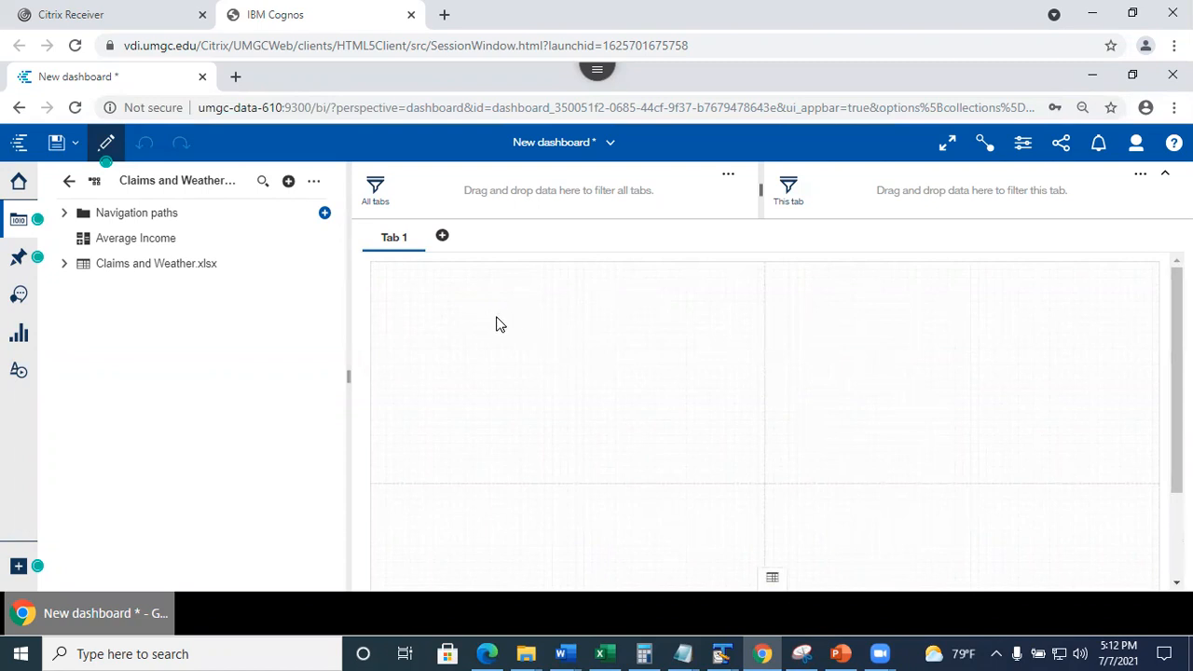
Expand Claims and Weather.xlsx in the data panel to list its fields.
{"action": "left_click", "coordinate": [64, 267]}
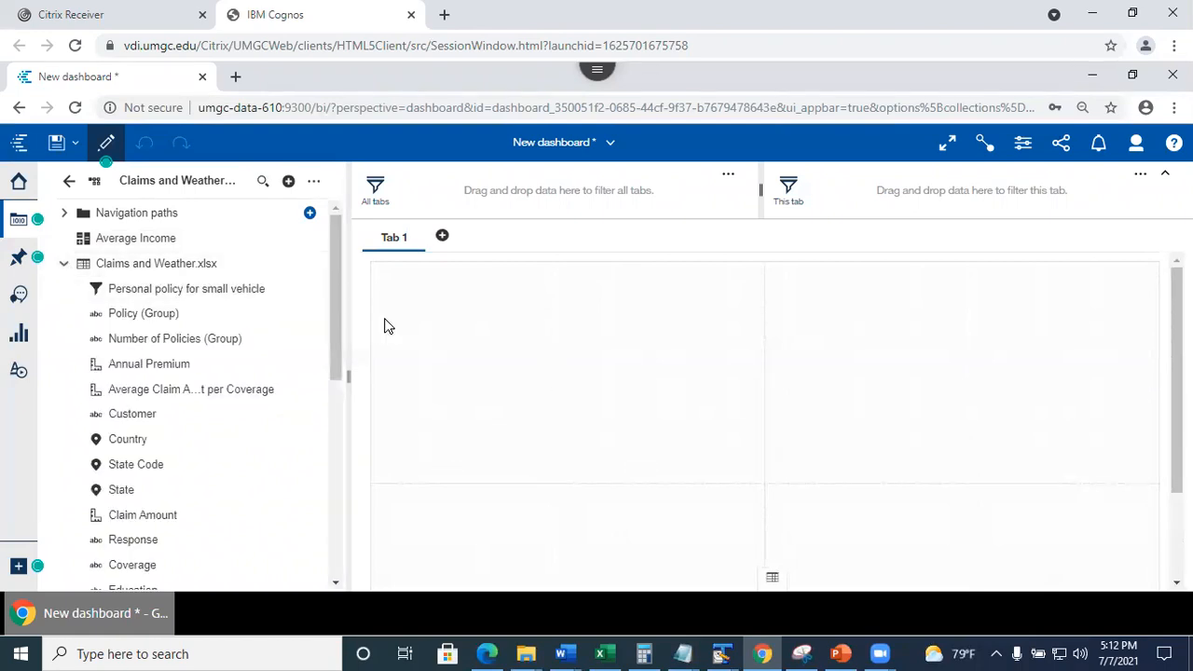
{"action": "mouse_move", "coordinate": [335, 327]}
{"action": "left_mouse_down"}
{"action": "mouse_move", "coordinate": [343, 370]}
{"action": "mouse_move", "coordinate": [345, 308]}
{"action": "left_mouse_up"}
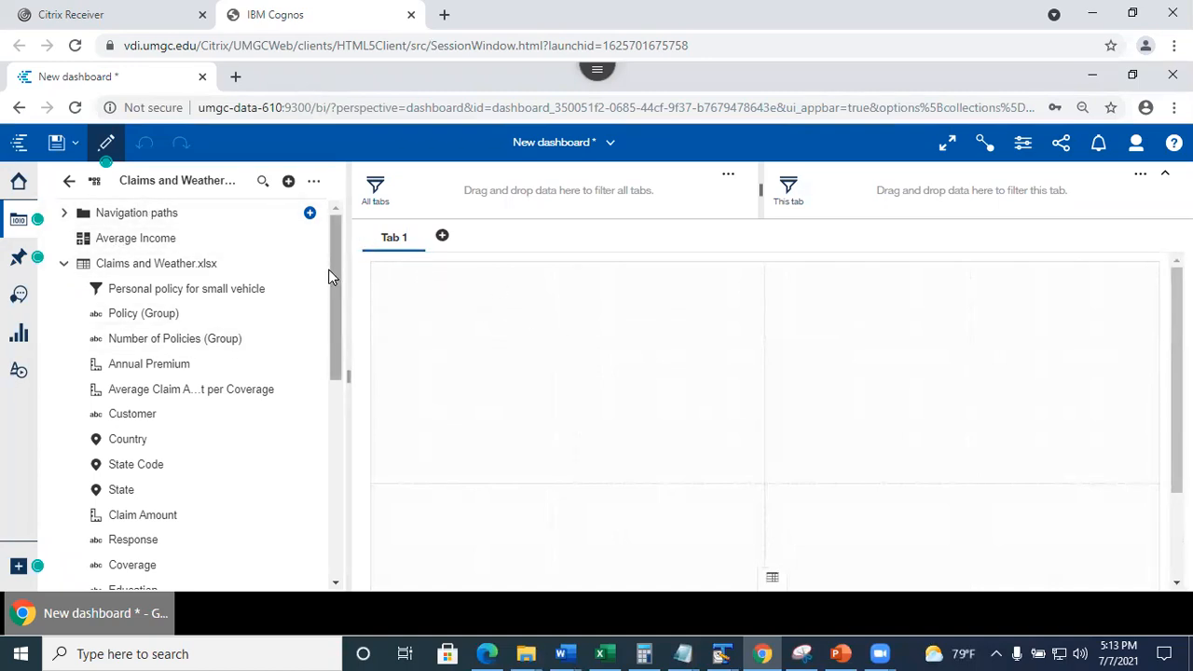
{"action": "left_click_drag", "start_coordinate": [337, 283], "coordinate": [342, 335]}
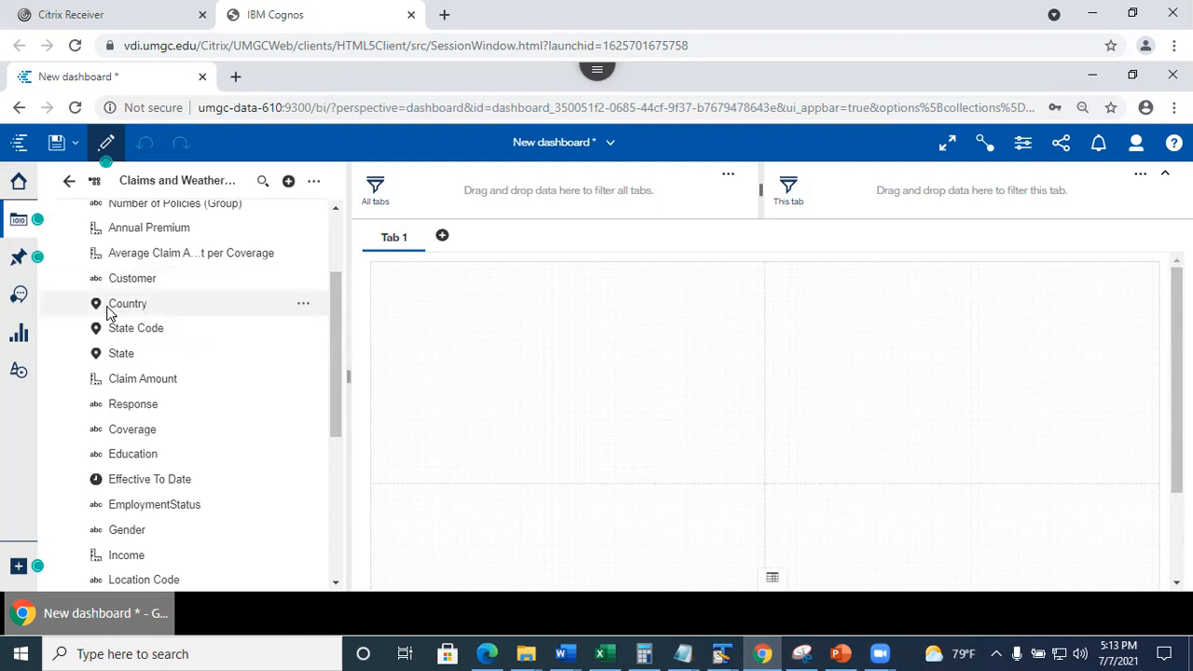
{"action": "left_click", "coordinate": [305, 307]}
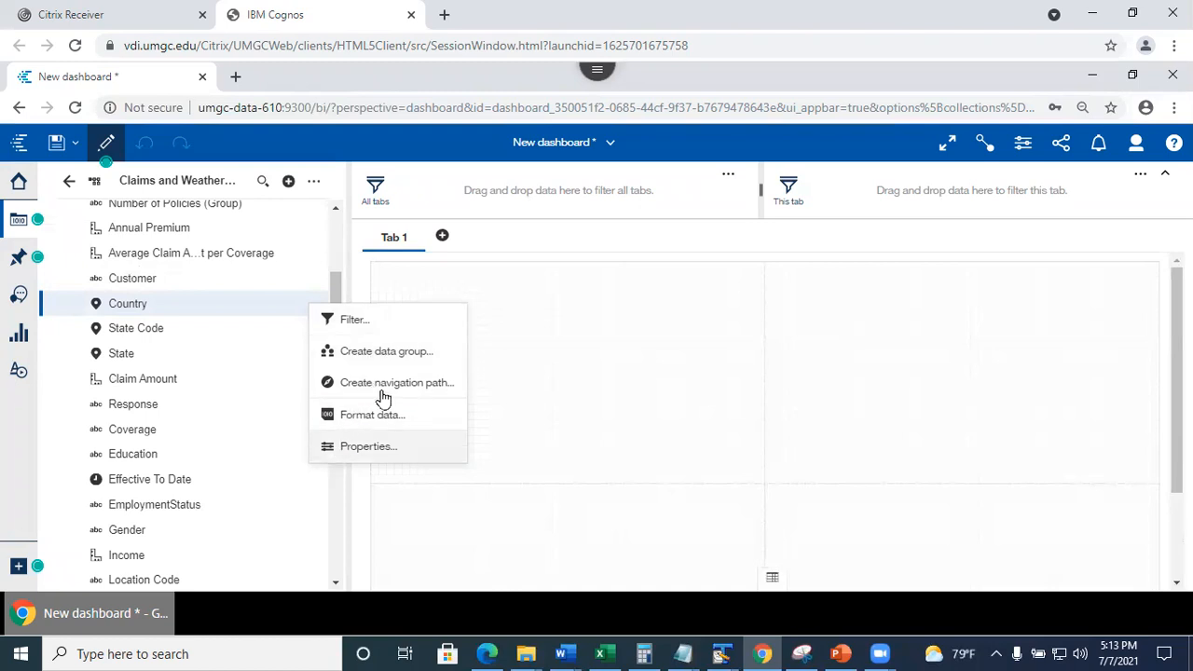
{"action": "left_click", "coordinate": [358, 454]}
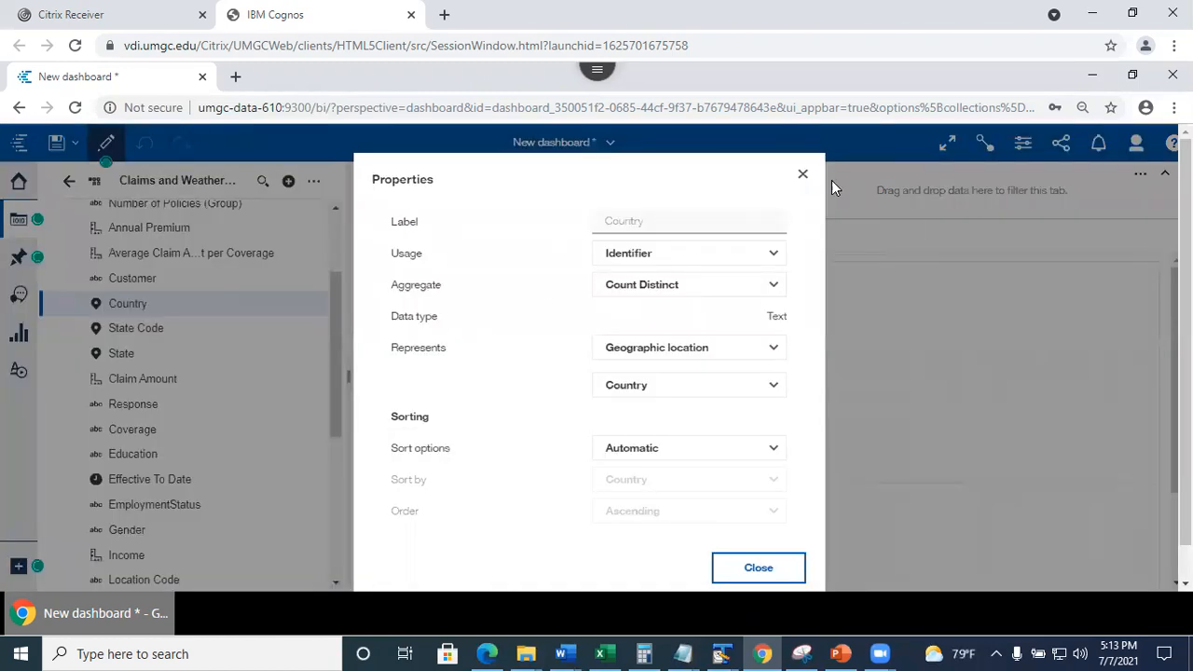
{"action": "left_click", "coordinate": [804, 177]}
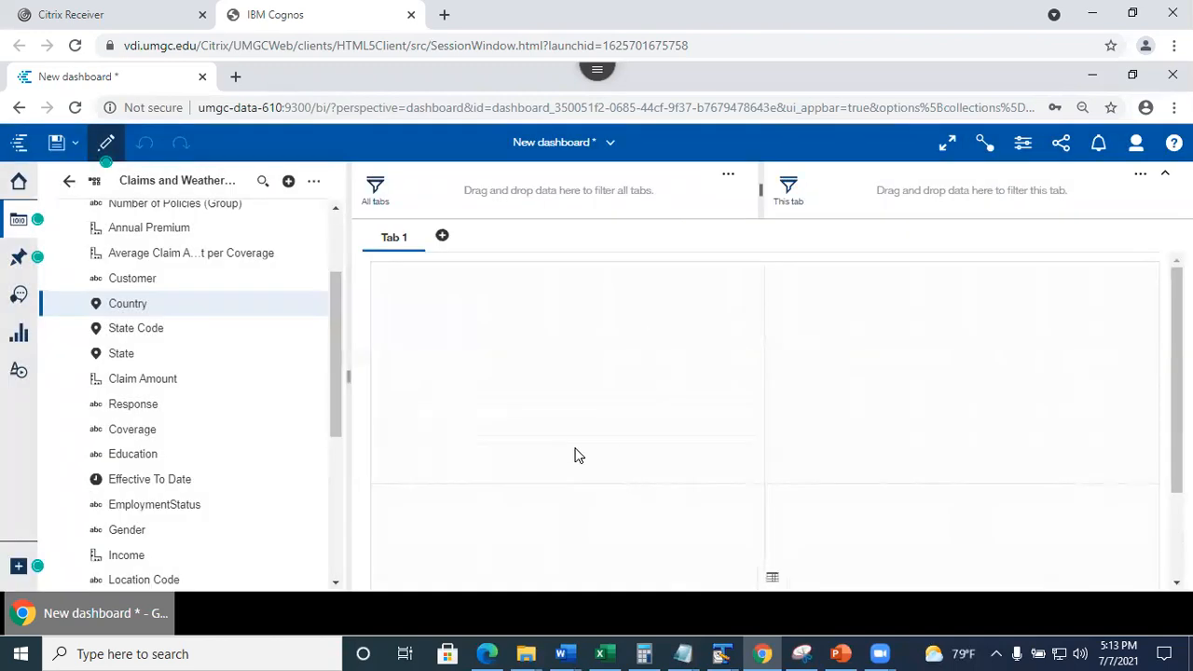
{"action": "left_click_drag", "start_coordinate": [338, 415], "coordinate": [331, 347]}
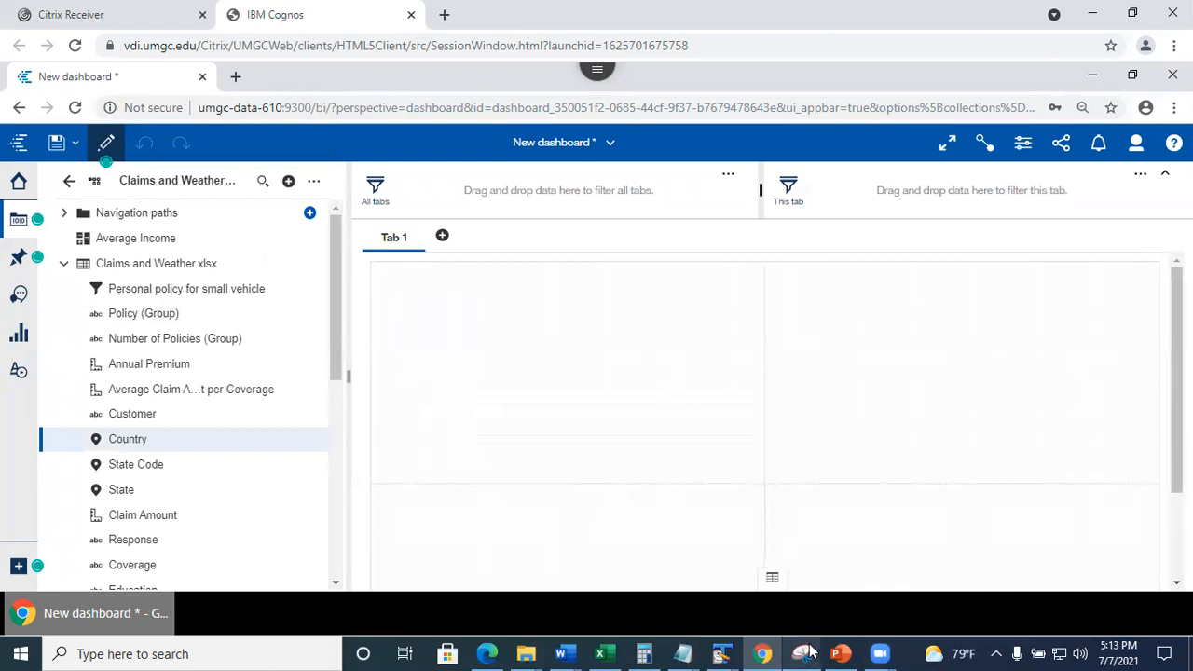
{"action": "left_click", "coordinate": [807, 613]}
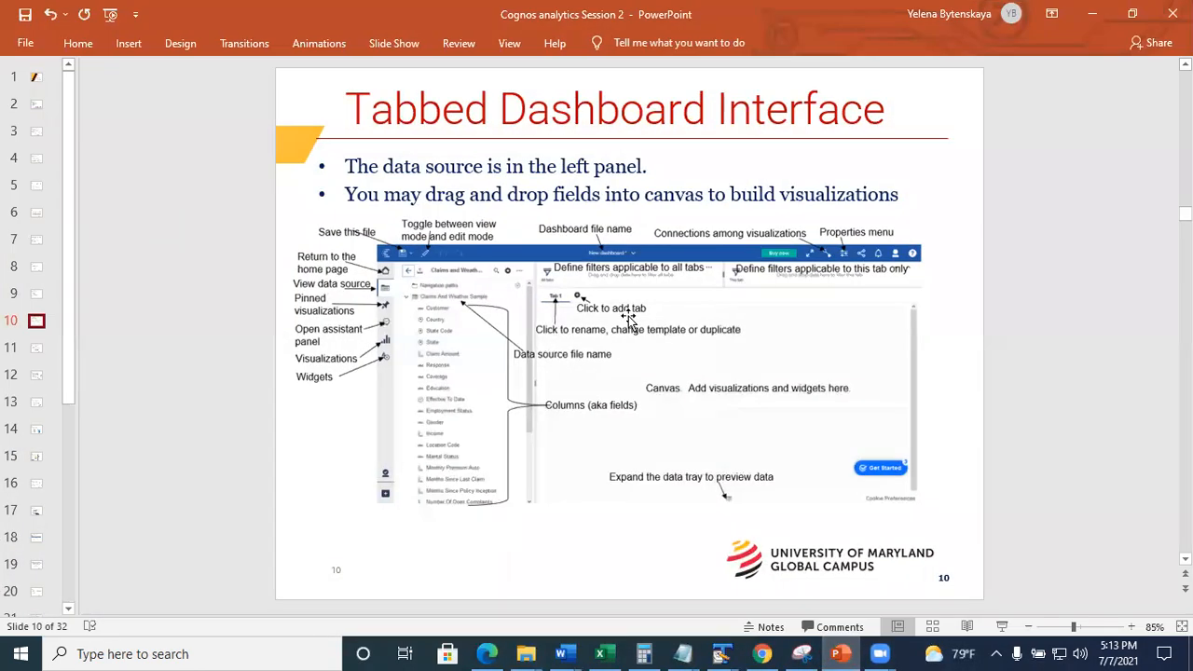
{"action": "left_click", "coordinate": [1106, 19]}
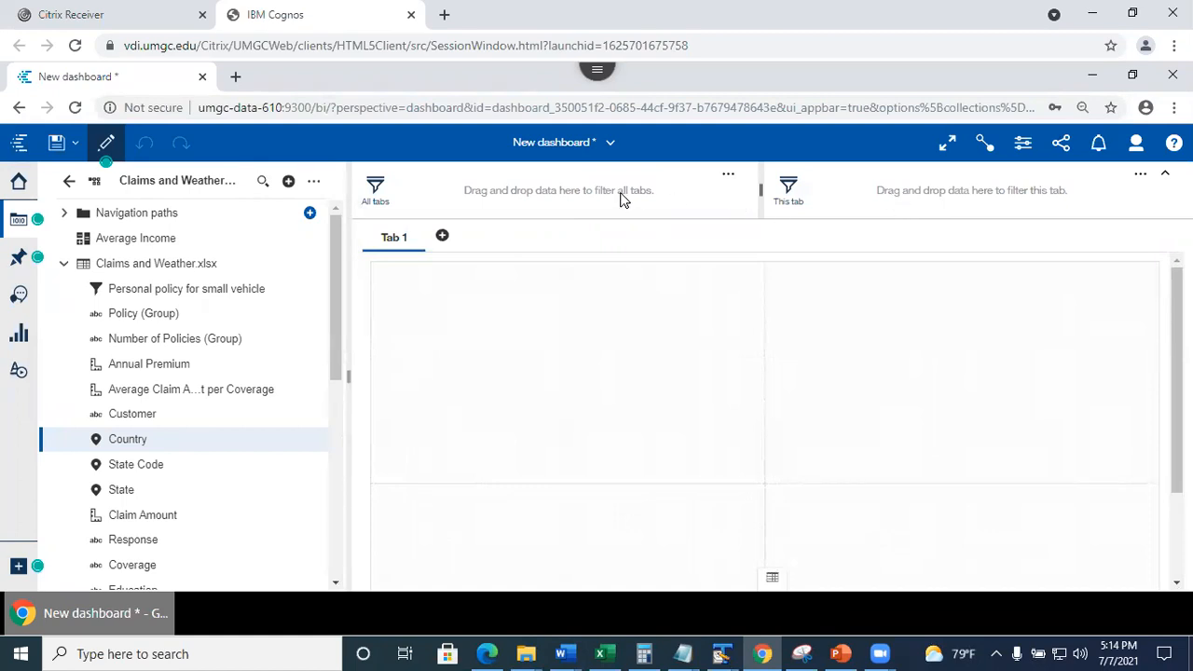
Collapse the filter area, then check the PowerPoint slide and return to Cognos.
{"action": "left_click", "coordinate": [1165, 179]}
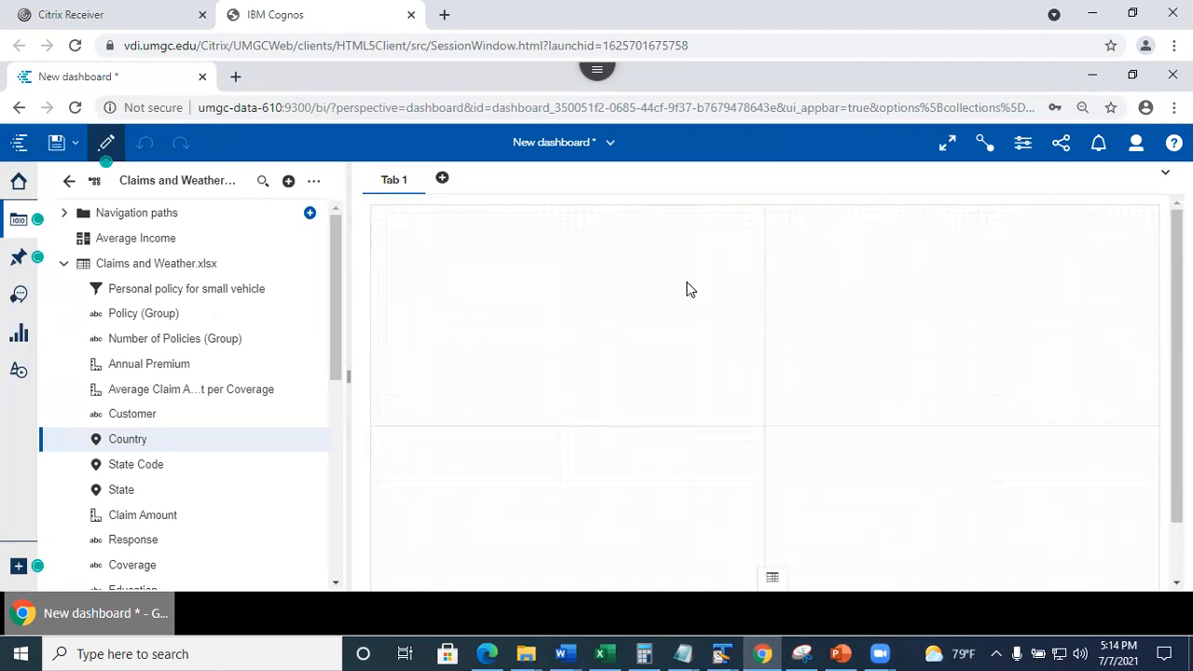
{"action": "left_click", "coordinate": [842, 654]}
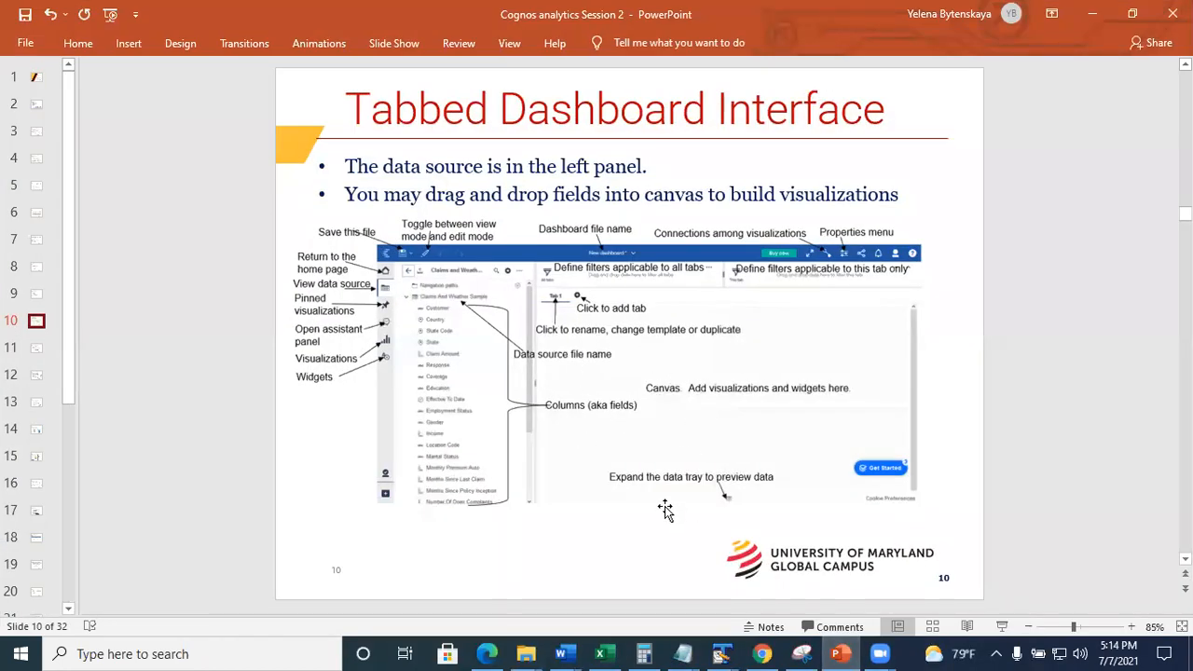
{"action": "left_click", "coordinate": [1093, 14]}
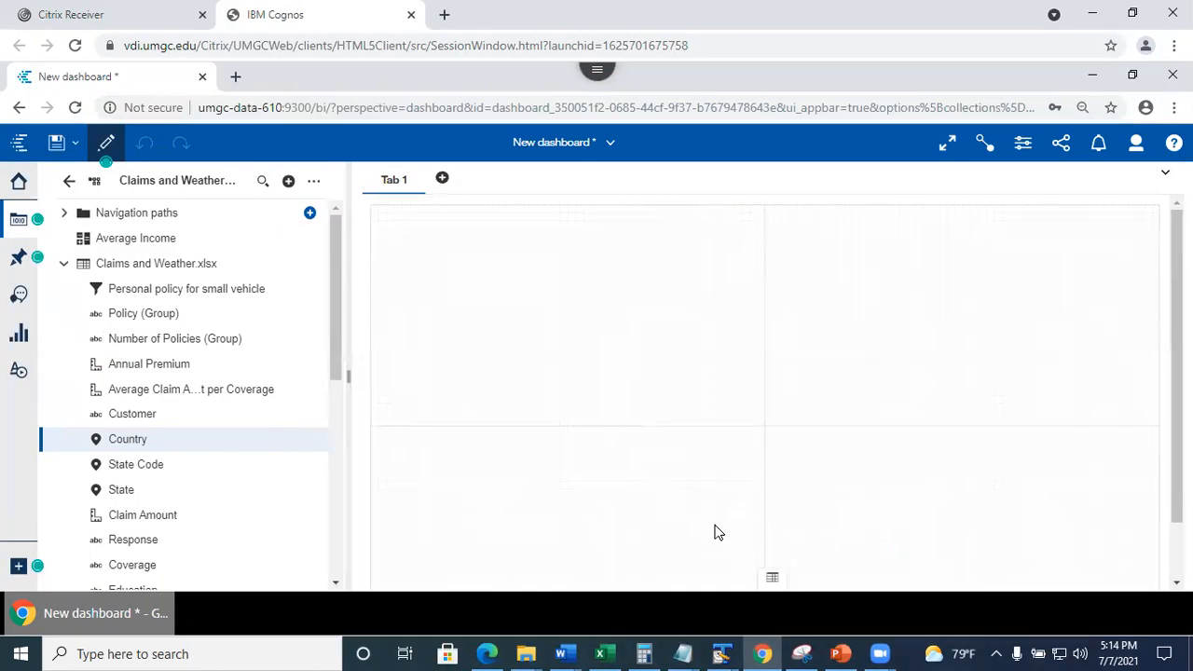
Preview the Claims and Weather data rows, then glance at the slide again and return.
{"action": "left_click", "coordinate": [774, 580]}
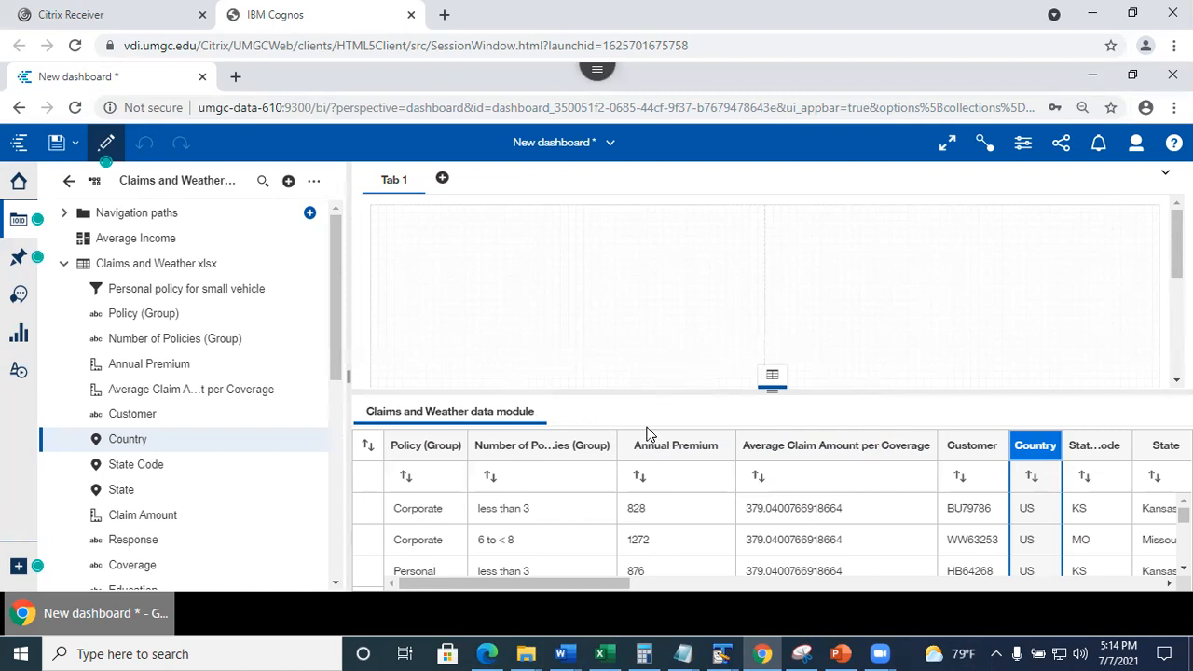
{"action": "left_click", "coordinate": [771, 383]}
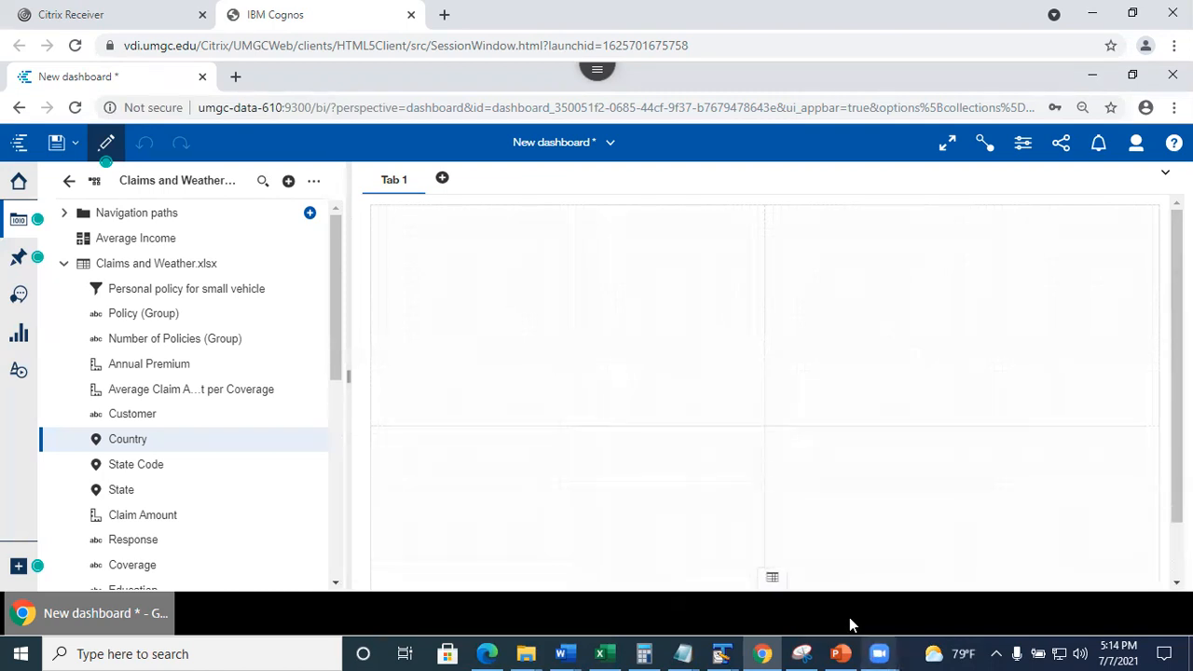
{"action": "left_click", "coordinate": [834, 653]}
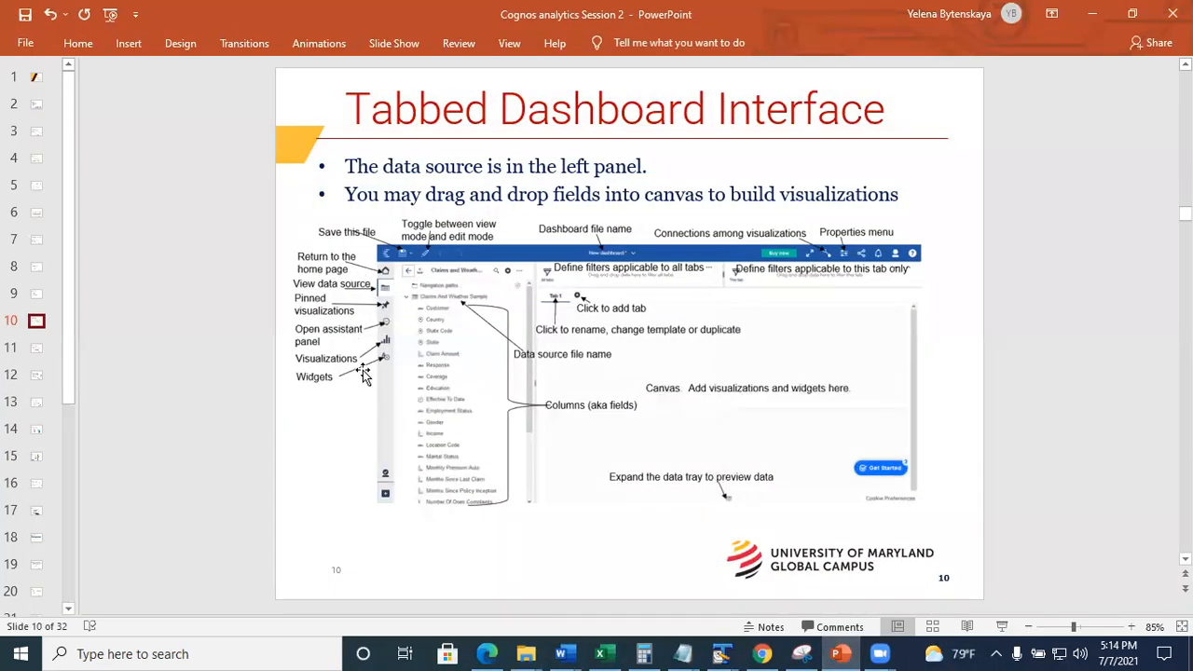
{"action": "left_click", "coordinate": [1093, 14]}
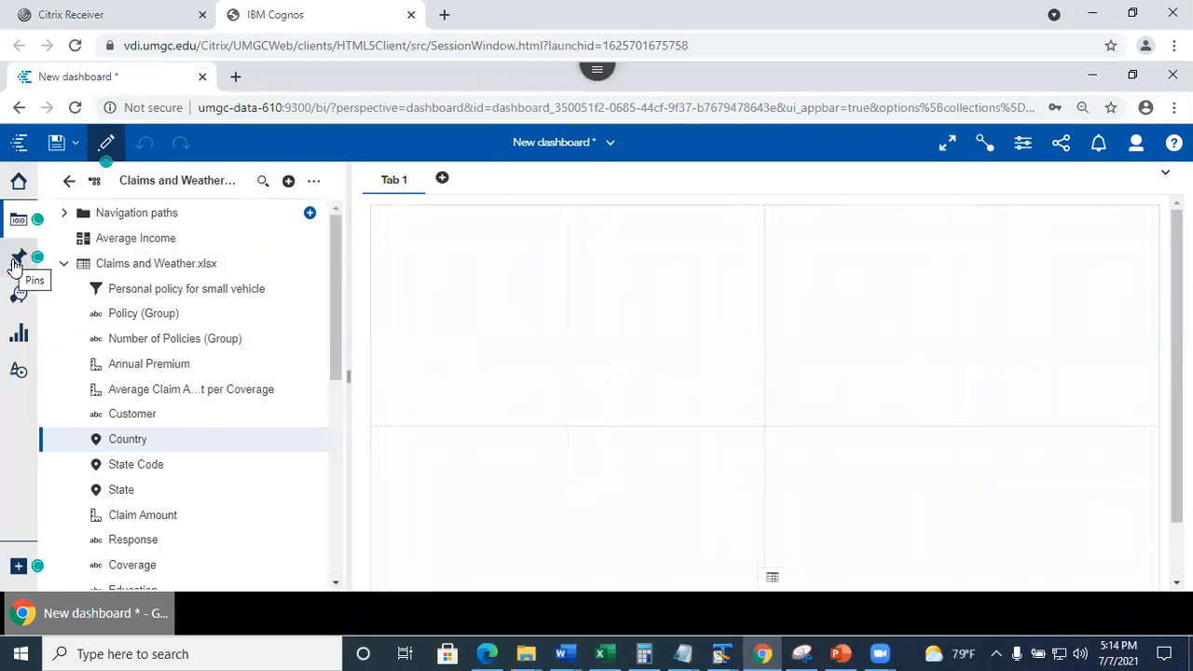
Show the Assistant panel, then the Visualizations gallery, and drag a Pie toward the canvas.
{"action": "left_click", "coordinate": [17, 296]}
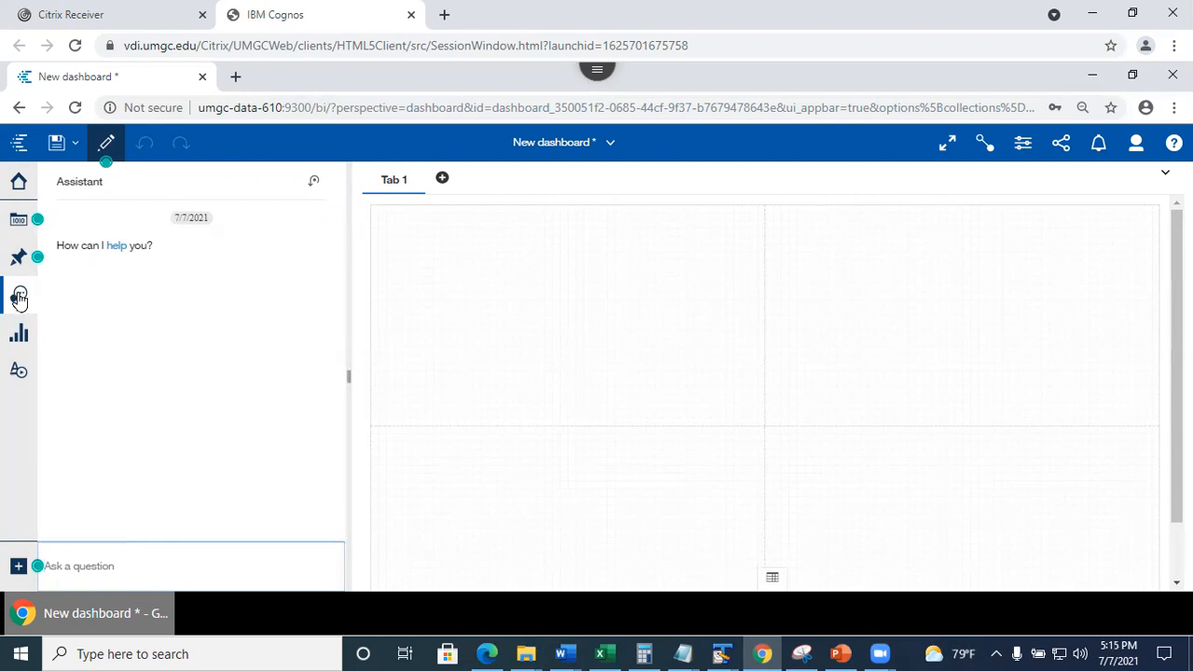
{"action": "left_click", "coordinate": [16, 341]}
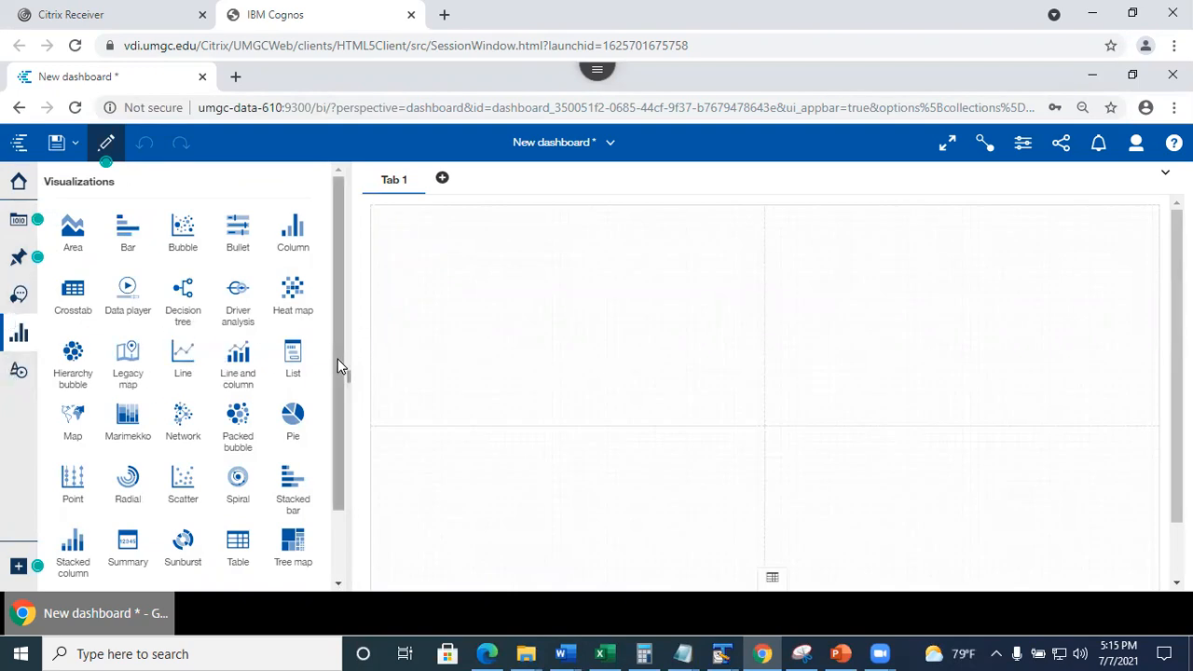
{"action": "left_click_drag", "start_coordinate": [292, 426], "coordinate": [573, 319]}
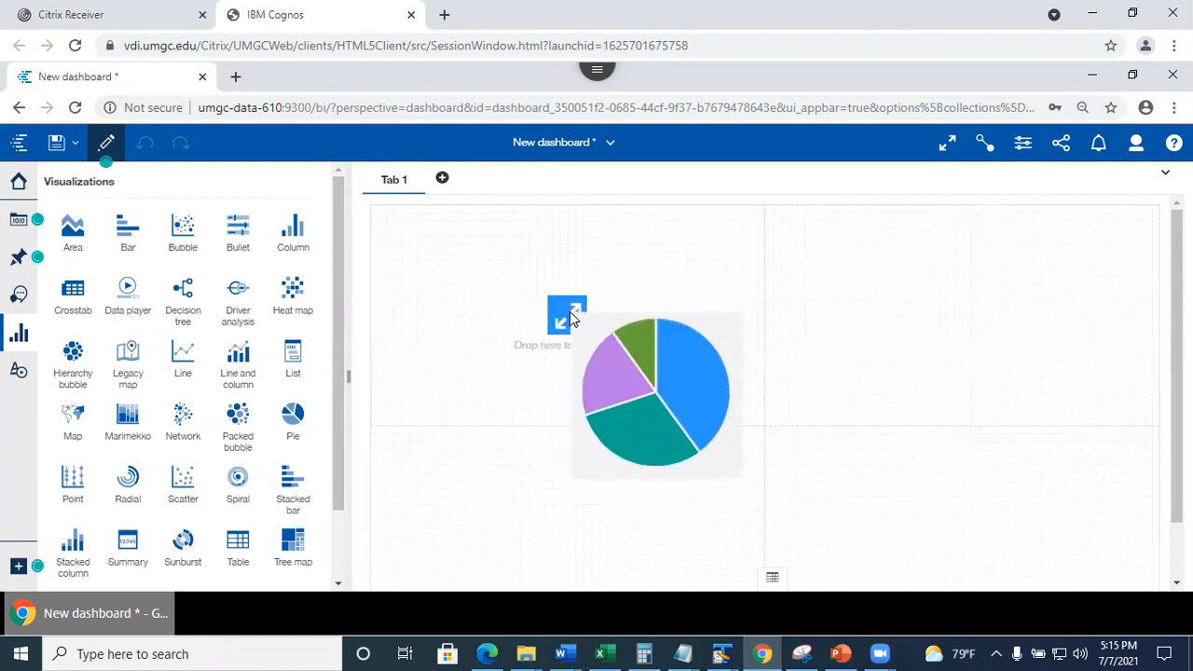
Drop the pie on Tab 1 with Customer as Size and State Code as Segments.
{"action": "mouse_move", "coordinate": [573, 319]}
{"action": "left_mouse_down"}
{"action": "mouse_move", "coordinate": [587, 336]}
{"action": "mouse_move", "coordinate": [644, 219]}
{"action": "mouse_move", "coordinate": [666, 381]}
{"action": "mouse_move", "coordinate": [557, 319]}
{"action": "mouse_move", "coordinate": [569, 322]}
{"action": "left_mouse_up"}
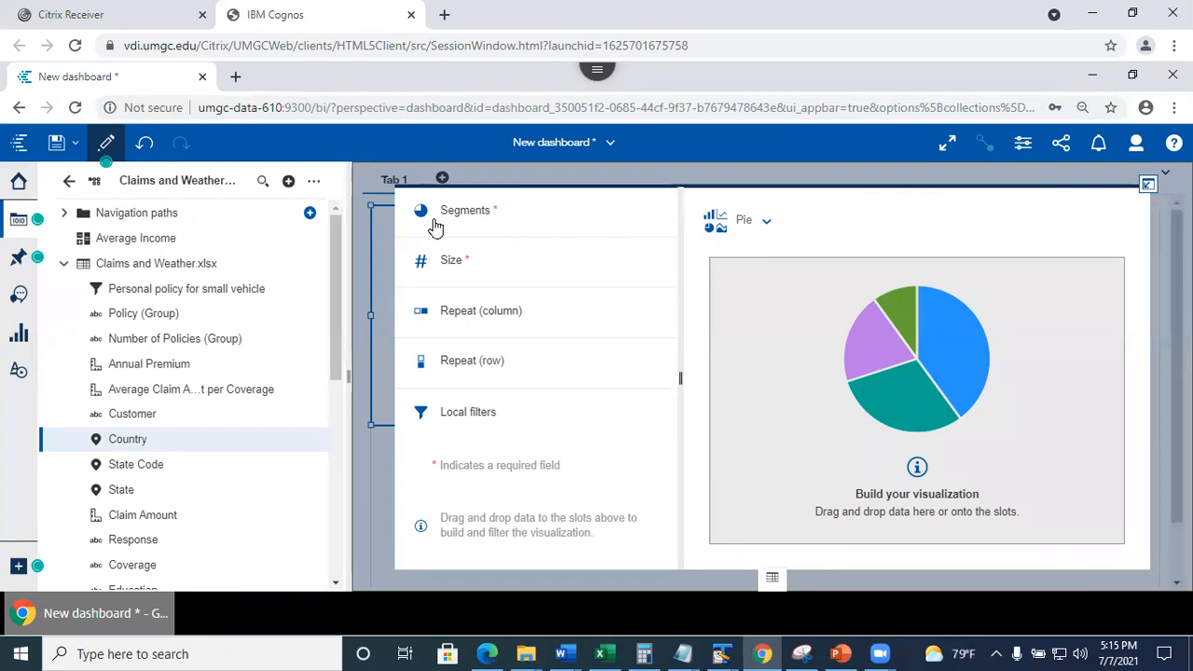
{"action": "left_click_drag", "start_coordinate": [338, 271], "coordinate": [336, 265]}
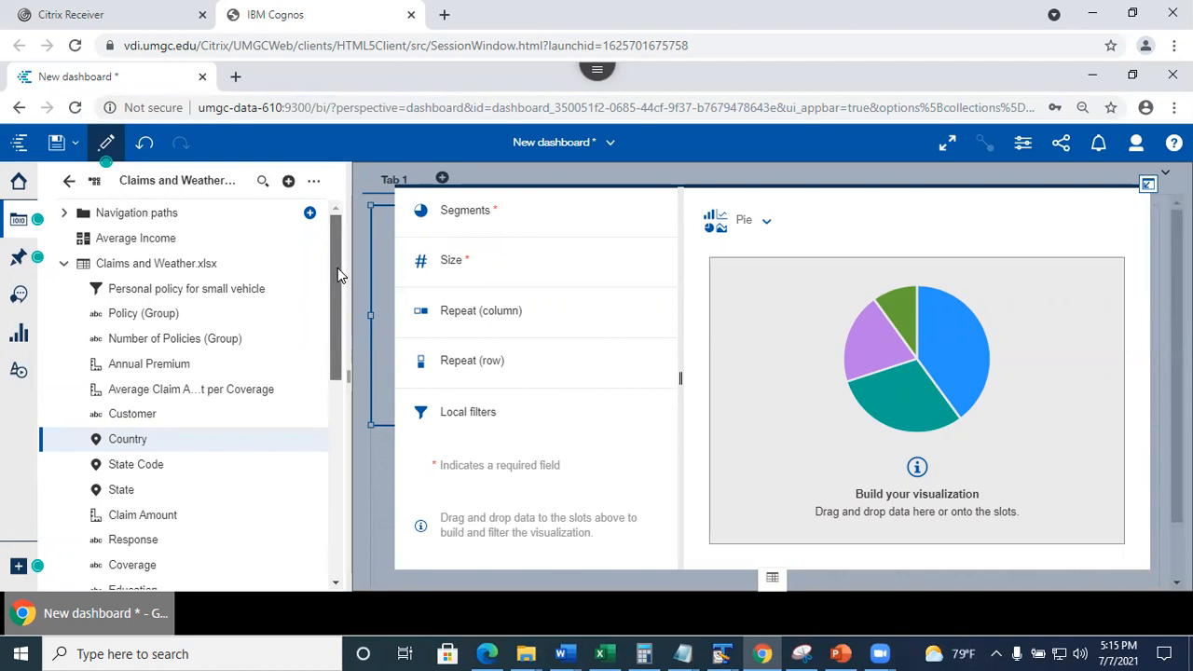
{"action": "left_click_drag", "start_coordinate": [336, 271], "coordinate": [335, 302]}
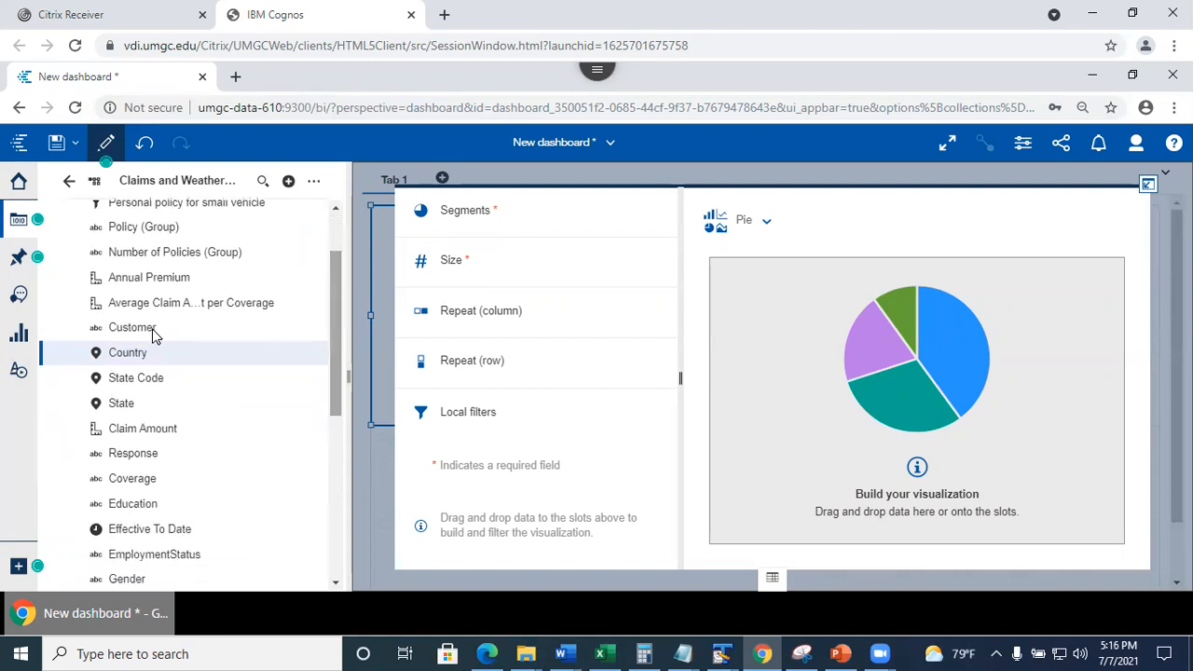
{"action": "left_click_drag", "start_coordinate": [117, 338], "coordinate": [492, 266]}
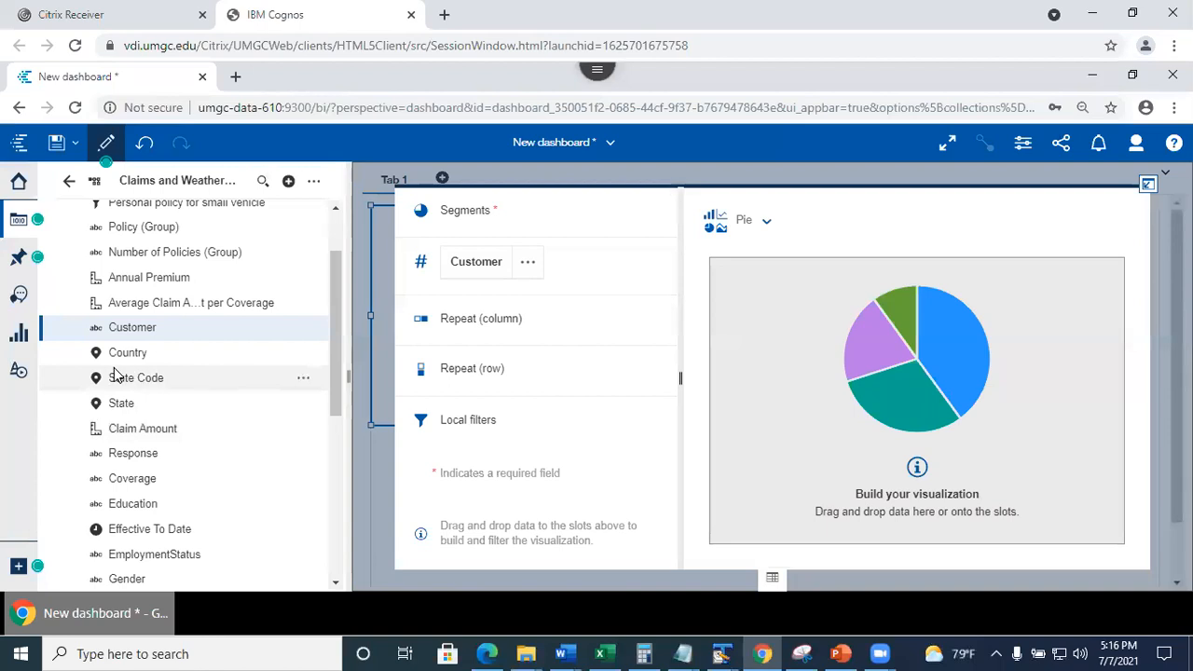
{"action": "left_click_drag", "start_coordinate": [116, 382], "coordinate": [501, 212]}
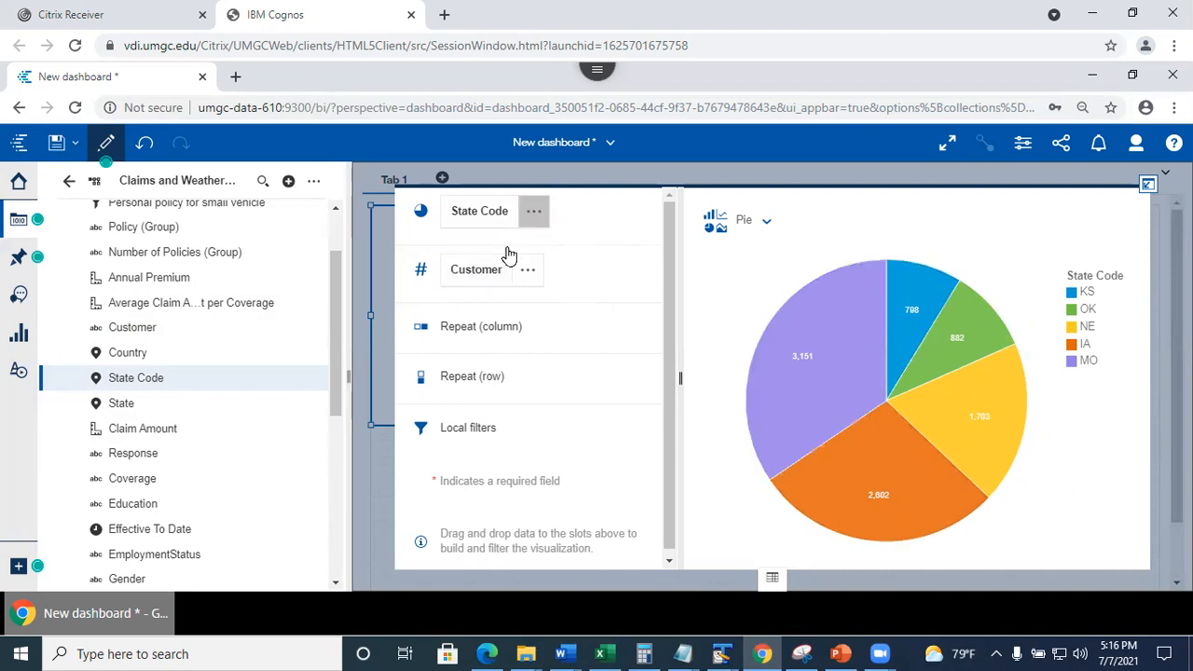
Confirm the Customer measure is summarized as Count distinct.
{"action": "left_click", "coordinate": [528, 270]}
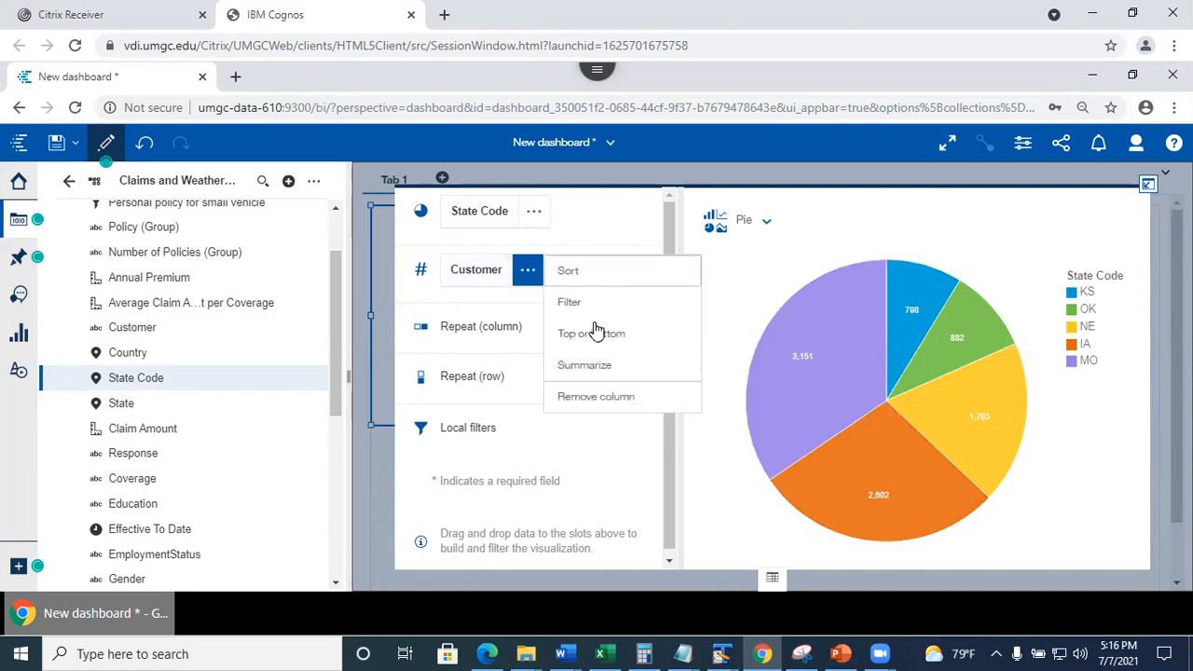
{"action": "left_click", "coordinate": [589, 366]}
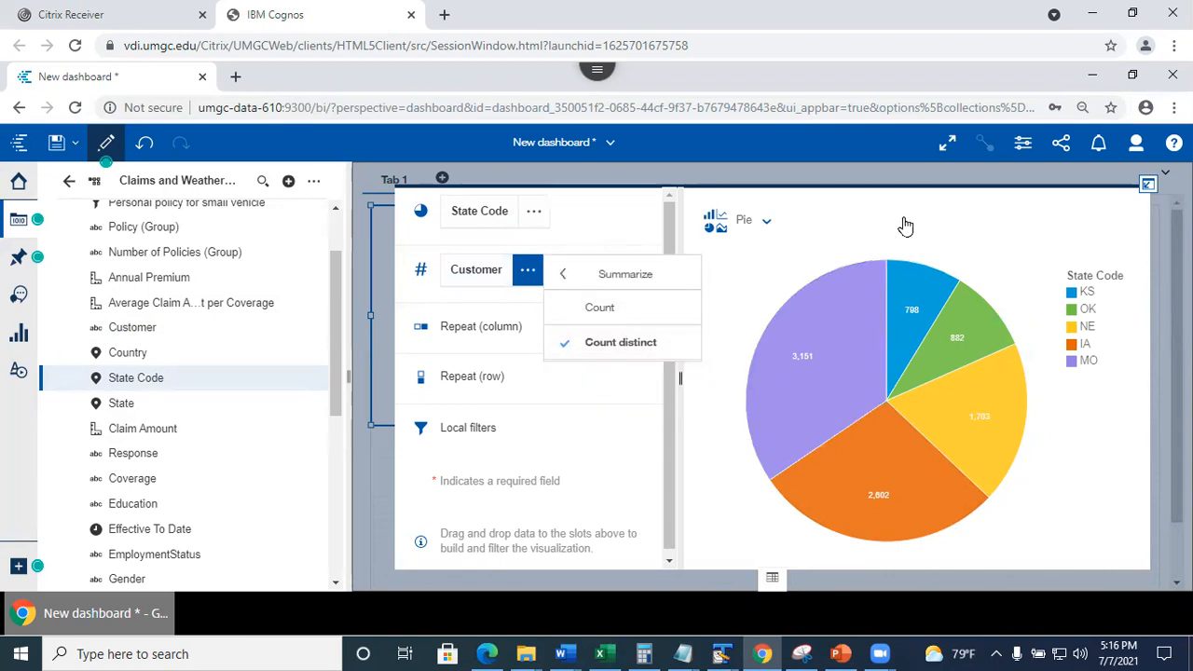
{"action": "left_click", "coordinate": [706, 456]}
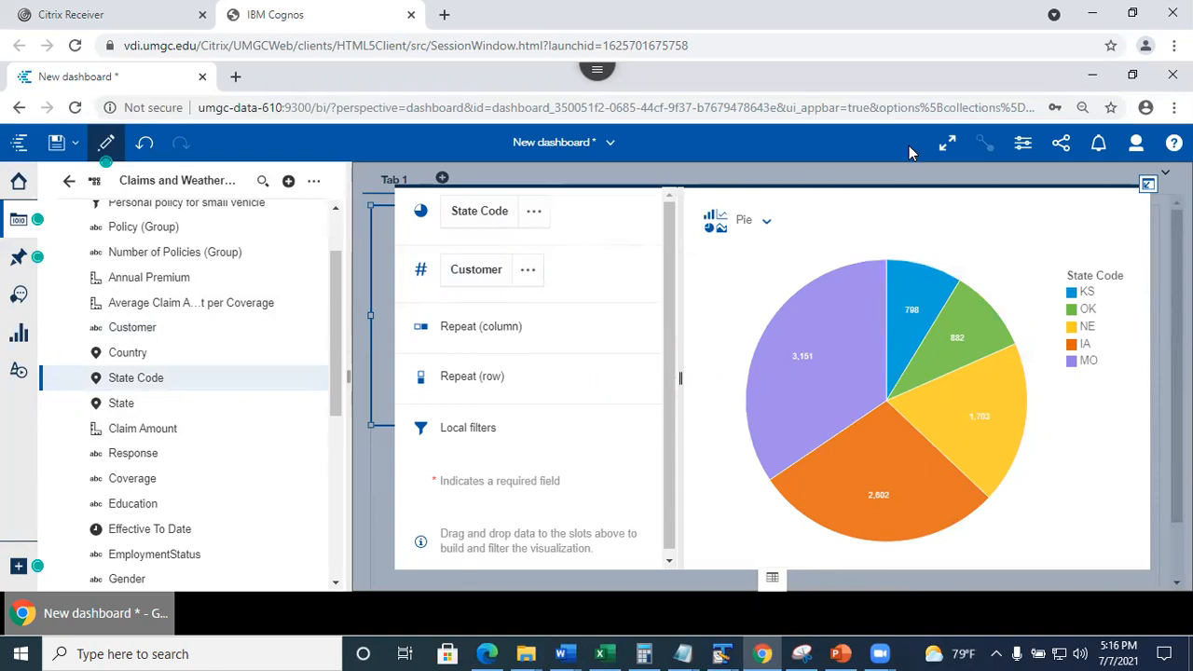
Show the pie chart's labels as percentages in its properties.
{"action": "left_click", "coordinate": [1149, 188]}
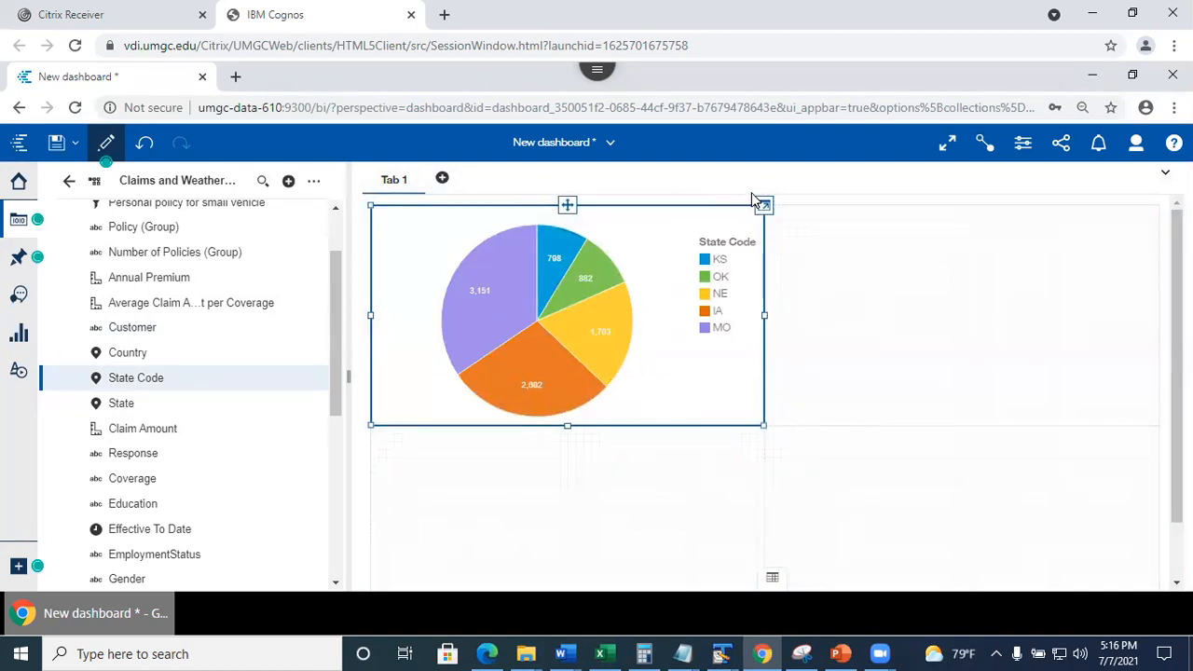
{"action": "left_click", "coordinate": [1025, 149]}
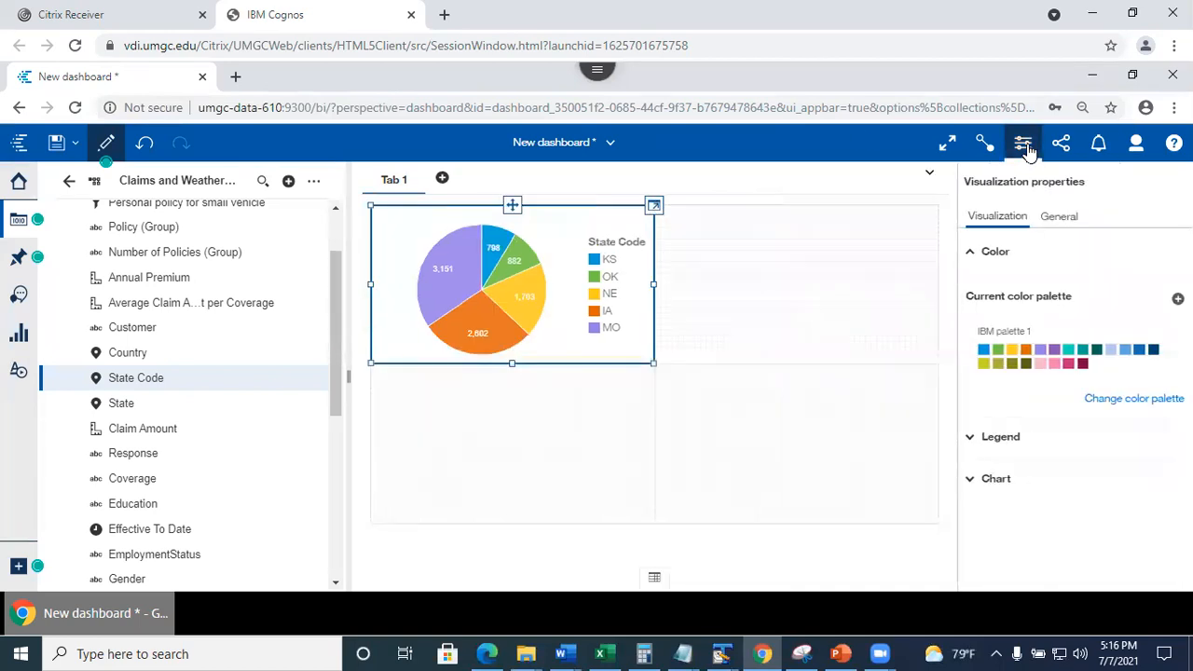
{"action": "left_click", "coordinate": [971, 481]}
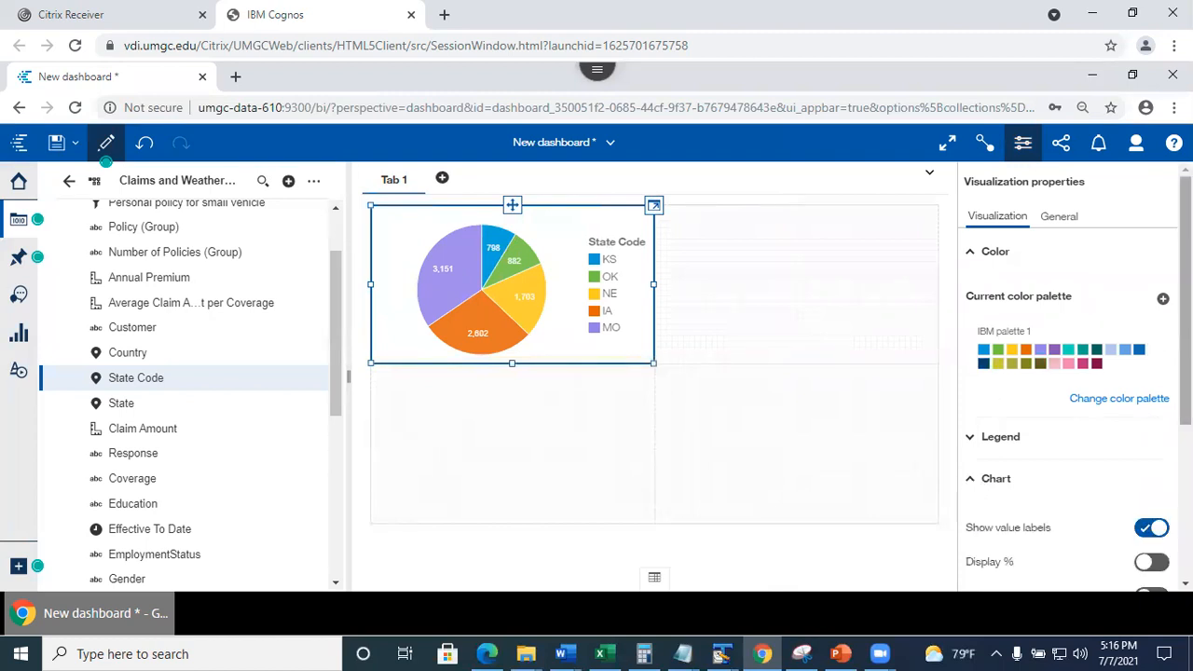
{"action": "scroll", "coordinate": [1153, 373], "scroll_direction": "down", "scroll_amount": 2}
{"action": "left_click", "coordinate": [1154, 385]}
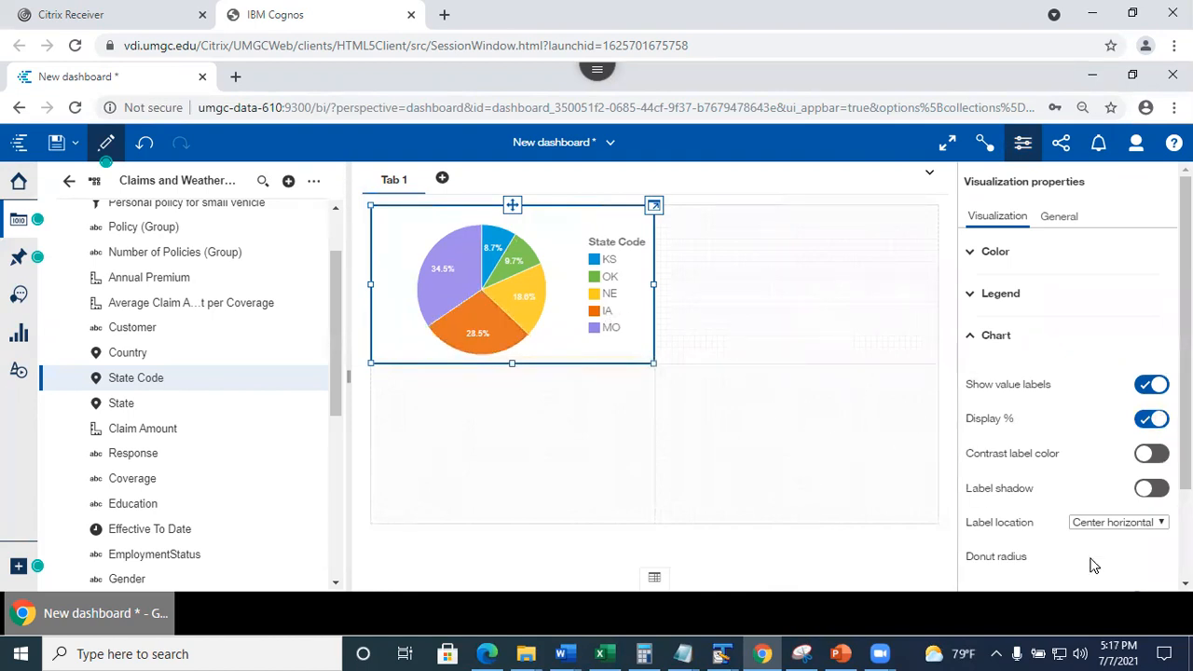
Turn the pie into a donut with a 63% inner radius.
{"action": "scroll", "coordinate": [1072, 392], "scroll_direction": "down", "scroll_amount": 3}
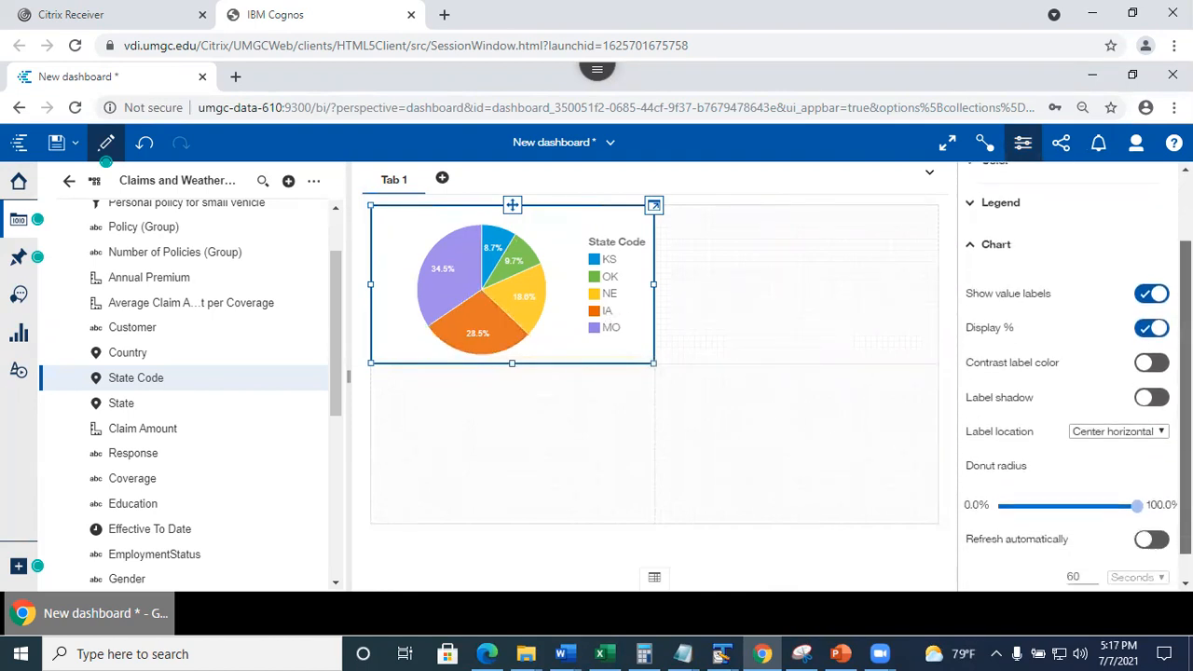
{"action": "mouse_move", "coordinate": [1139, 480]}
{"action": "left_click_drag", "start_coordinate": [1138, 480], "coordinate": [1077, 482]}
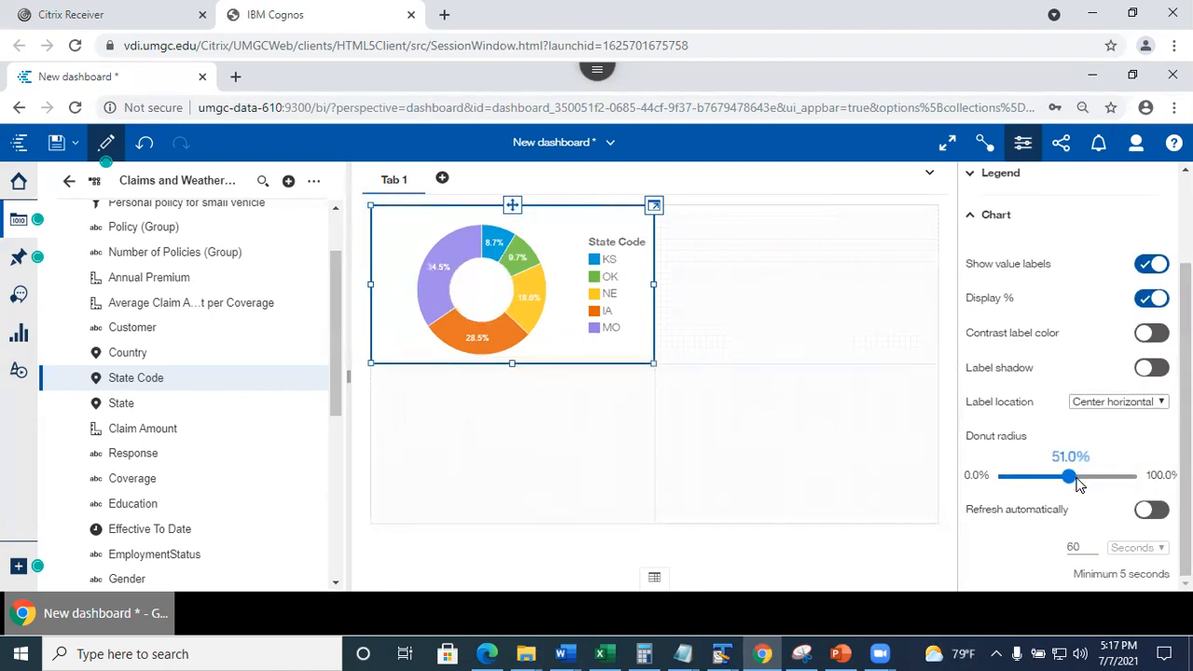
{"action": "scroll", "coordinate": [1072, 484], "scroll_direction": "up", "scroll_amount": 3}
{"action": "left_click_drag", "start_coordinate": [1187, 401], "coordinate": [1187, 490]}
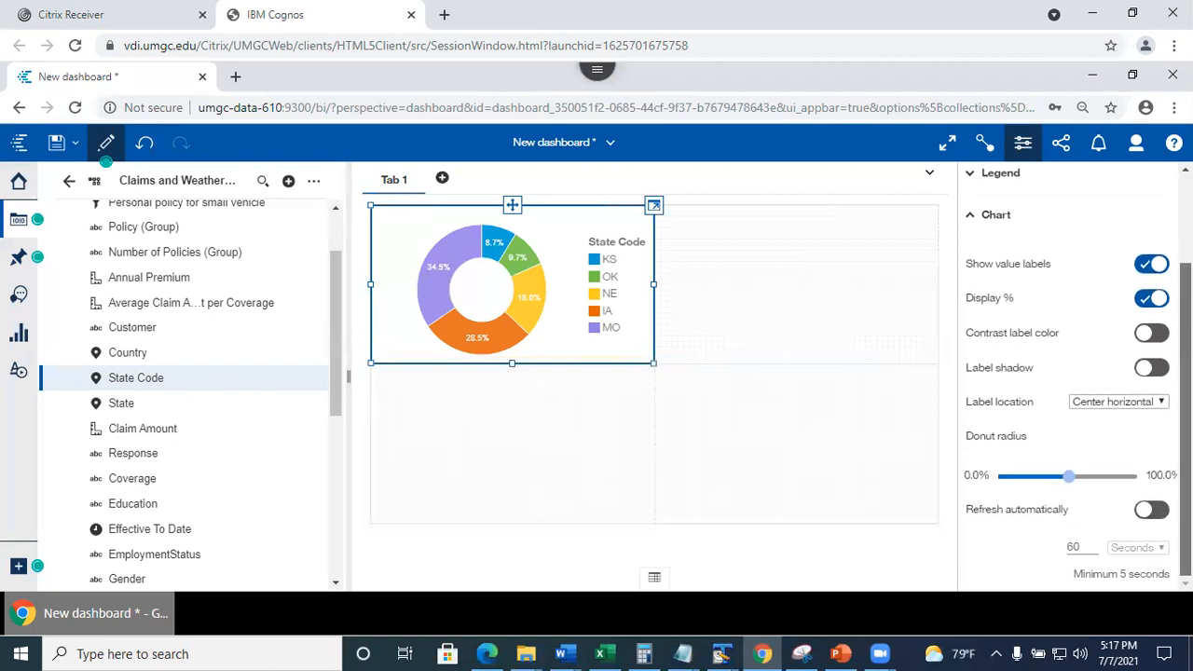
{"action": "left_click_drag", "start_coordinate": [1069, 477], "coordinate": [1087, 477]}
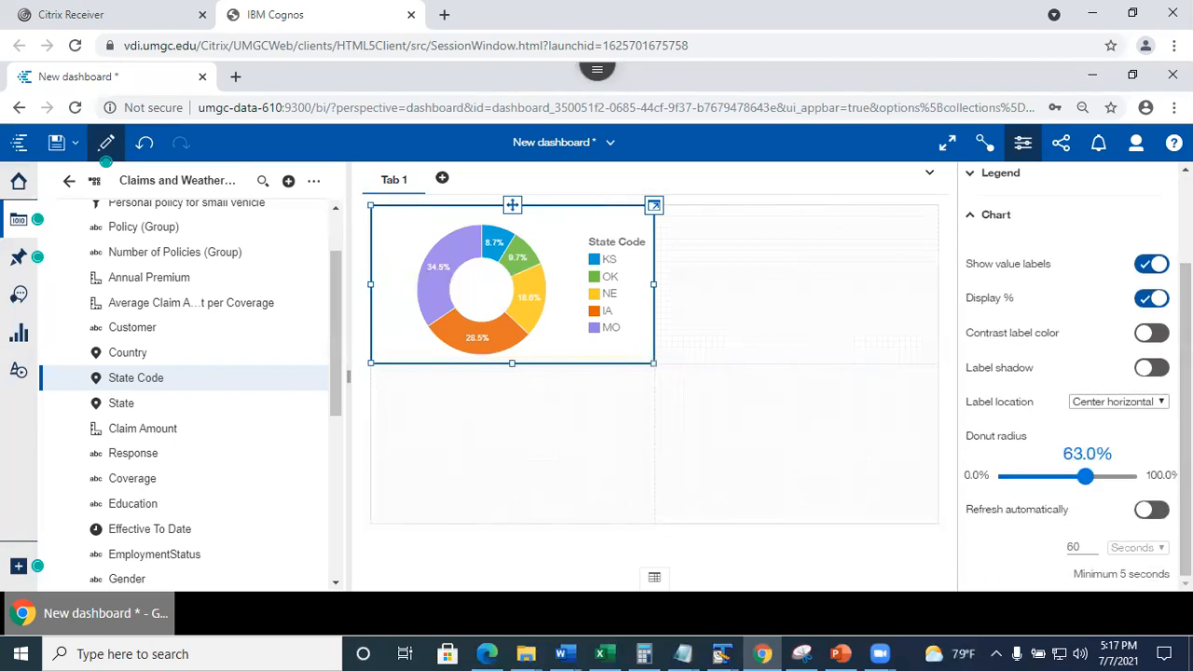
{"action": "scroll", "coordinate": [1035, 299], "scroll_direction": "up", "scroll_amount": 3}
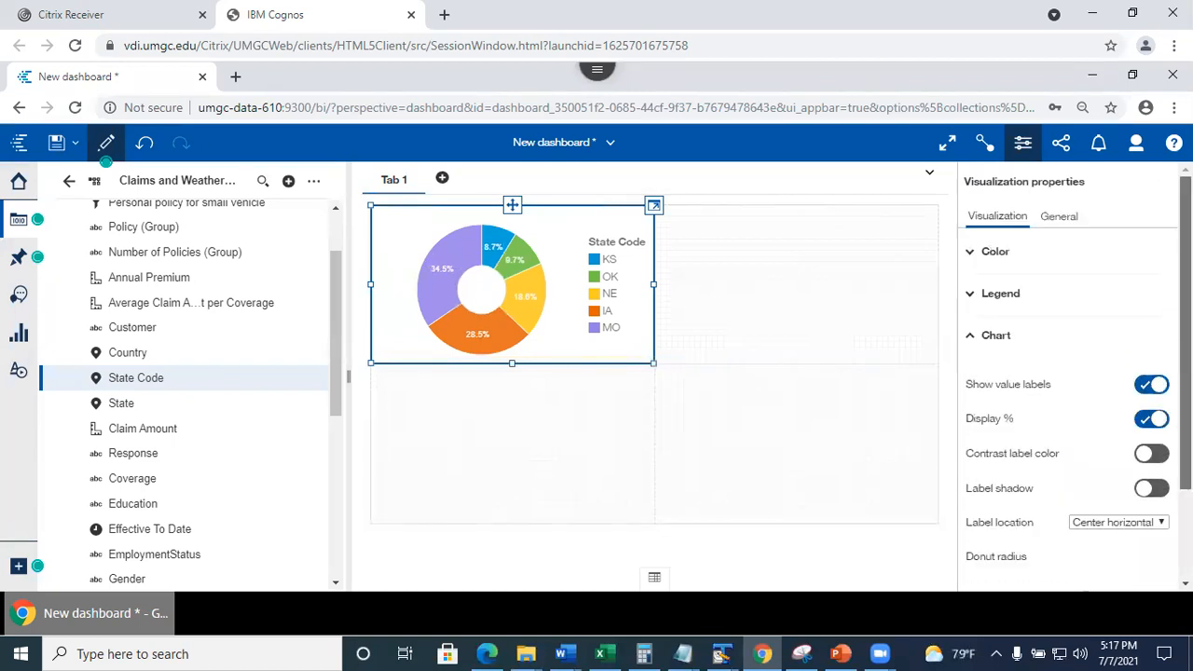
Expand the legend settings and set the chart border to dark green #498313.
{"action": "left_click", "coordinate": [974, 296]}
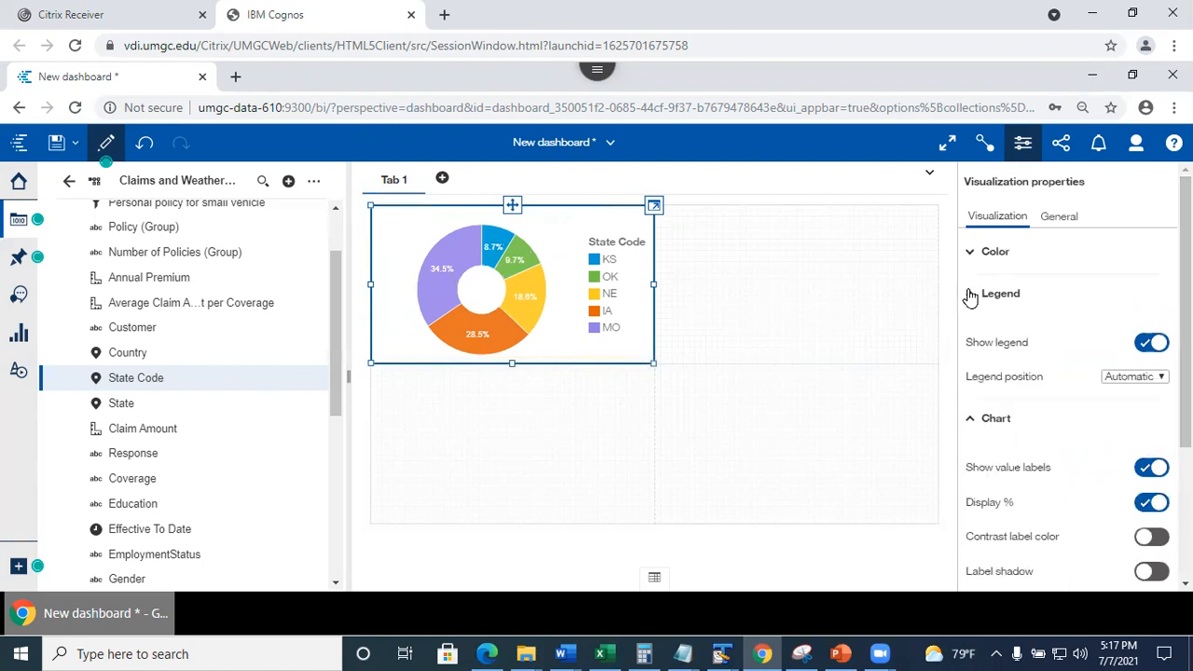
{"action": "left_click", "coordinate": [1056, 222]}
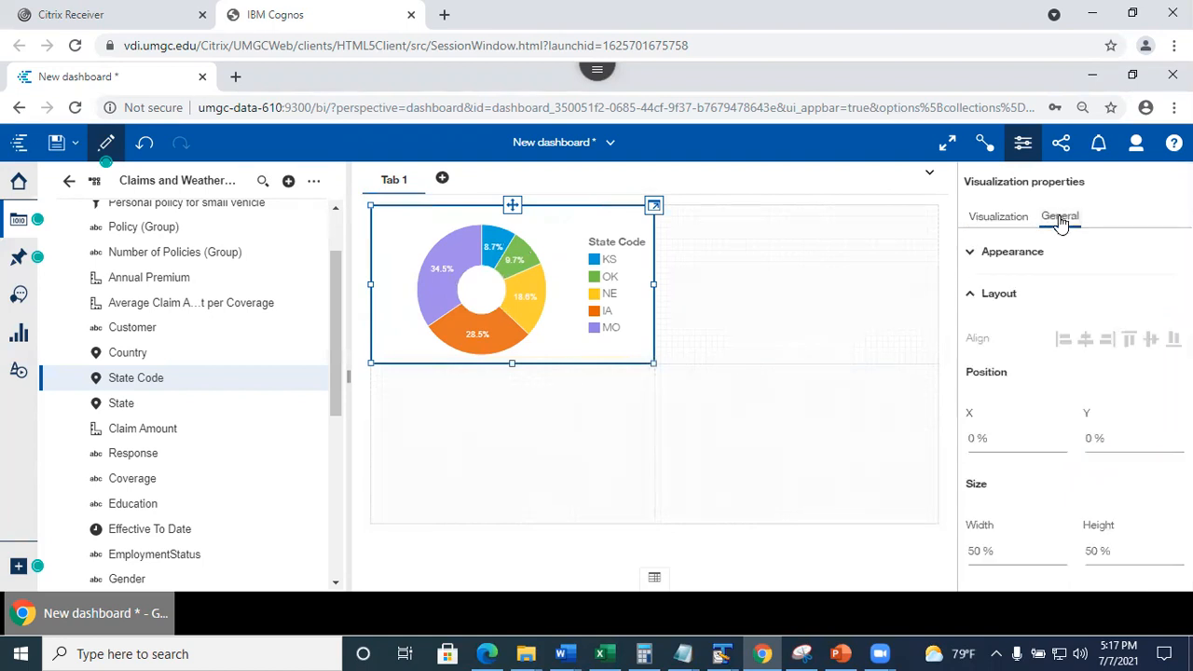
{"action": "left_click", "coordinate": [972, 255]}
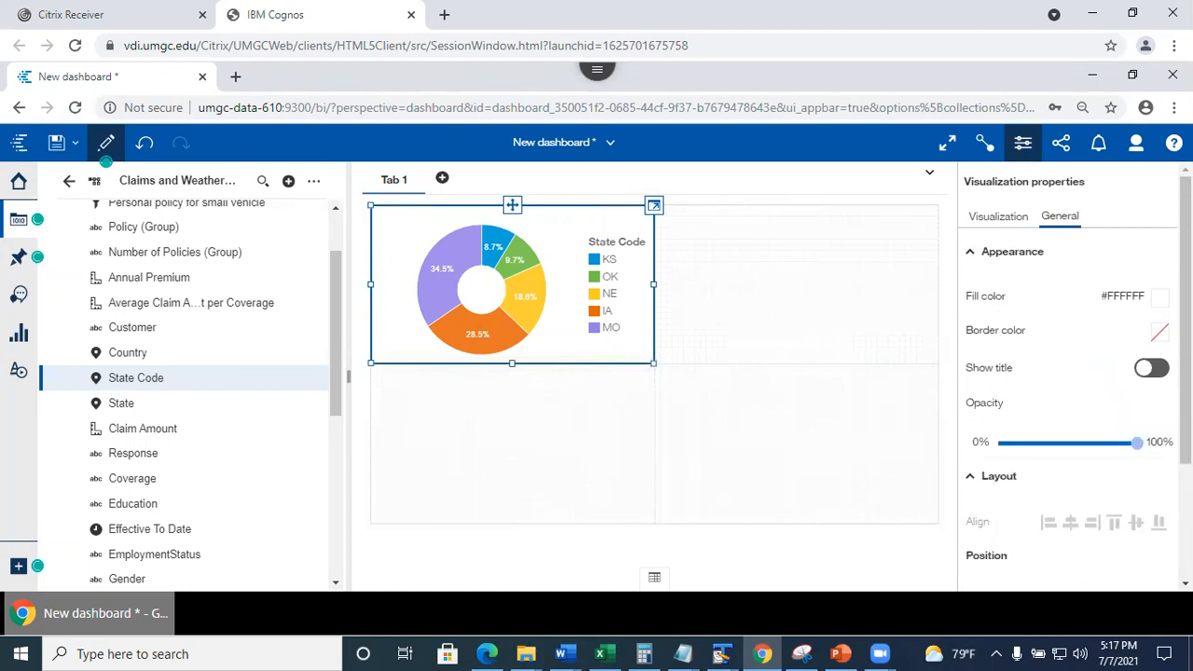
{"action": "left_click", "coordinate": [1158, 336]}
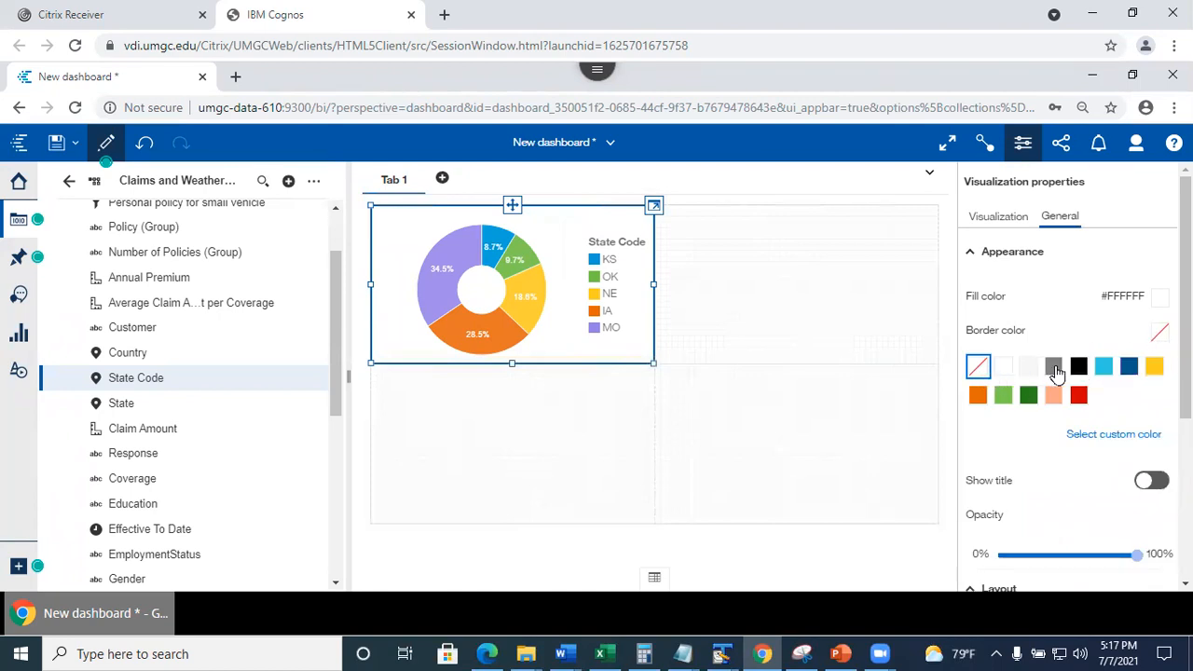
{"action": "left_click", "coordinate": [1028, 395]}
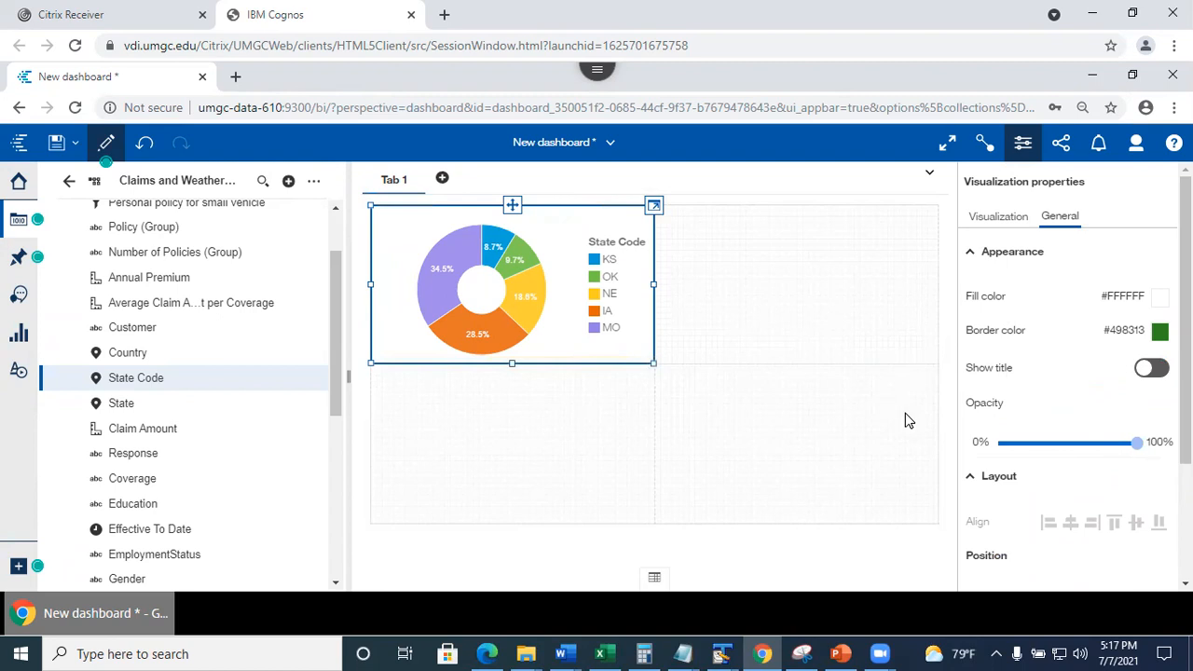
Turn on the chart title and enter '%of customers by state'.
{"action": "left_click", "coordinate": [1151, 370]}
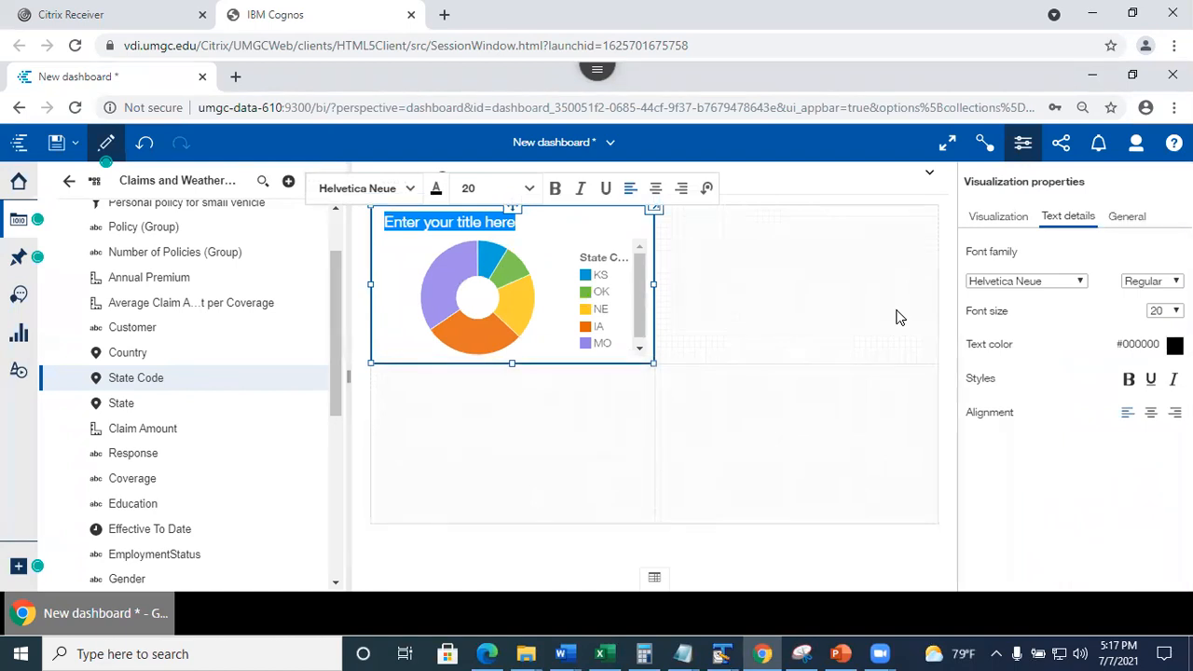
{"action": "type", "text": "%of customers by state"}
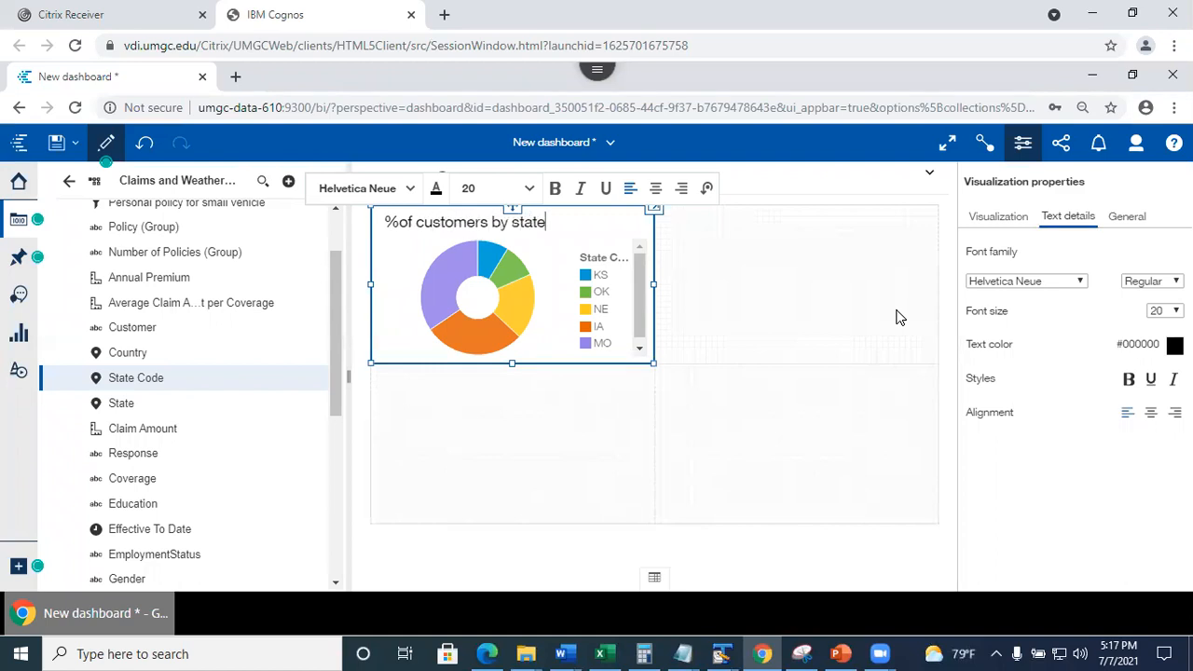
{"action": "left_click", "coordinate": [578, 480]}
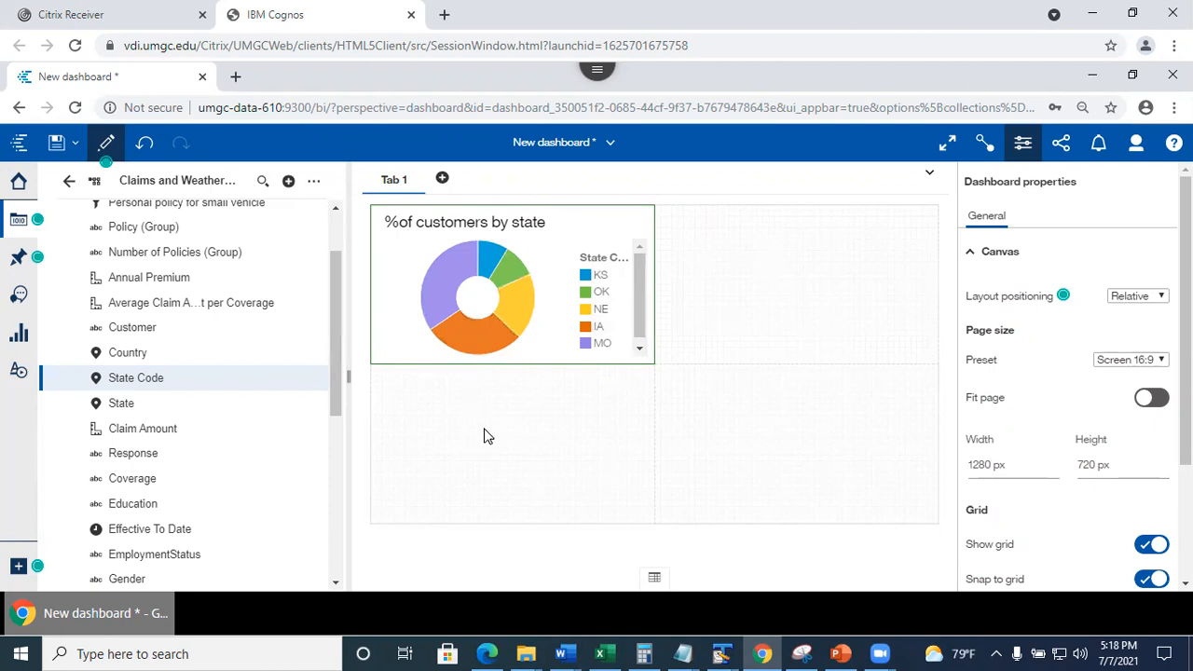
Expand the Advanced dashboard settings, then hide the data sources panel to widen the canvas.
{"action": "scroll", "coordinate": [1072, 373], "scroll_direction": "down", "scroll_amount": 3}
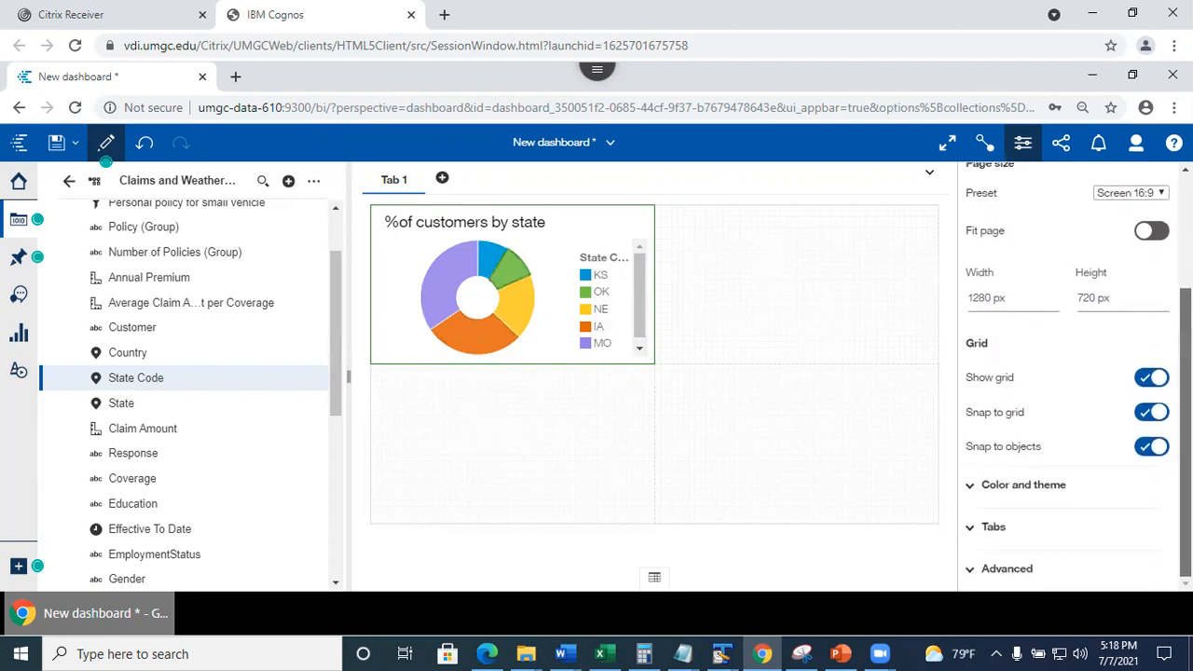
{"action": "scroll", "coordinate": [1073, 373], "scroll_direction": "up", "scroll_amount": 3}
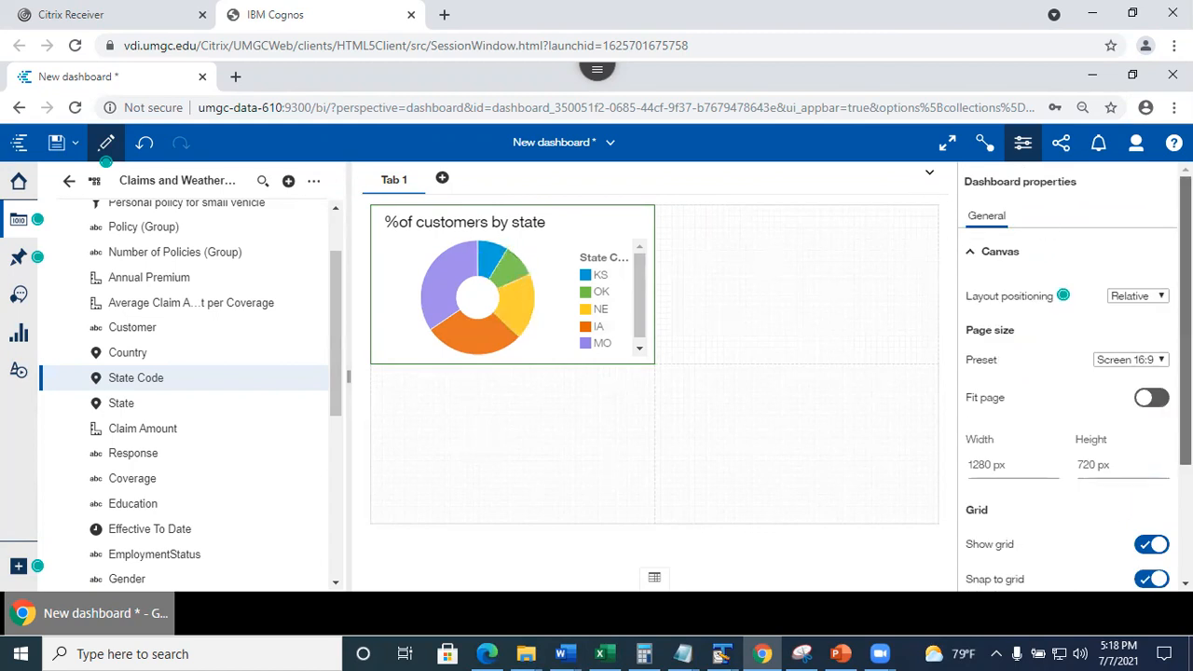
{"action": "scroll", "coordinate": [969, 490], "scroll_direction": "down", "scroll_amount": 3}
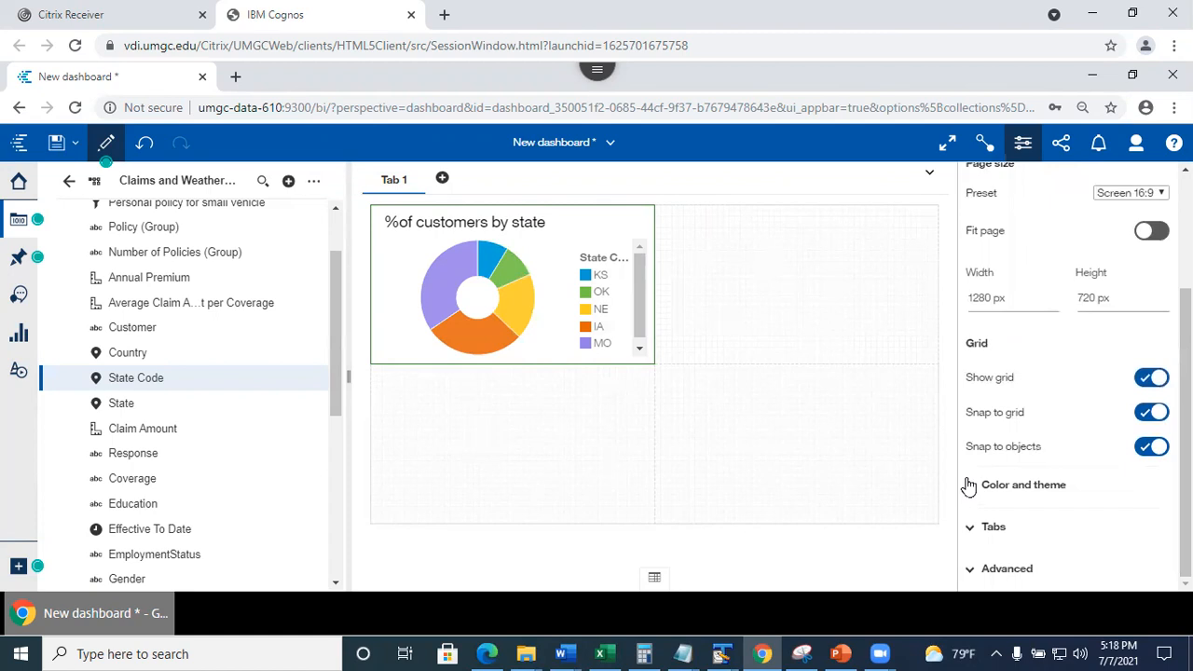
{"action": "left_click", "coordinate": [971, 570]}
{"action": "left_click_drag", "start_coordinate": [1186, 410], "coordinate": [479, 265]}
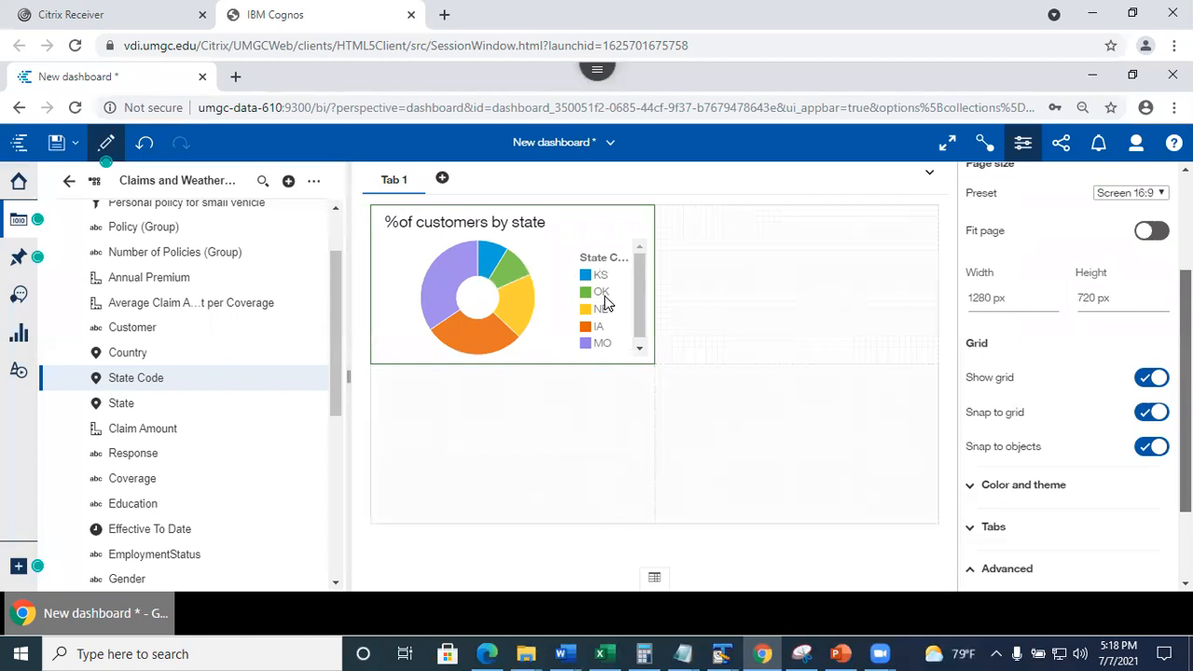
{"action": "left_click", "coordinate": [466, 340]}
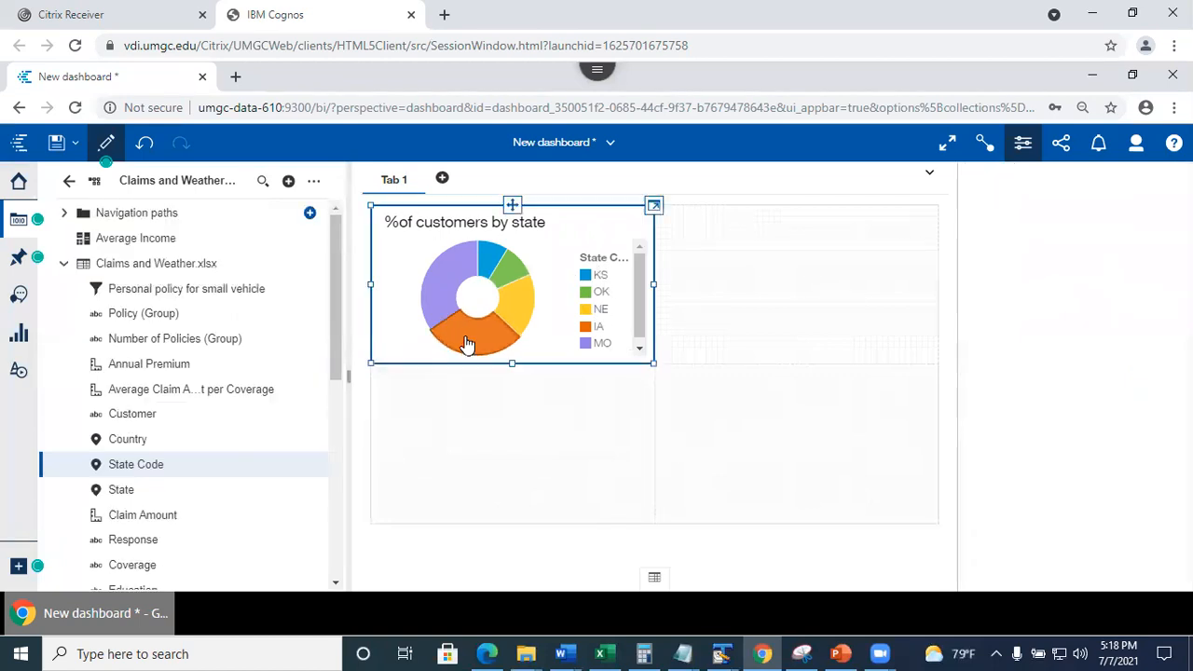
{"action": "left_click", "coordinate": [754, 324]}
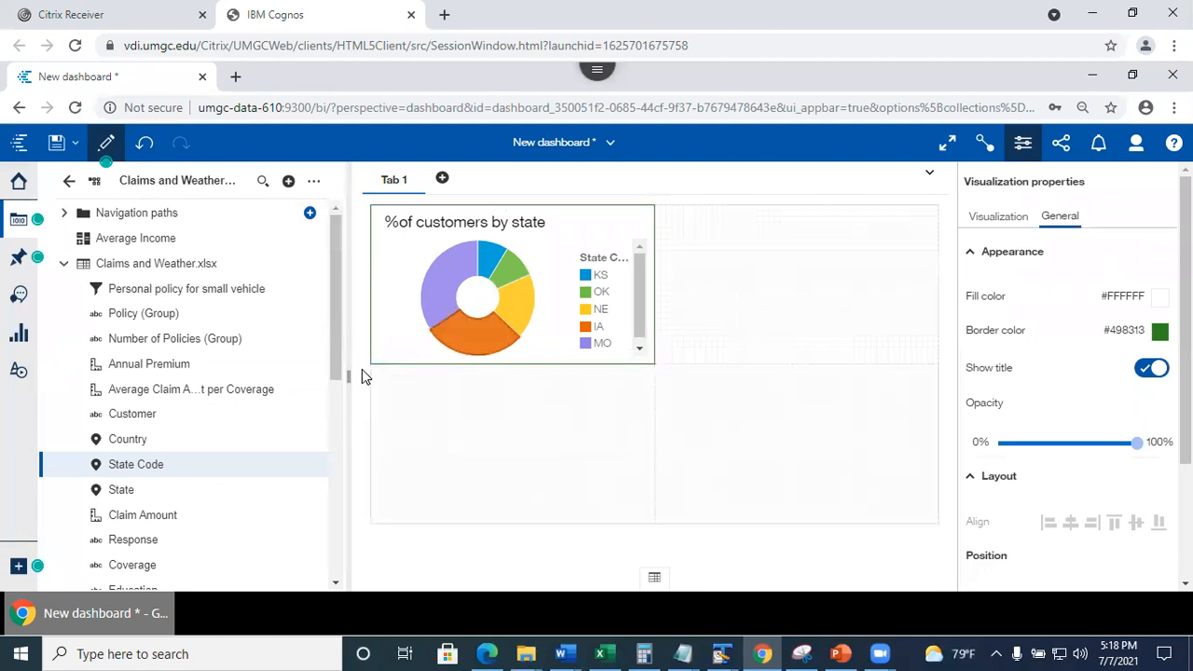
{"action": "left_click", "coordinate": [17, 224]}
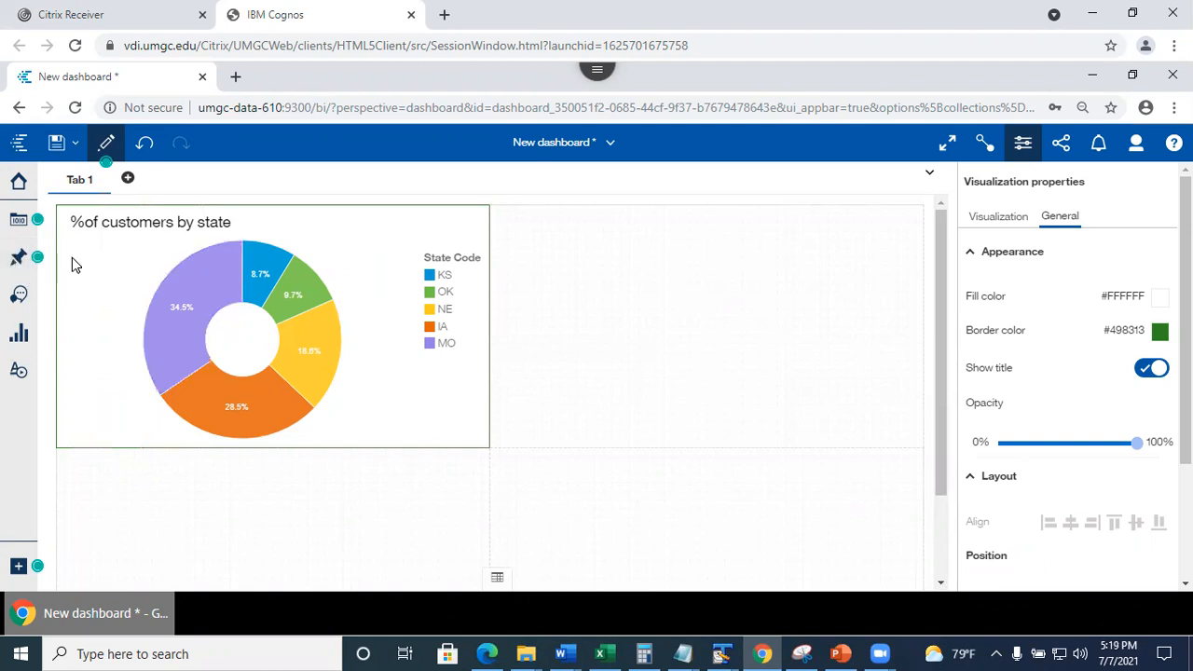
Save the dashboard to My content as ClaimsDashboard and close it to the Welcome page.
{"action": "left_click", "coordinate": [56, 146]}
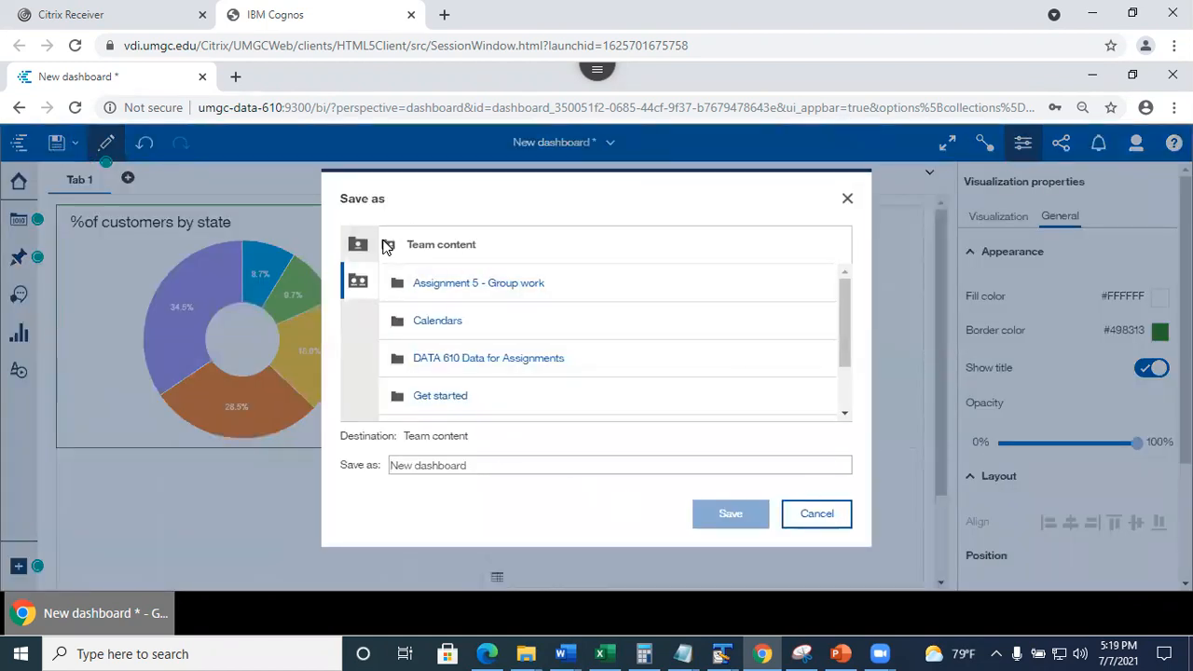
{"action": "left_click", "coordinate": [360, 248]}
{"action": "left_click_drag", "start_coordinate": [484, 468], "coordinate": [404, 465]}
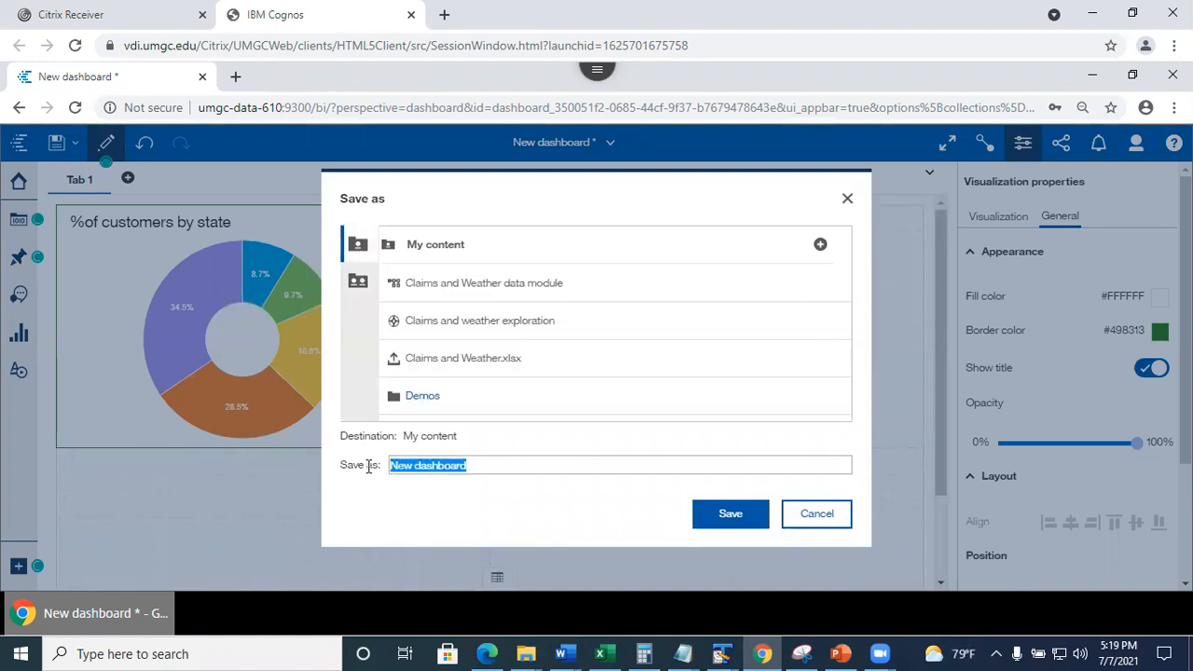
{"action": "type", "text": "ClaimsD"}
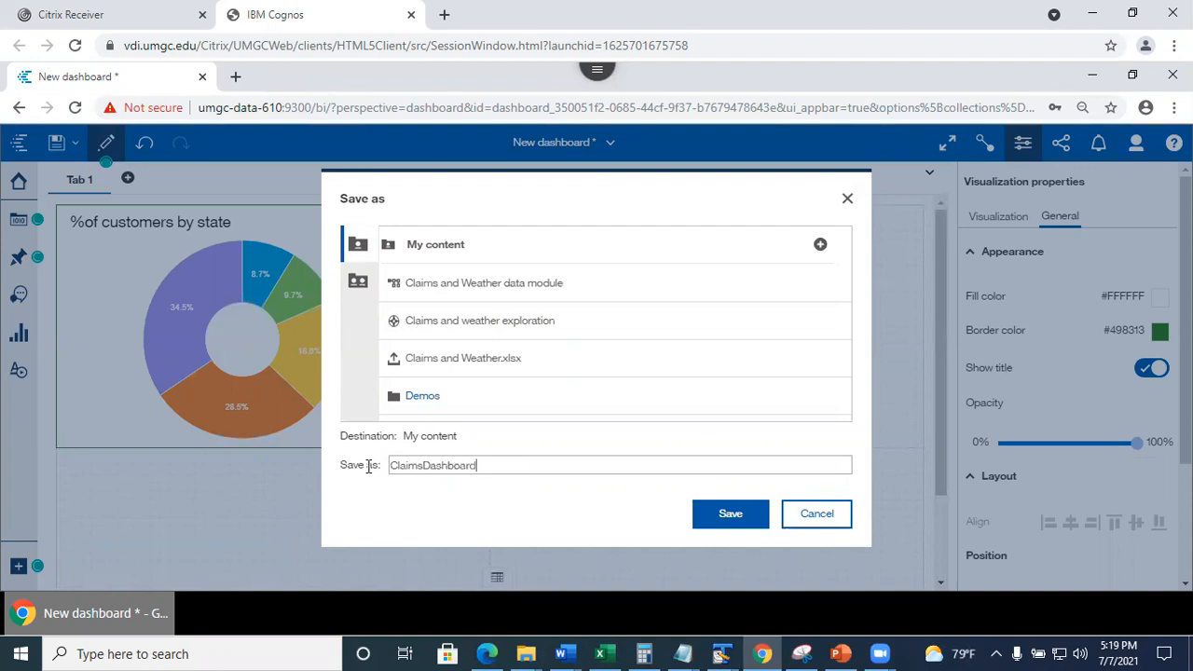
{"action": "left_click", "coordinate": [732, 522]}
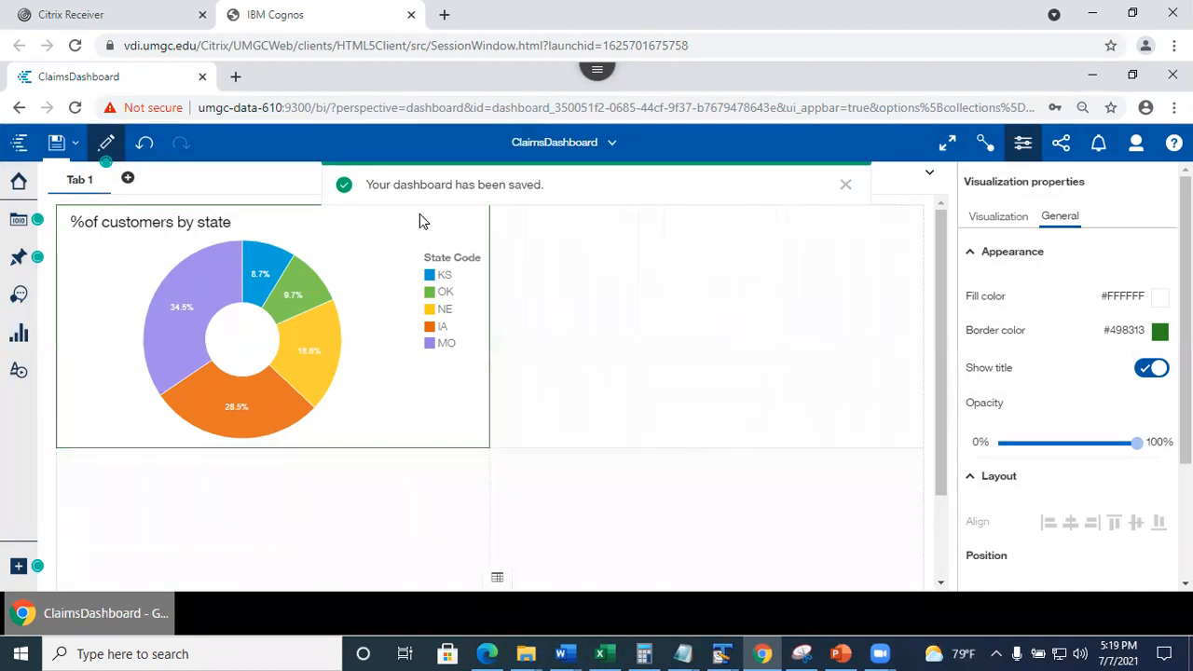
{"action": "left_click", "coordinate": [613, 146]}
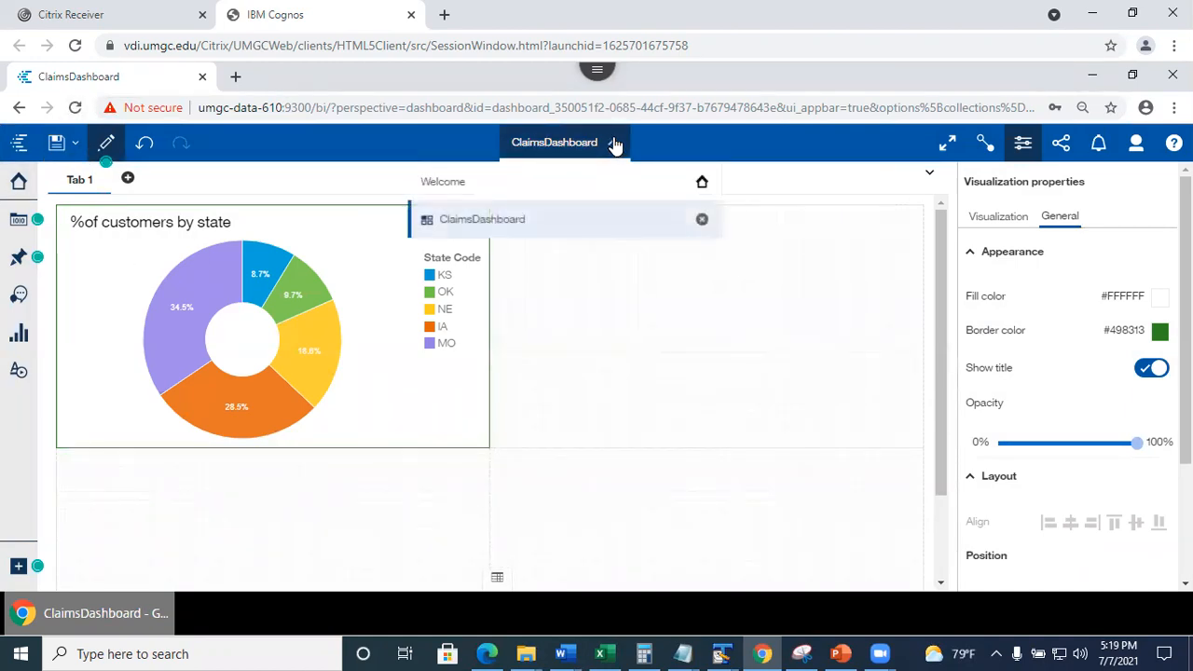
{"action": "left_click", "coordinate": [555, 182]}
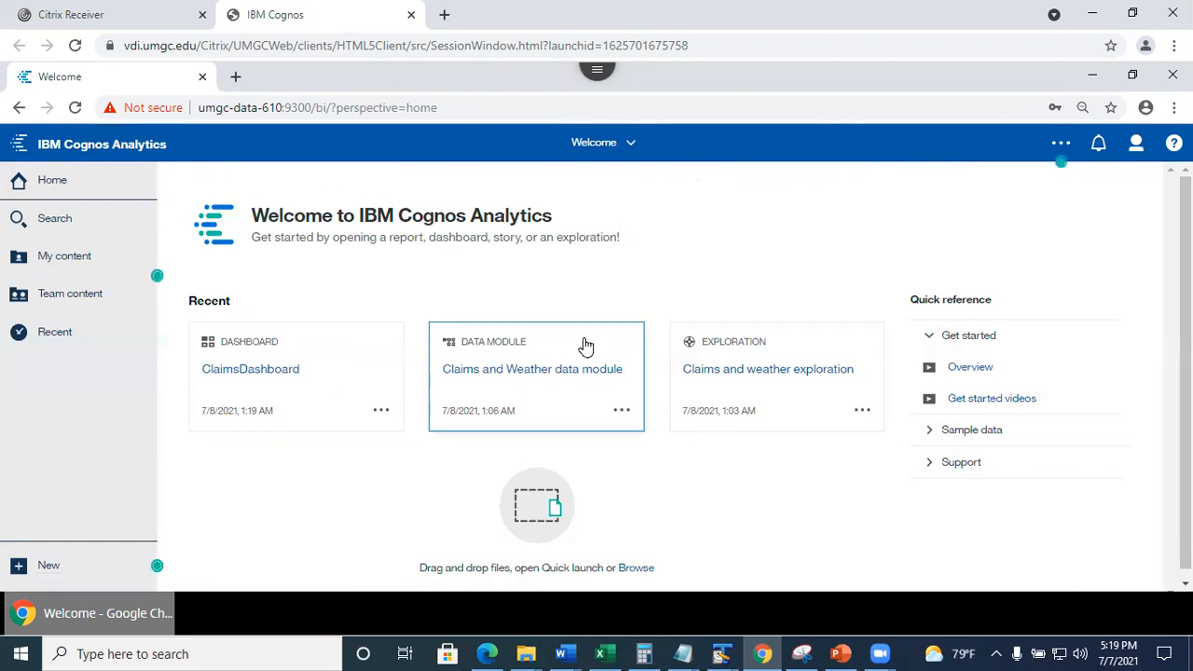
Open the Claims and weather exploration and browse the Vehicle Class and Marital Status cards.
{"action": "left_click", "coordinate": [756, 386]}
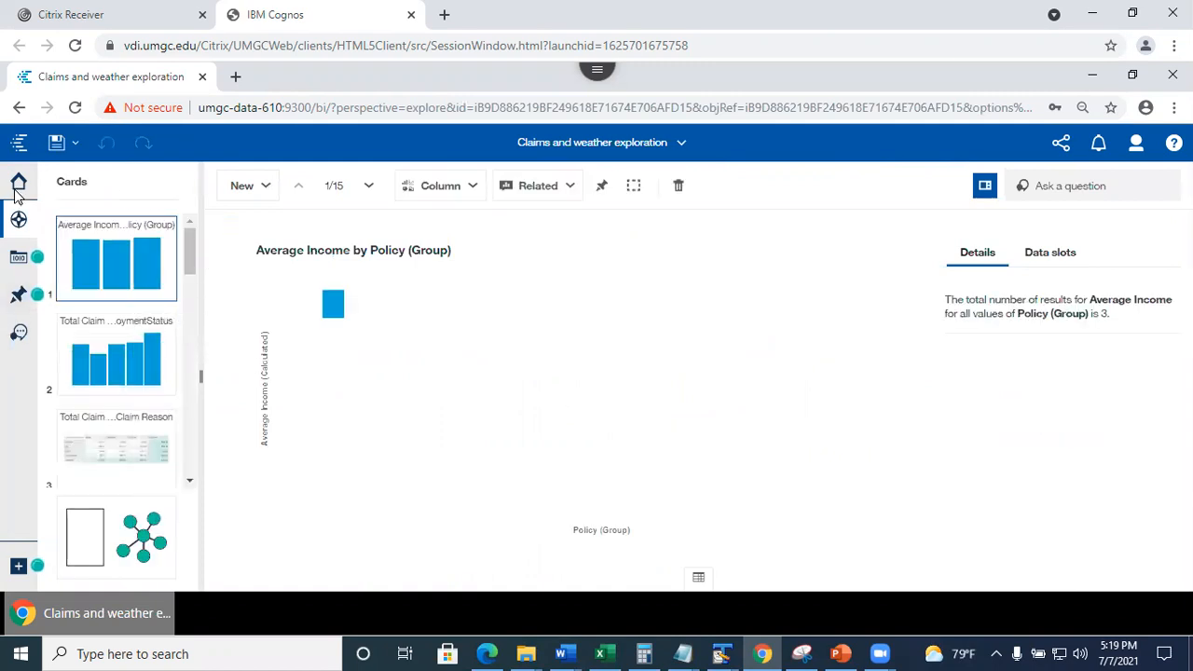
{"action": "left_click_drag", "start_coordinate": [196, 248], "coordinate": [206, 394]}
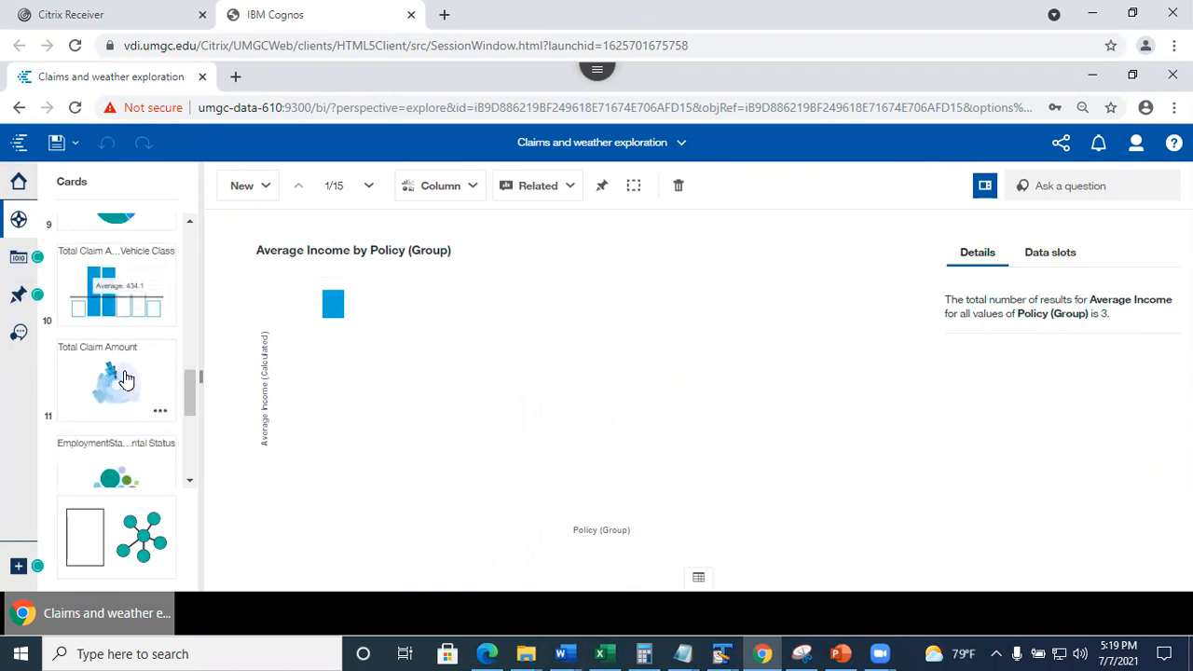
{"action": "left_click", "coordinate": [100, 291]}
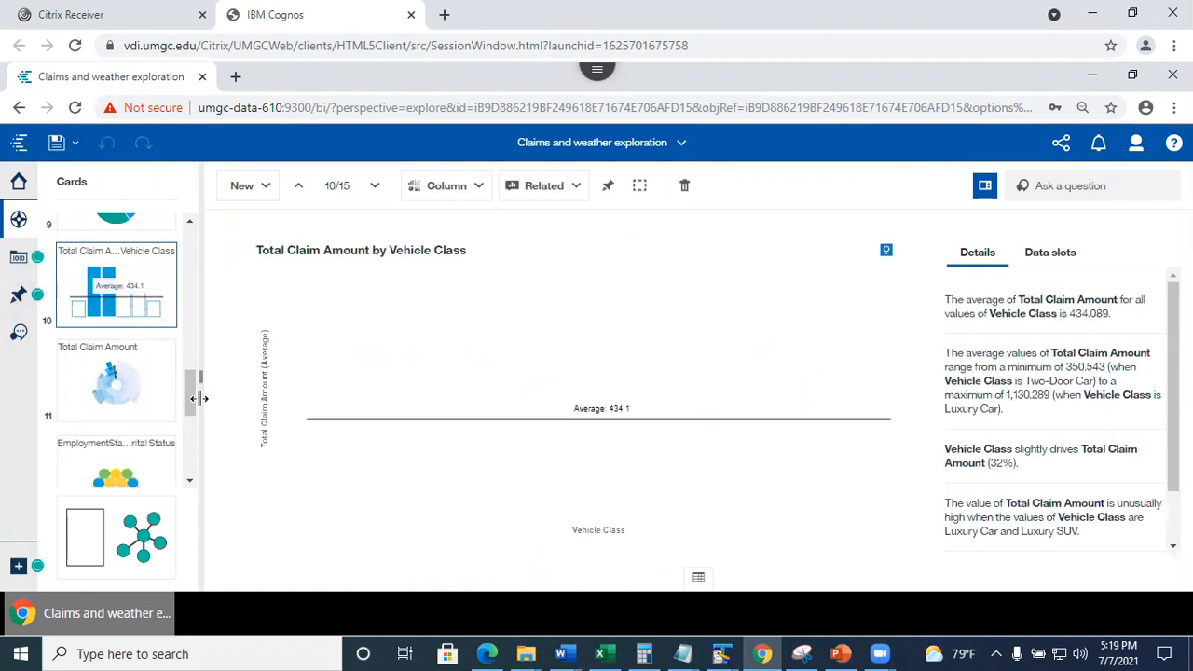
{"action": "scroll", "coordinate": [190, 360], "scroll_direction": "up", "scroll_amount": 4}
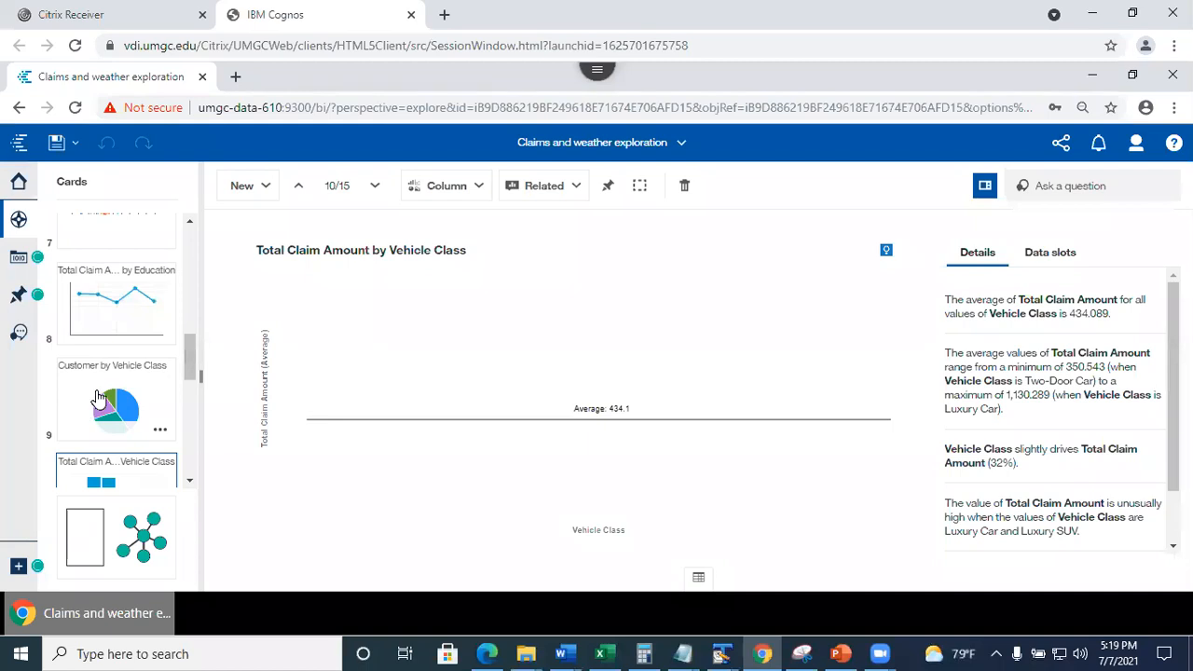
{"action": "left_click", "coordinate": [100, 399]}
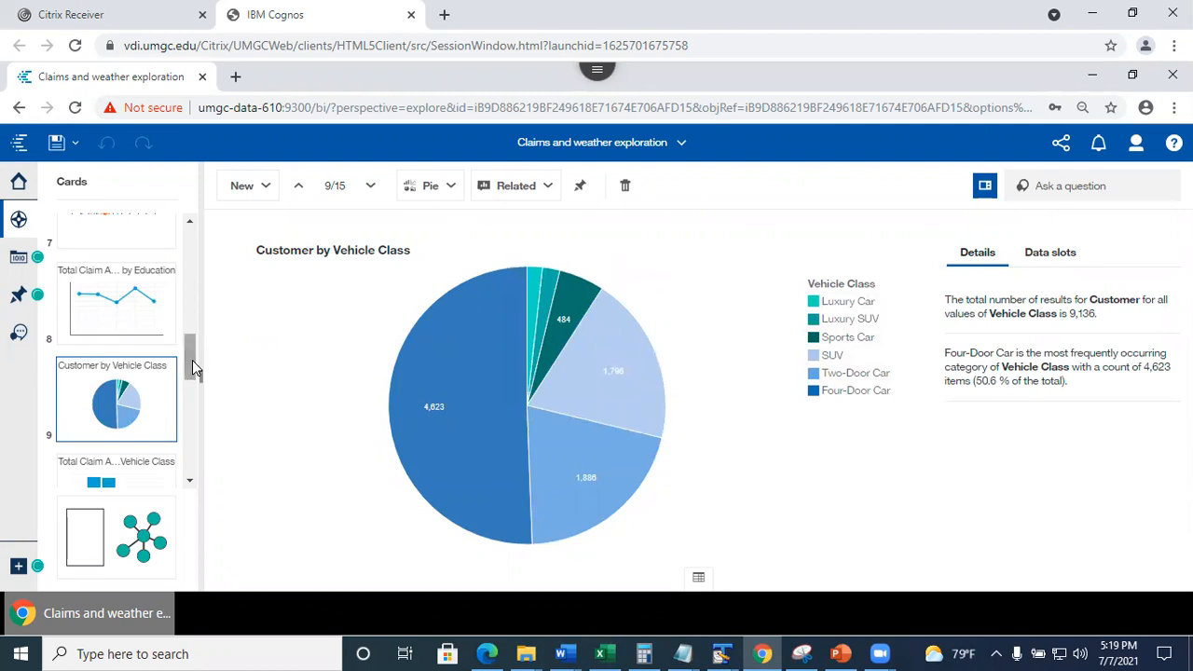
{"action": "left_click_drag", "start_coordinate": [192, 360], "coordinate": [190, 308]}
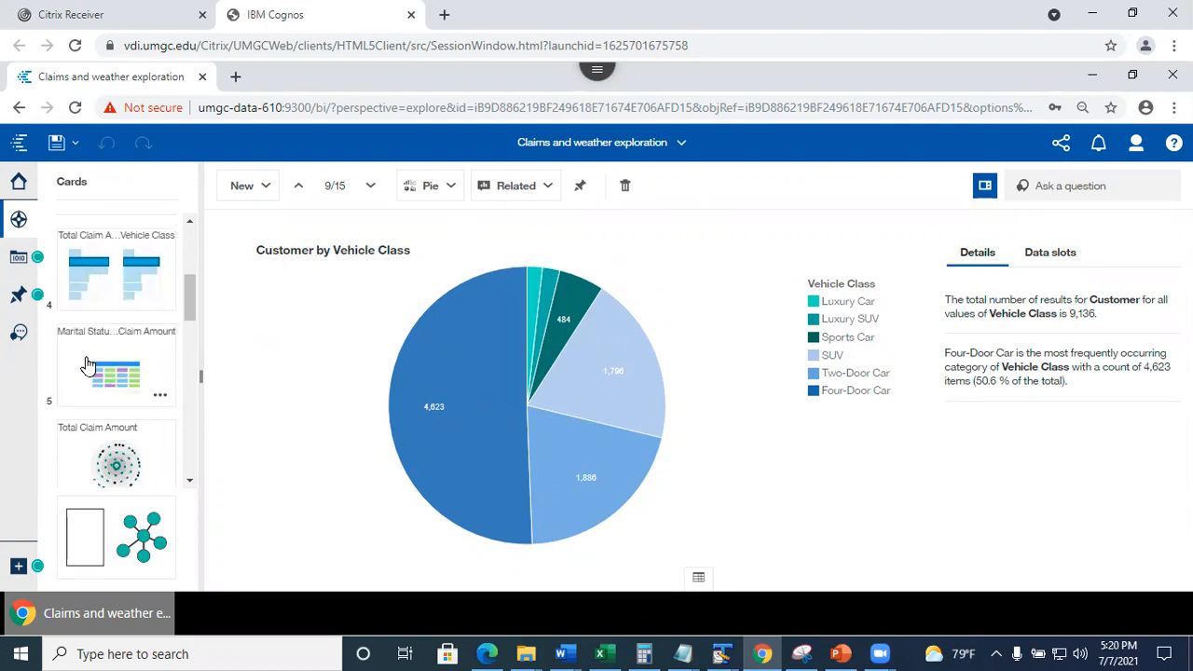
{"action": "left_click", "coordinate": [97, 369]}
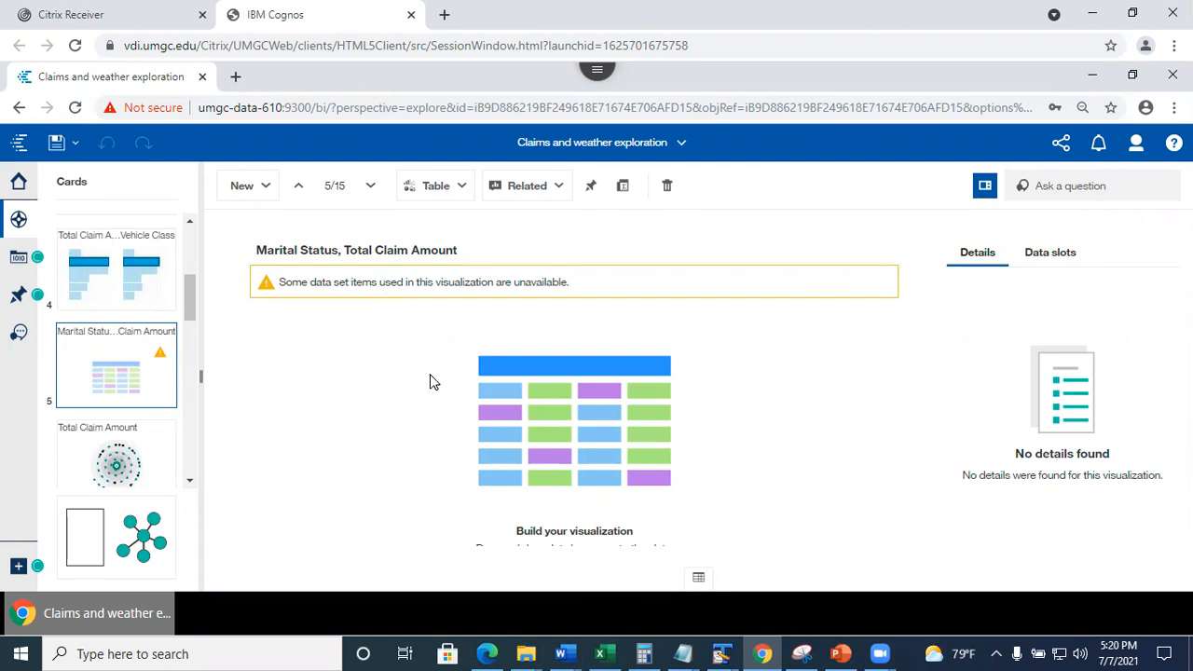
Bring up the Coverage and Claim Reason crosstab card and pin it.
{"action": "left_click_drag", "start_coordinate": [194, 304], "coordinate": [200, 269]}
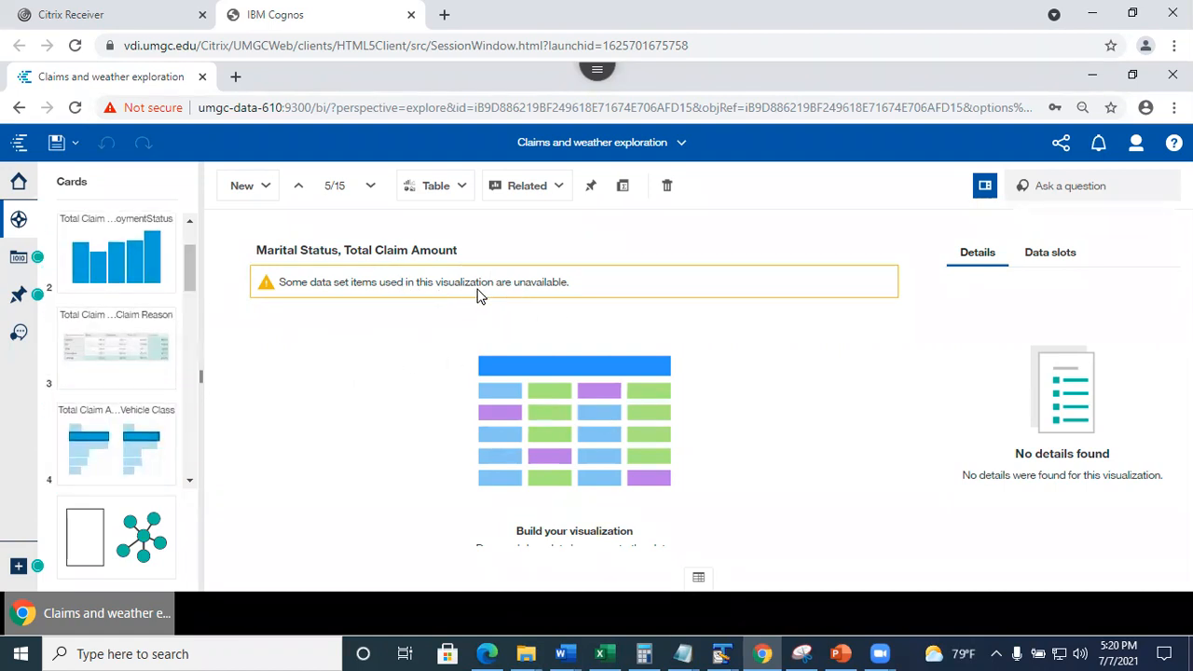
{"action": "left_click", "coordinate": [121, 357]}
{"action": "left_click", "coordinate": [137, 241]}
{"action": "left_click_drag", "start_coordinate": [192, 264], "coordinate": [196, 249]}
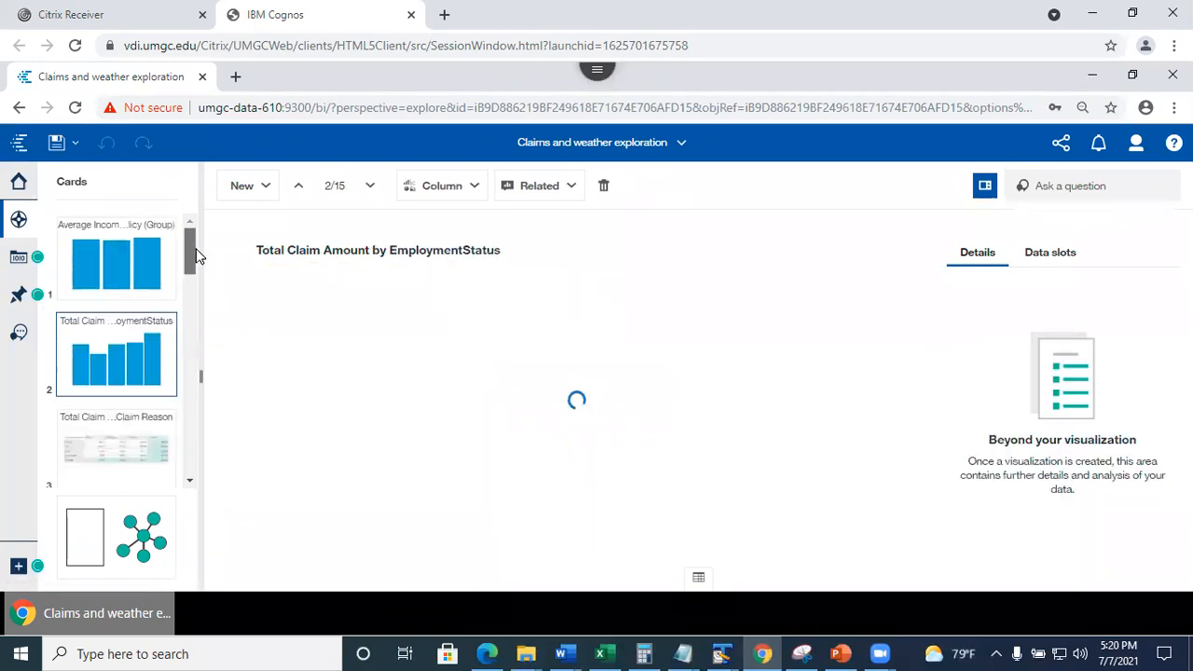
{"action": "left_click", "coordinate": [98, 437]}
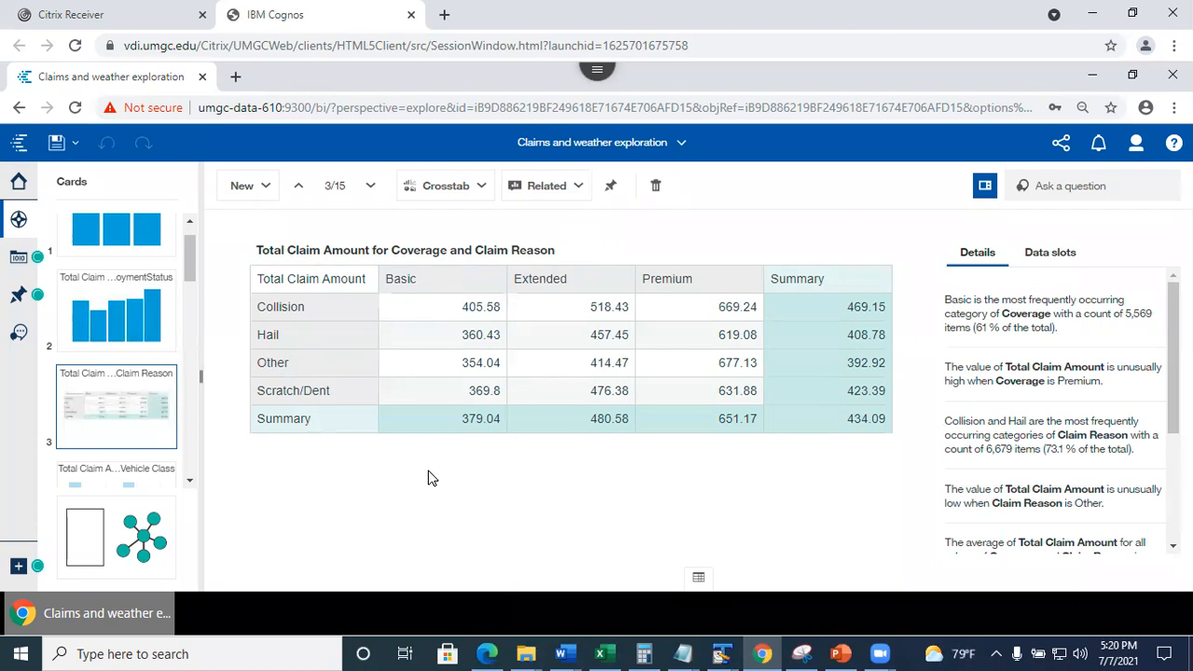
{"action": "left_click", "coordinate": [612, 190]}
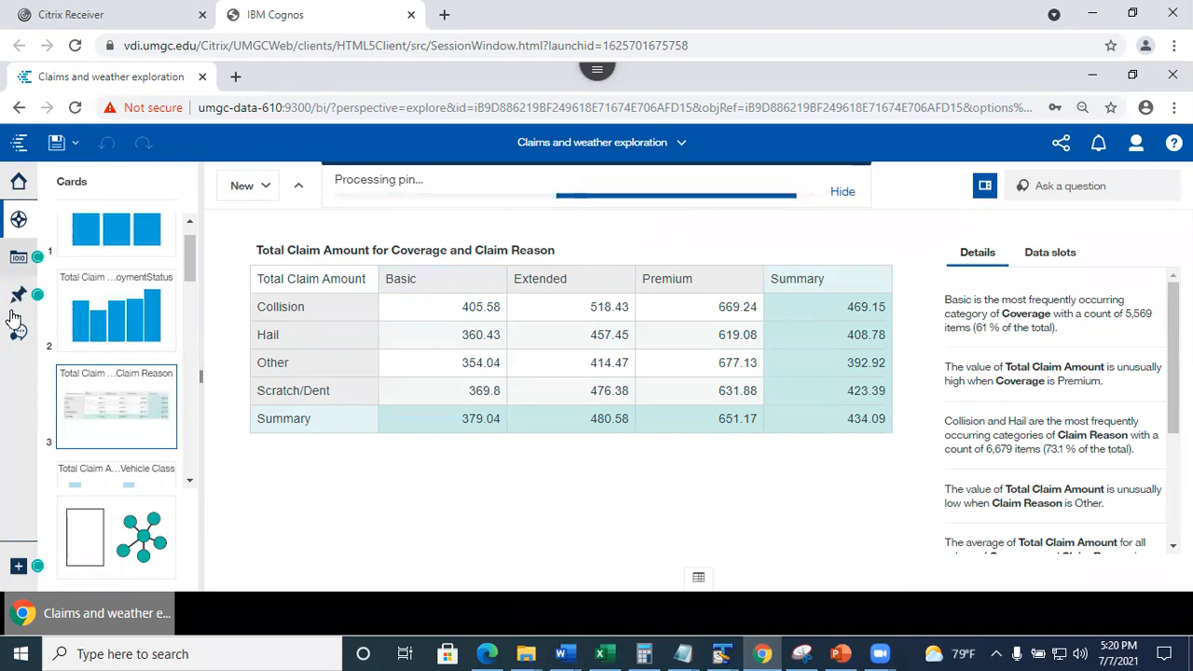
Find the Total Claim Amount crosstab in My pins, then switch to ClaimsDashboard.
{"action": "left_click", "coordinate": [19, 297]}
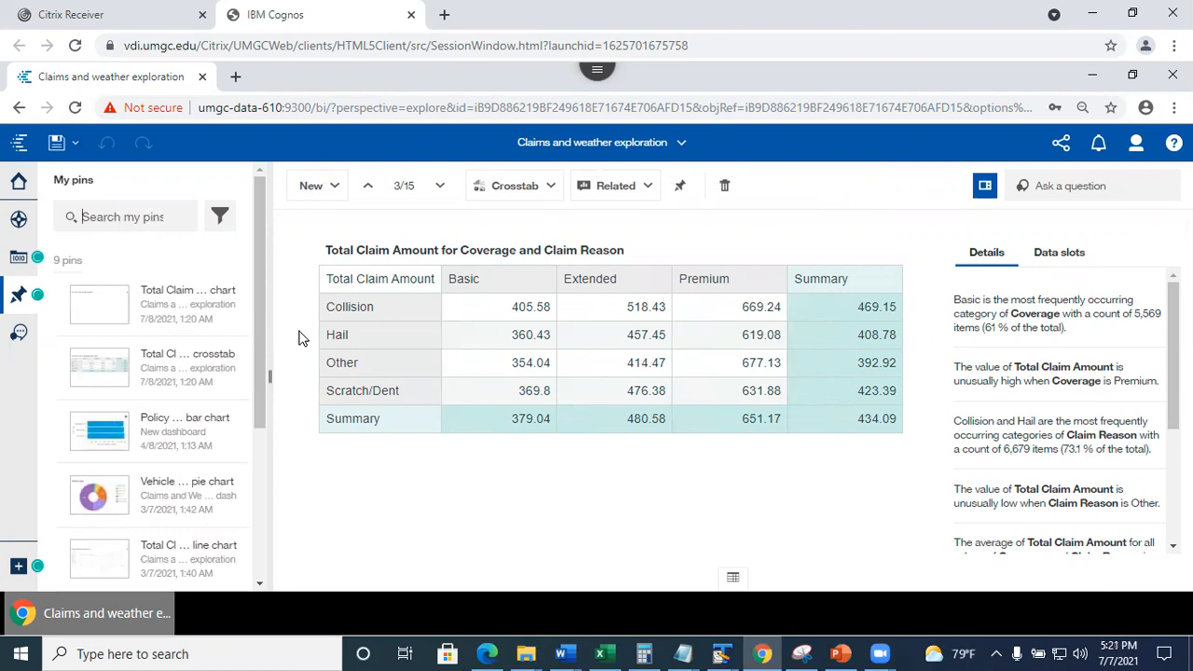
{"action": "left_click_drag", "start_coordinate": [258, 304], "coordinate": [248, 338]}
{"action": "left_click", "coordinate": [684, 145]}
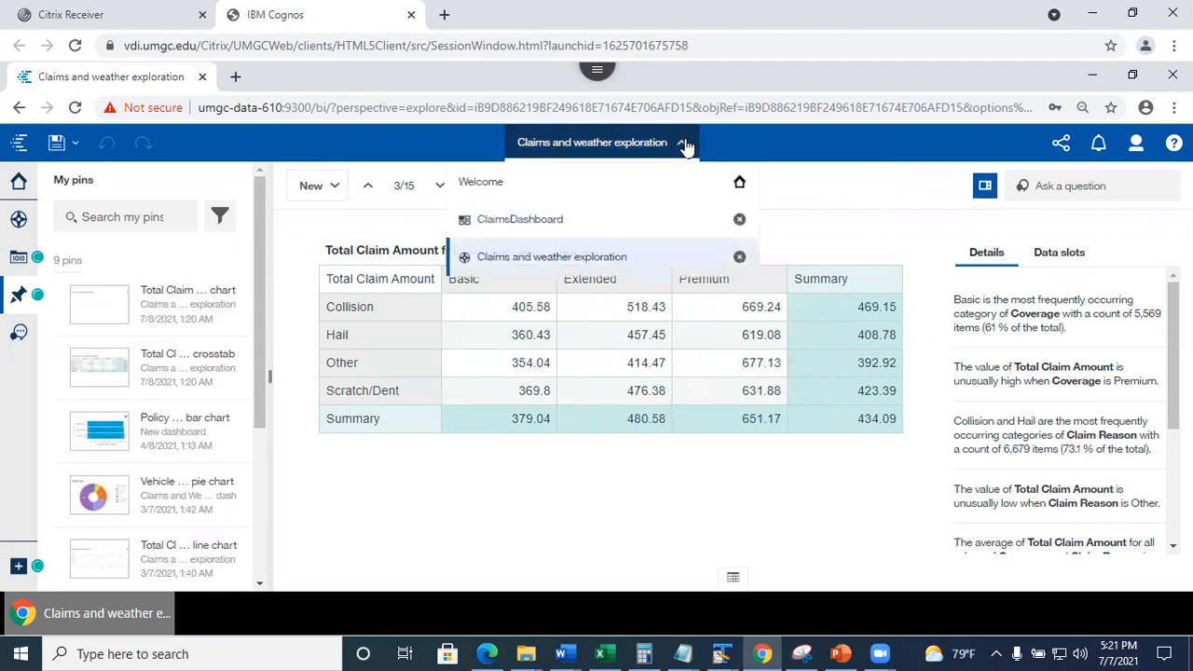
{"action": "left_click", "coordinate": [559, 223]}
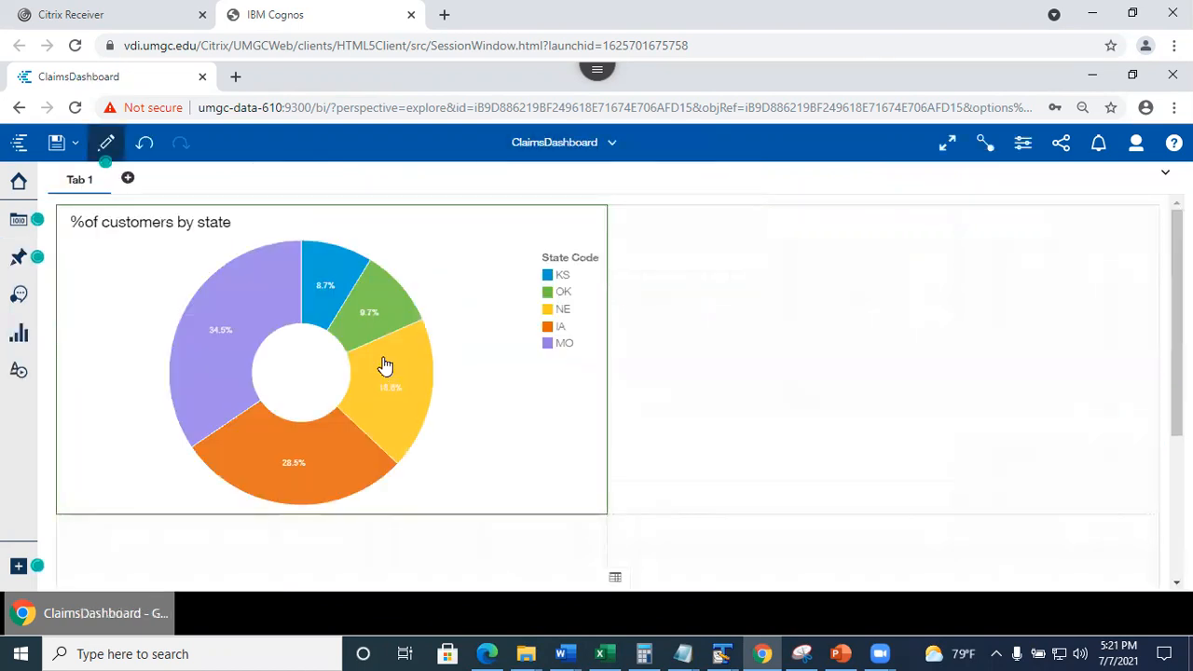
Drag the pinned Claim Reason crosstab from My pins to the right of the donut chart and save ClaimsDashboard.
{"action": "left_click", "coordinate": [13, 258]}
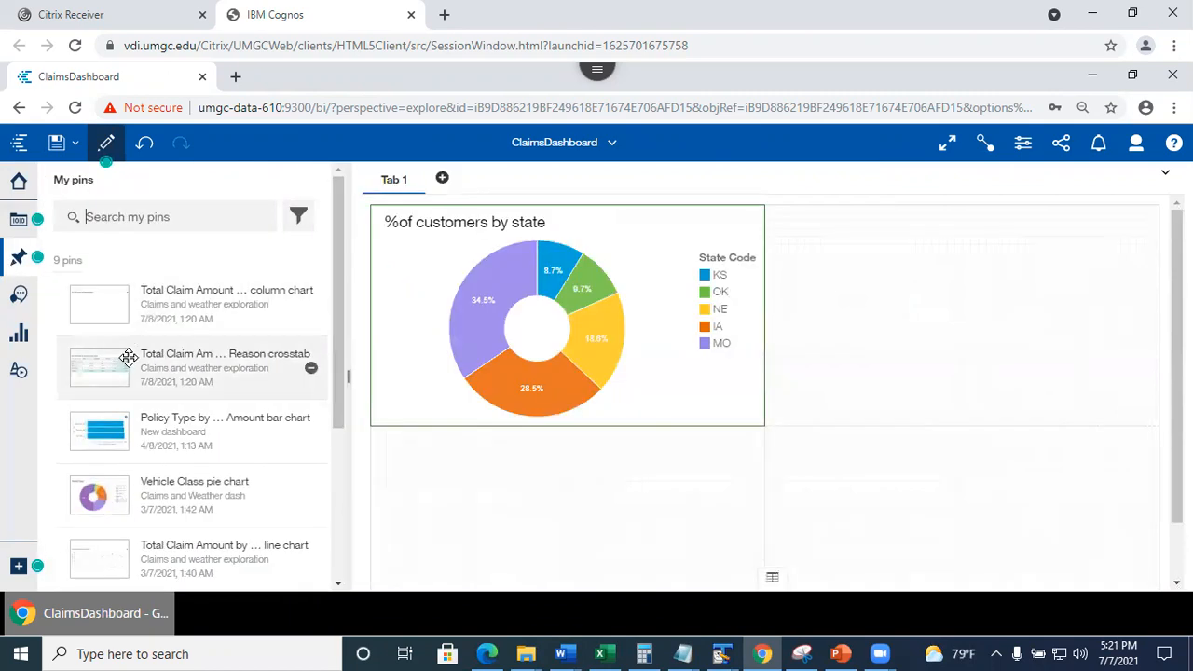
{"action": "left_click_drag", "start_coordinate": [163, 373], "coordinate": [960, 320]}
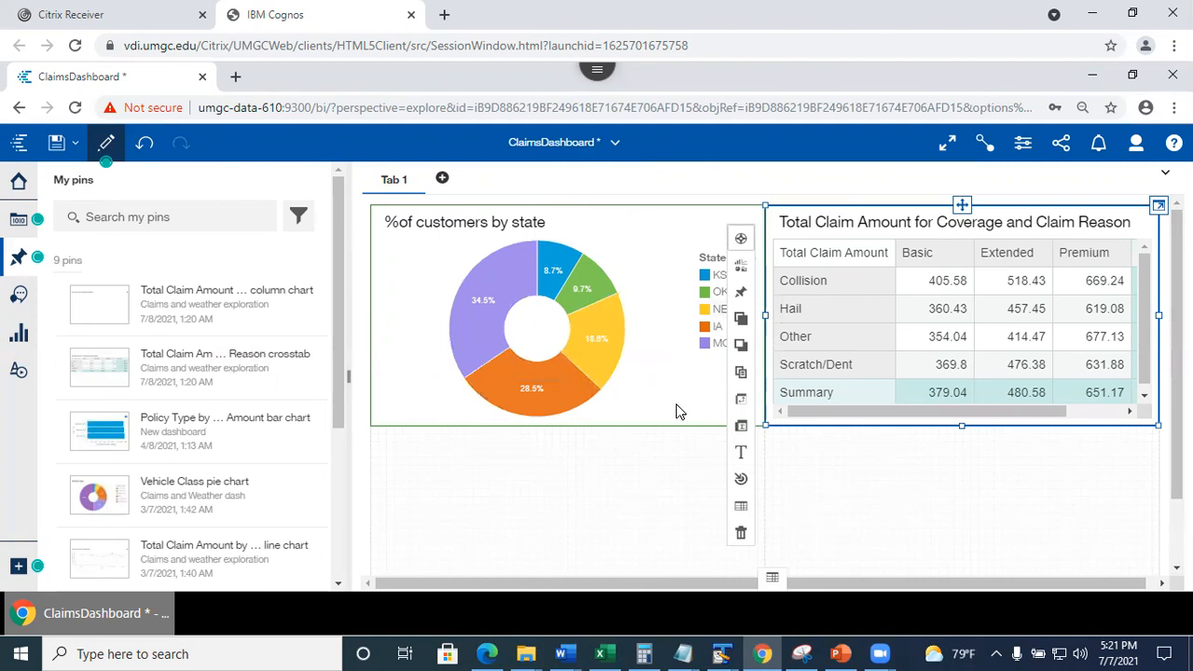
{"action": "left_click", "coordinate": [584, 482]}
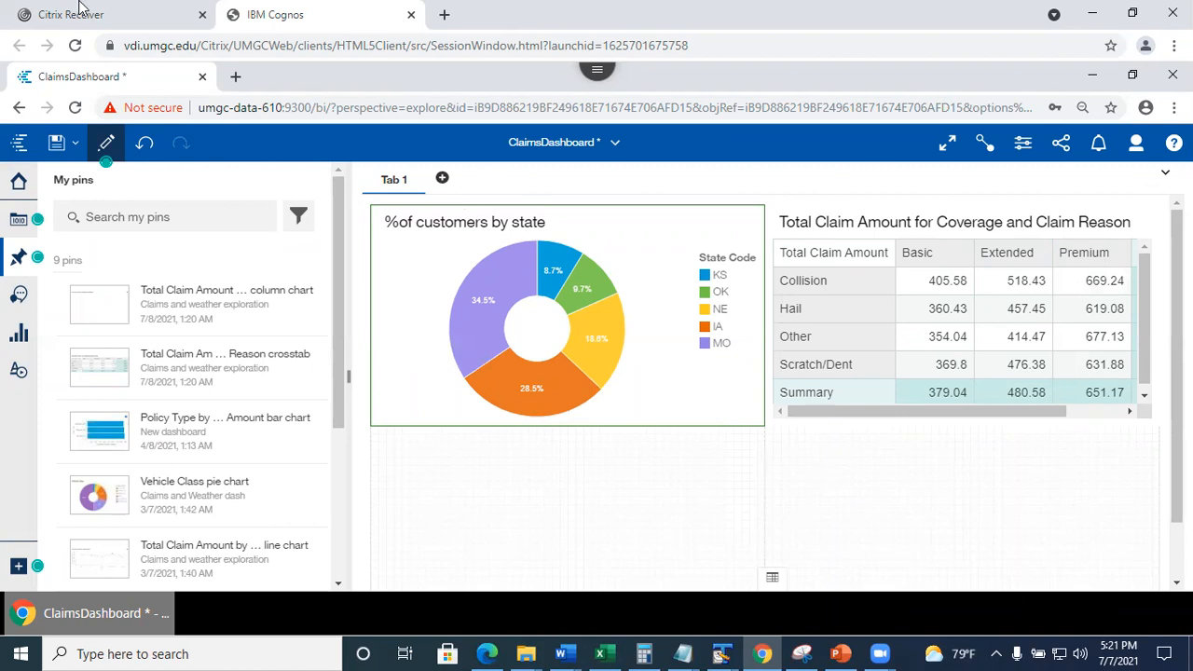
{"action": "left_click", "coordinate": [58, 146]}
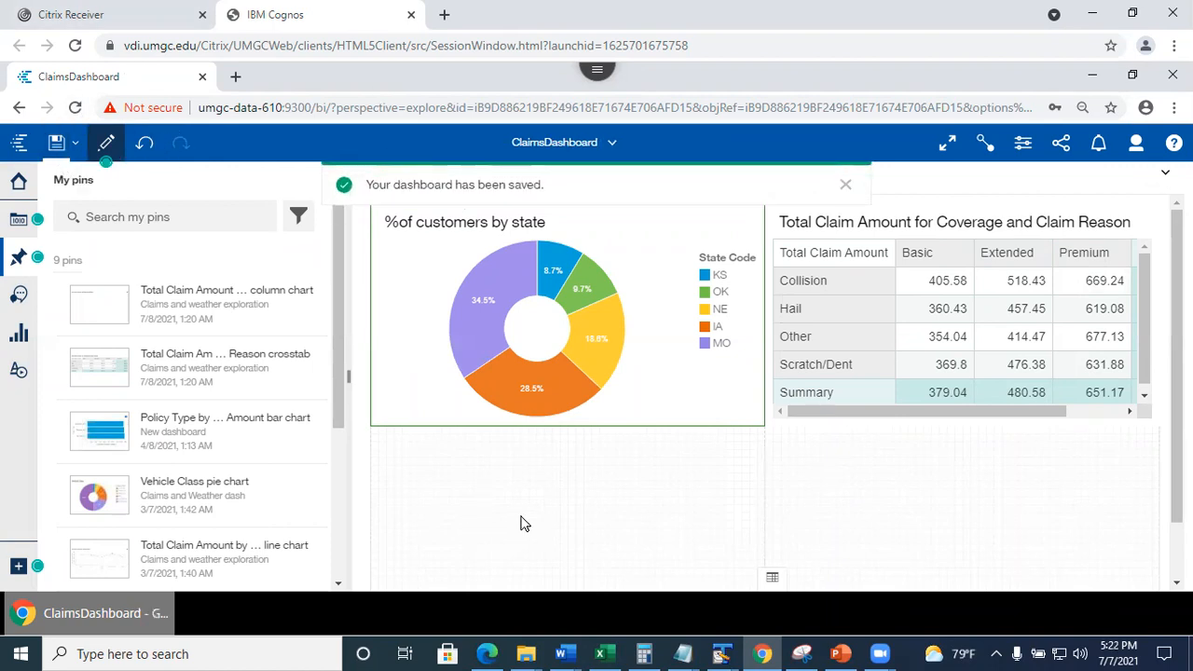
{"action": "scroll", "coordinate": [647, 416], "scroll_direction": "down", "scroll_amount": 1}
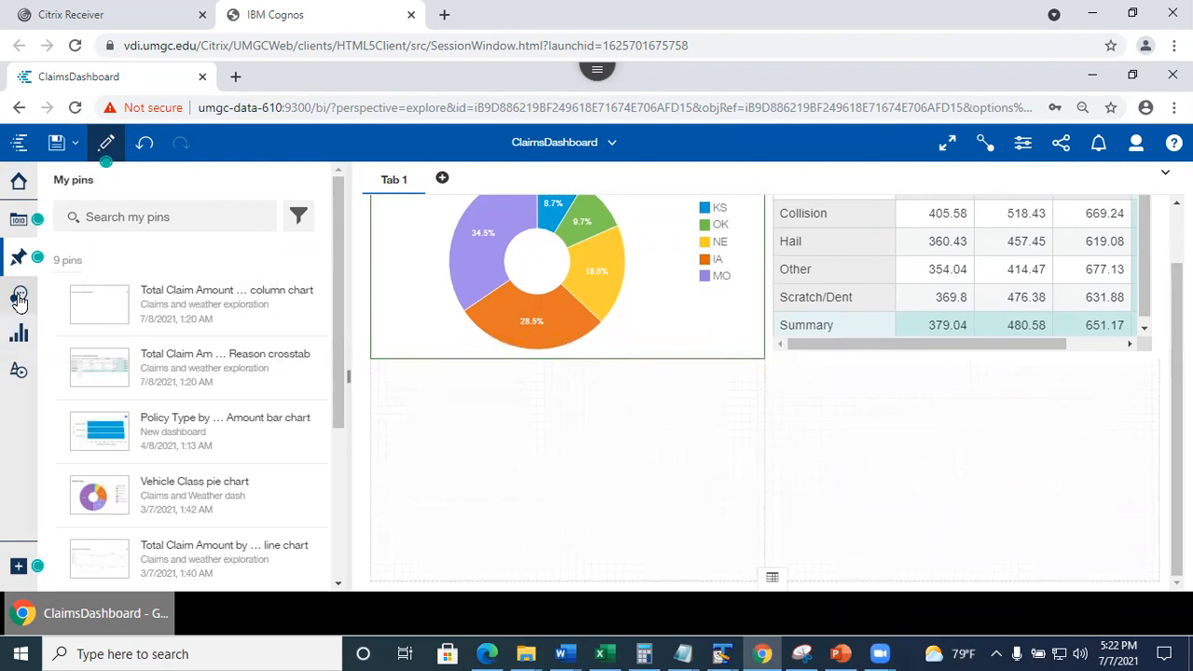
Ask the assistant about 'data' to find the available data modules.
{"action": "left_click", "coordinate": [19, 298]}
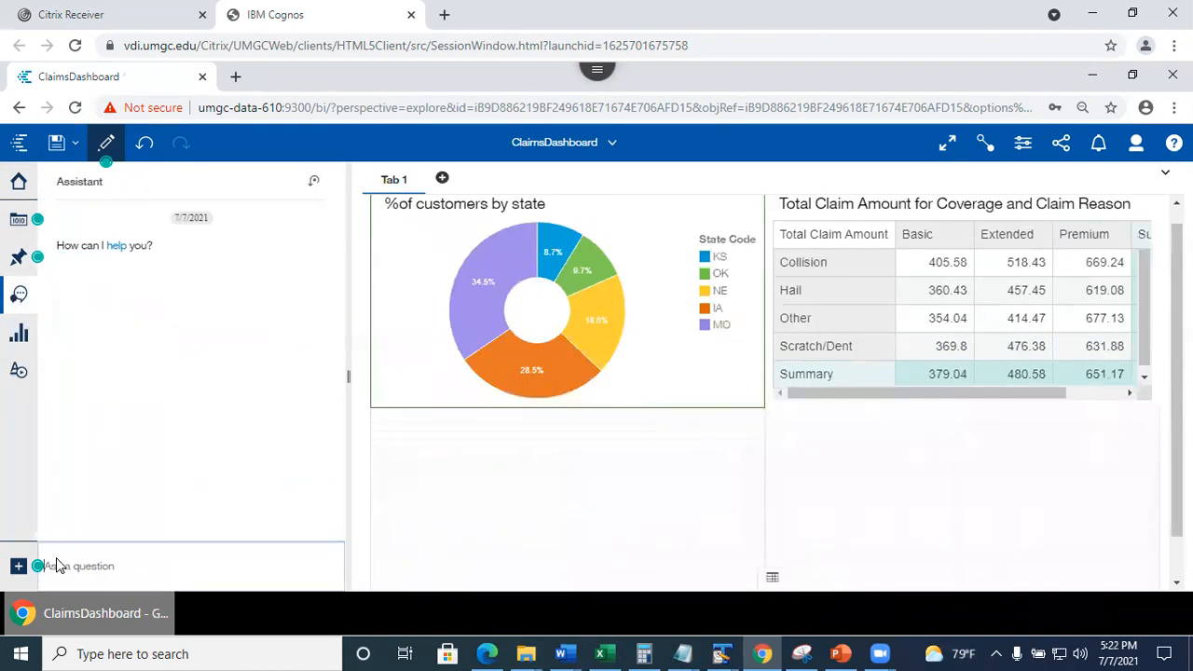
{"action": "type", "text": "d"}
{"action": "key", "text": "Return"}
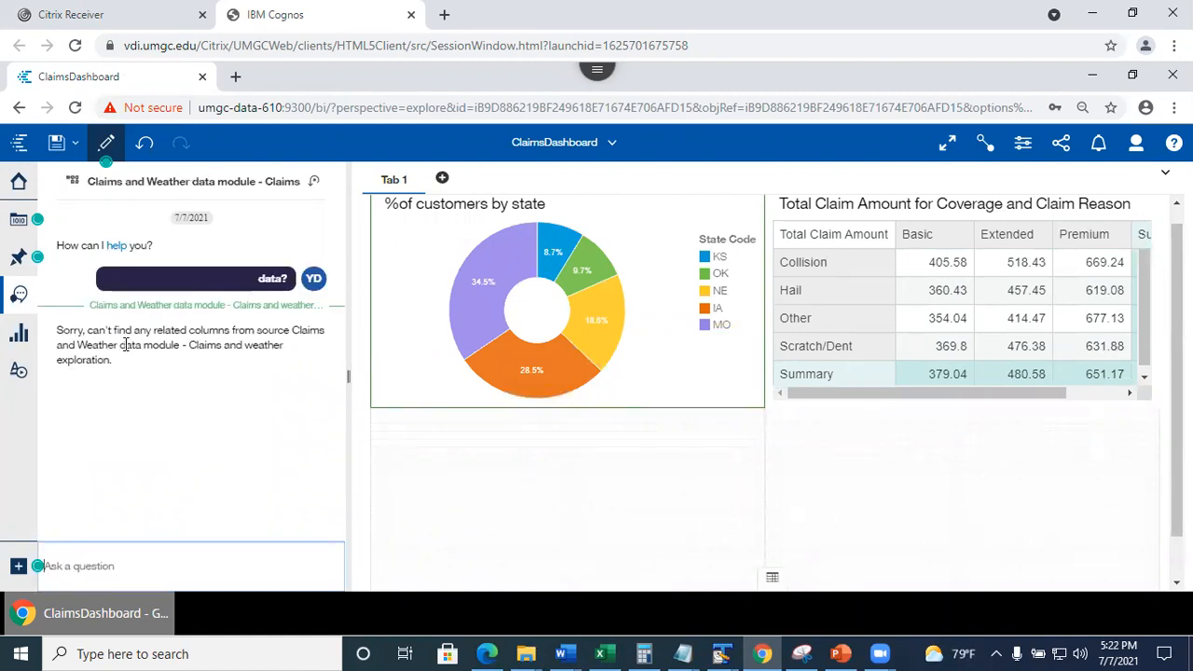
{"action": "left_click", "coordinate": [140, 536]}
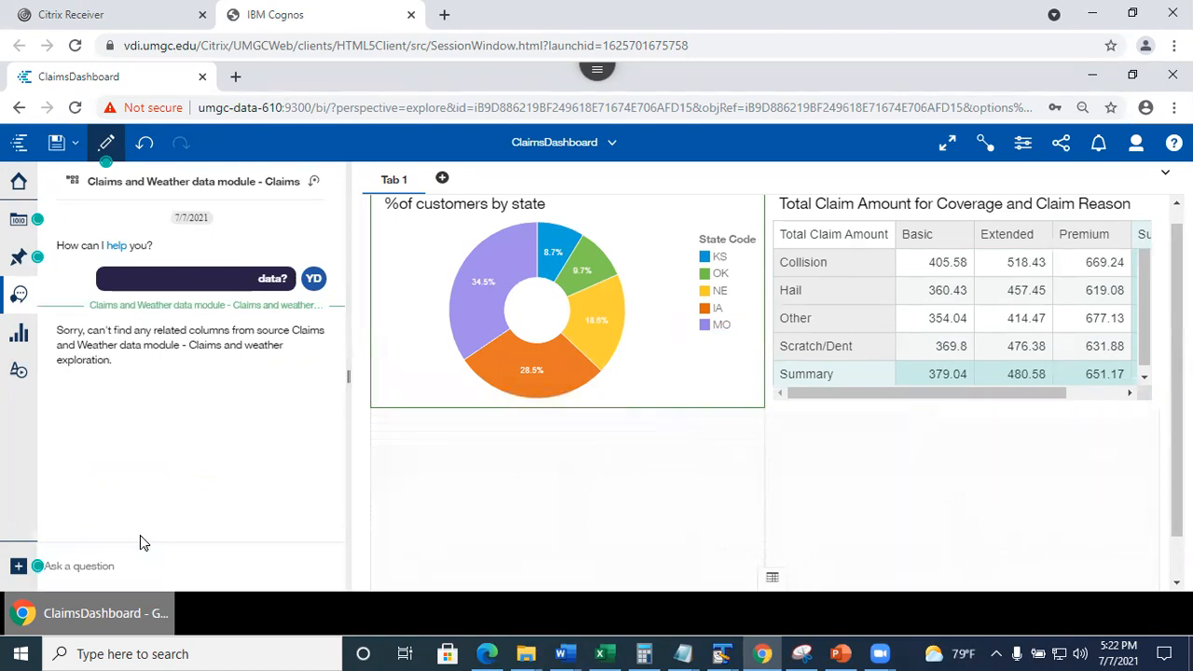
{"action": "left_click", "coordinate": [98, 561]}
{"action": "type", "text": "data"}
{"action": "key", "text": "Return"}
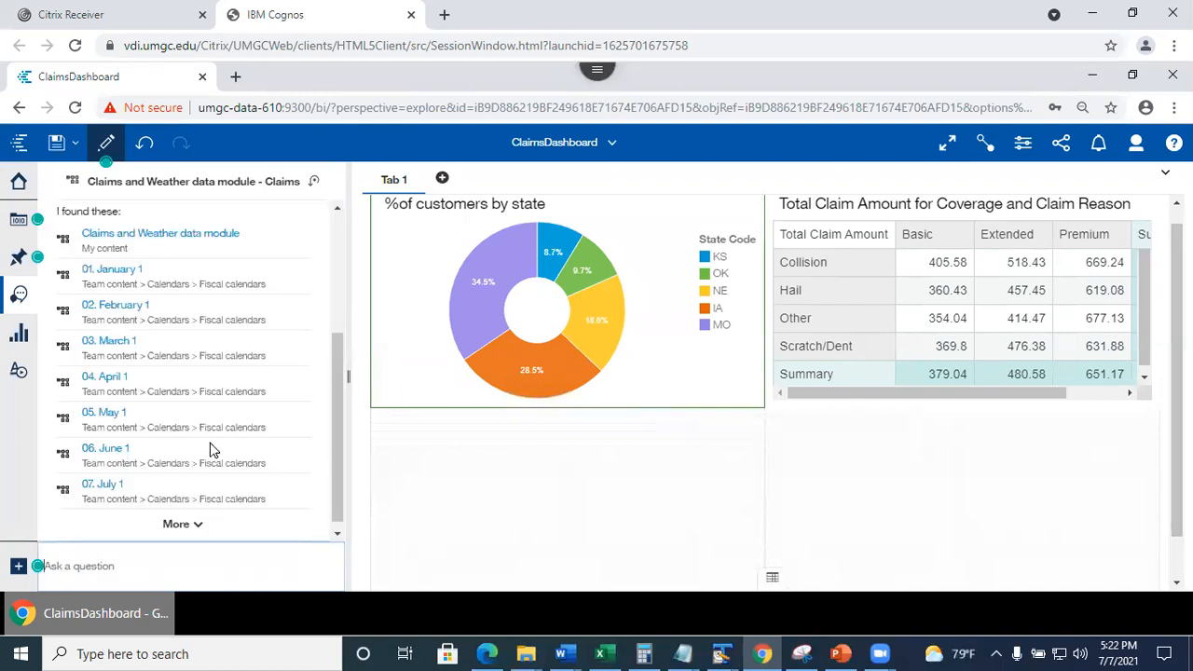
List all fields of the Claims and Weather data module in the assistant.
{"action": "left_click_drag", "start_coordinate": [340, 448], "coordinate": [334, 397]}
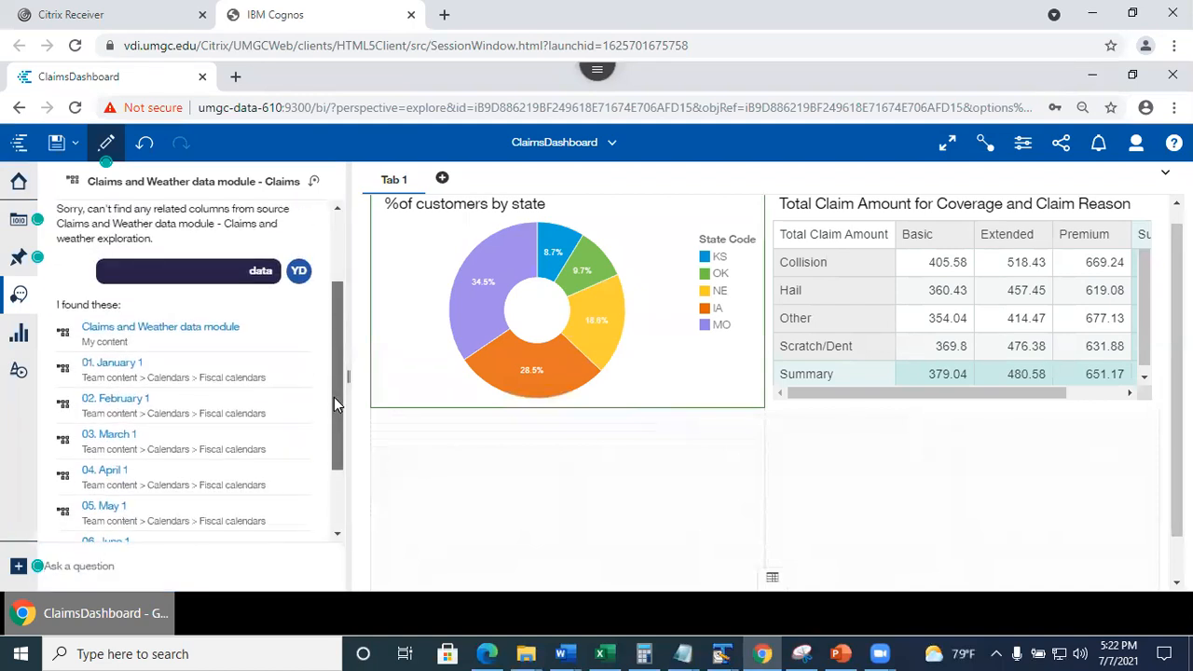
{"action": "left_click", "coordinate": [173, 330]}
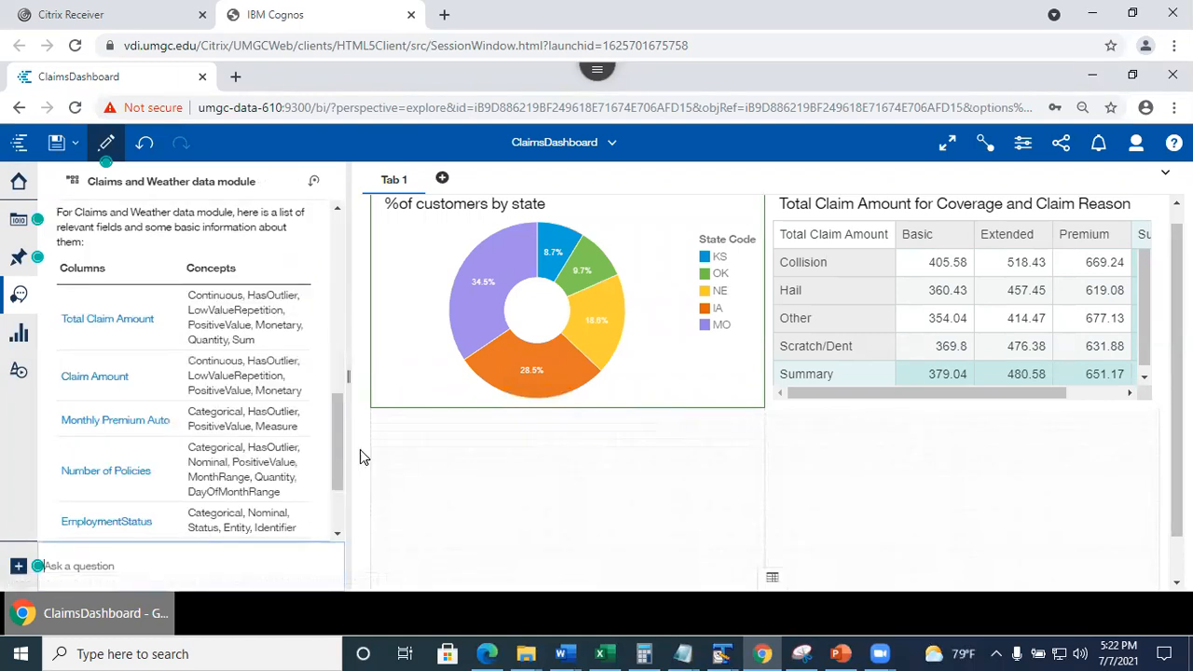
{"action": "left_click_drag", "start_coordinate": [342, 469], "coordinate": [345, 504]}
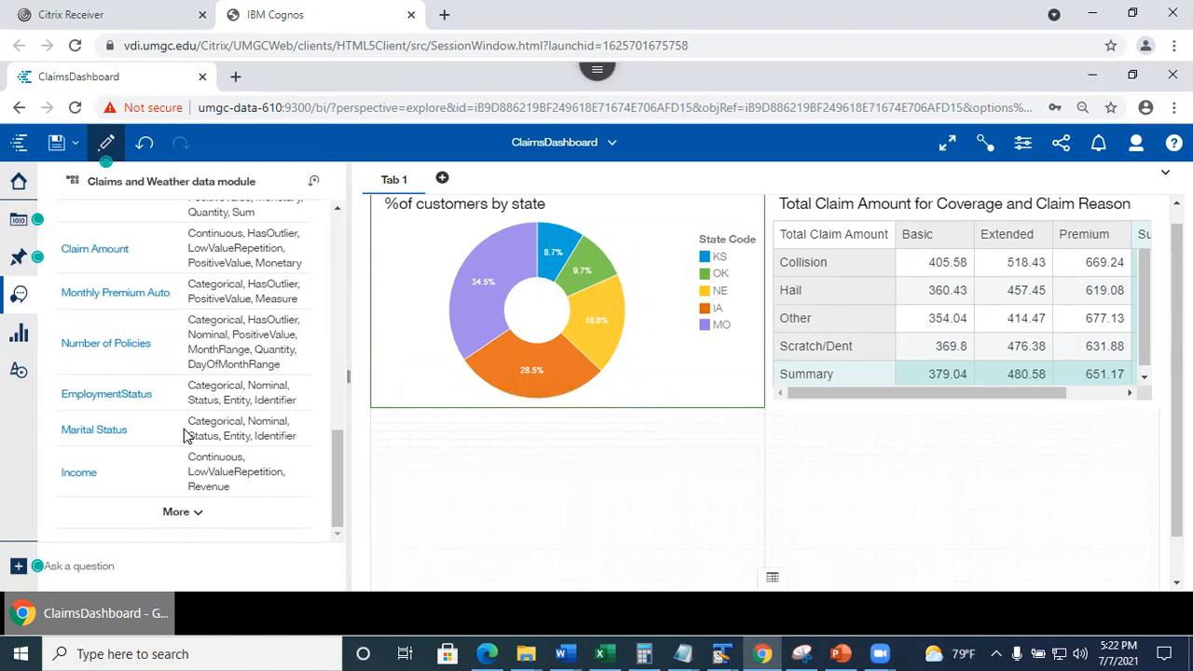
{"action": "mouse_move", "coordinate": [333, 490]}
{"action": "left_mouse_down"}
{"action": "mouse_move", "coordinate": [334, 438]}
{"action": "mouse_move", "coordinate": [340, 509]}
{"action": "left_mouse_up"}
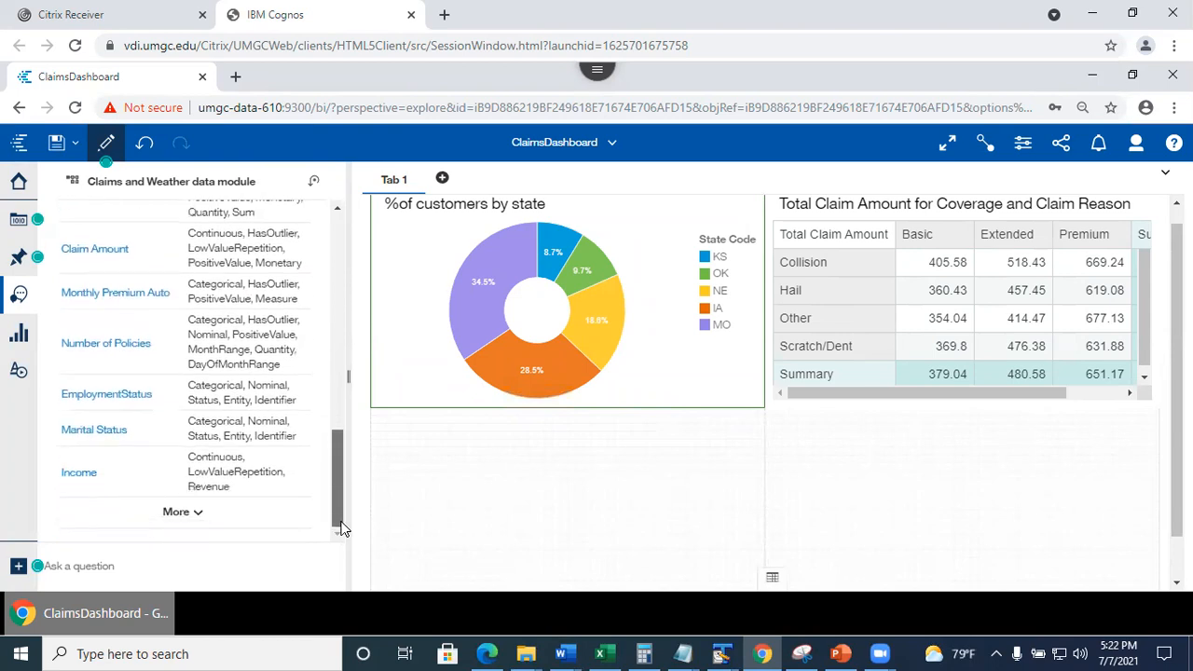
{"action": "left_click", "coordinate": [198, 512]}
{"action": "left_click_drag", "start_coordinate": [334, 414], "coordinate": [364, 509]}
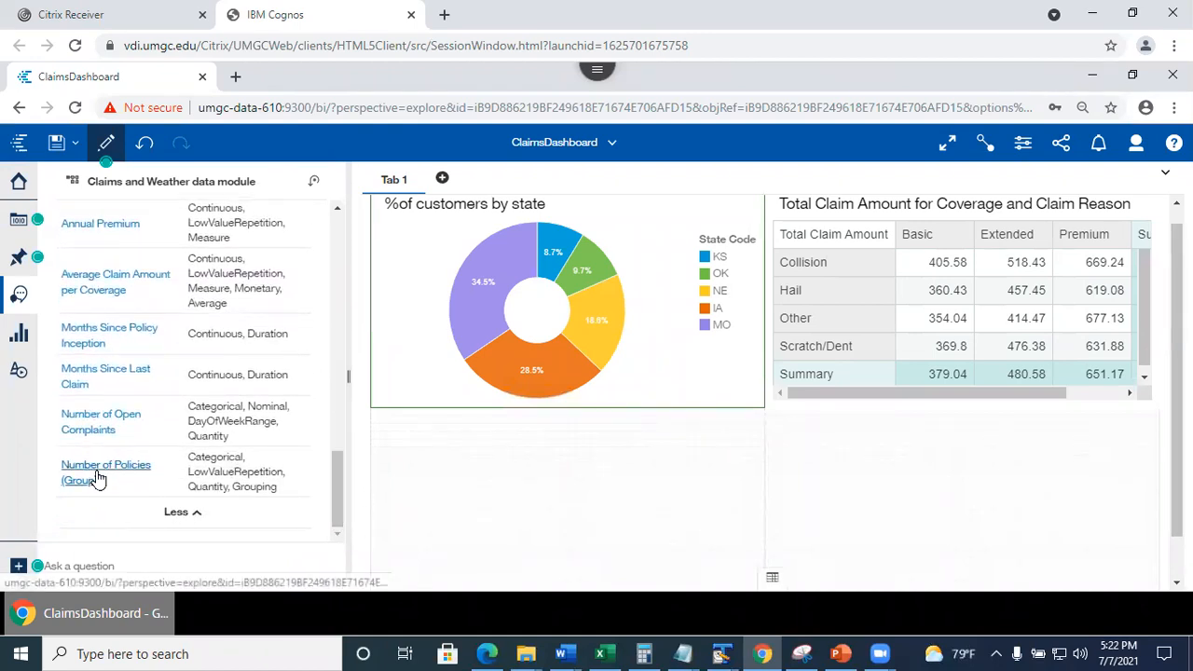
{"action": "left_click_drag", "start_coordinate": [332, 486], "coordinate": [326, 397]}
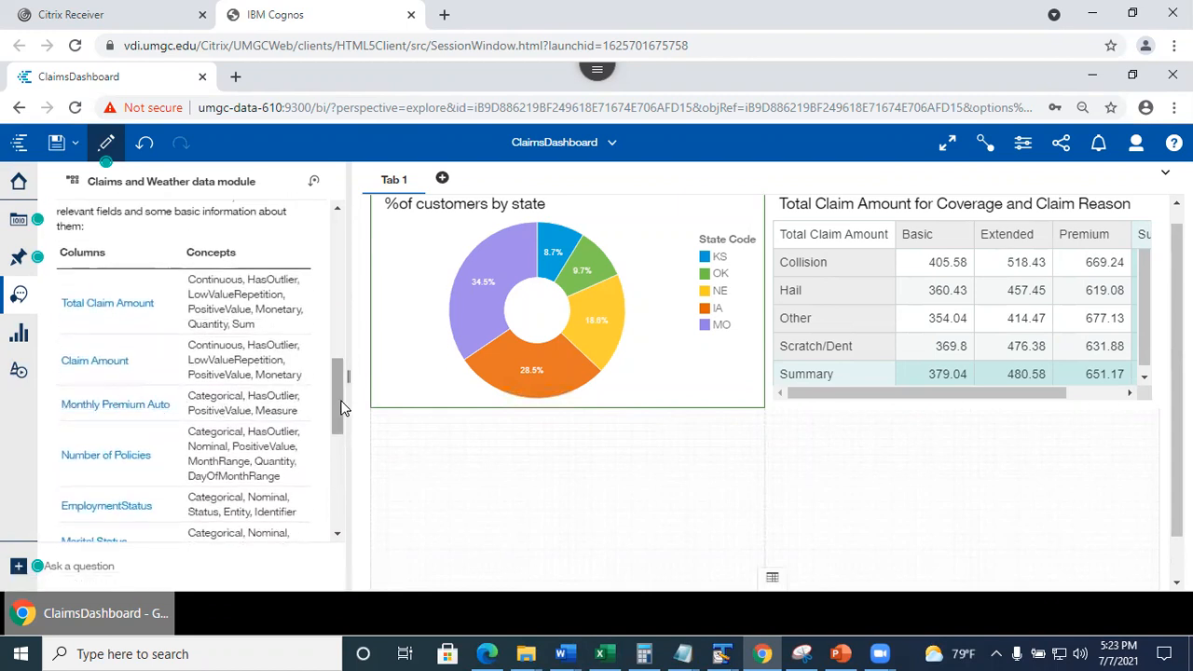
{"action": "left_click_drag", "start_coordinate": [340, 408], "coordinate": [365, 506]}
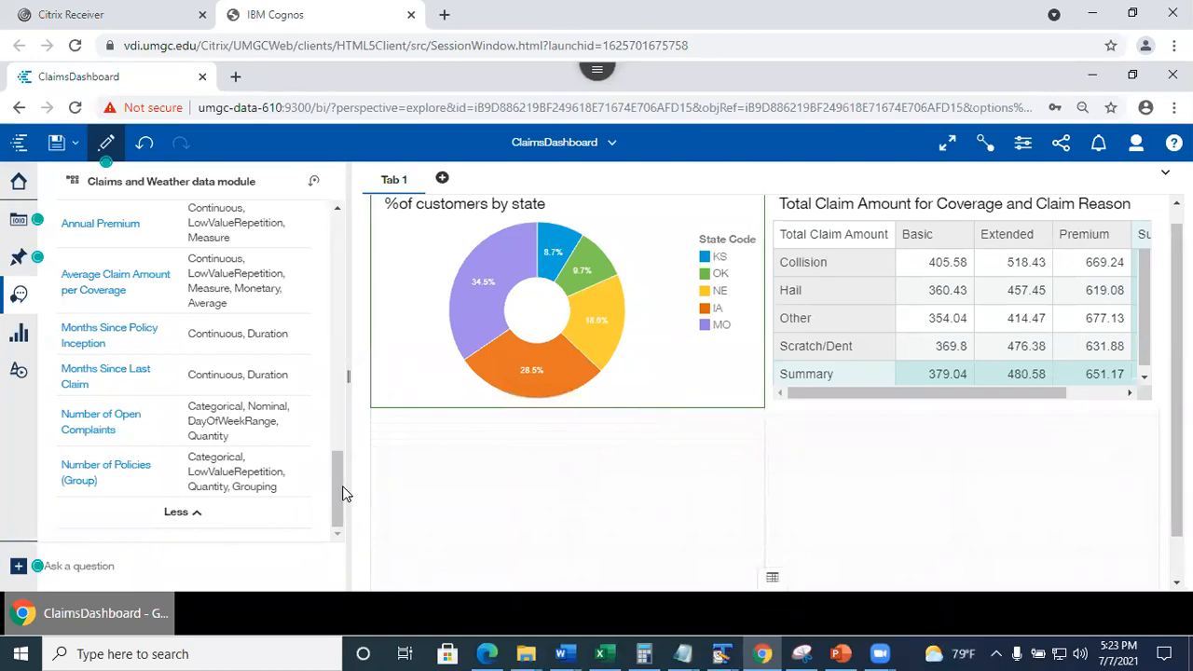
Have the assistant chart Total Claim Amount against Income and show the table version.
{"action": "scroll", "coordinate": [343, 494], "scroll_direction": "up", "scroll_amount": 10}
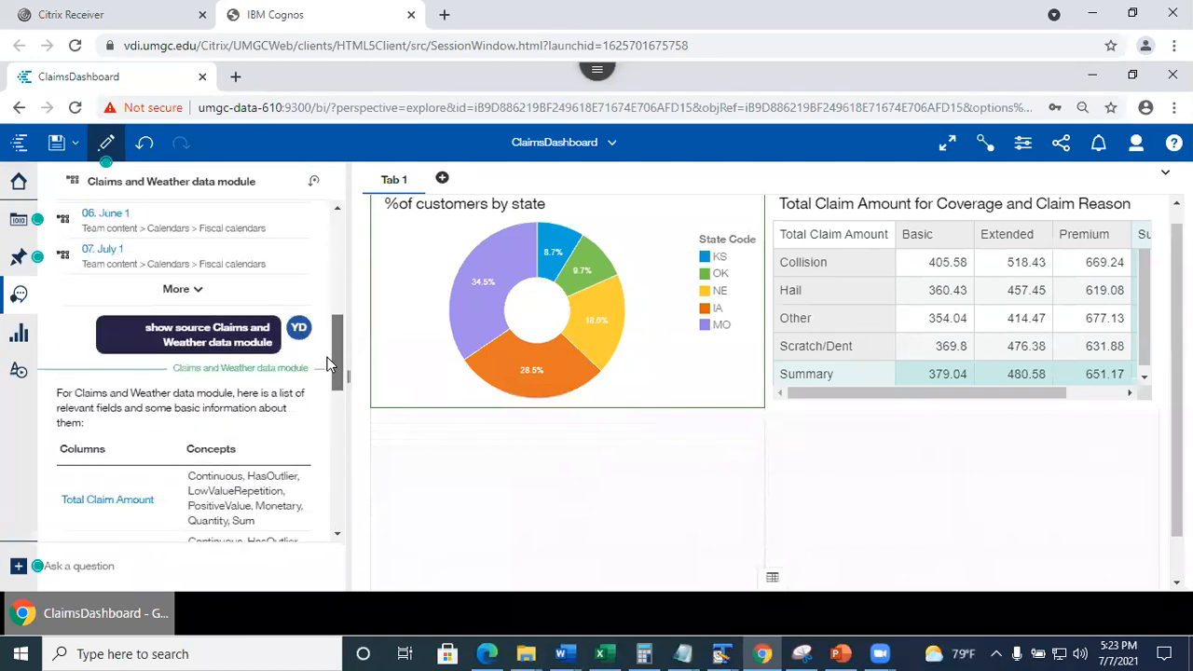
{"action": "scroll", "coordinate": [280, 363], "scroll_direction": "down", "scroll_amount": 4}
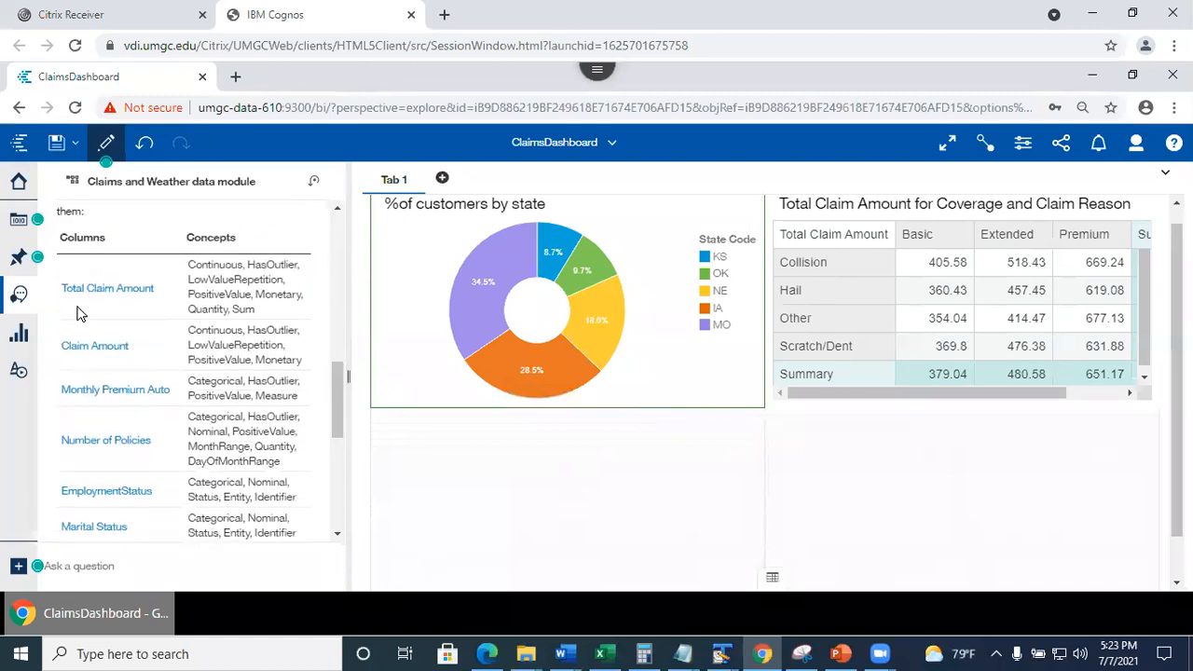
{"action": "left_click", "coordinate": [99, 290]}
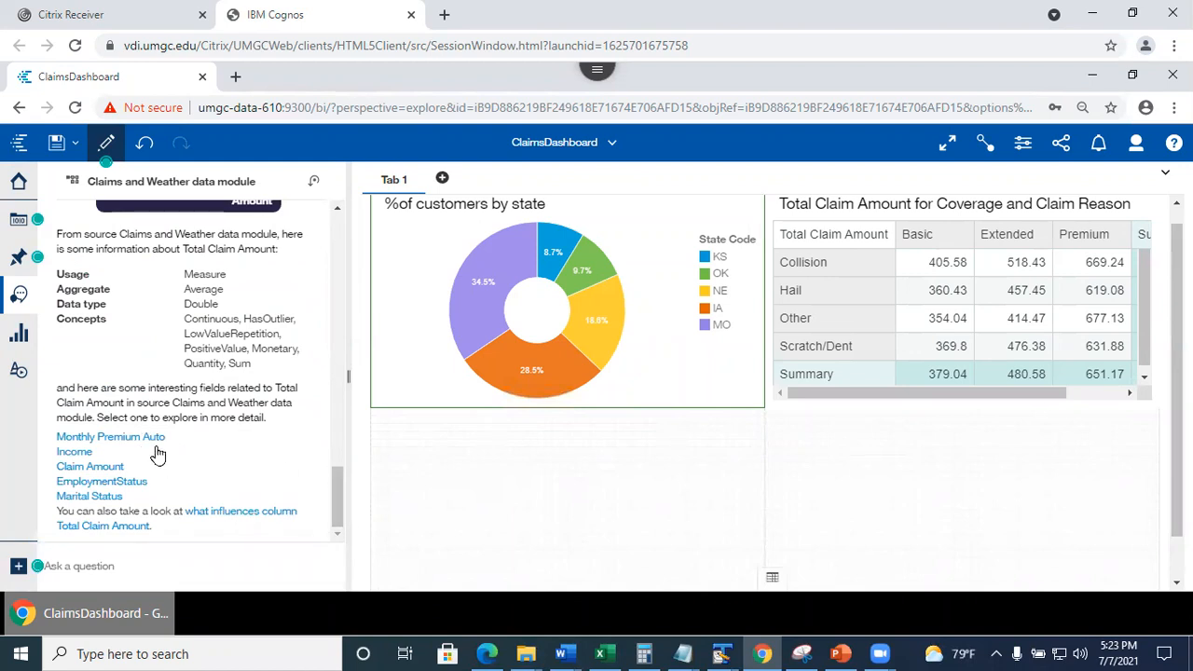
{"action": "left_click", "coordinate": [71, 454]}
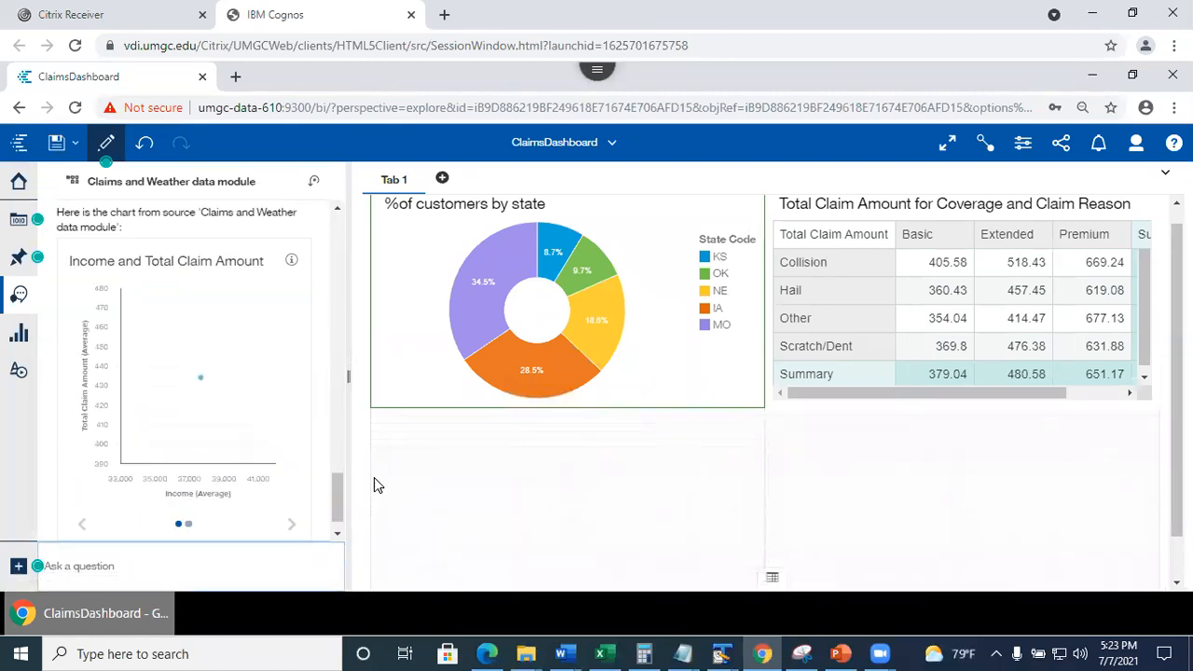
{"action": "left_click", "coordinate": [291, 524]}
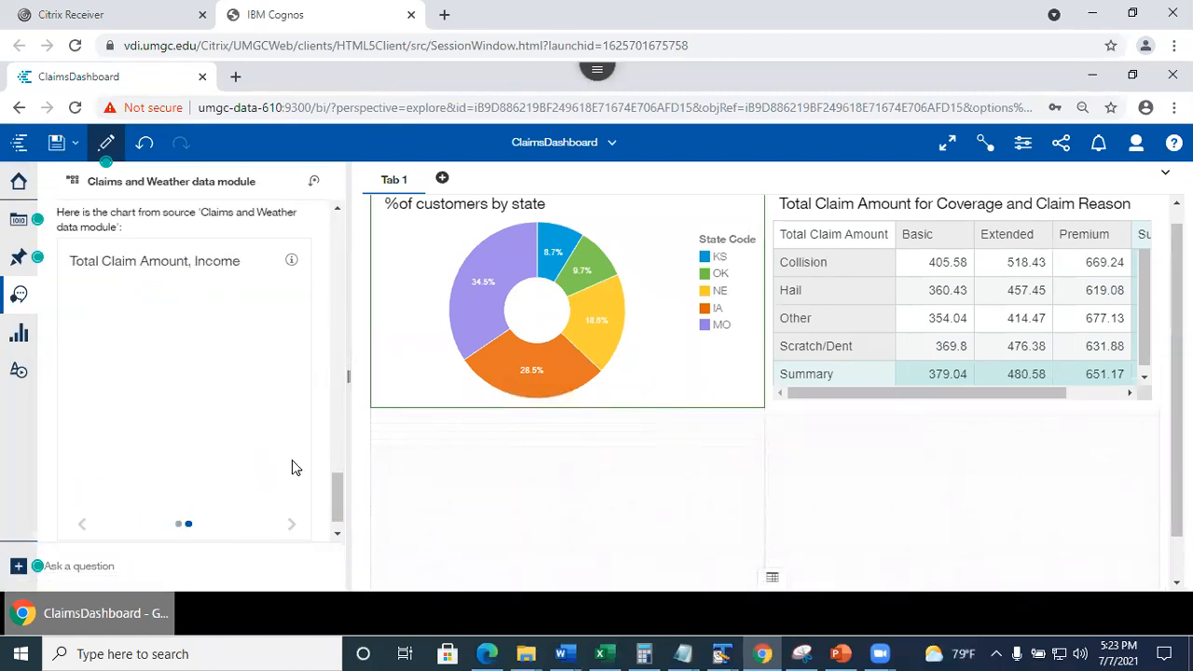
Place the Total Claim Amount, Income table below the donut and check its visualization type.
{"action": "left_click_drag", "start_coordinate": [272, 401], "coordinate": [563, 472]}
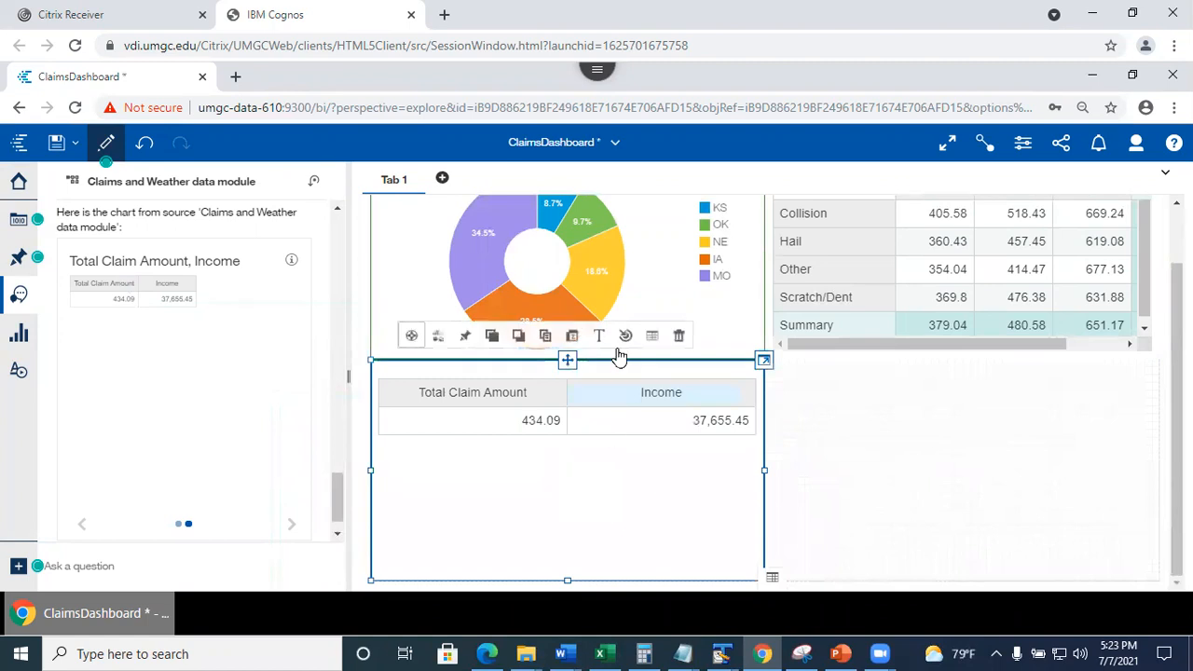
{"action": "left_click_drag", "start_coordinate": [765, 359], "coordinate": [751, 360]}
{"action": "left_click", "coordinate": [750, 363]}
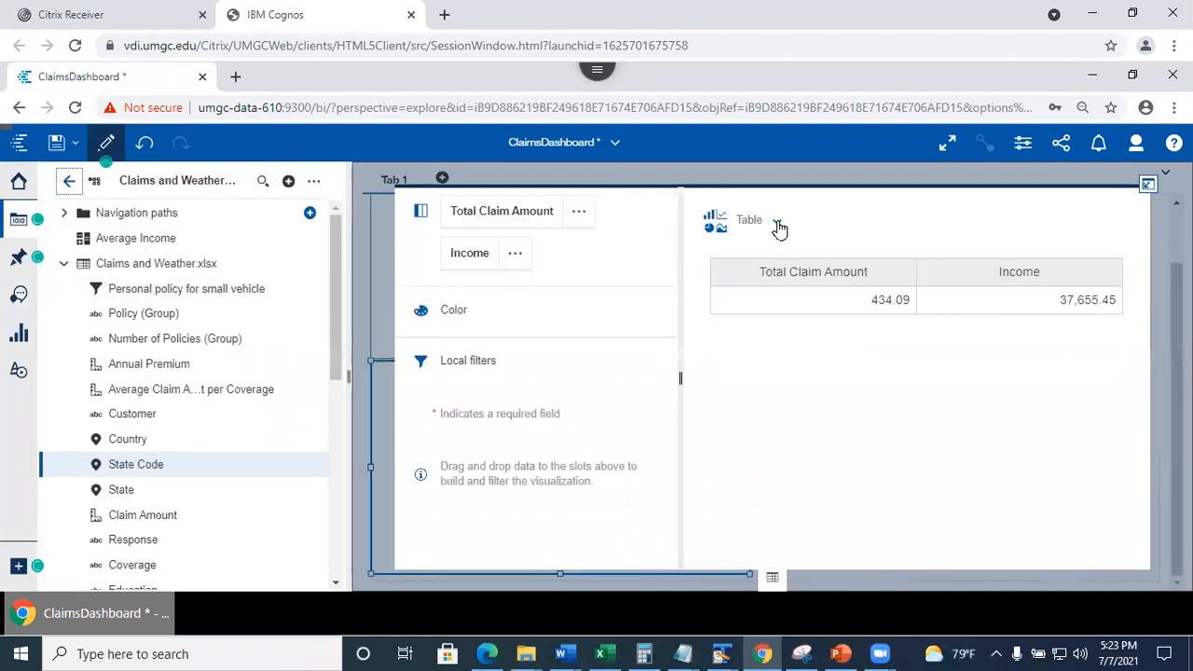
{"action": "left_click", "coordinate": [777, 221]}
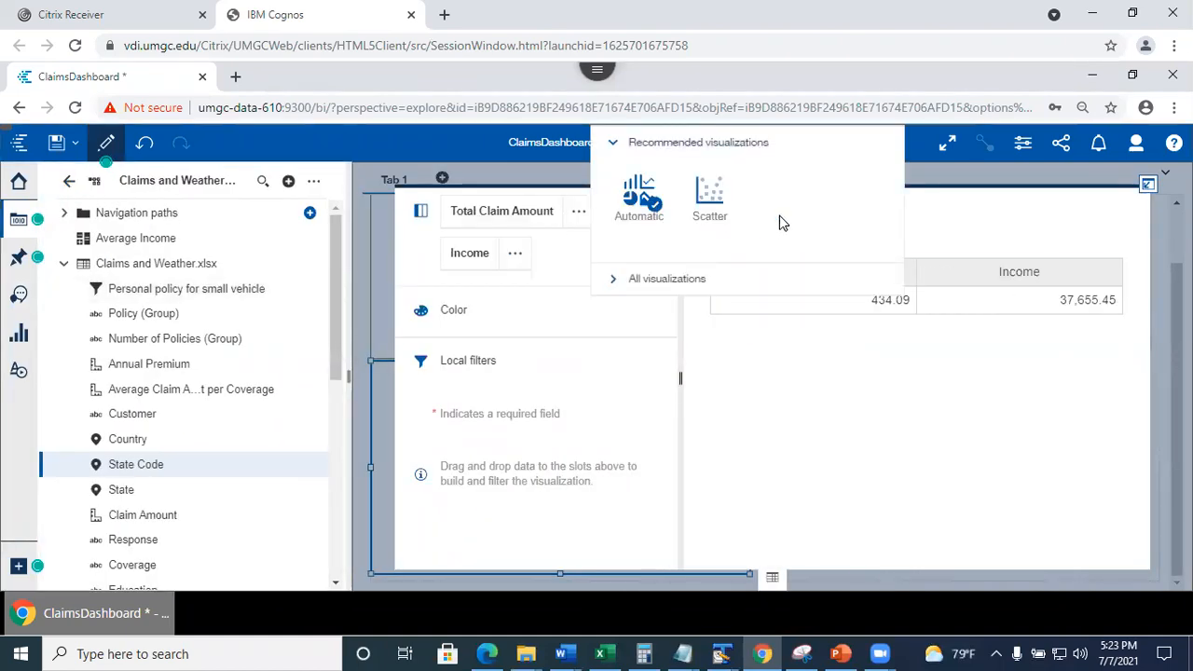
{"action": "left_click", "coordinate": [820, 401]}
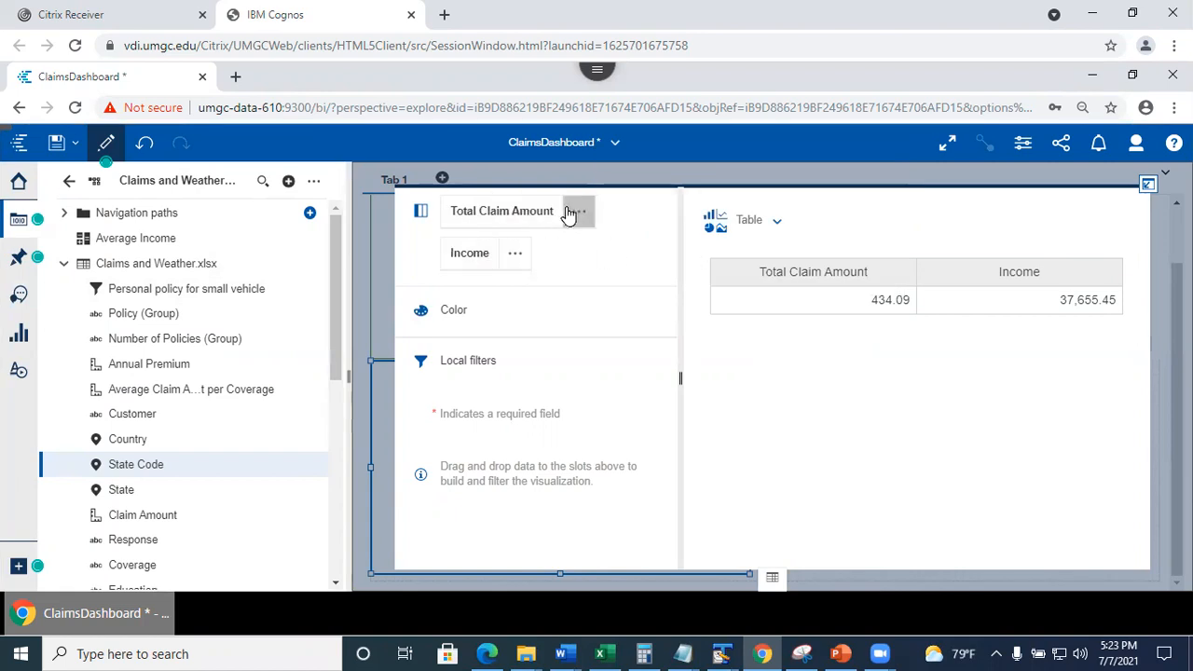
Delete the small Total Claim Amount and Income table from Tab 1.
{"action": "left_click", "coordinate": [1148, 187]}
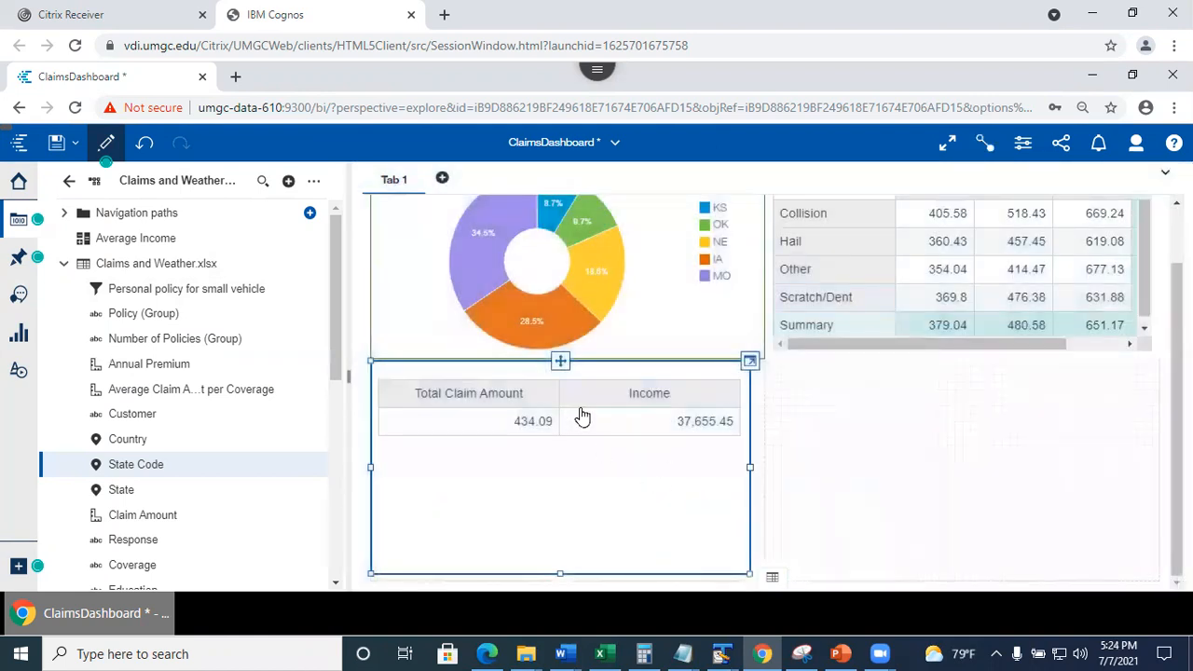
{"action": "left_click", "coordinate": [750, 362]}
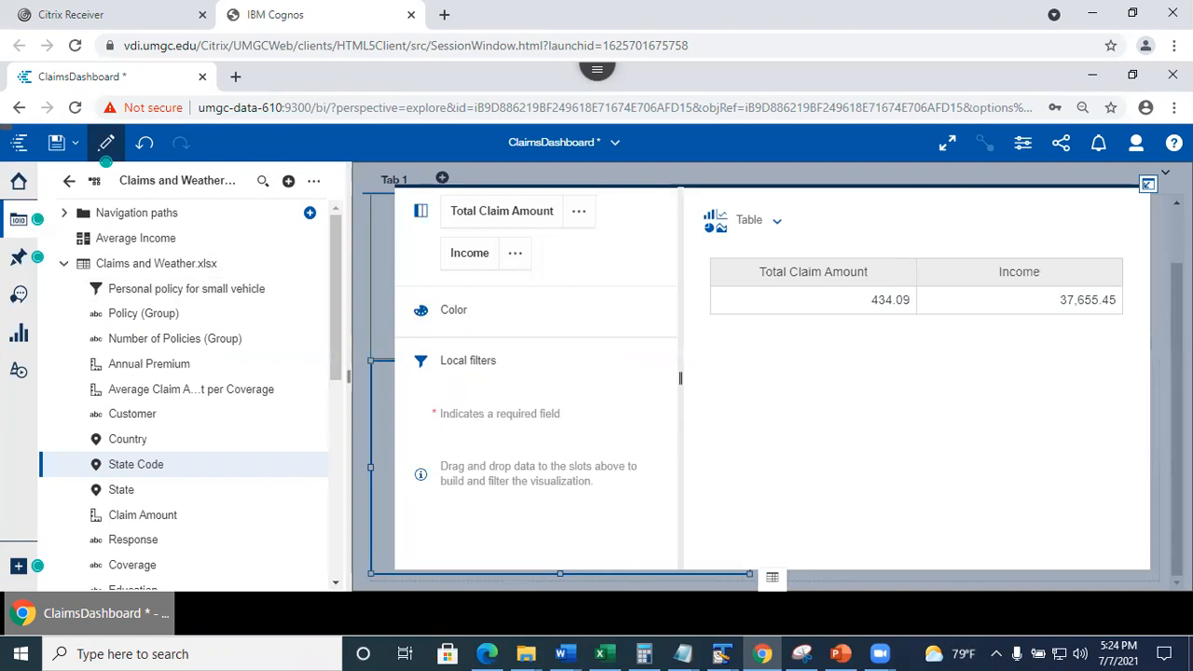
{"action": "left_click", "coordinate": [1148, 187]}
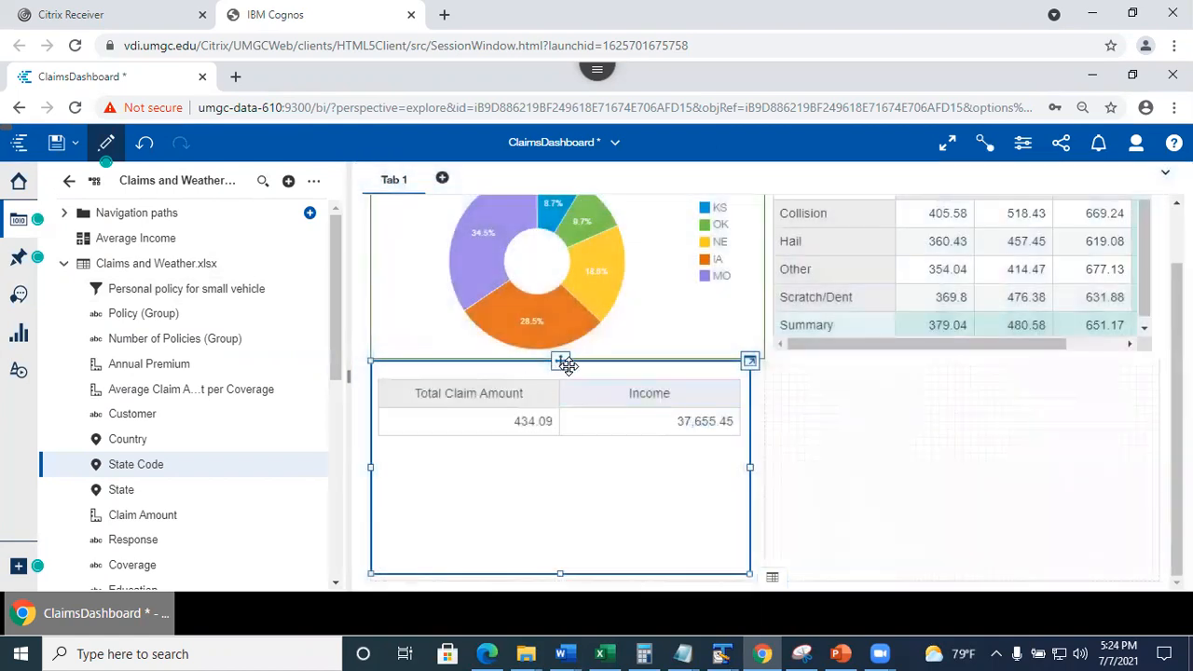
{"action": "left_click", "coordinate": [561, 363]}
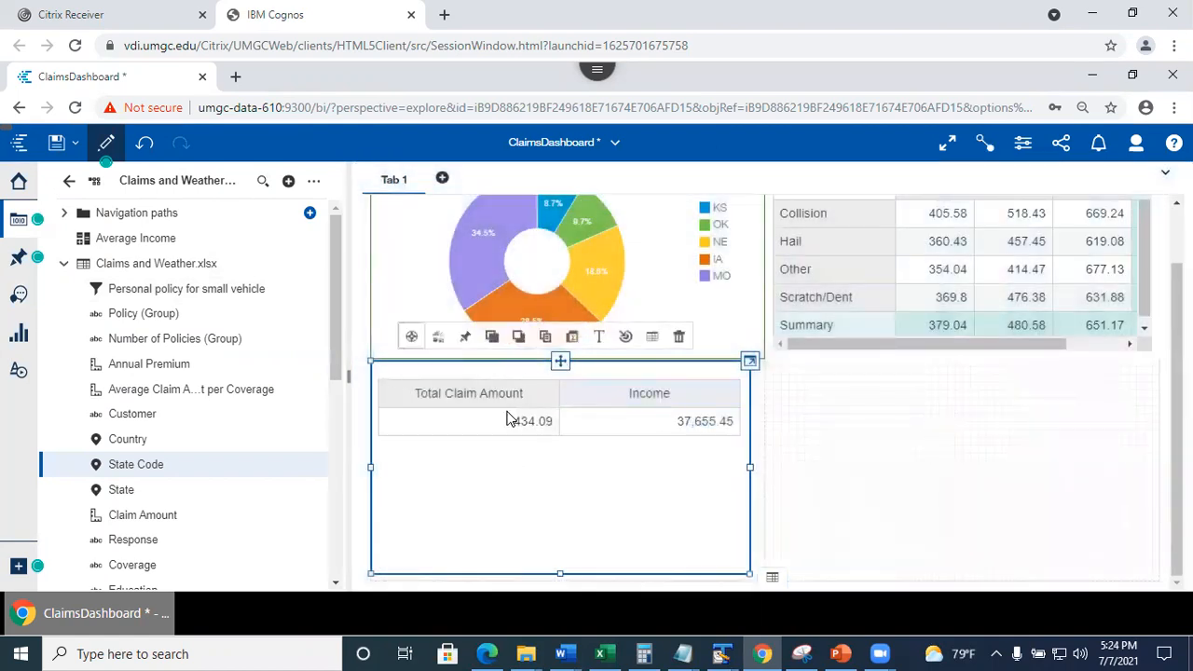
{"action": "left_click", "coordinate": [679, 340]}
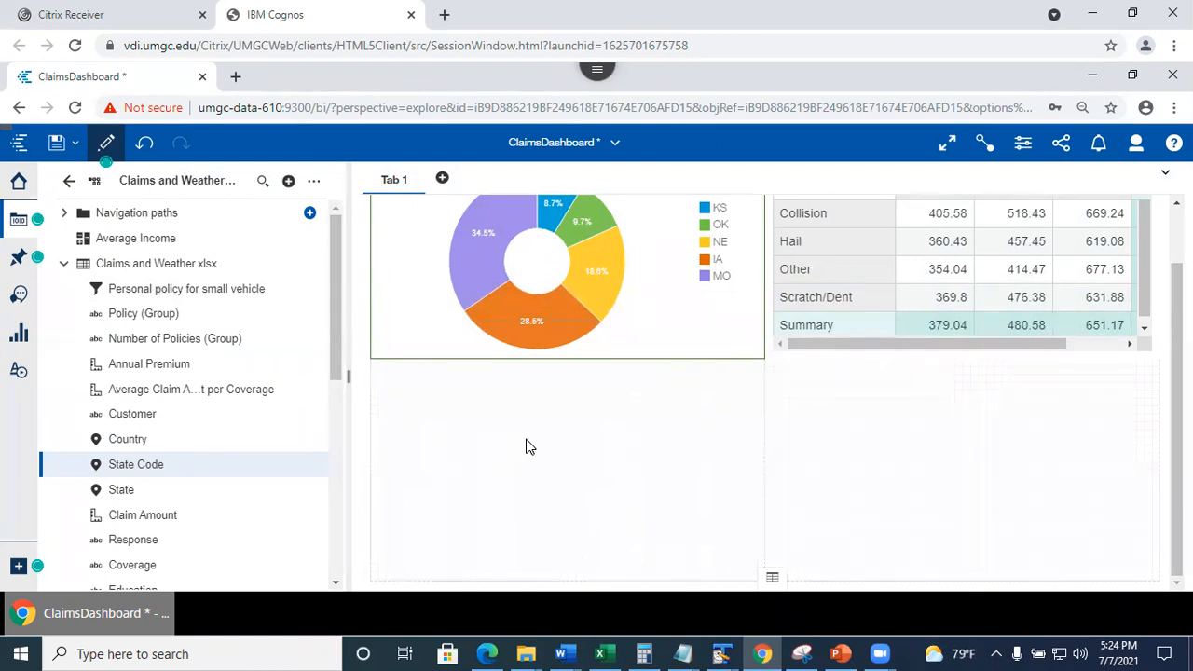
Add a new Tab 2 to the dashboard using the four-panel layout.
{"action": "left_click", "coordinate": [442, 180]}
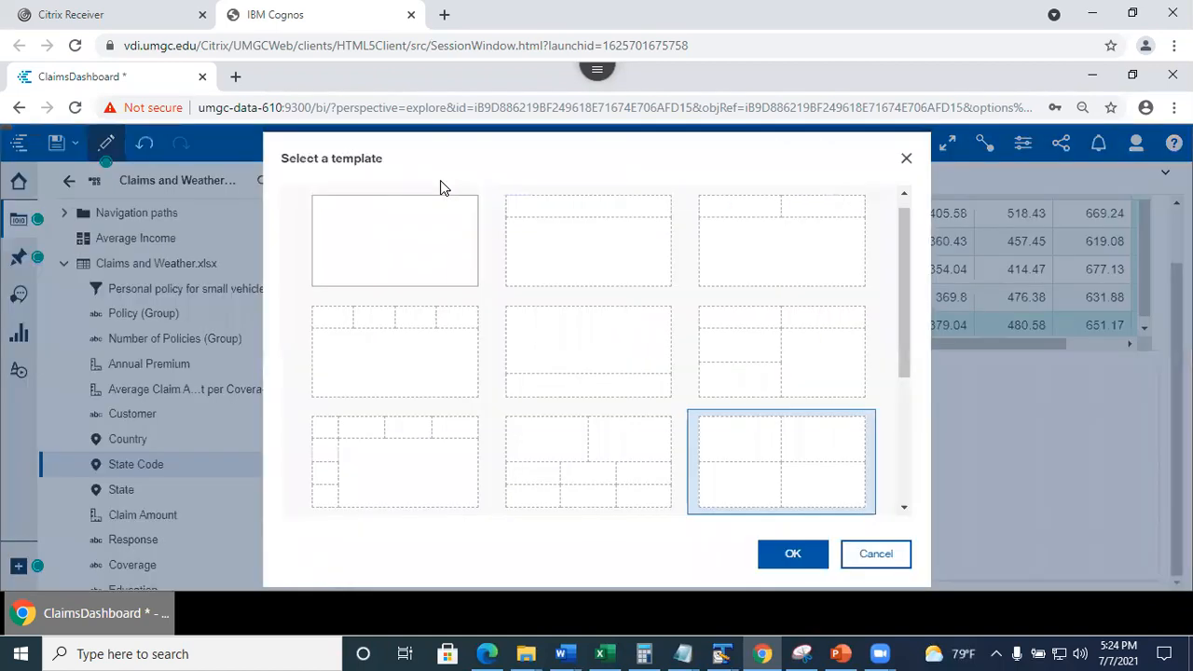
{"action": "left_click", "coordinate": [790, 558]}
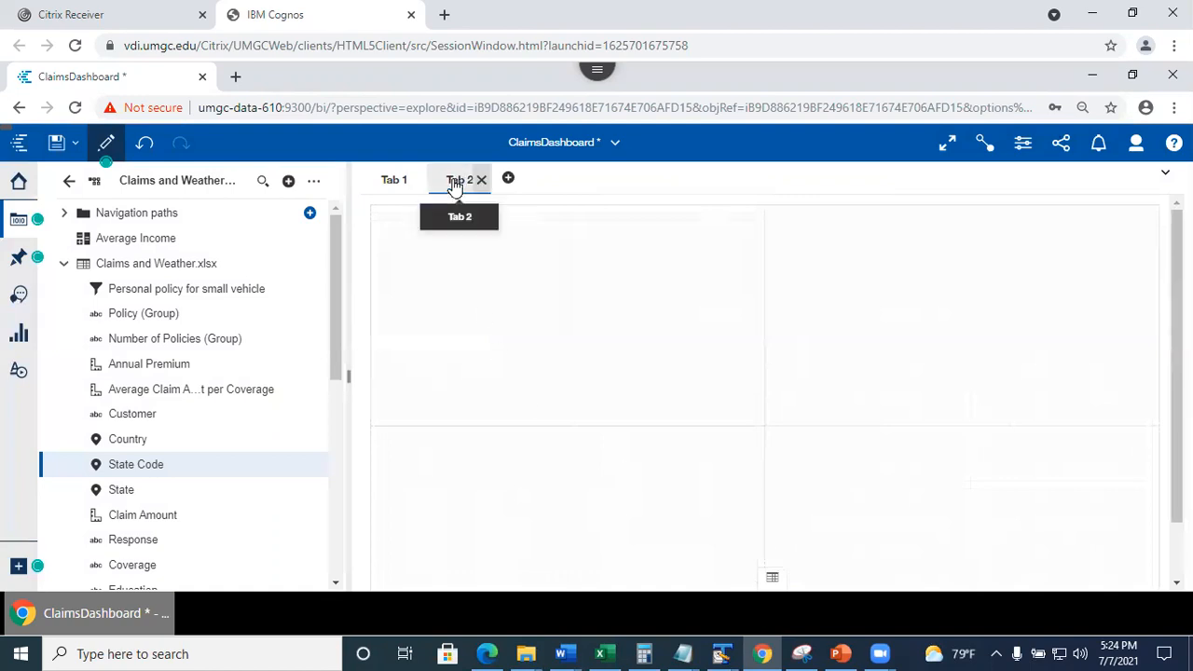
{"action": "left_click", "coordinate": [455, 185]}
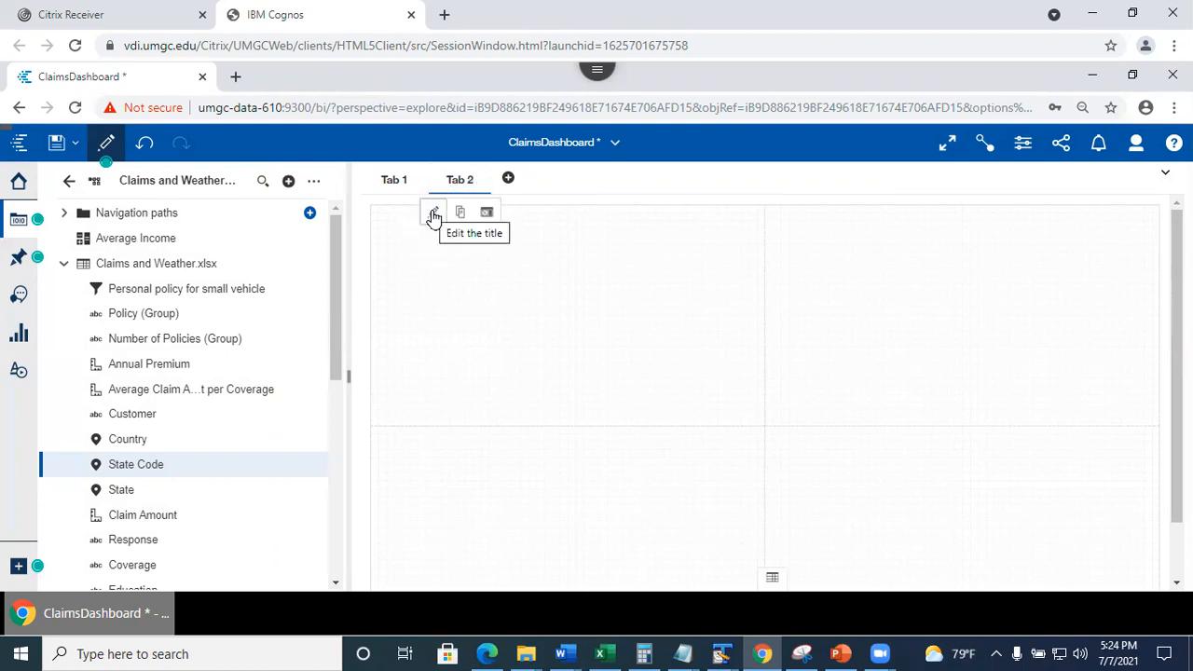
{"action": "left_click", "coordinate": [487, 214]}
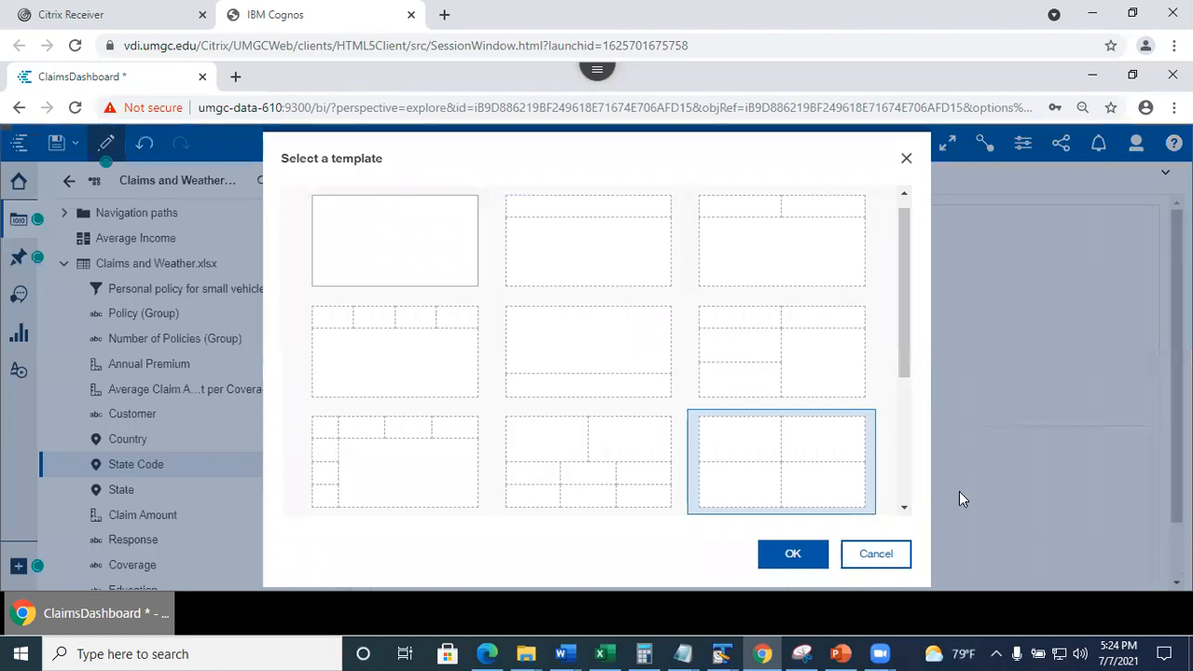
{"action": "left_click", "coordinate": [900, 556]}
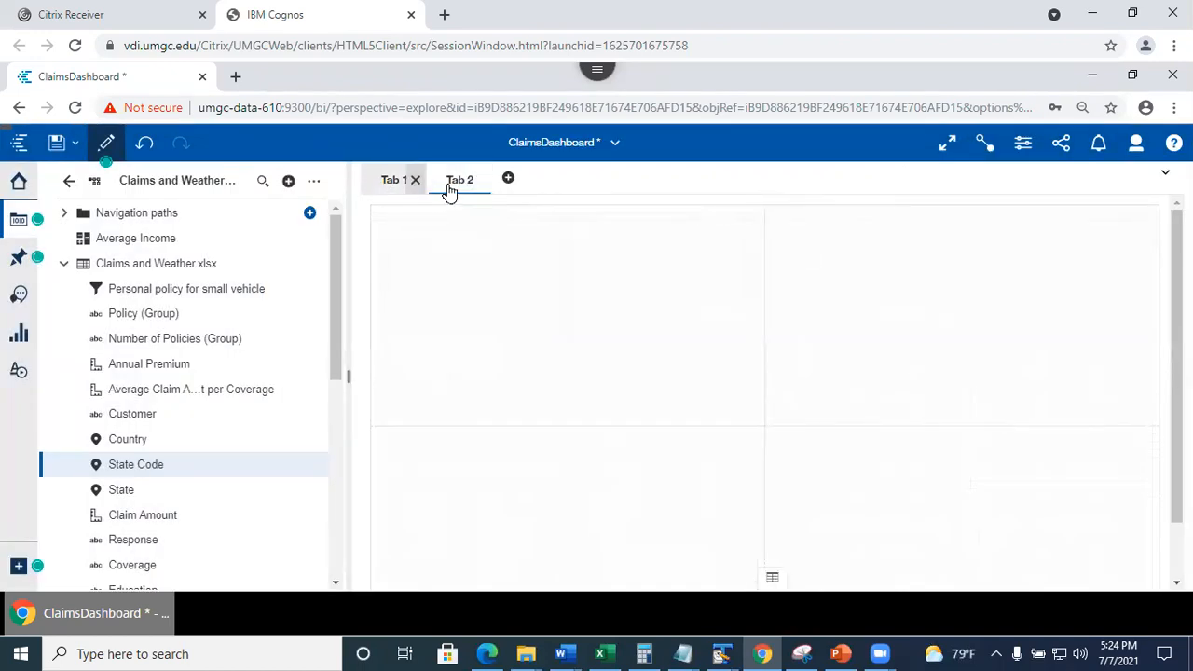
Rename Tab 1 to Scene 1.
{"action": "left_click", "coordinate": [389, 182]}
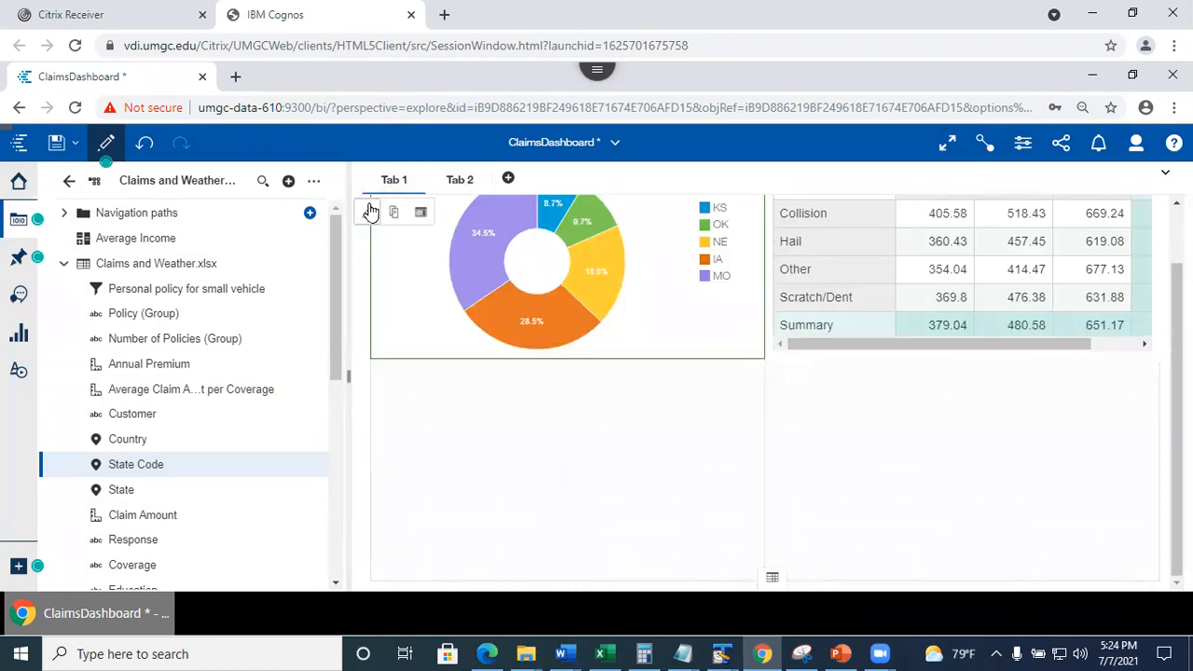
{"action": "double_click", "coordinate": [393, 180]}
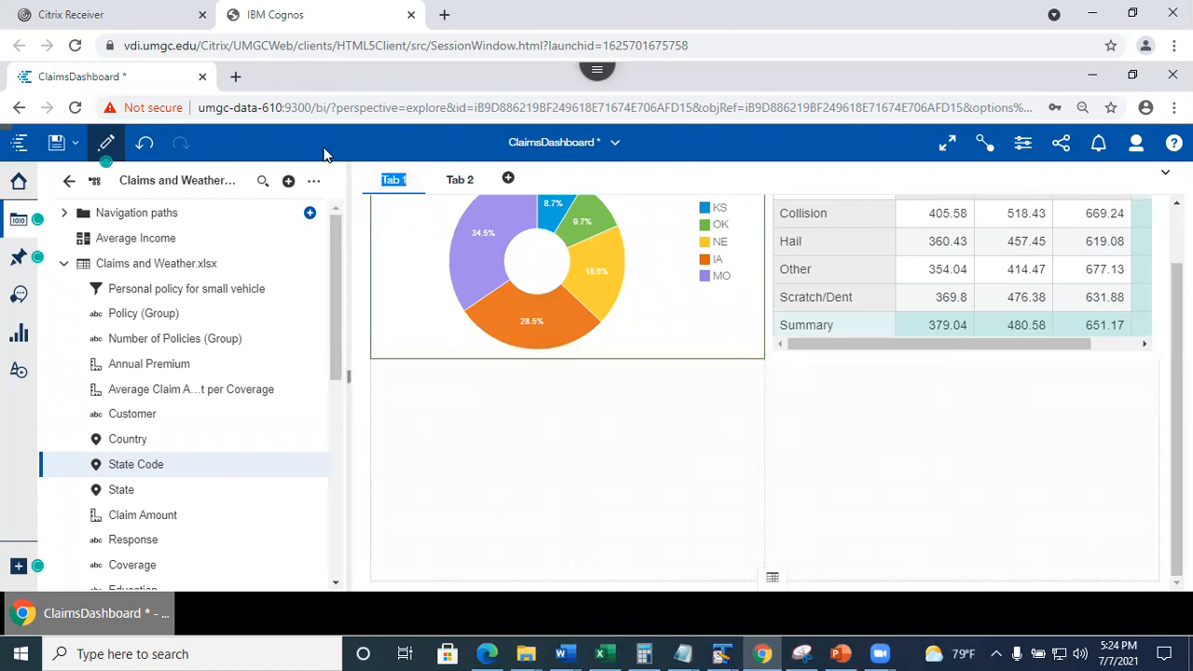
{"action": "type", "text": "S"}
{"action": "left_click", "coordinate": [483, 522]}
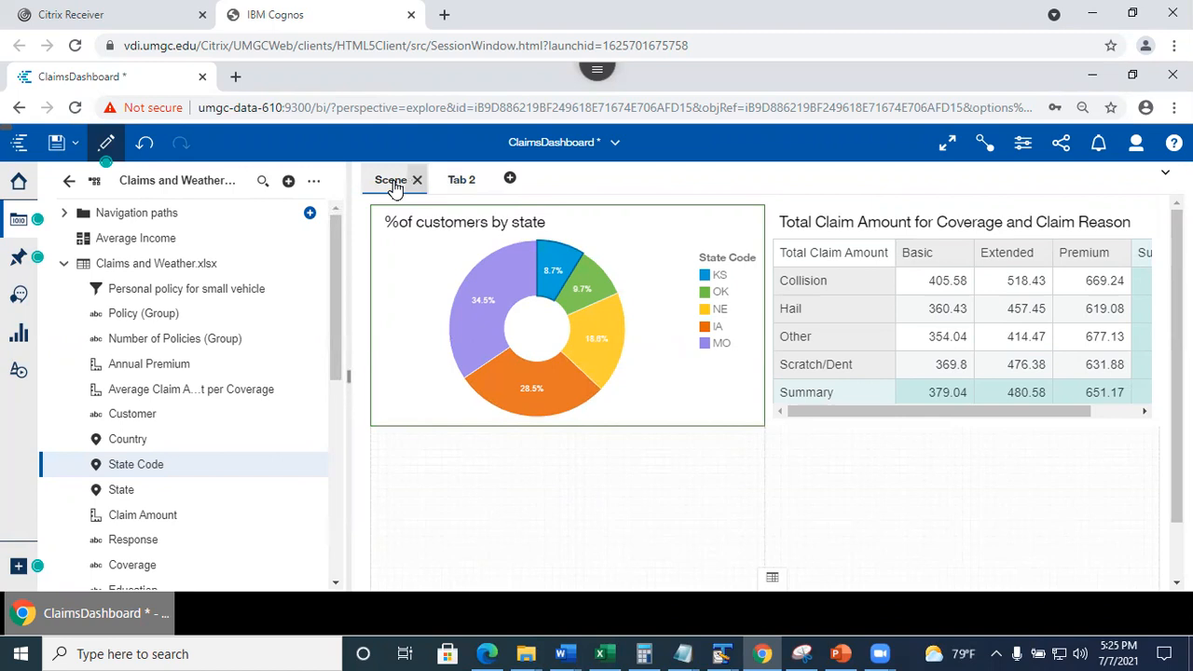
In dashboard properties, set tab title color to red #B61813 and selection indicator to dark green #498313.
{"action": "left_click", "coordinate": [1025, 147]}
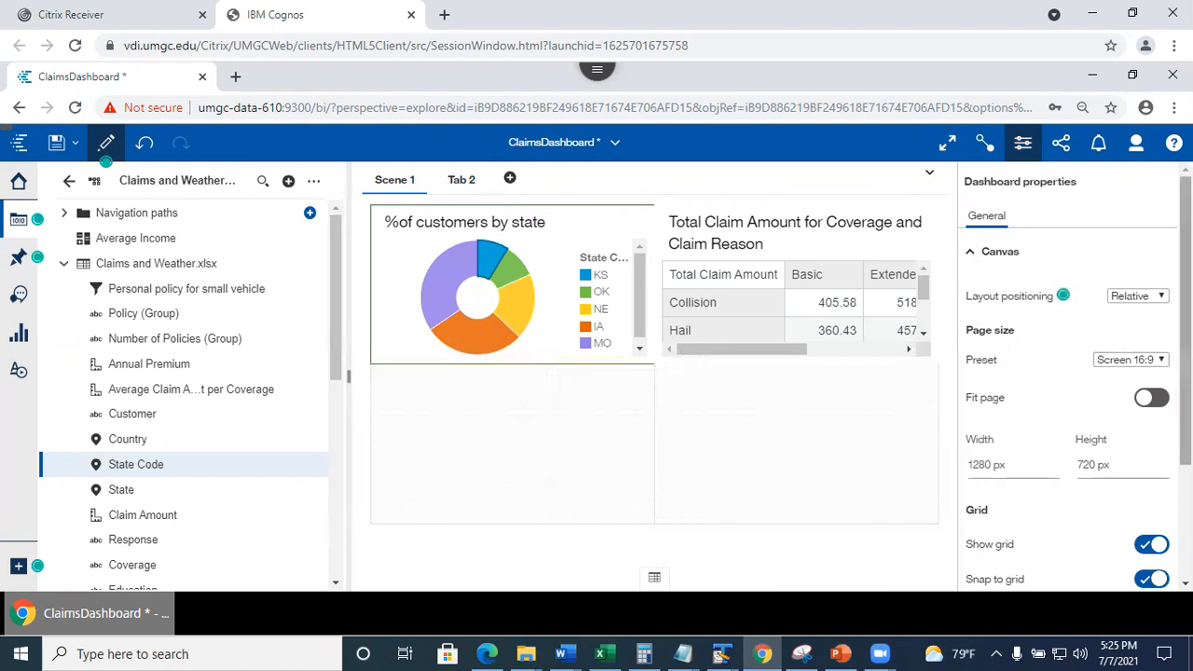
{"action": "scroll", "coordinate": [1072, 373], "scroll_direction": "down", "scroll_amount": 2}
{"action": "scroll", "coordinate": [1072, 373], "scroll_direction": "down", "scroll_amount": 1}
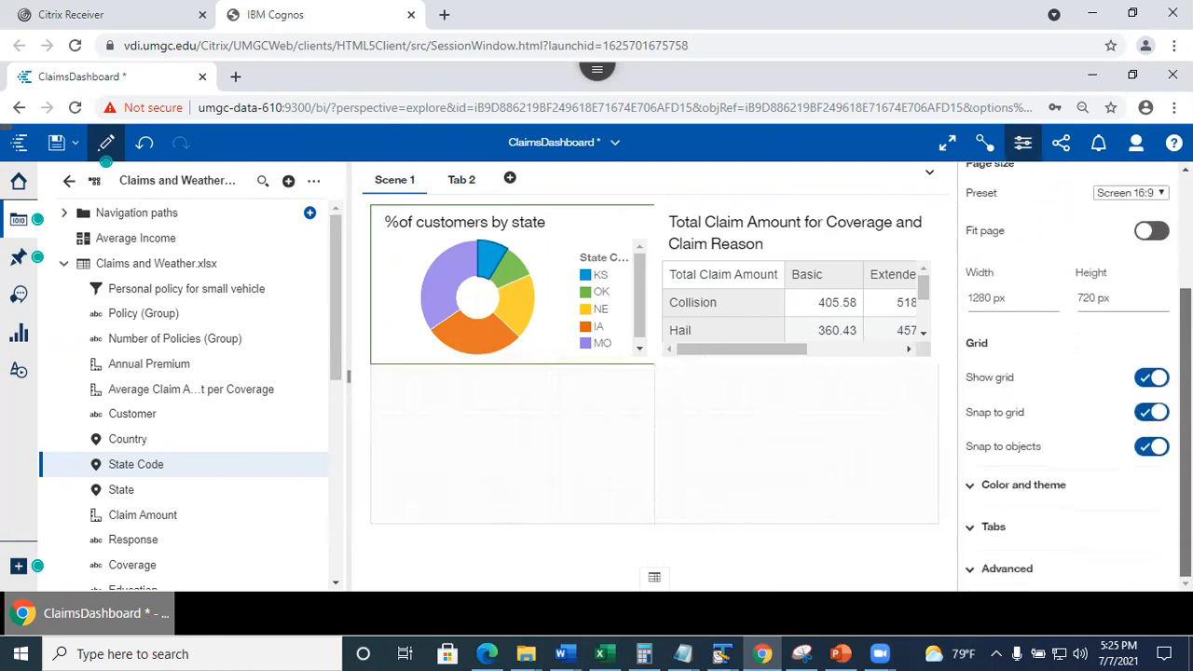
{"action": "left_click", "coordinate": [981, 528]}
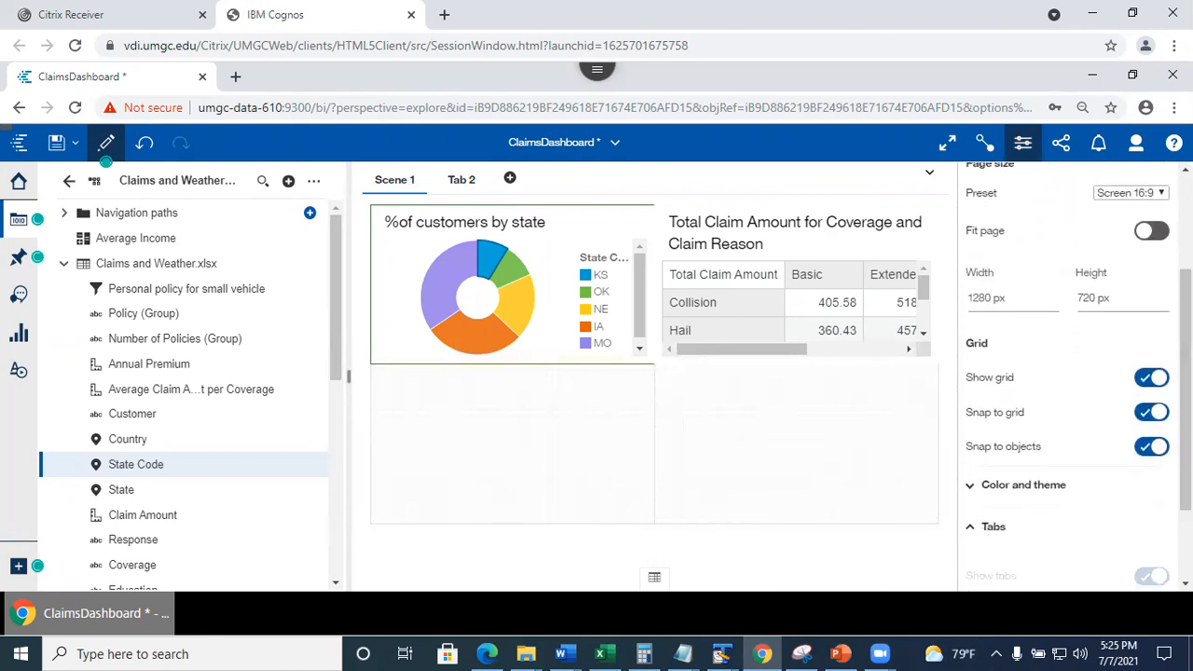
{"action": "scroll", "coordinate": [1072, 373], "scroll_direction": "down", "scroll_amount": 2}
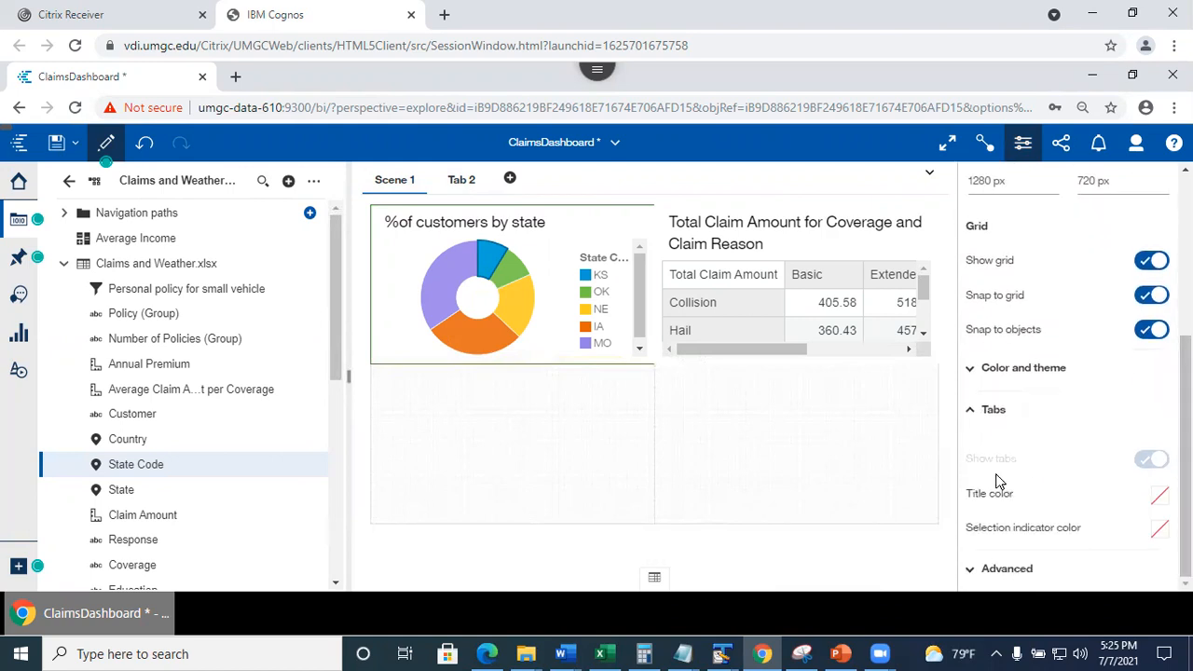
{"action": "left_click", "coordinate": [1160, 495]}
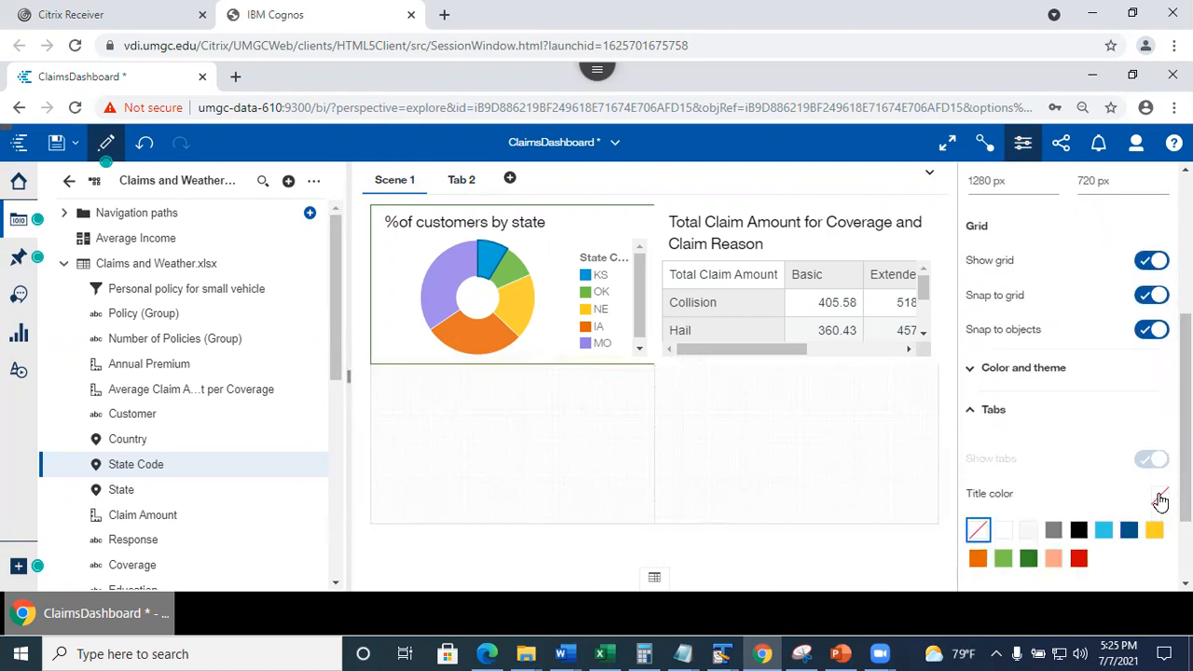
{"action": "left_click", "coordinate": [1080, 560]}
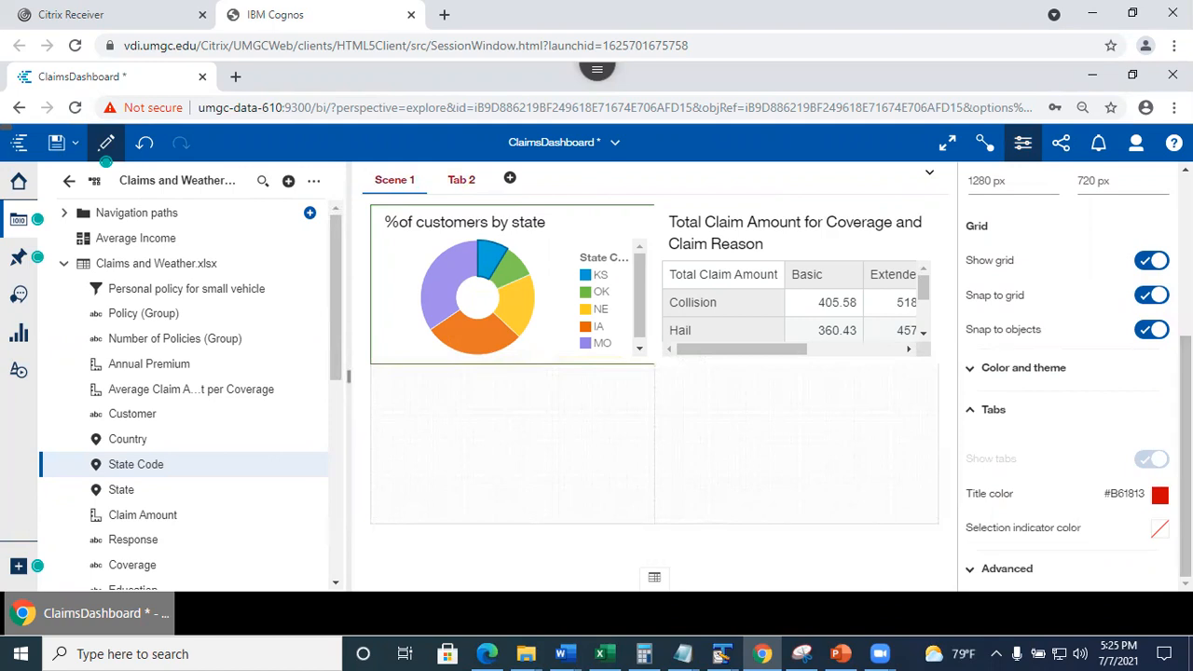
{"action": "left_click", "coordinate": [1159, 535]}
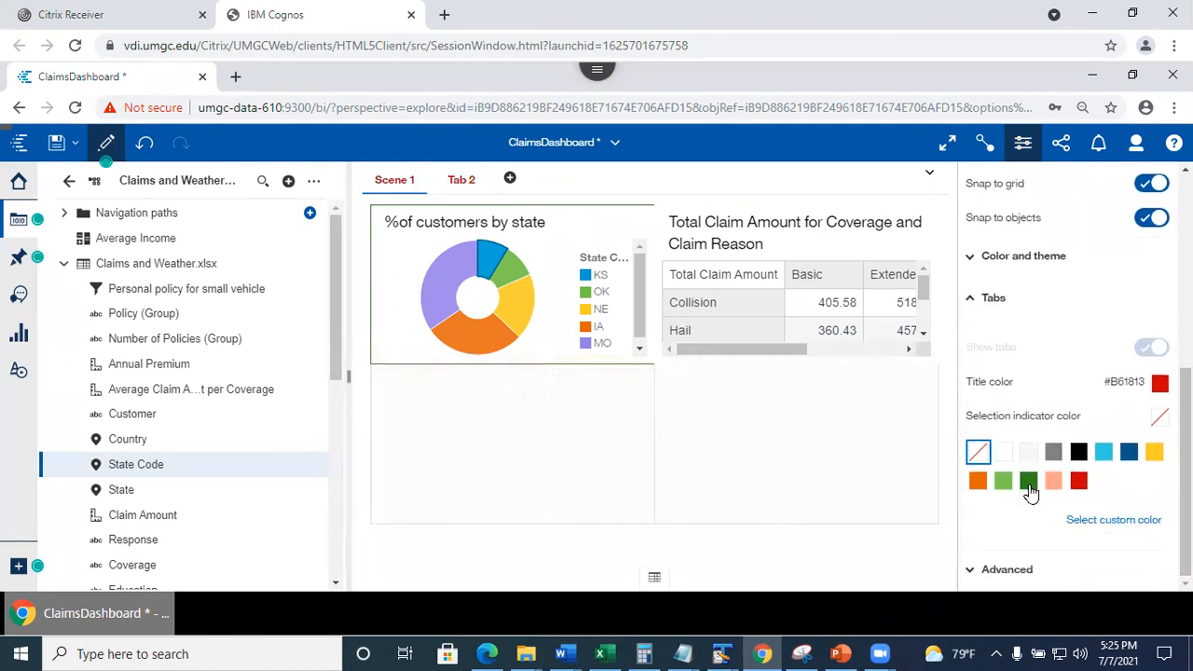
{"action": "left_click", "coordinate": [1028, 479]}
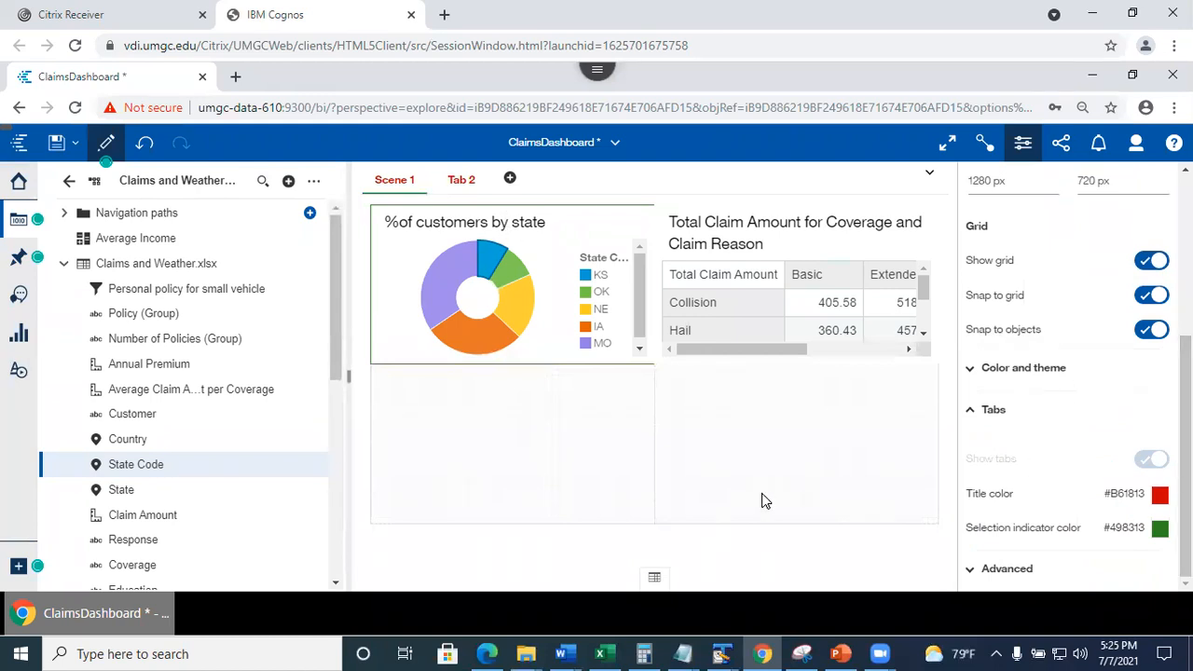
{"action": "left_click", "coordinate": [1023, 142]}
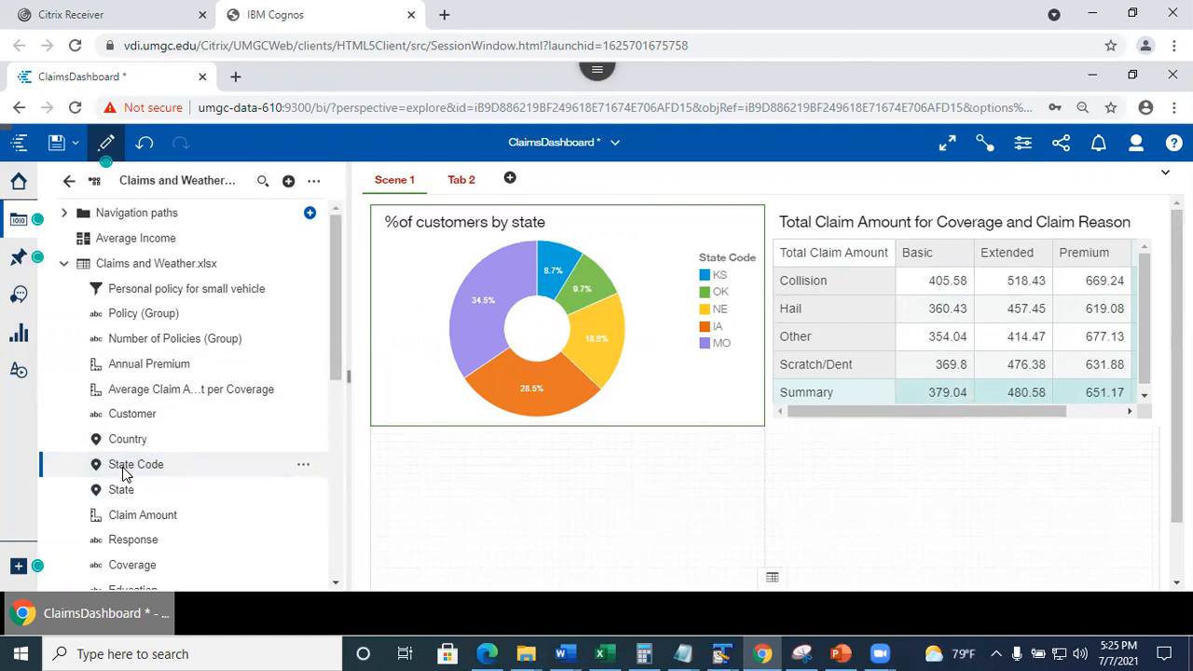
Drop State Code below the donut to create a state map shaded by Customer count.
{"action": "left_click_drag", "start_coordinate": [124, 469], "coordinate": [560, 534]}
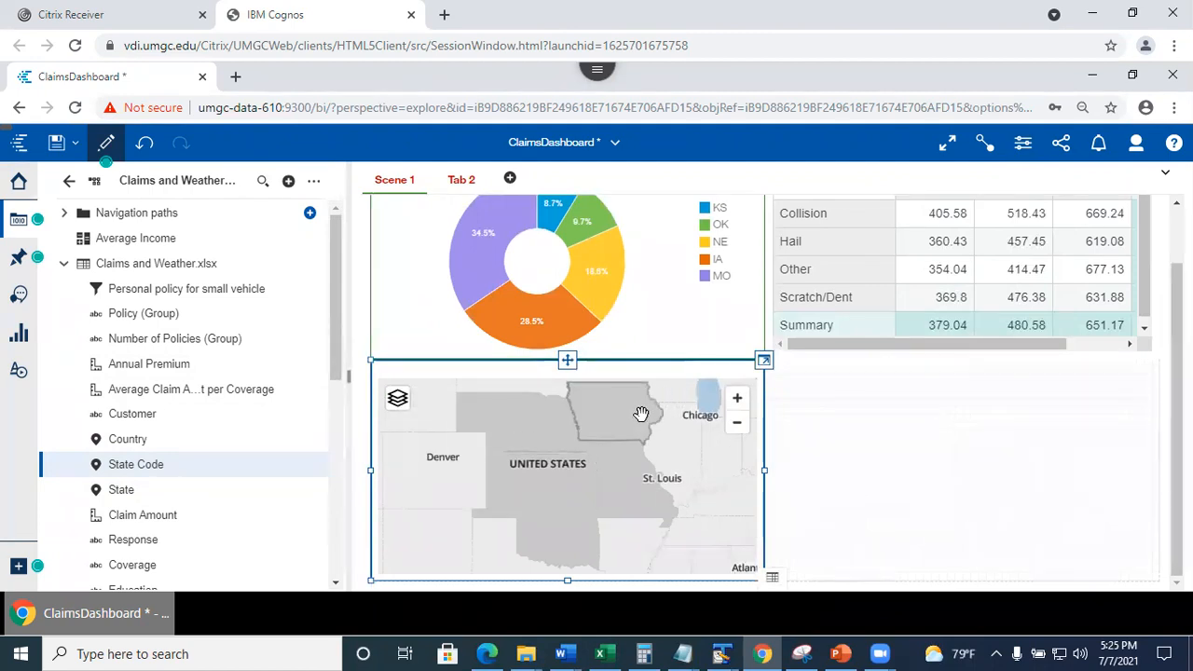
{"action": "left_click", "coordinate": [764, 361]}
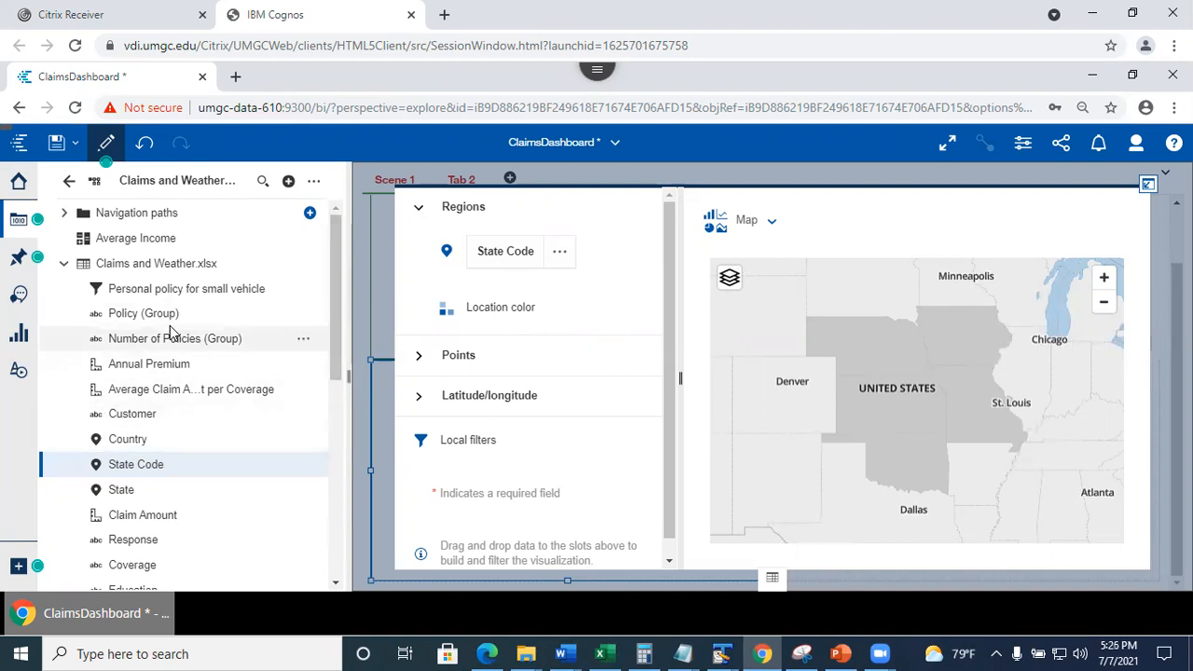
{"action": "left_click_drag", "start_coordinate": [342, 310], "coordinate": [341, 327]}
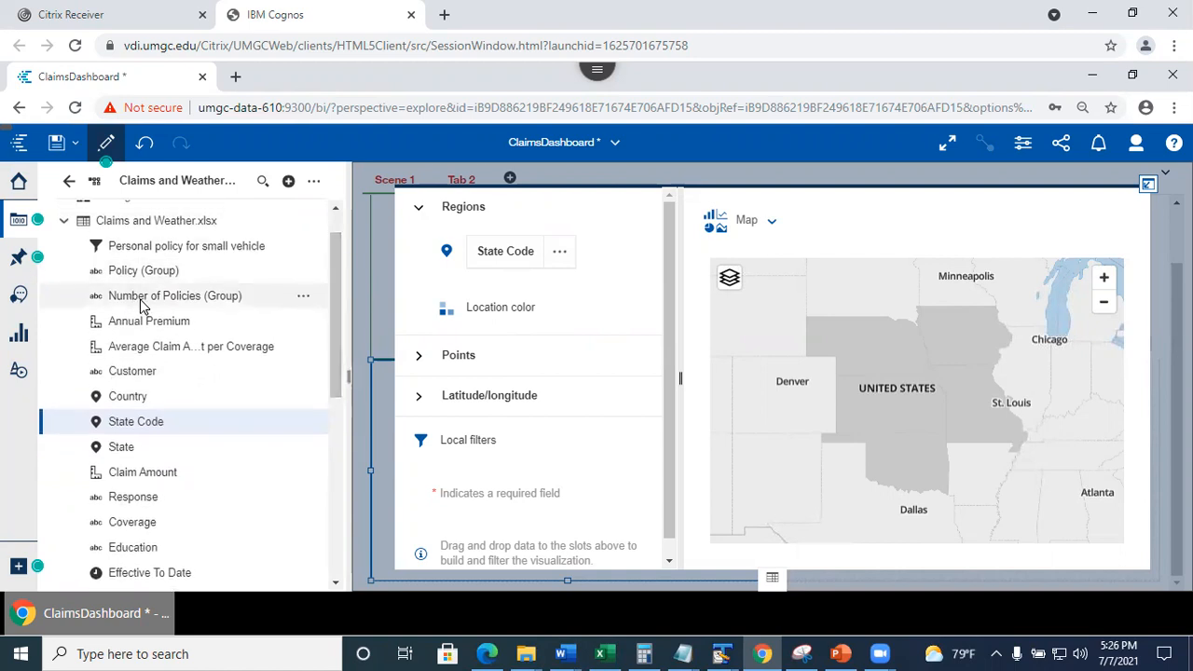
{"action": "left_click_drag", "start_coordinate": [120, 368], "coordinate": [482, 313]}
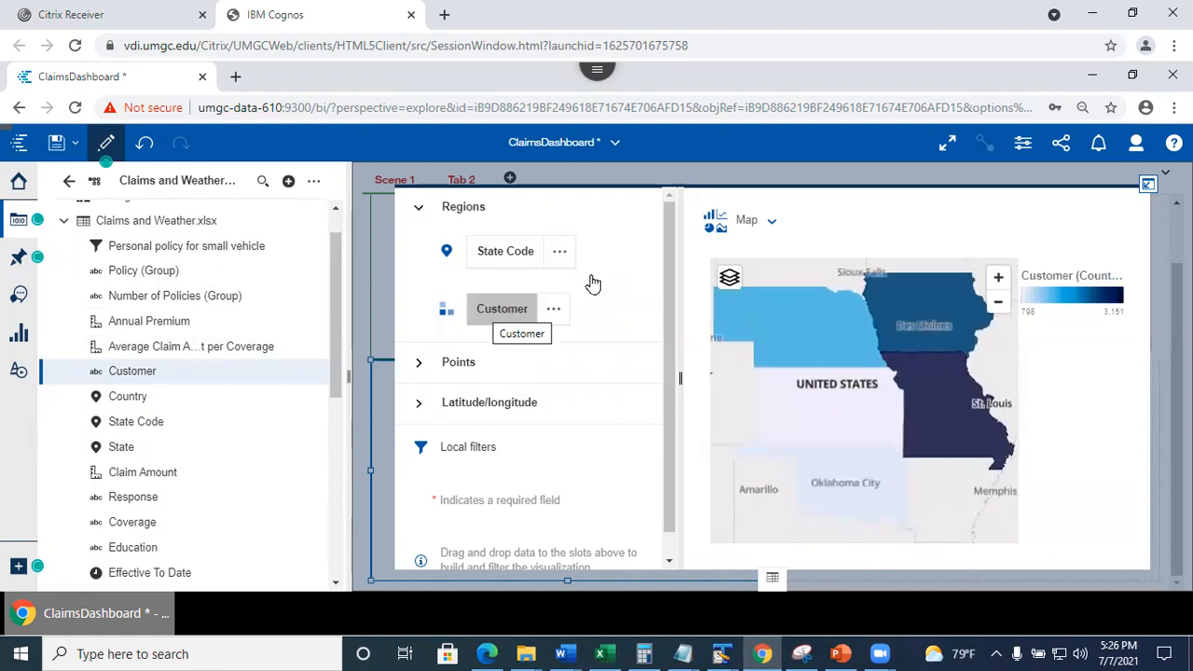
{"action": "left_click", "coordinate": [1148, 187]}
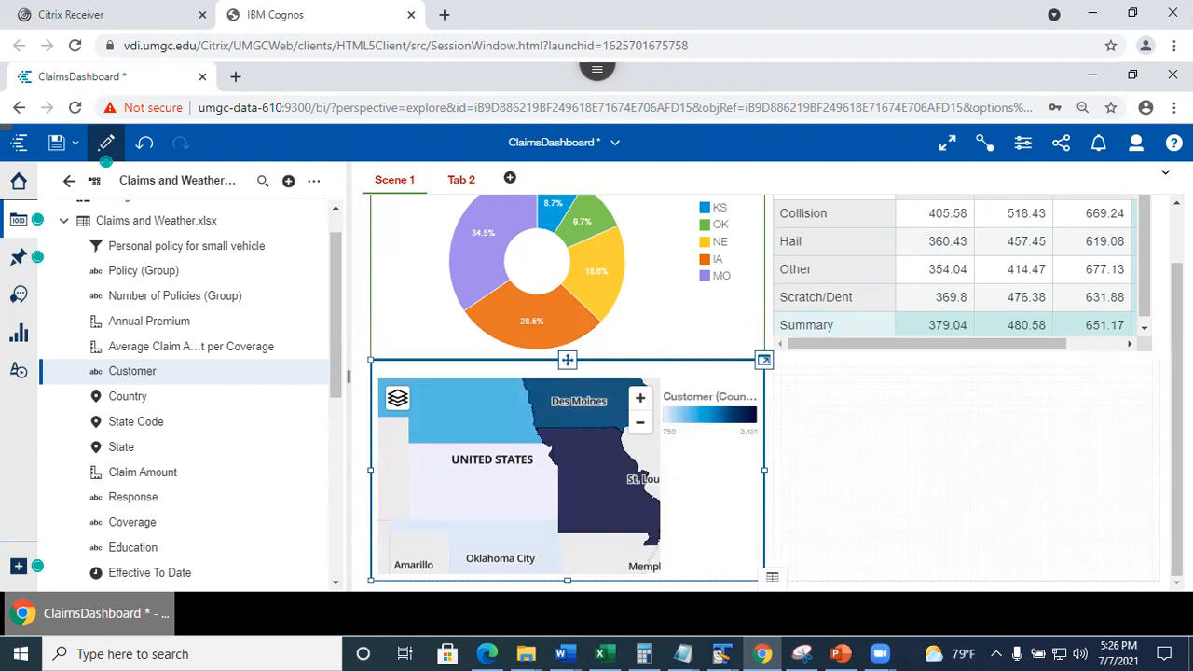
{"action": "left_click", "coordinate": [1072, 415]}
{"action": "left_click_drag", "start_coordinate": [1177, 373], "coordinate": [1176, 315]}
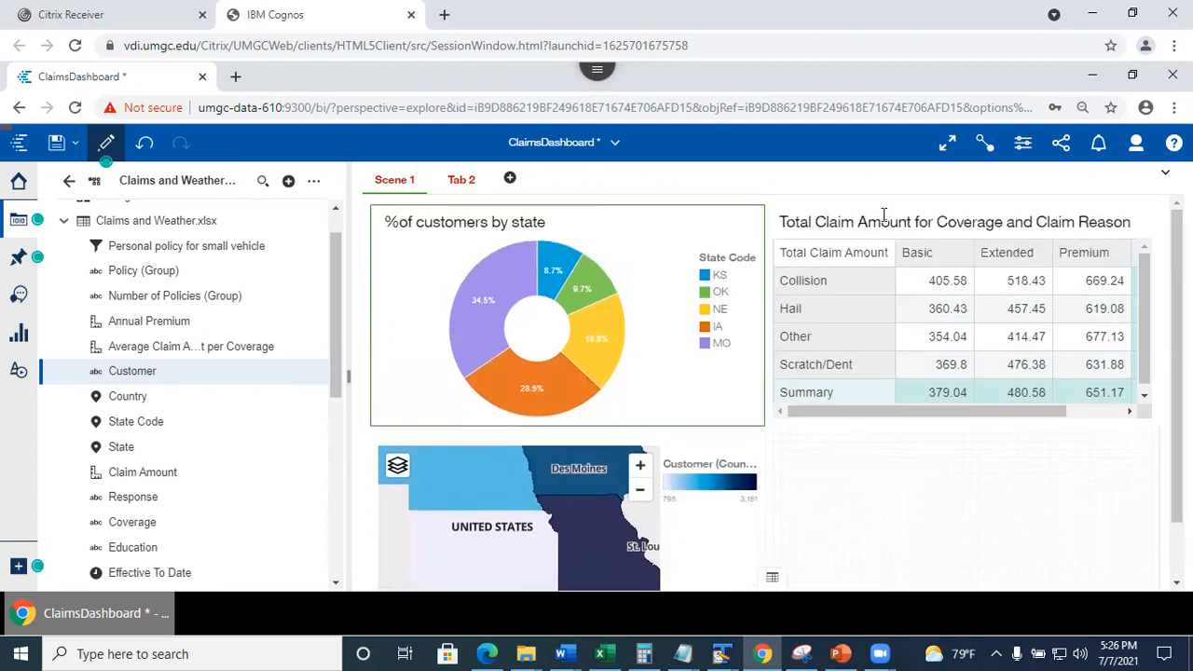
Select the claim-amount crosstab, review its title, then filter by the Collision/Premium cell 669.24.
{"action": "left_click", "coordinate": [831, 247]}
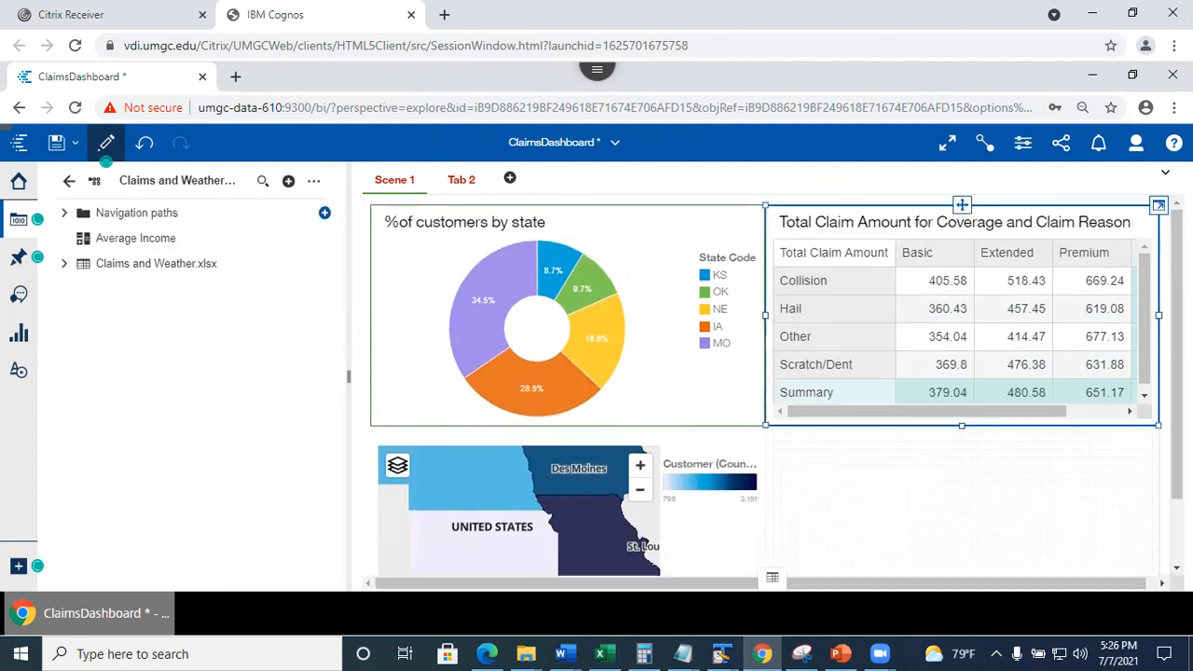
{"action": "left_click", "coordinate": [1159, 207]}
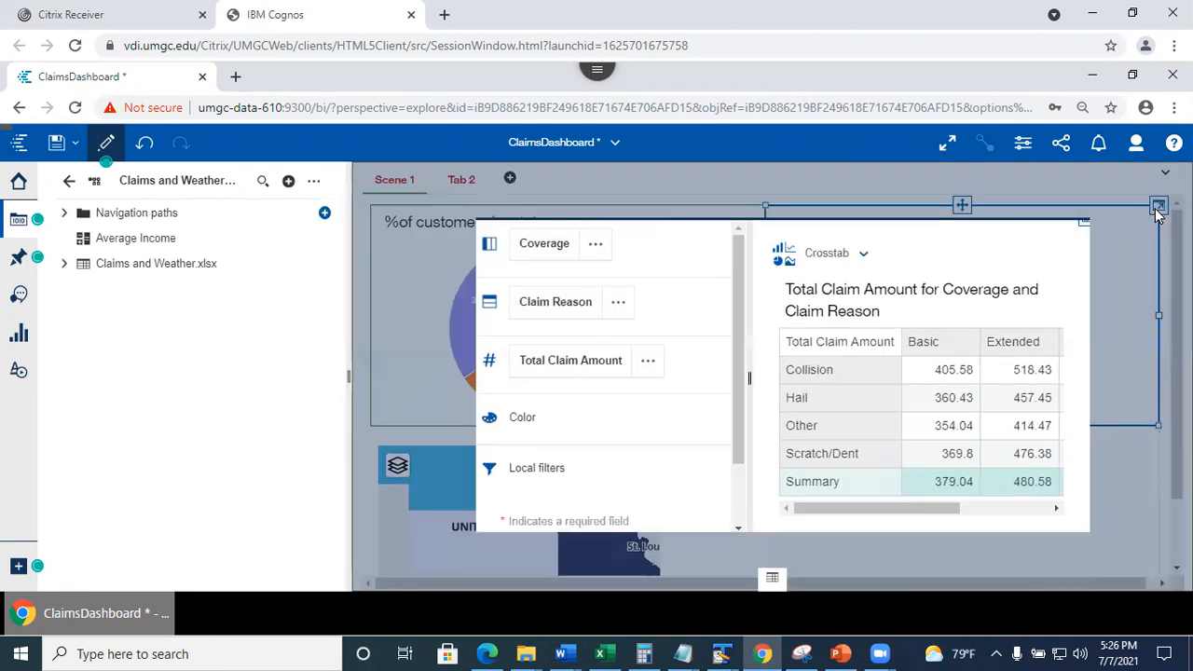
{"action": "left_click", "coordinate": [1148, 185]}
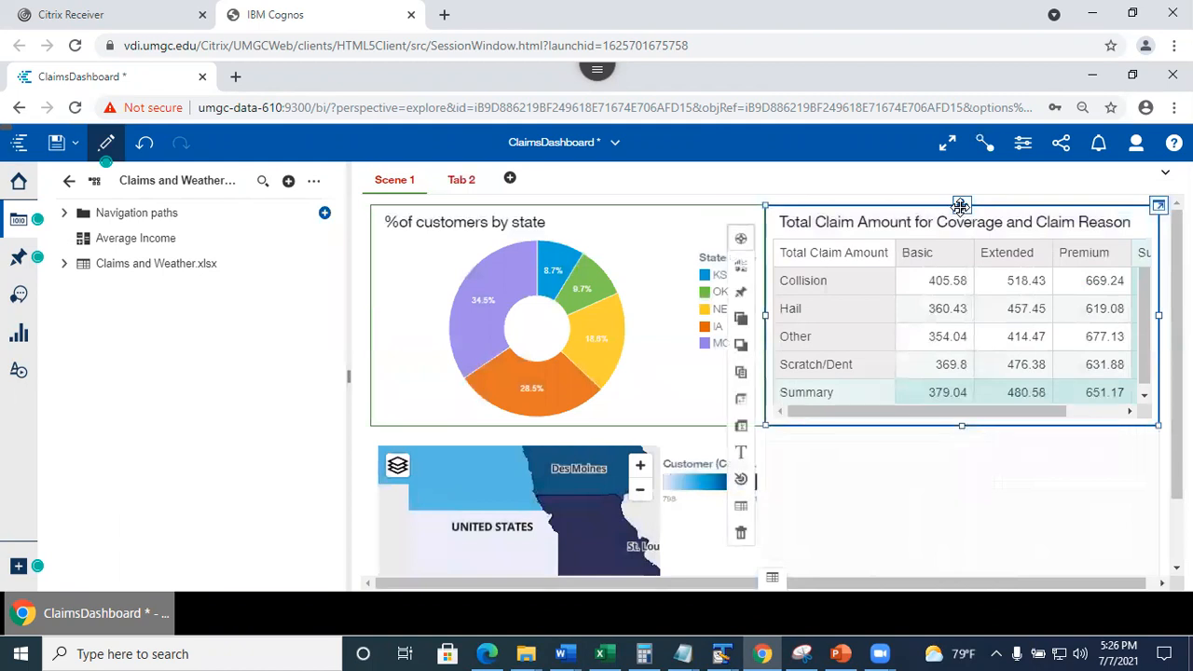
{"action": "double_click", "coordinate": [919, 223]}
{"action": "right_click", "coordinate": [920, 224]}
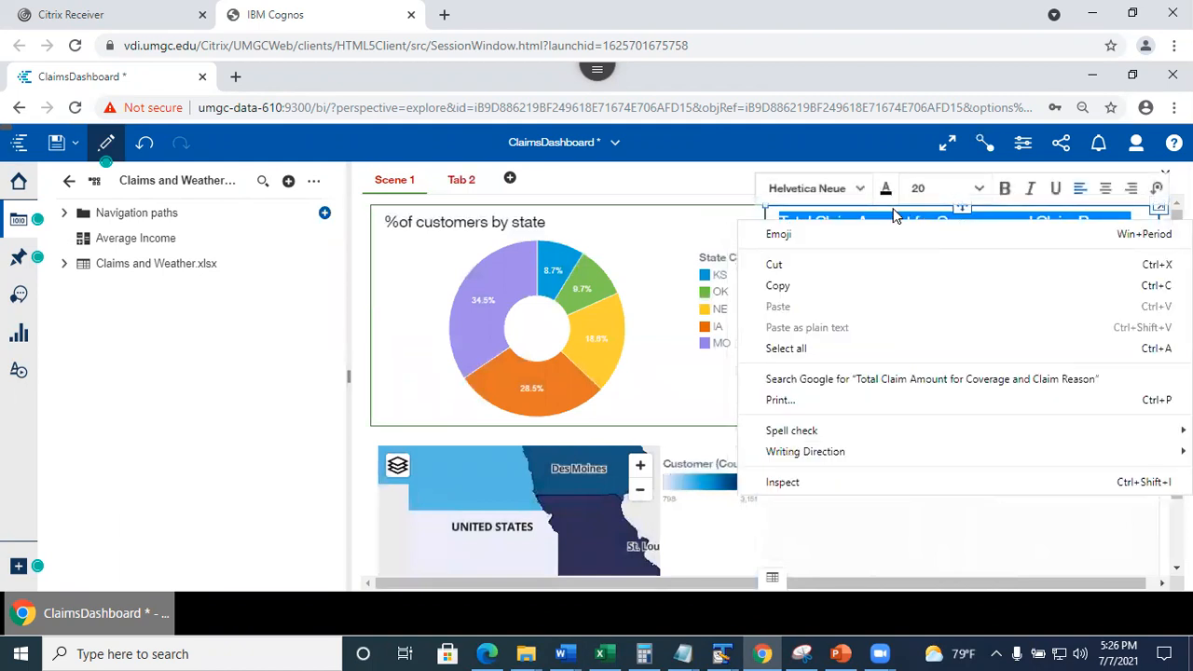
{"action": "left_click", "coordinate": [902, 216]}
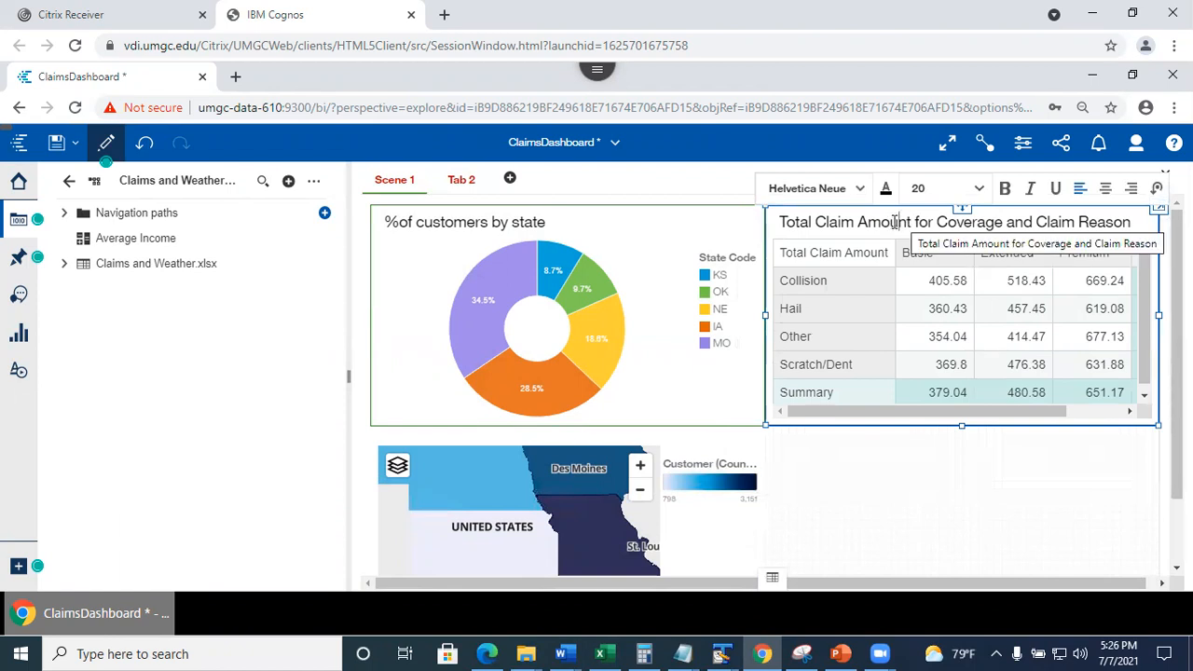
{"action": "left_click_drag", "start_coordinate": [892, 222], "coordinate": [988, 223]}
{"action": "left_click", "coordinate": [868, 220]}
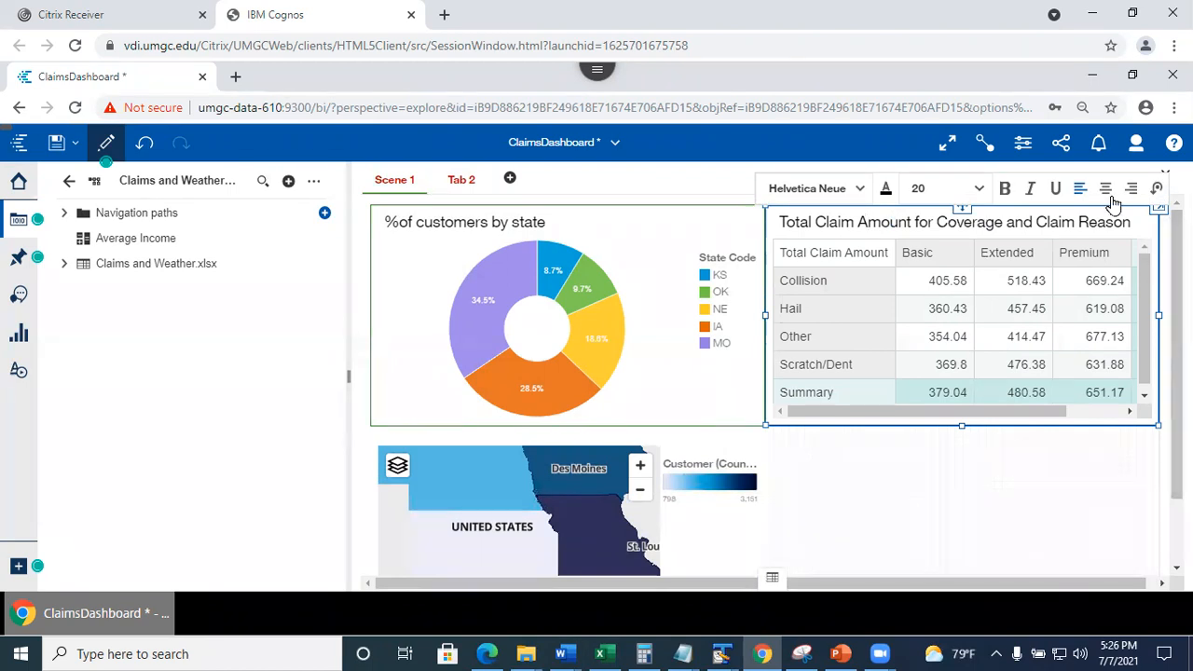
{"action": "left_click", "coordinate": [1068, 282]}
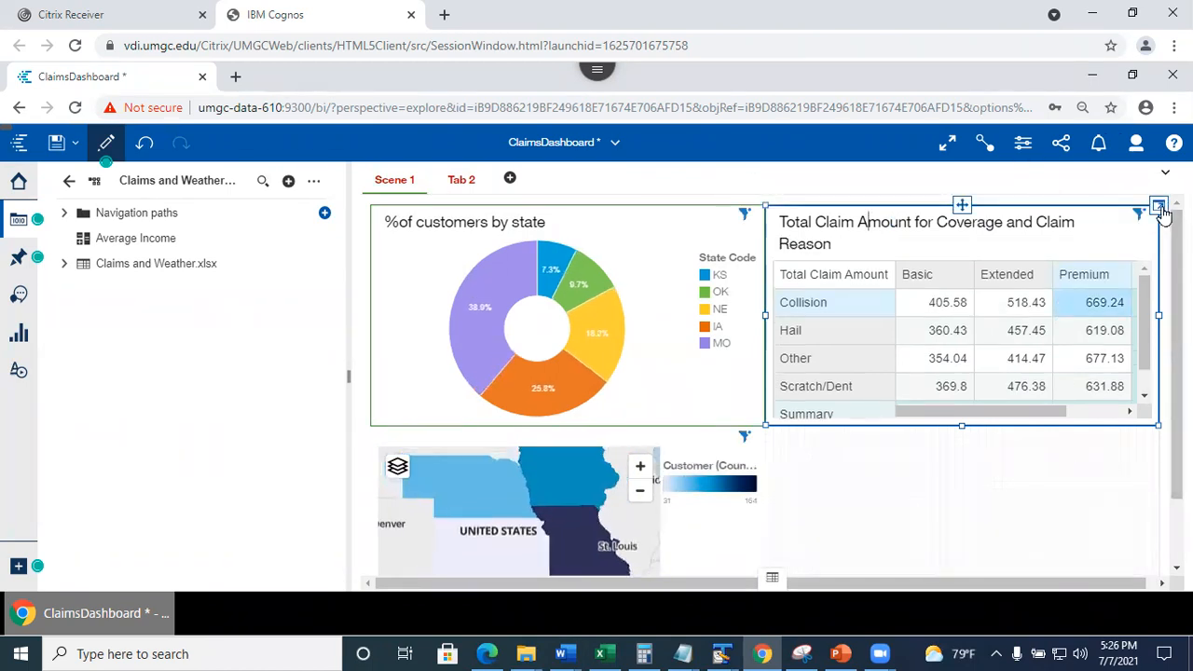
{"action": "left_click", "coordinate": [965, 203]}
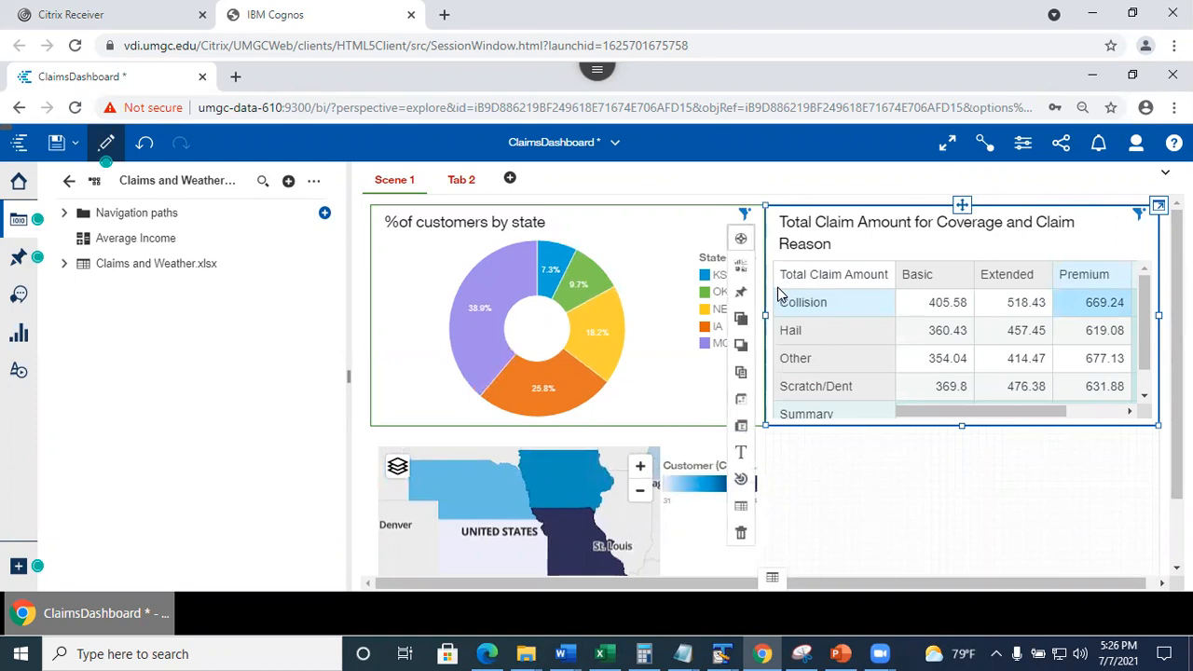
Duplicate the claim-amount crosstab and drag the copy below the original, beside the map.
{"action": "left_click", "coordinate": [742, 374]}
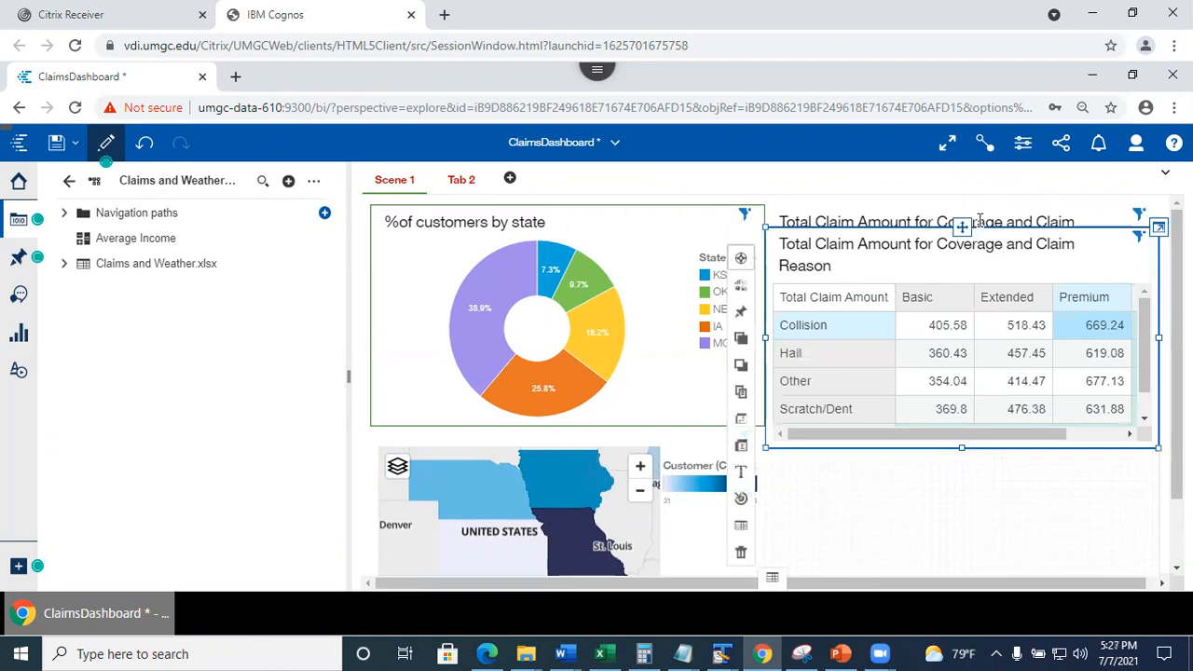
{"action": "left_click_drag", "start_coordinate": [962, 227], "coordinate": [967, 473]}
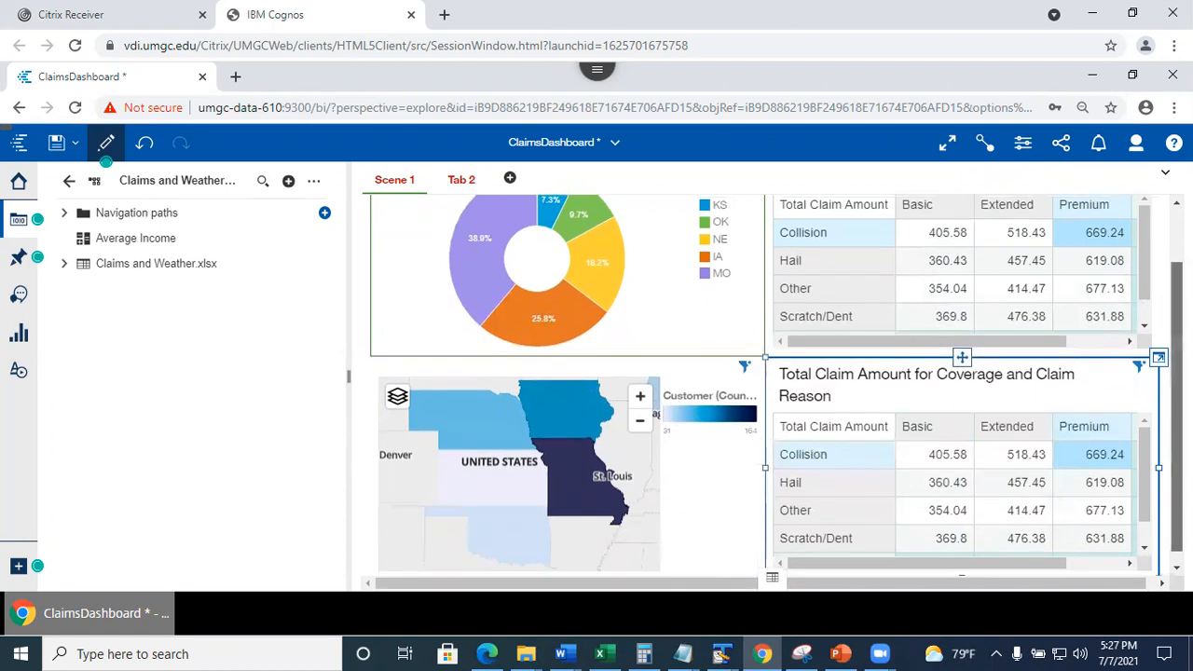
{"action": "left_click_drag", "start_coordinate": [1177, 404], "coordinate": [1176, 354]}
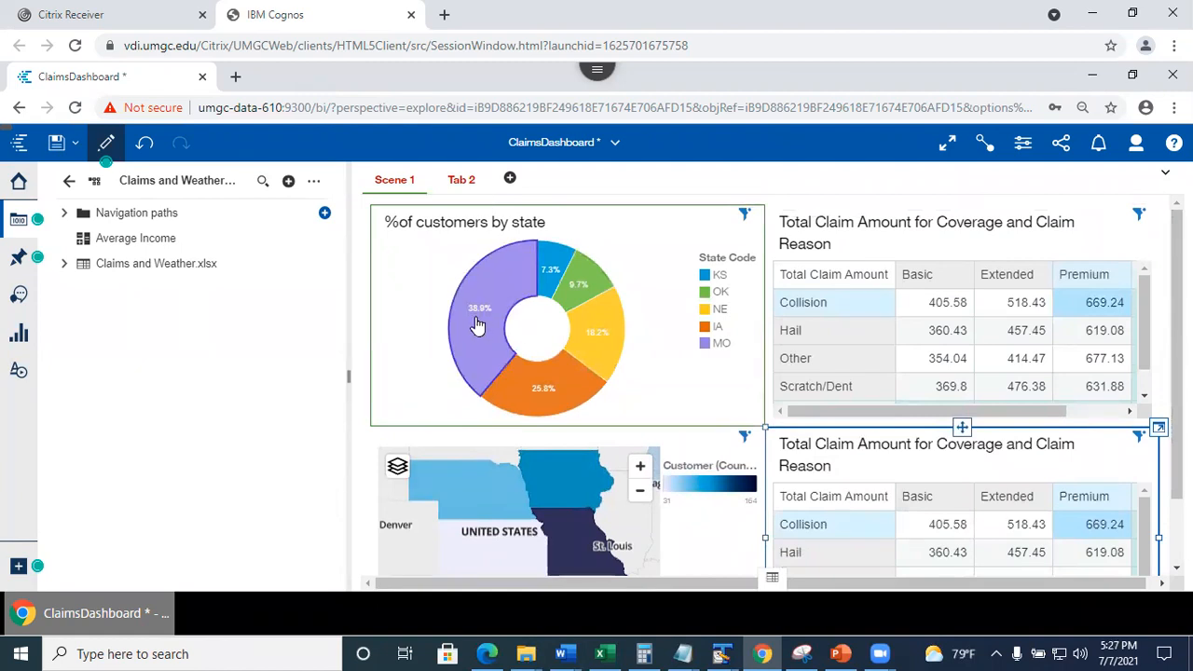
{"action": "mouse_move", "coordinate": [478, 323]}
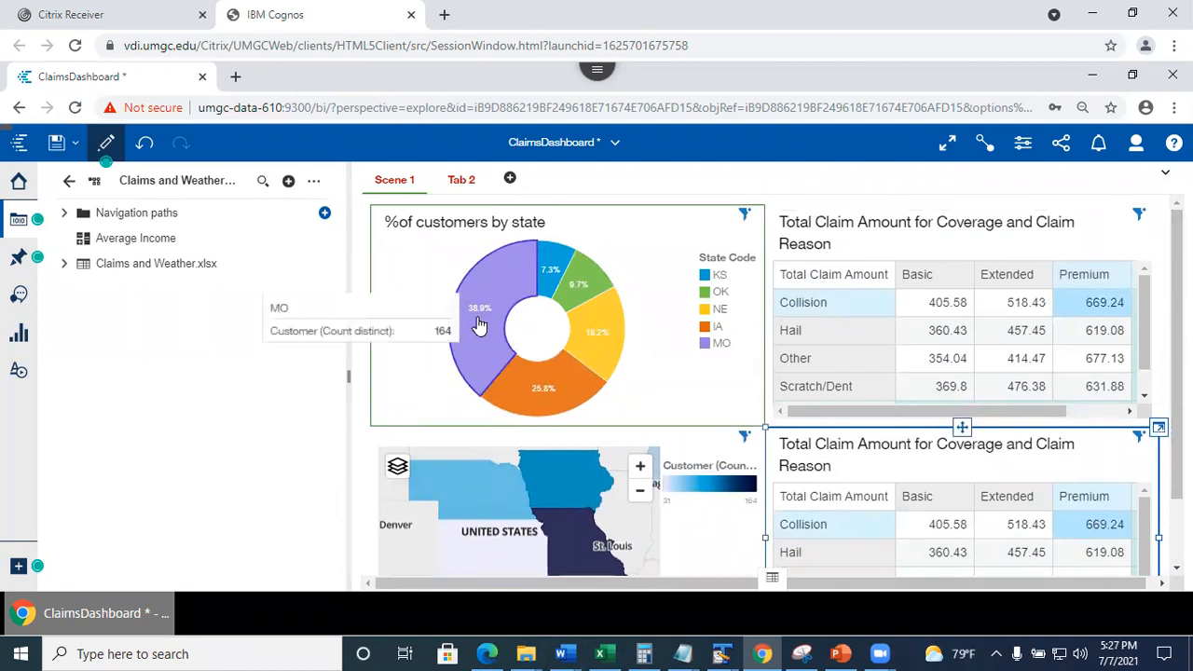
Filter the dashboard to MO from the pie chart and check the table's applied filters.
{"action": "left_click", "coordinate": [481, 326]}
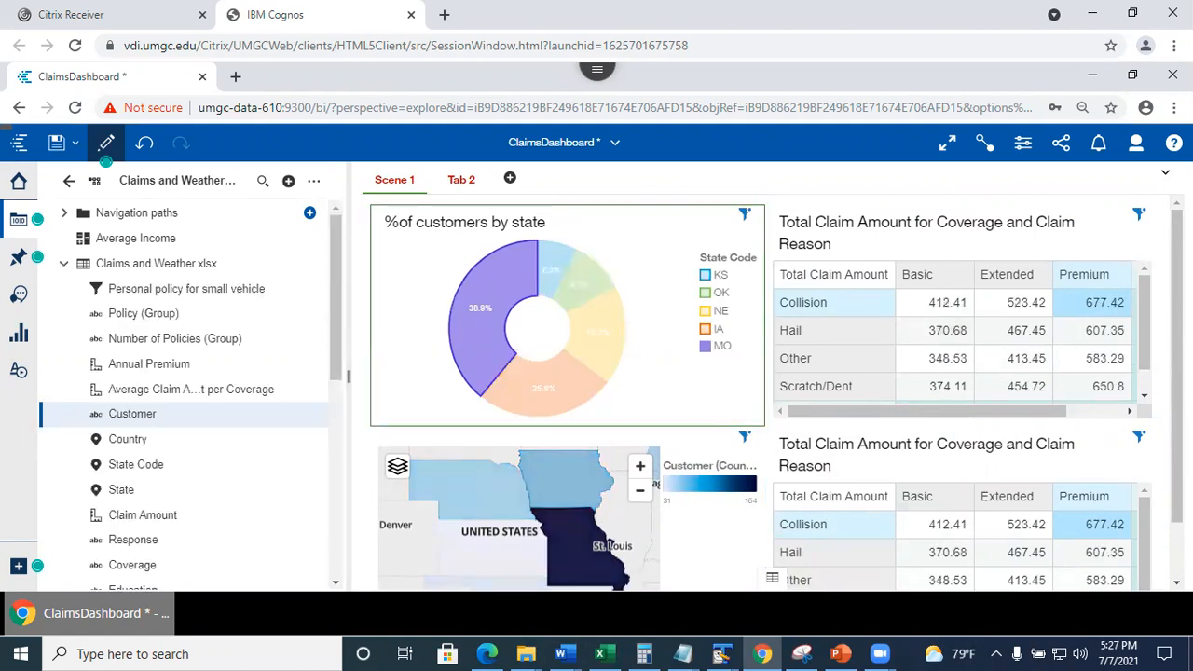
{"action": "scroll", "coordinate": [777, 392], "scroll_direction": "down", "scroll_amount": 1}
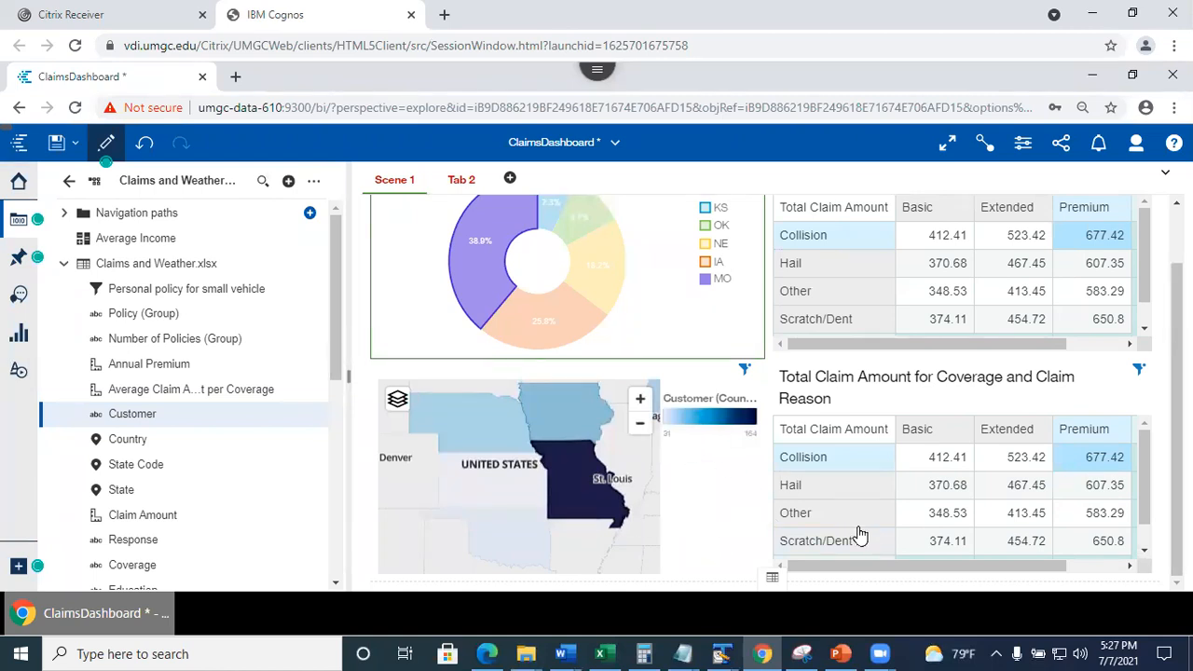
{"action": "scroll", "coordinate": [776, 391], "scroll_direction": "up", "scroll_amount": 1}
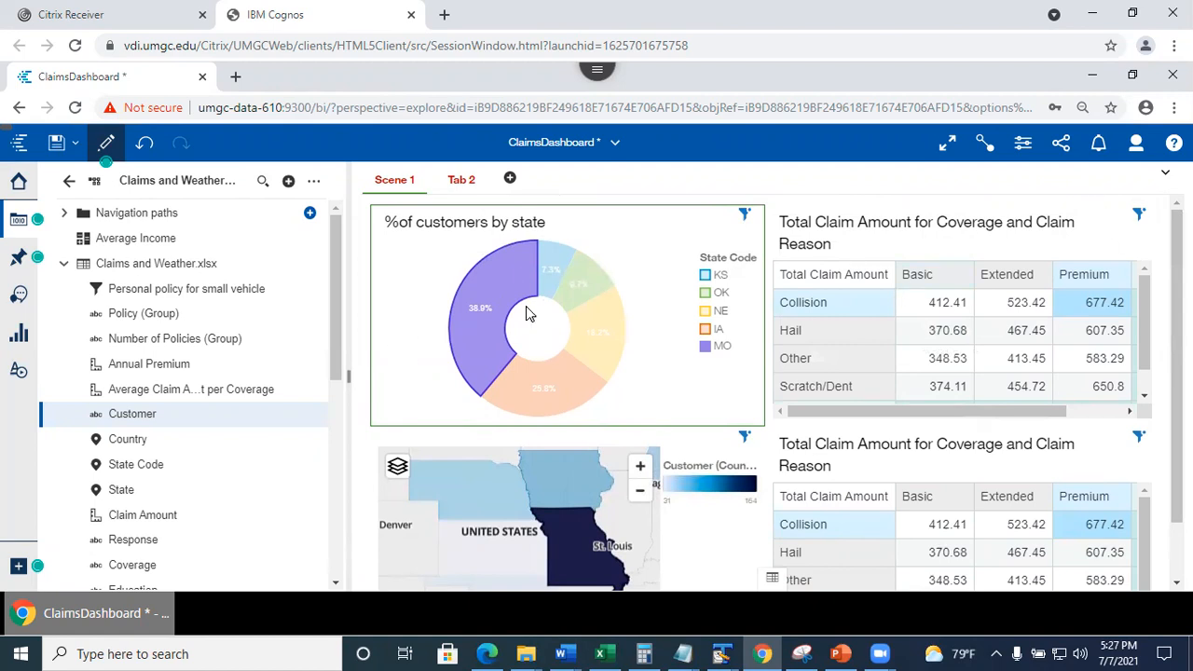
{"action": "left_click", "coordinate": [1142, 218]}
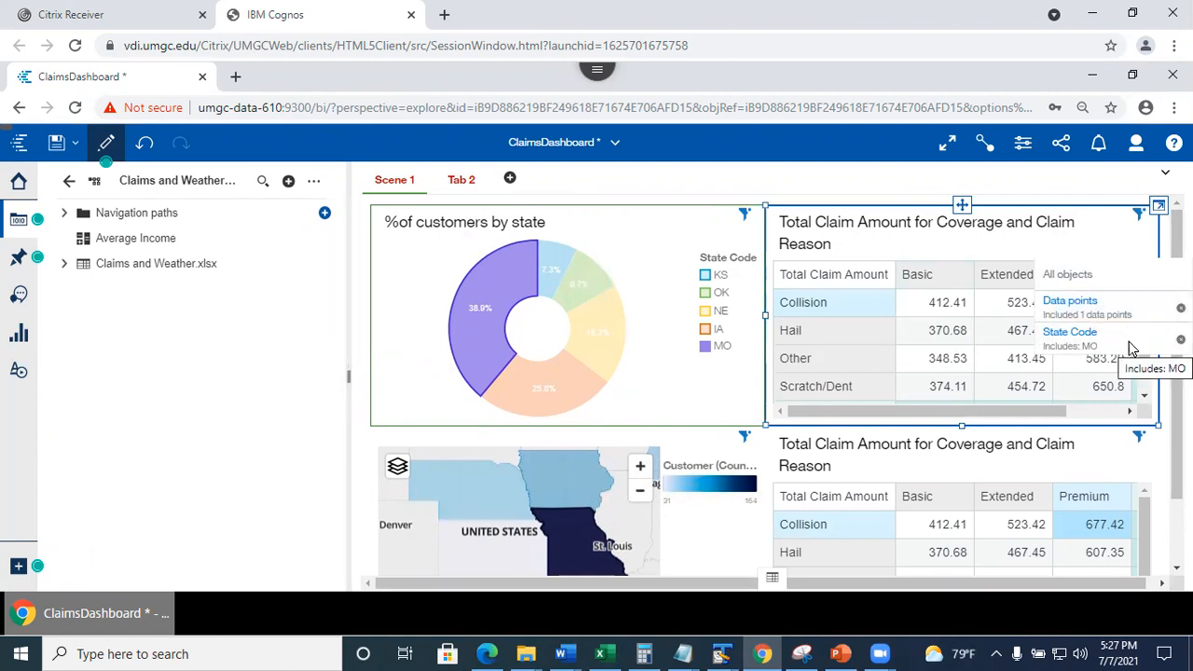
{"action": "left_click", "coordinate": [1043, 184]}
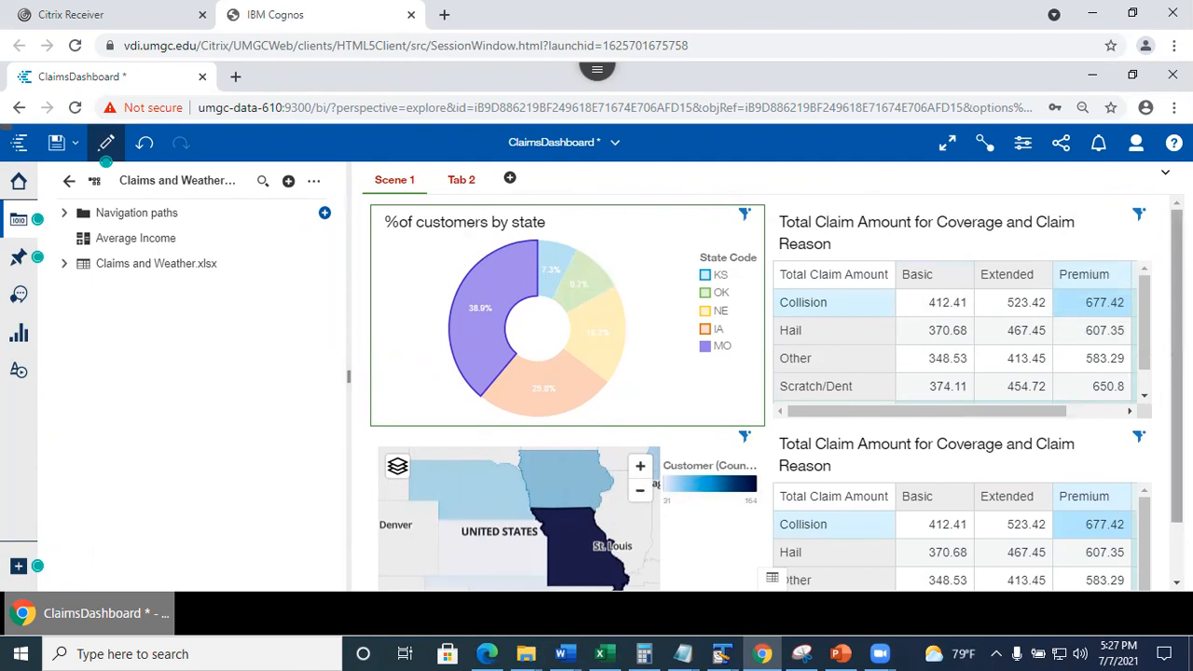
Display the widget connections view showing how the dashboard's visuals are linked.
{"action": "scroll", "coordinate": [777, 394], "scroll_direction": "down", "scroll_amount": 2}
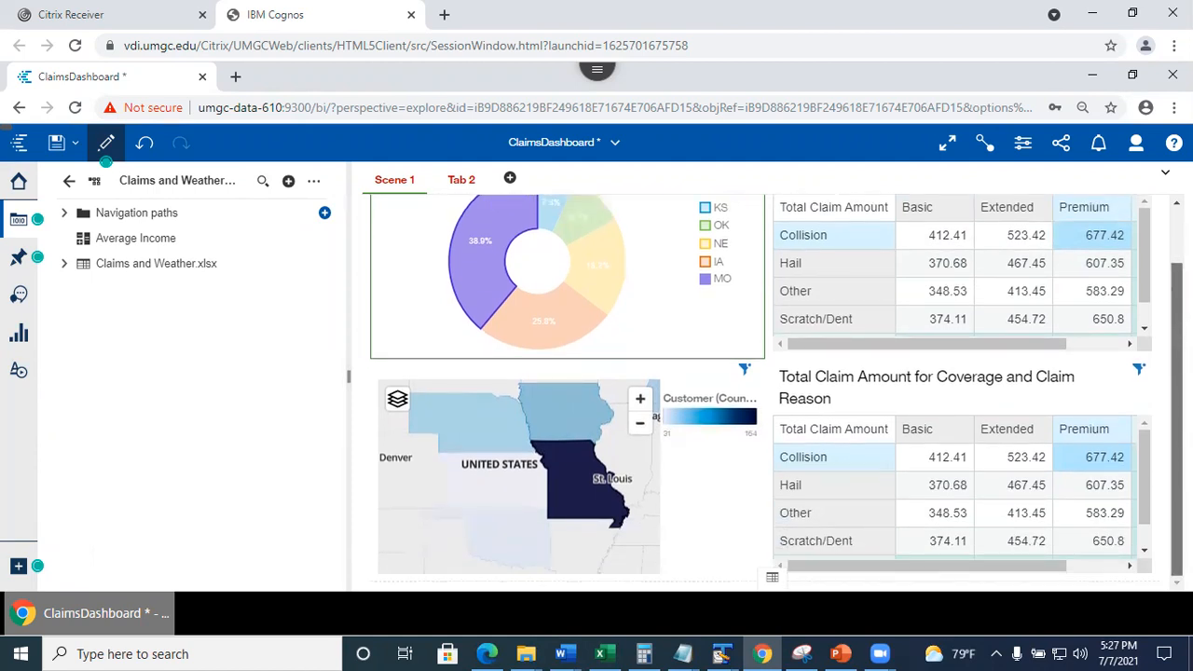
{"action": "scroll", "coordinate": [777, 392], "scroll_direction": "up", "scroll_amount": 2}
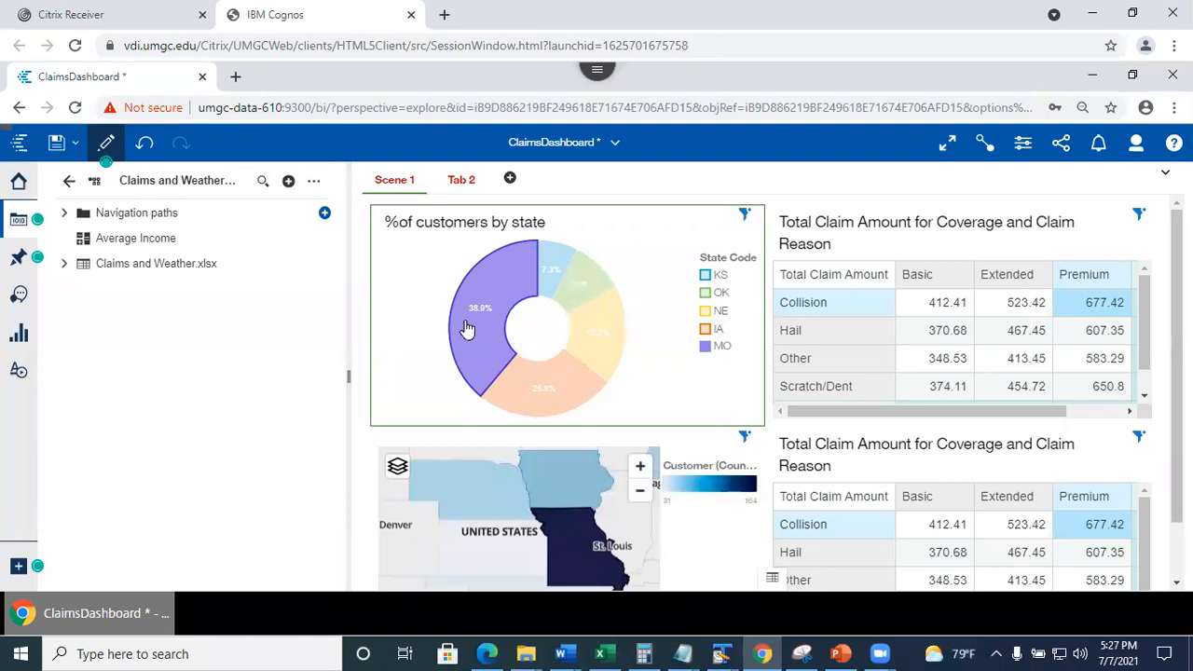
{"action": "mouse_move", "coordinate": [474, 327]}
{"action": "scroll", "coordinate": [1153, 364], "scroll_direction": "down", "scroll_amount": 1}
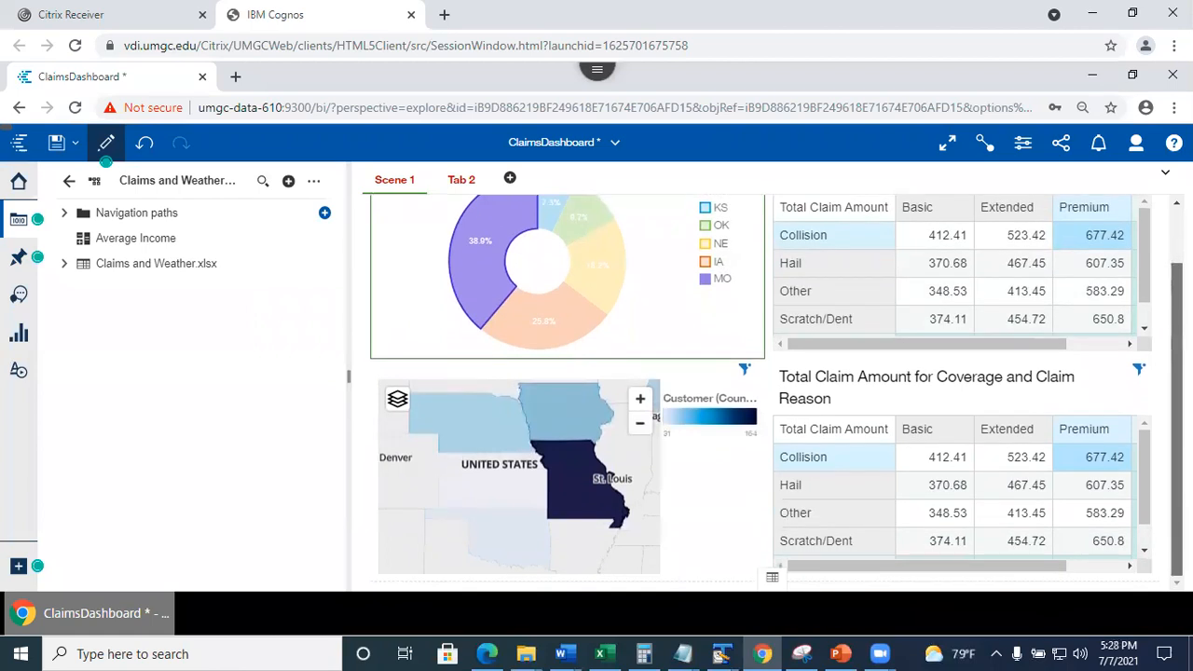
{"action": "scroll", "coordinate": [777, 393], "scroll_direction": "up", "scroll_amount": 1}
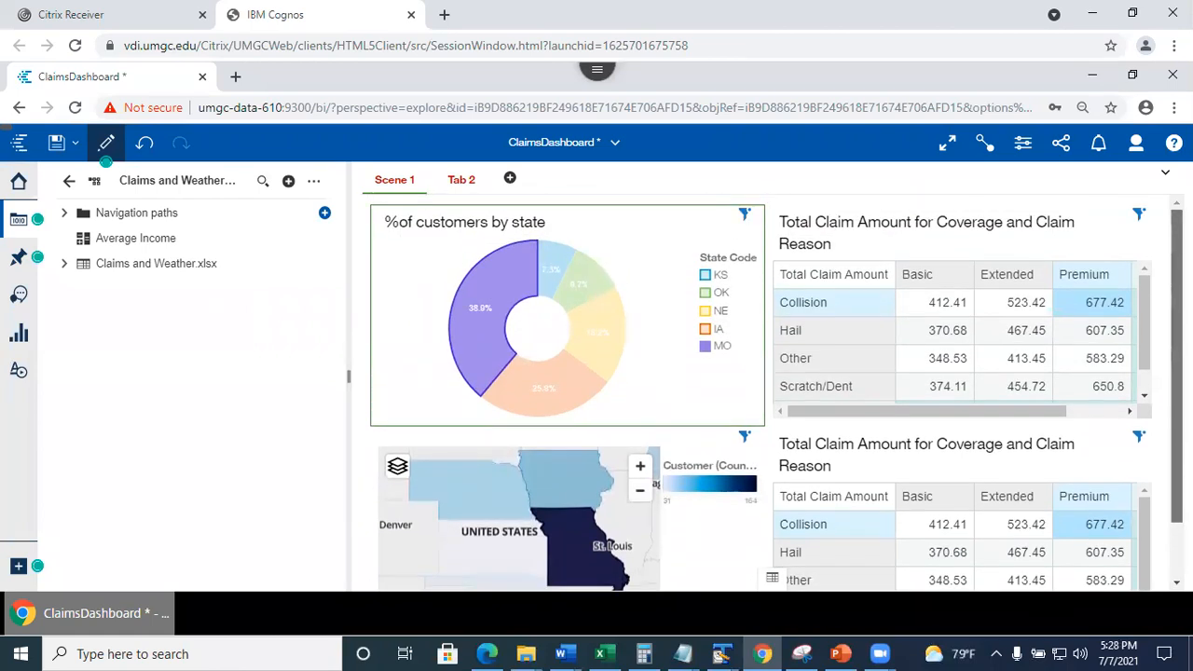
{"action": "scroll", "coordinate": [777, 393], "scroll_direction": "down", "scroll_amount": 1}
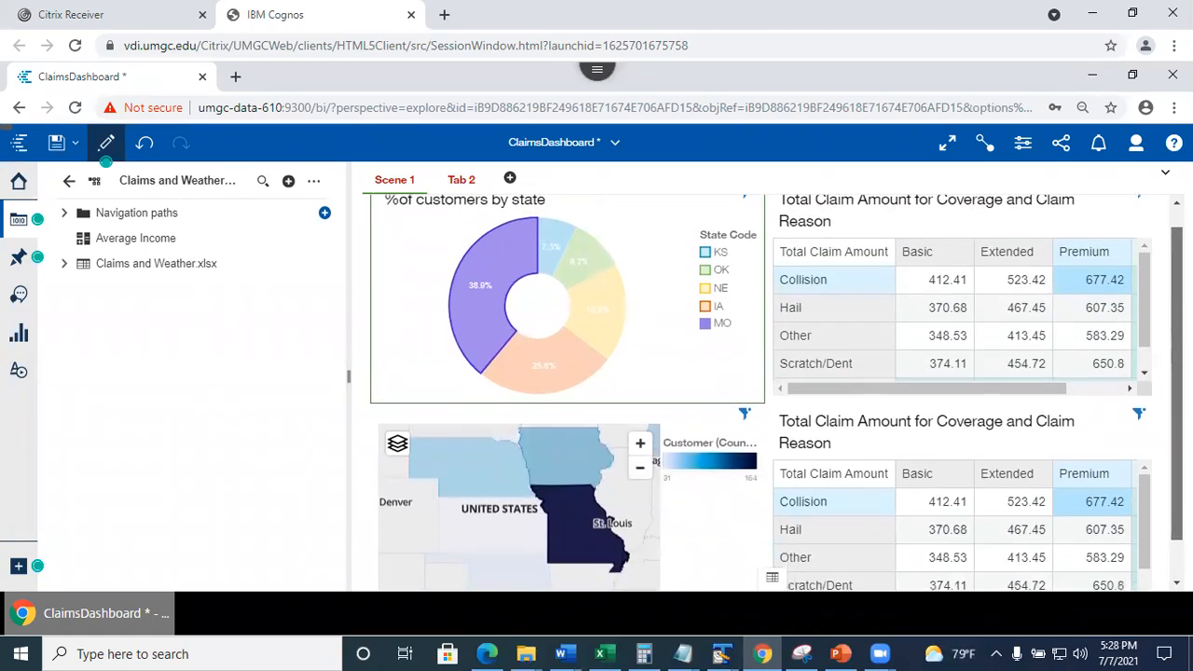
{"action": "scroll", "coordinate": [478, 316], "scroll_direction": "up", "scroll_amount": 1}
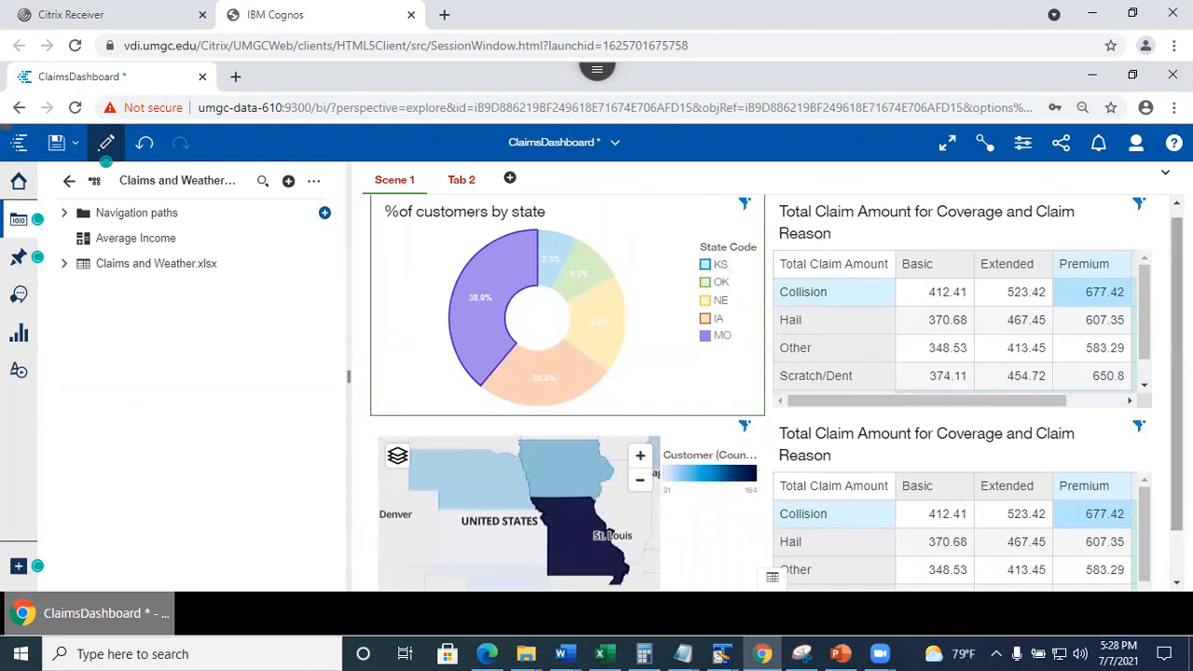
{"action": "scroll", "coordinate": [1082, 350], "scroll_direction": "up", "scroll_amount": 1}
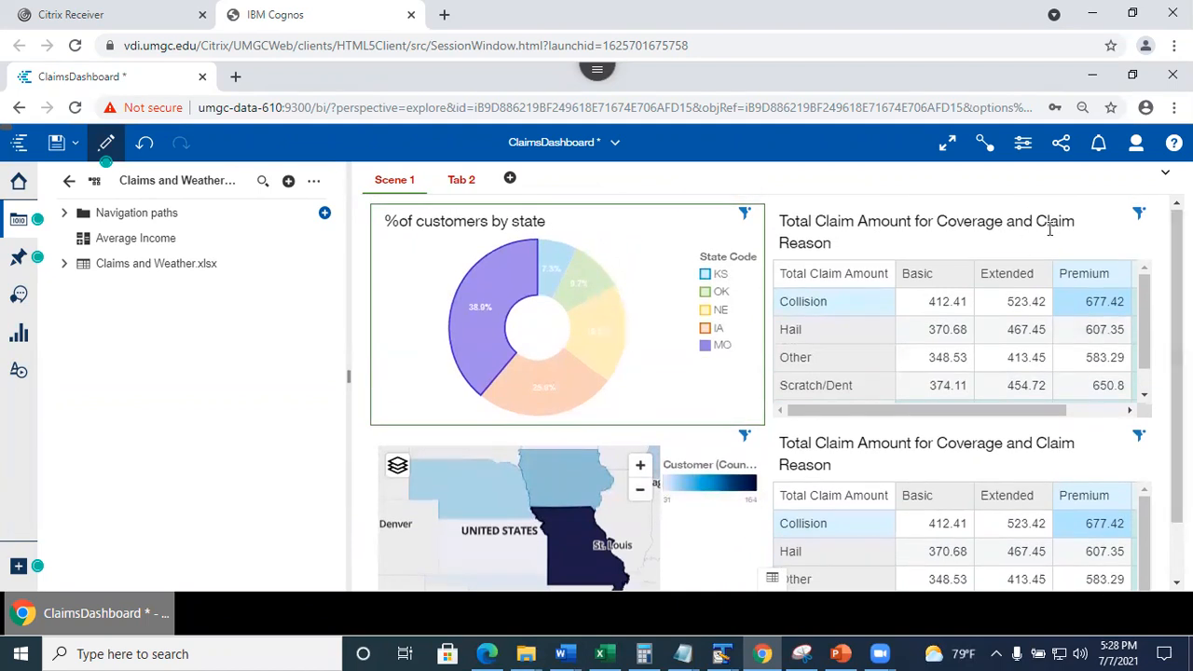
{"action": "left_click", "coordinate": [983, 144]}
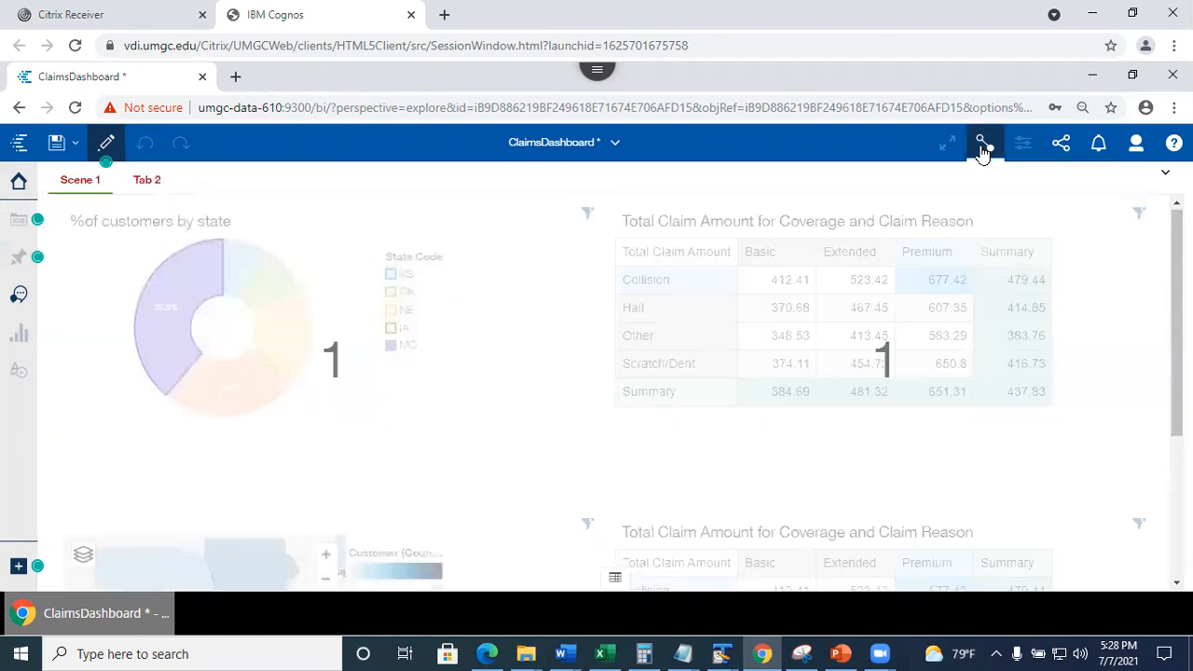
Unlink the lower claim-amount table from the other widgets via its connection options.
{"action": "scroll", "coordinate": [611, 373], "scroll_direction": "down", "scroll_amount": 3}
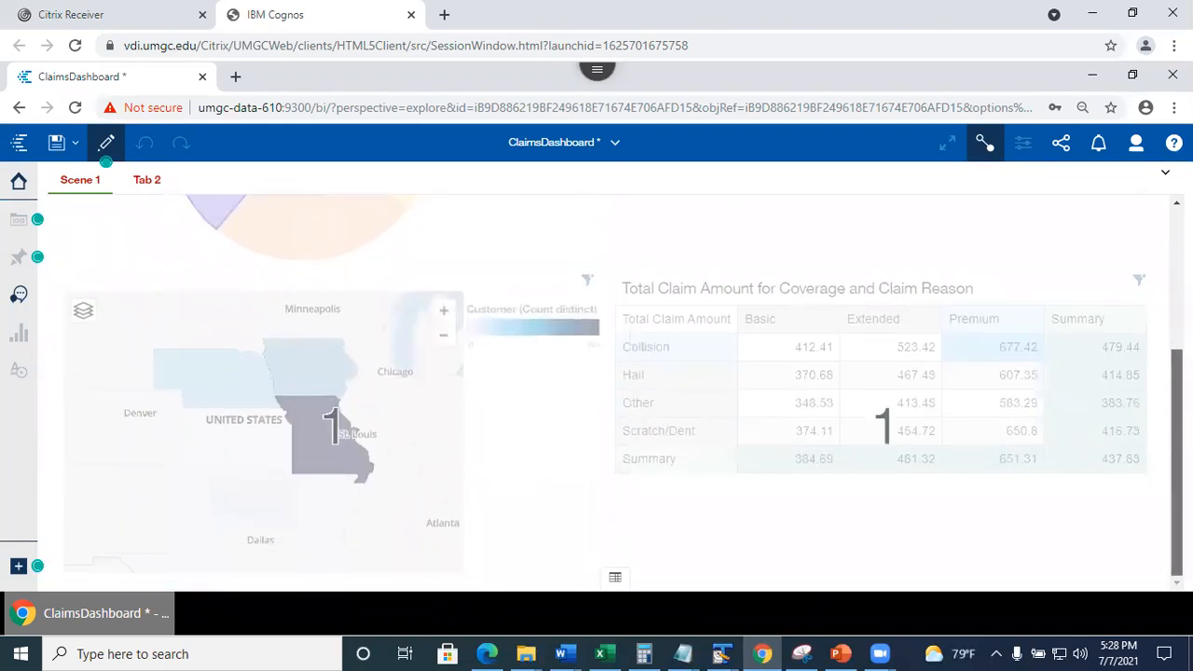
{"action": "scroll", "coordinate": [611, 392], "scroll_direction": "up", "scroll_amount": 5}
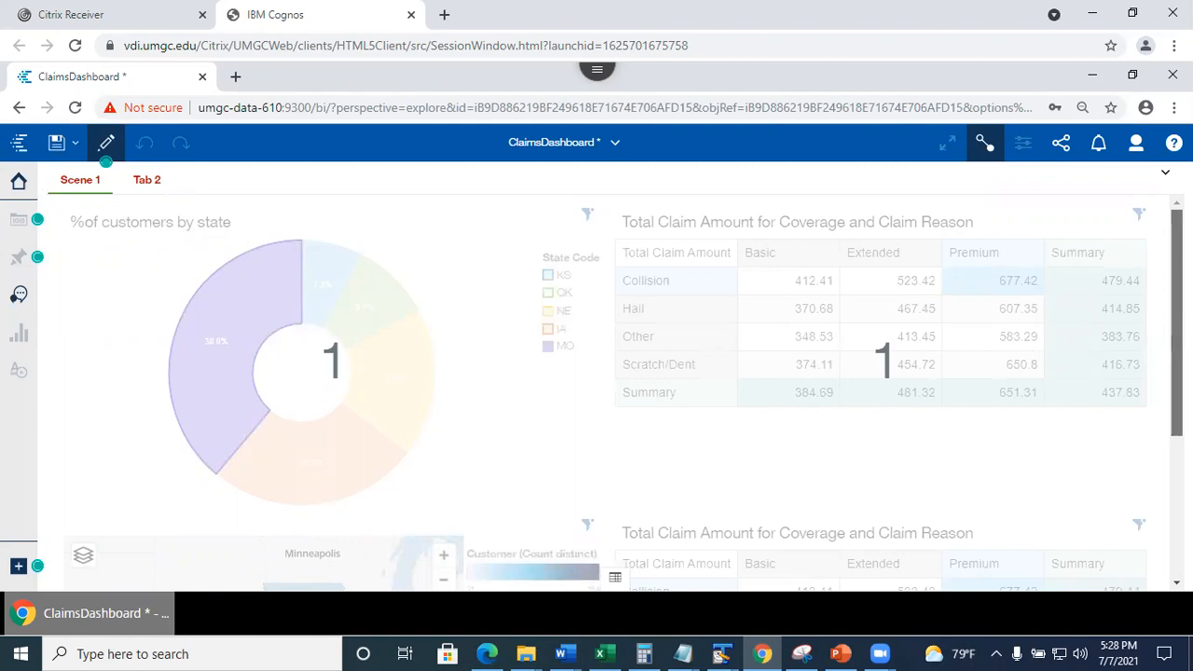
{"action": "scroll", "coordinate": [610, 391], "scroll_direction": "down", "scroll_amount": 2}
{"action": "left_click_drag", "start_coordinate": [1178, 421], "coordinate": [1177, 456]}
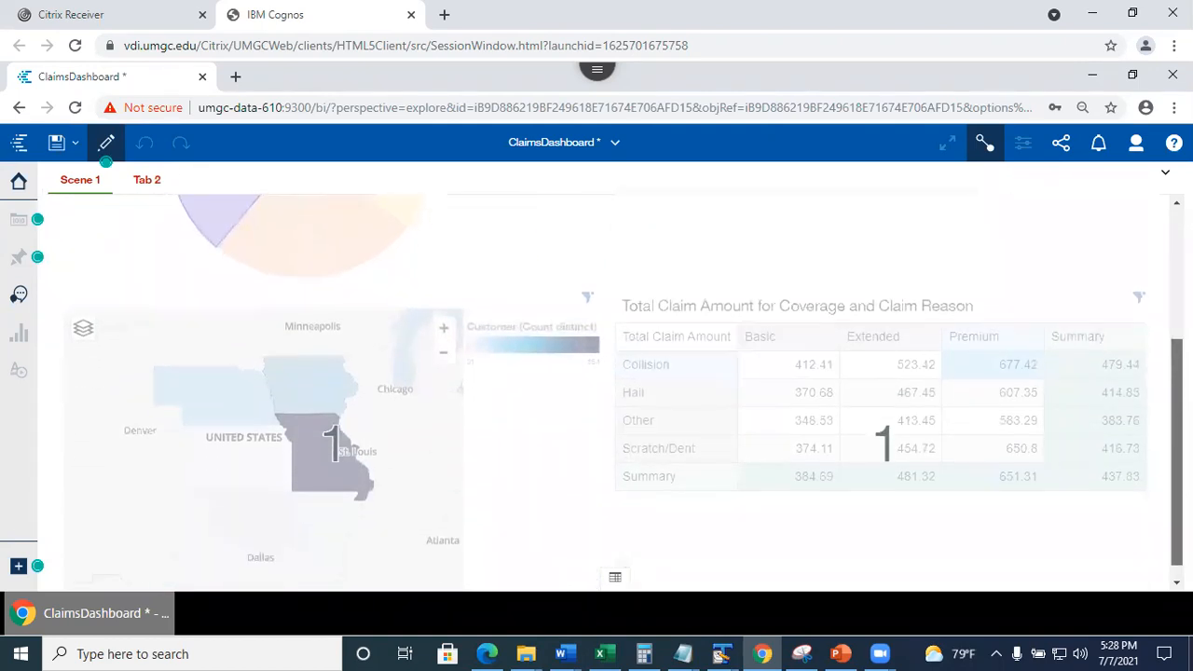
{"action": "left_click", "coordinate": [809, 413]}
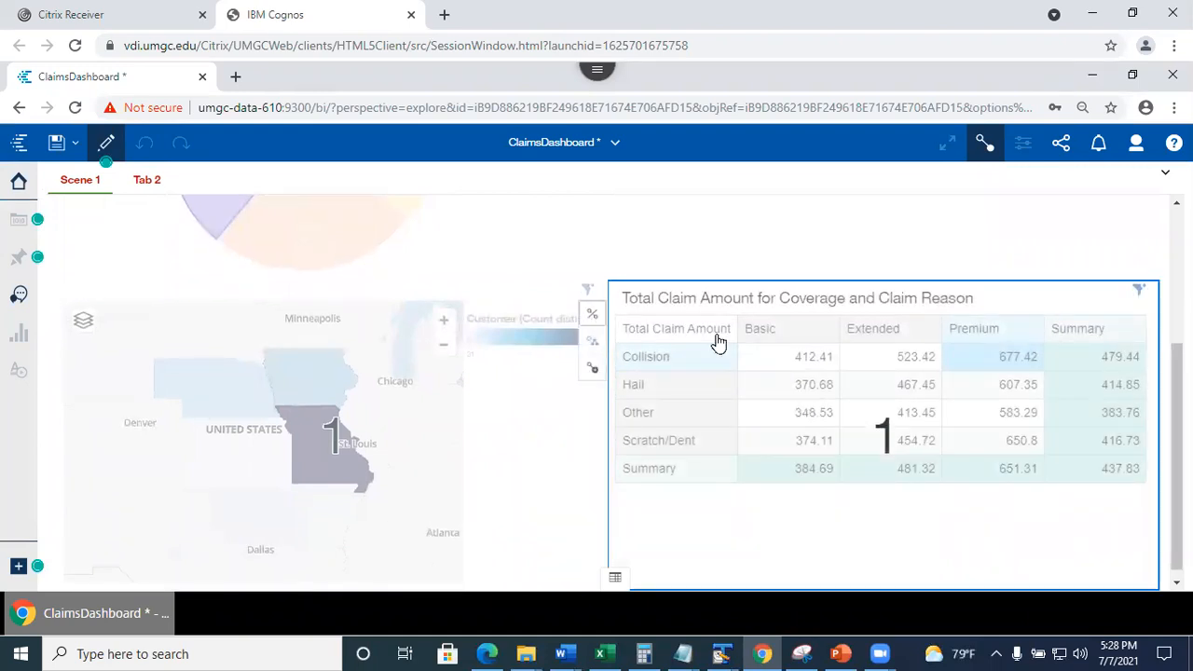
{"action": "left_click", "coordinate": [581, 319]}
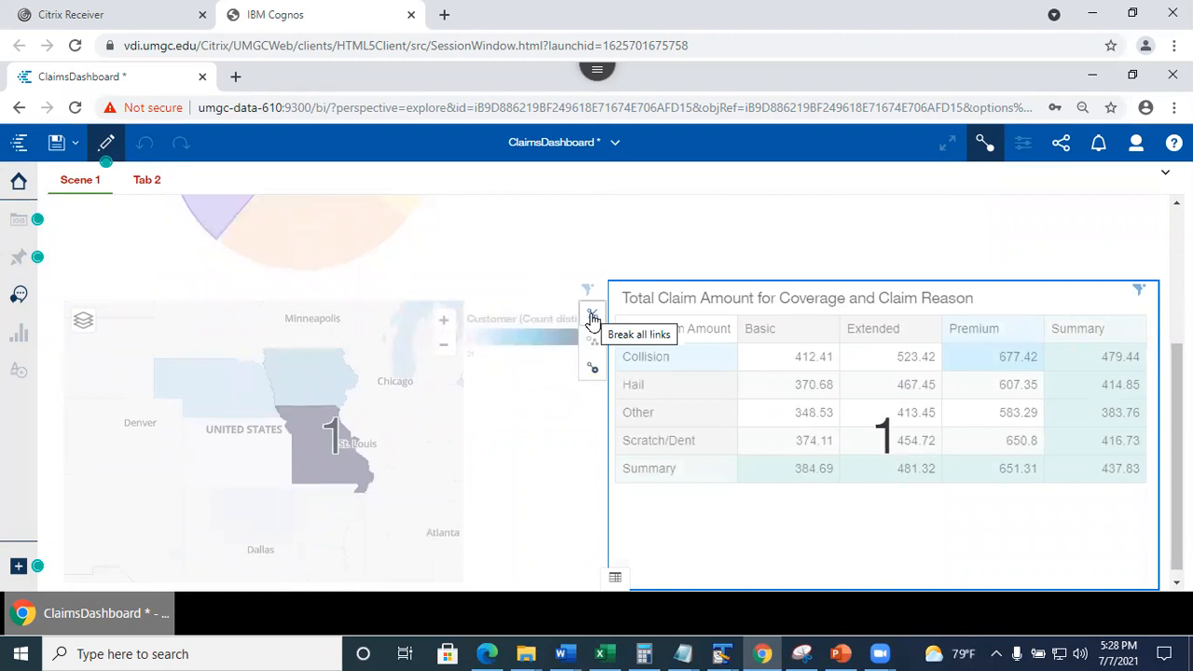
{"action": "left_click", "coordinate": [593, 321]}
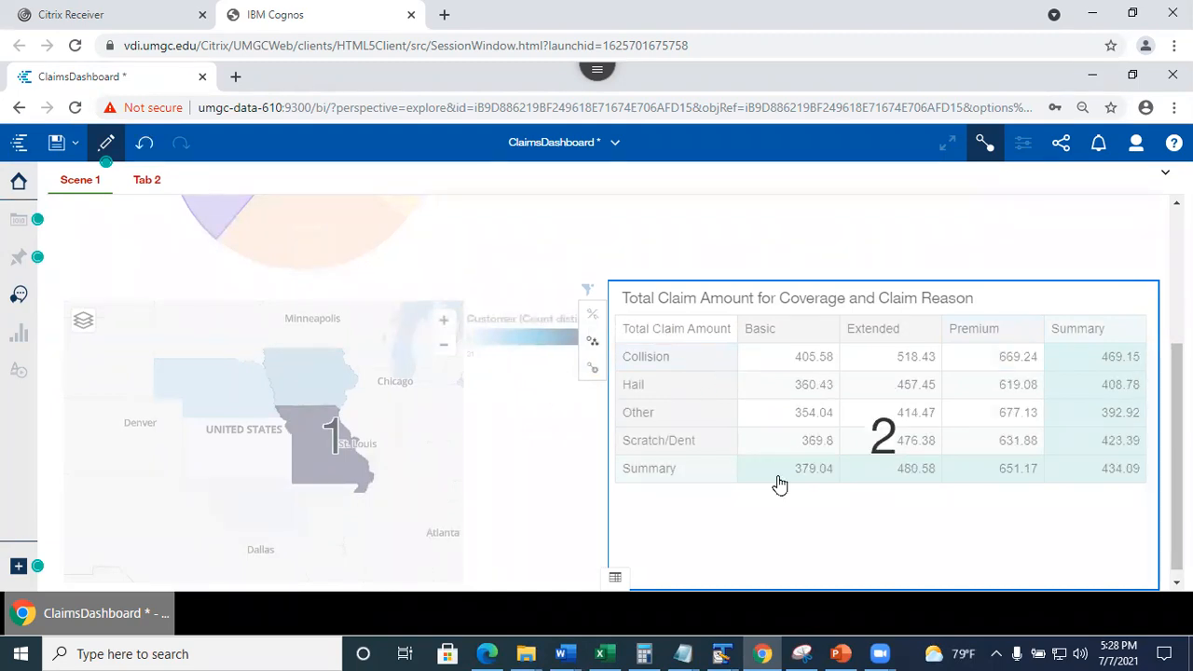
Add the state map to existing connection group 2.
{"action": "scroll", "coordinate": [1143, 327], "scroll_direction": "up", "scroll_amount": 3}
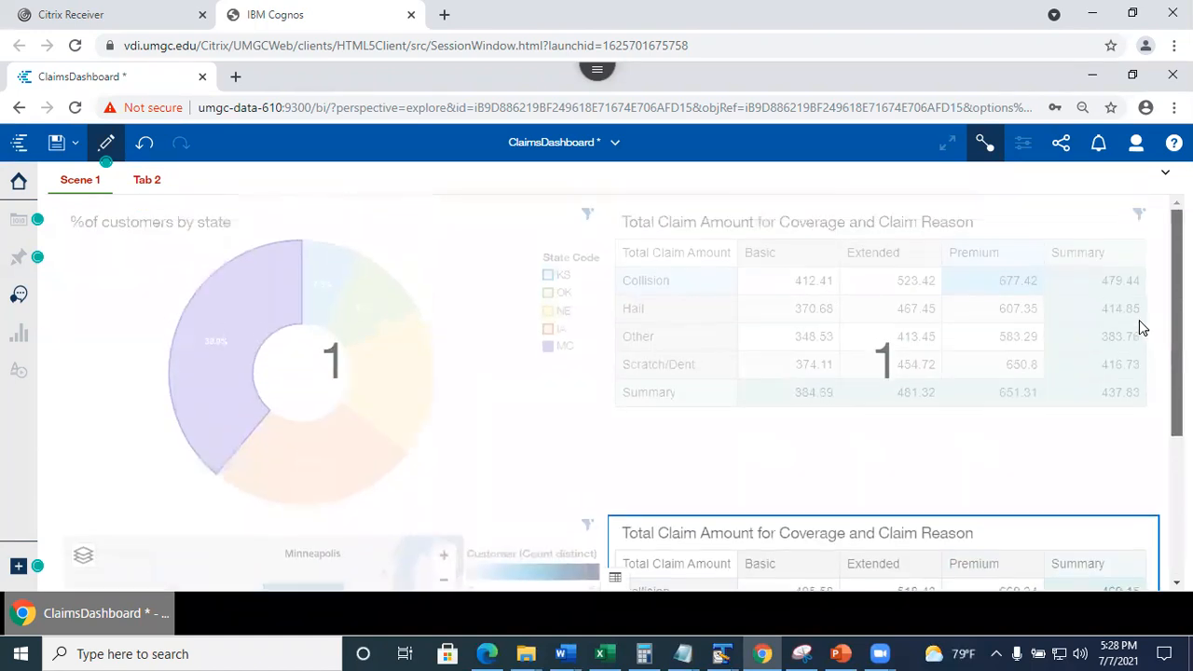
{"action": "scroll", "coordinate": [1143, 327], "scroll_direction": "down", "scroll_amount": 3}
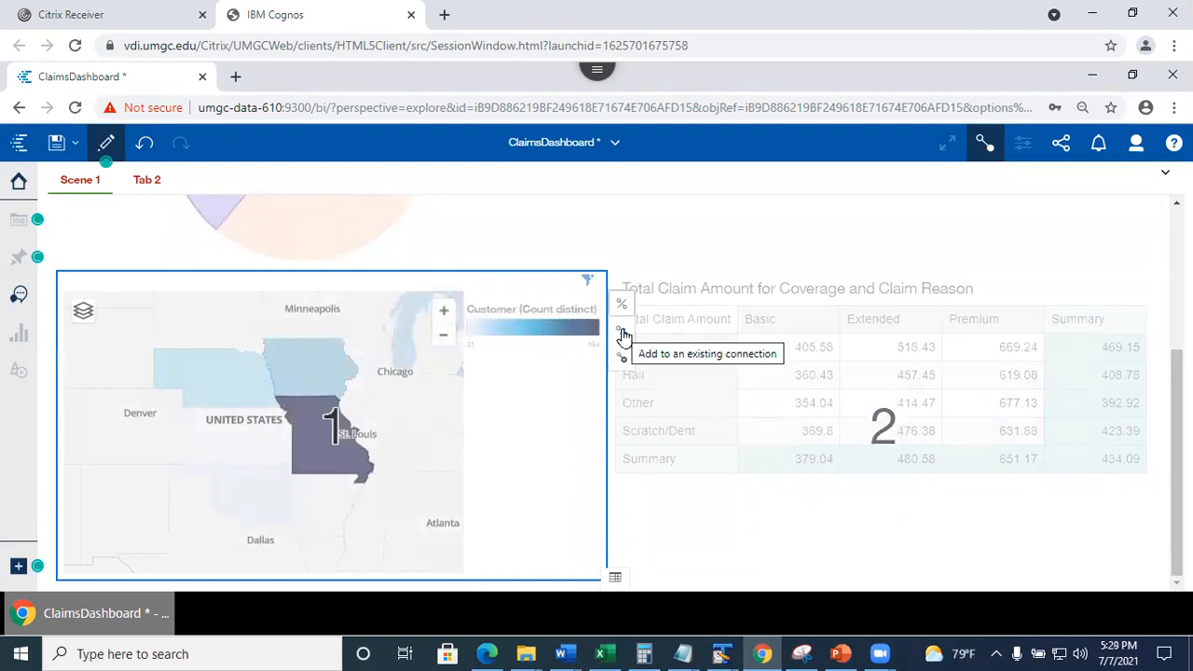
{"action": "left_click", "coordinate": [624, 336]}
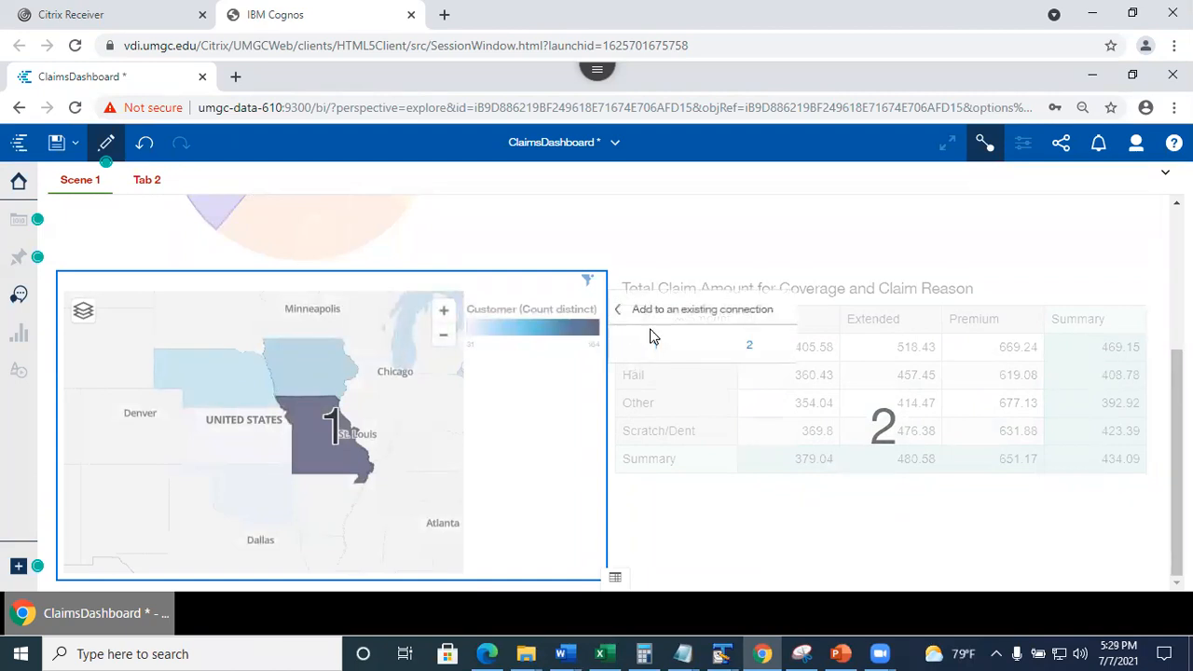
{"action": "left_click", "coordinate": [748, 347]}
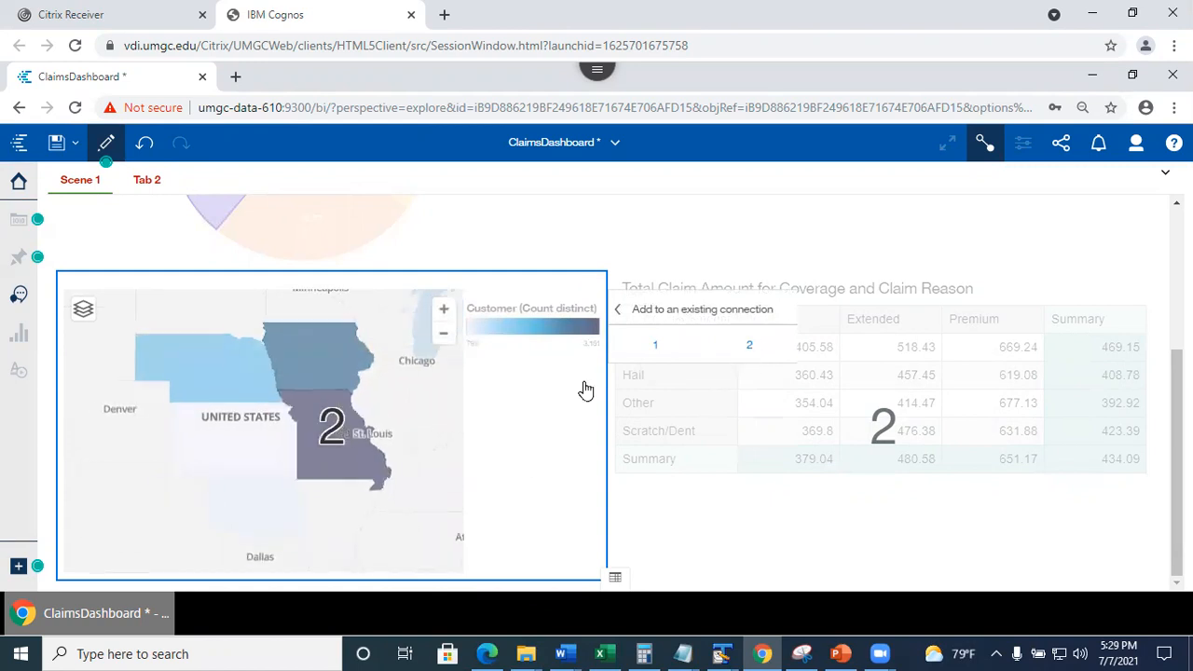
{"action": "left_click_drag", "start_coordinate": [1177, 401], "coordinate": [1177, 257]}
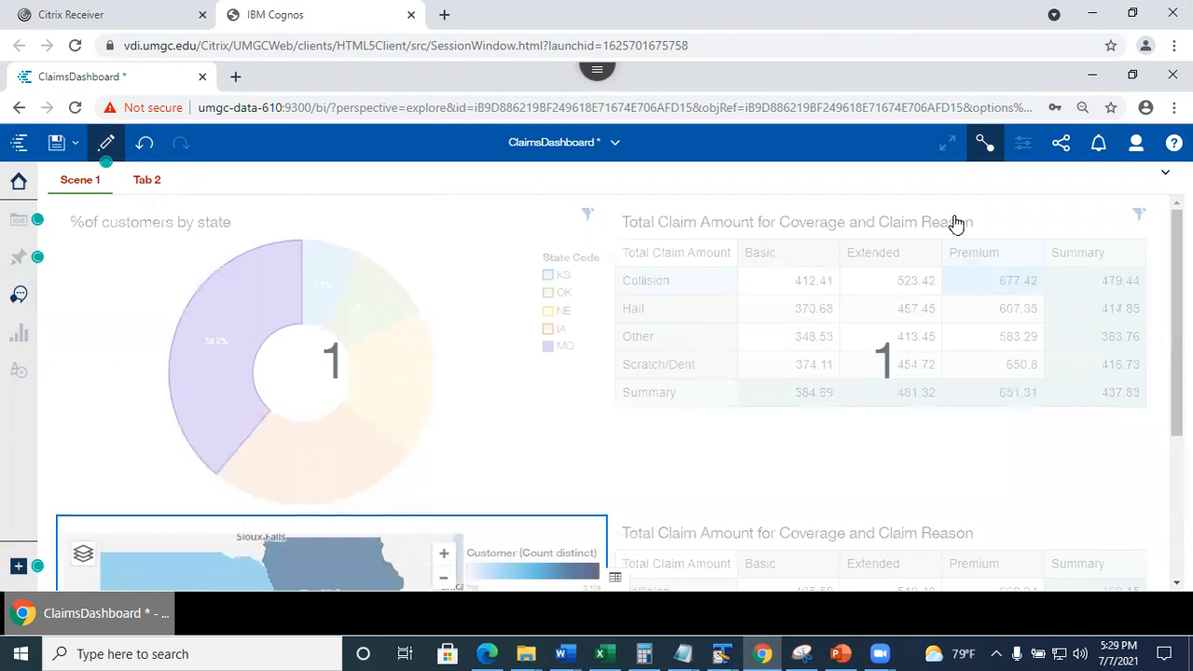
Close the widget connections view and remove the State Code: MO filter from the upper claim table.
{"action": "left_click", "coordinate": [986, 146]}
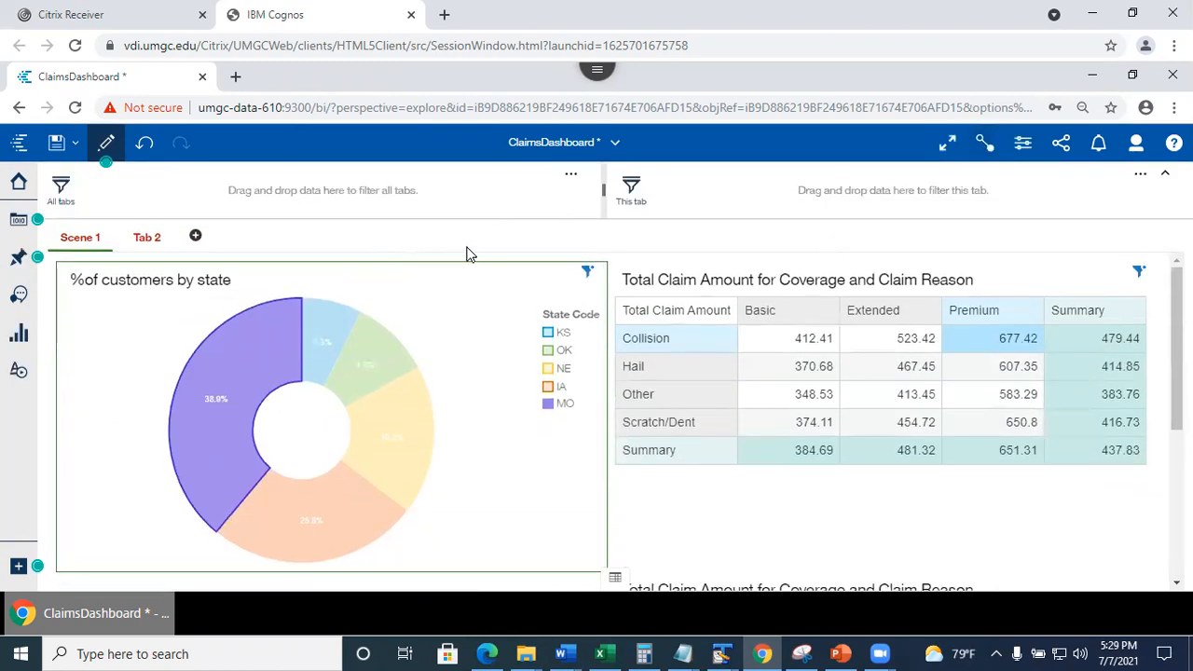
{"action": "left_click", "coordinate": [1142, 278]}
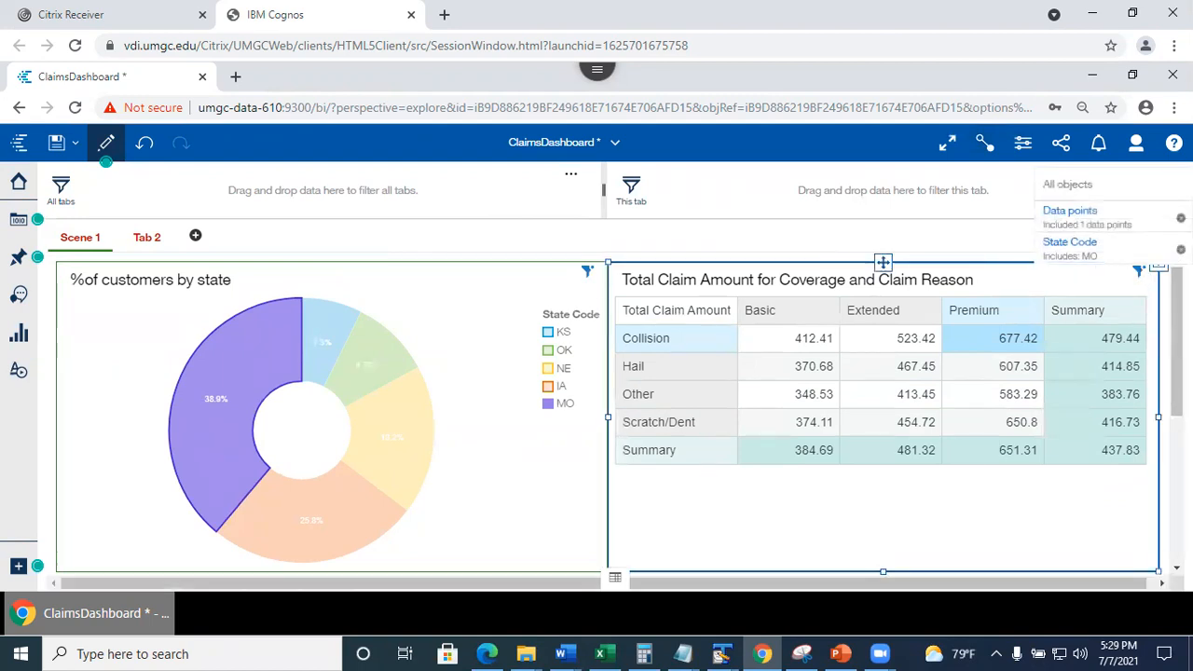
{"action": "left_click", "coordinate": [1181, 250]}
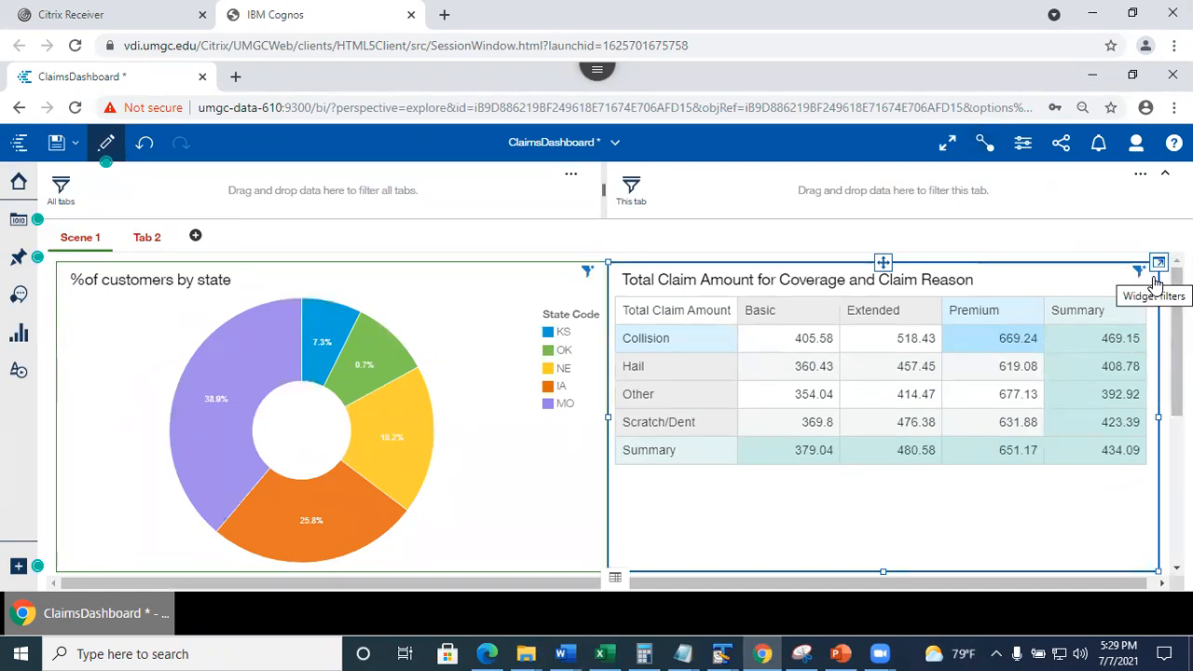
{"action": "left_click_drag", "start_coordinate": [1176, 327], "coordinate": [1177, 472]}
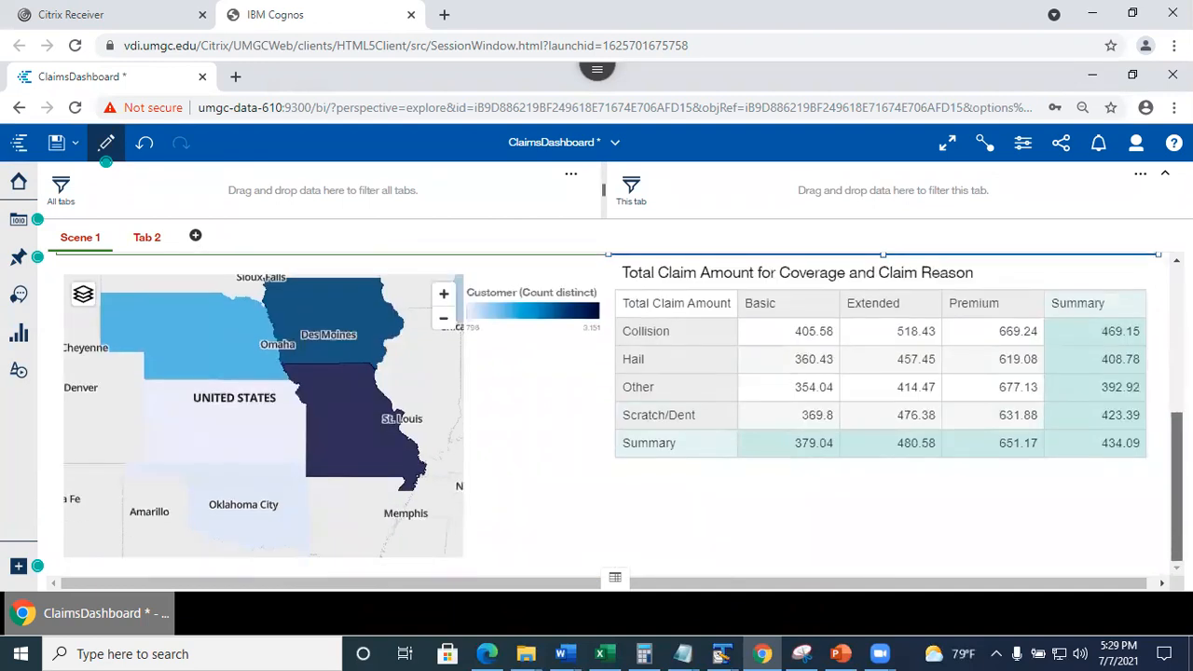
{"action": "scroll", "coordinate": [1095, 323], "scroll_direction": "up", "scroll_amount": 1}
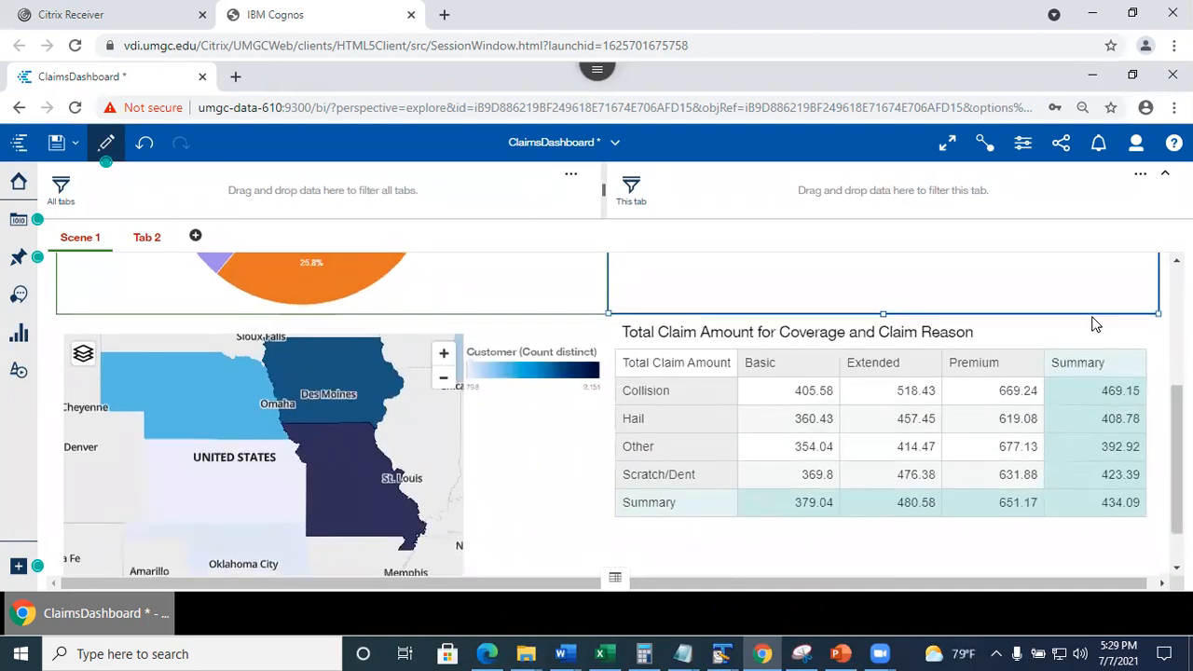
{"action": "scroll", "coordinate": [1095, 378], "scroll_direction": "down", "scroll_amount": 1}
Select MO in the pie and confirm the lower crosstab keeps unfiltered totals (Collision/Premium 669.24).
{"action": "left_click", "coordinate": [1096, 377]}
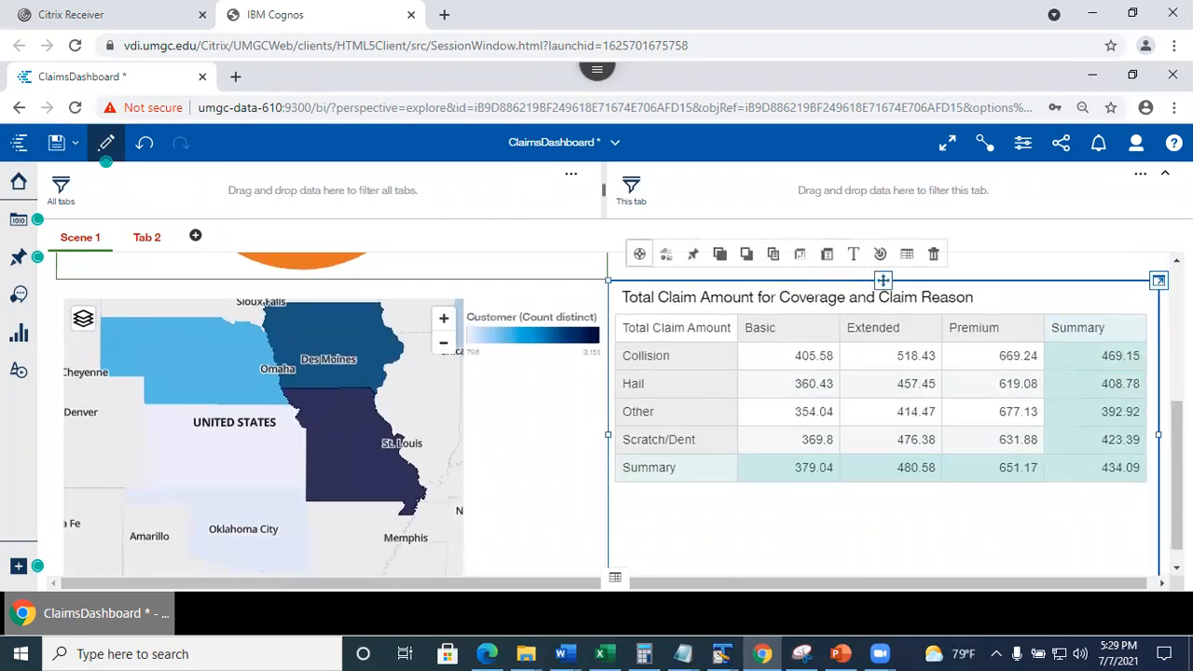
{"action": "key", "text": "Escape"}
{"action": "left_click_drag", "start_coordinate": [1178, 480], "coordinate": [1178, 339]}
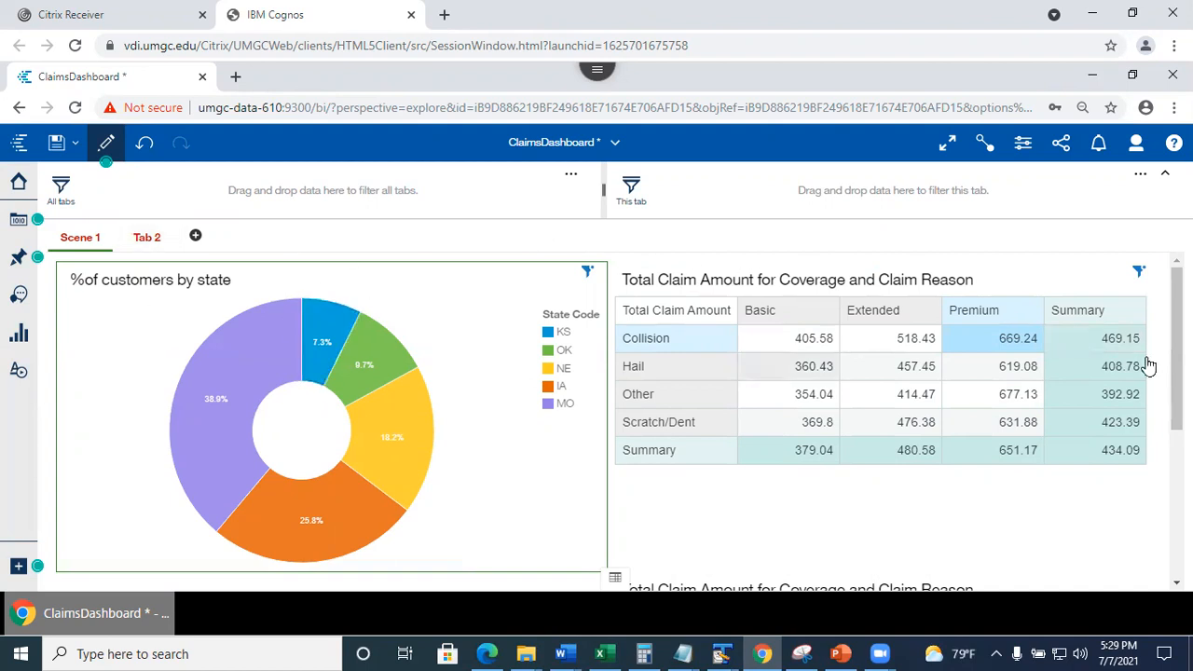
{"action": "left_click_drag", "start_coordinate": [1178, 366], "coordinate": [1156, 389]}
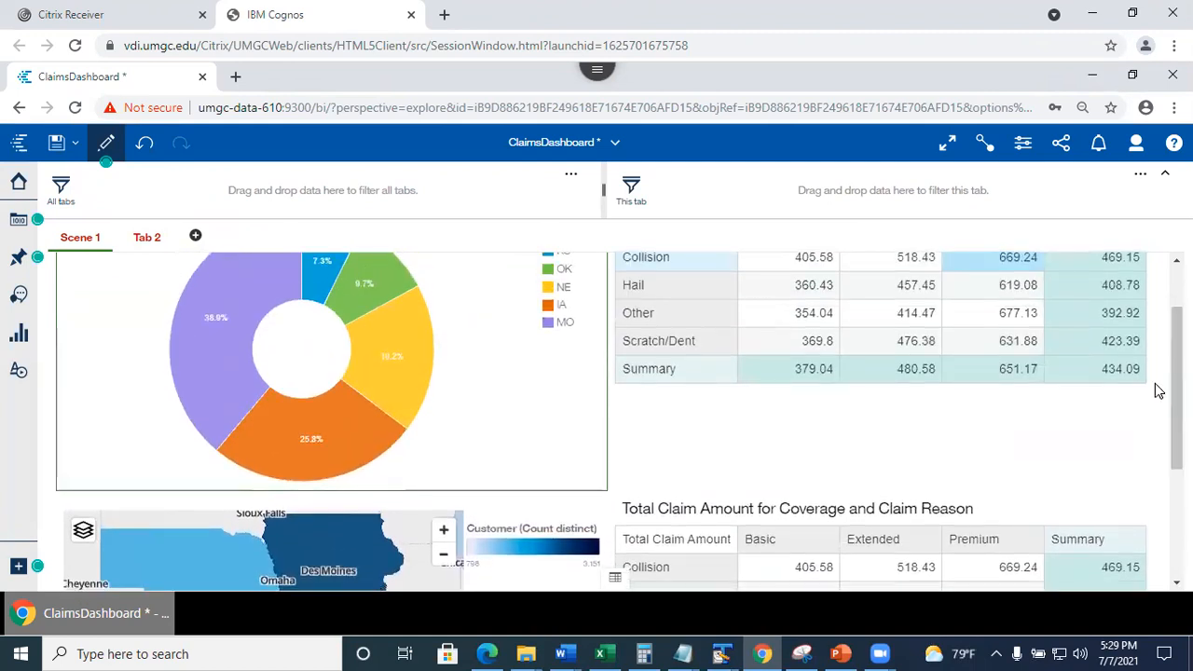
{"action": "left_click", "coordinate": [212, 343]}
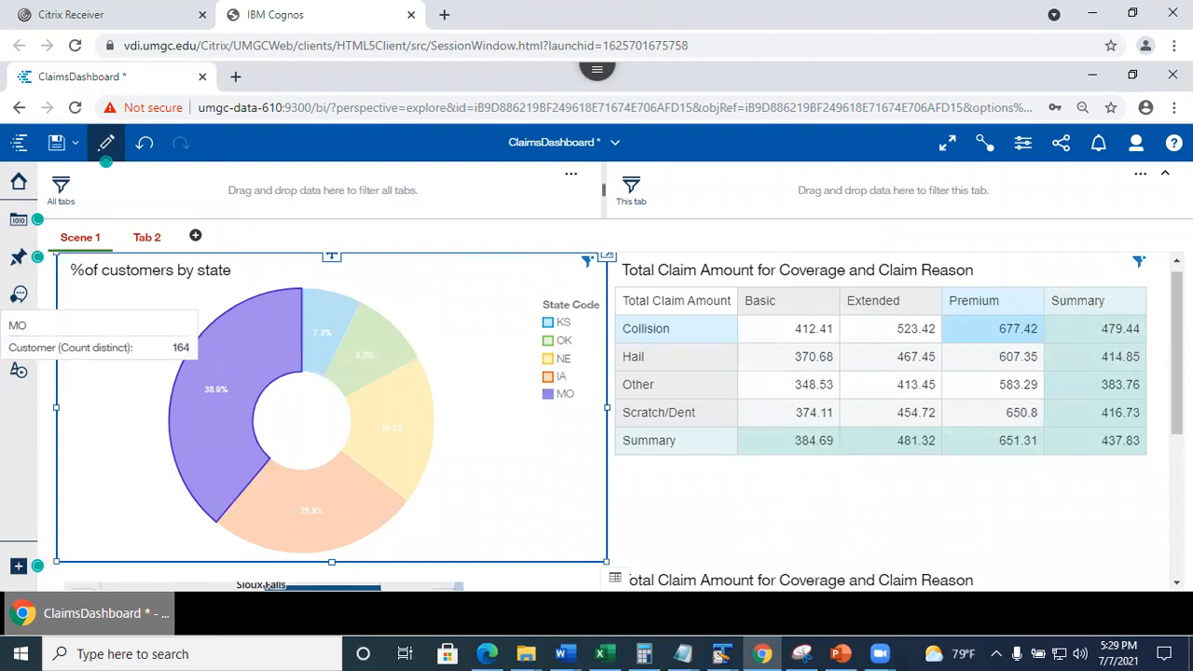
{"action": "left_click_drag", "start_coordinate": [1178, 363], "coordinate": [1177, 493]}
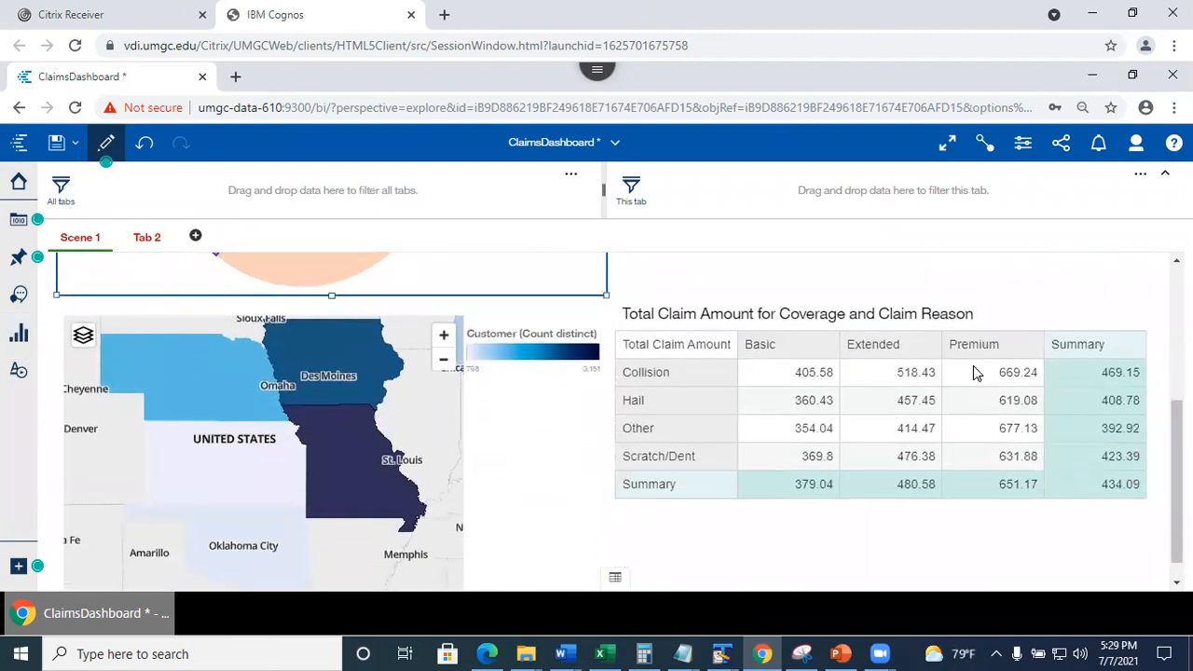
{"action": "scroll", "coordinate": [993, 372], "scroll_direction": "up", "scroll_amount": 3}
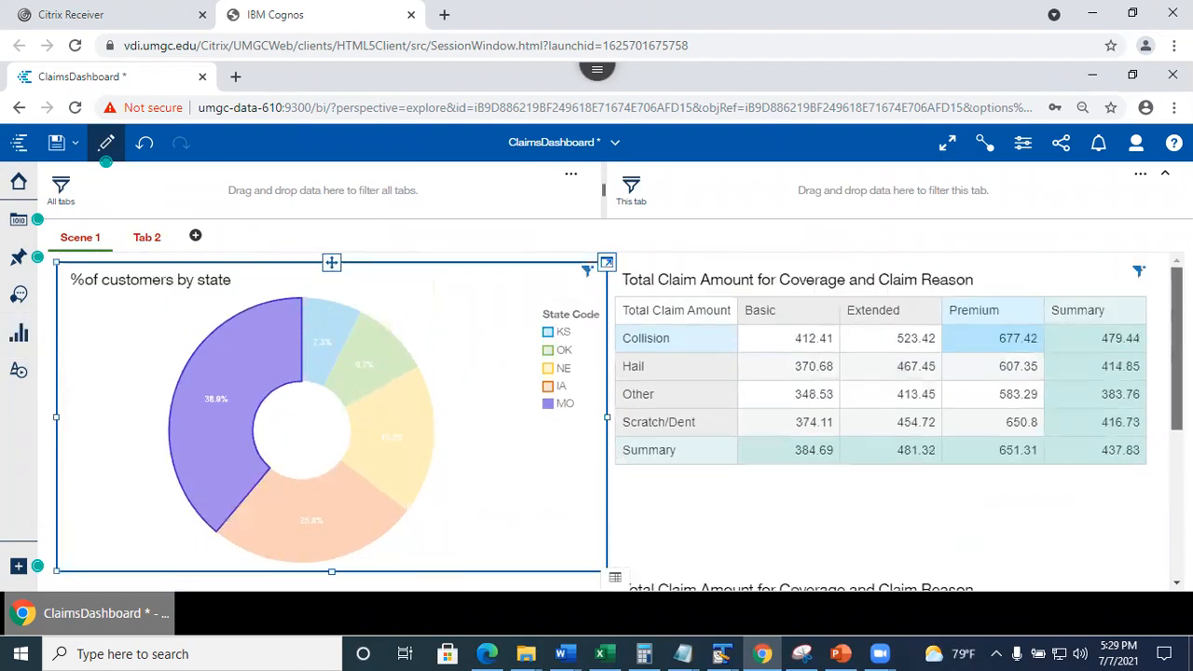
{"action": "left_click_drag", "start_coordinate": [1178, 355], "coordinate": [1177, 497]}
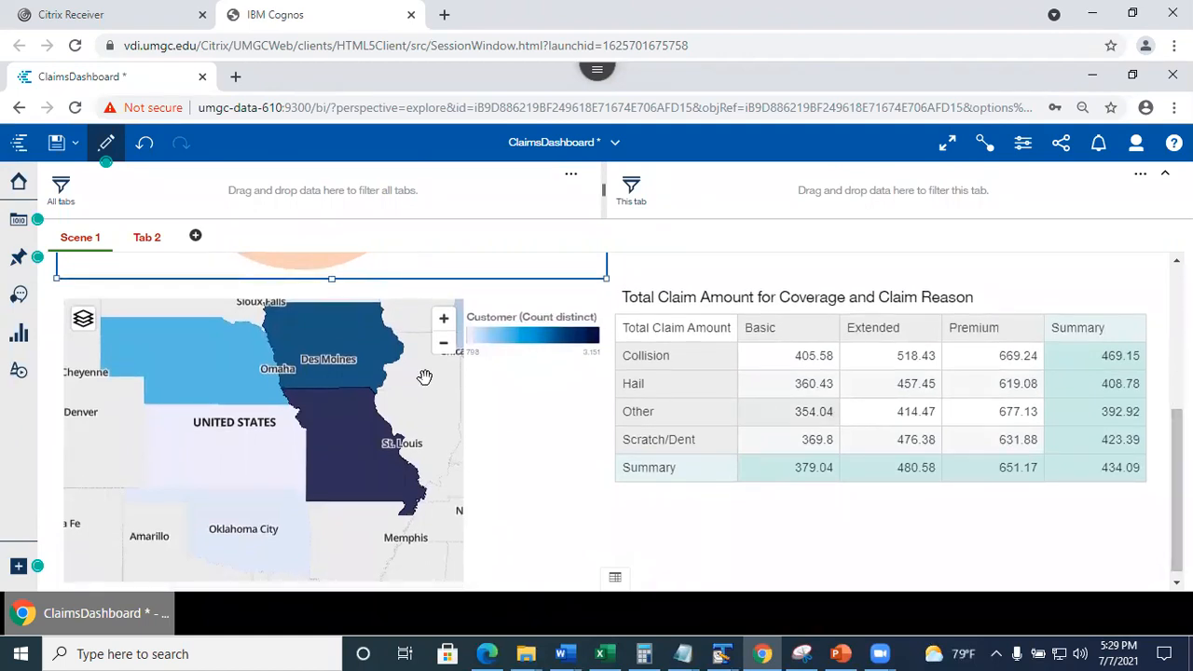
Select Nebraska on the state map to filter its linked table.
{"action": "left_click", "coordinate": [336, 450]}
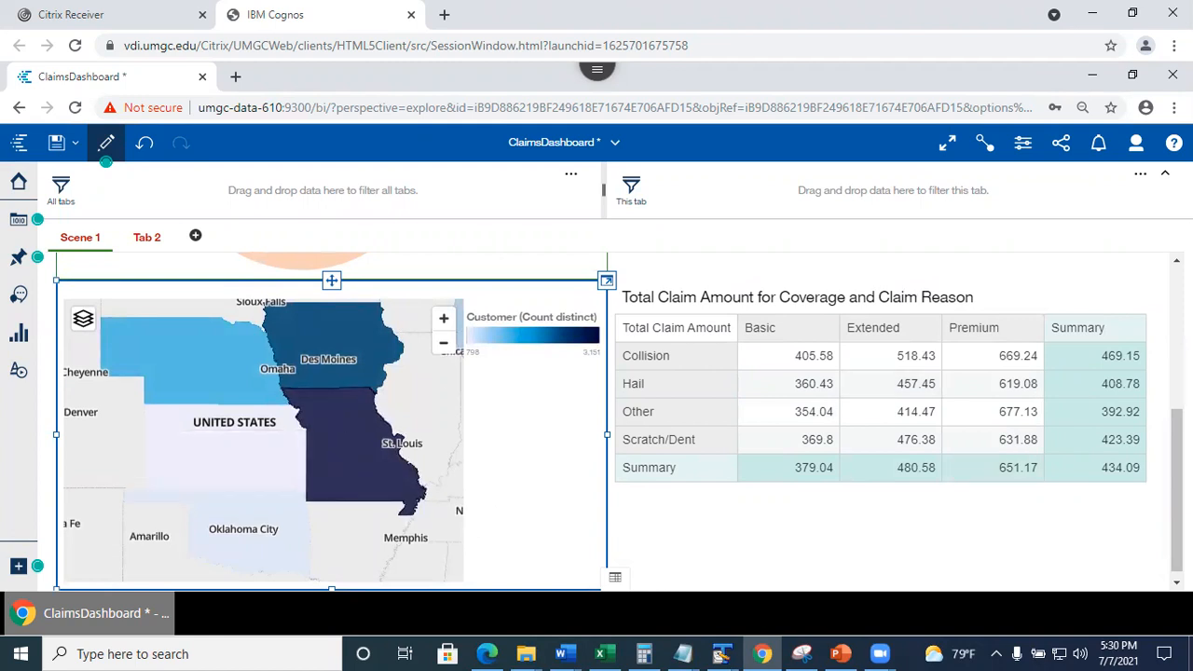
{"action": "scroll", "coordinate": [615, 419], "scroll_direction": "up", "scroll_amount": 5}
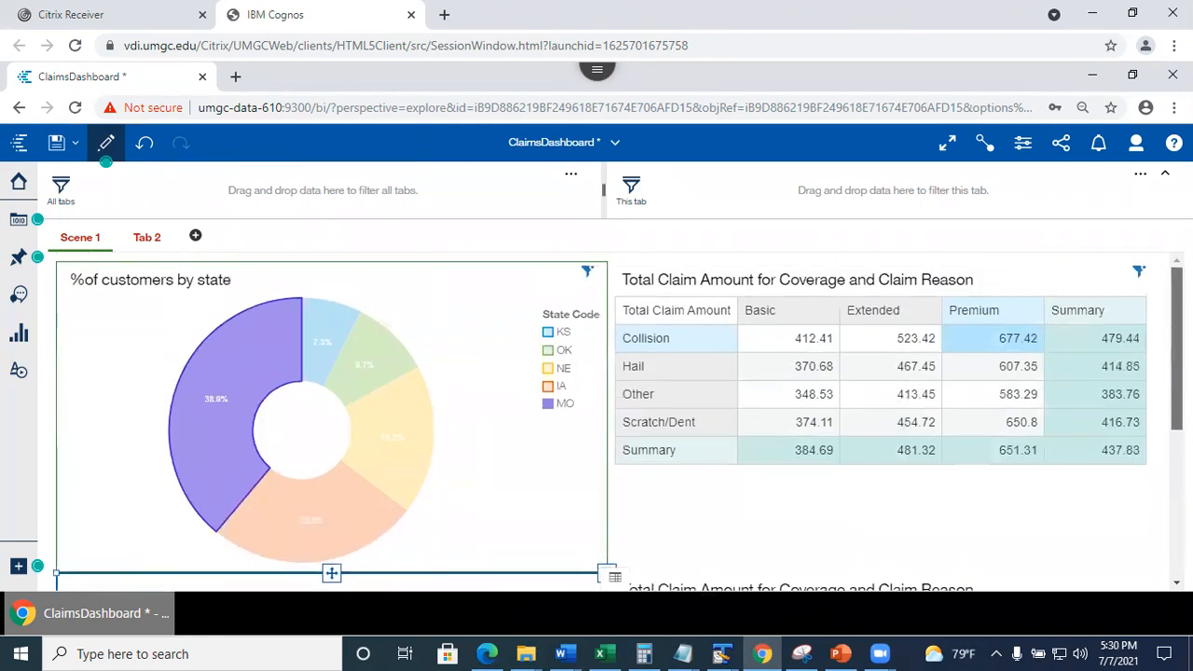
{"action": "scroll", "coordinate": [210, 397], "scroll_direction": "down", "scroll_amount": 5}
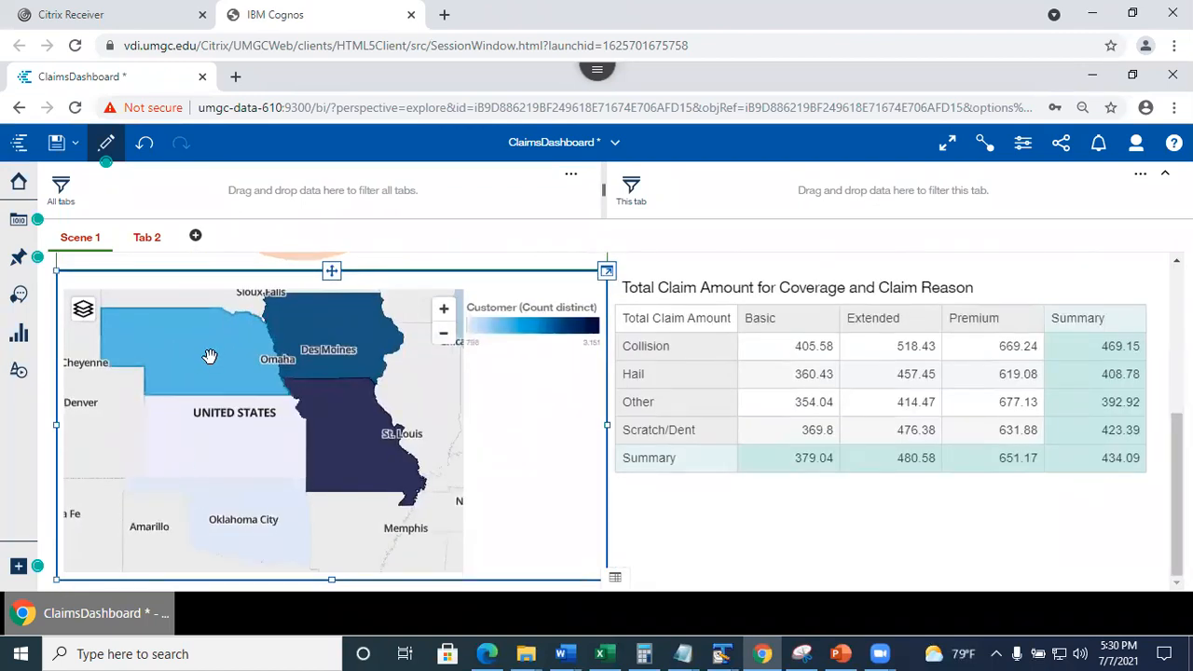
{"action": "left_click", "coordinate": [210, 356]}
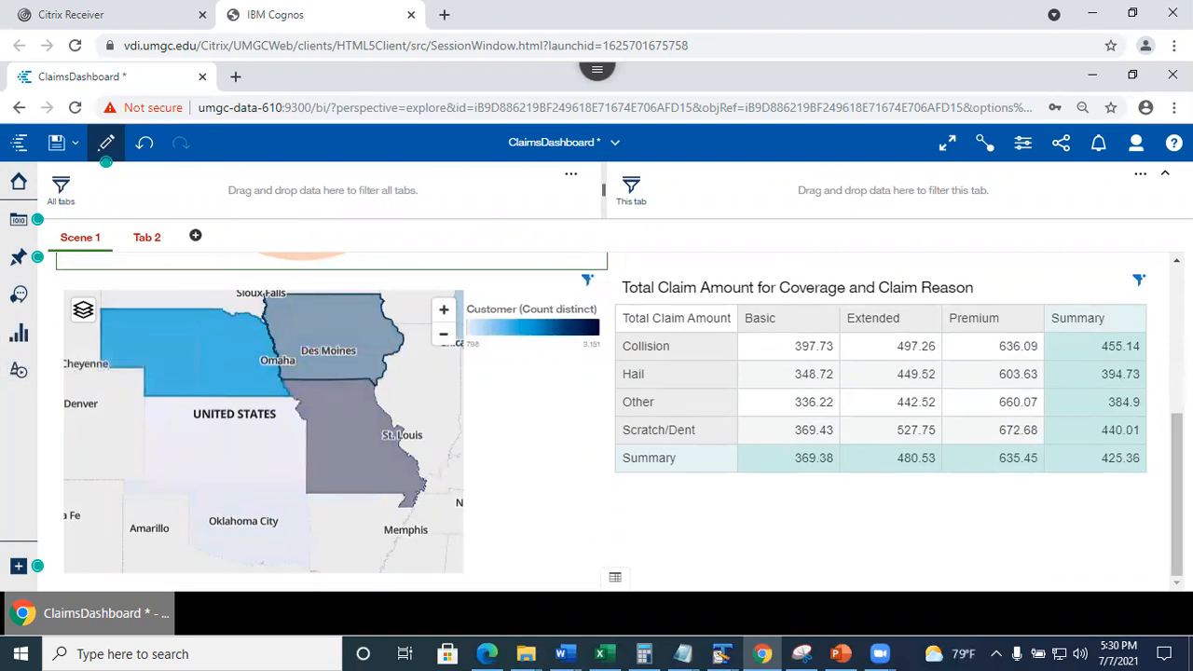
Scroll the dashboard to compare the Nebraska crosstab (Collision/Premium 636.09) with the MO-filtered upper table.
{"action": "scroll", "coordinate": [825, 317], "scroll_direction": "up", "scroll_amount": 5}
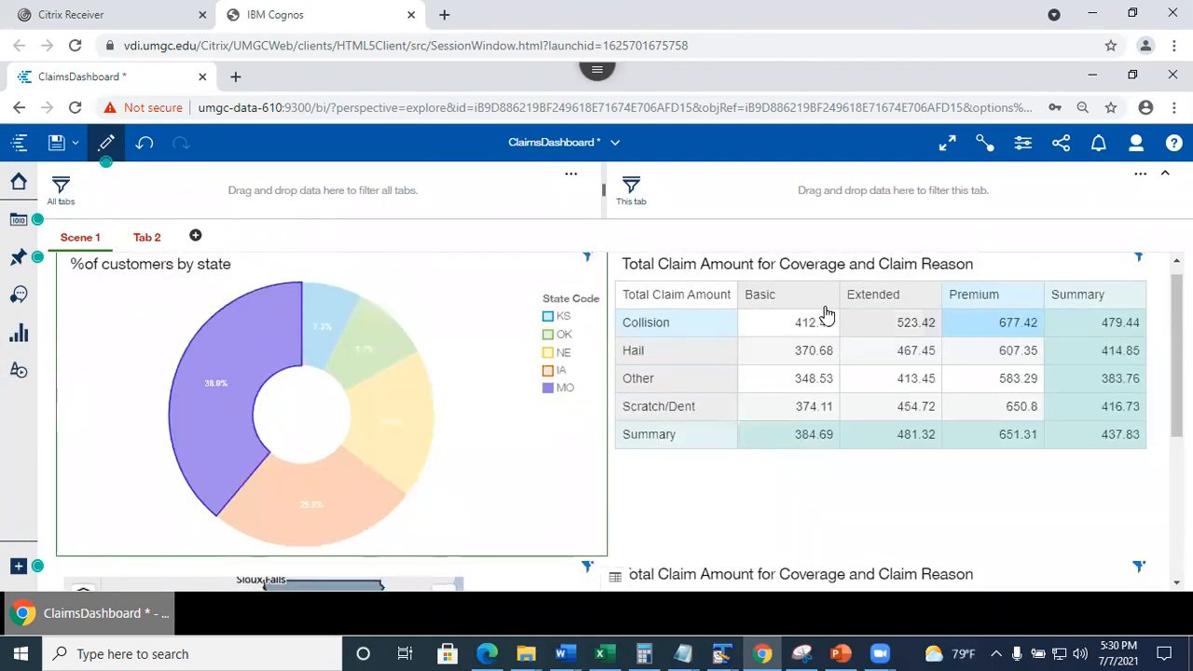
{"action": "scroll", "coordinate": [825, 317], "scroll_direction": "down", "scroll_amount": 3}
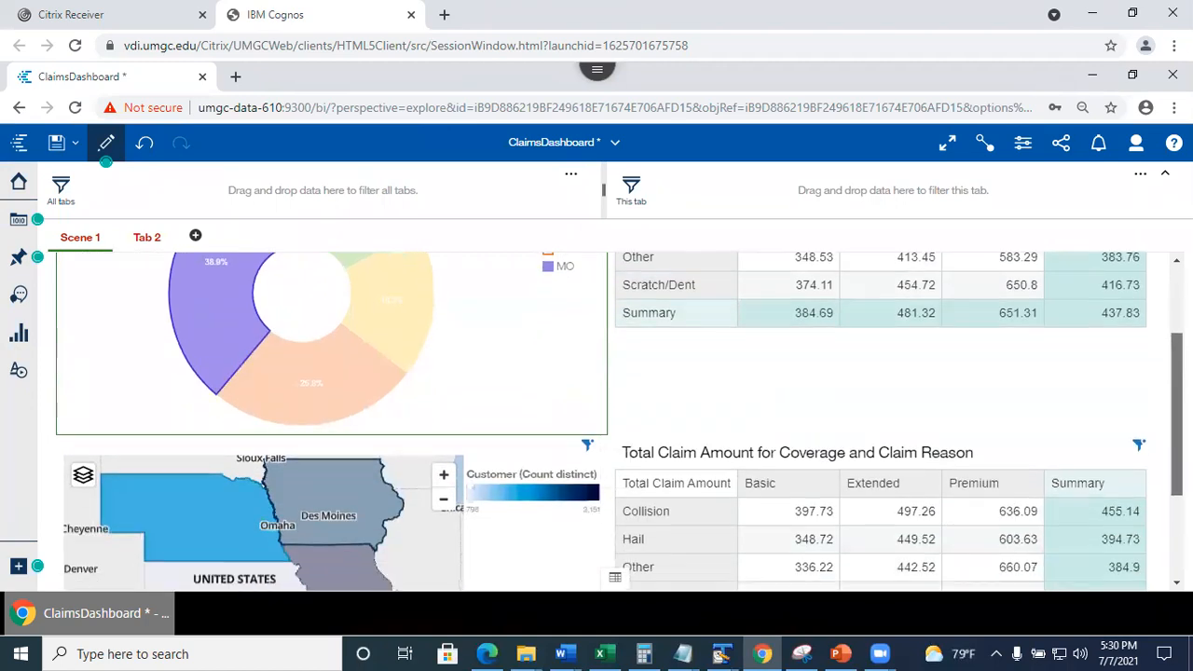
{"action": "scroll", "coordinate": [620, 422], "scroll_direction": "down", "scroll_amount": 2}
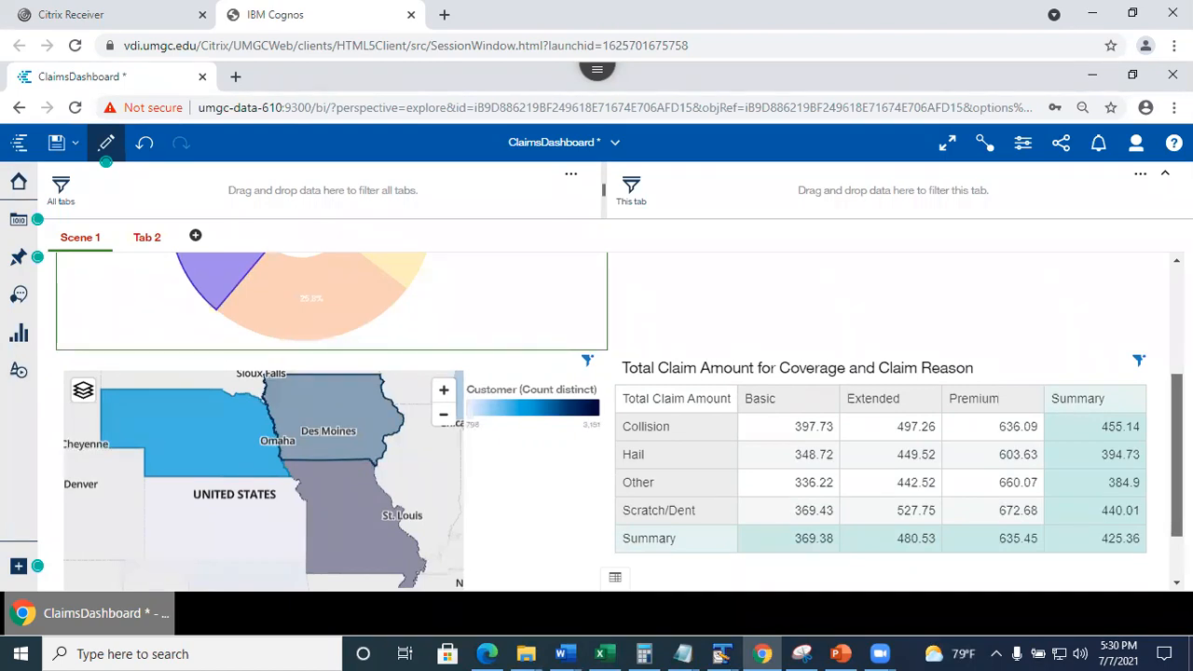
{"action": "scroll", "coordinate": [1016, 337], "scroll_direction": "up", "scroll_amount": 5}
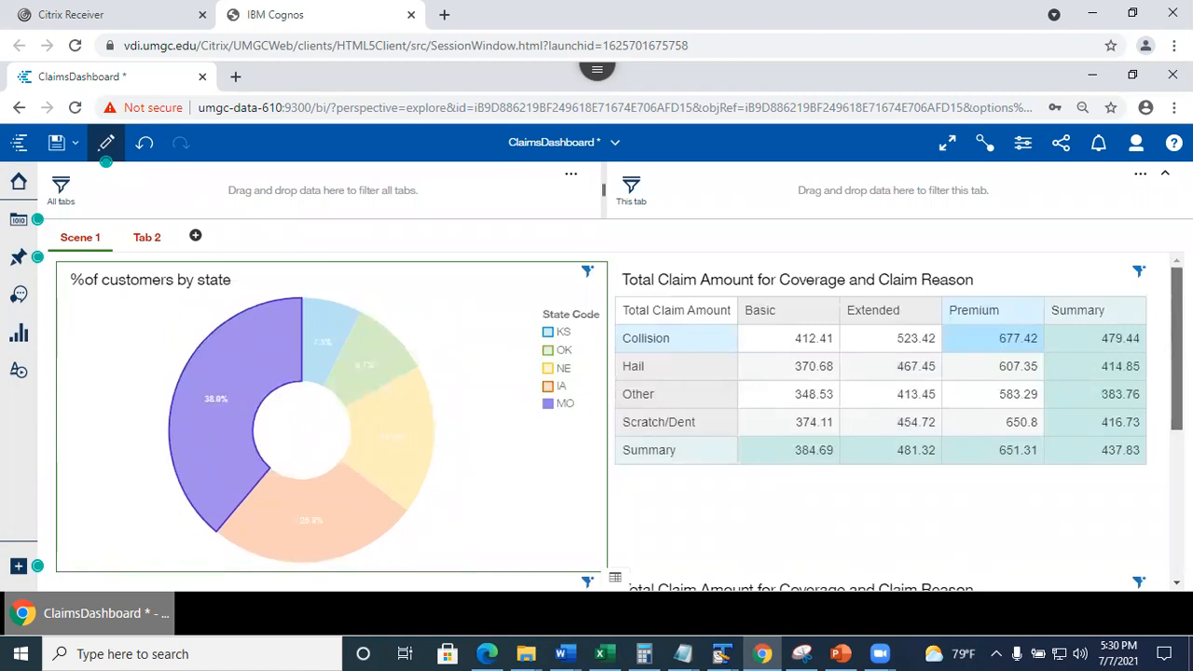
{"action": "scroll", "coordinate": [620, 422], "scroll_direction": "down", "scroll_amount": 2}
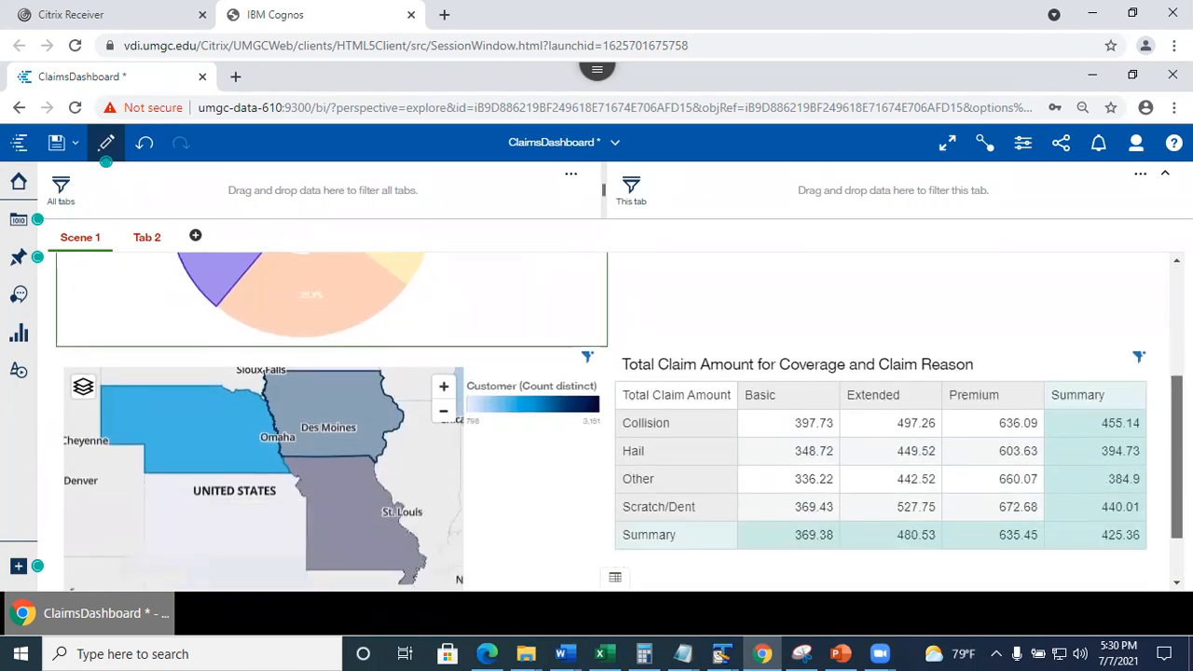
{"action": "scroll", "coordinate": [658, 426], "scroll_direction": "down", "scroll_amount": 1}
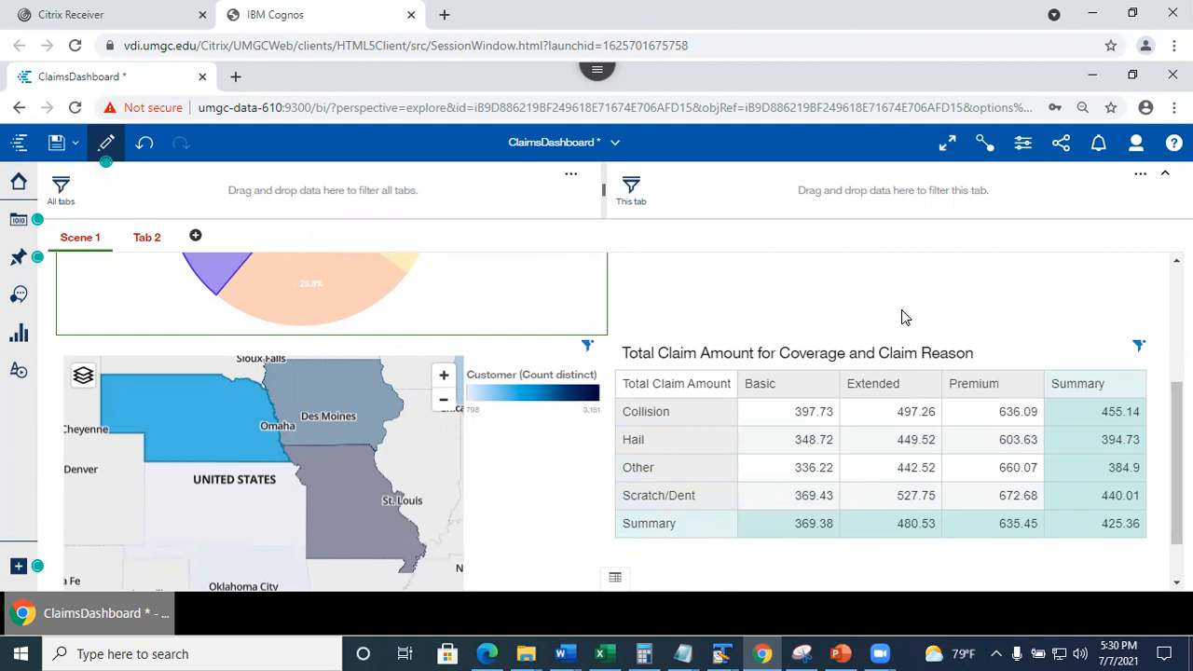
In the widget connections view, add the lower claim table to connection group 1.
{"action": "left_click", "coordinate": [985, 144]}
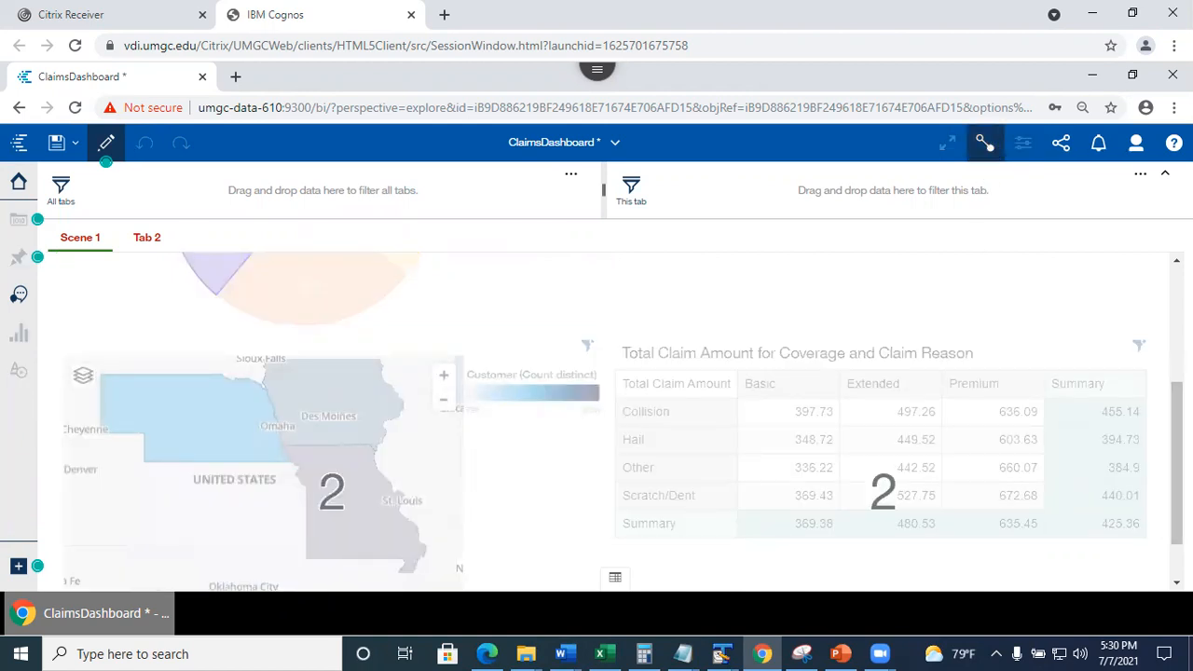
{"action": "left_click_drag", "start_coordinate": [1177, 463], "coordinate": [1177, 497]}
{"action": "left_click", "coordinate": [820, 439]}
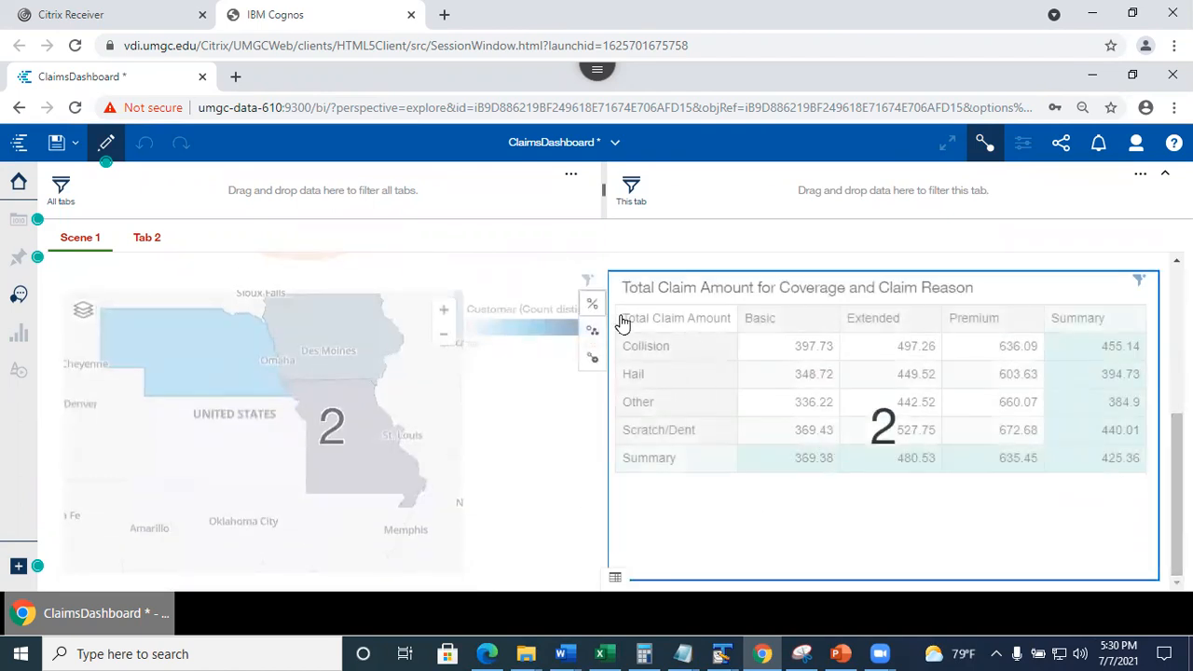
{"action": "left_click", "coordinate": [595, 338]}
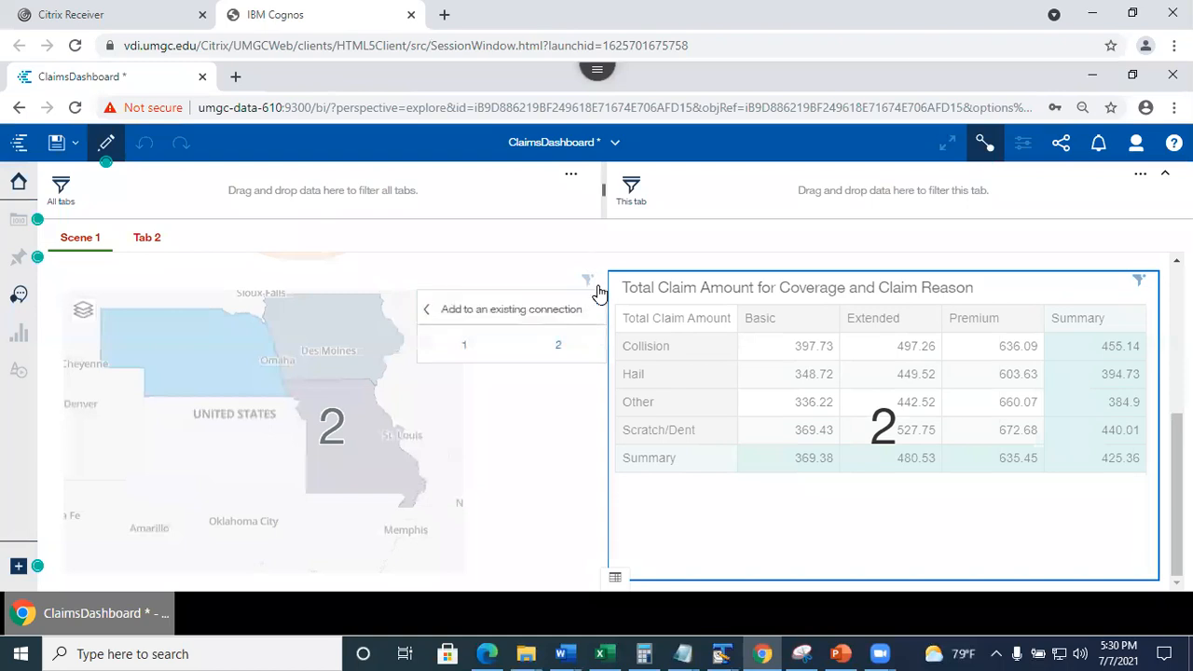
{"action": "left_click", "coordinate": [468, 347]}
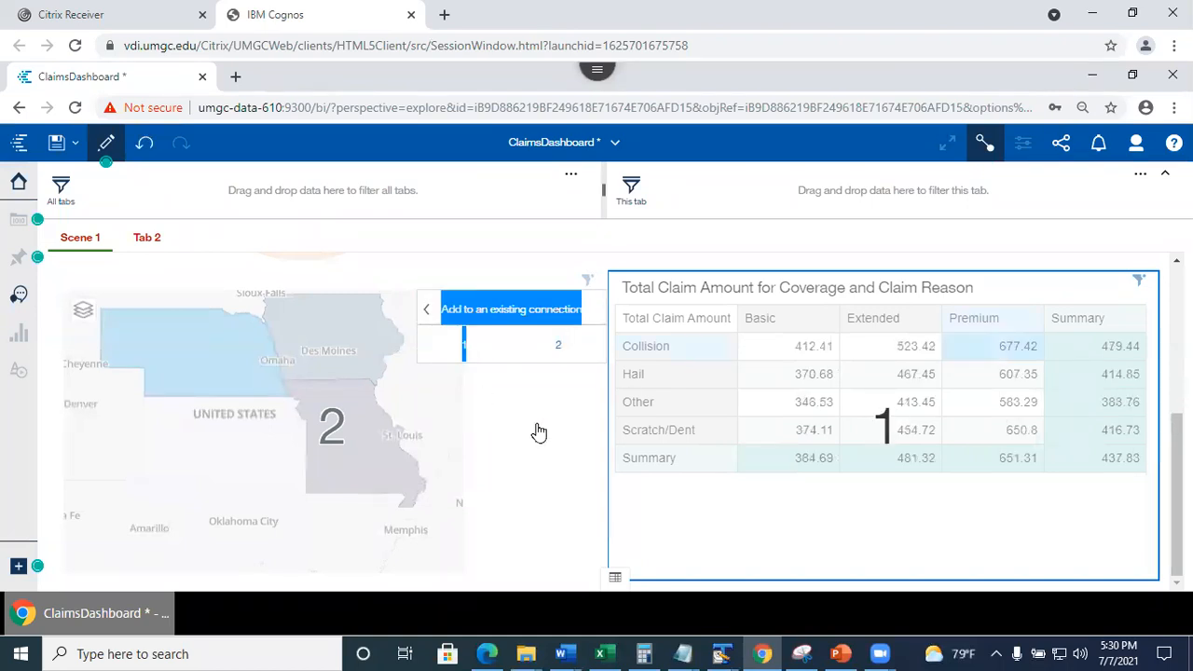
{"action": "left_click", "coordinate": [518, 455]}
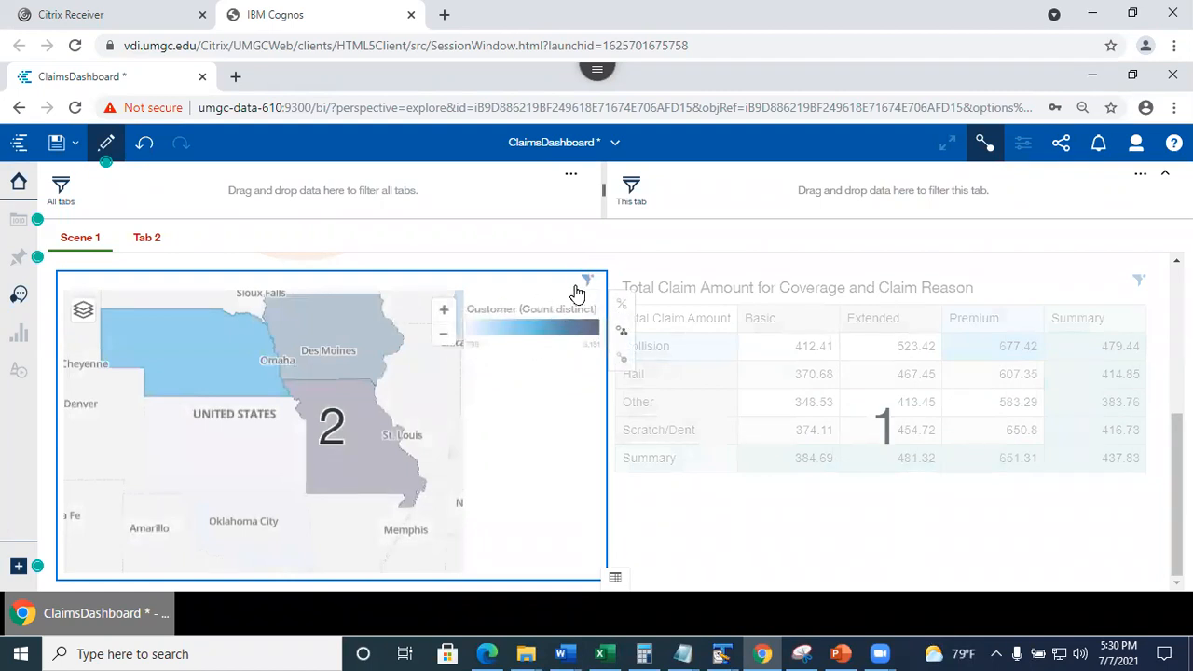
Add the state map to the existing connection group and turn off the connections view.
{"action": "left_click", "coordinate": [621, 336]}
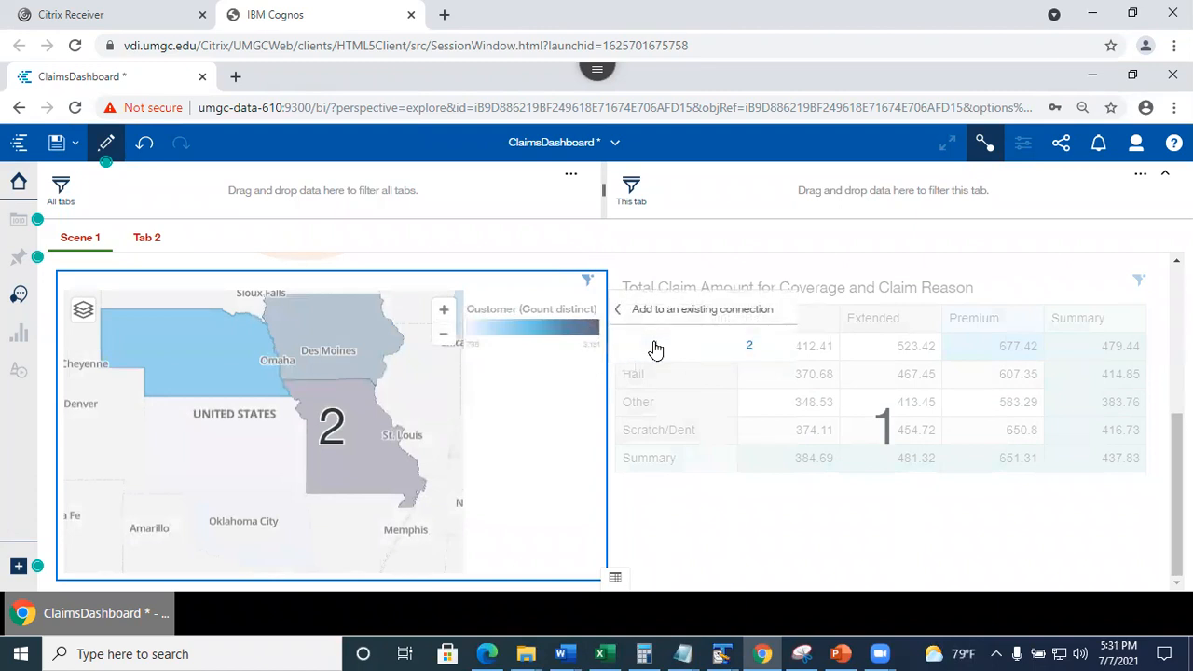
{"action": "left_click", "coordinate": [659, 348]}
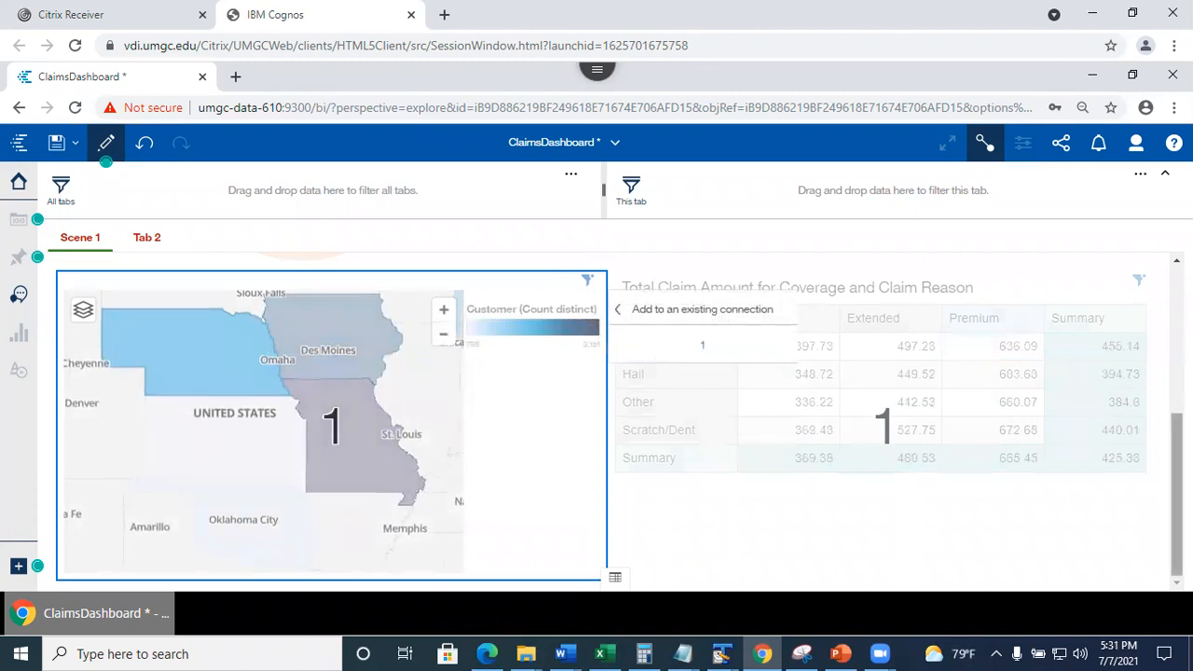
{"action": "scroll", "coordinate": [661, 346], "scroll_direction": "up", "scroll_amount": 3}
{"action": "scroll", "coordinate": [612, 421], "scroll_direction": "up", "scroll_amount": 1}
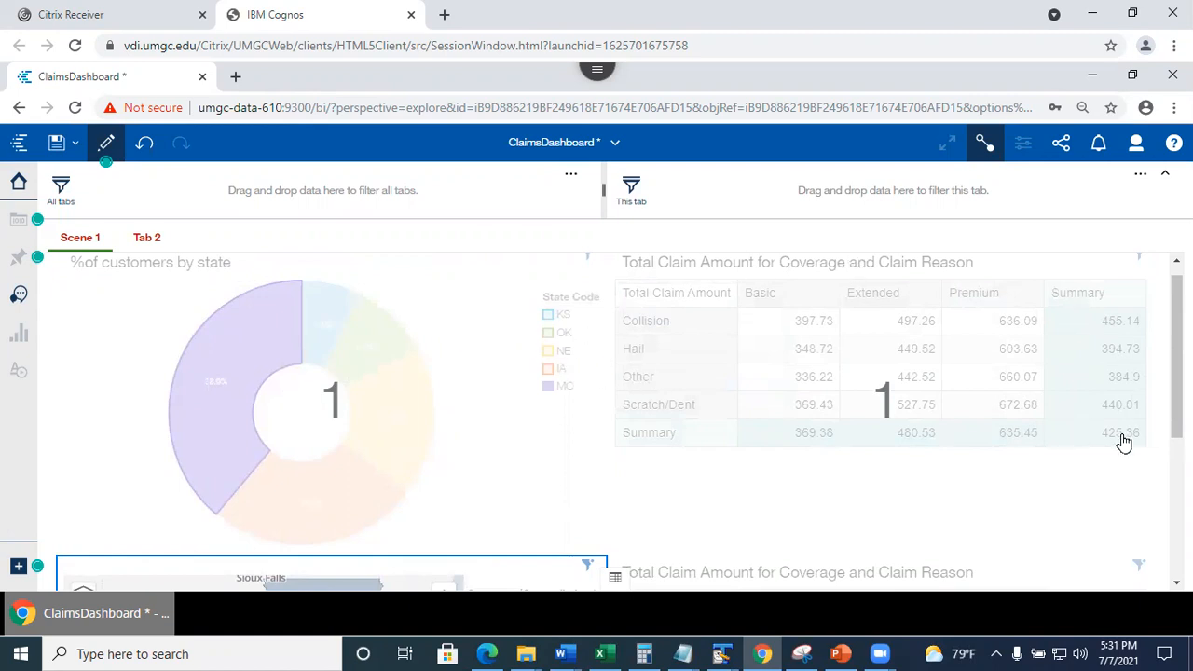
{"action": "scroll", "coordinate": [606, 419], "scroll_direction": "down", "scroll_amount": 3}
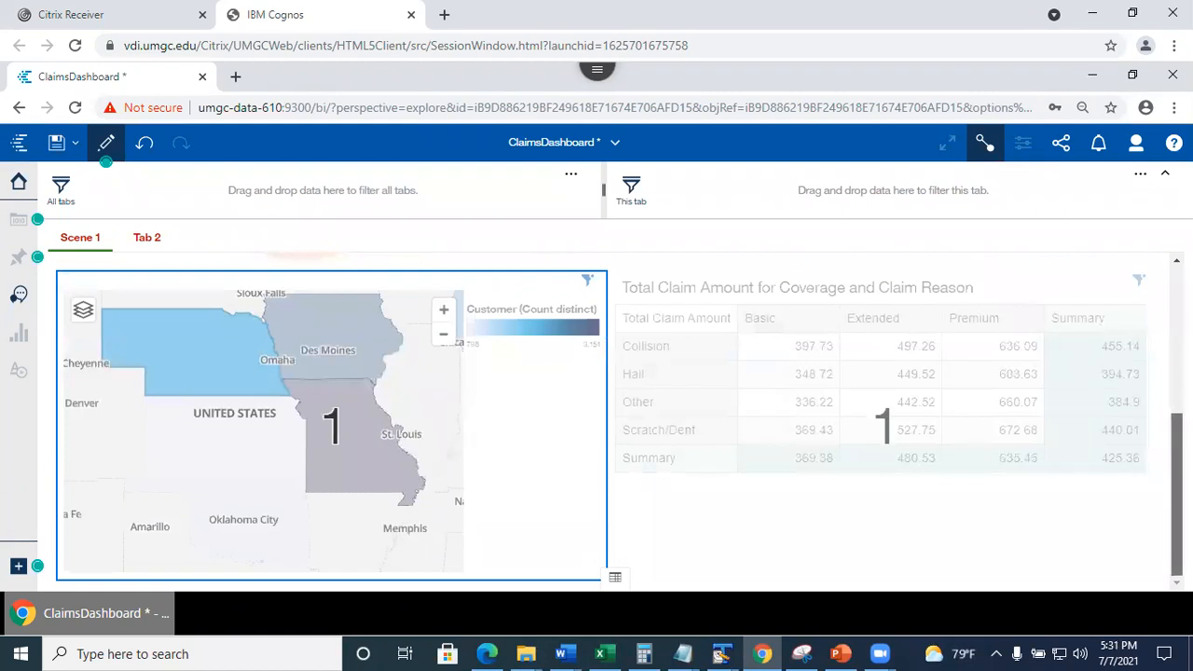
{"action": "scroll", "coordinate": [606, 420], "scroll_direction": "up", "scroll_amount": 3}
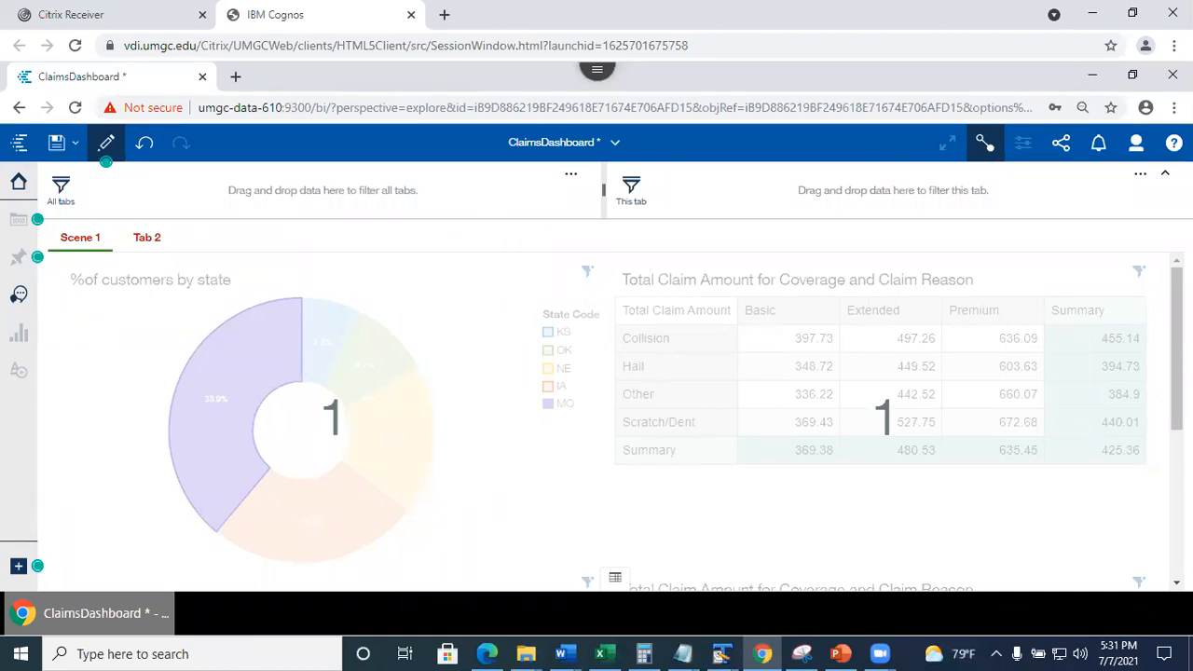
{"action": "scroll", "coordinate": [1178, 349], "scroll_direction": "down", "scroll_amount": 5}
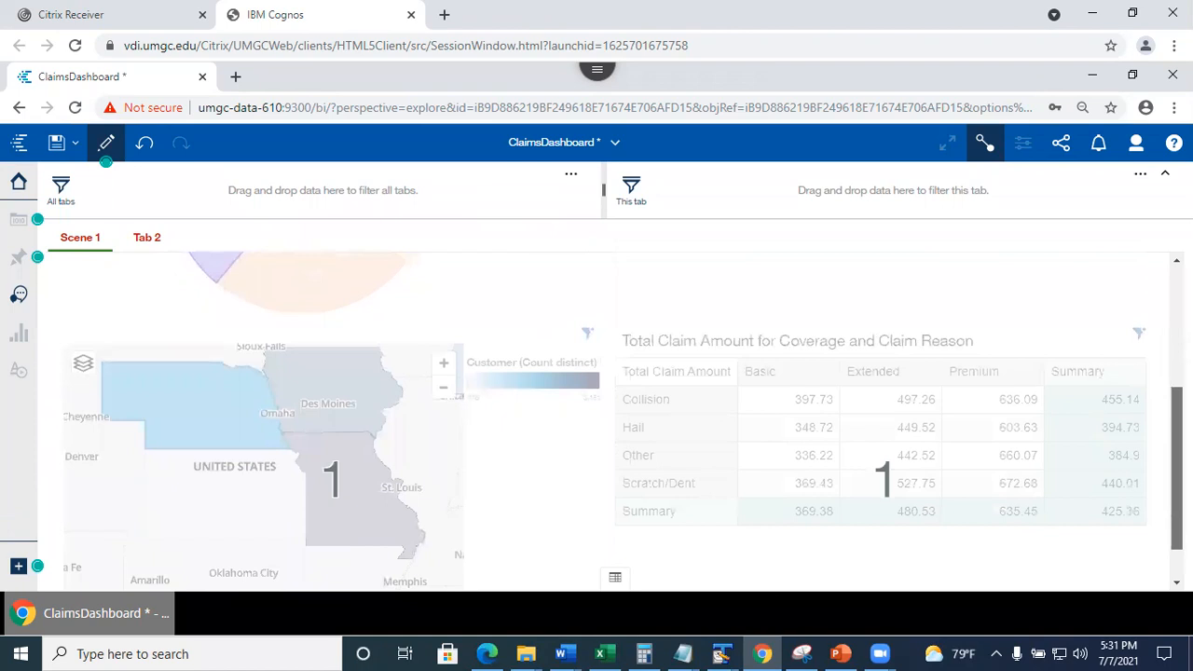
{"action": "scroll", "coordinate": [615, 419], "scroll_direction": "up", "scroll_amount": 5}
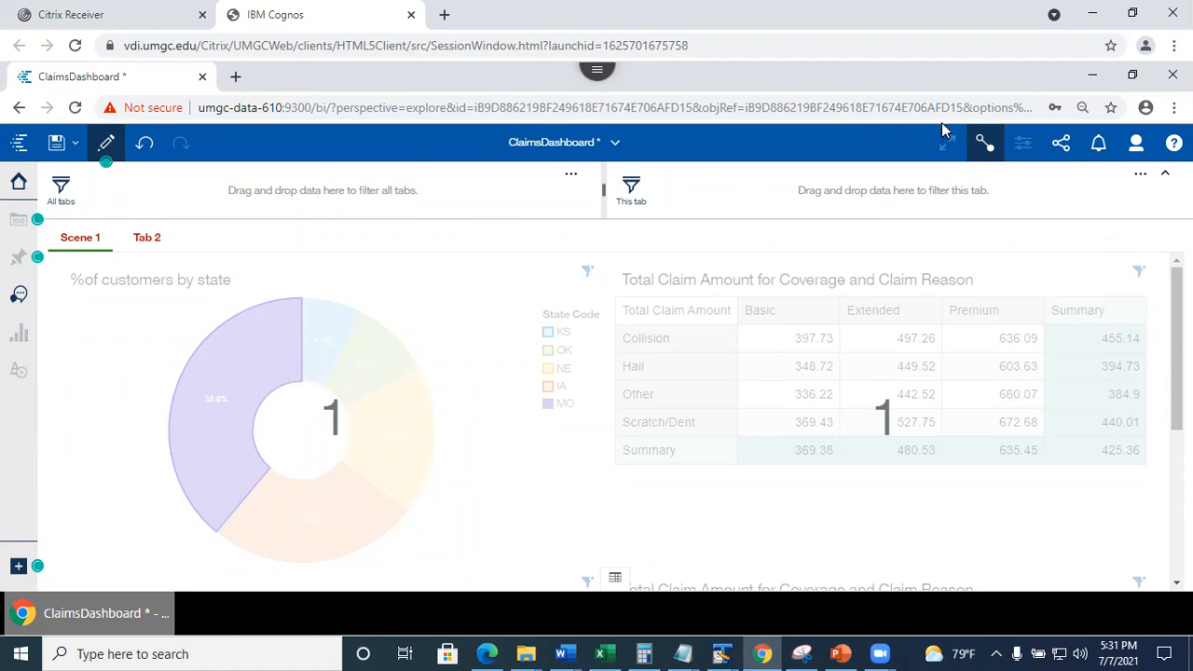
{"action": "left_click", "coordinate": [985, 142]}
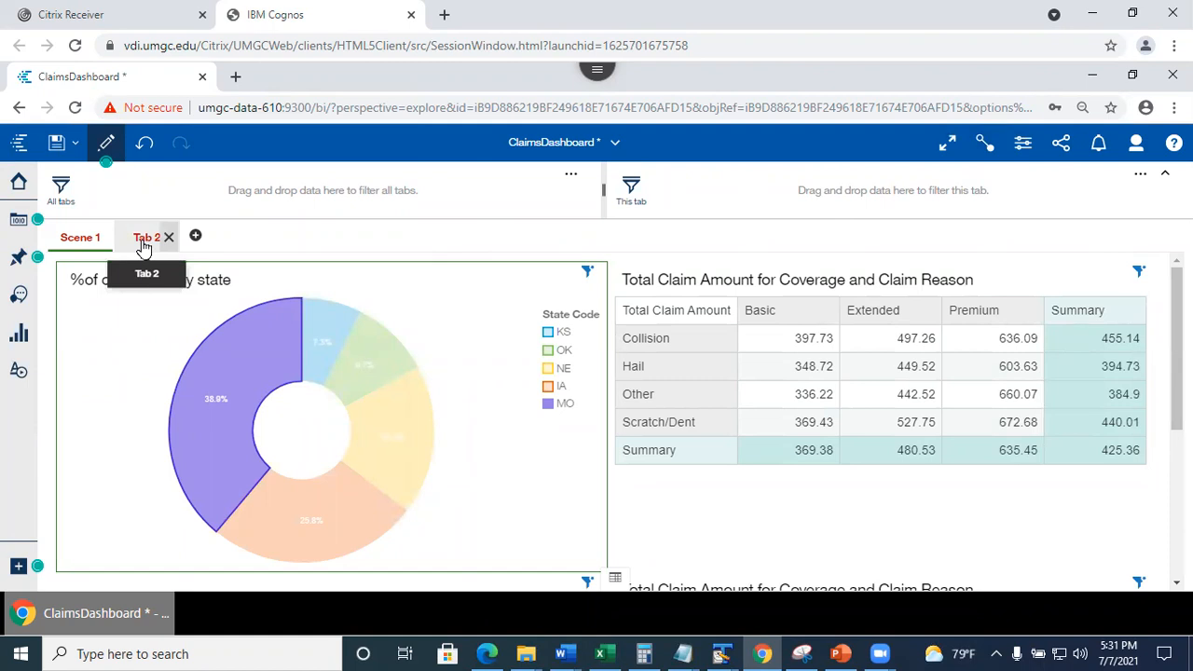
On Tab 2, drop the State field onto the canvas and convert the resulting map into a table.
{"action": "left_click", "coordinate": [143, 244]}
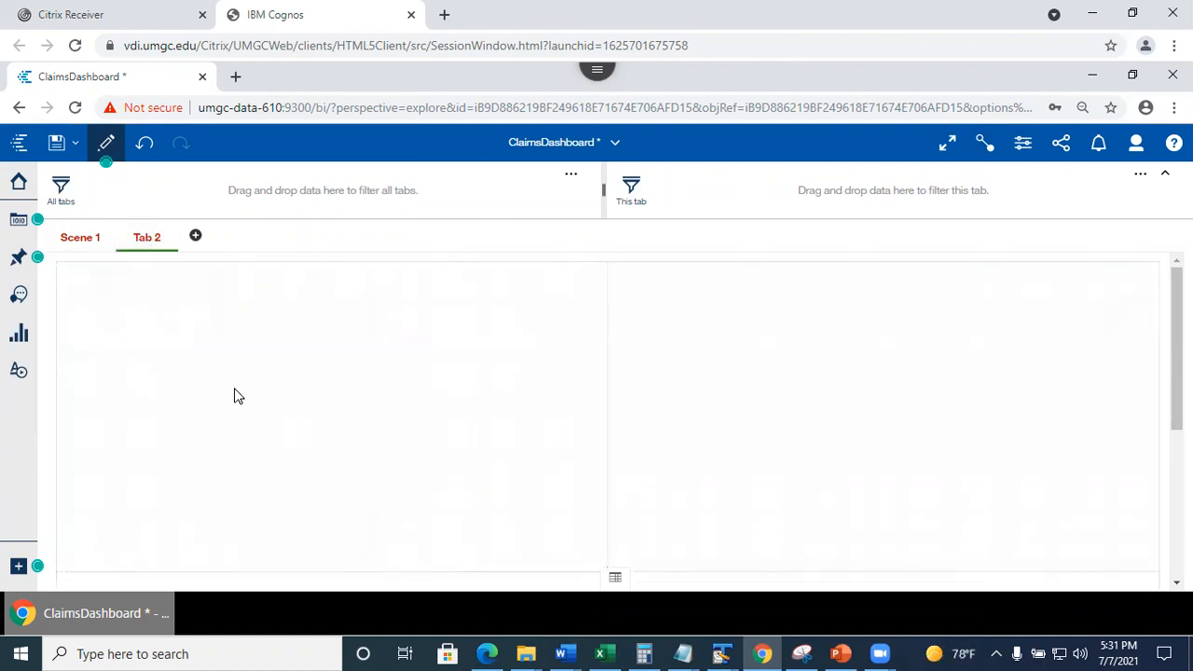
{"action": "left_click", "coordinate": [20, 334]}
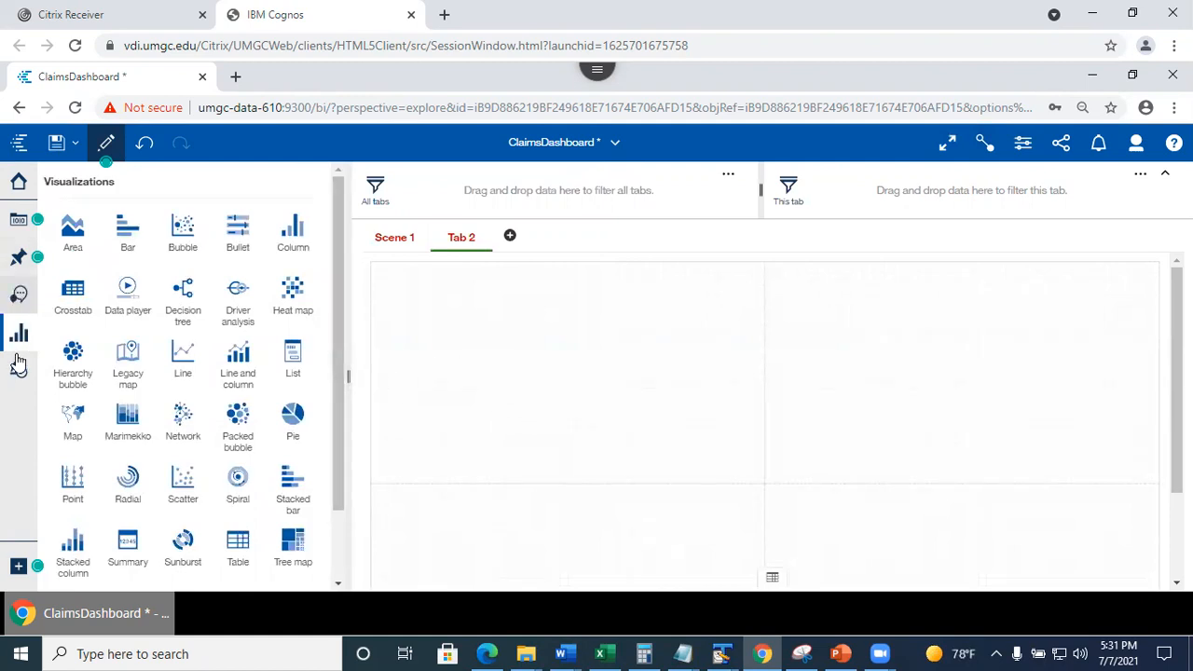
{"action": "left_click", "coordinate": [20, 219]}
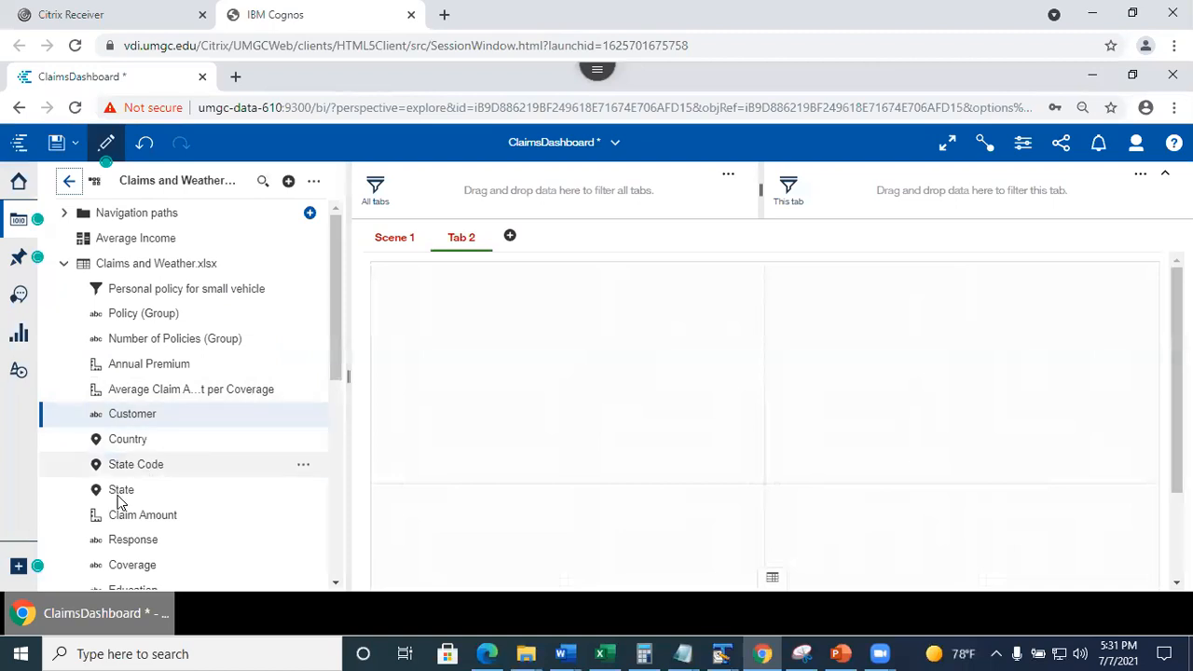
{"action": "left_click_drag", "start_coordinate": [121, 489], "coordinate": [562, 380]}
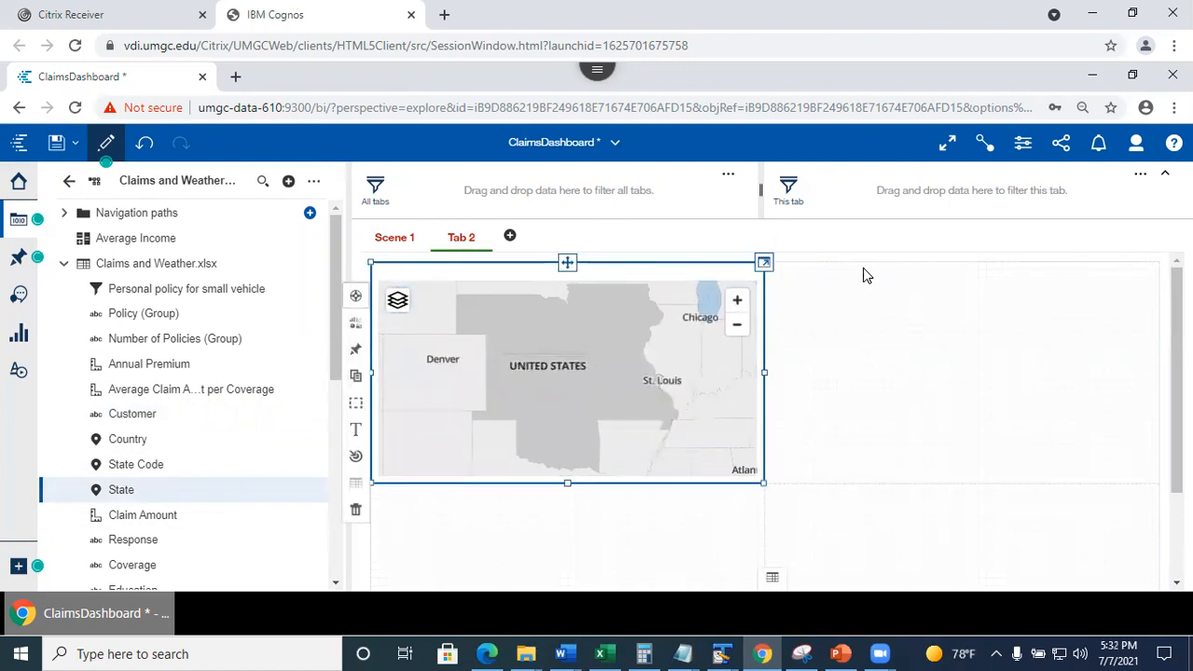
{"action": "left_click", "coordinate": [763, 265]}
{"action": "left_click", "coordinate": [770, 222]}
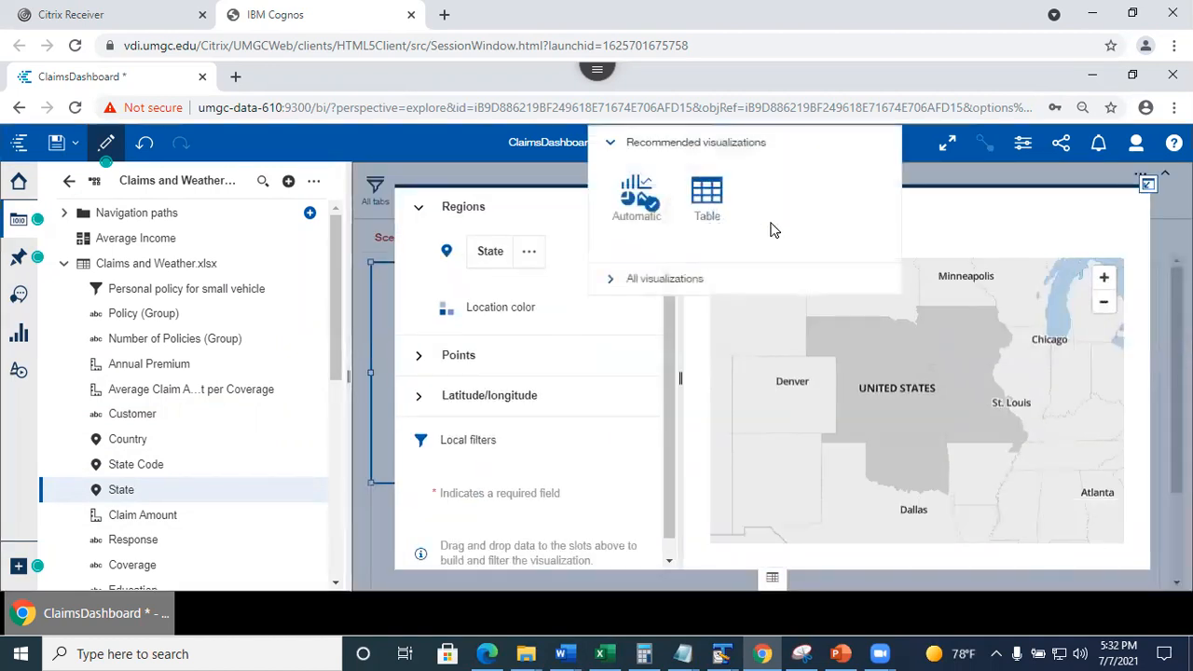
{"action": "left_click", "coordinate": [708, 194]}
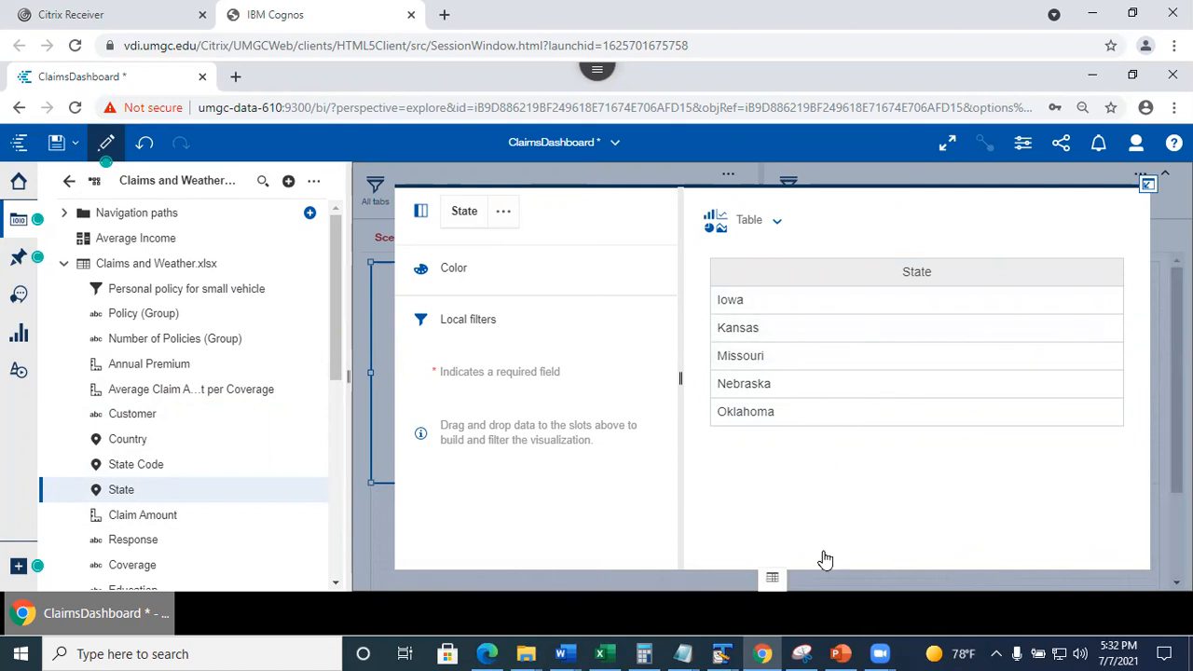
{"action": "left_click", "coordinate": [1150, 184]}
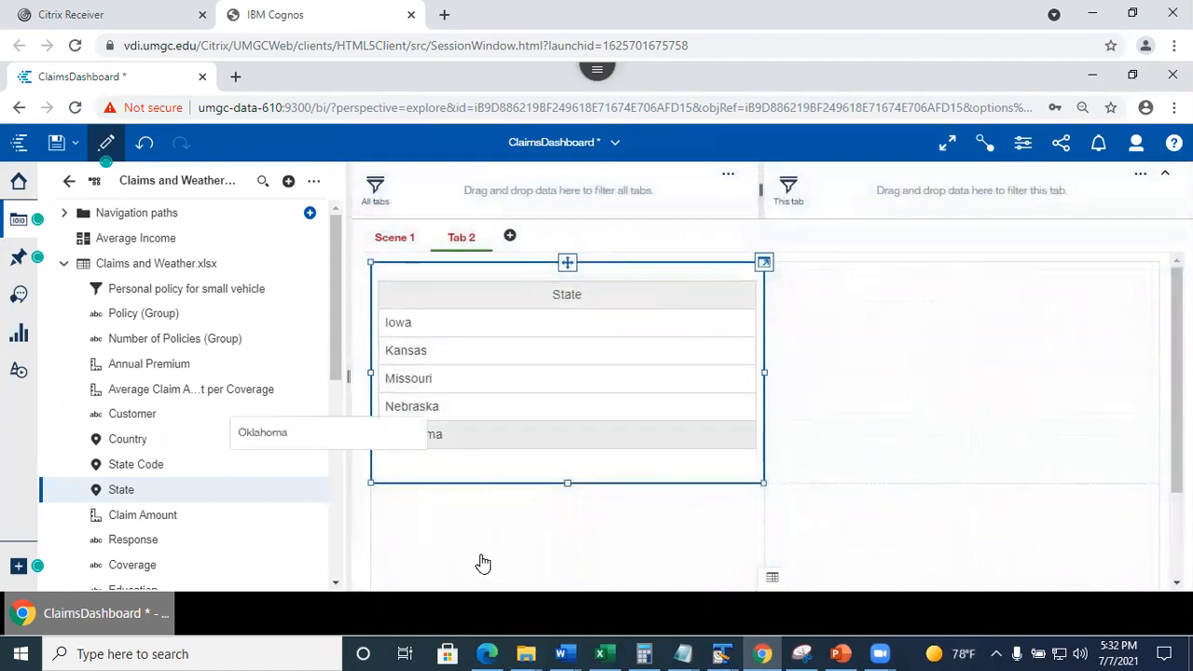
{"action": "left_click", "coordinate": [1005, 383]}
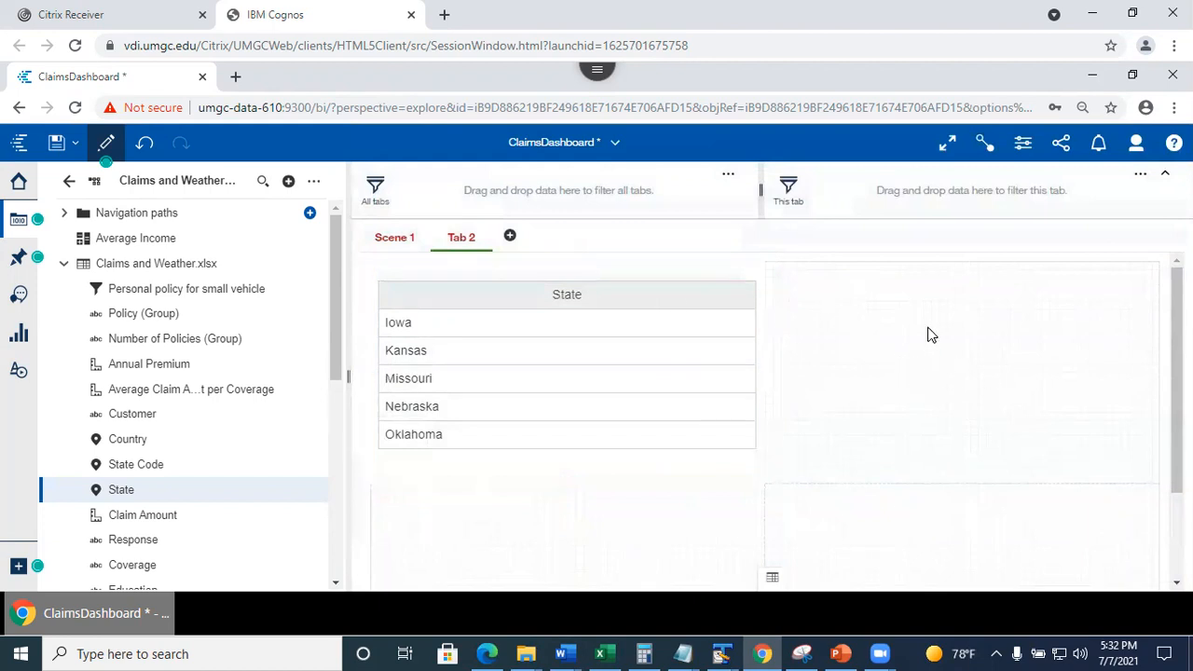
Place the pinned Total Claim Amount crosstab on Tab 2.
{"action": "left_click", "coordinate": [18, 261]}
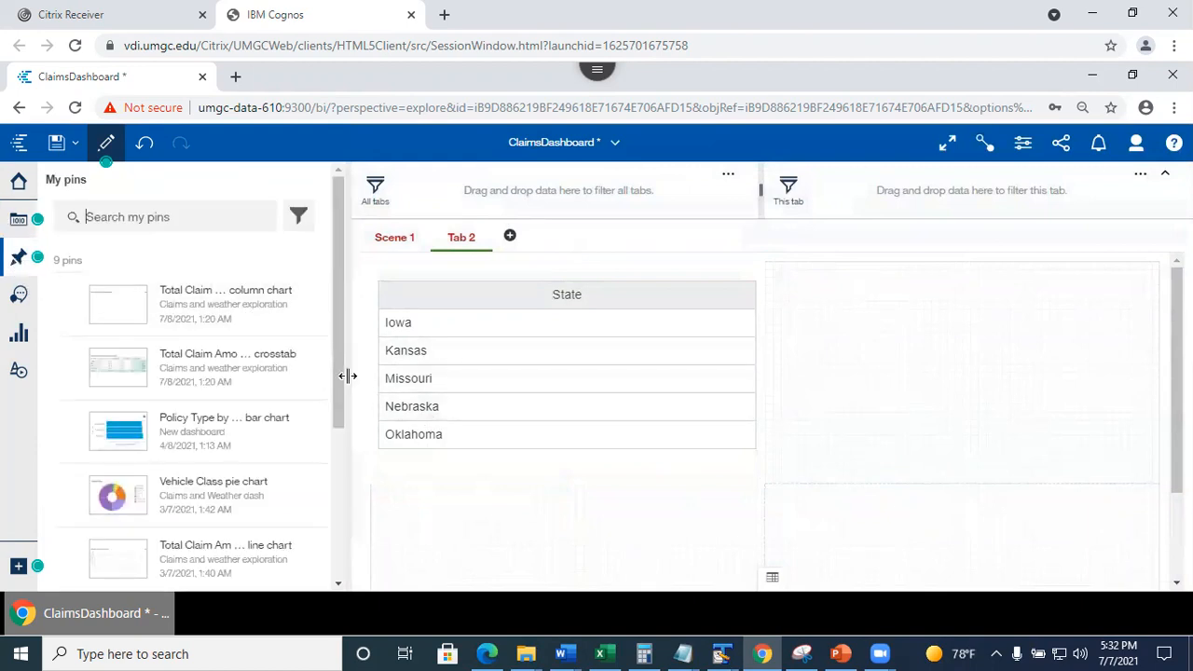
{"action": "left_click_drag", "start_coordinate": [121, 365], "coordinate": [959, 366]}
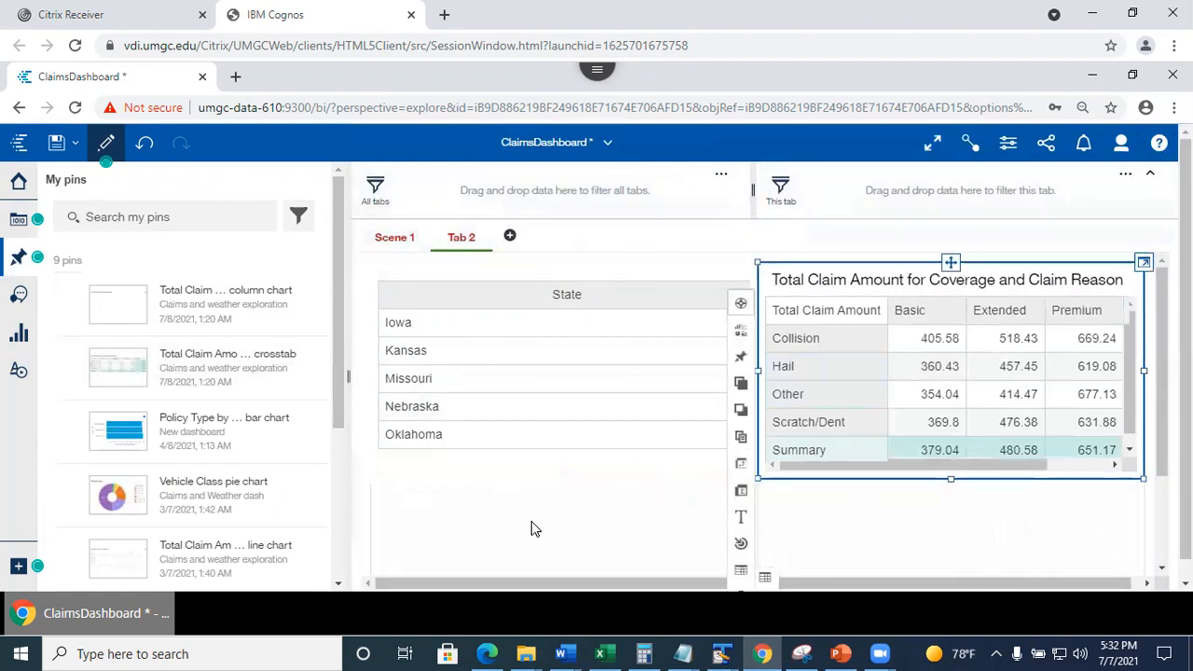
{"action": "left_click", "coordinate": [944, 520]}
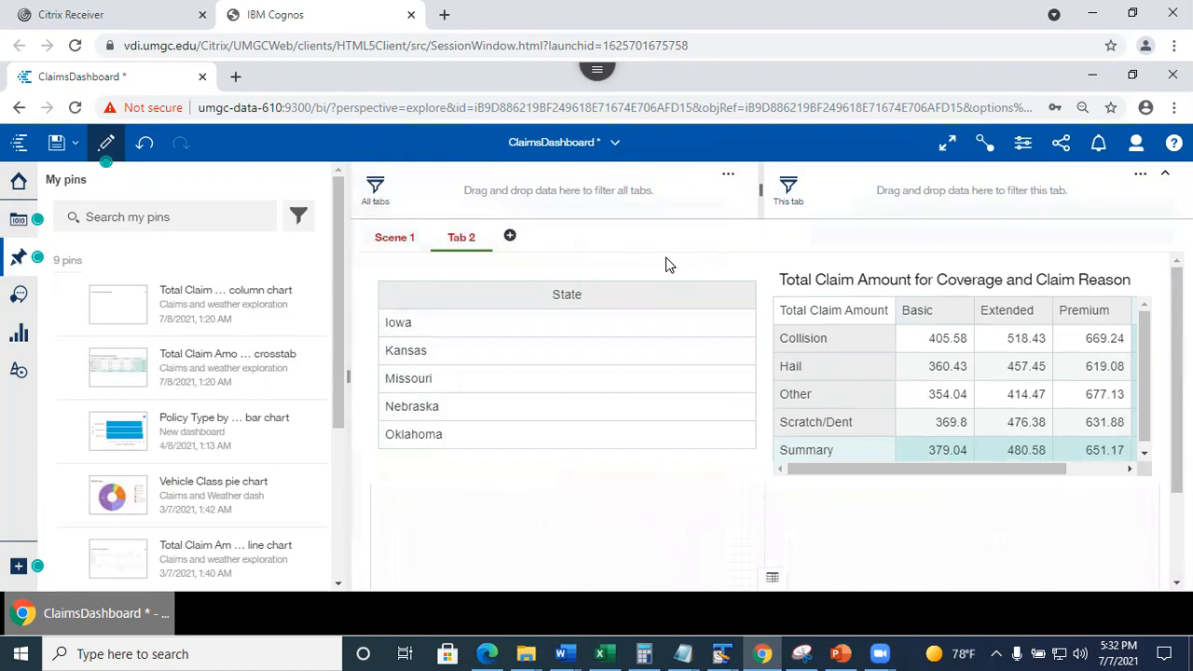
On Scene 1, remove the State Code NE filter from the pie chart.
{"action": "left_click", "coordinate": [386, 240]}
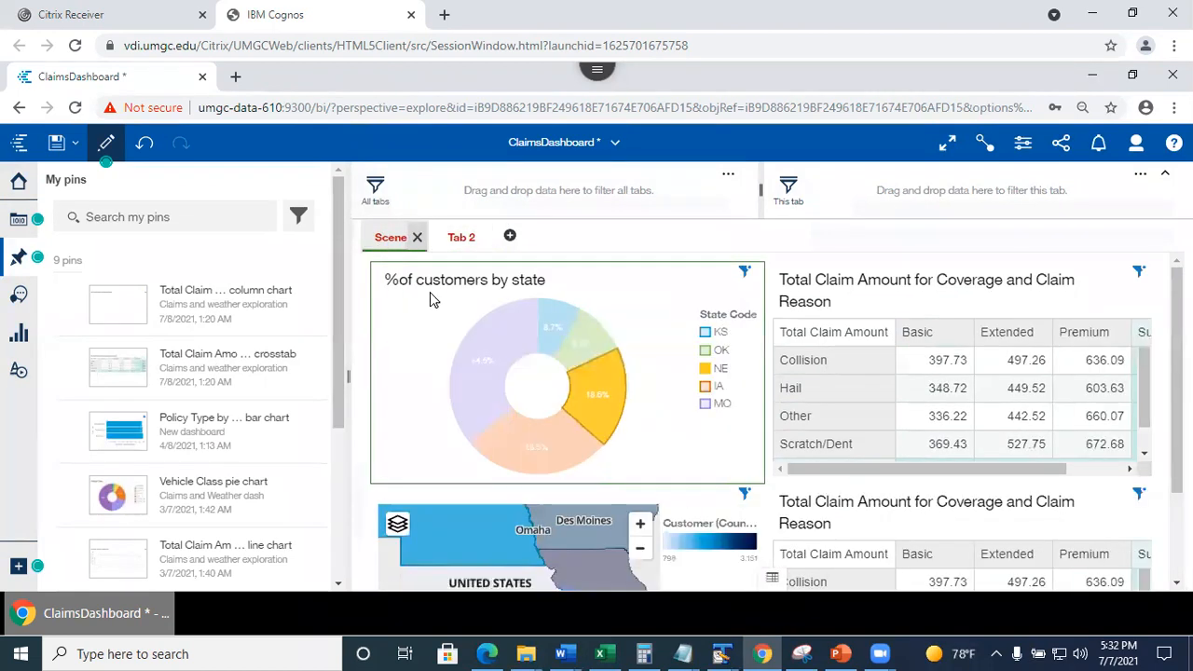
{"action": "left_click", "coordinate": [746, 271]}
{"action": "left_click", "coordinate": [812, 249]}
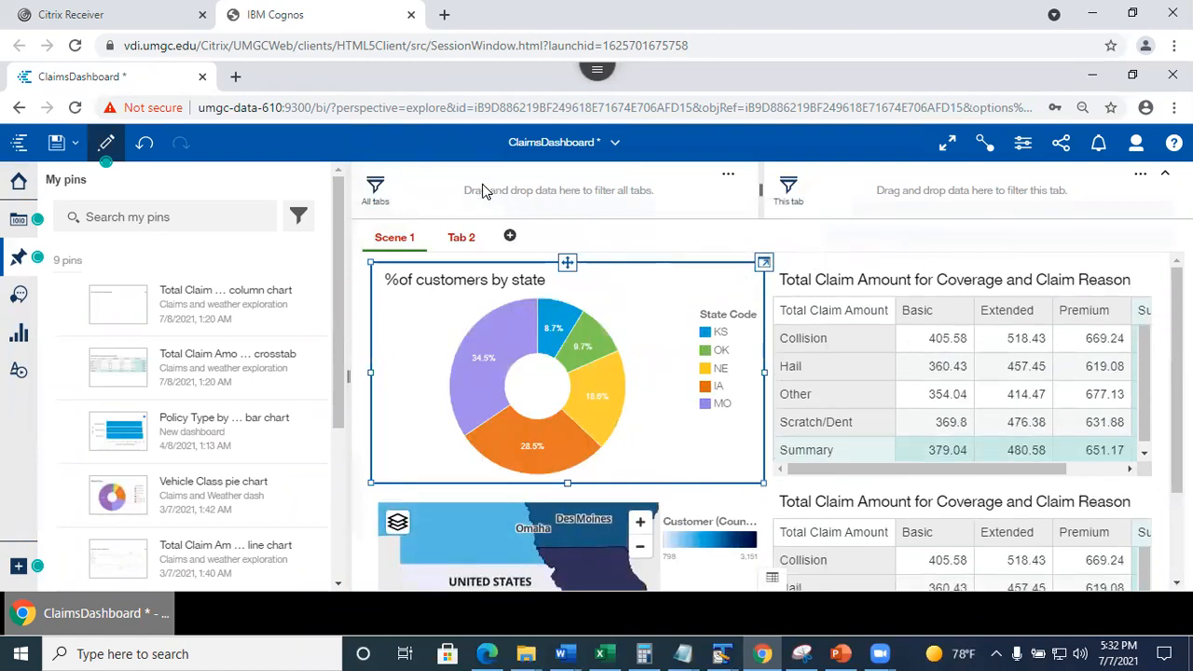
{"action": "left_click", "coordinate": [14, 260]}
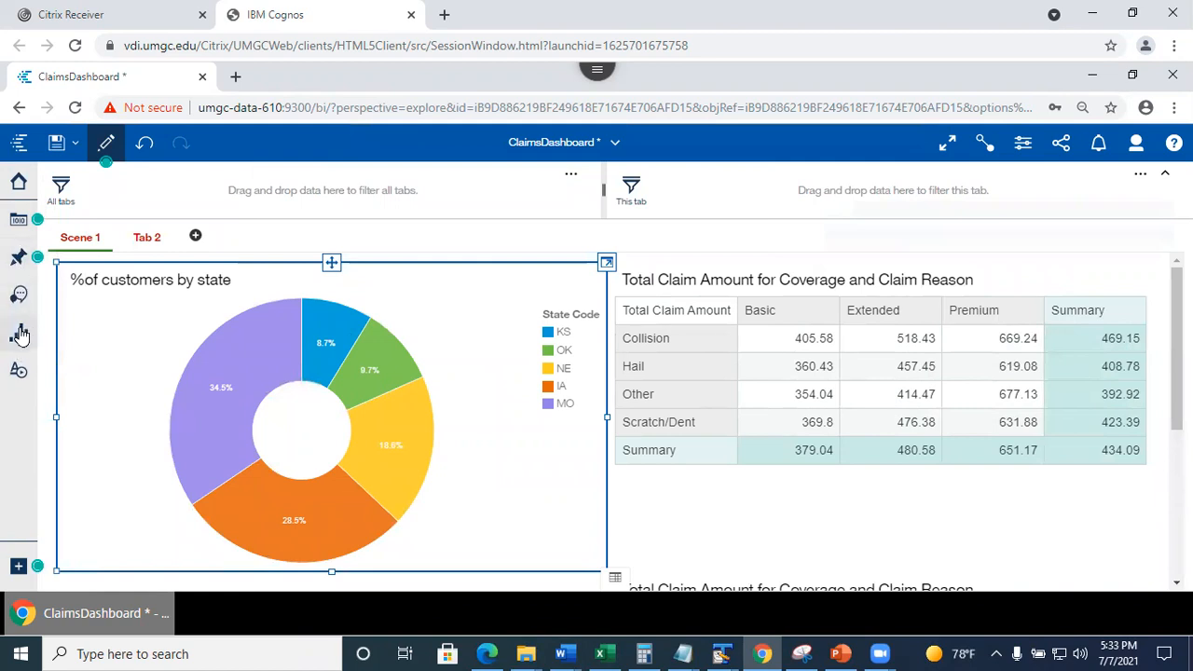
{"action": "left_click", "coordinate": [21, 335]}
{"action": "left_click", "coordinate": [21, 336]}
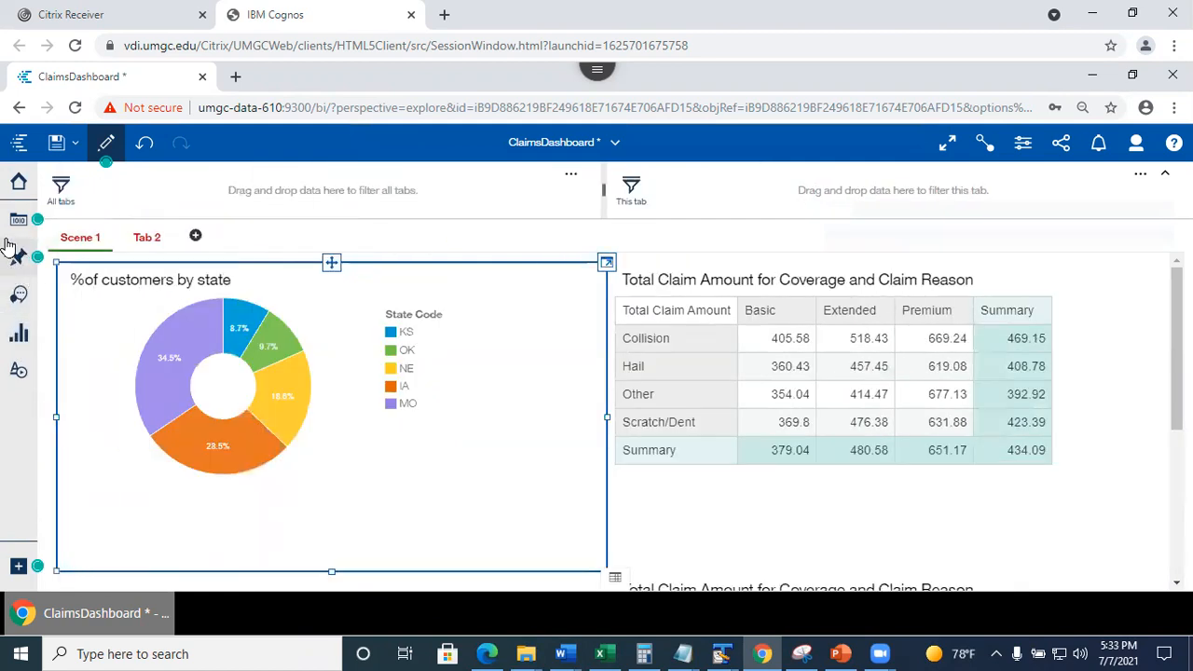
{"action": "left_click", "coordinate": [15, 231]}
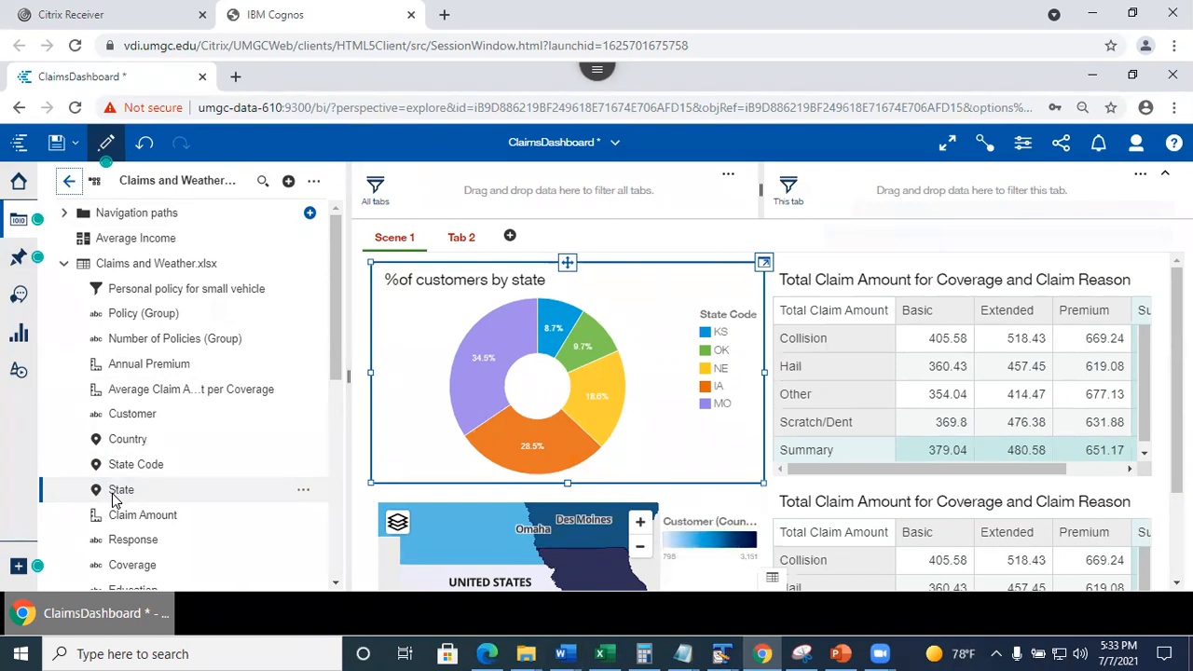
{"action": "left_click_drag", "start_coordinate": [114, 496], "coordinate": [546, 184]}
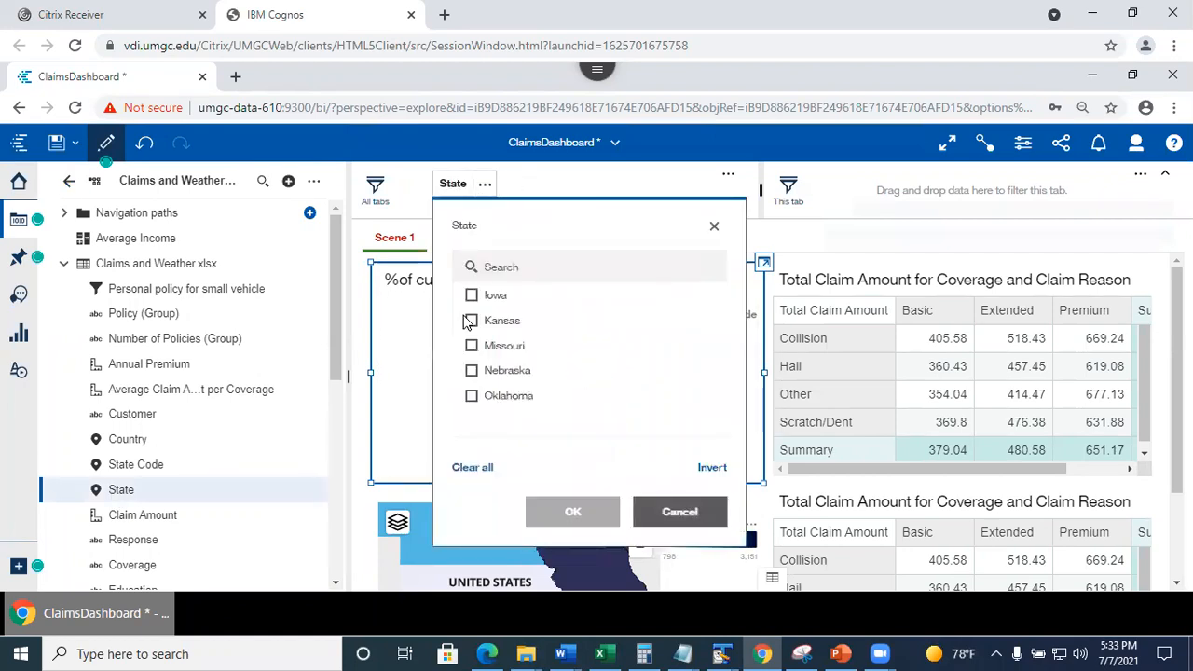
{"action": "left_click", "coordinate": [470, 294]}
{"action": "left_click", "coordinate": [472, 321]}
{"action": "left_click", "coordinate": [556, 515]}
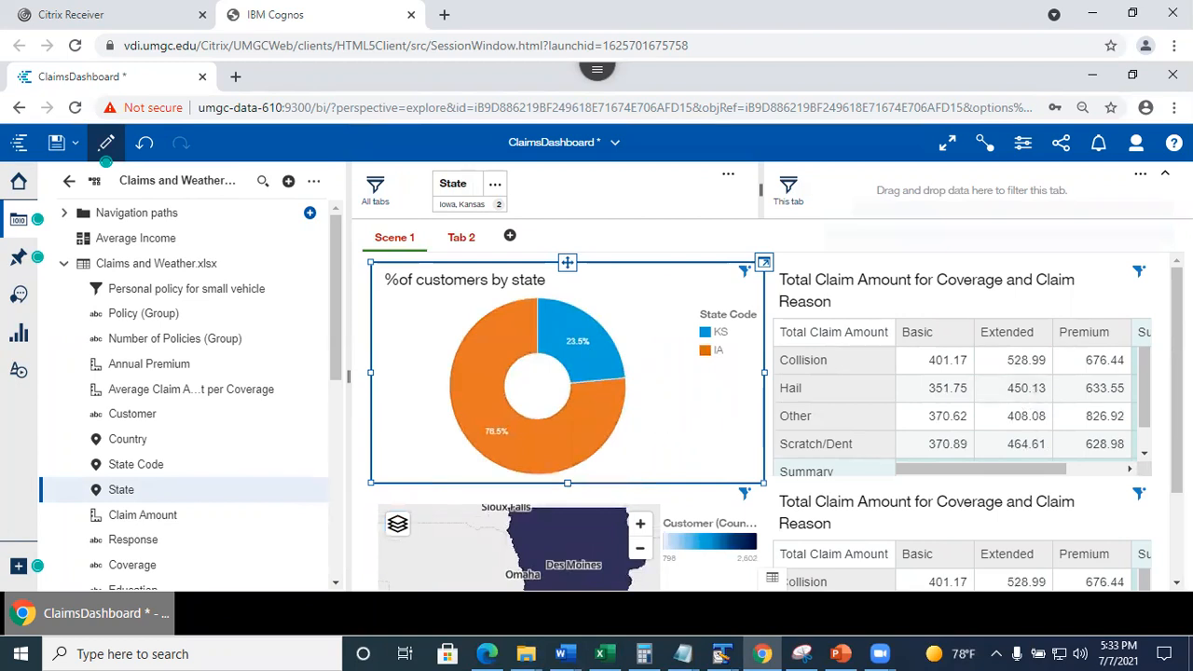
{"action": "scroll", "coordinate": [1072, 373], "scroll_direction": "down", "scroll_amount": 2}
{"action": "mouse_move", "coordinate": [1177, 391]}
{"action": "left_mouse_down"}
{"action": "mouse_move", "coordinate": [1177, 453]}
{"action": "mouse_move", "coordinate": [1177, 373]}
{"action": "left_mouse_up"}
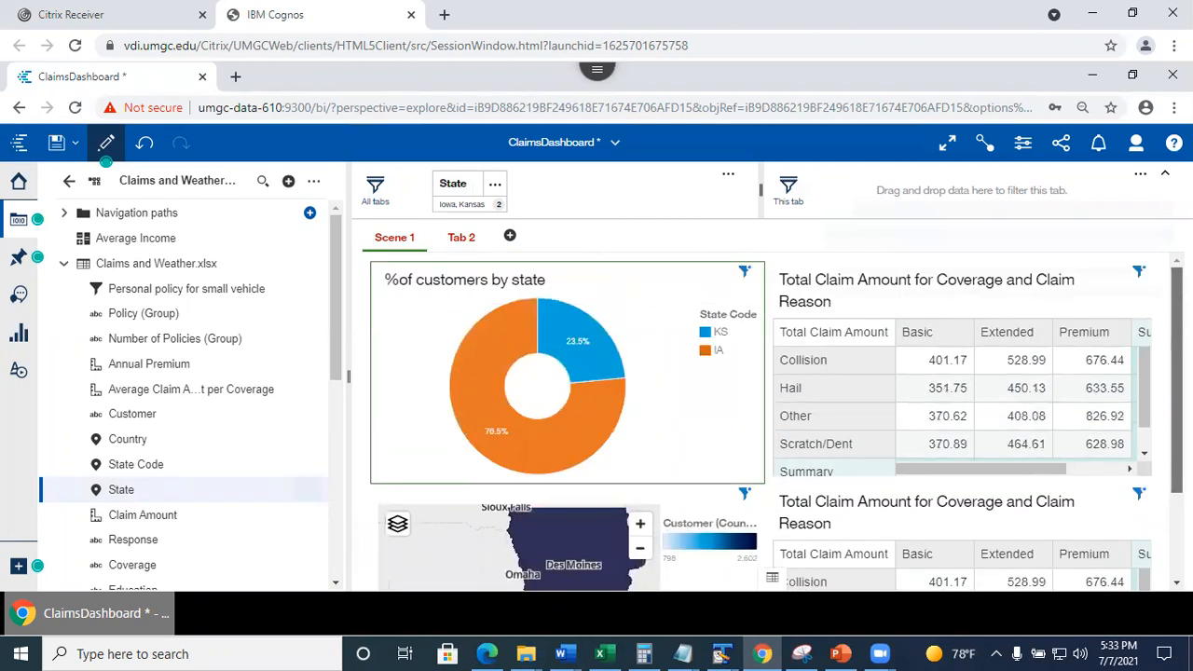
{"action": "left_click", "coordinate": [459, 242]}
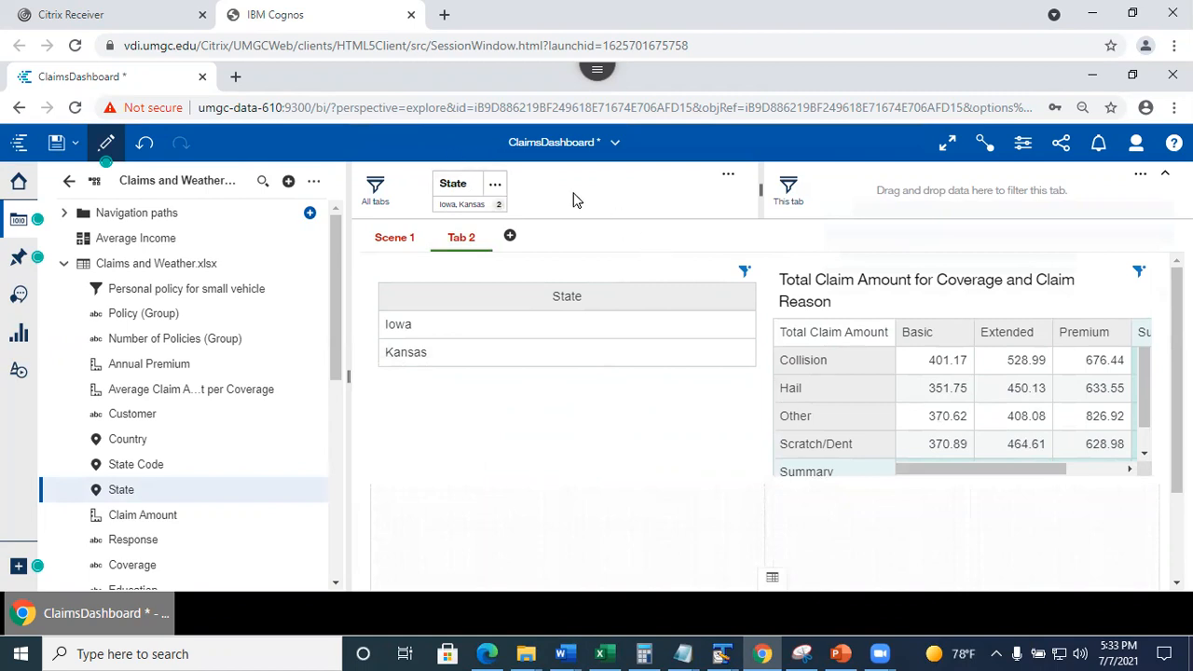
{"action": "left_click", "coordinate": [383, 240]}
{"action": "left_click", "coordinate": [495, 184]}
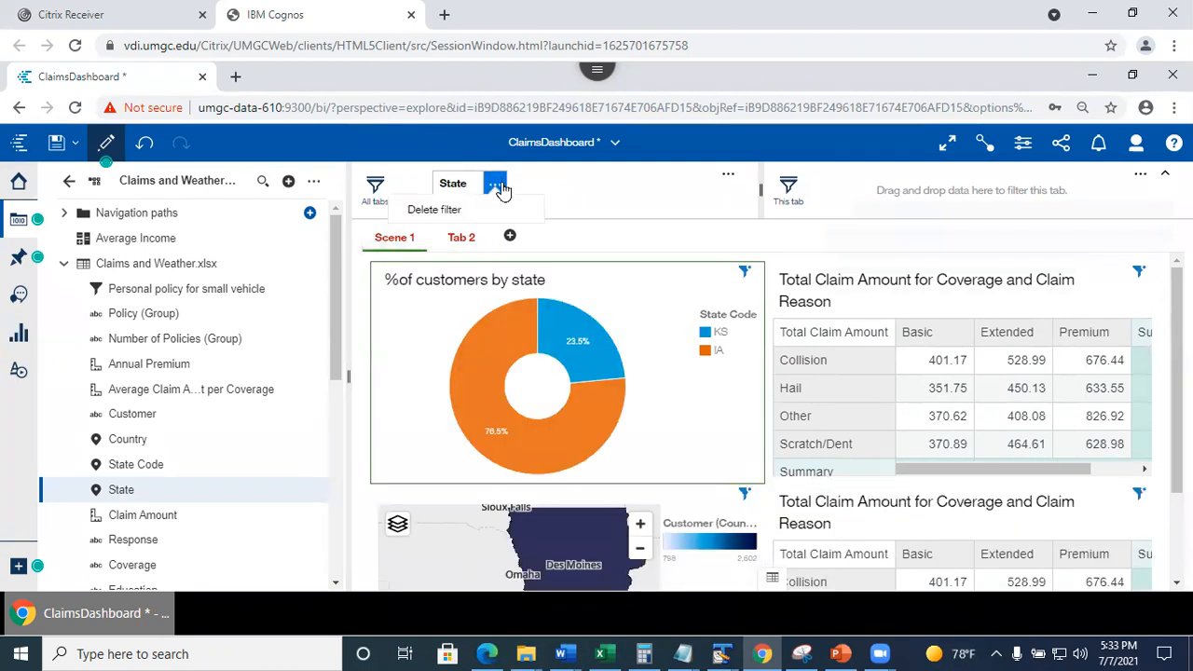
{"action": "left_click", "coordinate": [436, 212]}
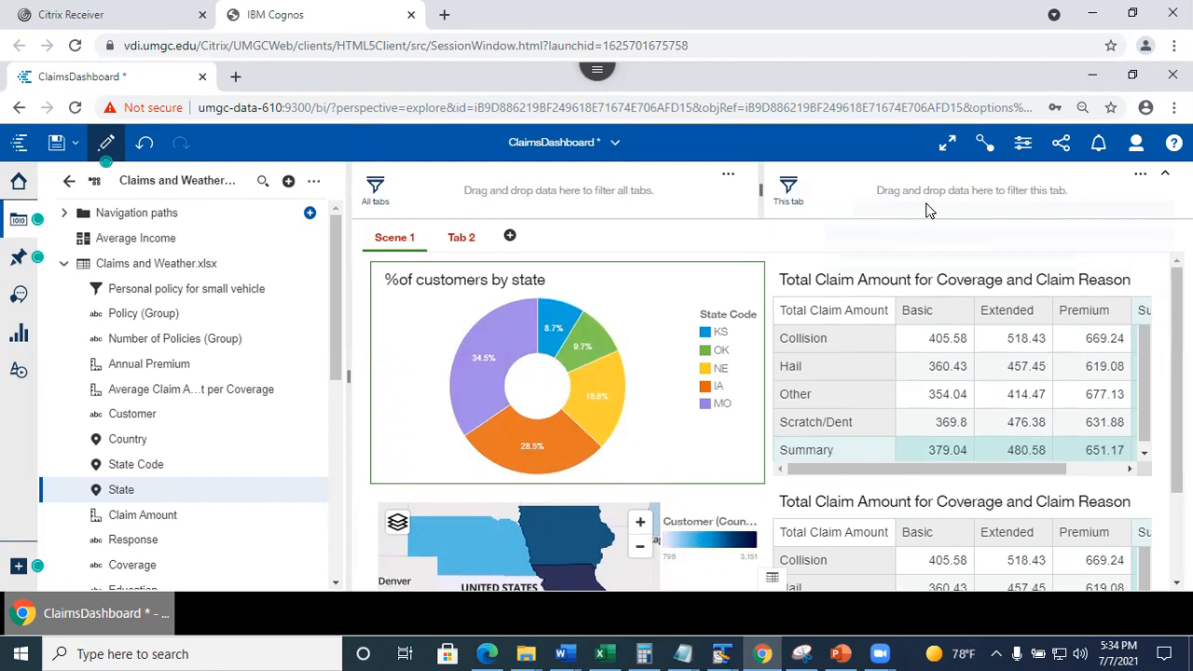
Add a this-tab State filter on Scene 1 set to Oklahoma and check Tab 2 is unaffected.
{"action": "left_click_drag", "start_coordinate": [110, 490], "coordinate": [947, 187]}
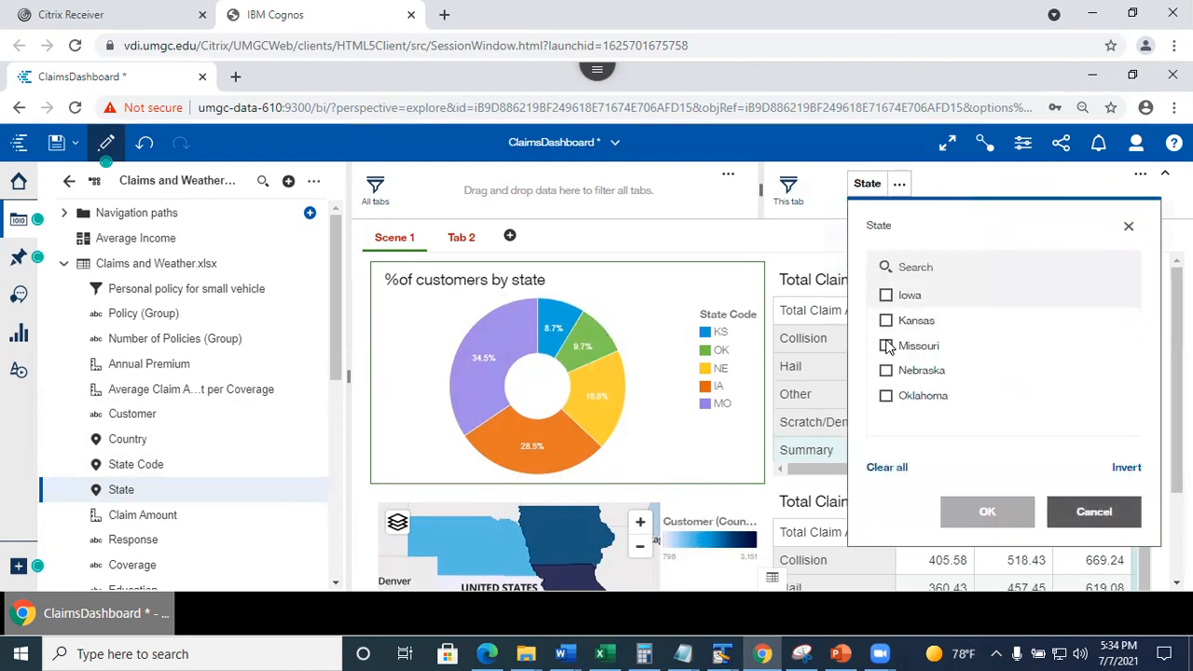
{"action": "left_click", "coordinate": [886, 397]}
{"action": "left_click", "coordinate": [990, 519]}
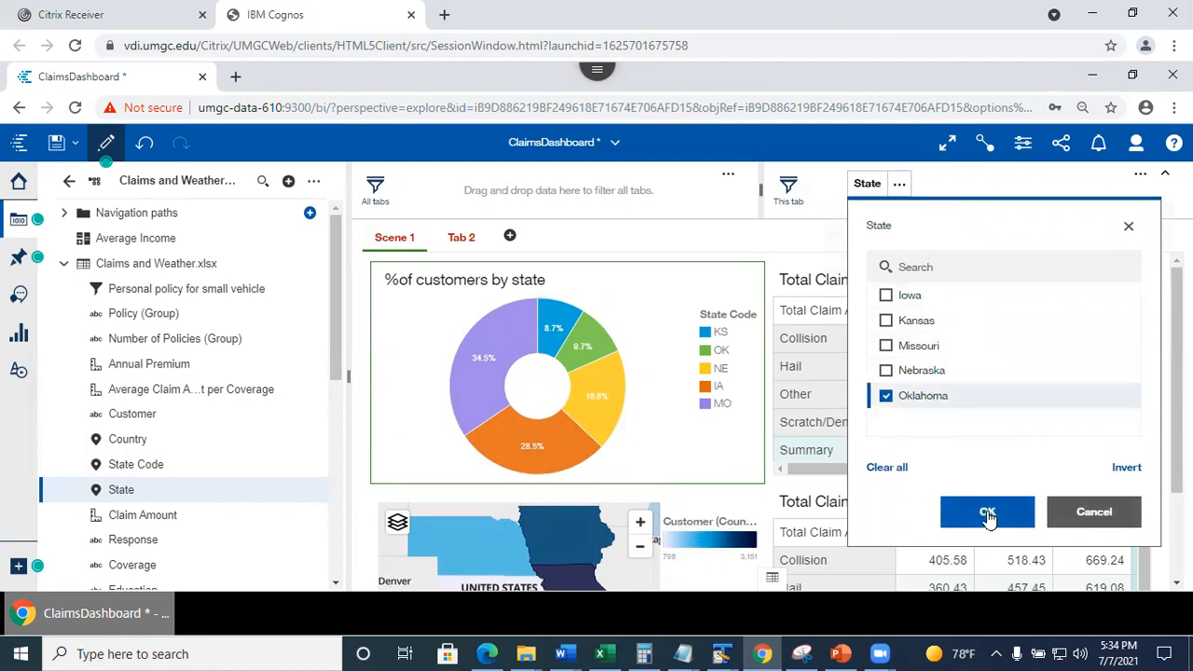
{"action": "left_click", "coordinate": [461, 246]}
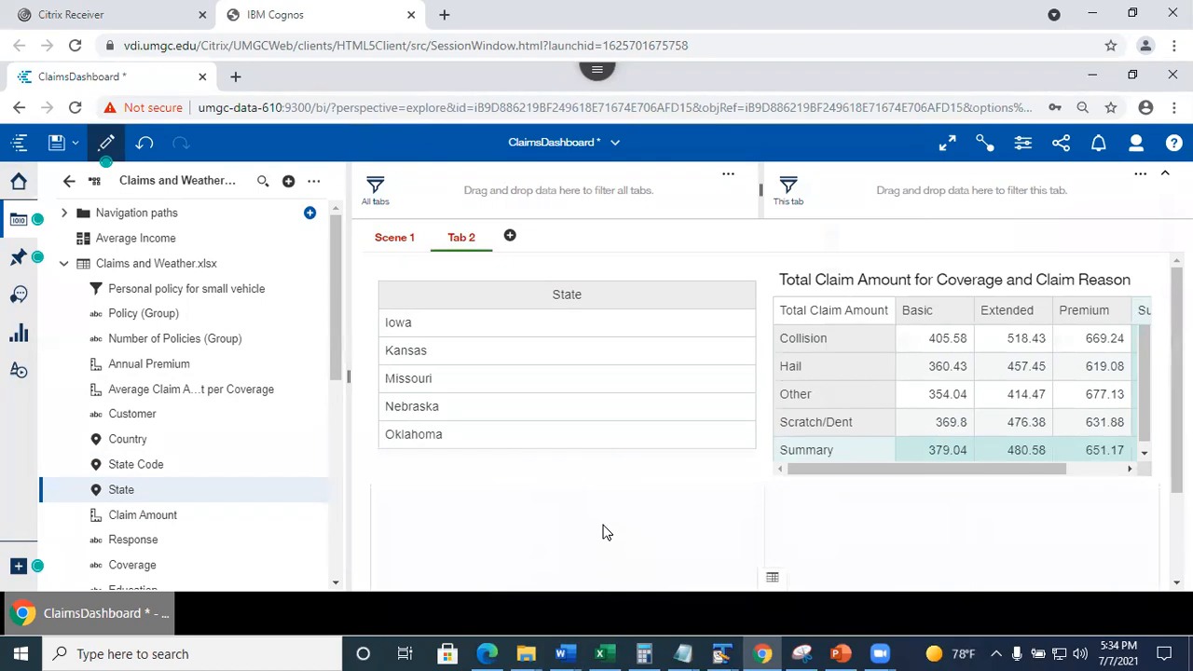
Delete the Oklahoma State filter from Scene 1, then view Tab 2.
{"action": "left_click", "coordinate": [395, 239]}
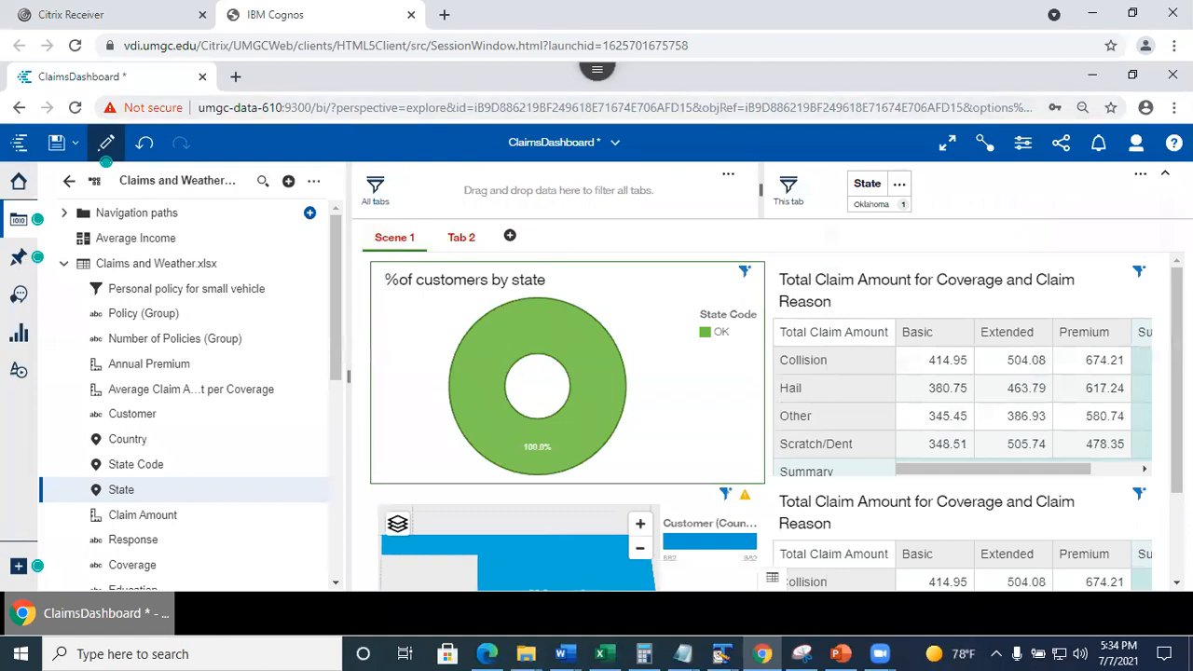
{"action": "left_click", "coordinate": [900, 184]}
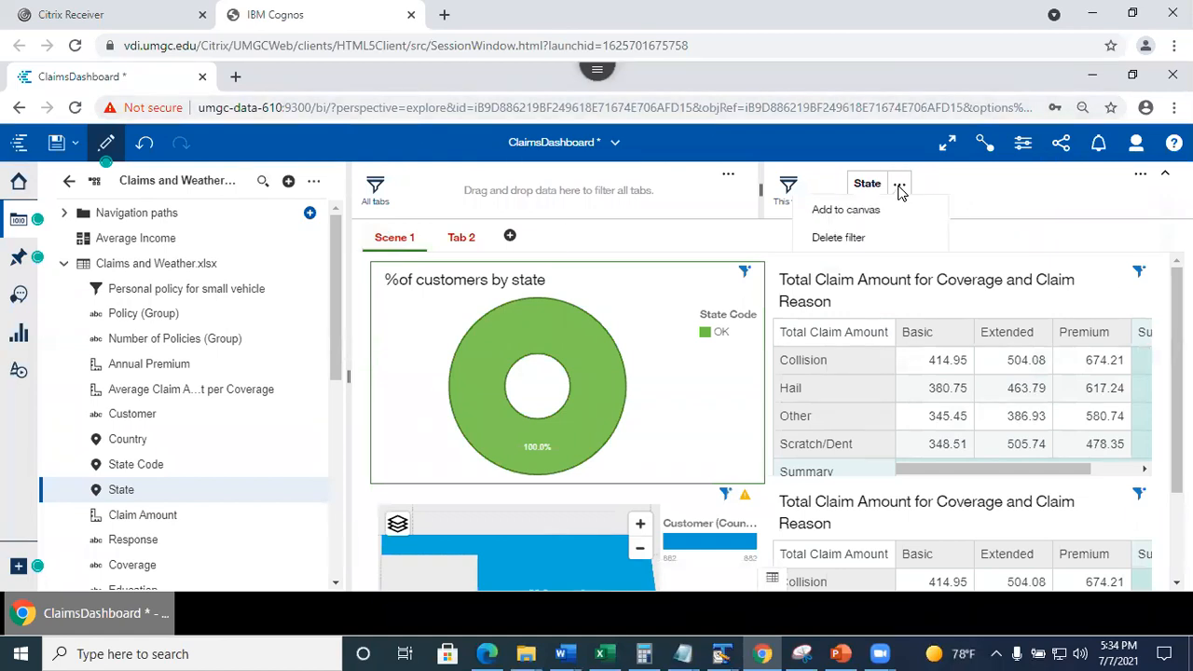
{"action": "left_click", "coordinate": [860, 237]}
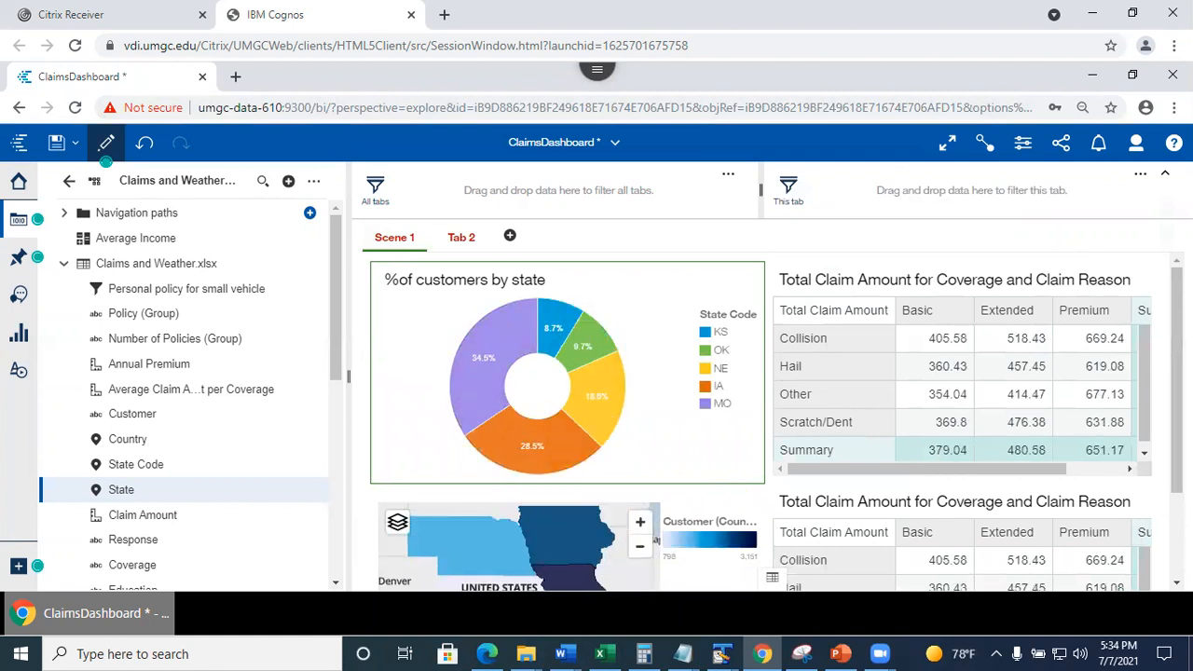
{"action": "left_click", "coordinate": [467, 237]}
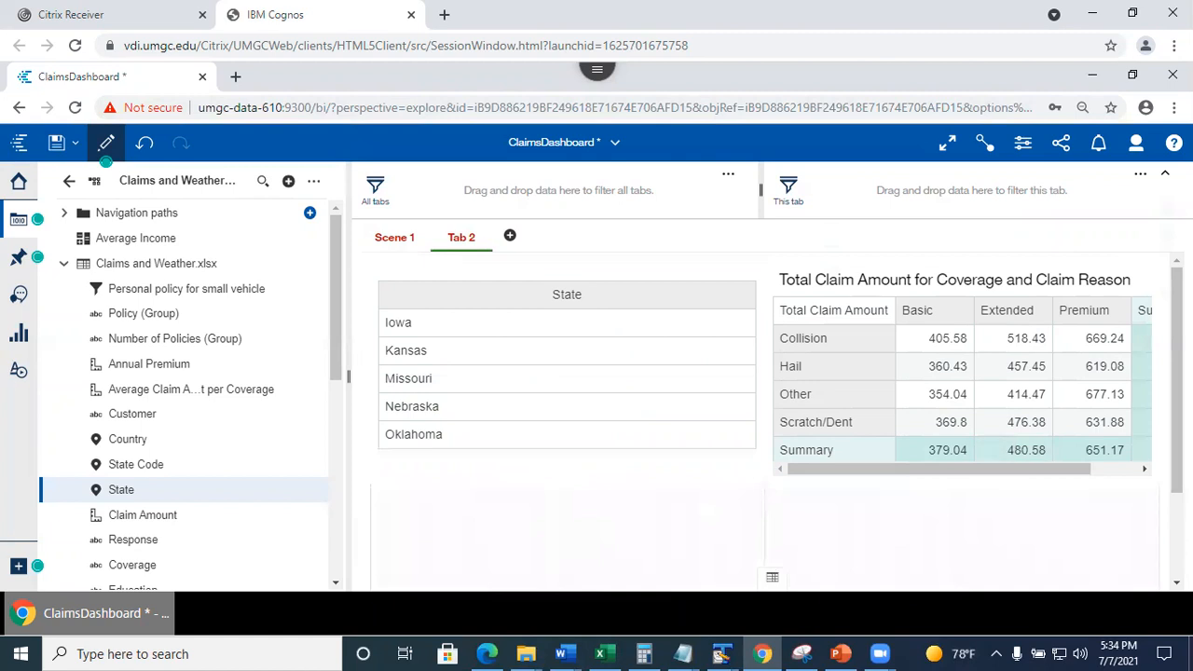
Place a Text widget below the State table on Tab 2 and type 'I love data 610'.
{"action": "left_click_drag", "start_coordinate": [1178, 401], "coordinate": [1178, 485]}
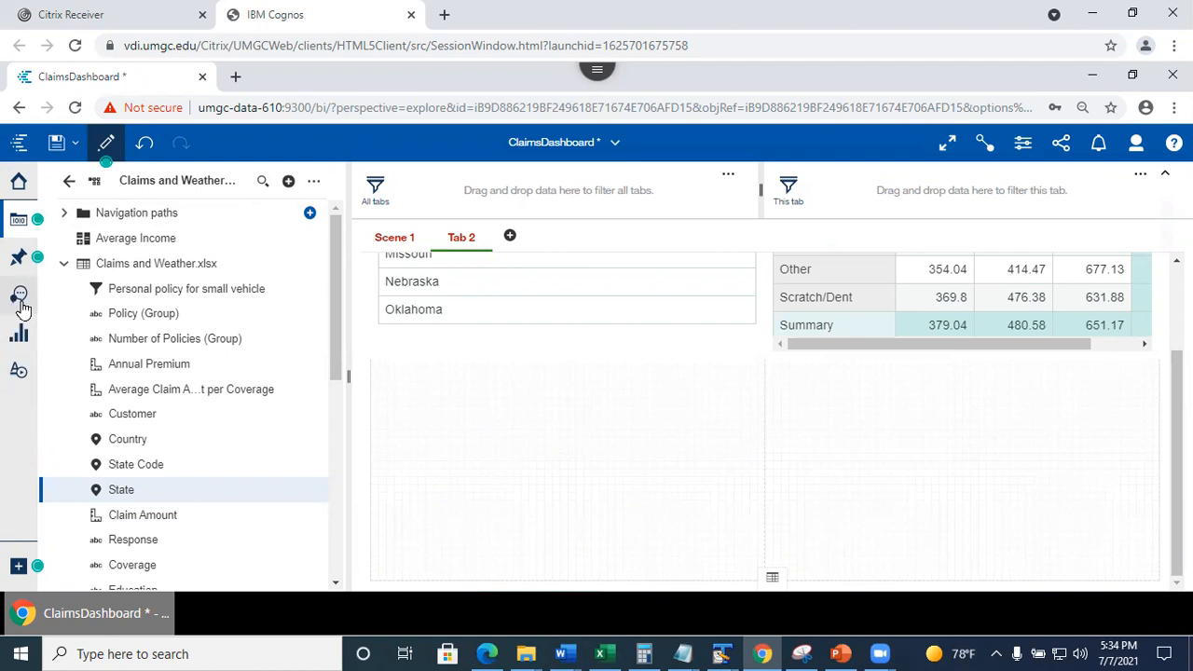
{"action": "left_click", "coordinate": [19, 333]}
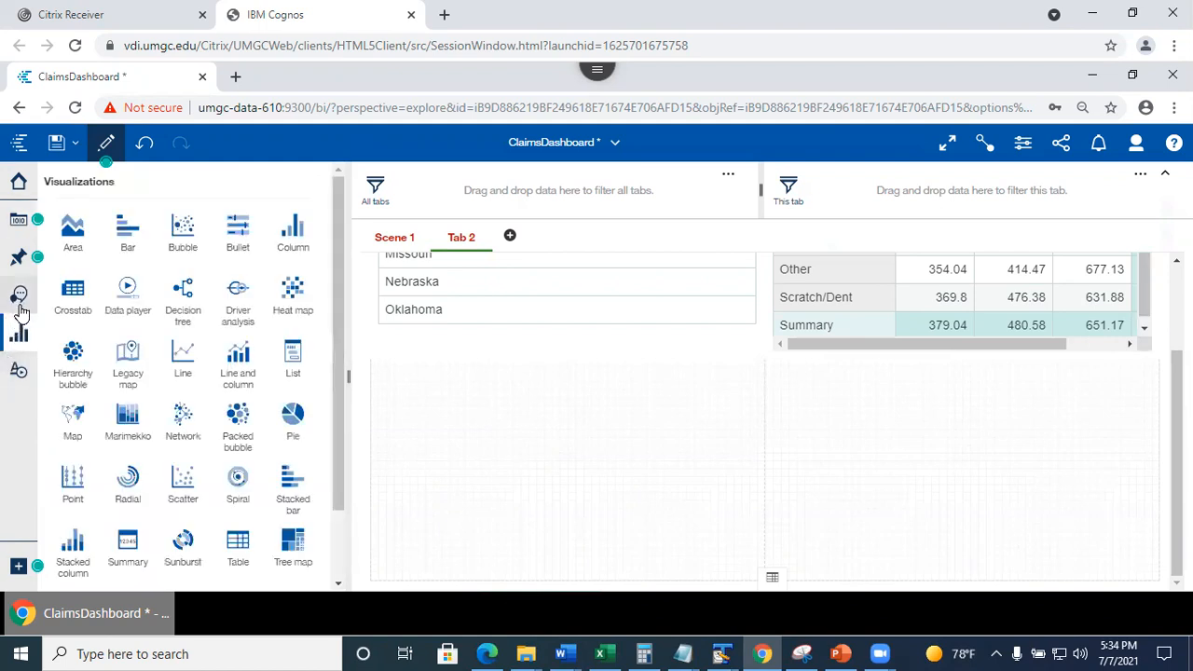
{"action": "left_click", "coordinate": [18, 375]}
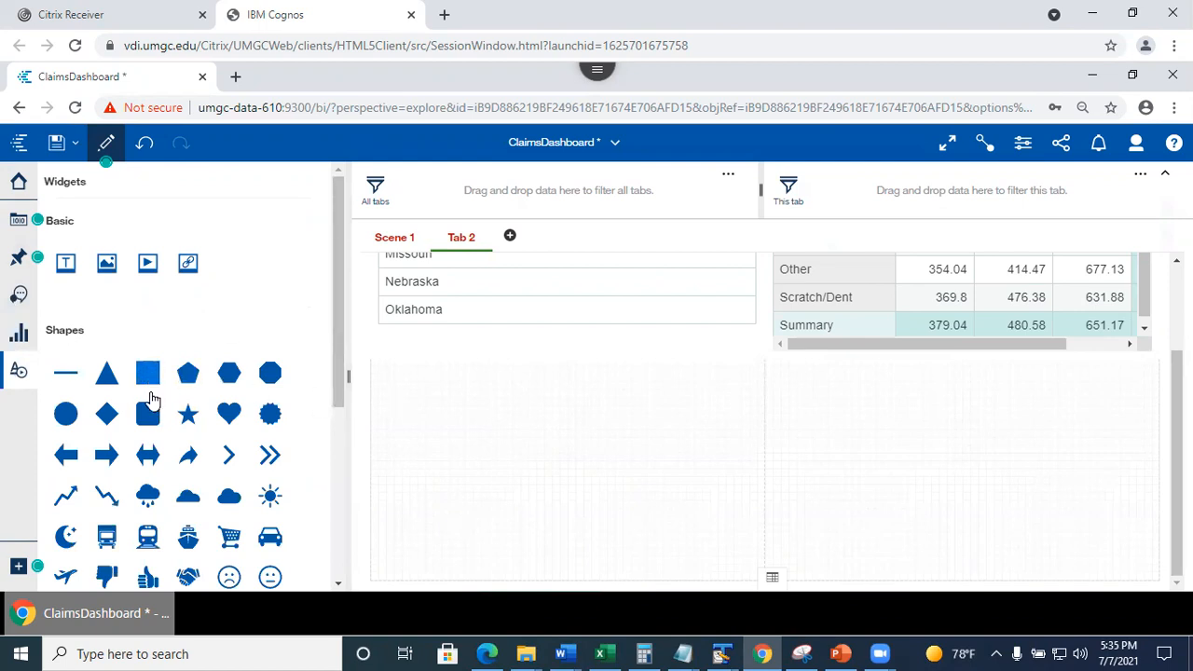
{"action": "left_click_drag", "start_coordinate": [65, 263], "coordinate": [558, 463]}
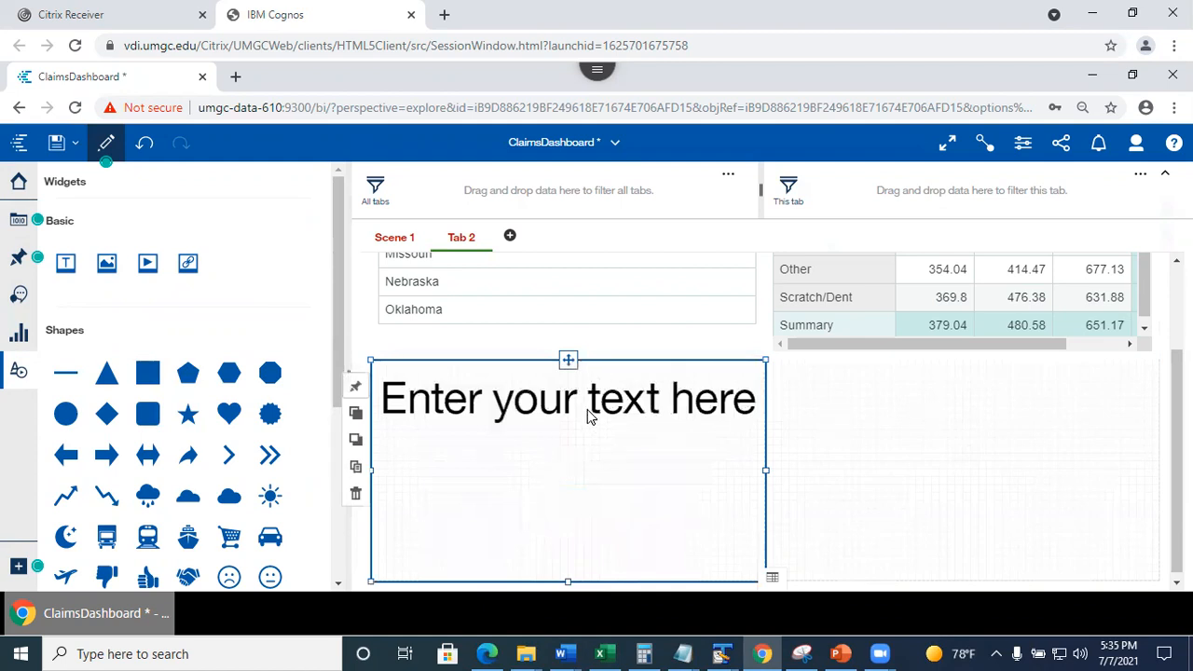
{"action": "left_click", "coordinate": [522, 403]}
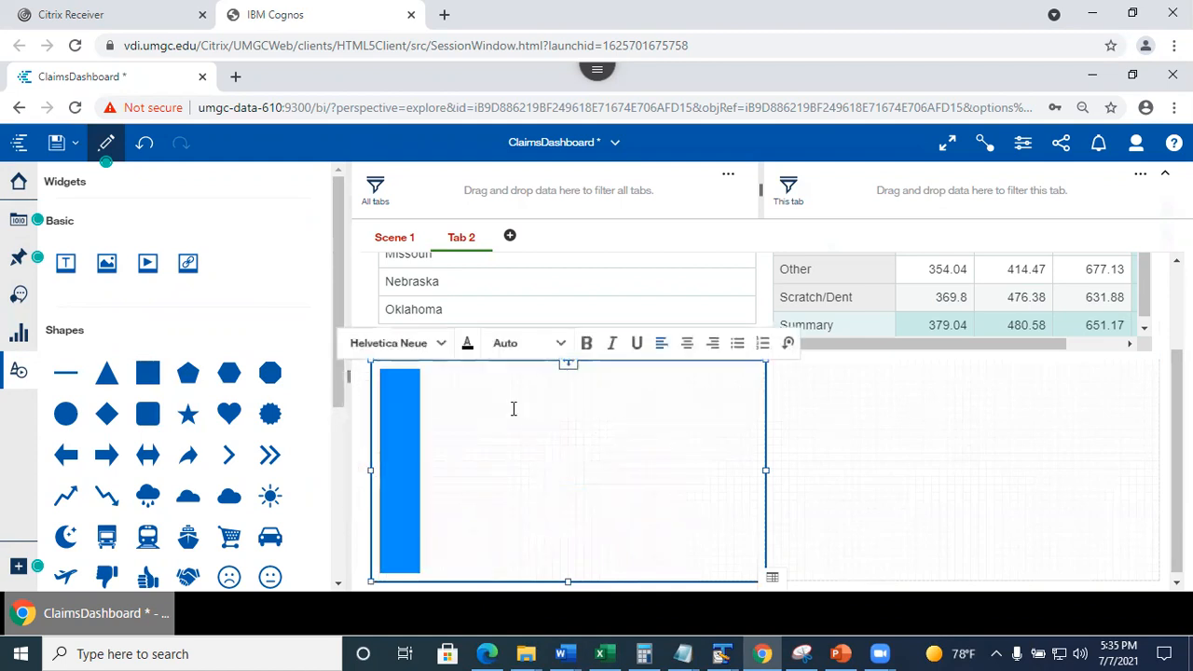
{"action": "type", "text": "I lo"}
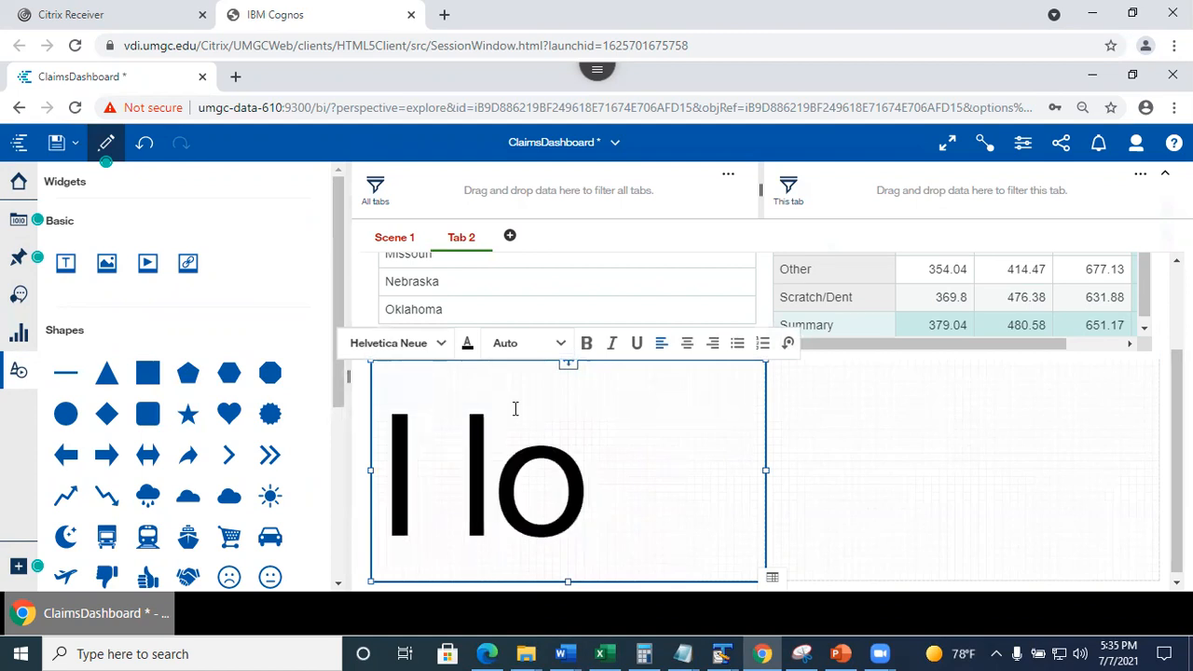
{"action": "type", "text": "ve data 6"}
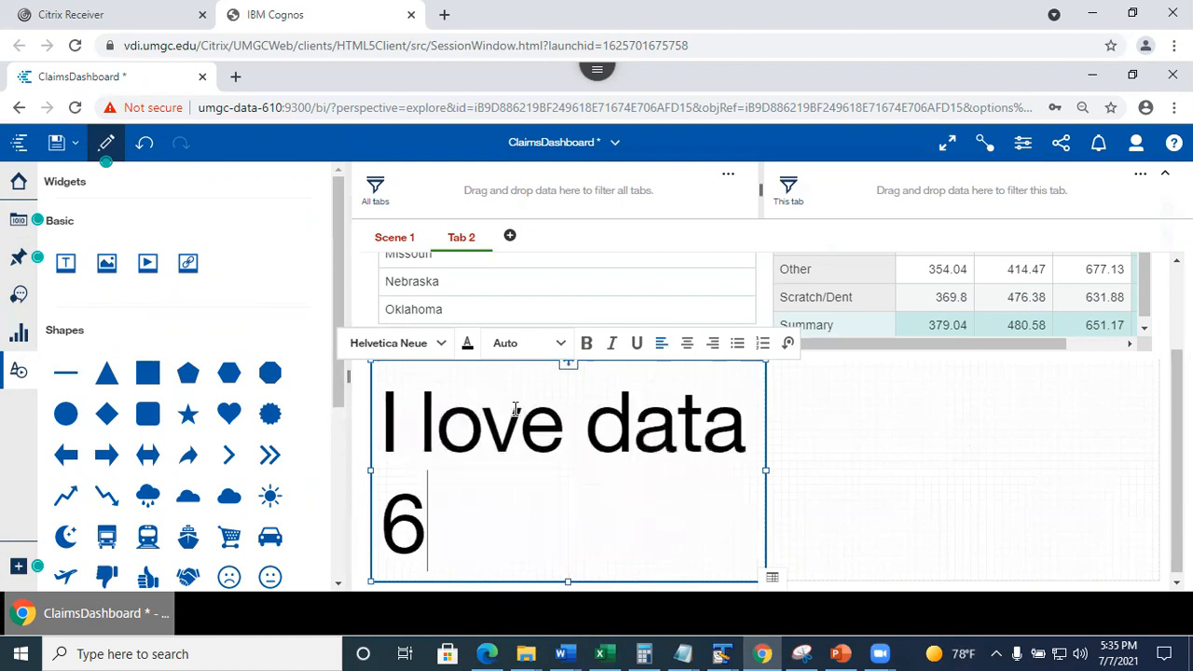
{"action": "type", "text": "10"}
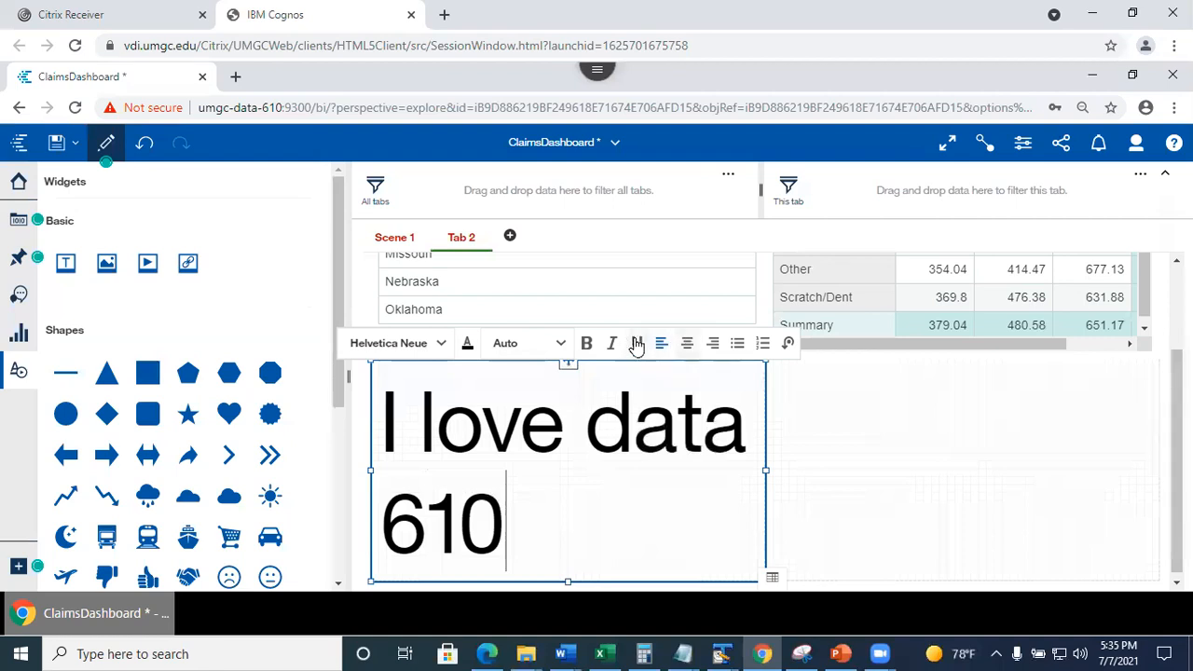
{"action": "left_click", "coordinate": [1022, 144]}
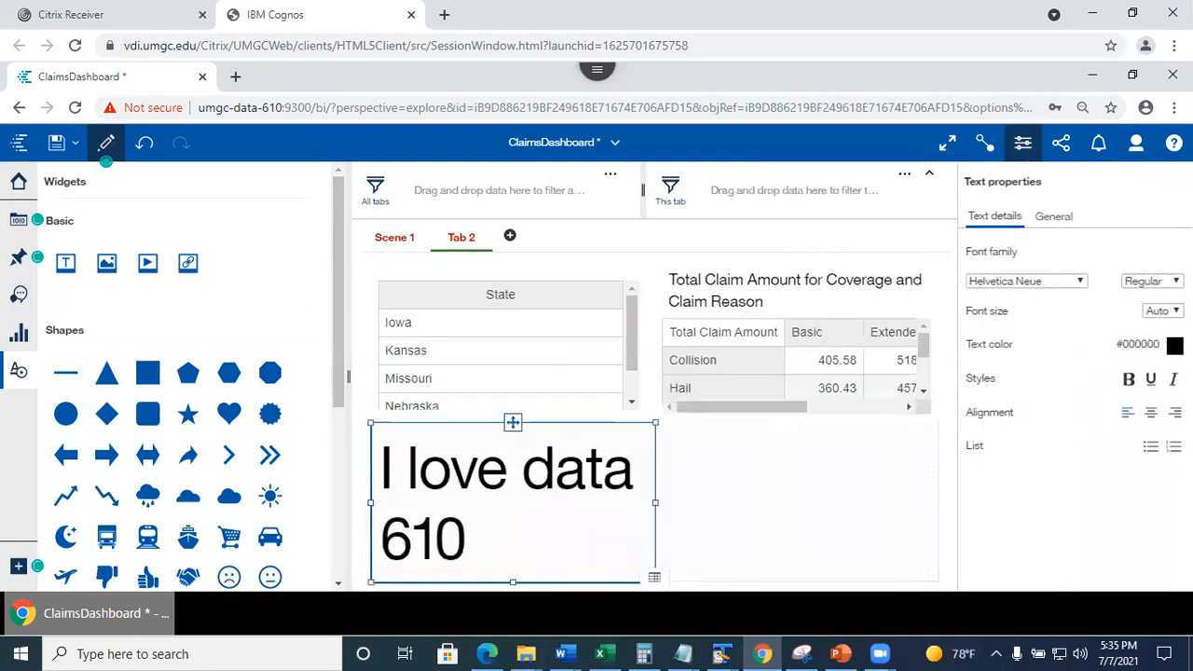
Save ClaimsDashboard and switch to the PowerPoint presentation.
{"action": "left_click", "coordinate": [847, 518]}
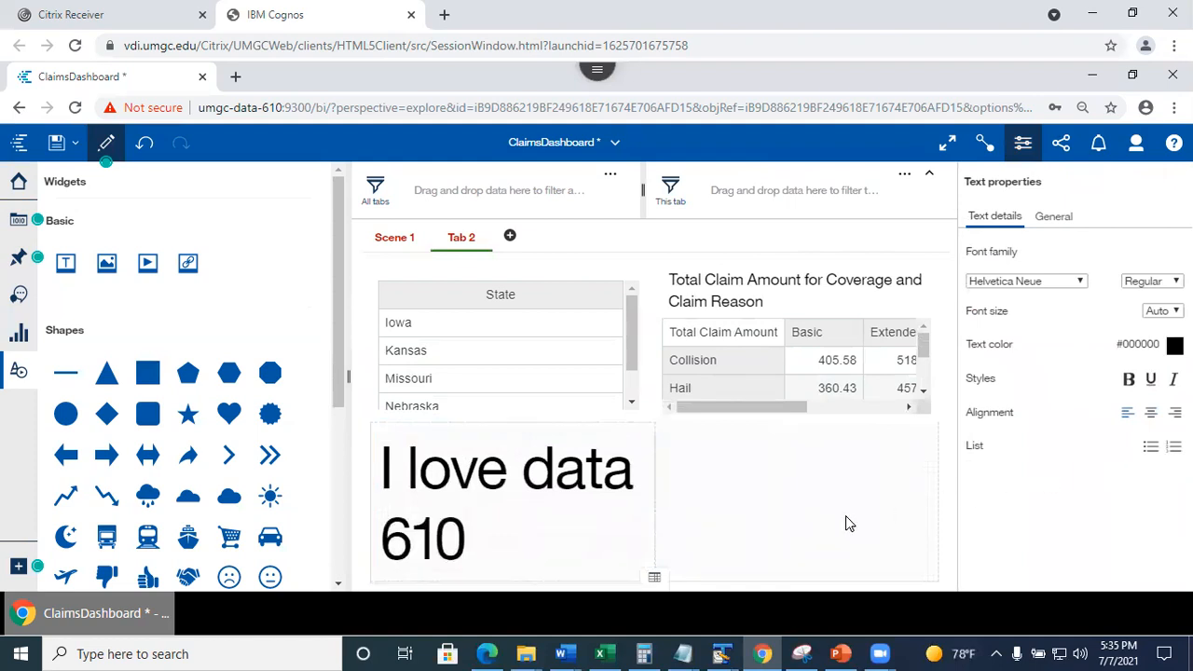
{"action": "left_click", "coordinate": [19, 370]}
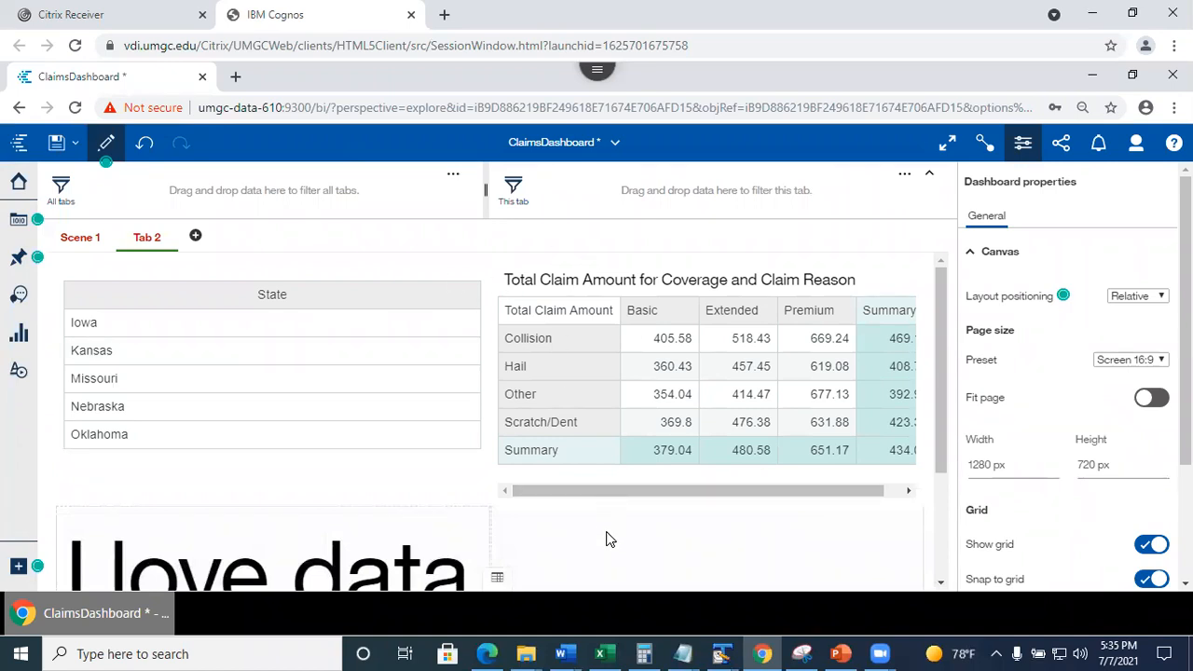
{"action": "left_click", "coordinate": [56, 142]}
{"action": "left_click", "coordinate": [840, 654]}
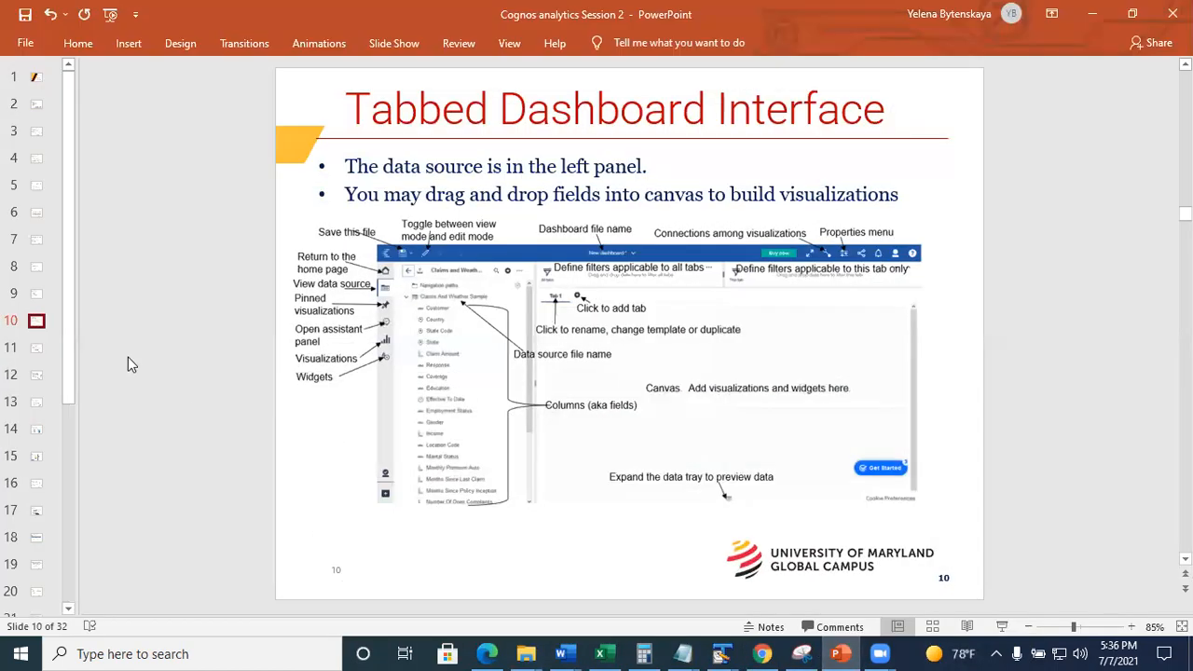
{"action": "right_click", "coordinate": [127, 358]}
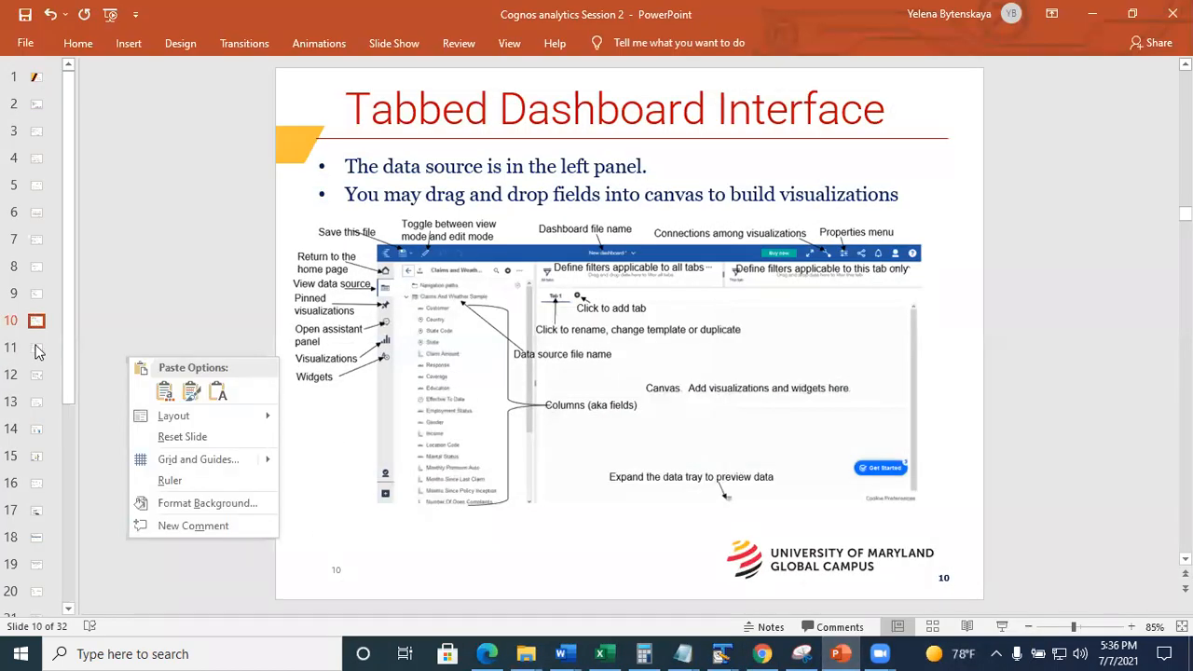
Step through slides 11 and 12 to slide 13, Visualization Library.
{"action": "left_click", "coordinate": [37, 347]}
{"action": "left_click", "coordinate": [33, 351]}
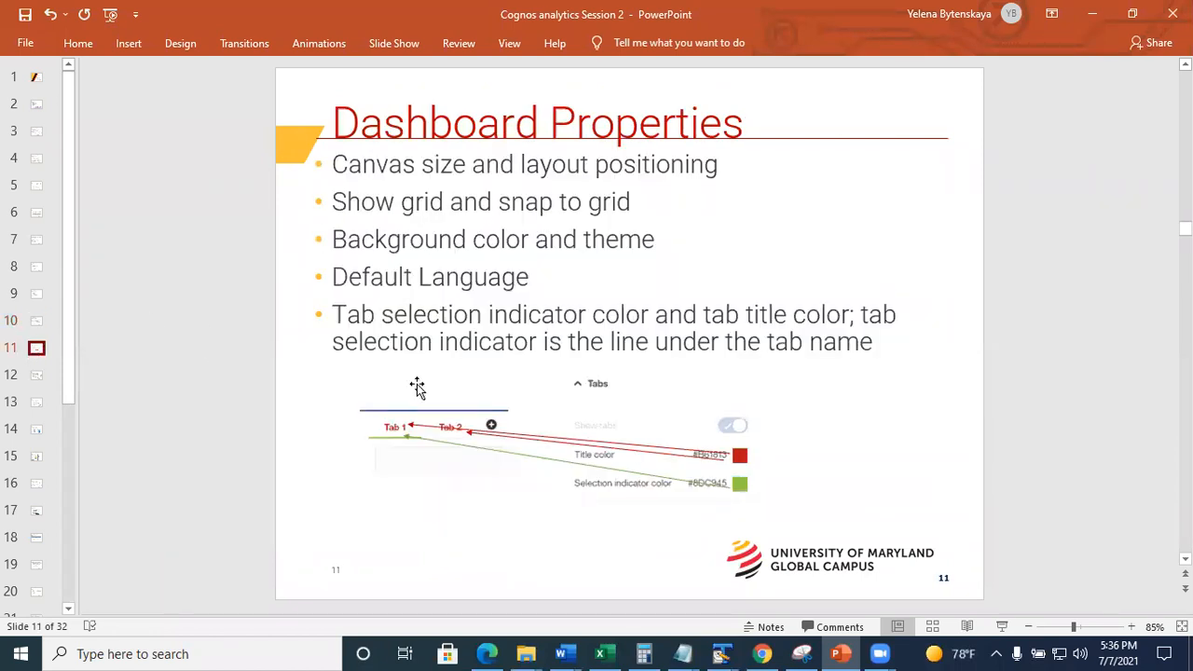
{"action": "right_click", "coordinate": [69, 367]}
{"action": "left_click", "coordinate": [32, 371]}
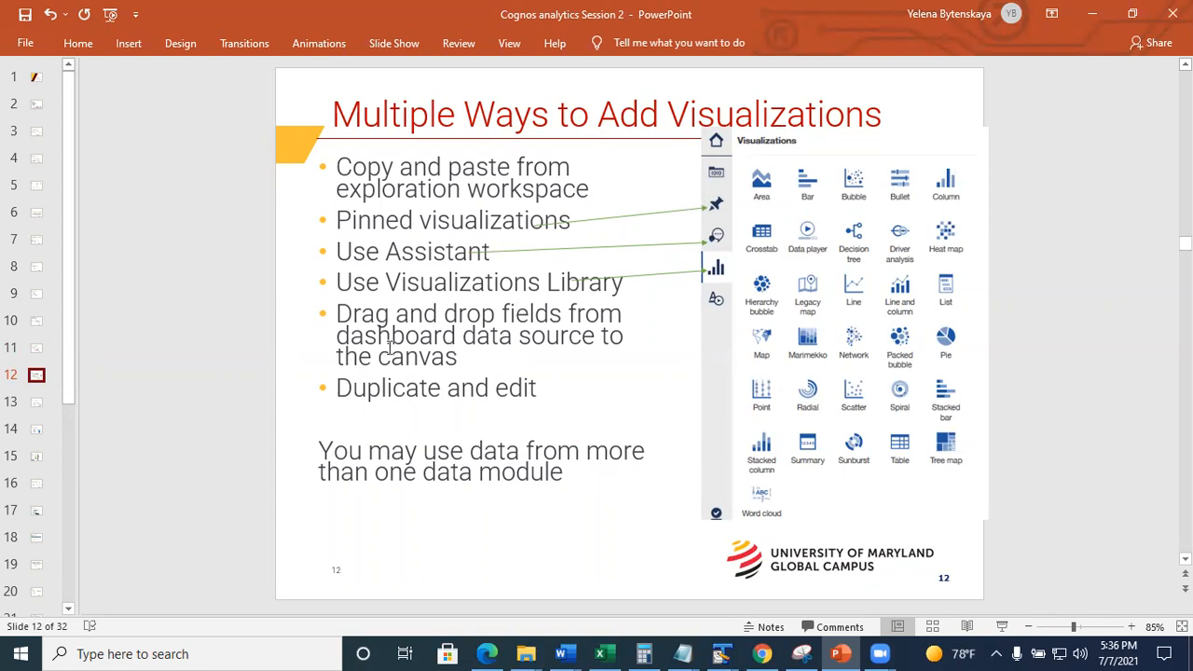
{"action": "left_click", "coordinate": [39, 406]}
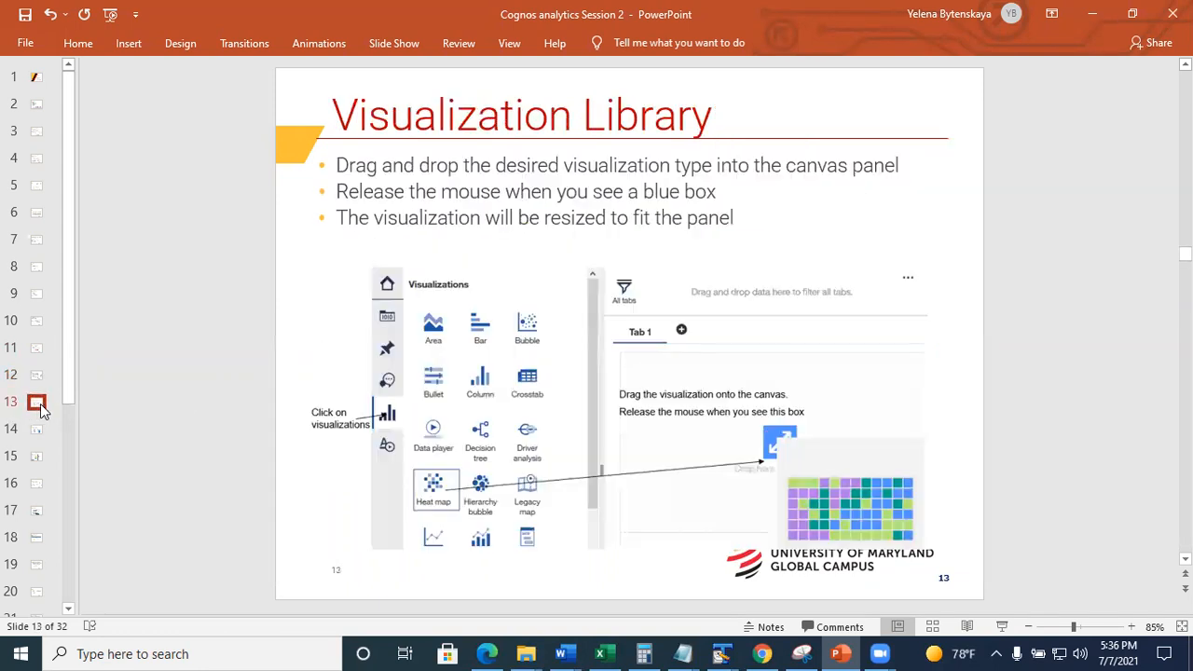
{"action": "left_click", "coordinate": [35, 377]}
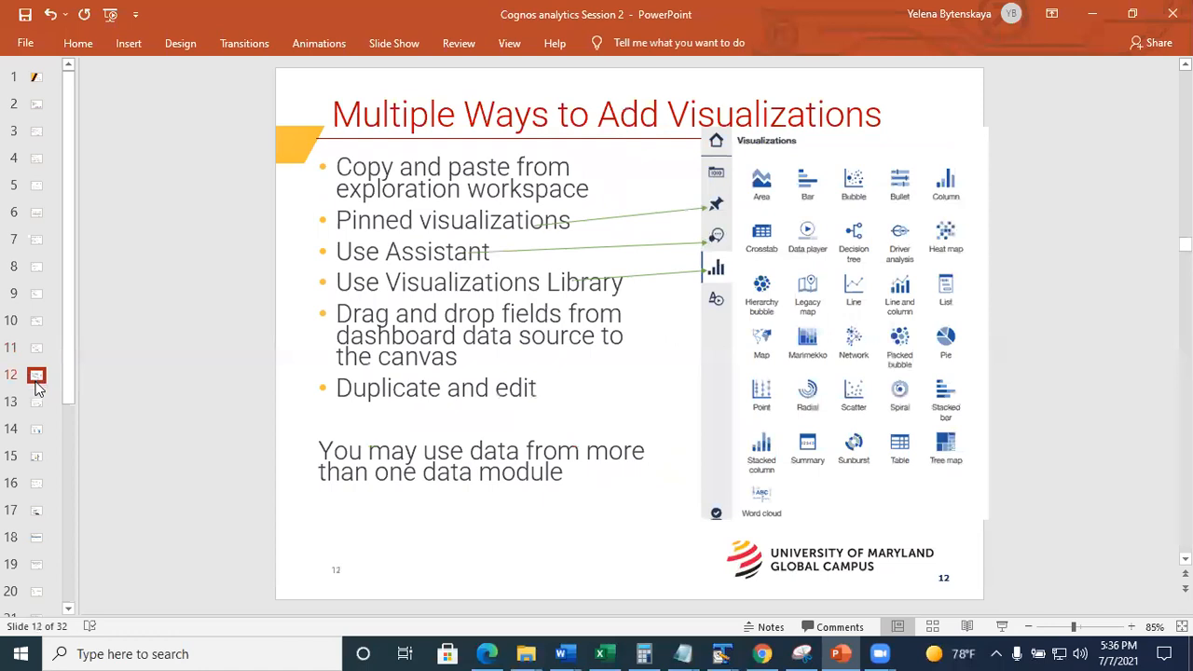
{"action": "left_click", "coordinate": [37, 407]}
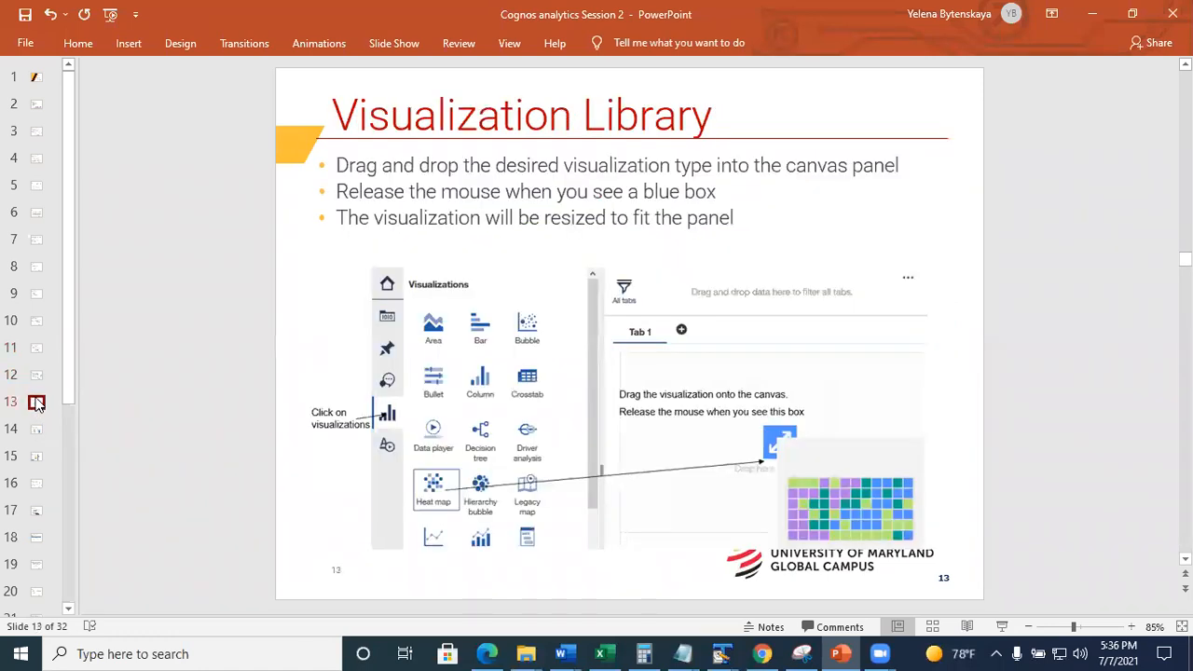
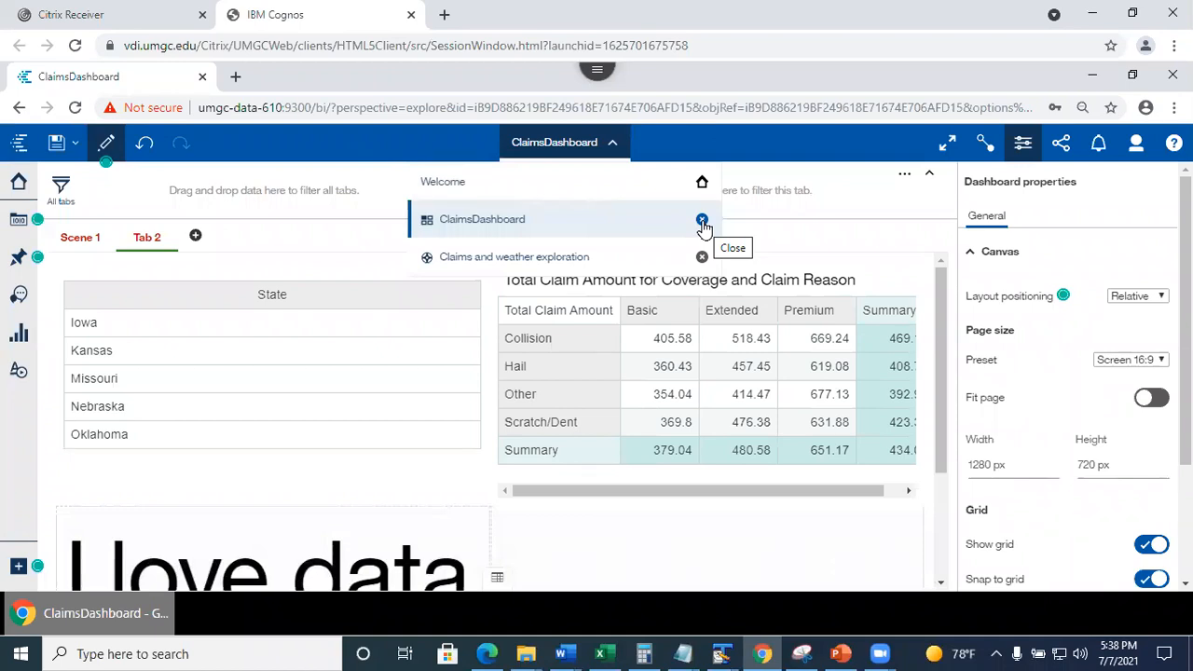
Close ClaimsDashboard, then the Claims and weather exploration, leaving only the Welcome page.
{"action": "left_click", "coordinate": [702, 221]}
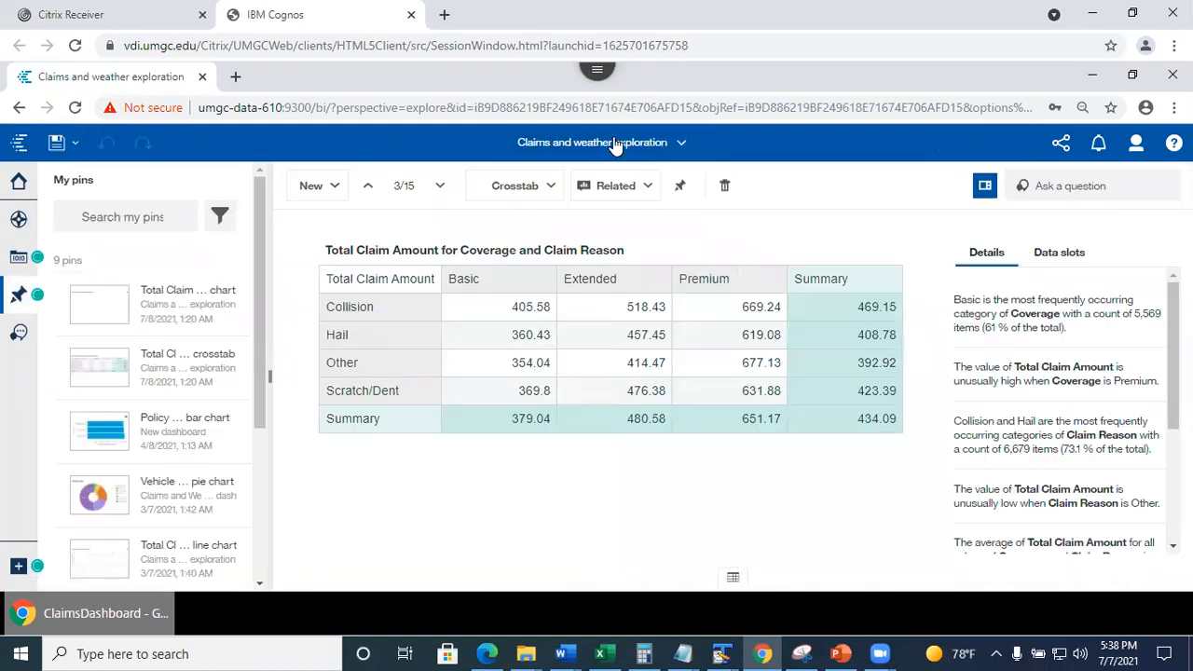
{"action": "left_click", "coordinate": [616, 145]}
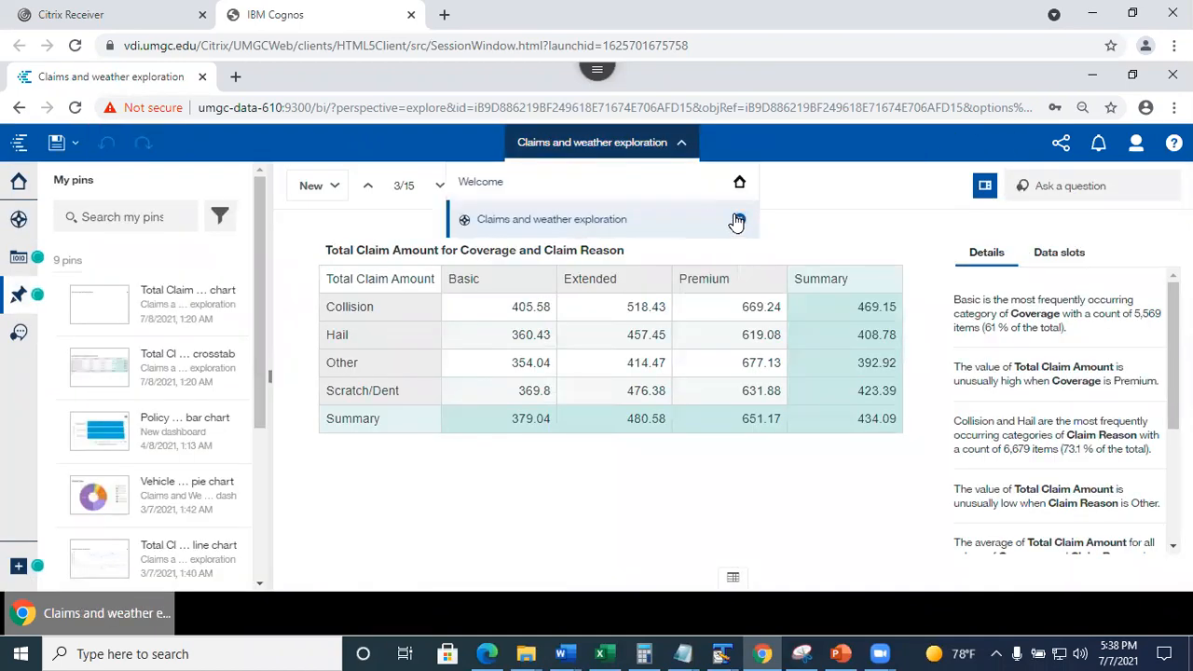
{"action": "left_click", "coordinate": [737, 221]}
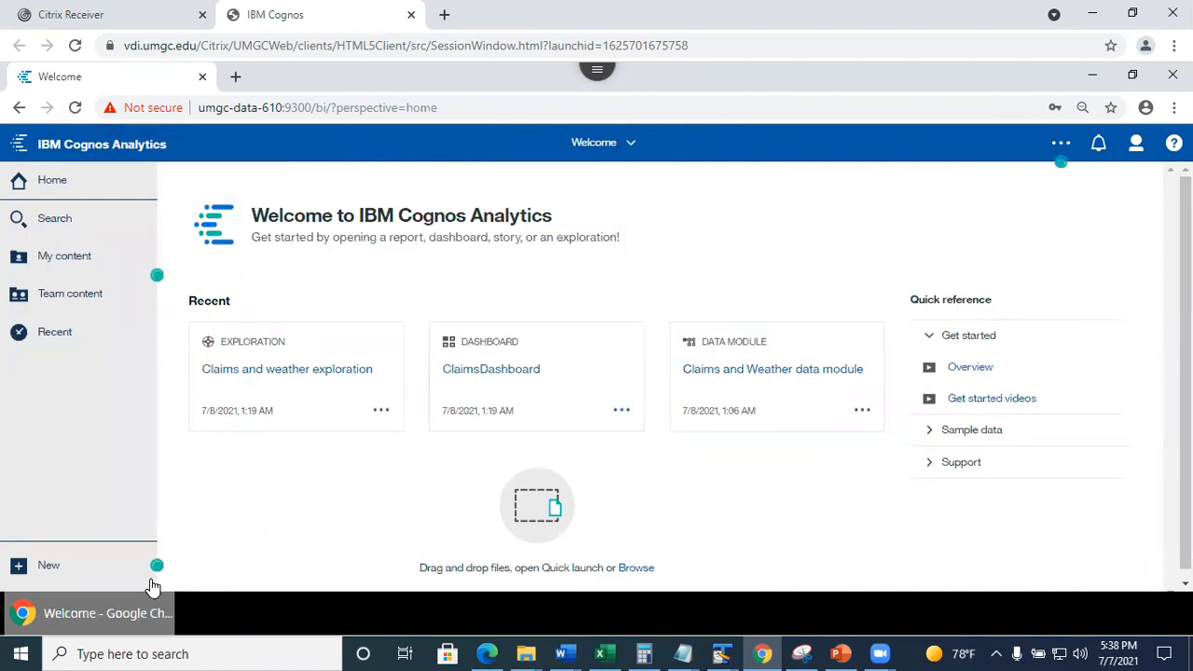
Show the New menu's content types, then switch to the PowerPoint slide on stories.
{"action": "left_click", "coordinate": [83, 578]}
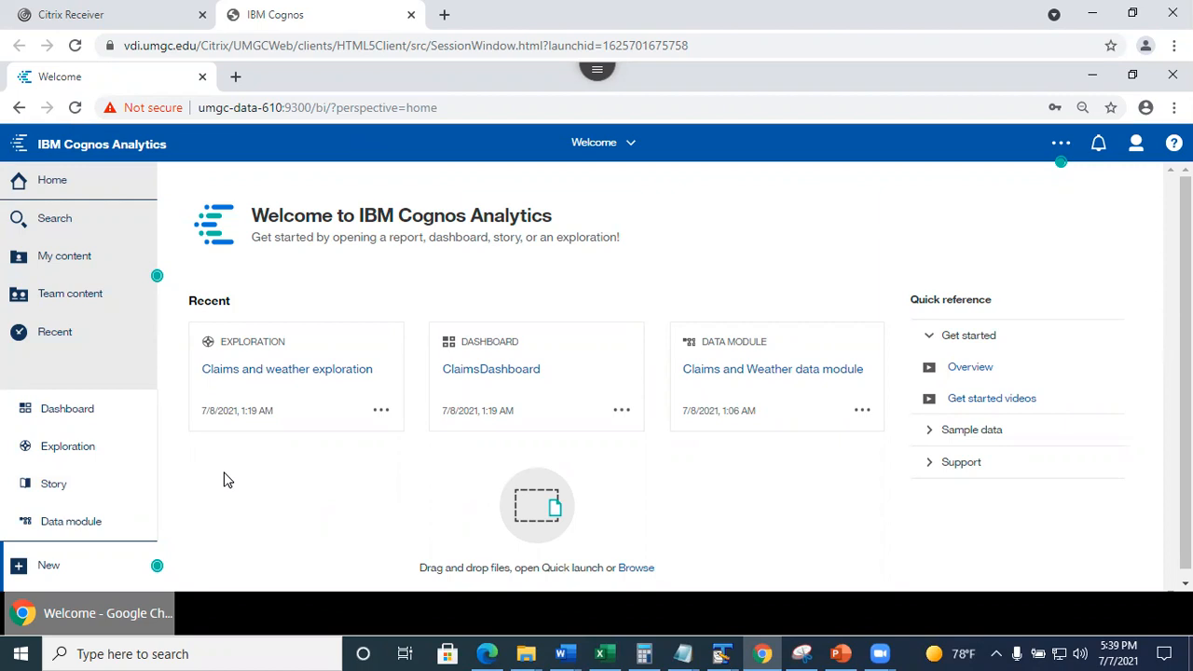
{"action": "left_click", "coordinate": [840, 653]}
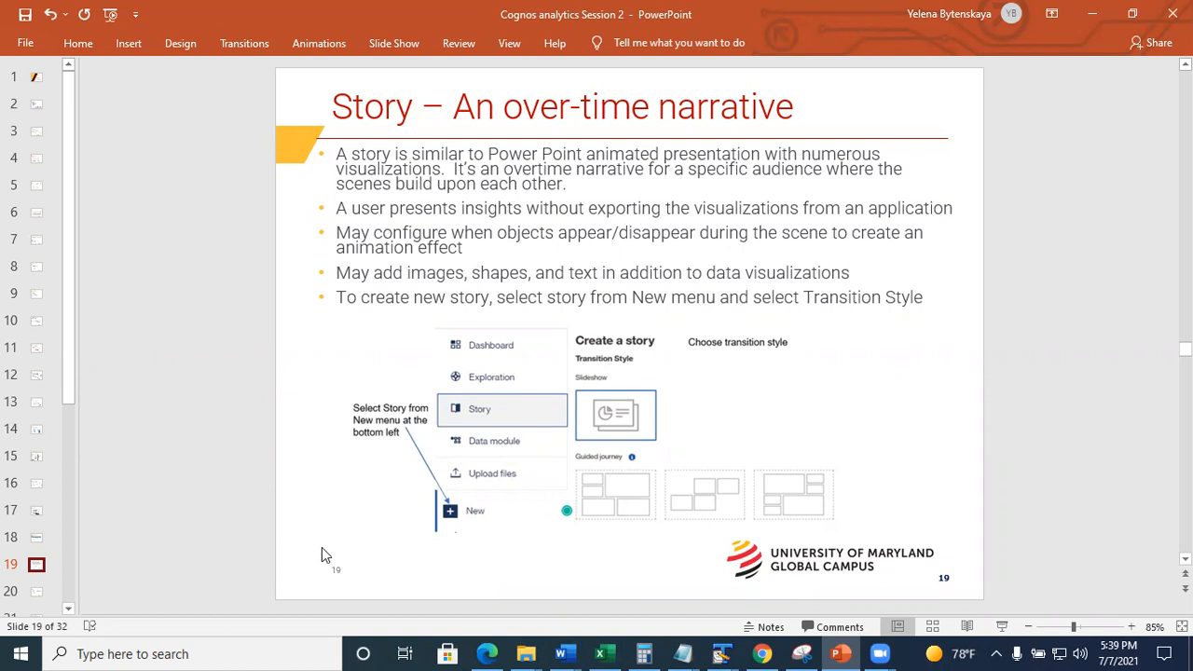
Review the Story Transition Style and linked visualizations slides, then minimize PowerPoint.
{"action": "left_click", "coordinate": [37, 593]}
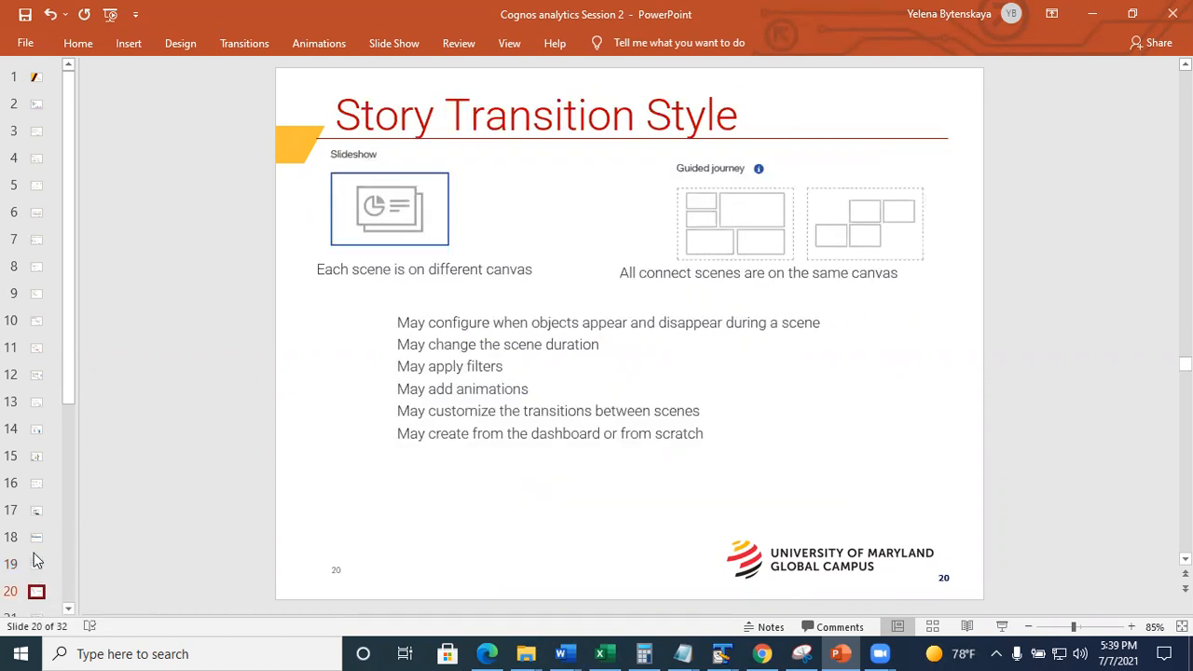
{"action": "left_click", "coordinate": [35, 560]}
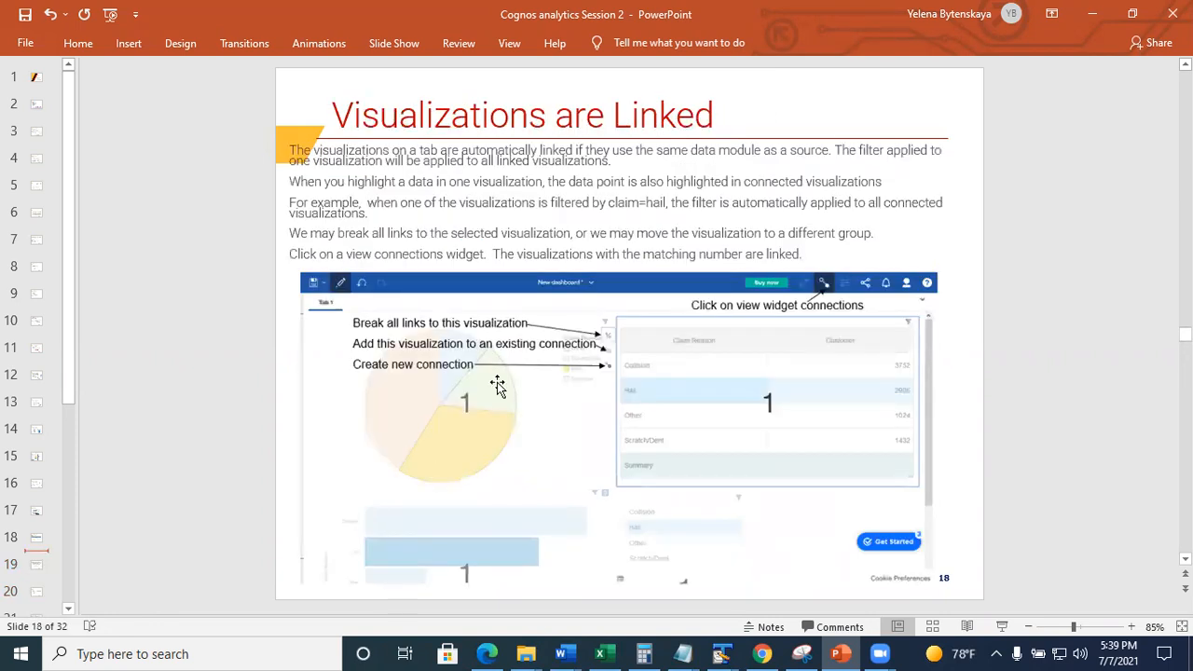
{"action": "left_click", "coordinate": [1097, 21]}
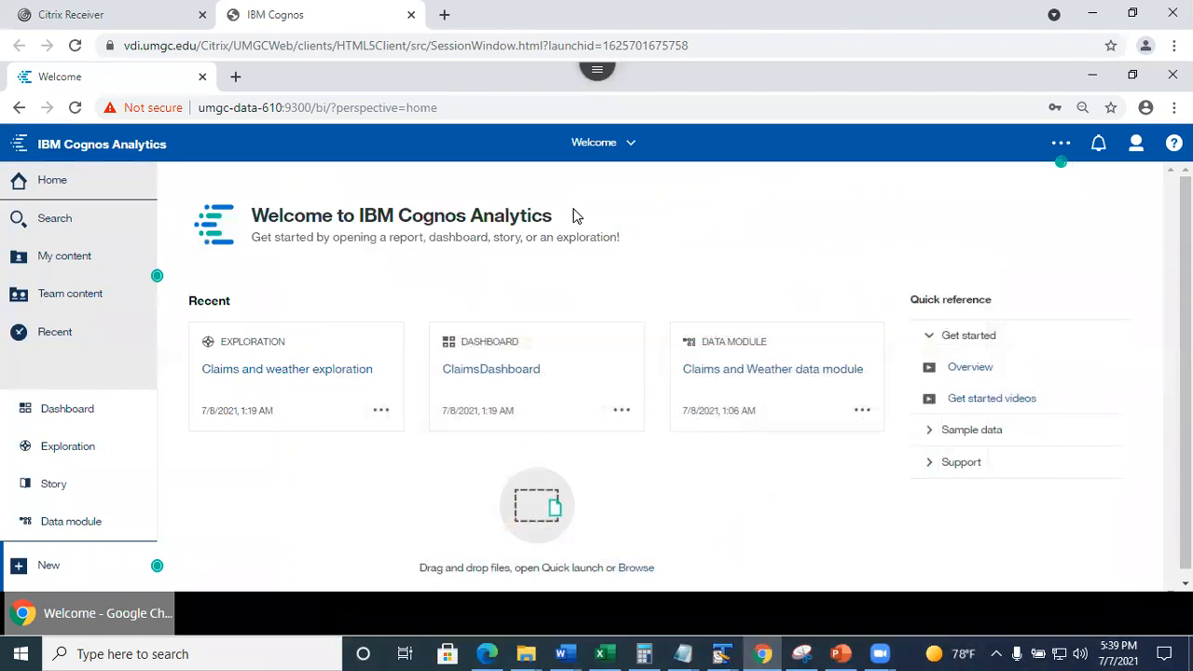
Open Car Insurance Claims Dashboard from the Demos folder in My content.
{"action": "left_click", "coordinate": [339, 477]}
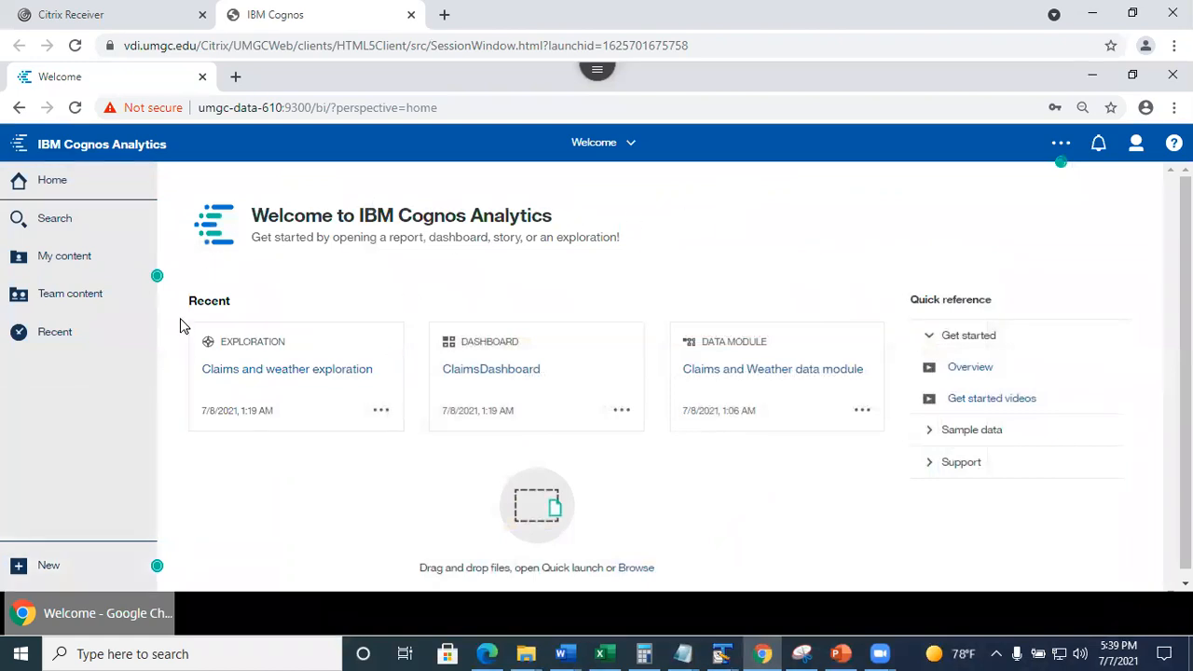
{"action": "left_click", "coordinate": [73, 268]}
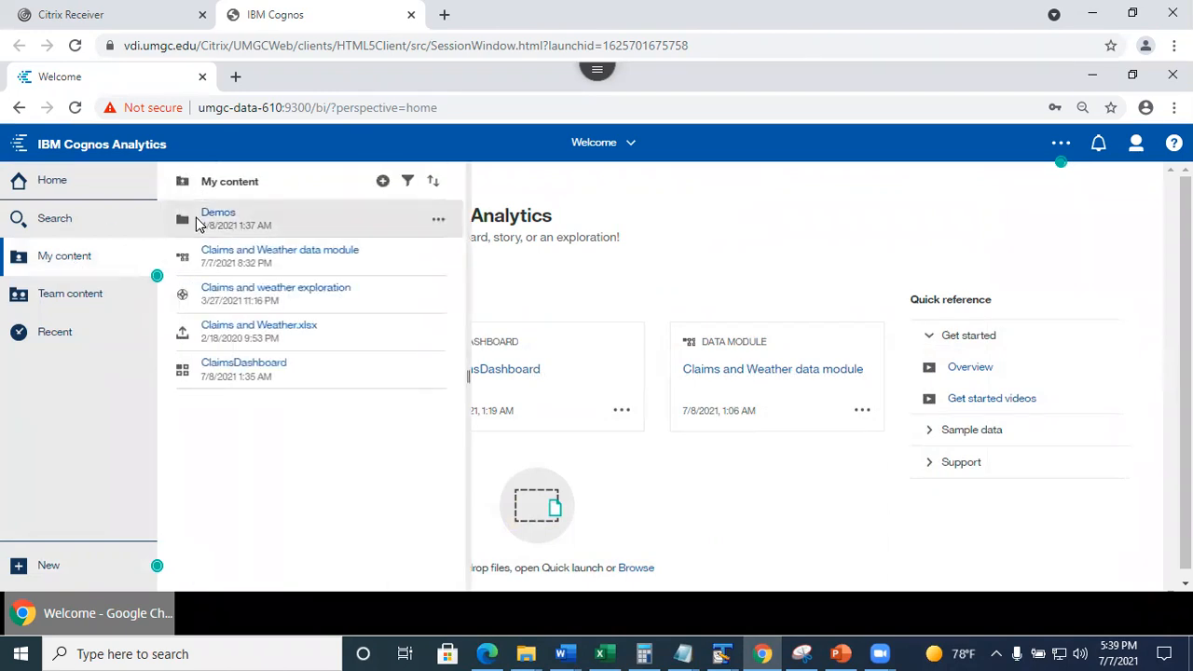
{"action": "left_click", "coordinate": [219, 218]}
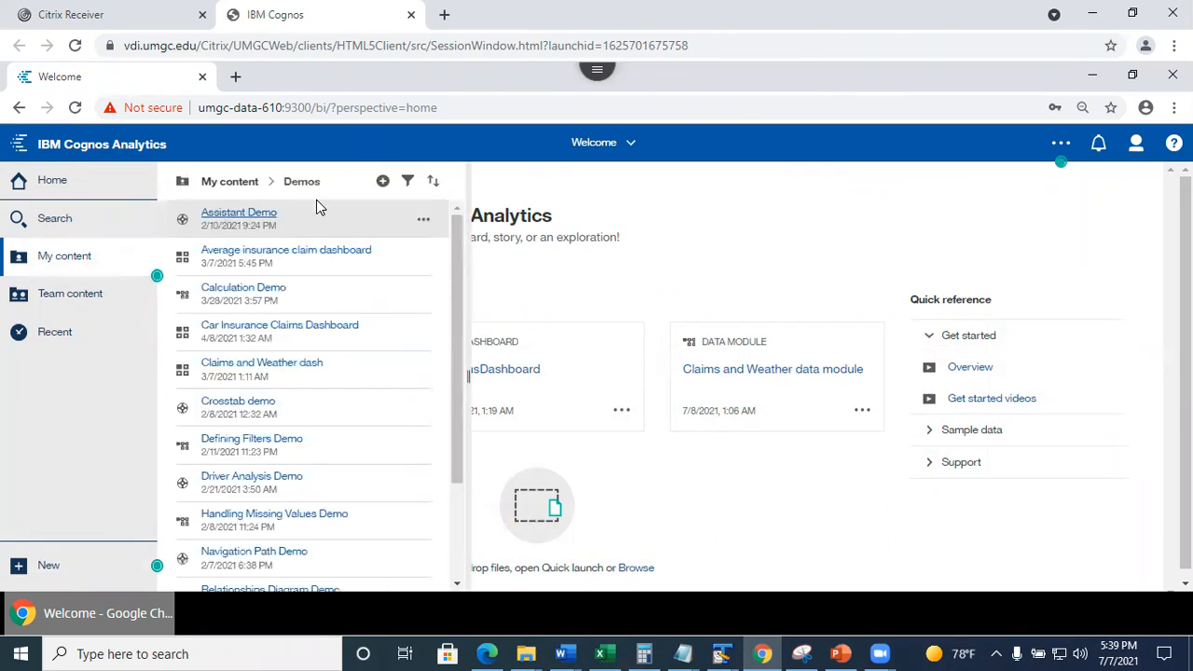
{"action": "left_click", "coordinate": [285, 328]}
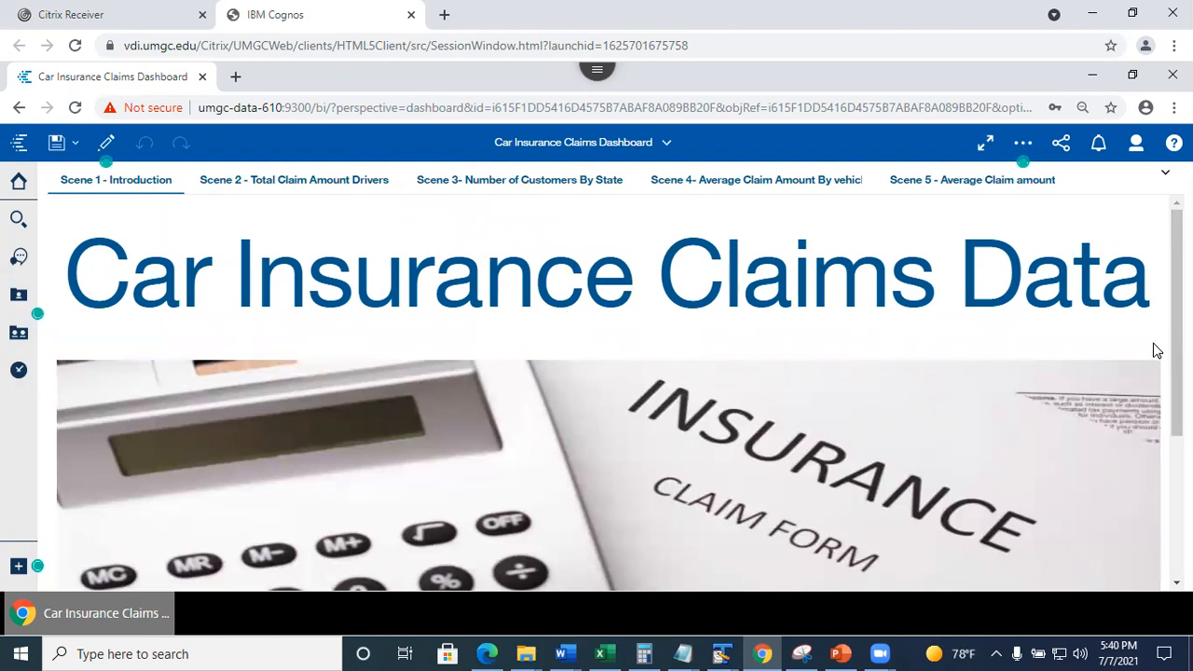
Put the dashboard in edit mode and show the claim form image's properties.
{"action": "mouse_move", "coordinate": [1177, 353]}
{"action": "left_mouse_down"}
{"action": "mouse_move", "coordinate": [1177, 490]}
{"action": "mouse_move", "coordinate": [1177, 350]}
{"action": "left_mouse_up"}
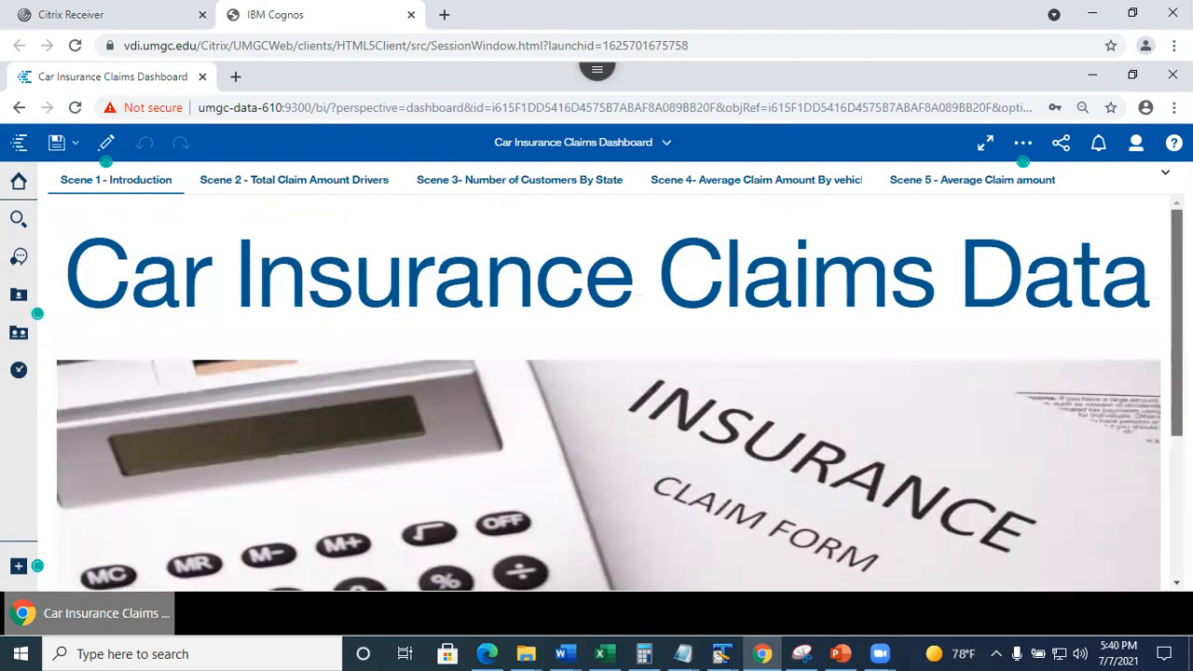
{"action": "scroll", "coordinate": [712, 439], "scroll_direction": "down", "scroll_amount": 2}
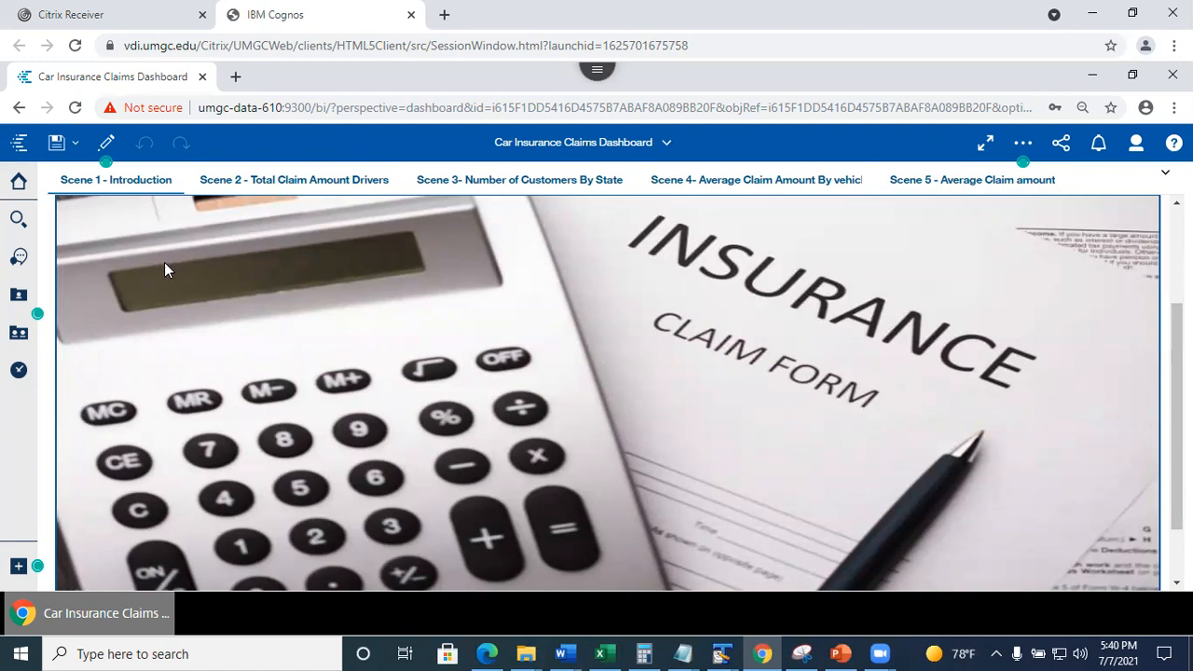
{"action": "left_click", "coordinate": [107, 149]}
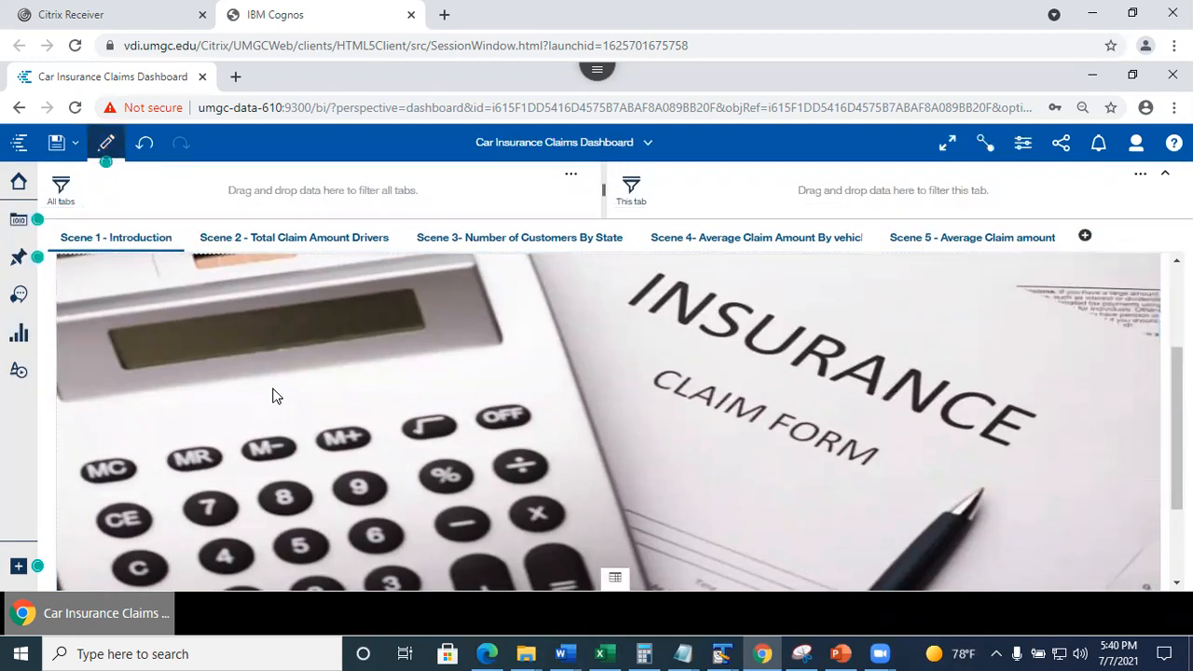
{"action": "left_click", "coordinate": [205, 352]}
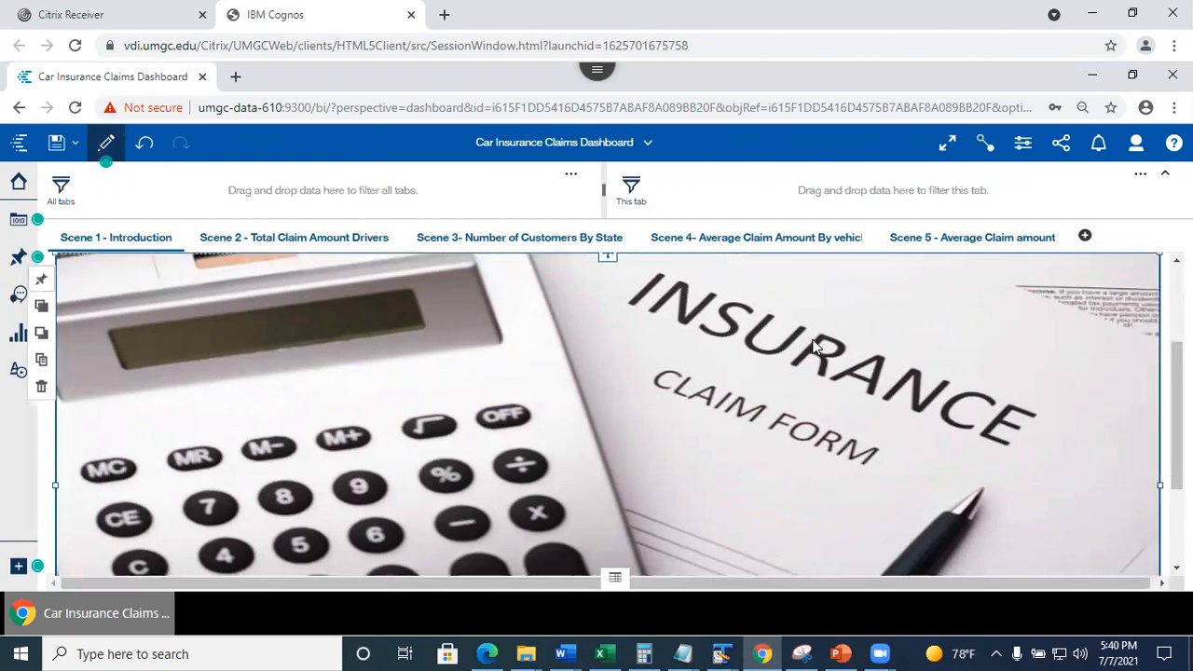
{"action": "left_click", "coordinate": [1026, 146]}
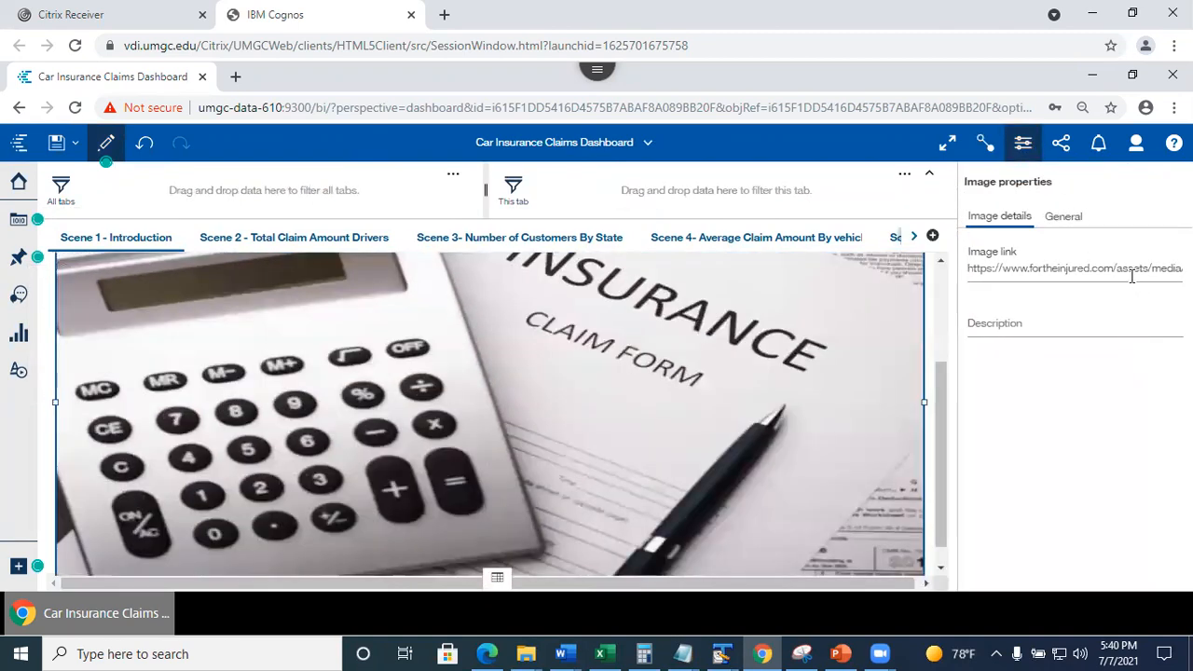
Select and copy the full contents of the Image link field.
{"action": "left_click", "coordinate": [1138, 271]}
{"action": "key", "text": "ctrl+a"}
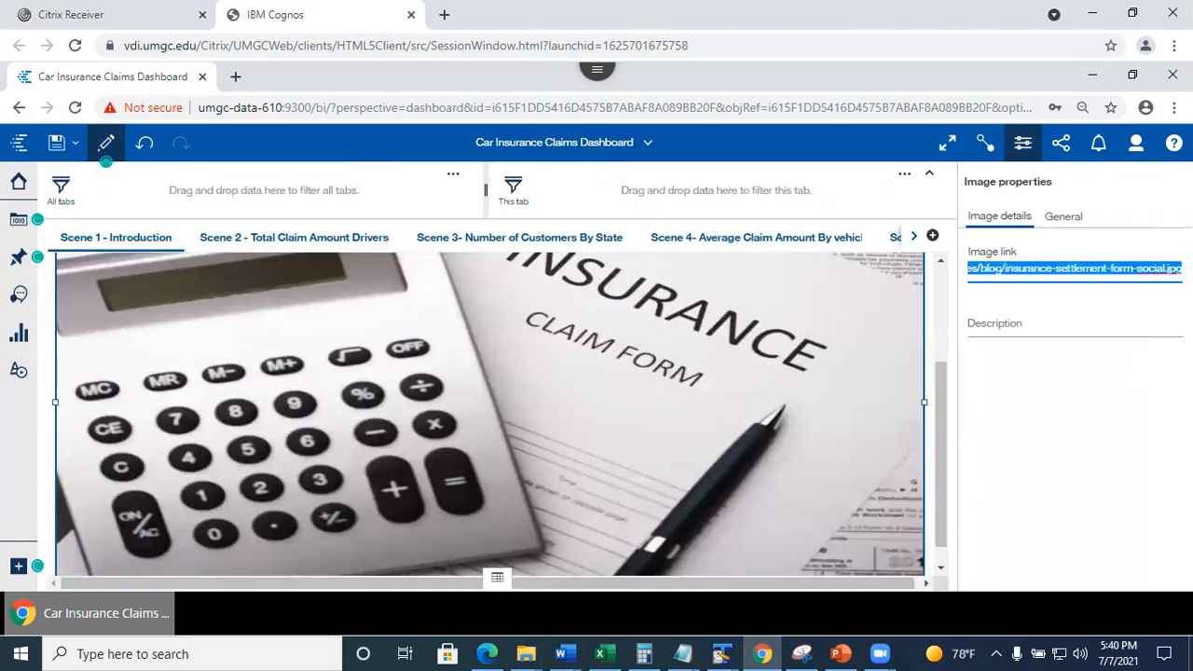
{"action": "left_click", "coordinate": [1148, 272]}
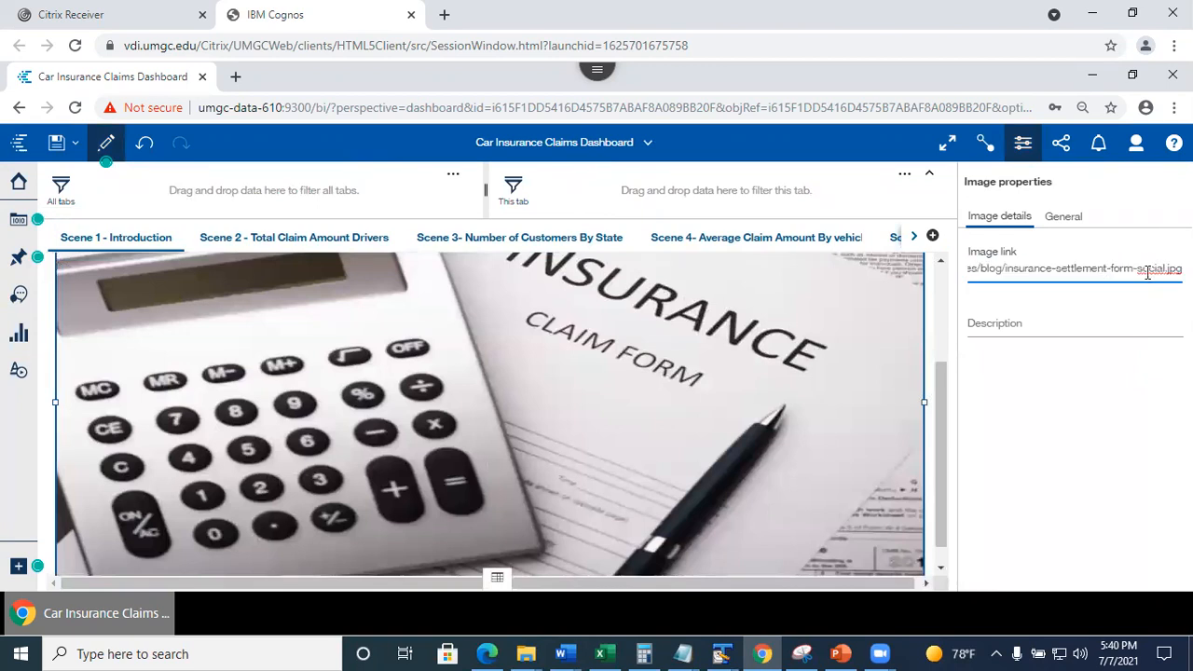
{"action": "left_click", "coordinate": [1107, 270]}
{"action": "left_click_drag", "start_coordinate": [1166, 268], "coordinate": [1182, 270]}
{"action": "key", "text": "Return"}
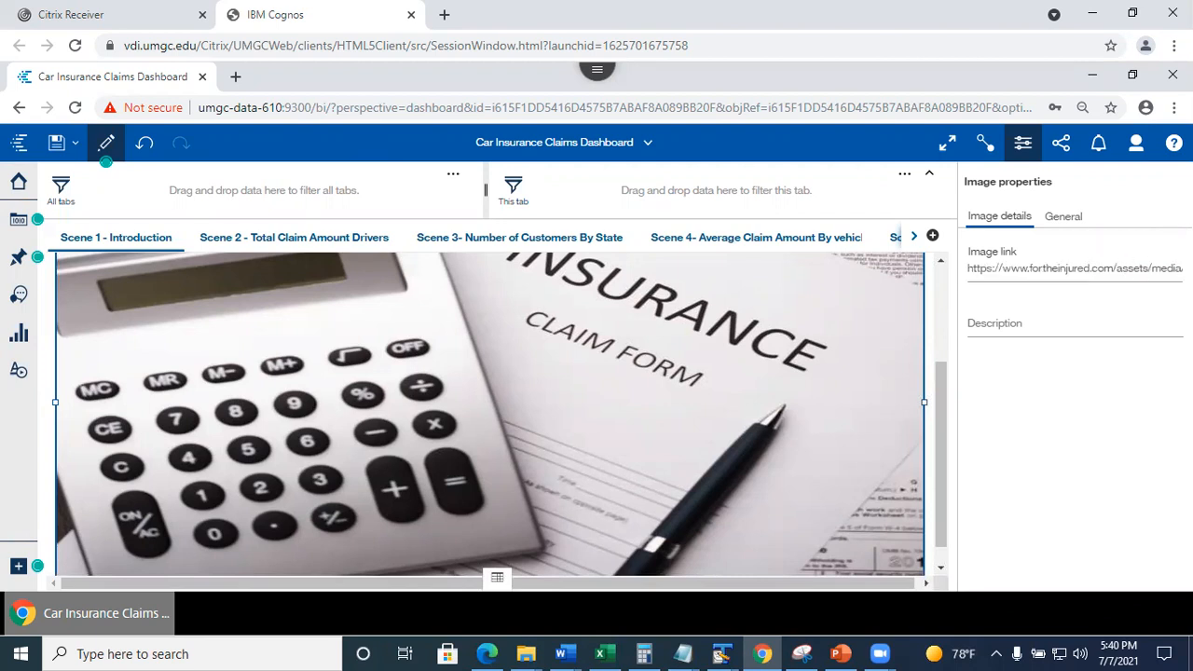
{"action": "left_click_drag", "start_coordinate": [990, 269], "coordinate": [1184, 269]}
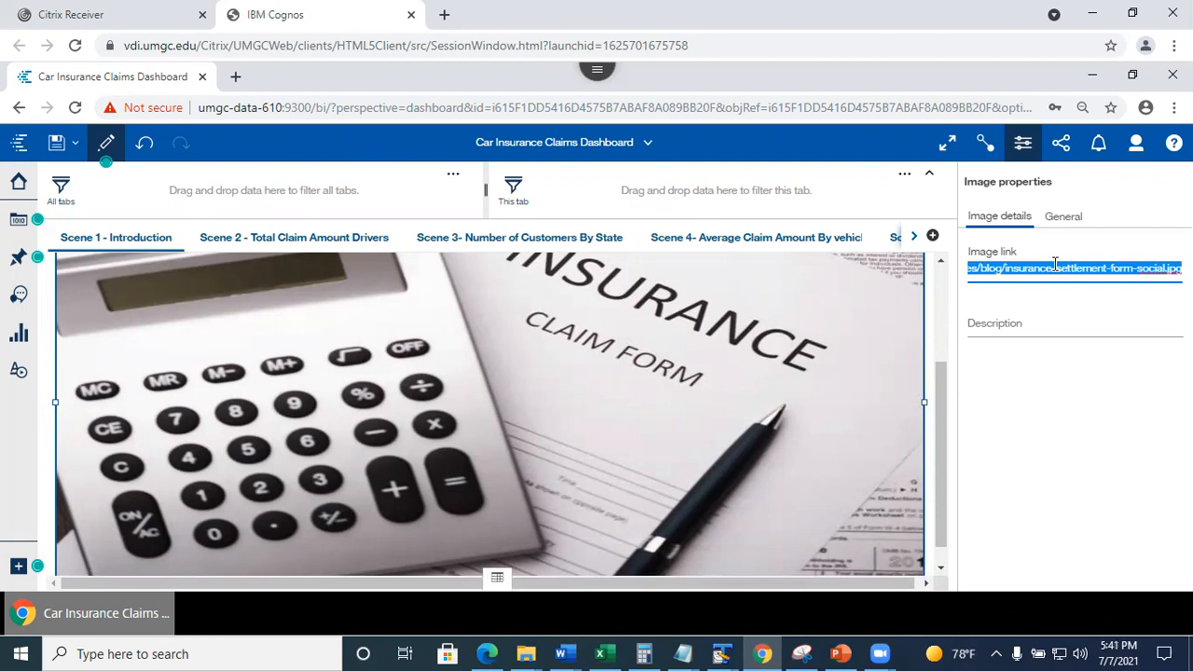
{"action": "key", "text": "ctrl+c"}
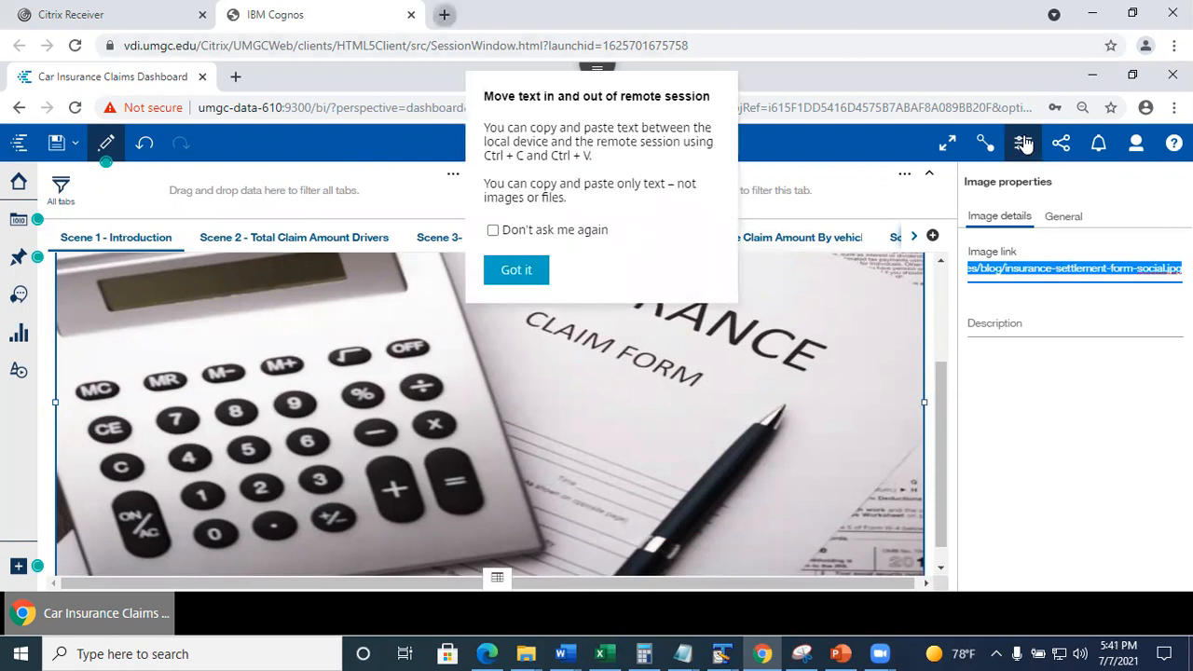
Paste the copied image link into a new Chrome tab, which runs a search.
{"action": "key", "text": "ctrl+t"}
{"action": "key", "text": "ctrl+v"}
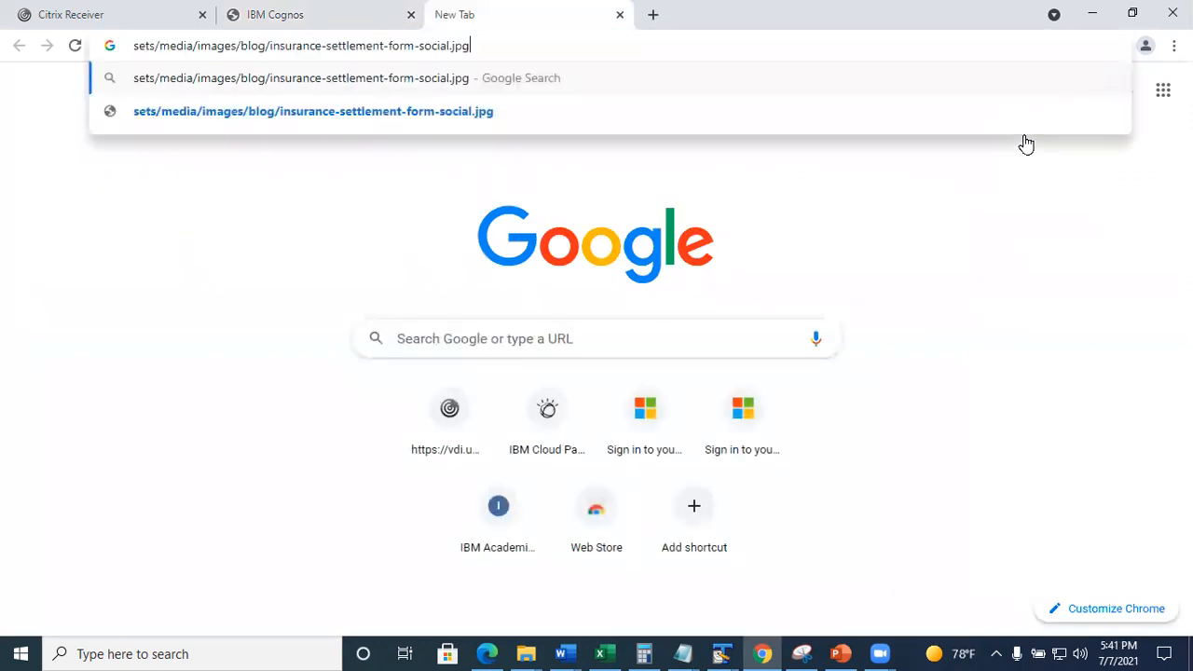
{"action": "key", "text": "Return"}
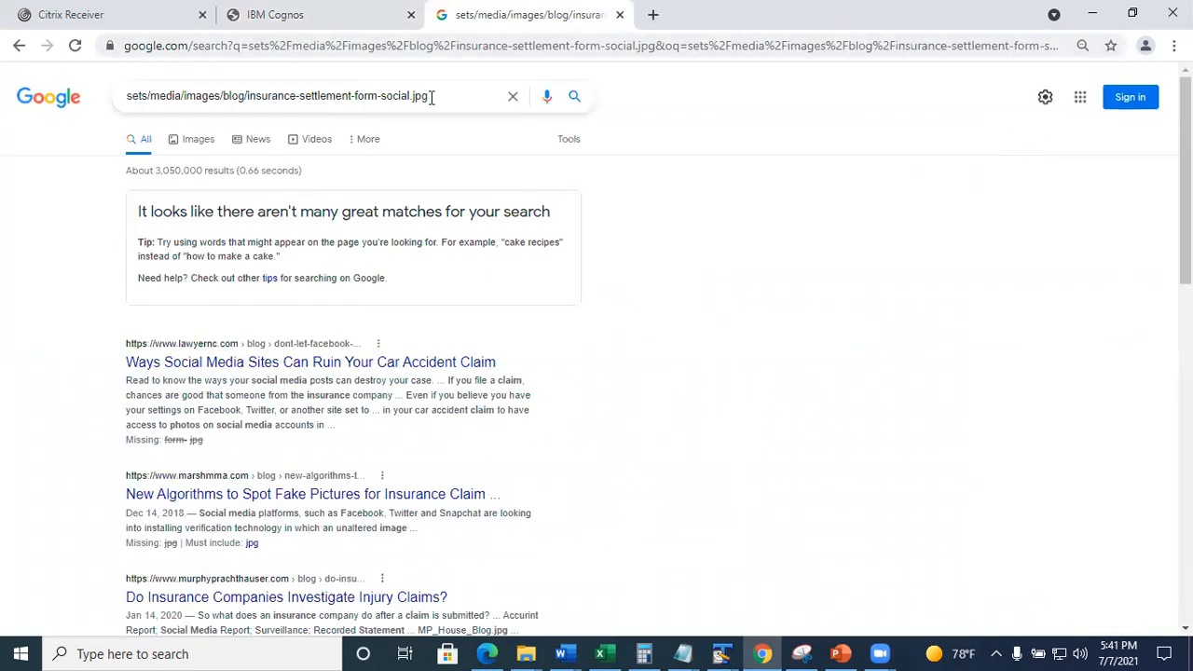
{"action": "left_click", "coordinate": [450, 98]}
{"action": "key", "text": "Return"}
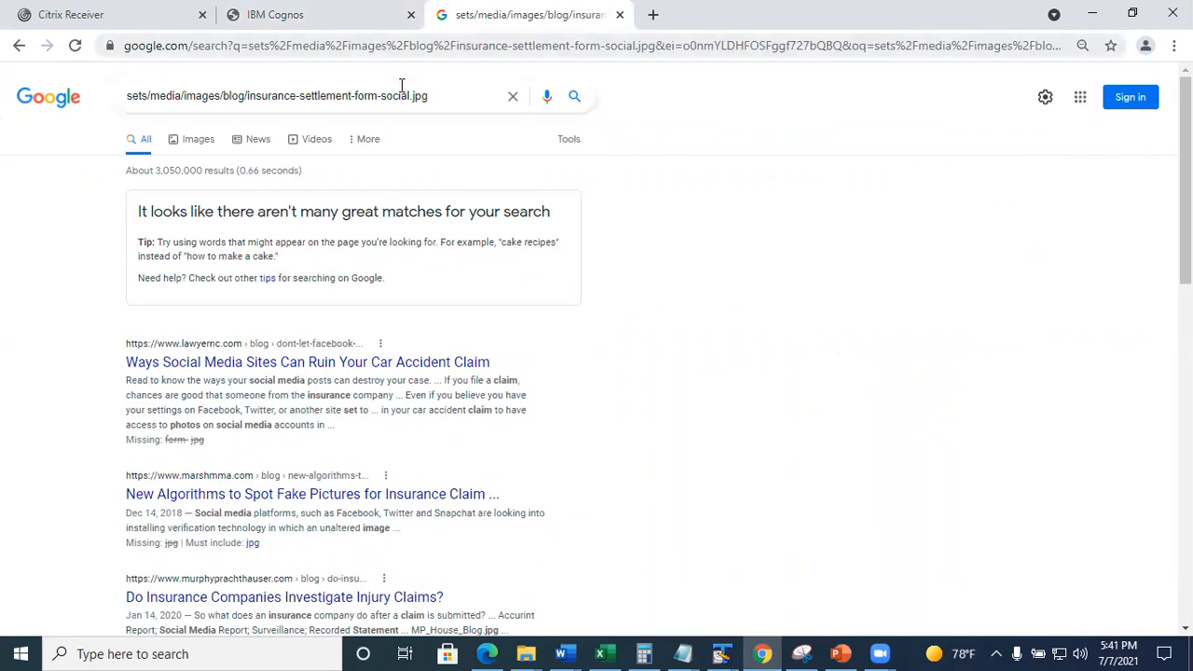
{"action": "left_click_drag", "start_coordinate": [134, 84], "coordinate": [160, 104]}
Recopy the full image link from Cognos and load insurance-settlement-form-social.jpg in Chrome.
{"action": "key", "text": "ctrl+shift+Tab"}
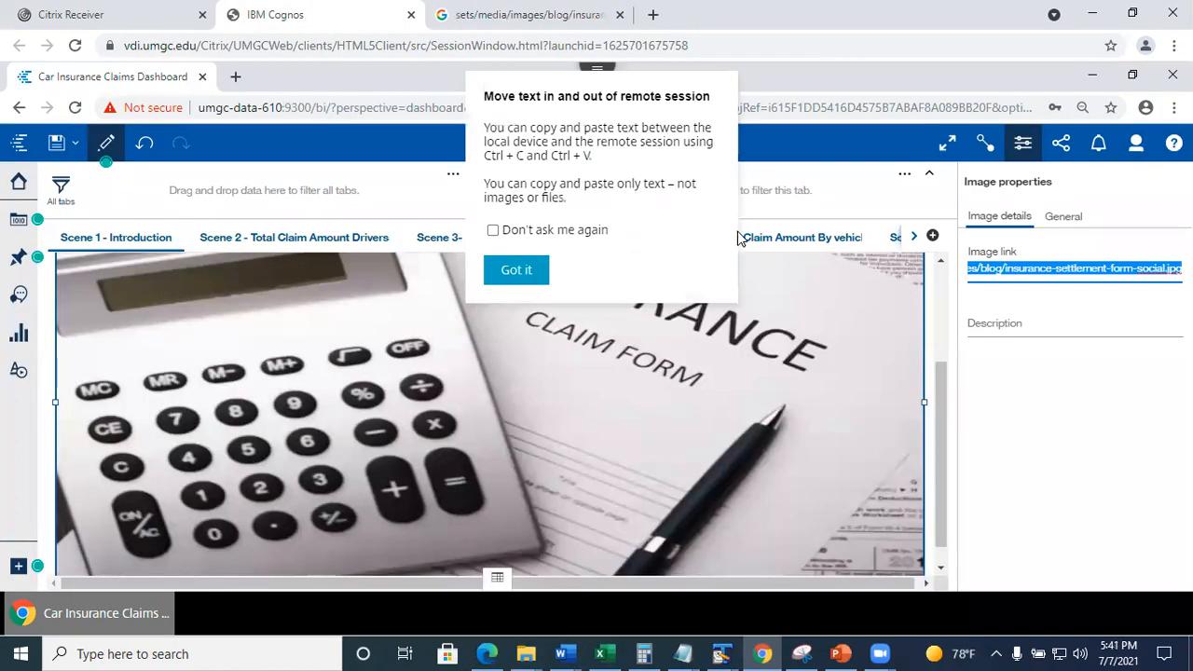
{"action": "left_click", "coordinate": [1053, 322]}
{"action": "left_click", "coordinate": [994, 263]}
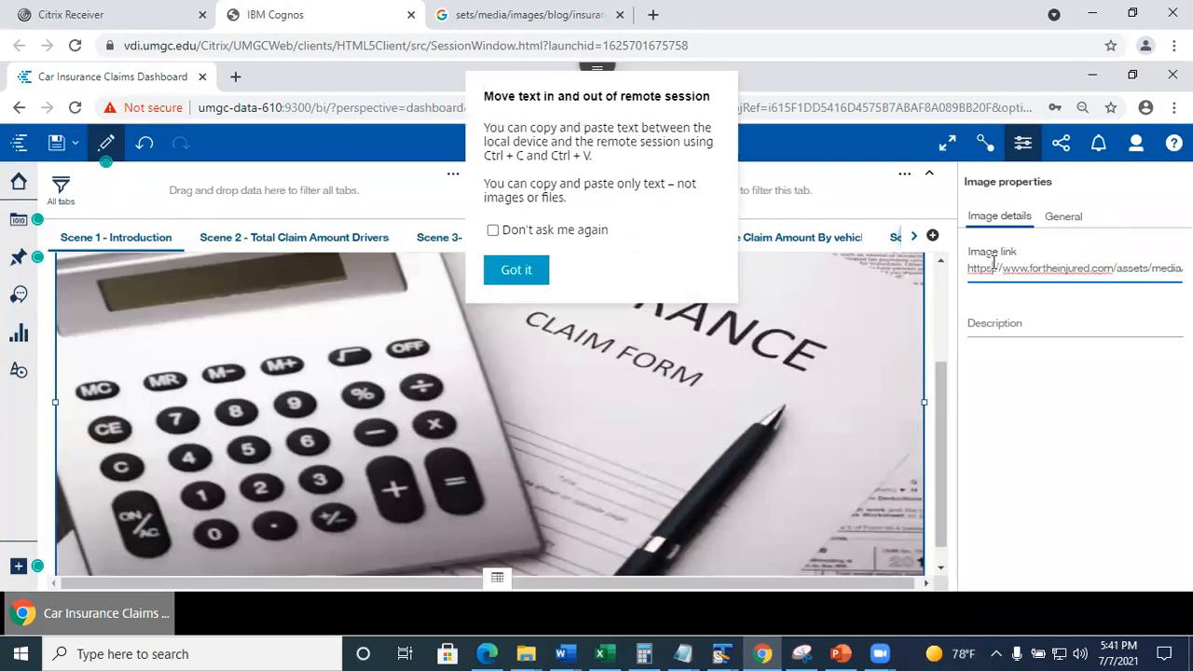
{"action": "left_click_drag", "start_coordinate": [970, 267], "coordinate": [1186, 271]}
{"action": "key", "text": "ctrl+Tab"}
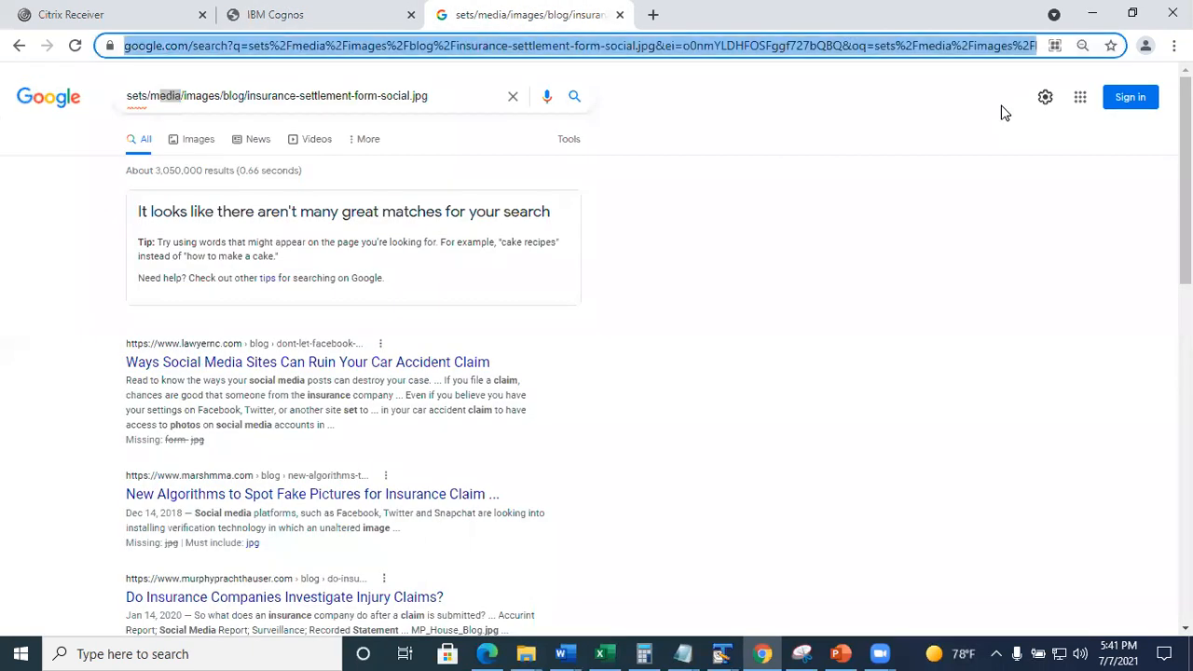
{"action": "key", "text": "ctrl+v"}
{"action": "key", "text": "Return"}
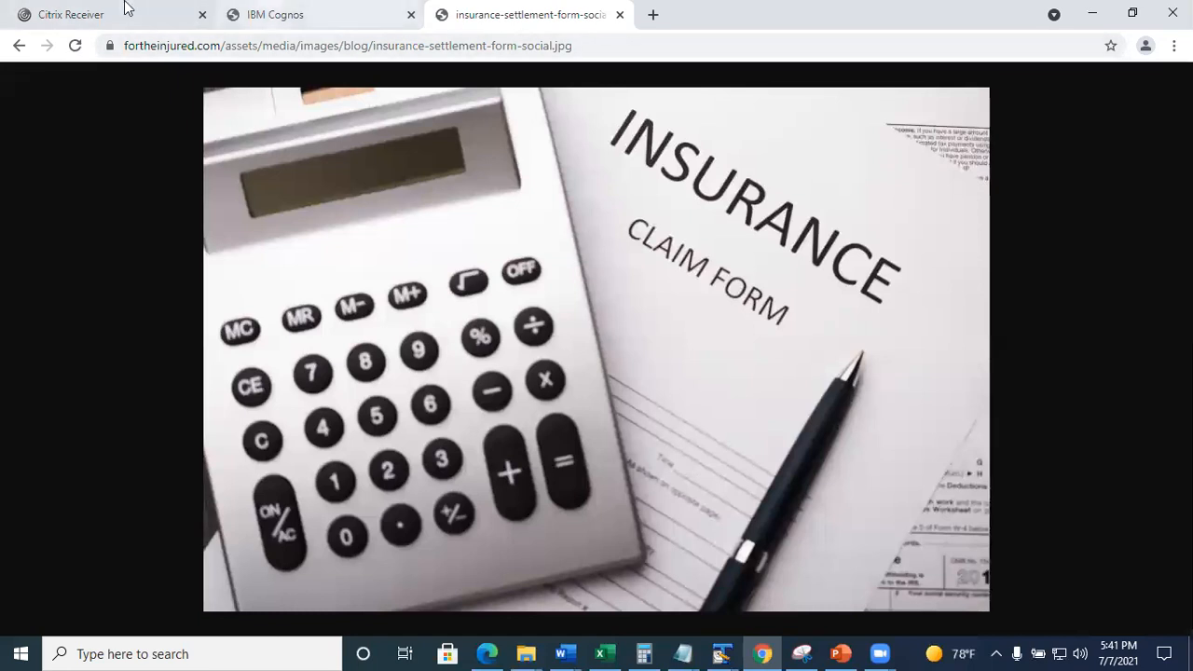
Return to Cognos and paste the full link back into the Image link field.
{"action": "left_click", "coordinate": [271, 14]}
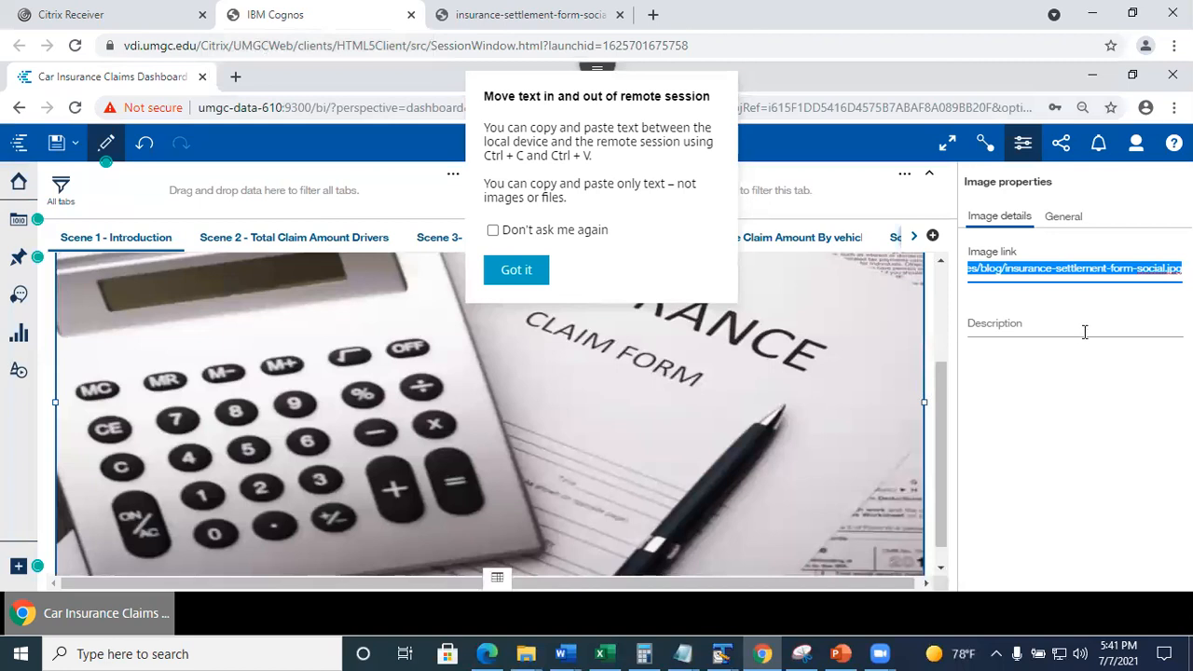
{"action": "key", "text": "ctrl+v"}
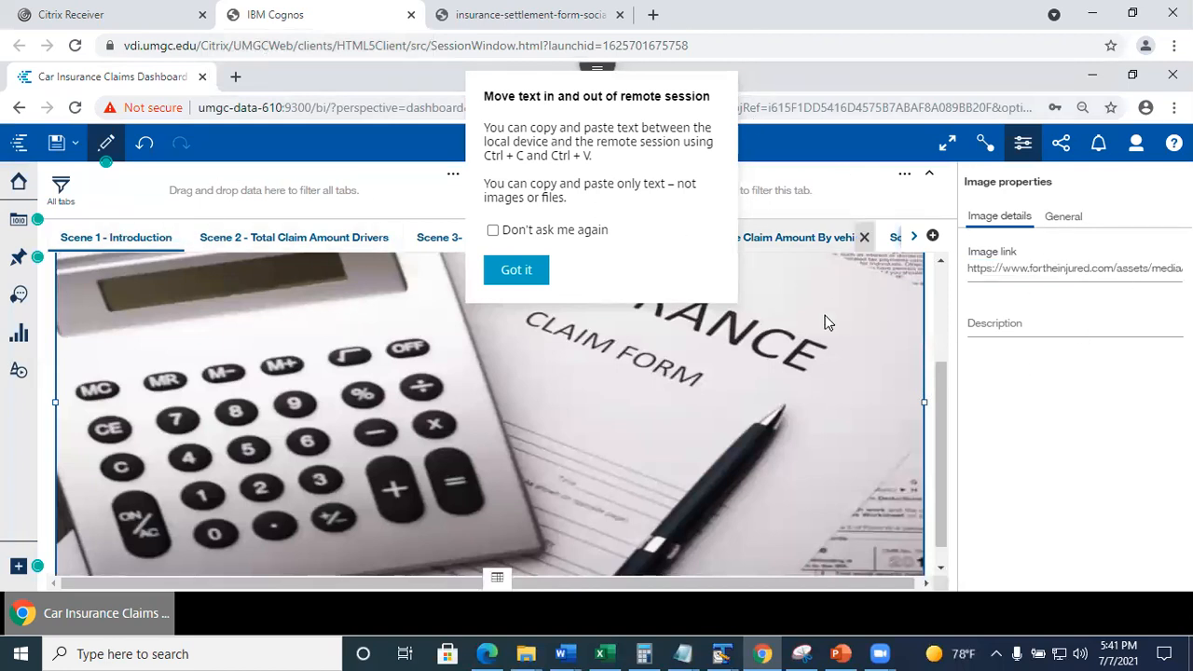
{"action": "left_click", "coordinate": [533, 269]}
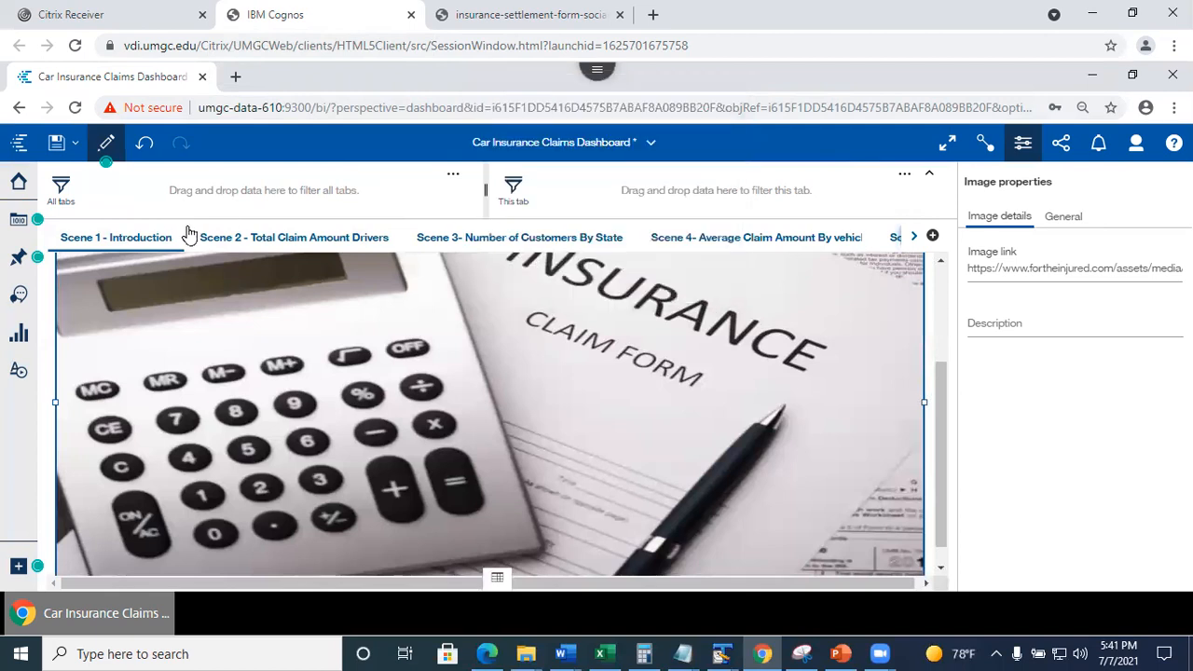
Step through Scene 2 Total Claim Amount Drivers, Scene 3, Scene 4 and Scene 5.
{"action": "left_click", "coordinate": [278, 243]}
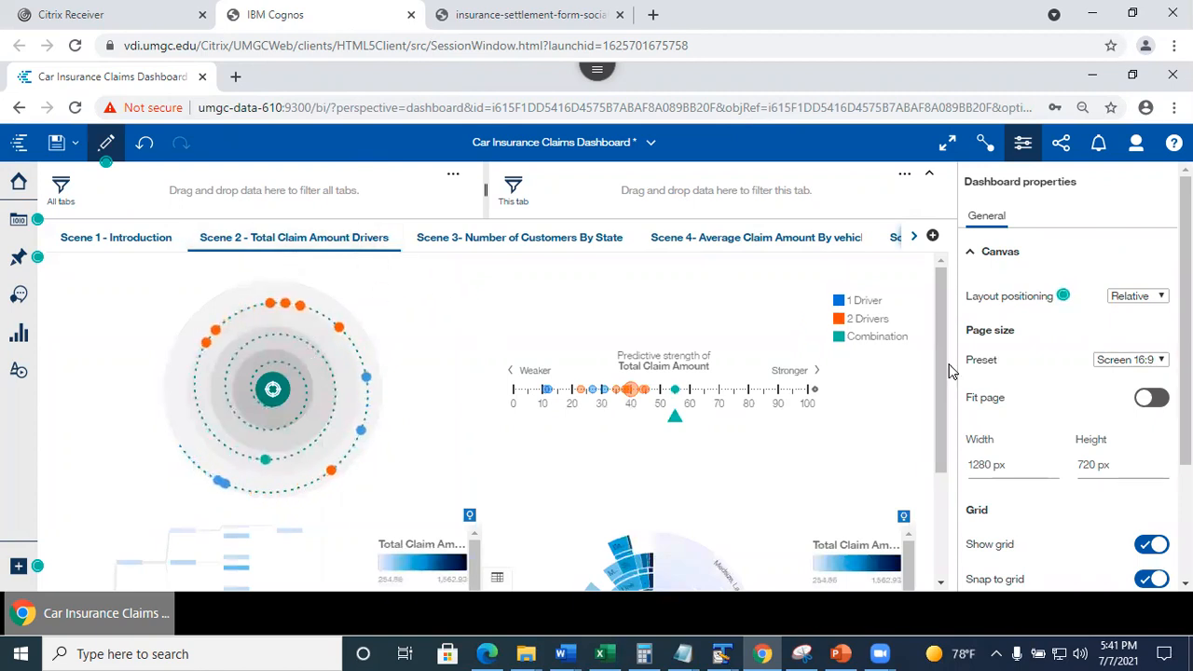
{"action": "left_click_drag", "start_coordinate": [942, 372], "coordinate": [956, 342]}
{"action": "left_click_drag", "start_coordinate": [940, 458], "coordinate": [951, 493]}
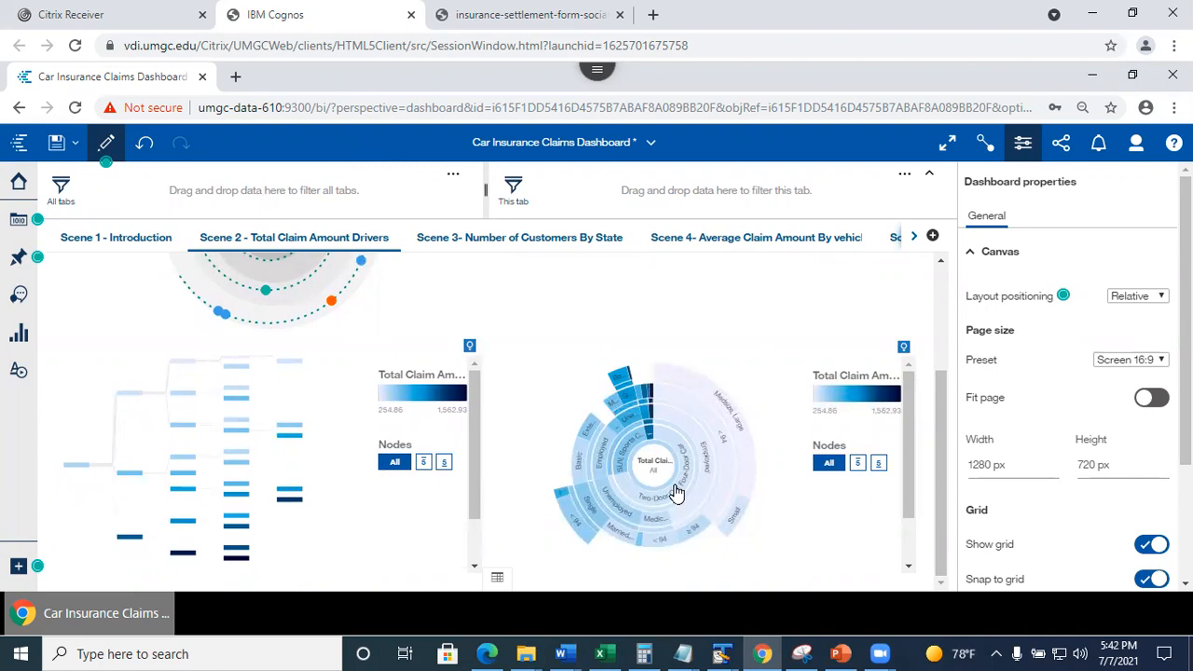
{"action": "mouse_move", "coordinate": [677, 495]}
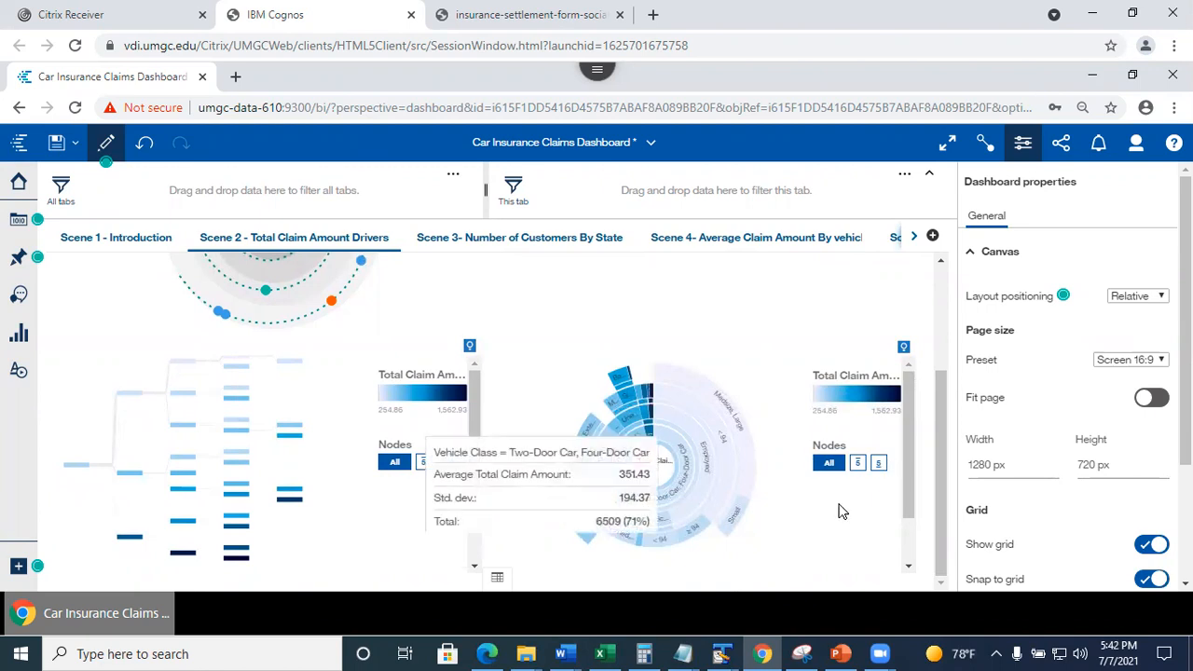
{"action": "left_click_drag", "start_coordinate": [946, 507], "coordinate": [959, 426]}
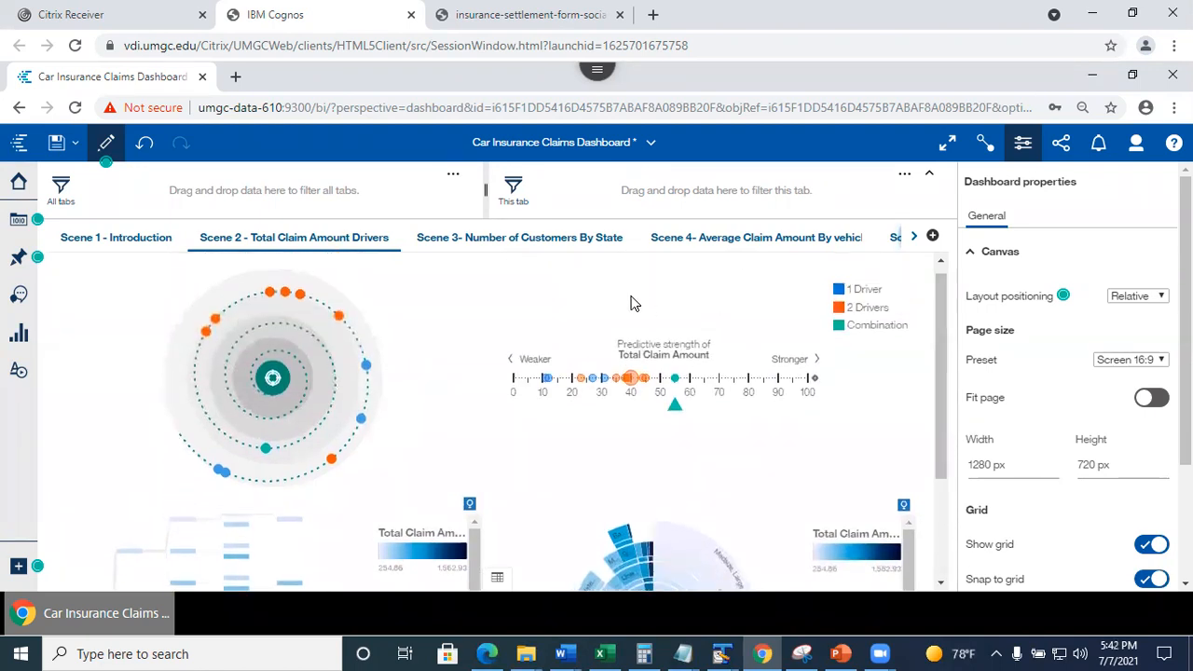
{"action": "left_click", "coordinate": [508, 240]}
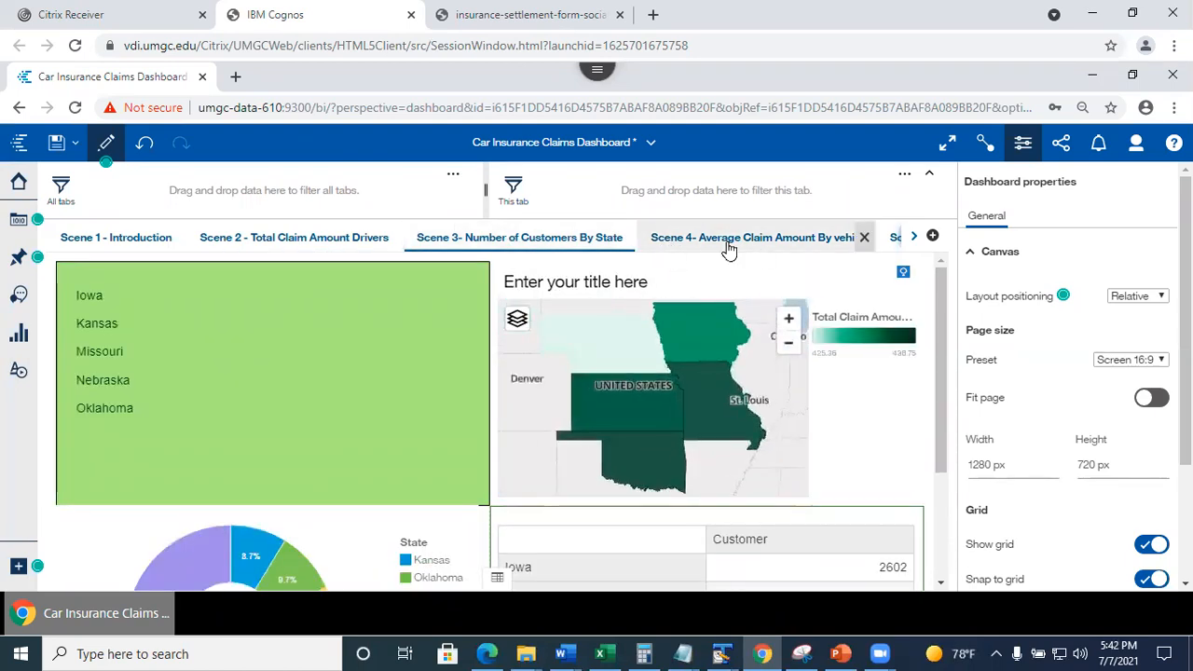
{"action": "left_click", "coordinate": [729, 248]}
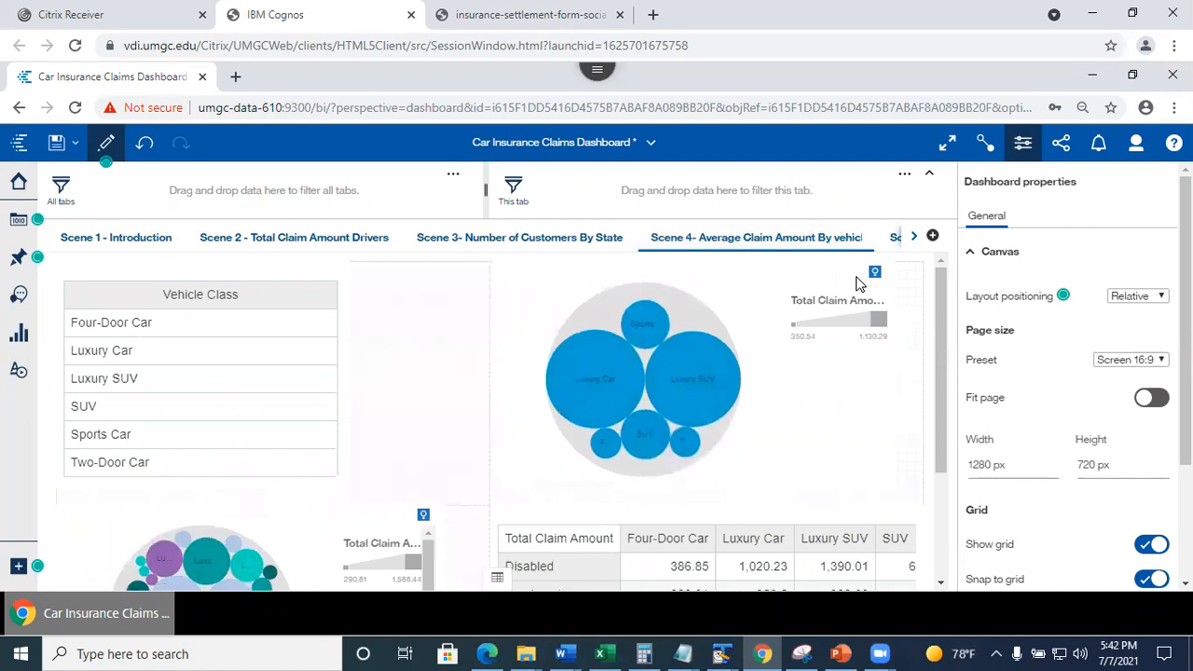
{"action": "left_click", "coordinate": [895, 239]}
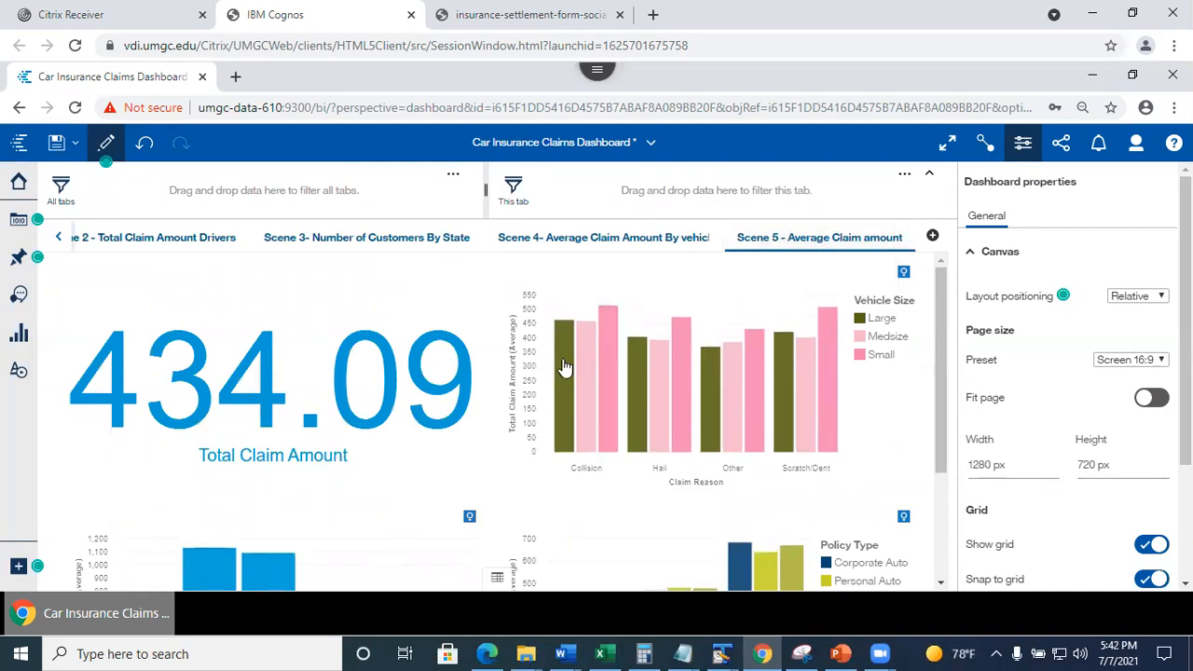
Select the 434.09 KPI, hide the Properties panel, and save the dashboard.
{"action": "left_click", "coordinate": [252, 371]}
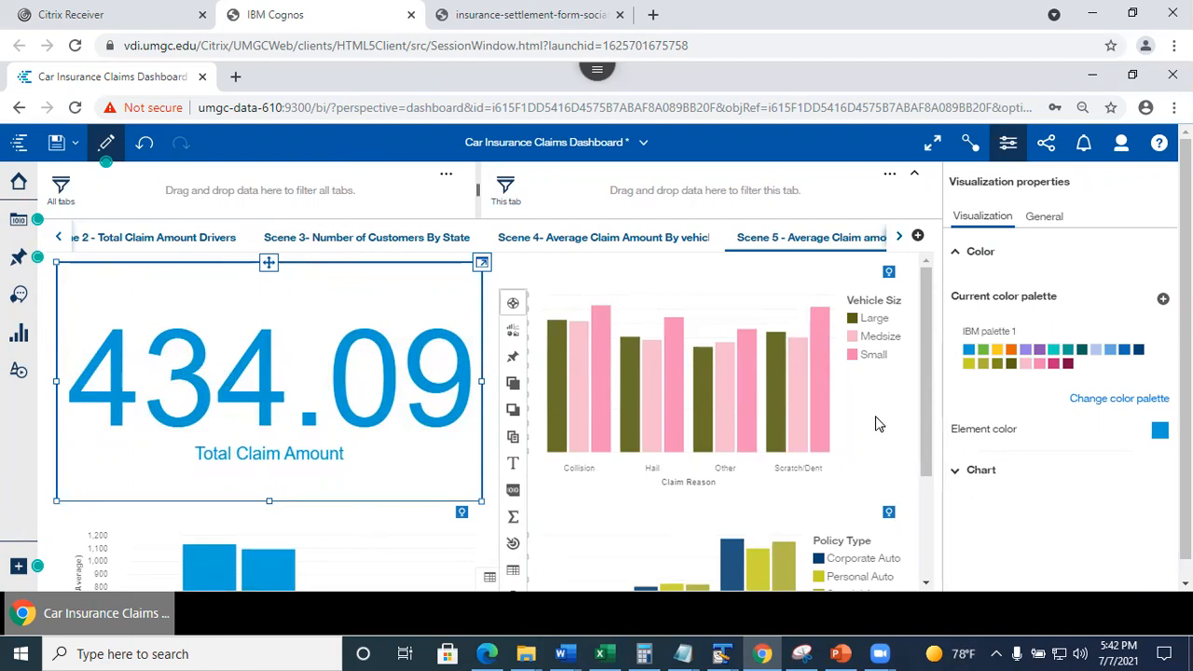
{"action": "left_click", "coordinate": [1009, 143]}
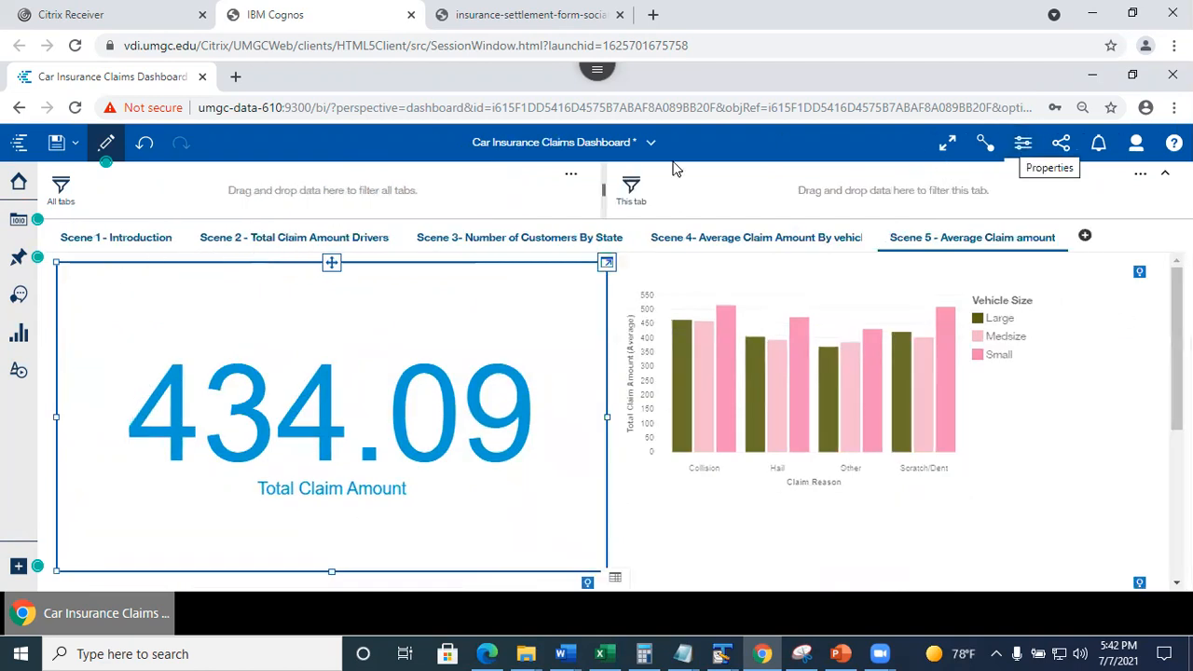
{"action": "left_click", "coordinate": [55, 144]}
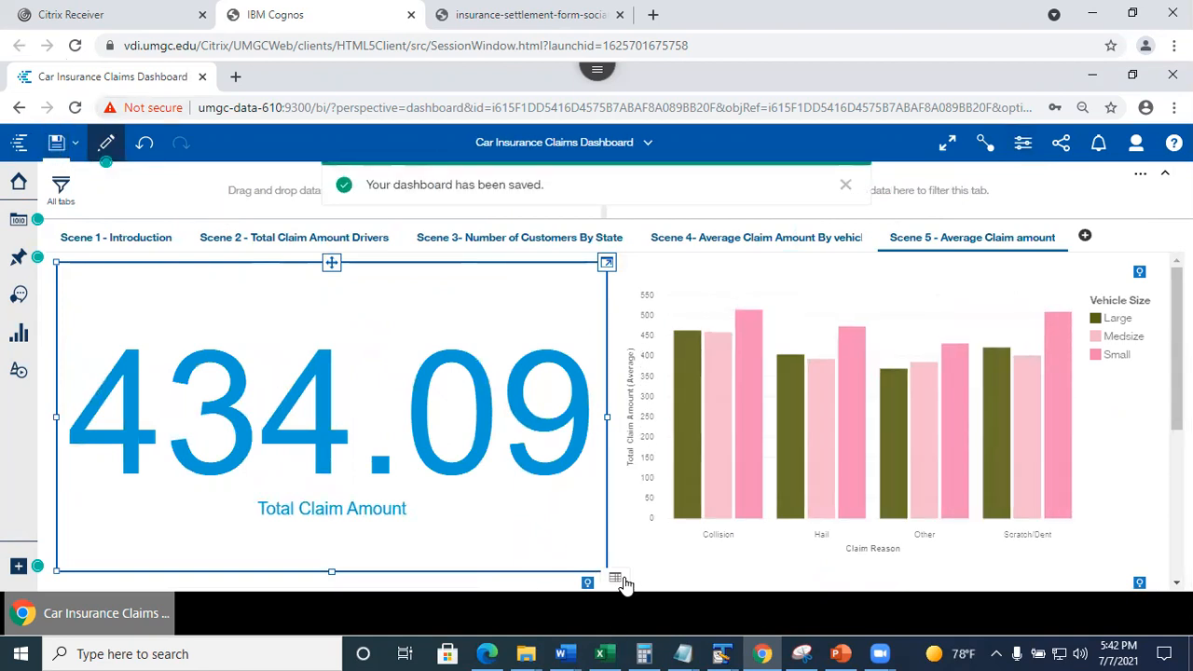
From Scene 1, choose Save as a story, then go to PowerPoint slide 19.
{"action": "left_click", "coordinate": [103, 239]}
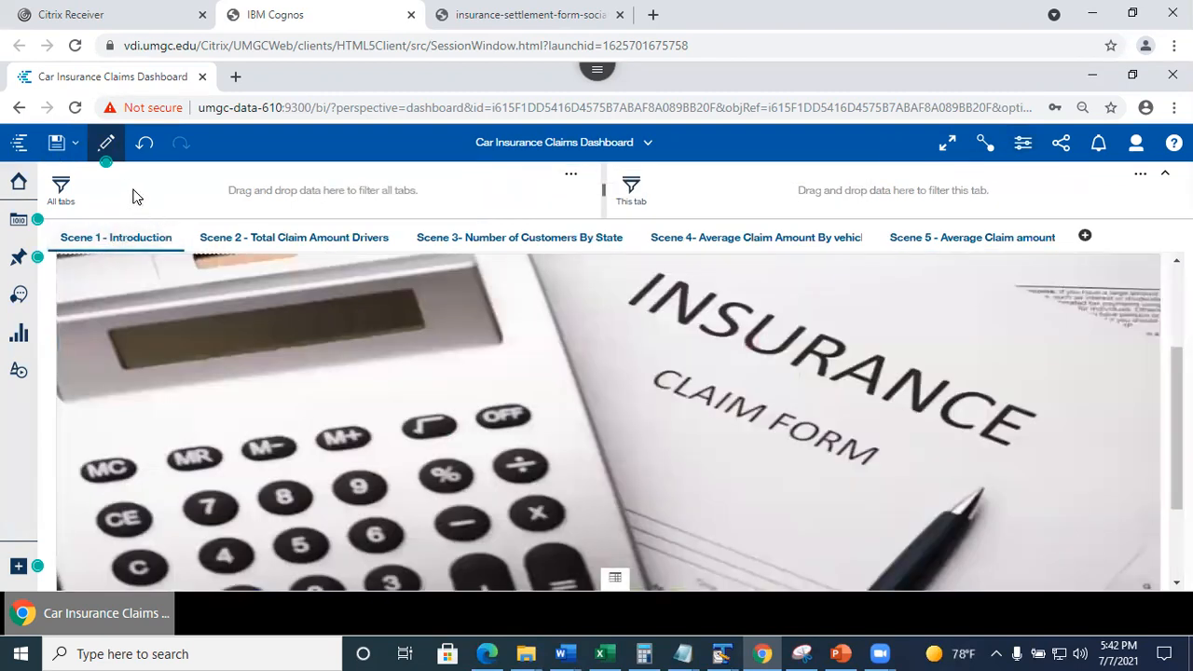
{"action": "left_click", "coordinate": [74, 145]}
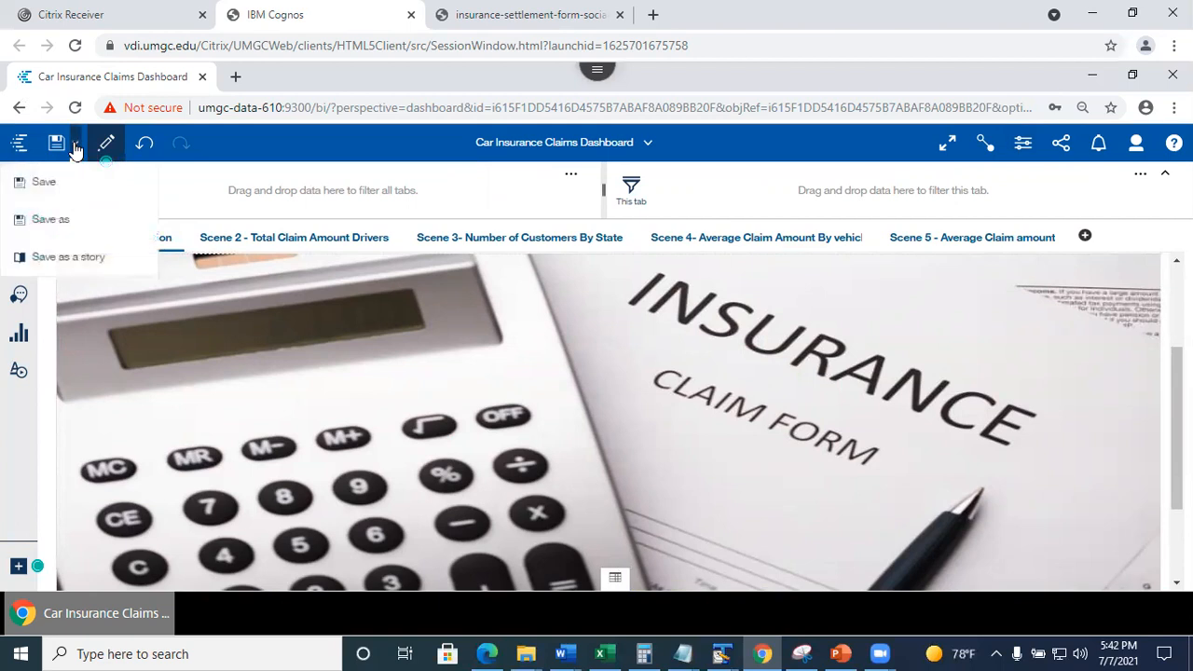
{"action": "left_click", "coordinate": [72, 257]}
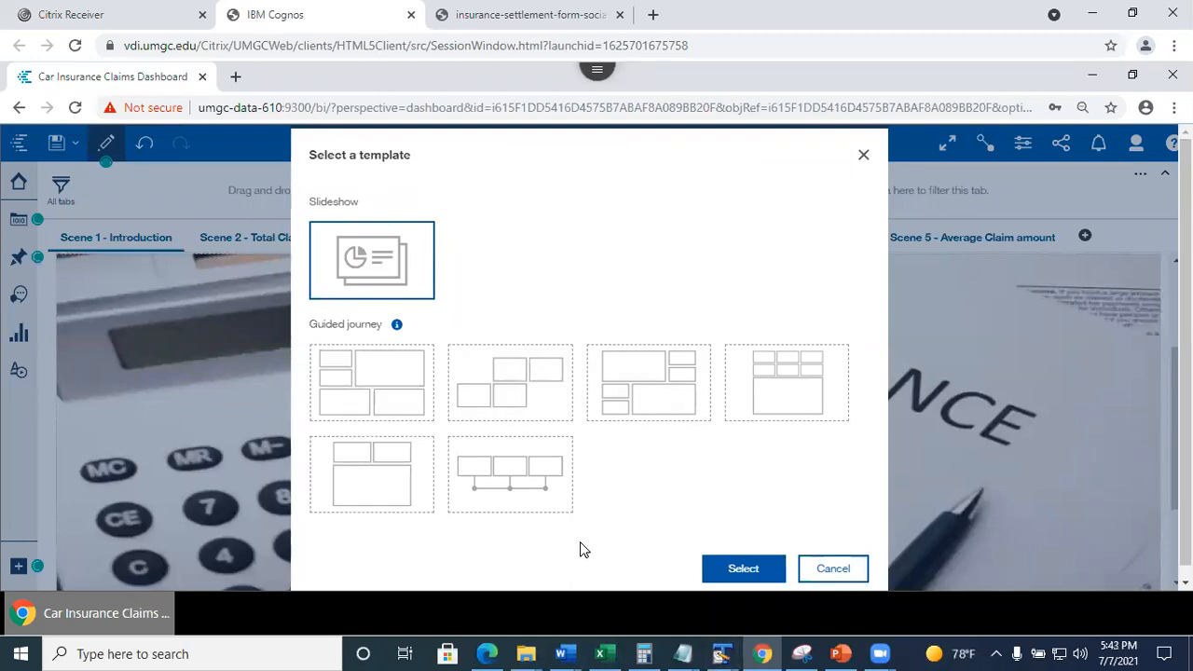
{"action": "left_click", "coordinate": [841, 653]}
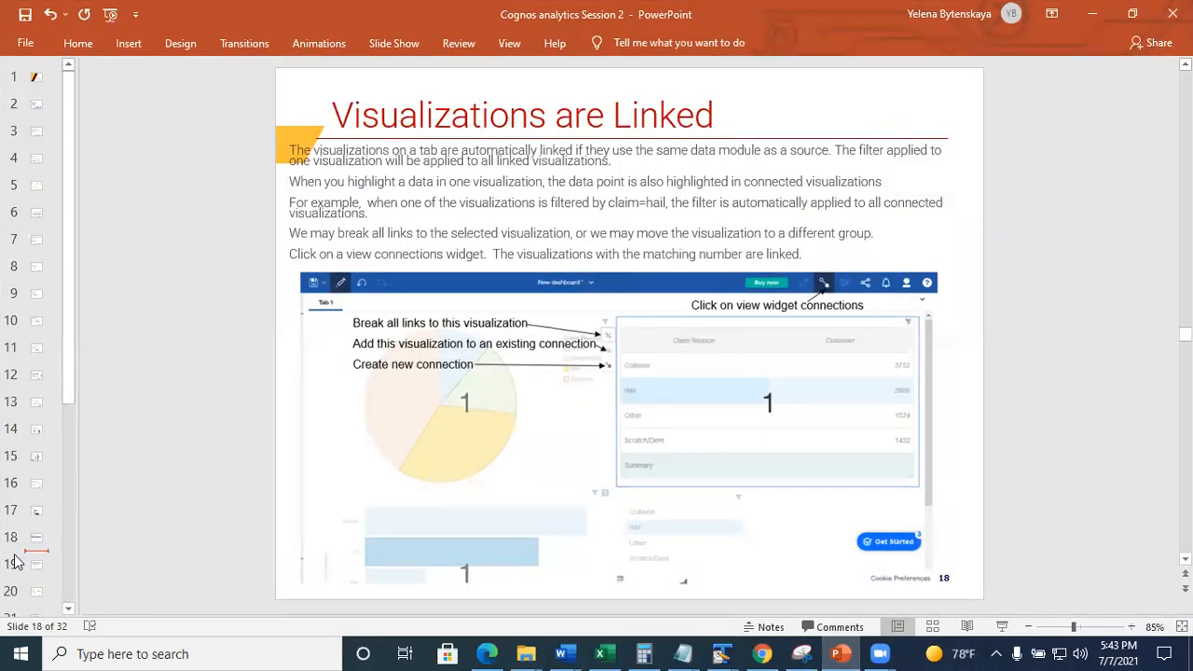
{"action": "left_click", "coordinate": [40, 563]}
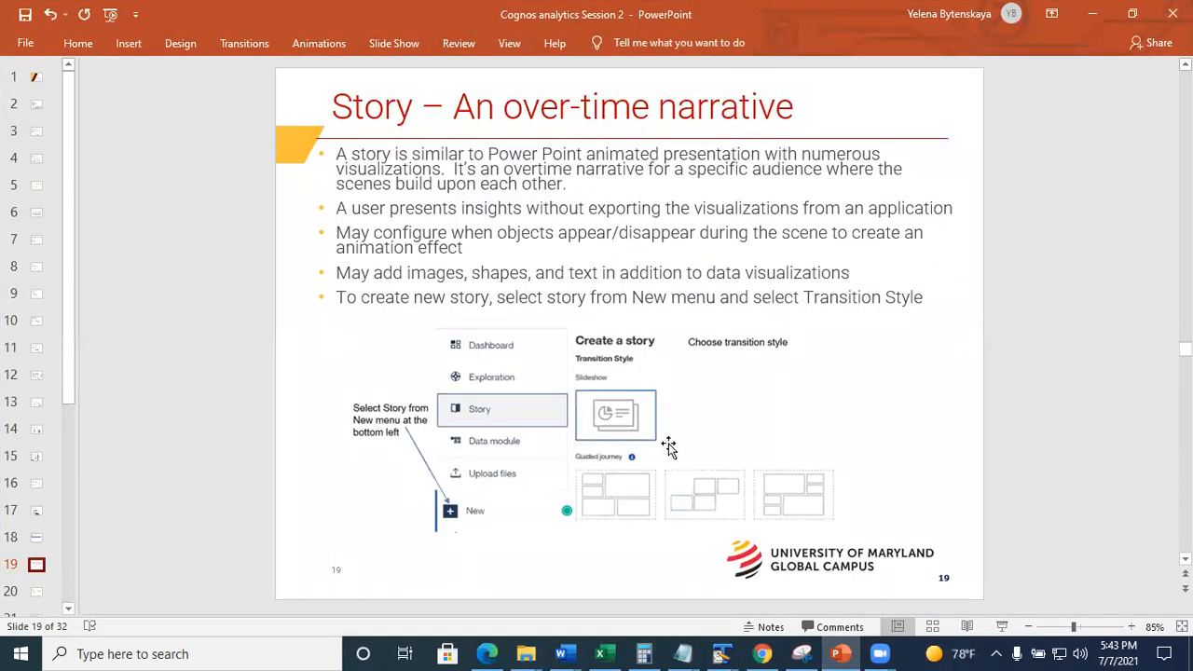
Show the Story Transition Style slide, then minimize PowerPoint back to Cognos.
{"action": "left_click", "coordinate": [41, 591]}
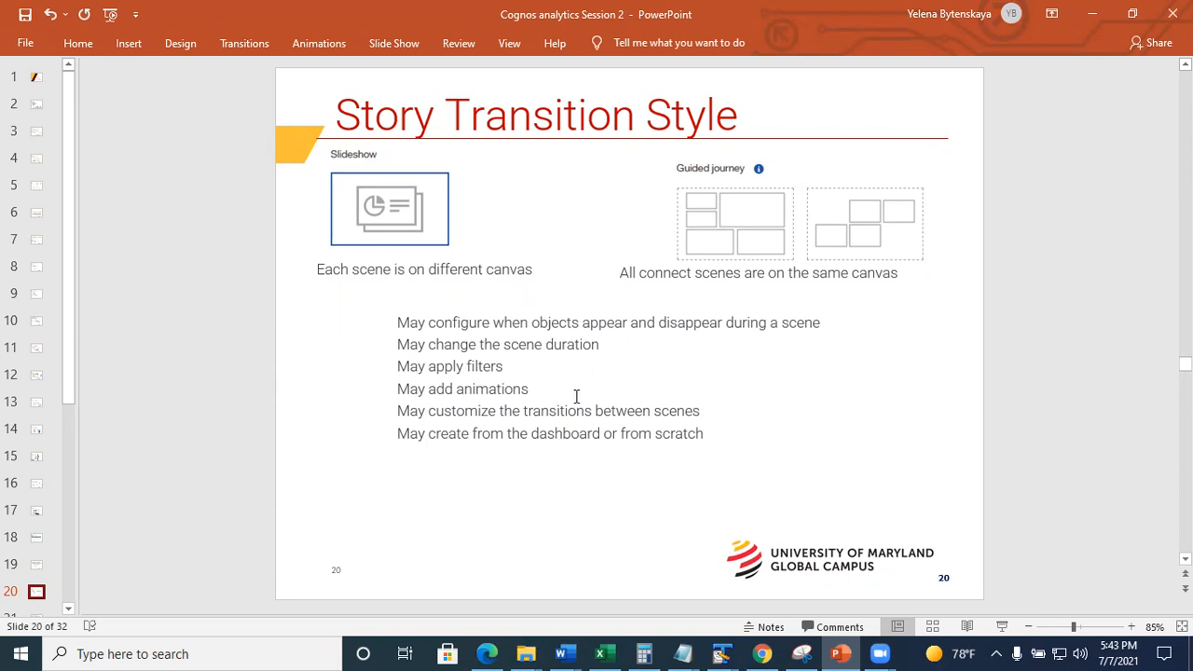
{"action": "left_click", "coordinate": [1092, 15]}
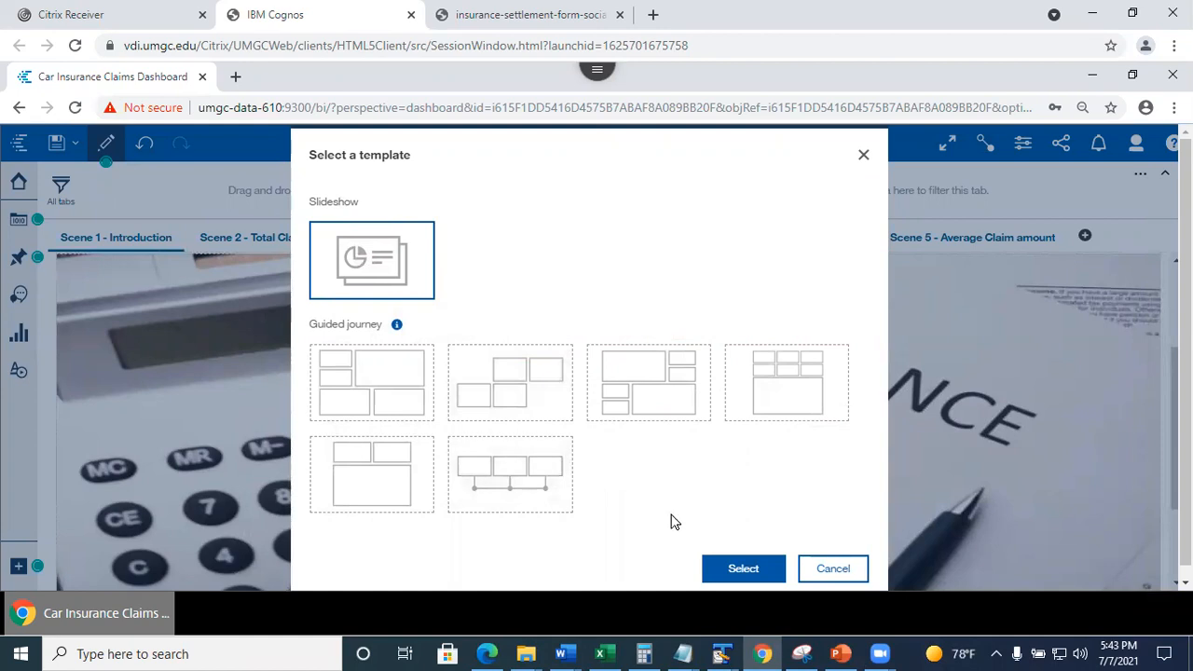
Choose the Slideshow template and try saving under the default name, cancelling the overwrite.
{"action": "left_click", "coordinate": [744, 571]}
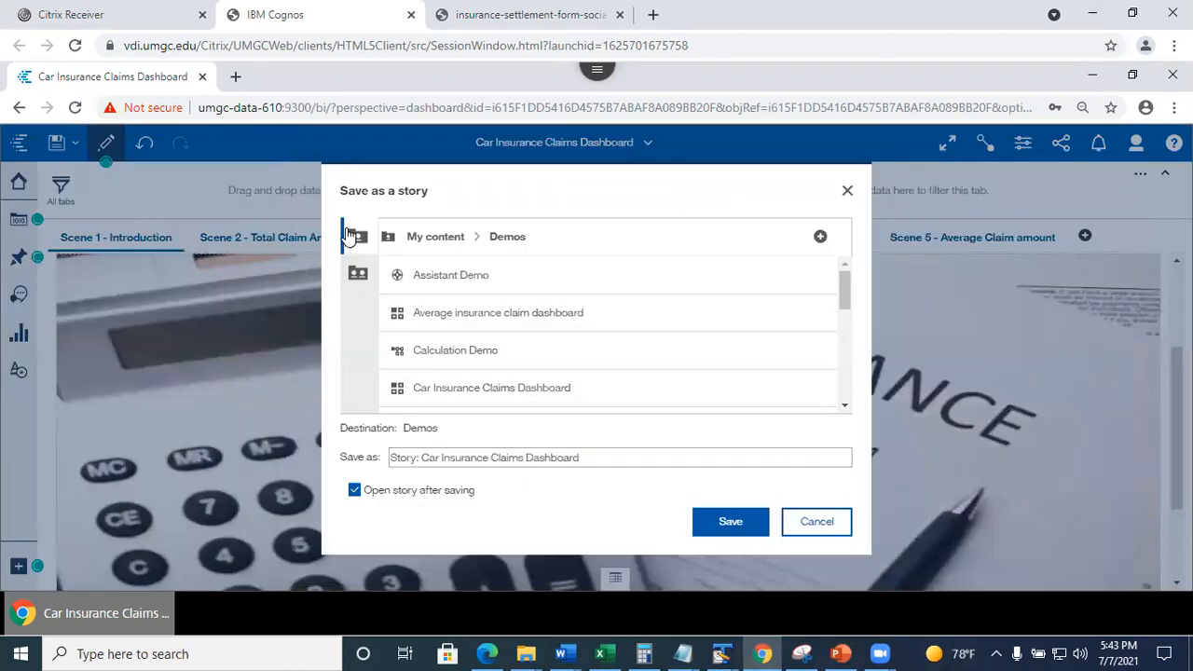
{"action": "left_click", "coordinate": [359, 239]}
{"action": "left_click_drag", "start_coordinate": [422, 458], "coordinate": [578, 473]}
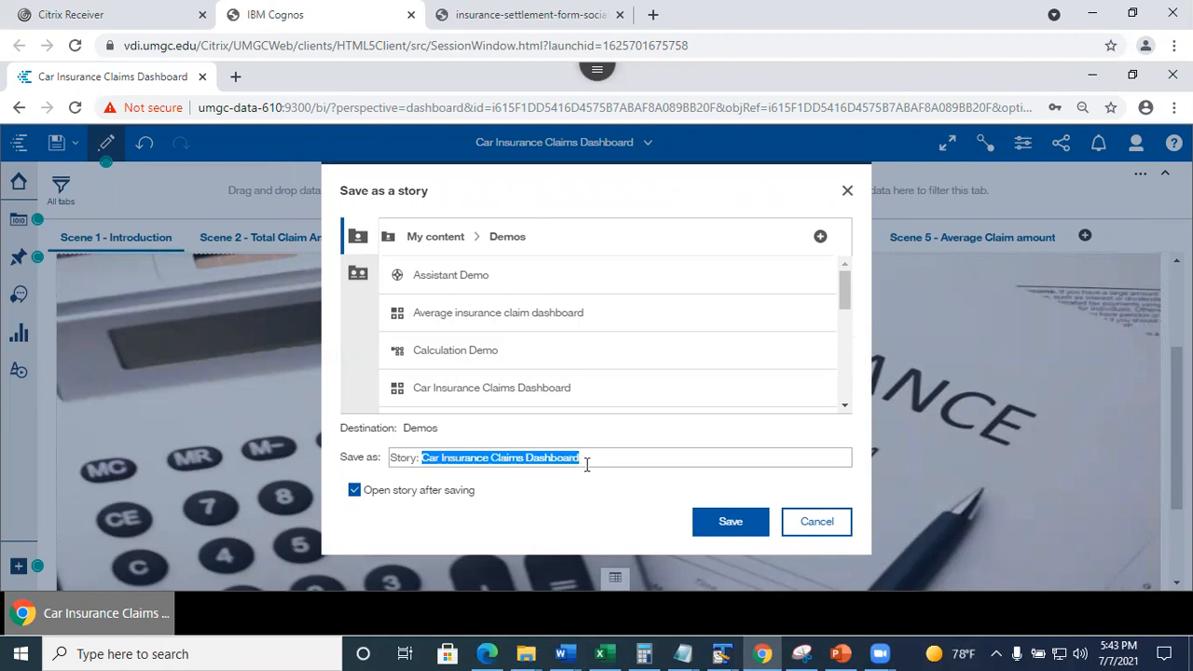
{"action": "left_click", "coordinate": [374, 457]}
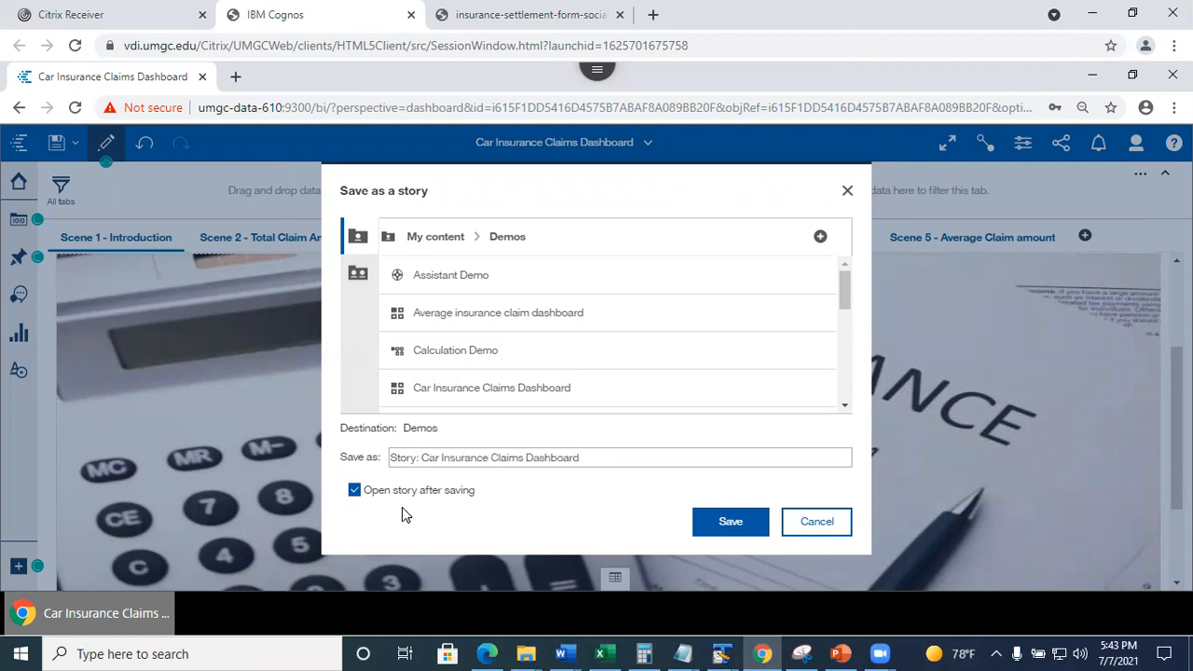
{"action": "left_click", "coordinate": [738, 521]}
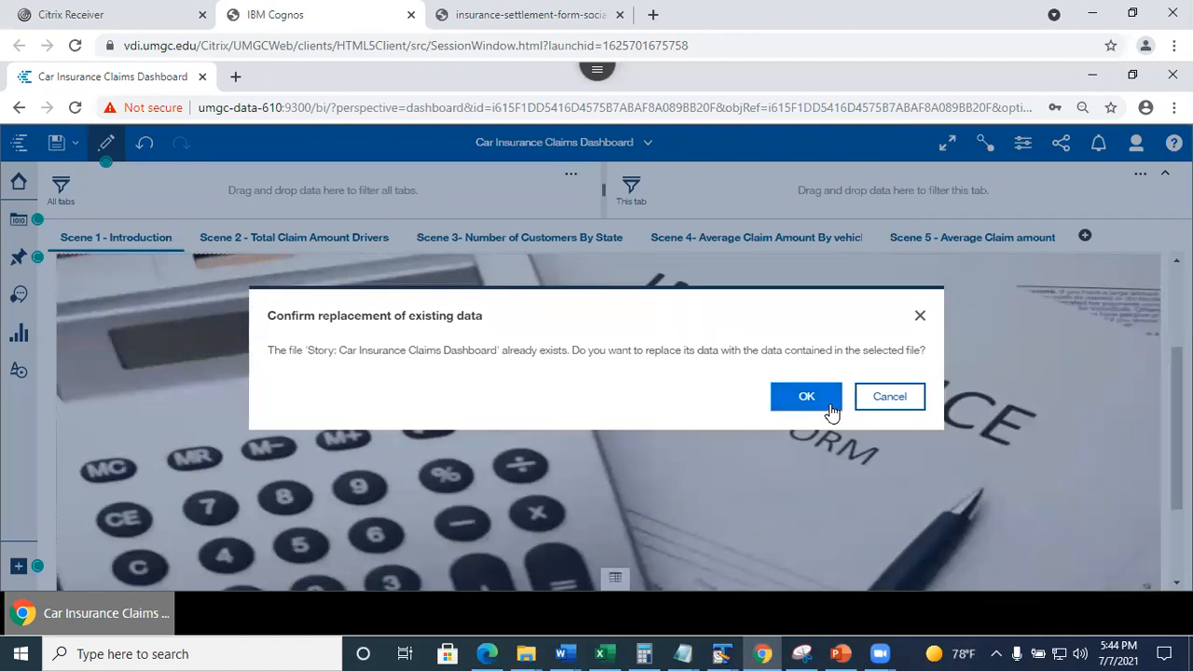
{"action": "left_click", "coordinate": [916, 399]}
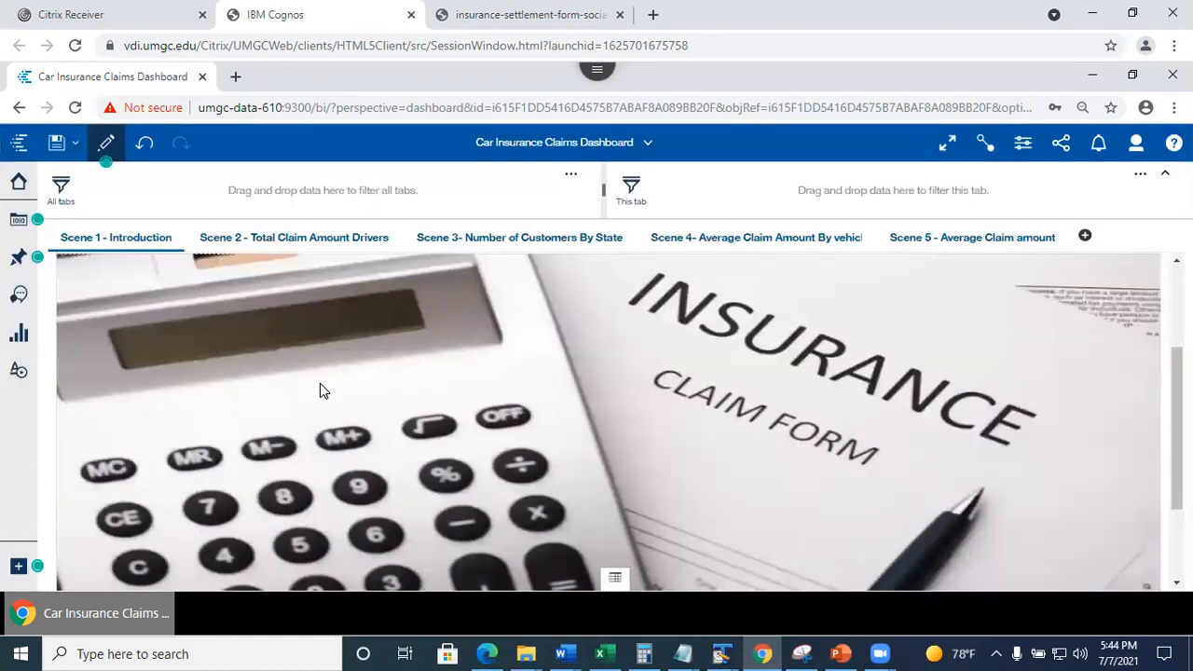
Redo Save as a story with Slideshow and save 'Story: Car Insurance Claims Dashboard 2'.
{"action": "left_click", "coordinate": [73, 148]}
{"action": "left_click", "coordinate": [68, 261]}
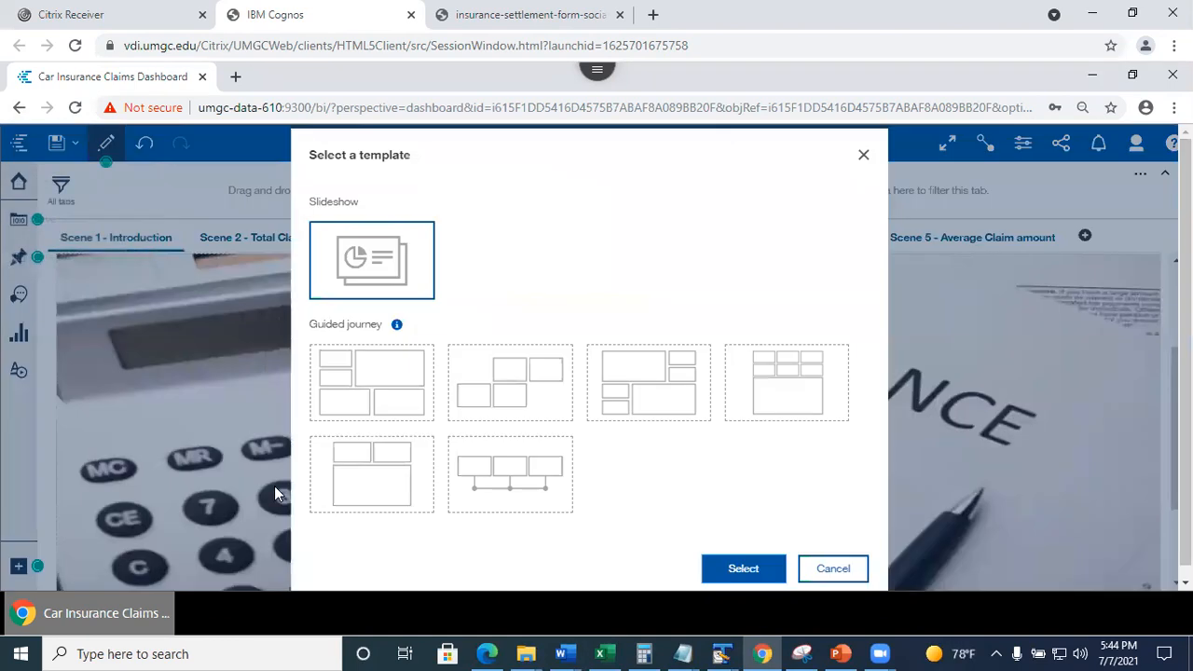
{"action": "left_click", "coordinate": [744, 571]}
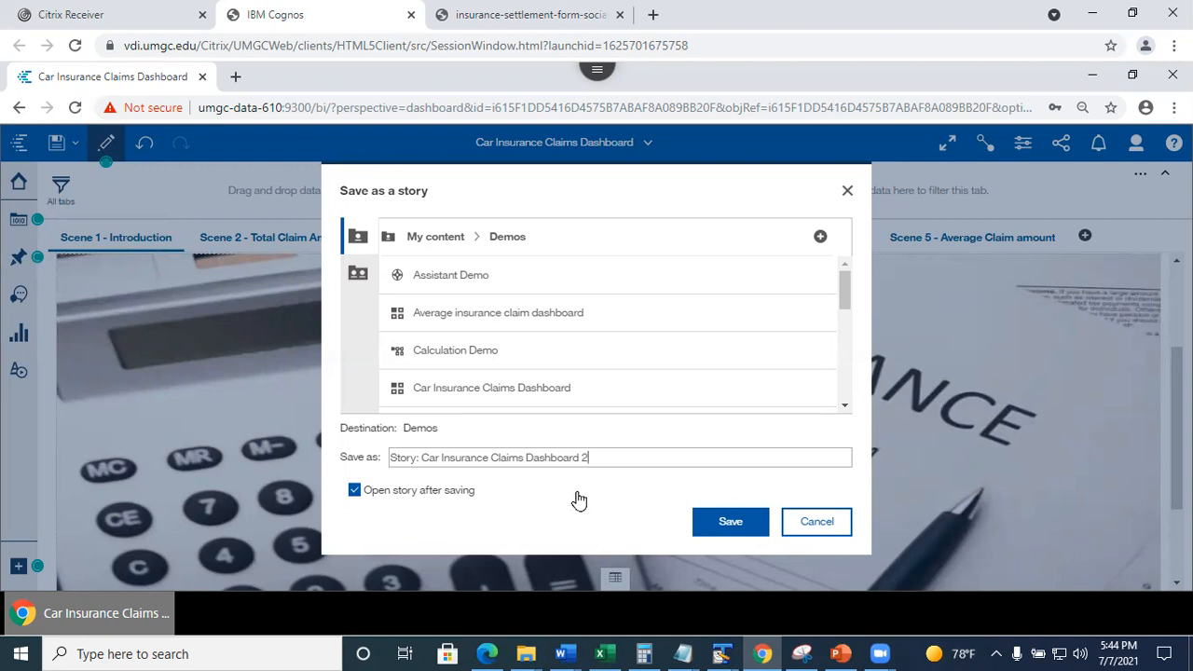
{"action": "left_click", "coordinate": [732, 524]}
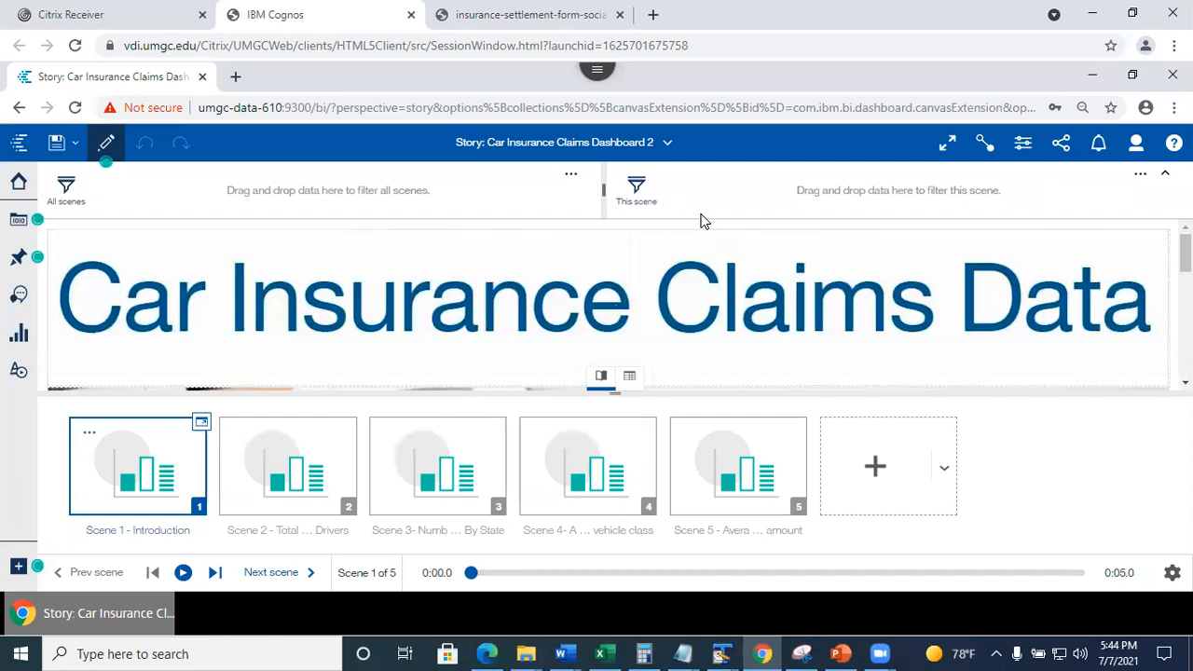
Check the list of open items, then step through Scenes 2, 3 and 5 of the story.
{"action": "left_click", "coordinate": [529, 159]}
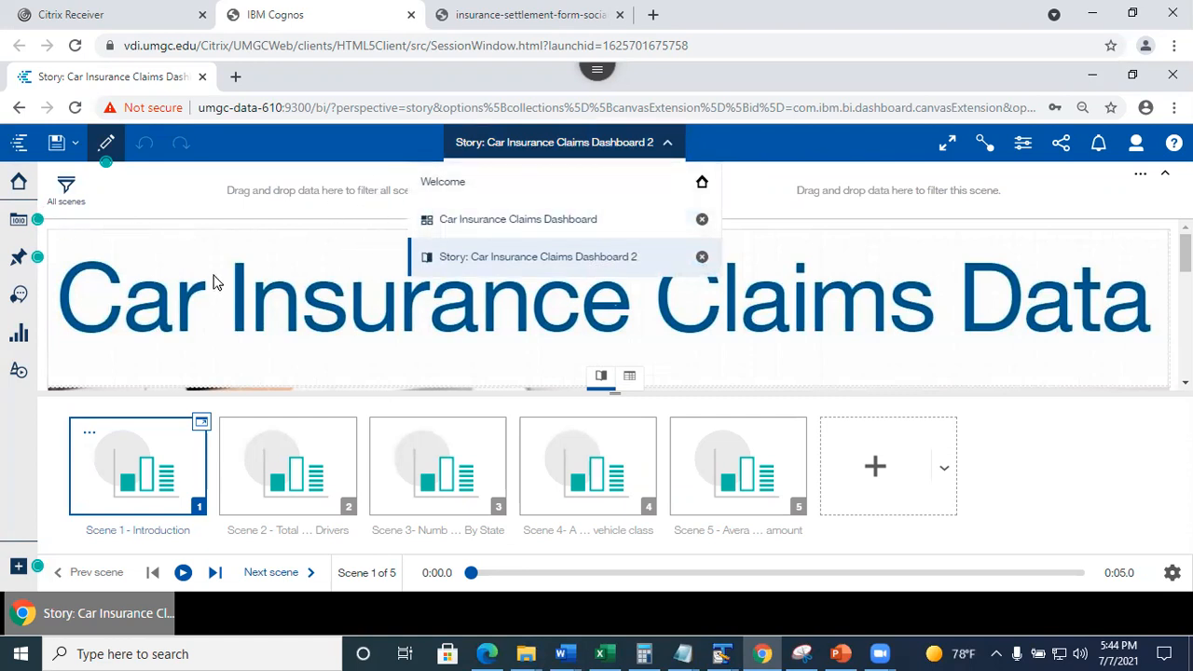
{"action": "left_click", "coordinate": [207, 213]}
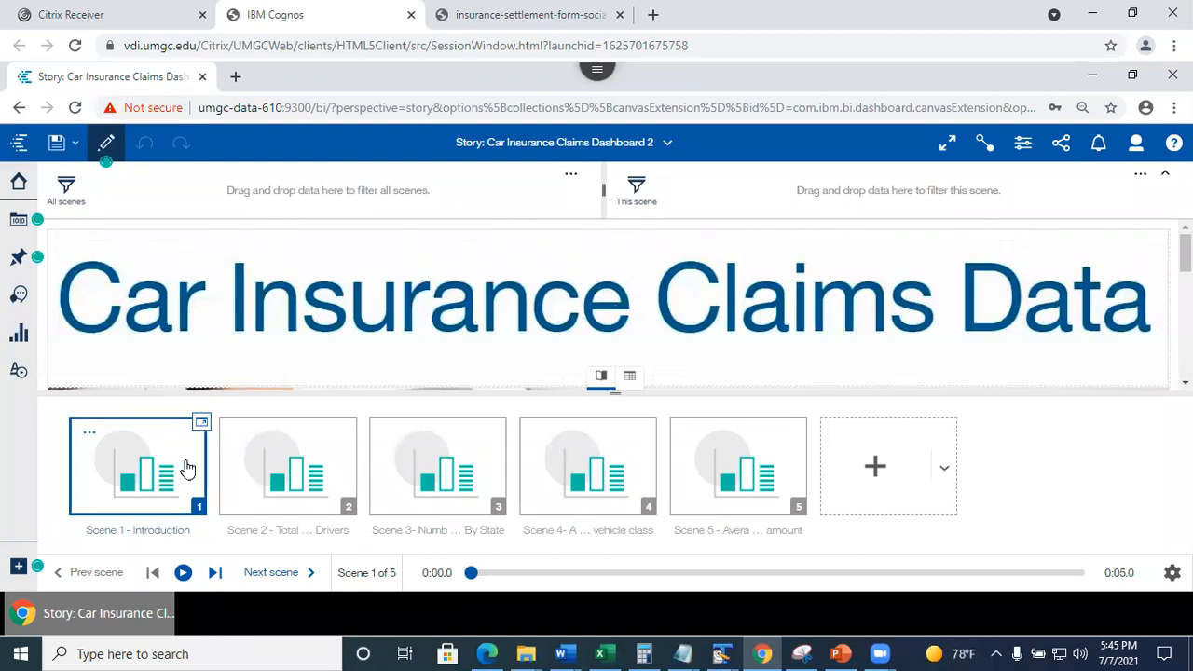
{"action": "left_click", "coordinate": [303, 468]}
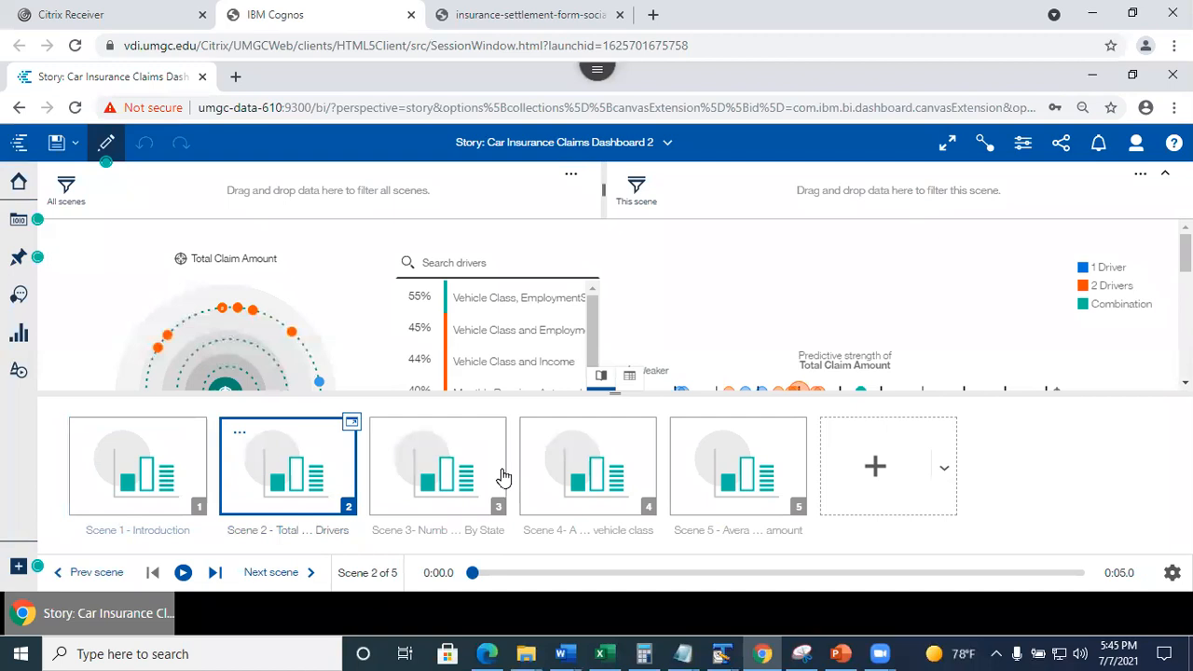
{"action": "left_click", "coordinate": [443, 474]}
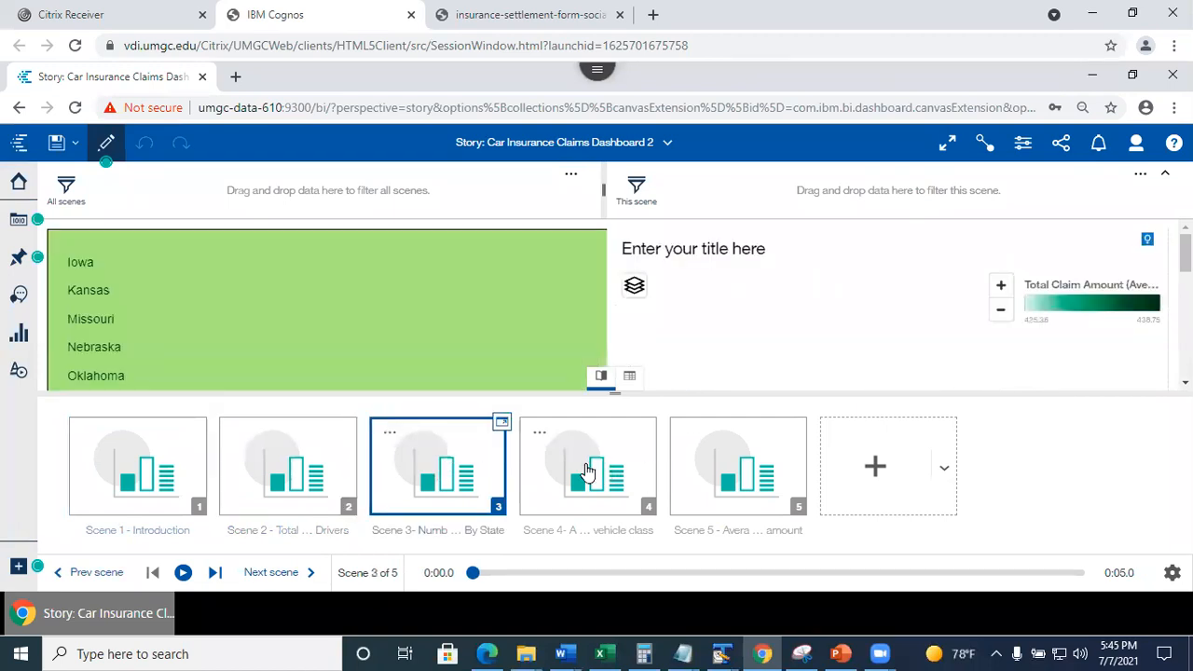
{"action": "left_click", "coordinate": [726, 474]}
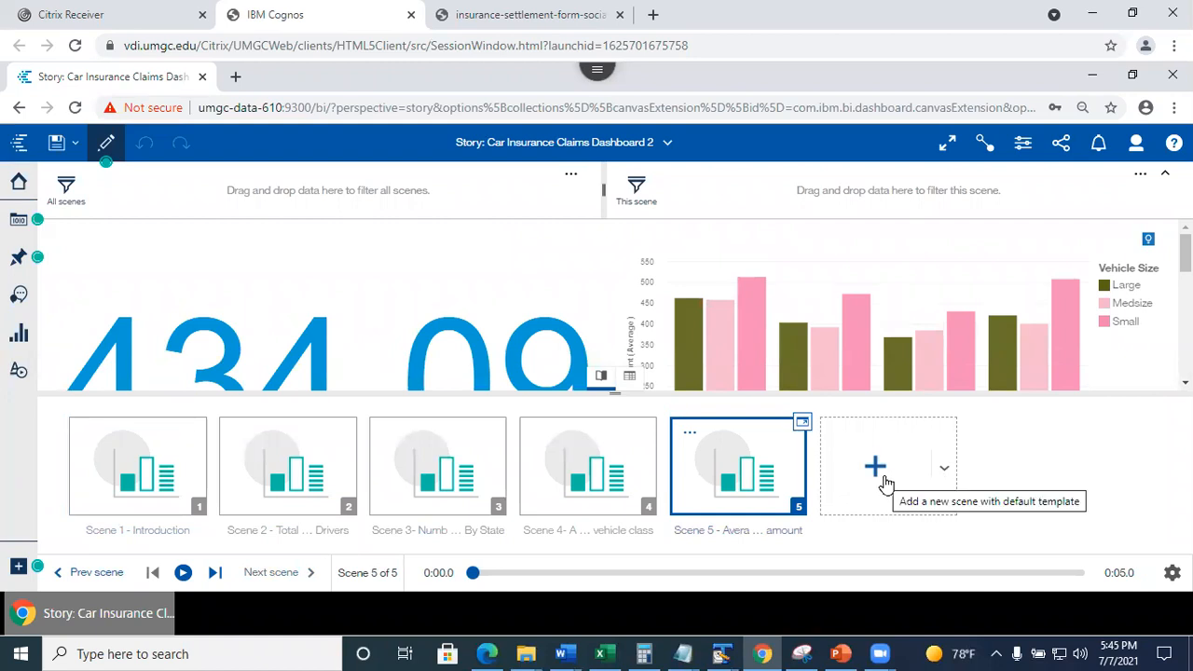
Bring up the new-scene layout choices and dismiss them without adding a scene.
{"action": "left_click", "coordinate": [948, 472]}
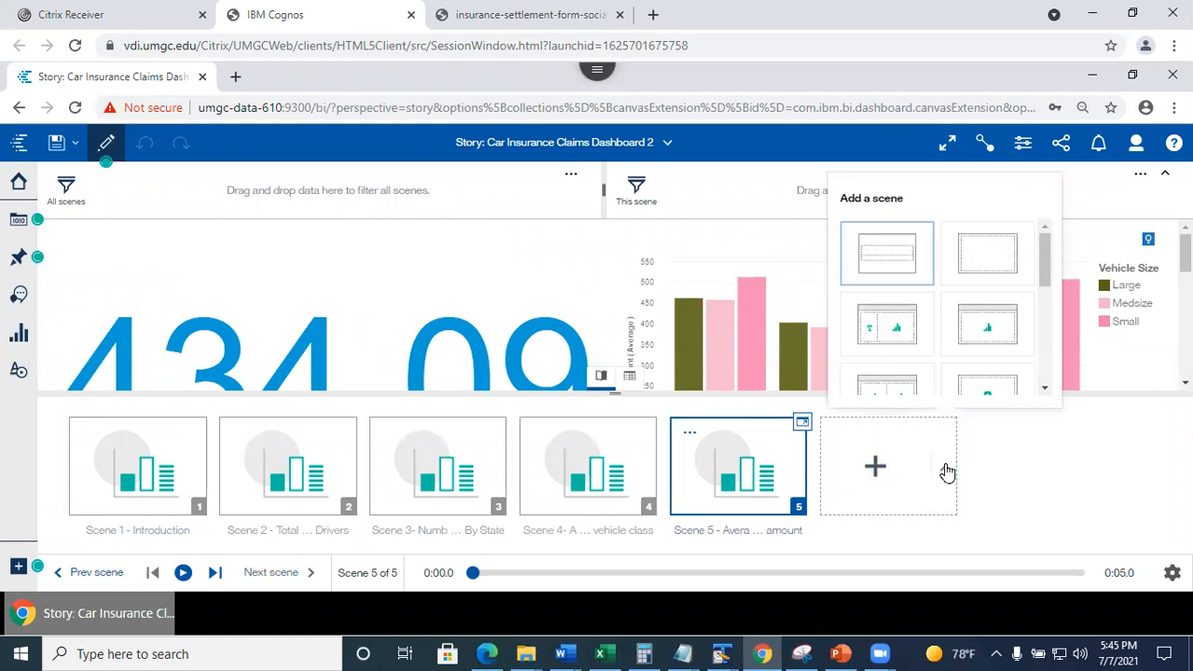
{"action": "left_click_drag", "start_coordinate": [1046, 241], "coordinate": [1071, 352]}
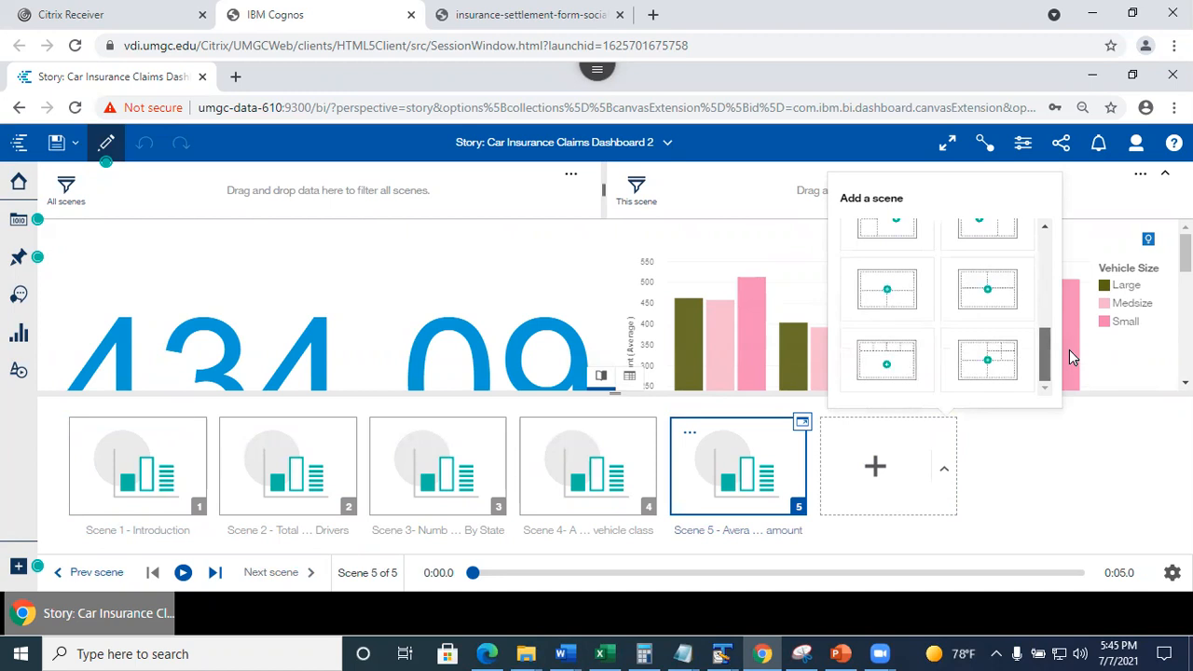
{"action": "left_click_drag", "start_coordinate": [1069, 350], "coordinate": [1066, 209]}
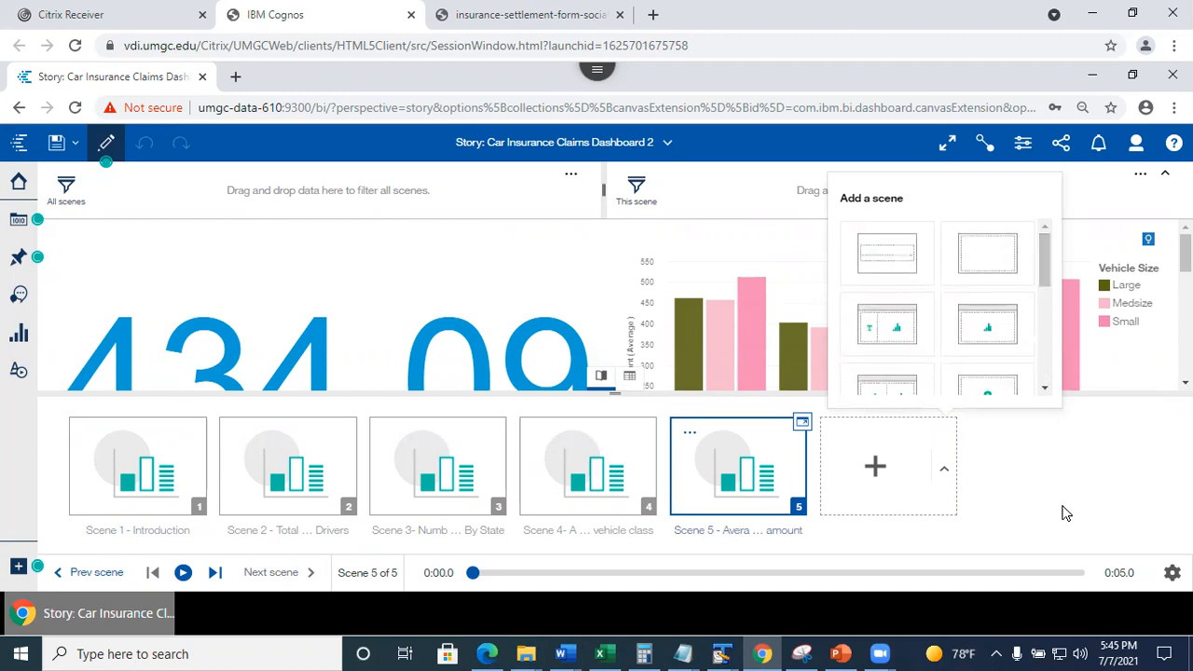
{"action": "left_click", "coordinate": [1143, 497]}
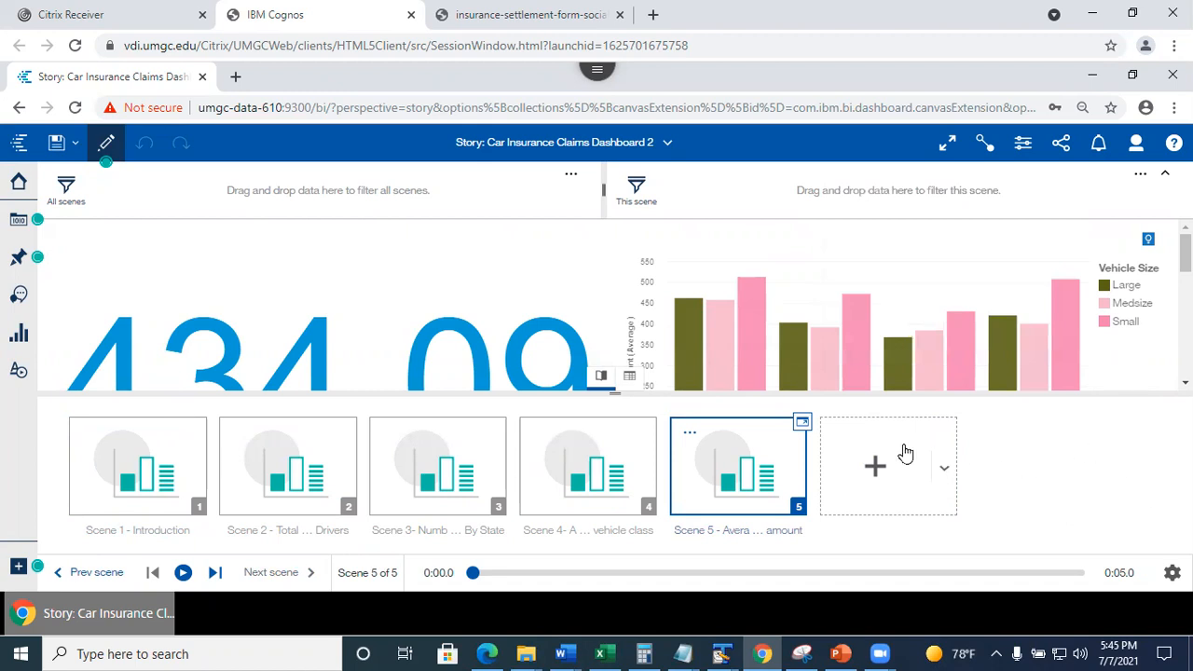
Scroll through Scene 5 to review the 434.09 figure and the vehicle-size and policy-type bar charts.
{"action": "scroll", "coordinate": [1063, 336], "scroll_direction": "down", "scroll_amount": 5}
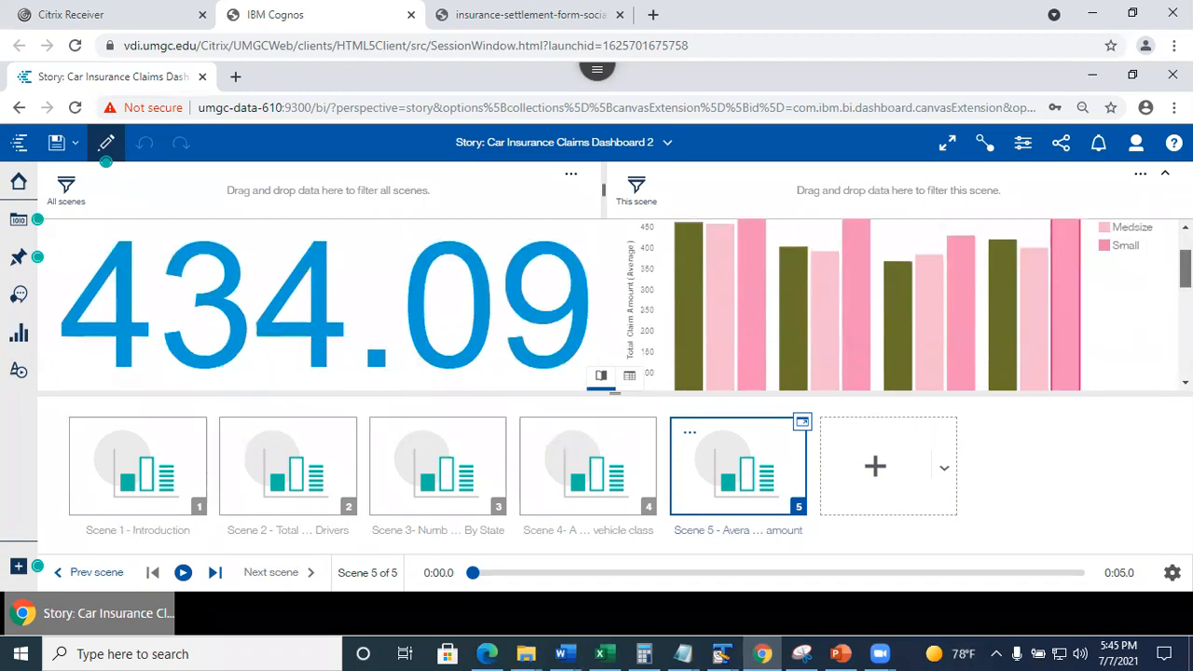
{"action": "scroll", "coordinate": [1062, 335], "scroll_direction": "down", "scroll_amount": 2}
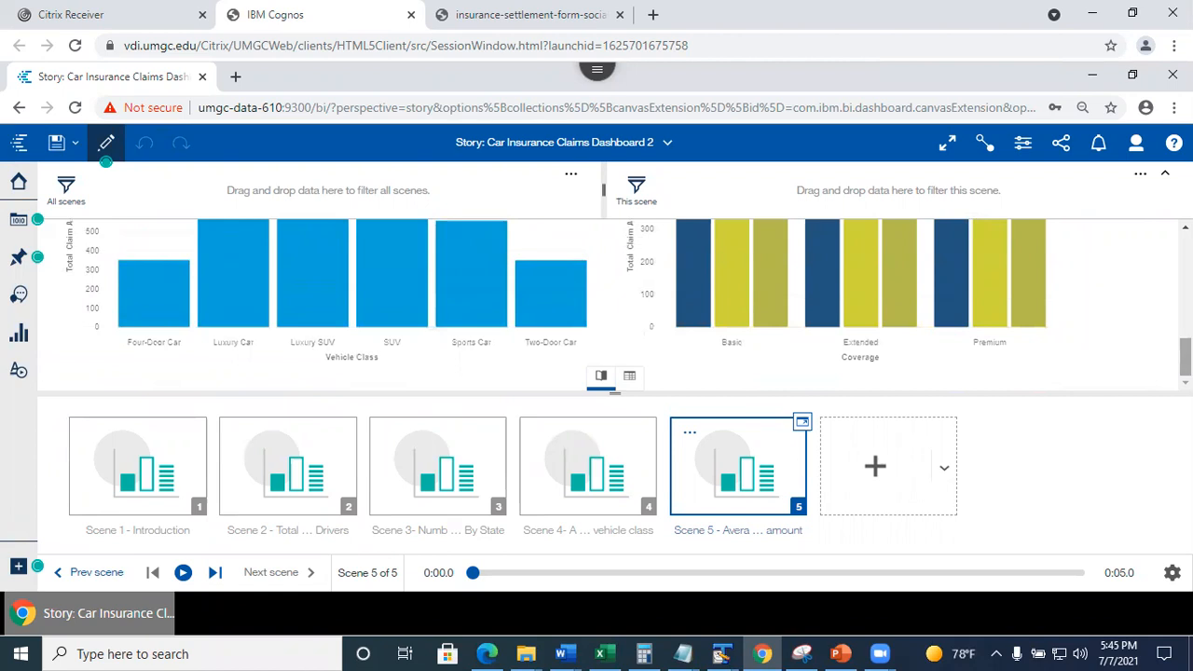
{"action": "scroll", "coordinate": [616, 305], "scroll_direction": "up", "scroll_amount": 7}
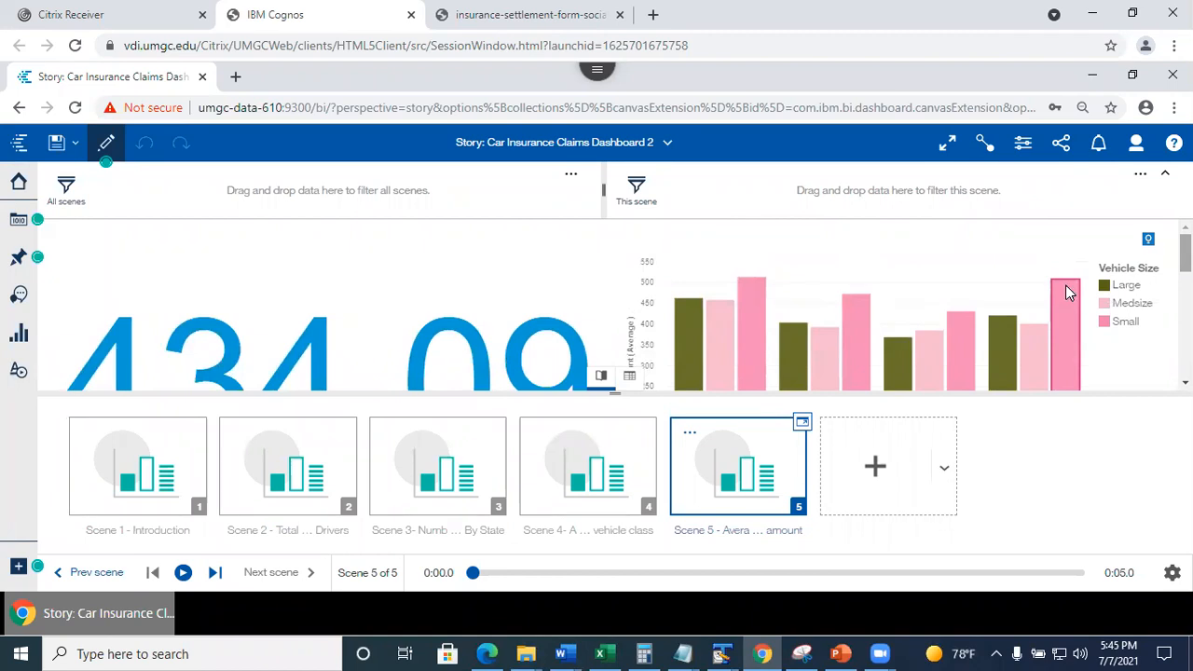
{"action": "scroll", "coordinate": [615, 305], "scroll_direction": "down", "scroll_amount": 5}
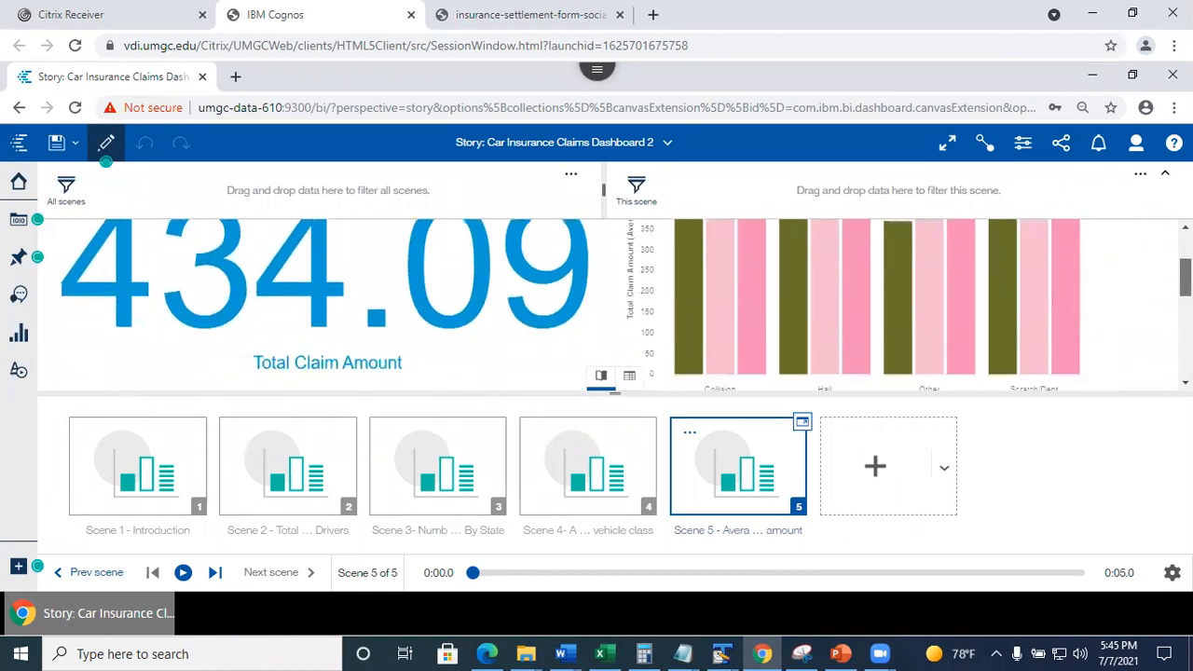
{"action": "scroll", "coordinate": [773, 271], "scroll_direction": "up", "scroll_amount": 5}
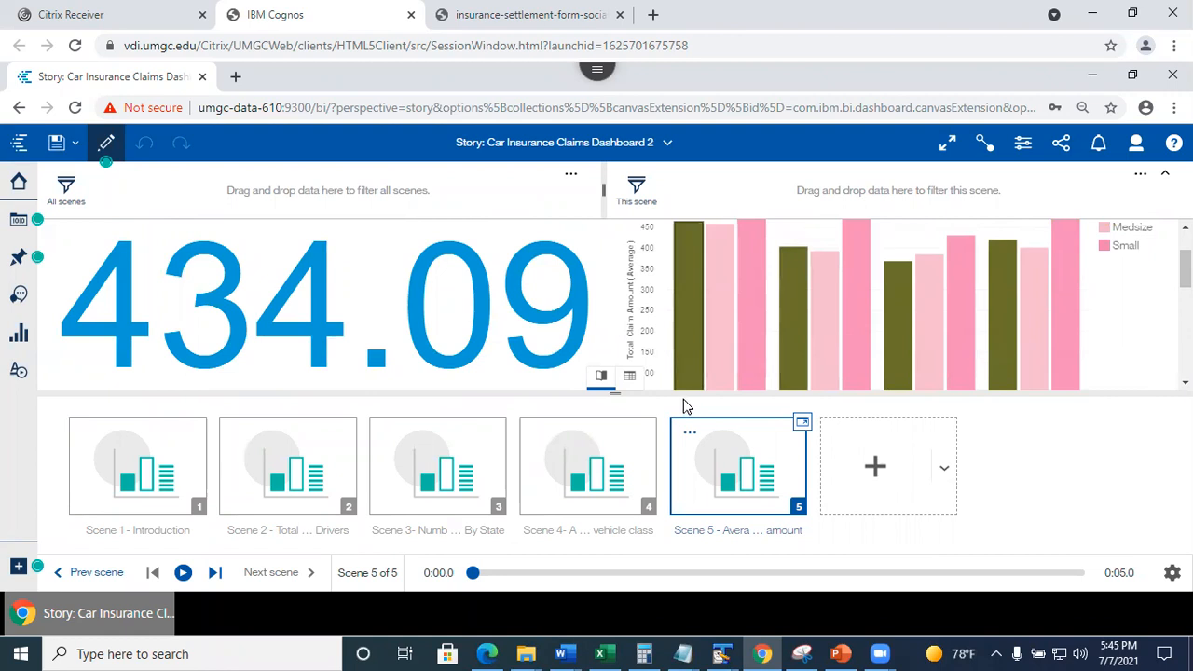
From Scene 1, turn on Play all scenes in the story settings and save the story.
{"action": "left_click", "coordinate": [145, 476]}
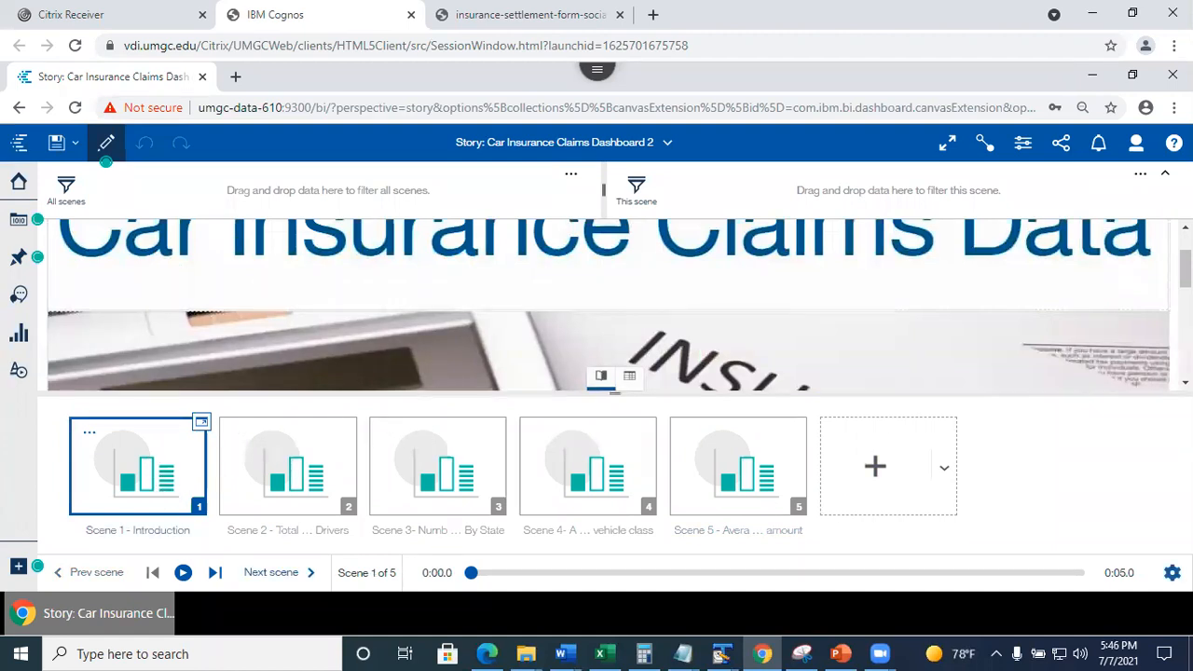
{"action": "left_click", "coordinate": [1173, 573]}
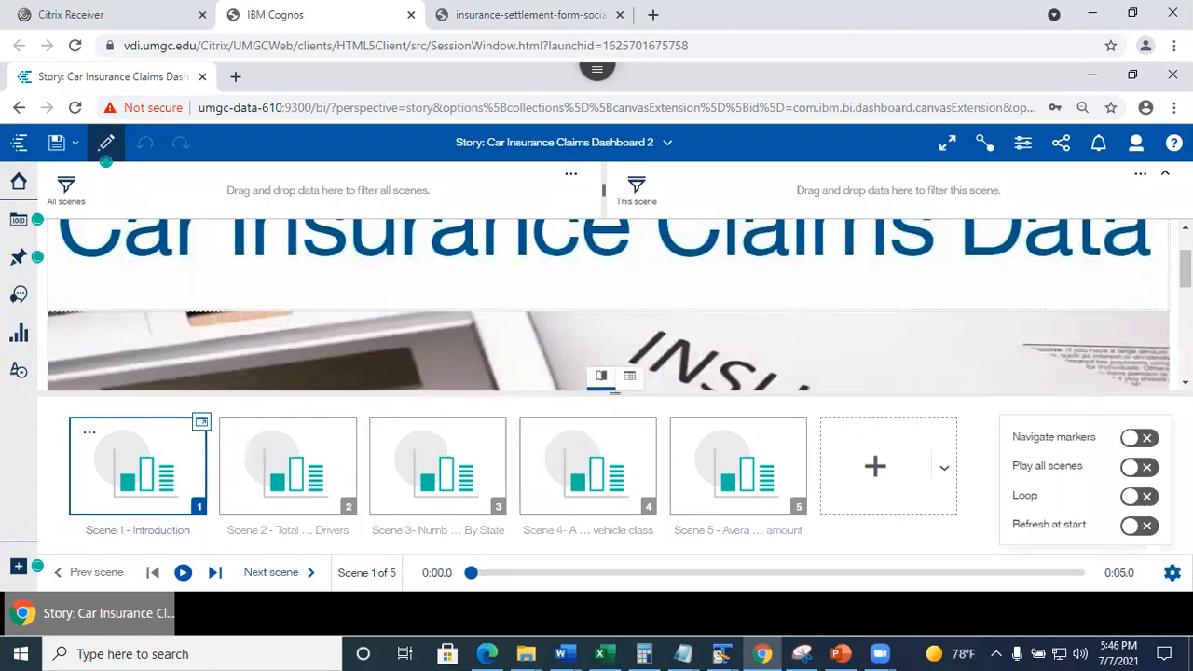
{"action": "left_click", "coordinate": [1133, 467]}
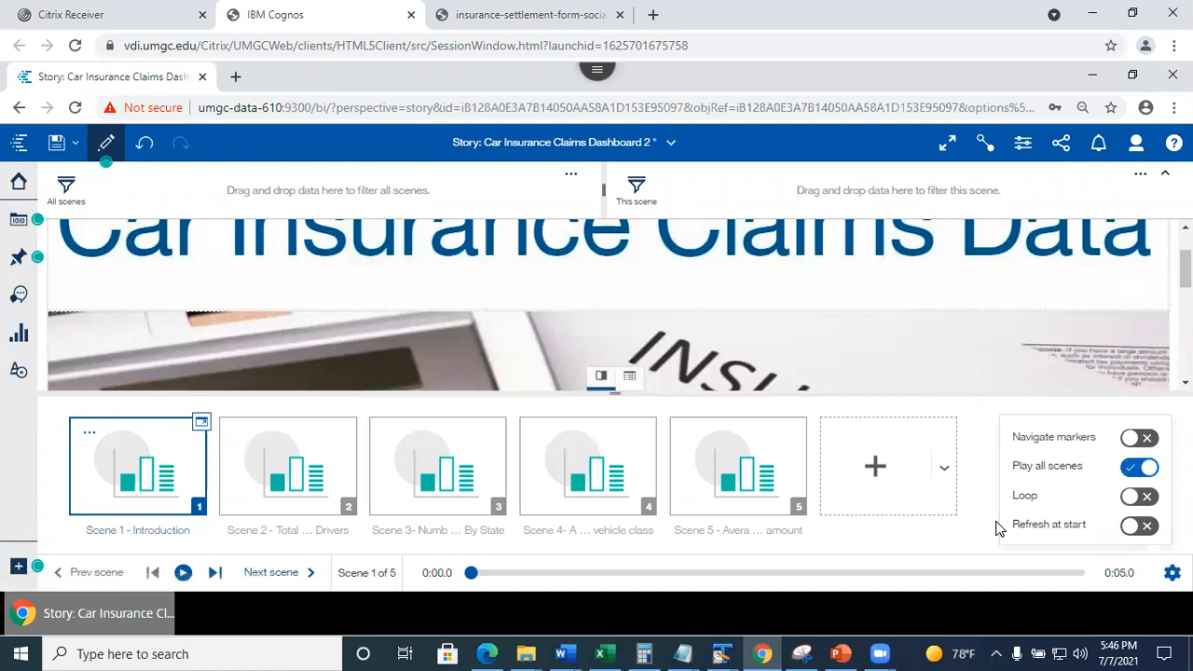
{"action": "left_click", "coordinate": [928, 552]}
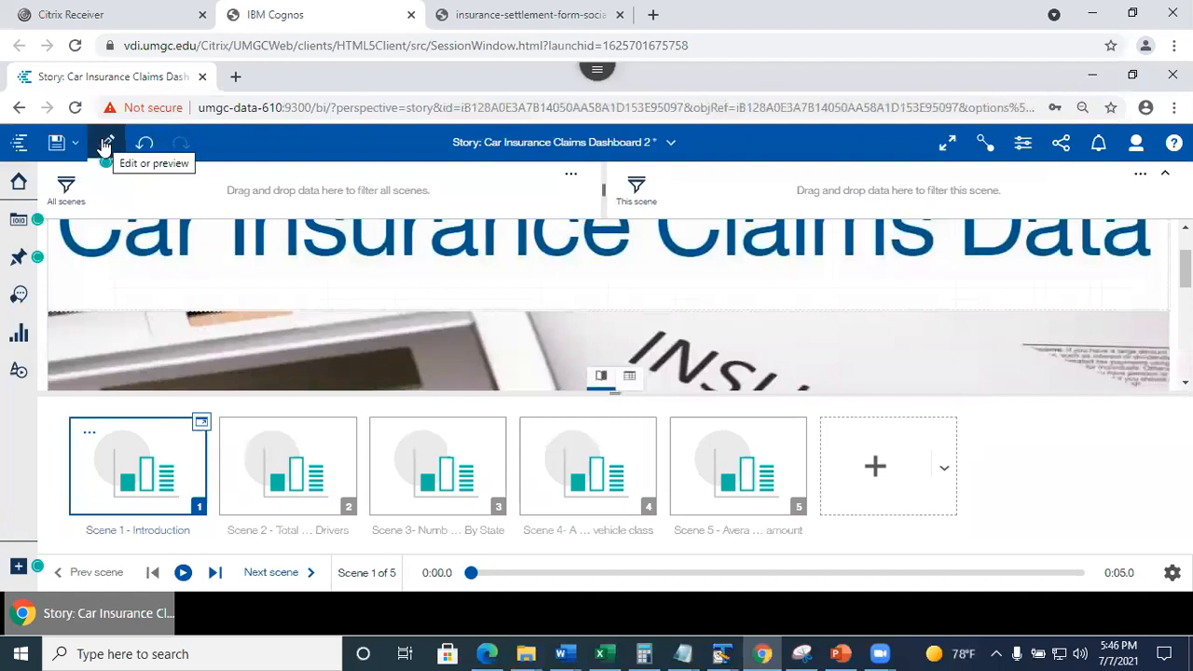
{"action": "key", "text": "ctrl+s"}
Preview the story's playback, pause it on Scene 5, and return to editing.
{"action": "left_click", "coordinate": [107, 146]}
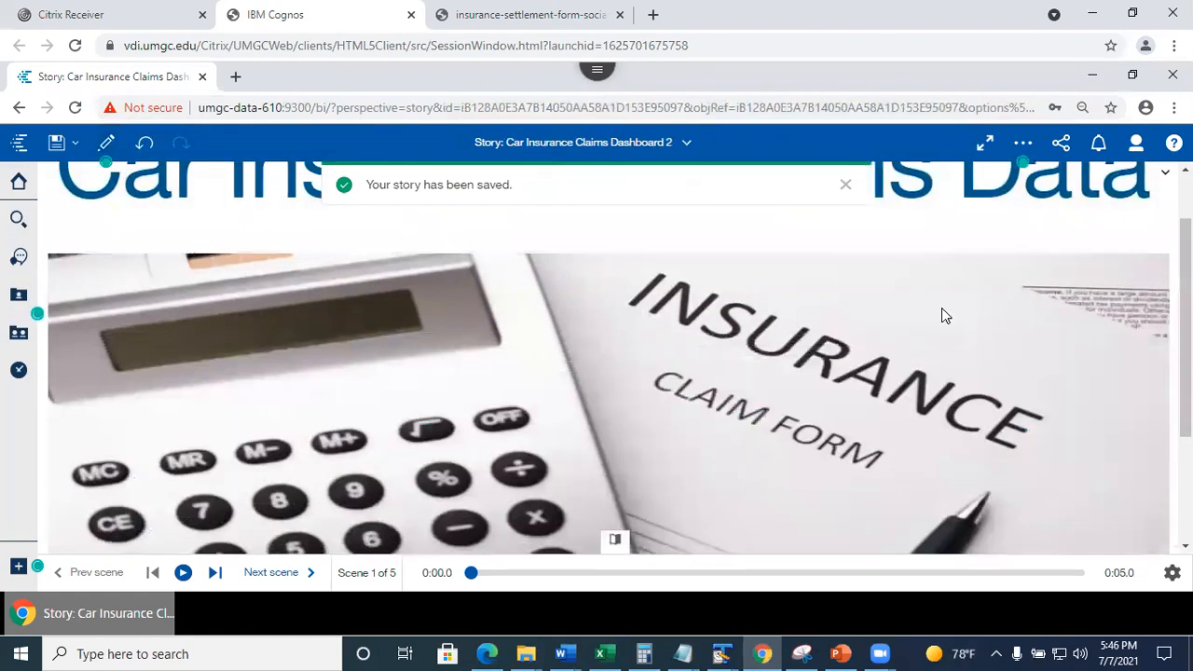
{"action": "left_click", "coordinate": [182, 572]}
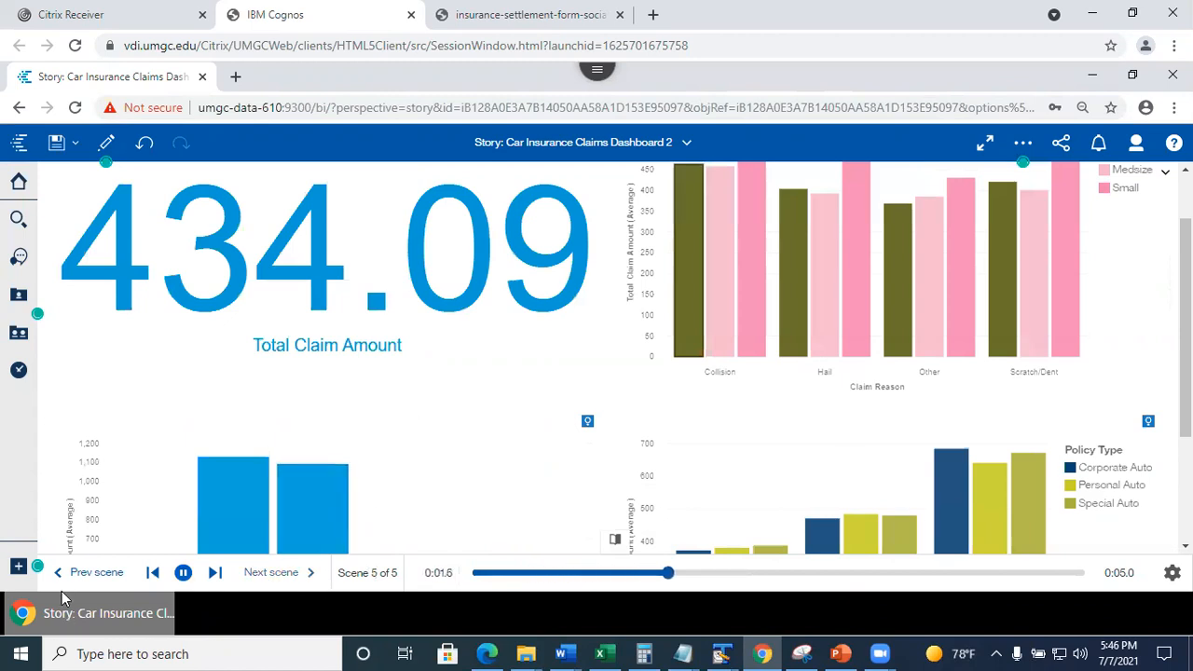
{"action": "left_click", "coordinate": [183, 573]}
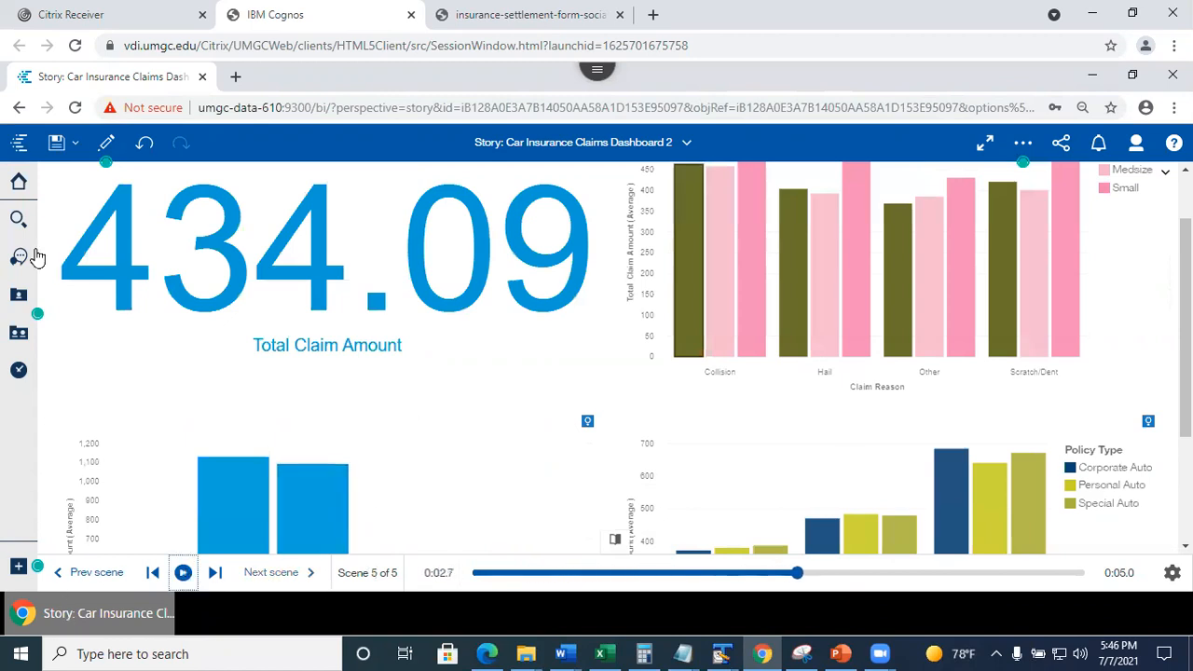
{"action": "left_click", "coordinate": [106, 145]}
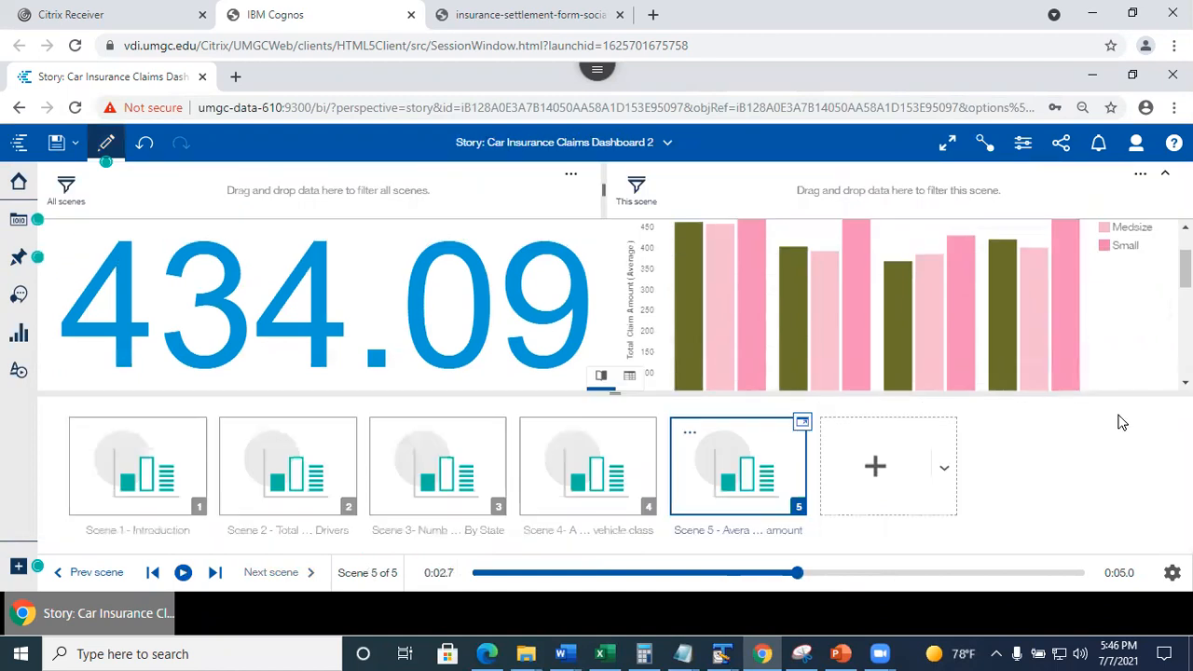
On Scene 2's timeline, delay the Total Claim Amount decision analysis chart to enter at 0:01.
{"action": "left_click", "coordinate": [280, 494]}
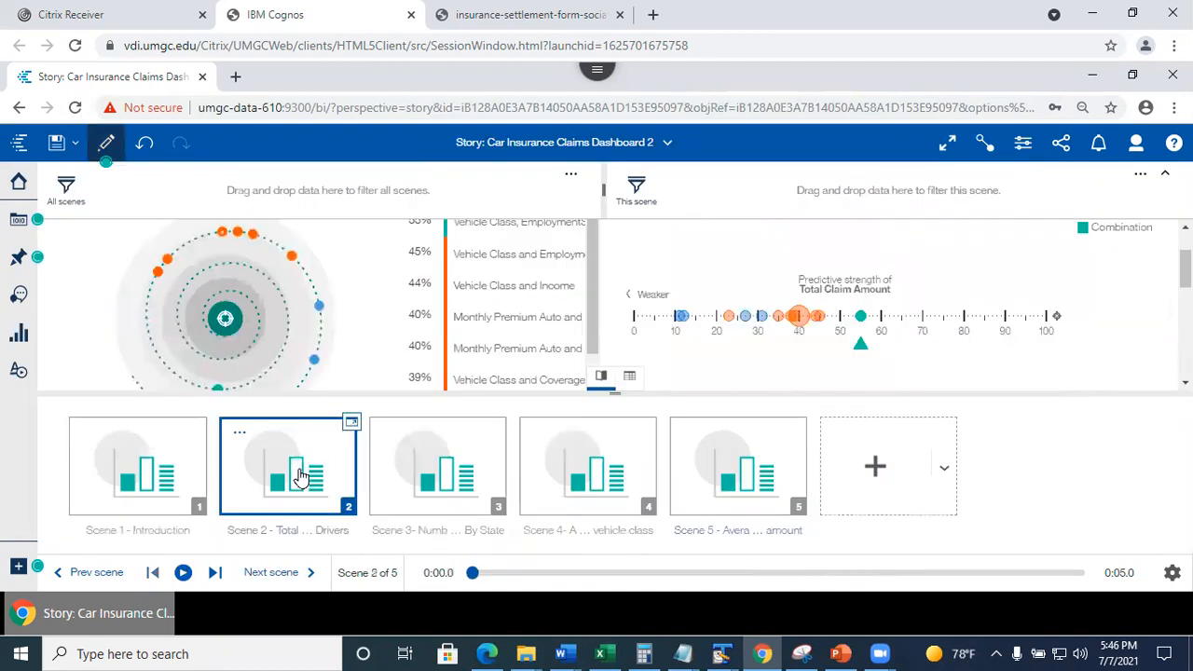
{"action": "left_click", "coordinate": [350, 427]}
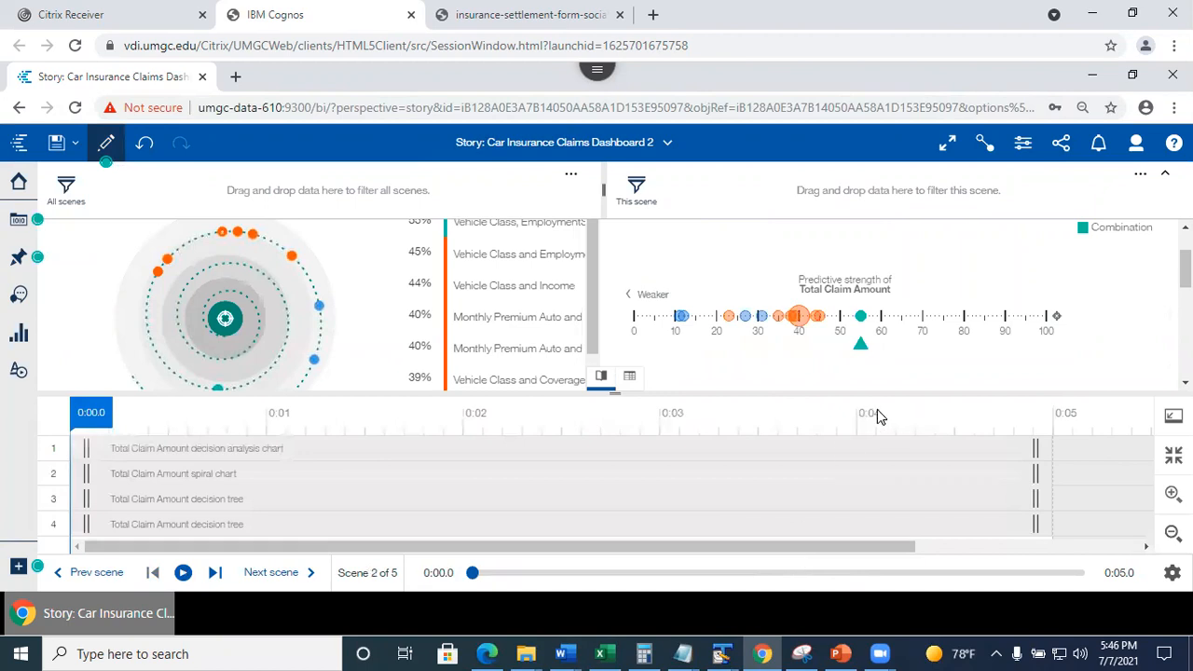
{"action": "left_click_drag", "start_coordinate": [792, 390], "coordinate": [791, 392]}
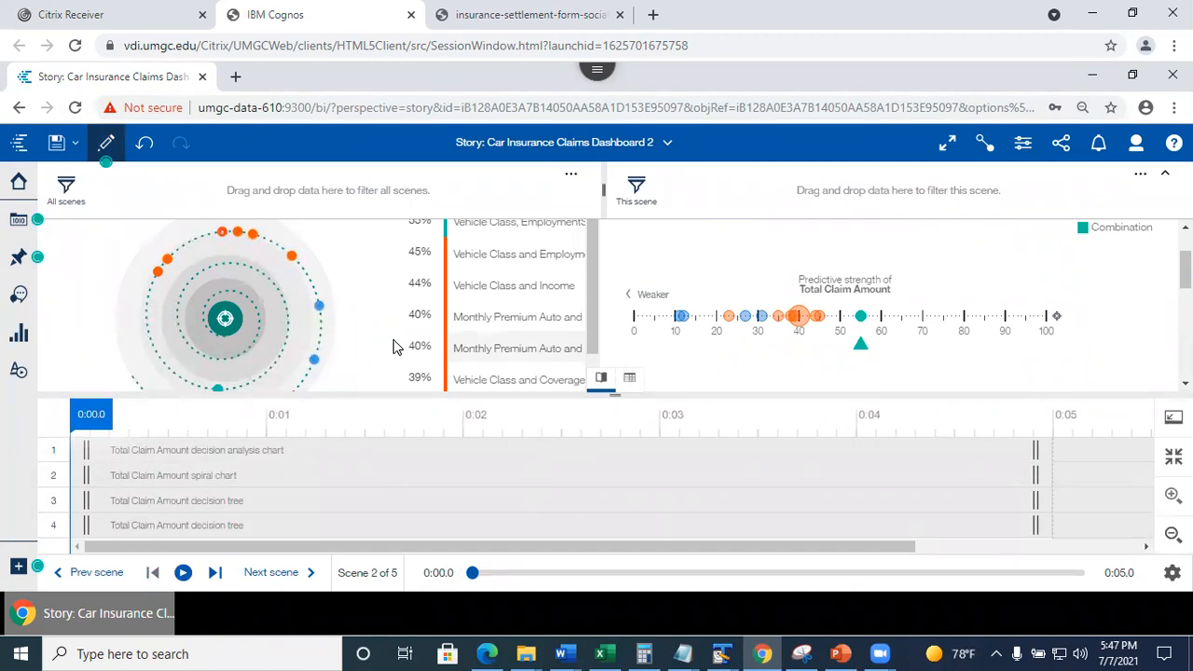
{"action": "mouse_move", "coordinate": [1186, 271]}
{"action": "left_mouse_down"}
{"action": "mouse_move", "coordinate": [1186, 356]}
{"action": "mouse_move", "coordinate": [1186, 253]}
{"action": "left_mouse_up"}
{"action": "scroll", "coordinate": [569, 384], "scroll_direction": "down", "scroll_amount": 3}
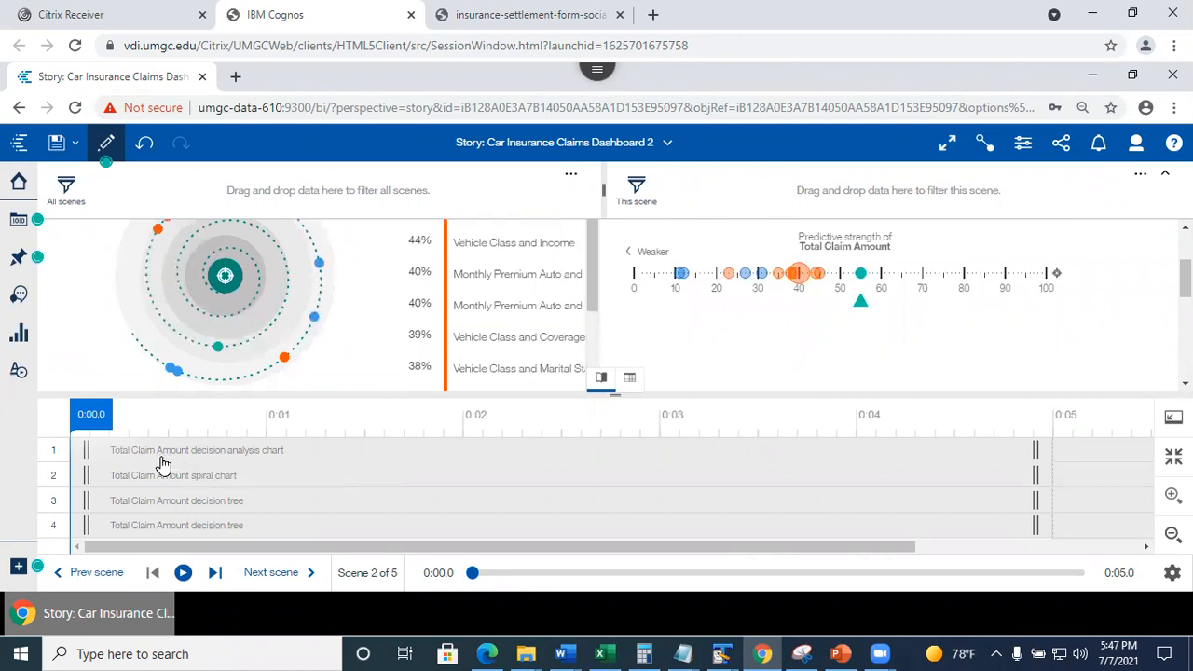
{"action": "left_click_drag", "start_coordinate": [87, 451], "coordinate": [286, 454]}
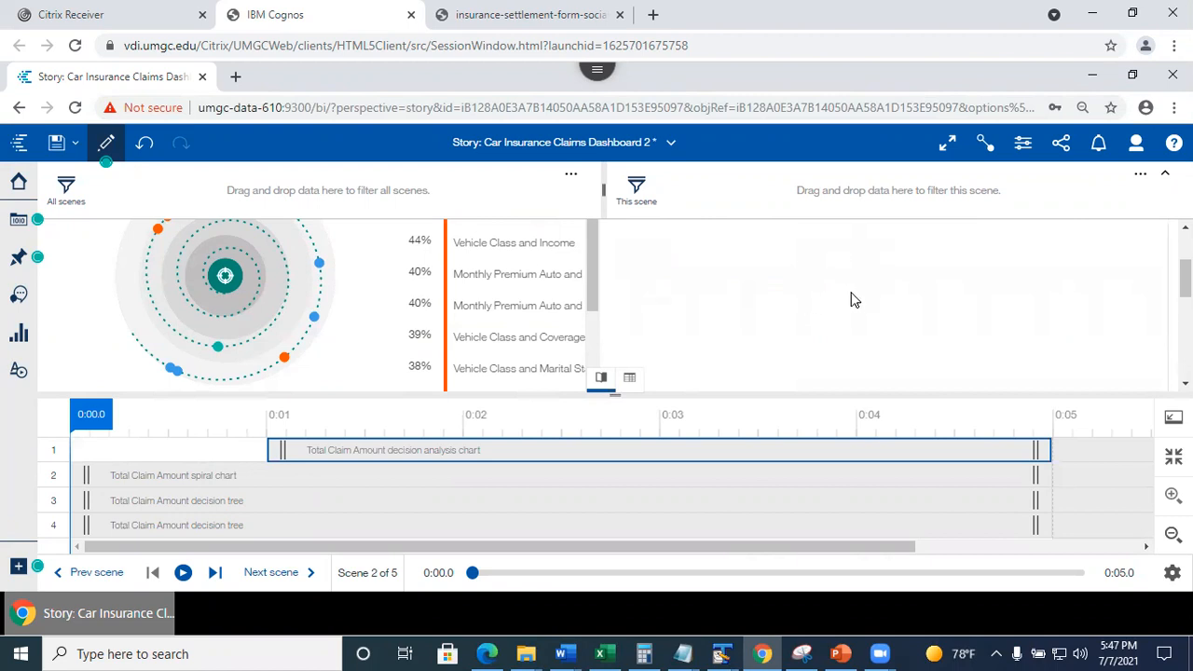
{"action": "scroll", "coordinate": [877, 277], "scroll_direction": "up", "scroll_amount": 3}
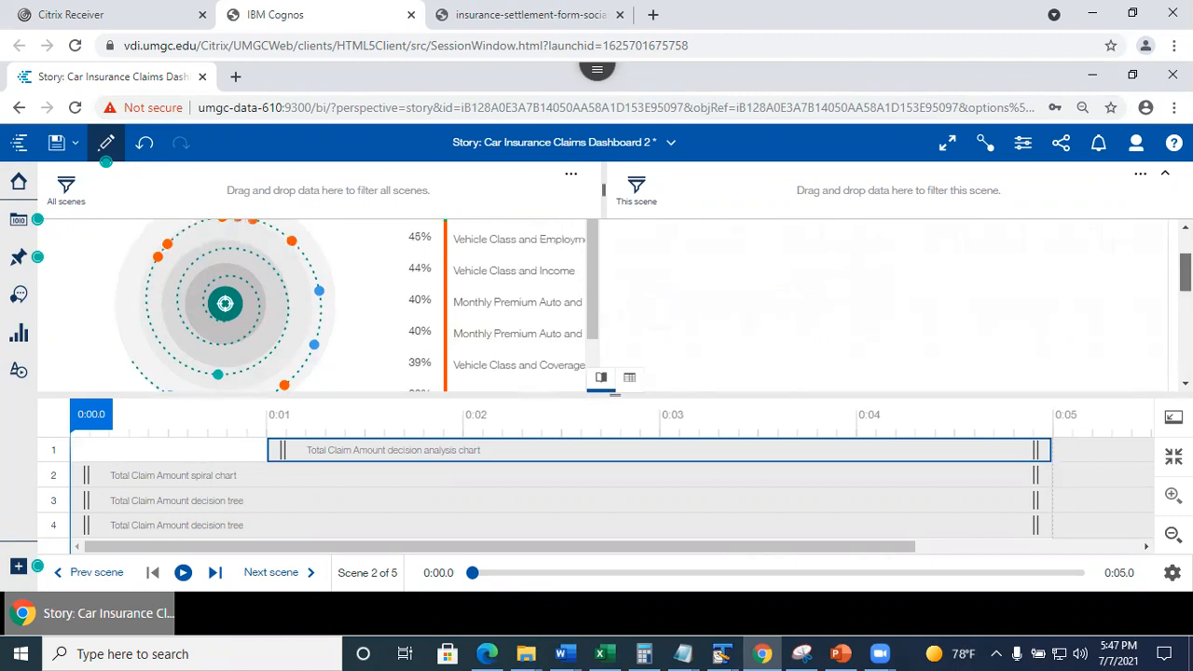
{"action": "scroll", "coordinate": [790, 342], "scroll_direction": "down", "scroll_amount": 3}
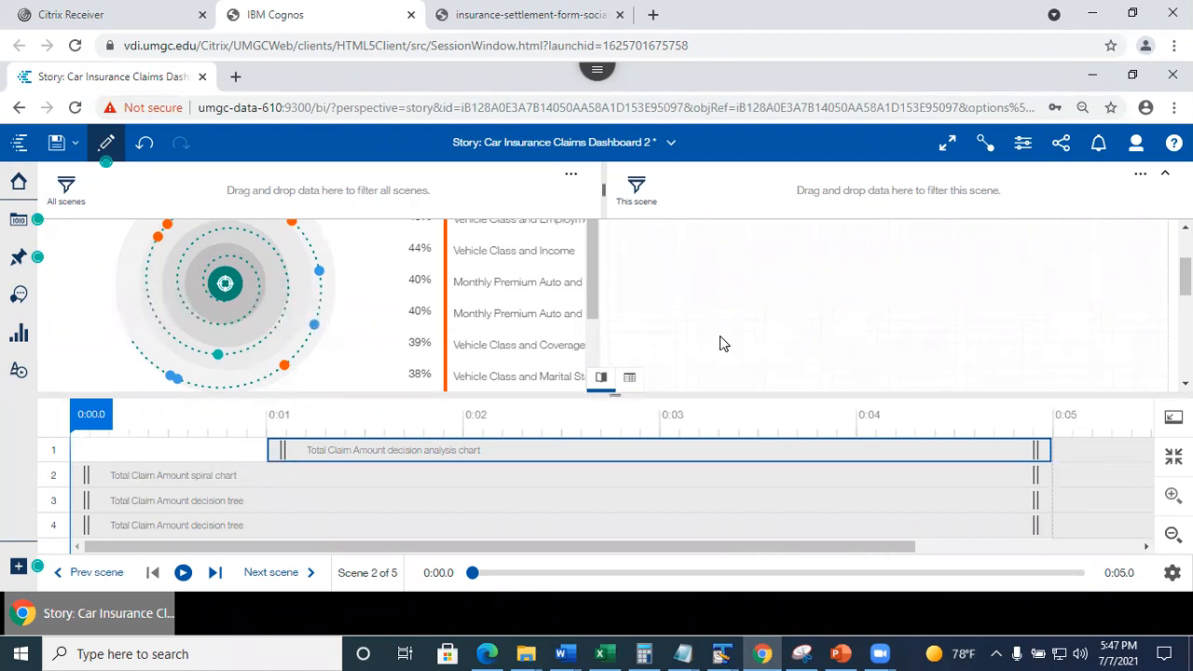
{"action": "left_click", "coordinate": [184, 574]}
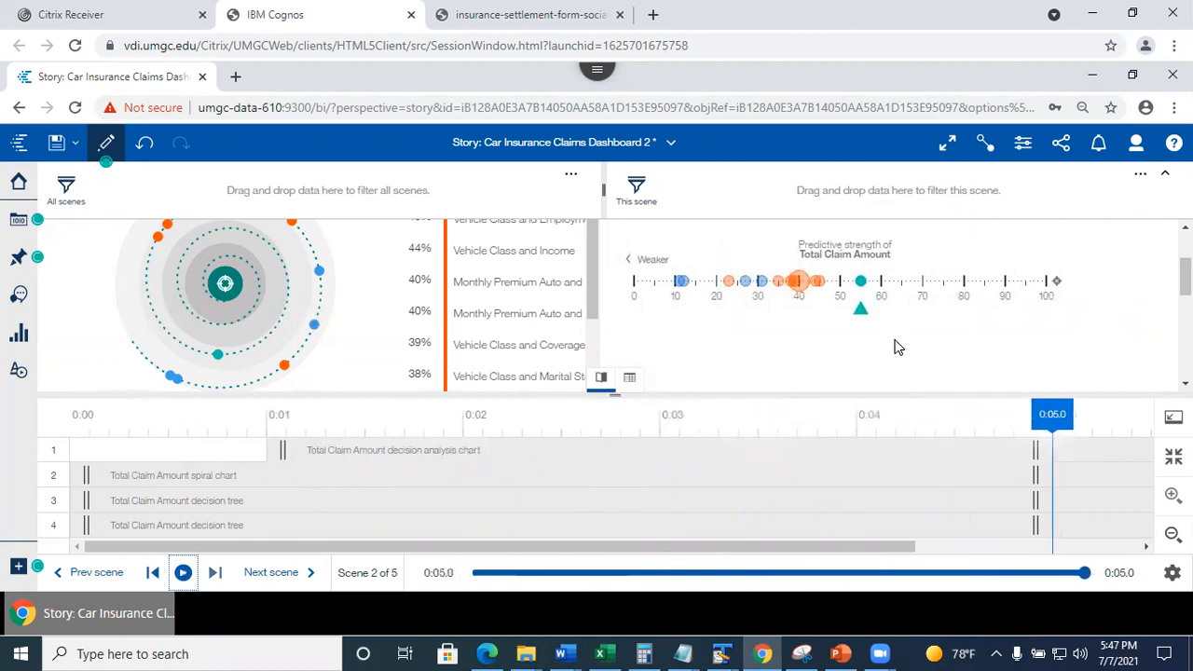
{"action": "left_click", "coordinate": [183, 574]}
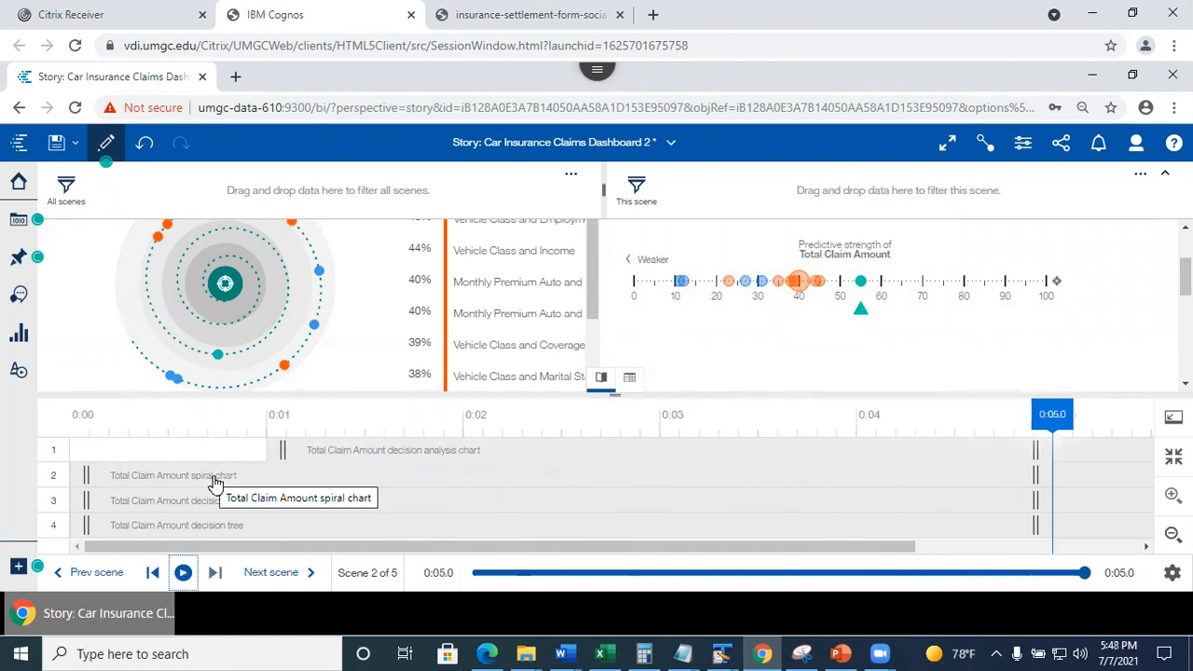
{"action": "left_click", "coordinate": [213, 483]}
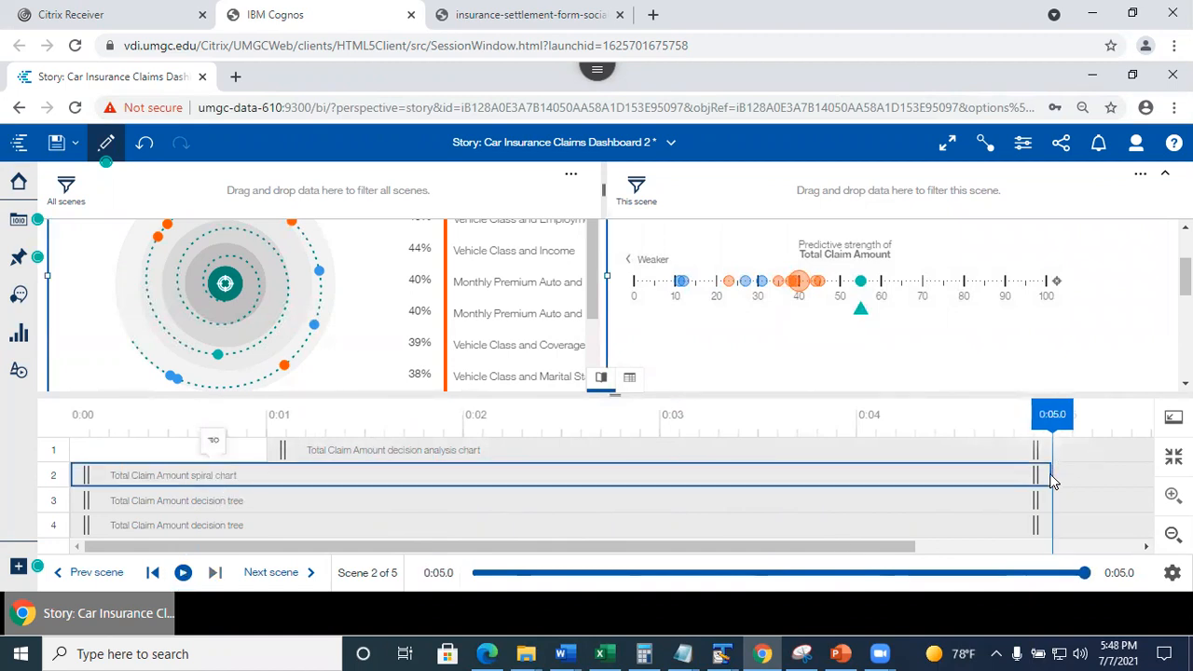
{"action": "left_click_drag", "start_coordinate": [1041, 479], "coordinate": [970, 483]}
{"action": "left_click_drag", "start_coordinate": [708, 493], "coordinate": [859, 473]}
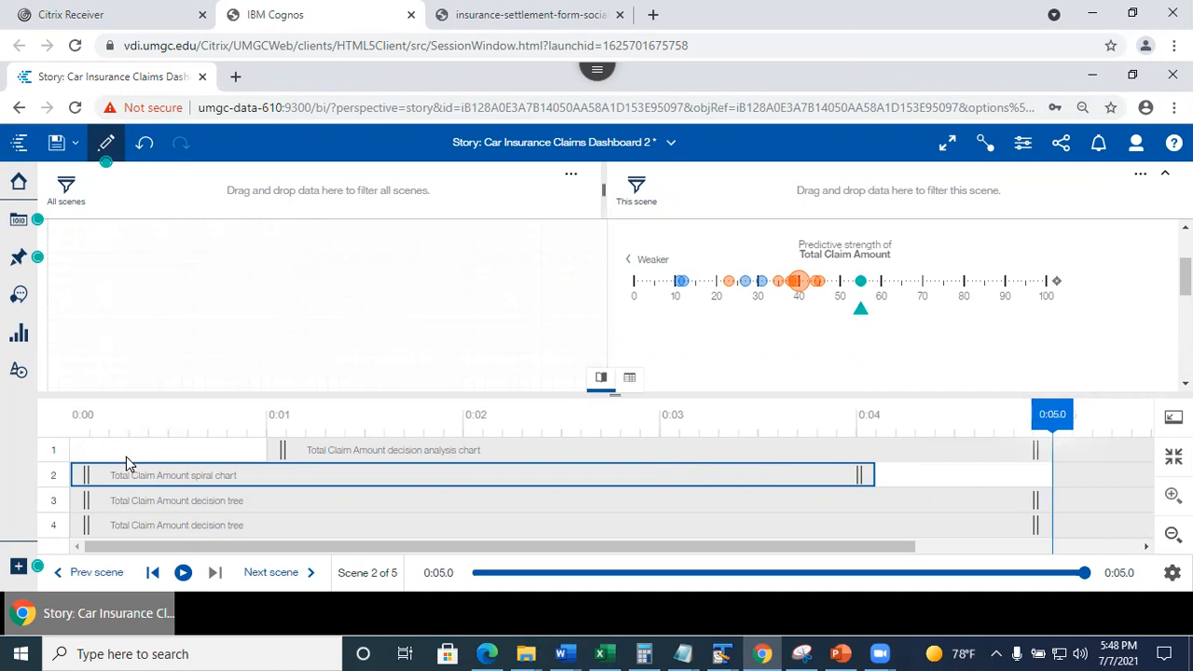
{"action": "left_click", "coordinate": [183, 573]}
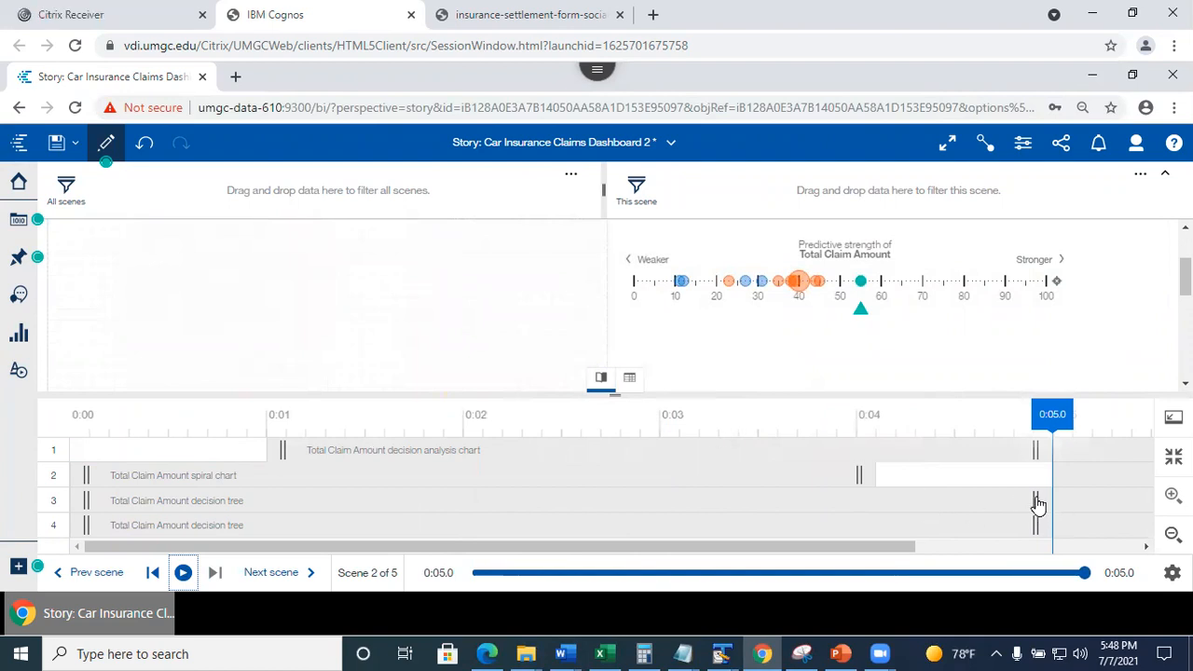
{"action": "left_click_drag", "start_coordinate": [1037, 506], "coordinate": [1097, 504]}
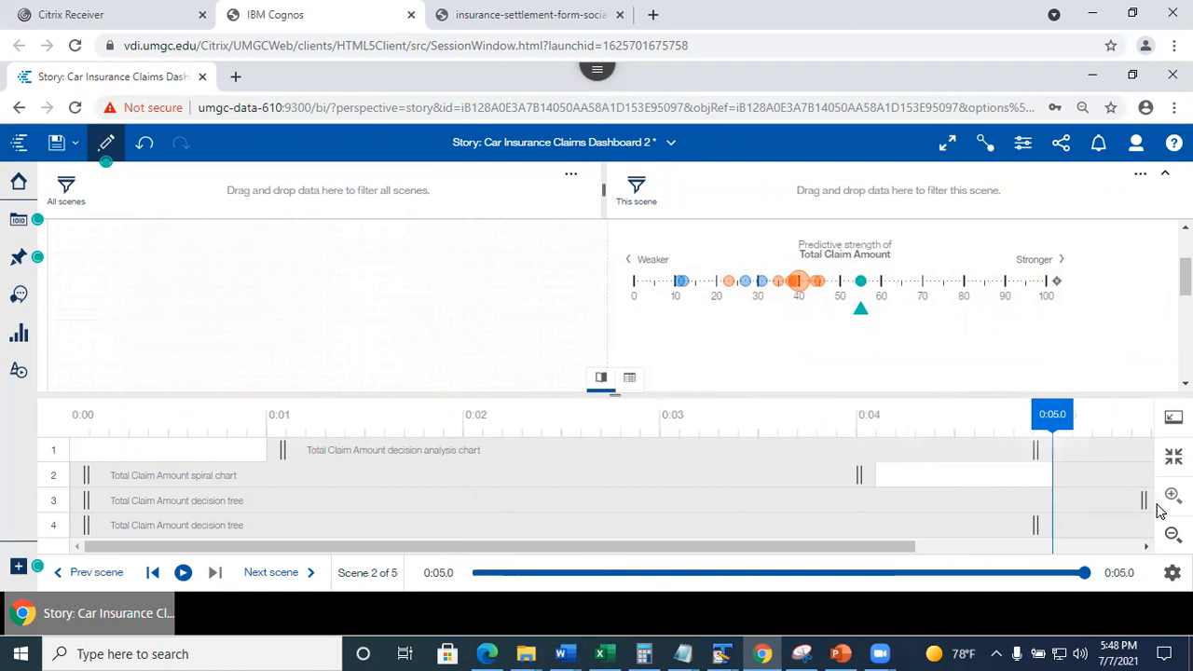
{"action": "left_click", "coordinate": [1153, 506]}
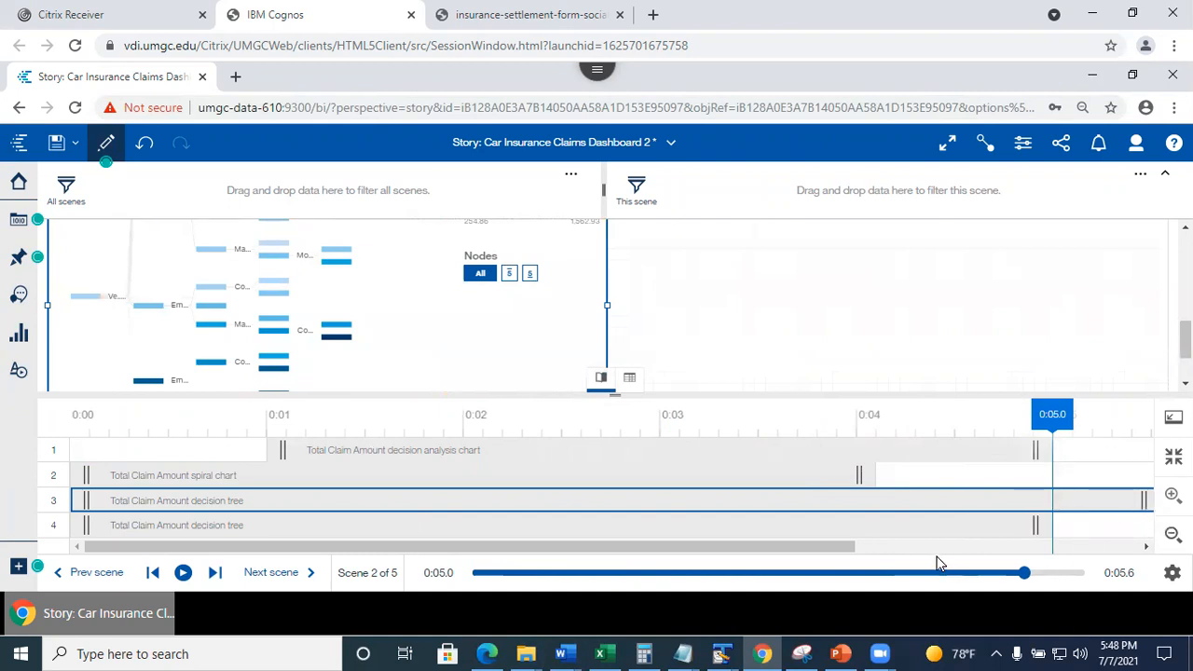
{"action": "left_click_drag", "start_coordinate": [792, 549], "coordinate": [707, 534]}
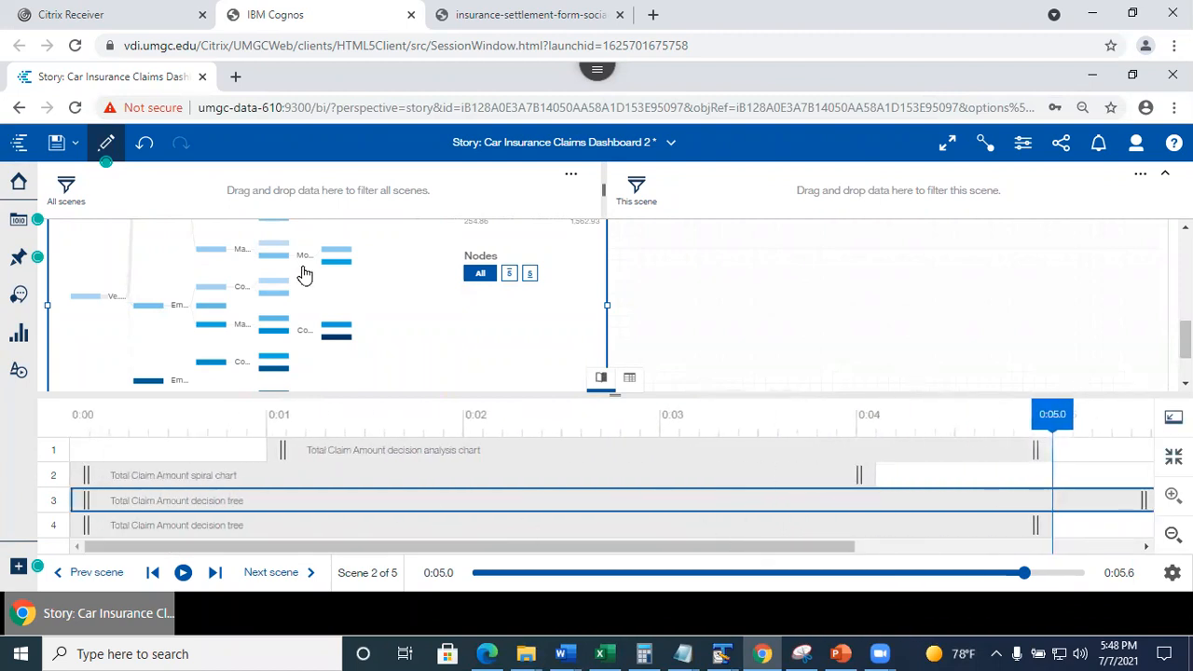
{"action": "left_click", "coordinate": [56, 141]}
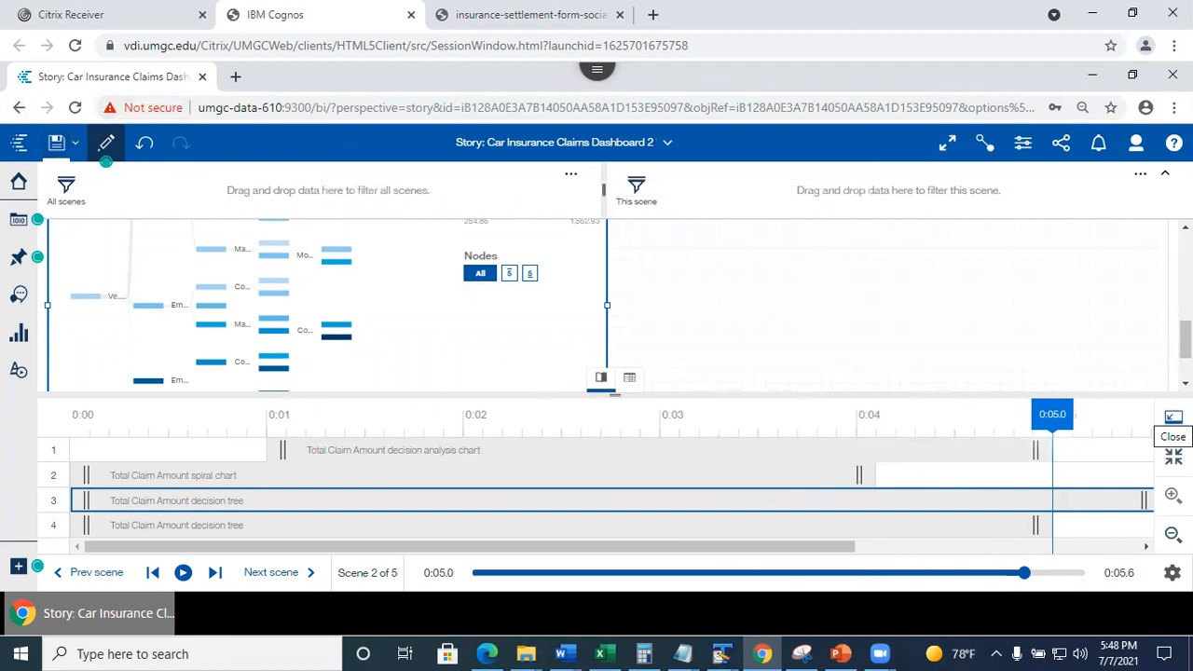
{"action": "left_click", "coordinate": [1173, 417]}
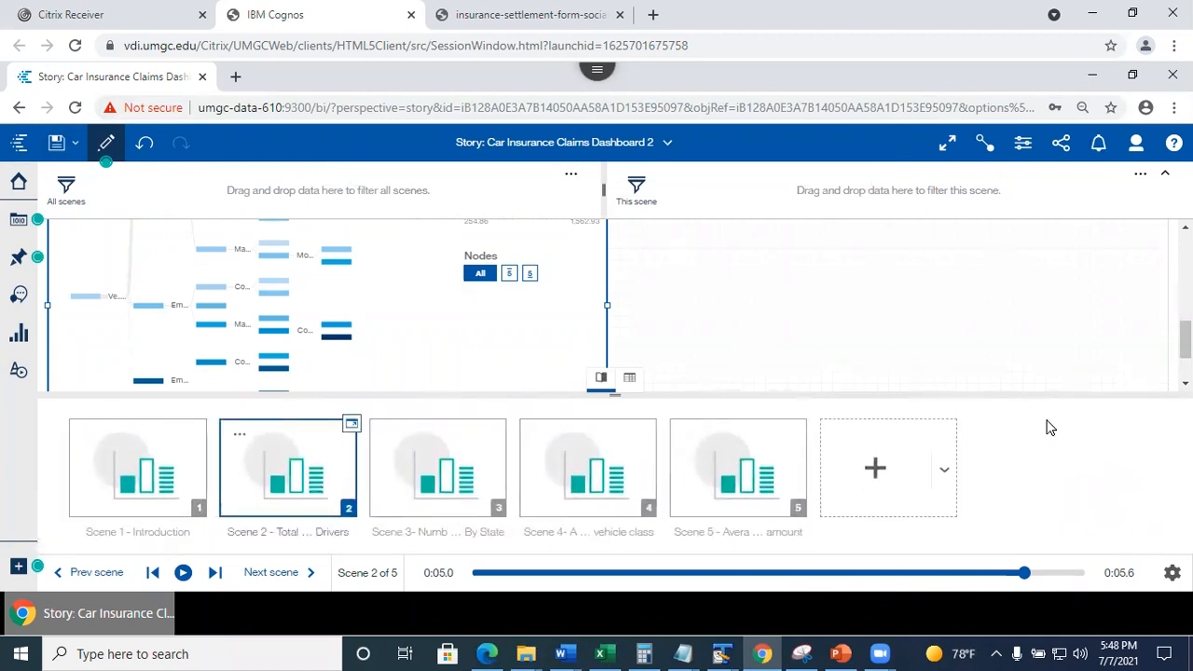
Bring up the whole story's properties and look over its canvas settings.
{"action": "left_click", "coordinate": [1025, 147]}
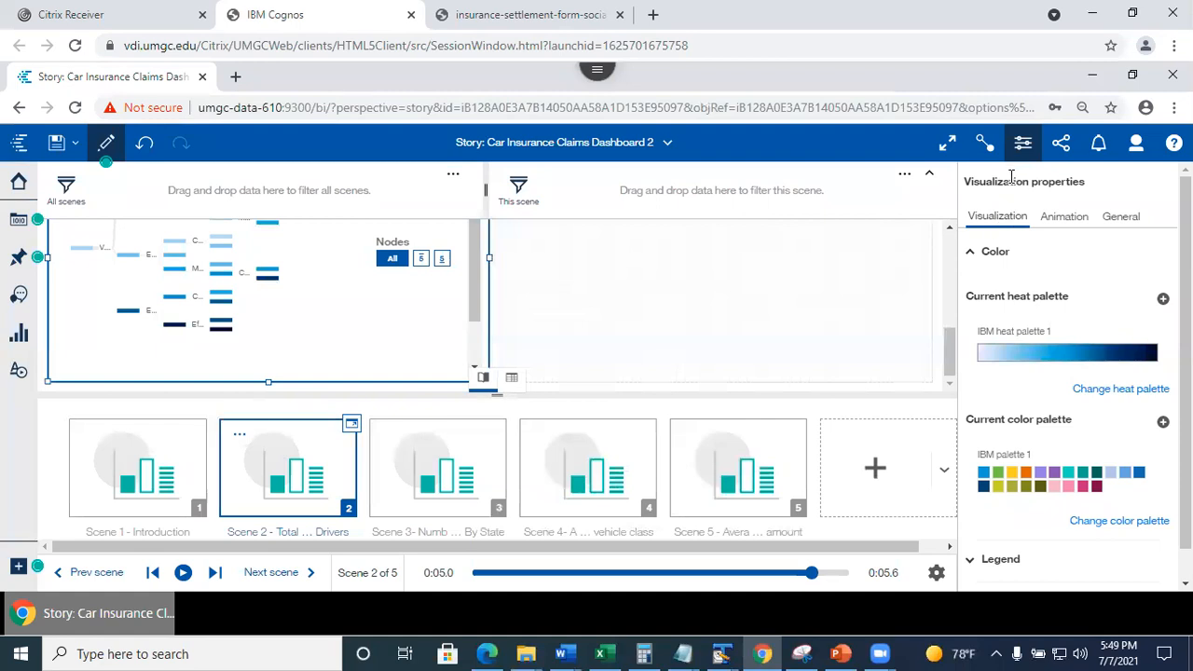
{"action": "left_click", "coordinate": [826, 341]}
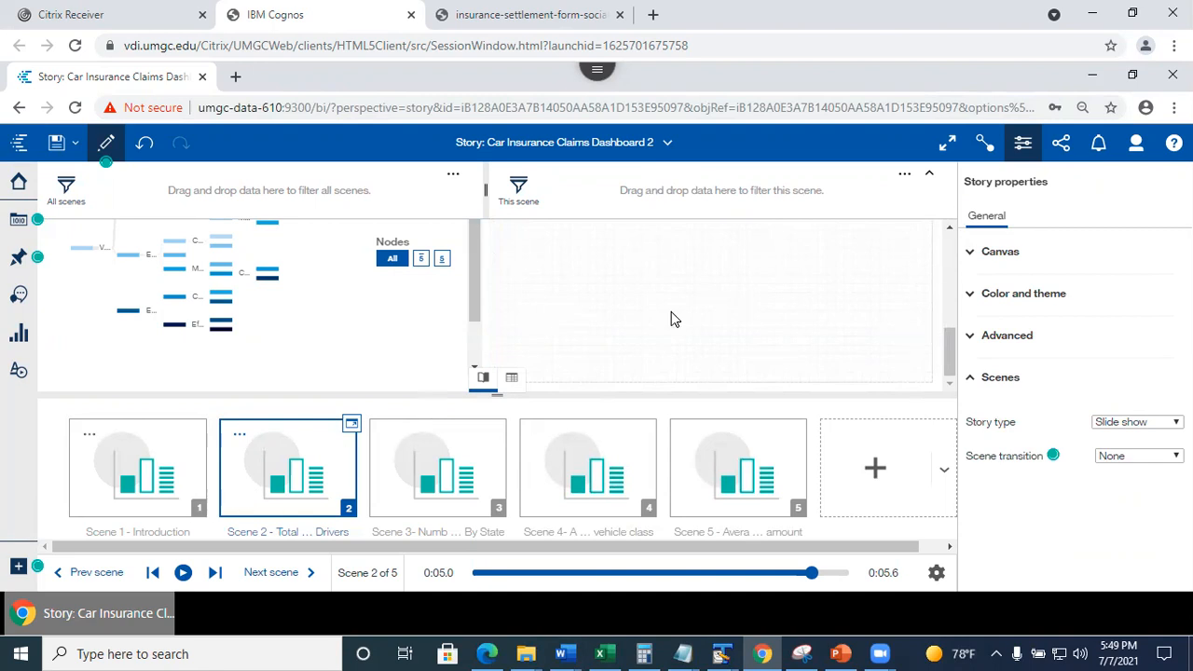
{"action": "left_click", "coordinate": [974, 257]}
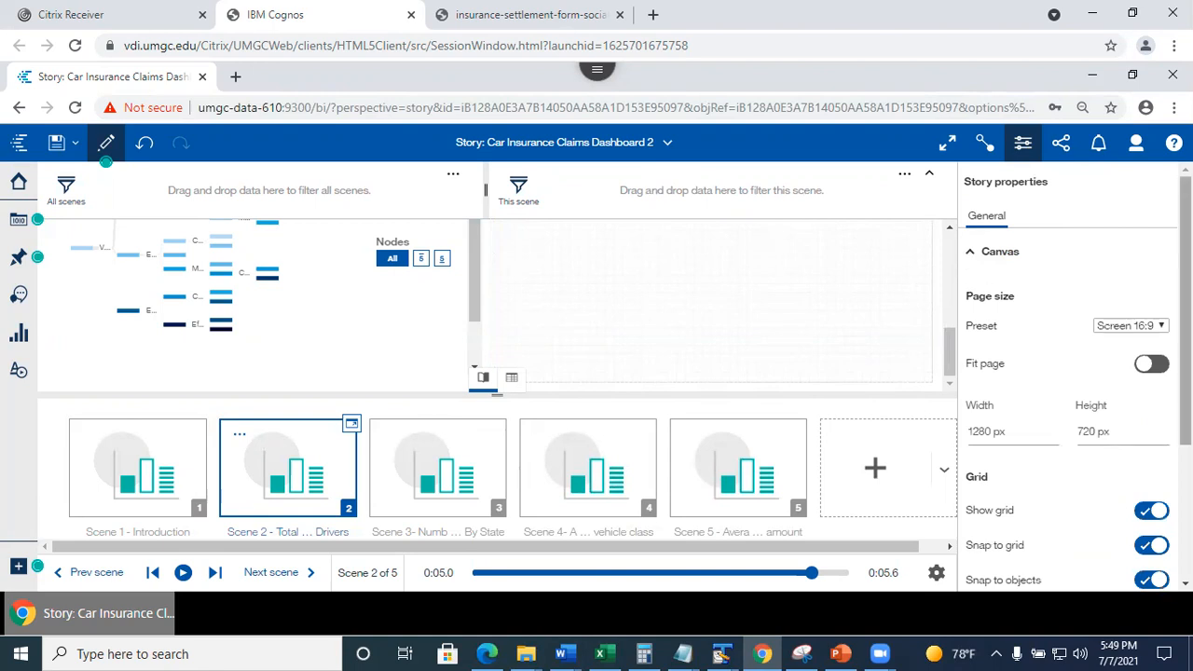
{"action": "scroll", "coordinate": [1073, 373], "scroll_direction": "down", "scroll_amount": 5}
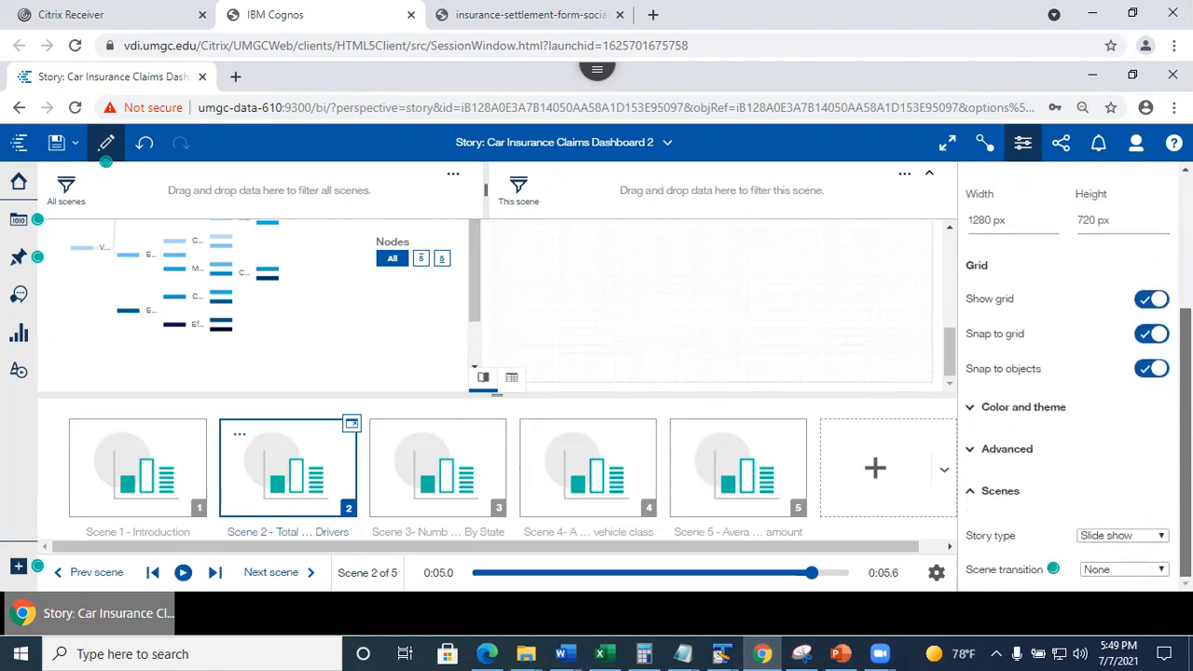
{"action": "scroll", "coordinate": [979, 448], "scroll_direction": "up", "scroll_amount": 5}
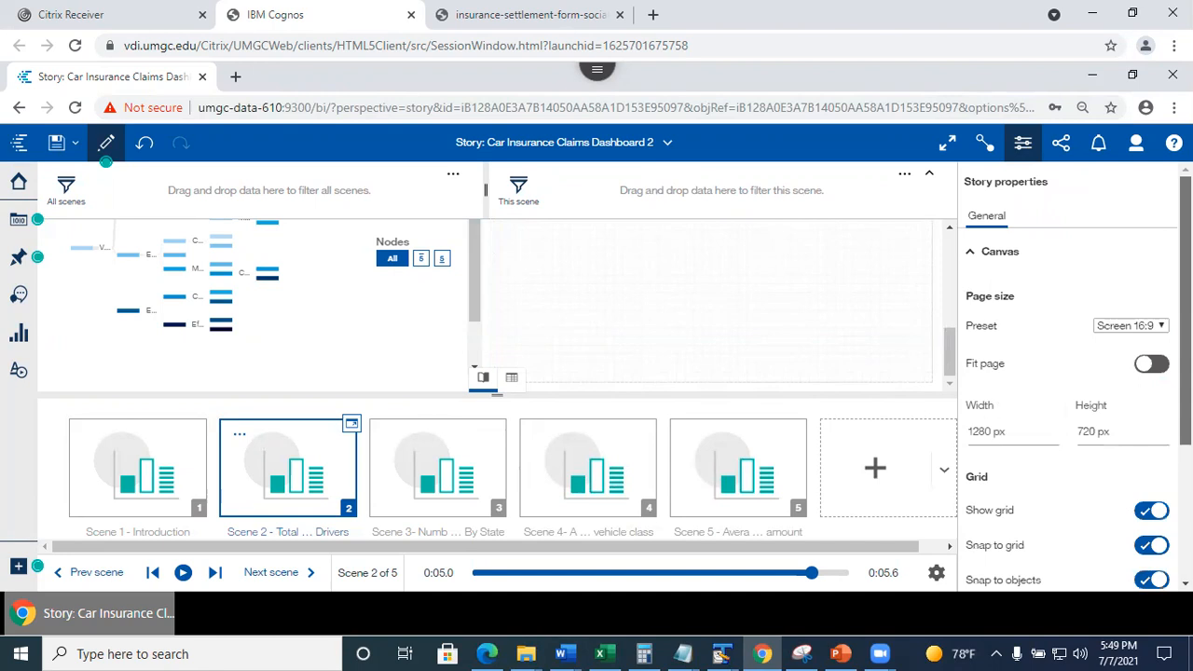
{"action": "scroll", "coordinate": [980, 224], "scroll_direction": "down", "scroll_amount": 1}
{"action": "scroll", "coordinate": [980, 218], "scroll_direction": "up", "scroll_amount": 1}
{"action": "left_click", "coordinate": [972, 251]}
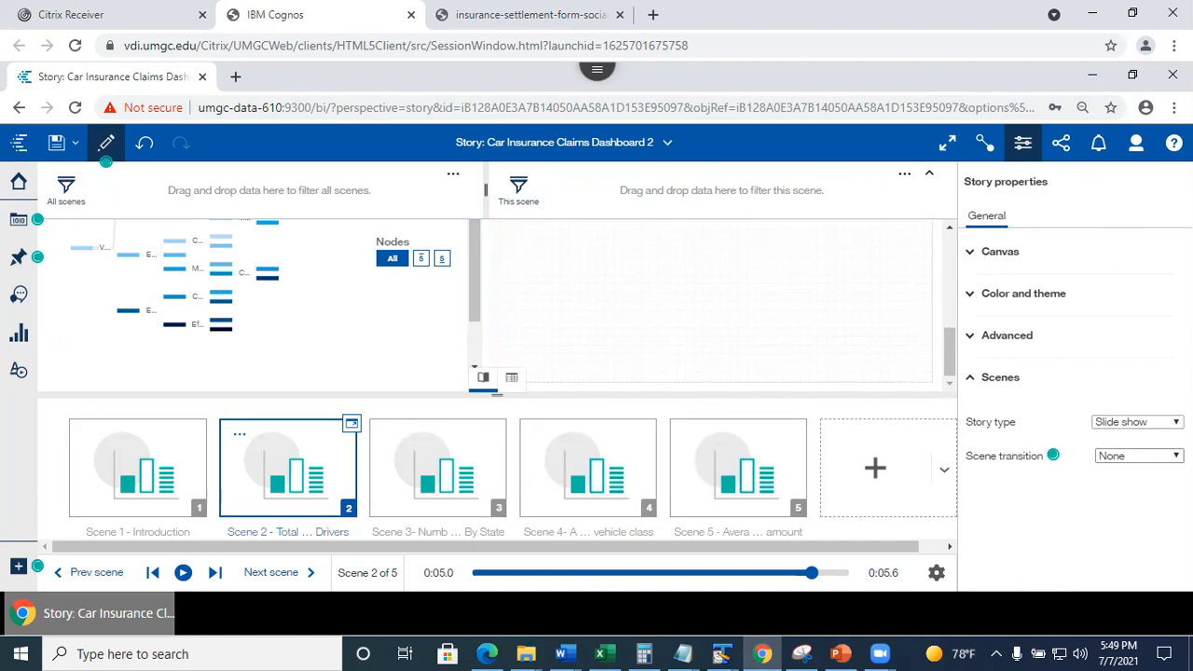
Set the scene transition to Animated path, save the story, and switch to preview.
{"action": "left_click", "coordinate": [1154, 456]}
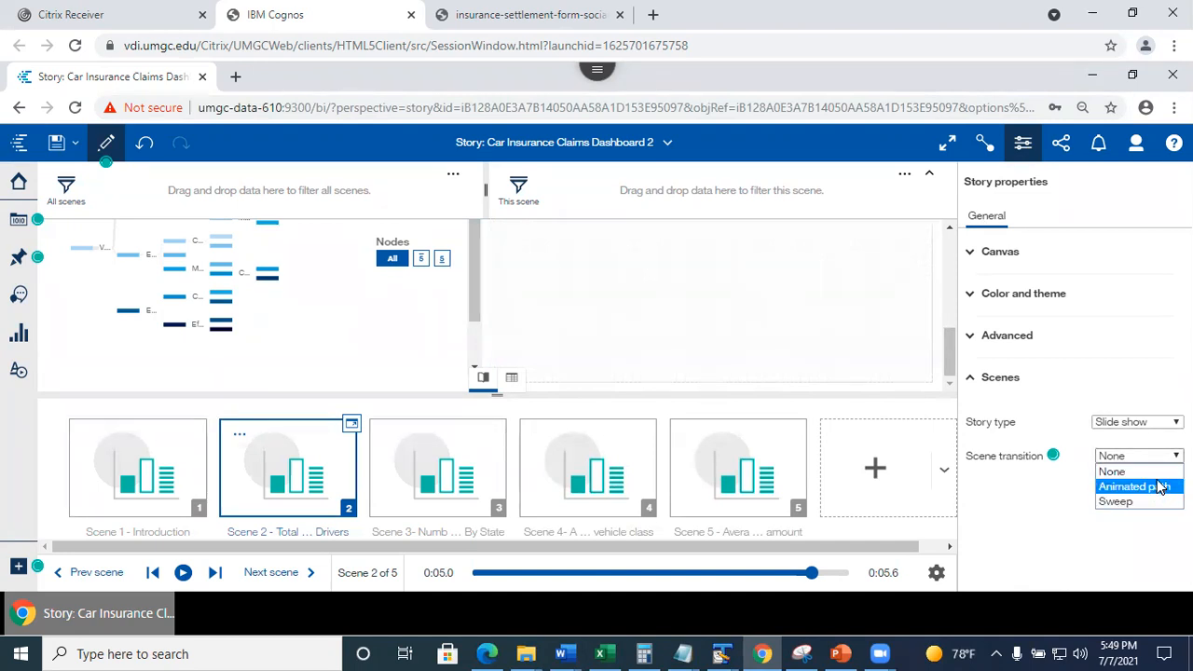
{"action": "left_click", "coordinate": [1158, 488]}
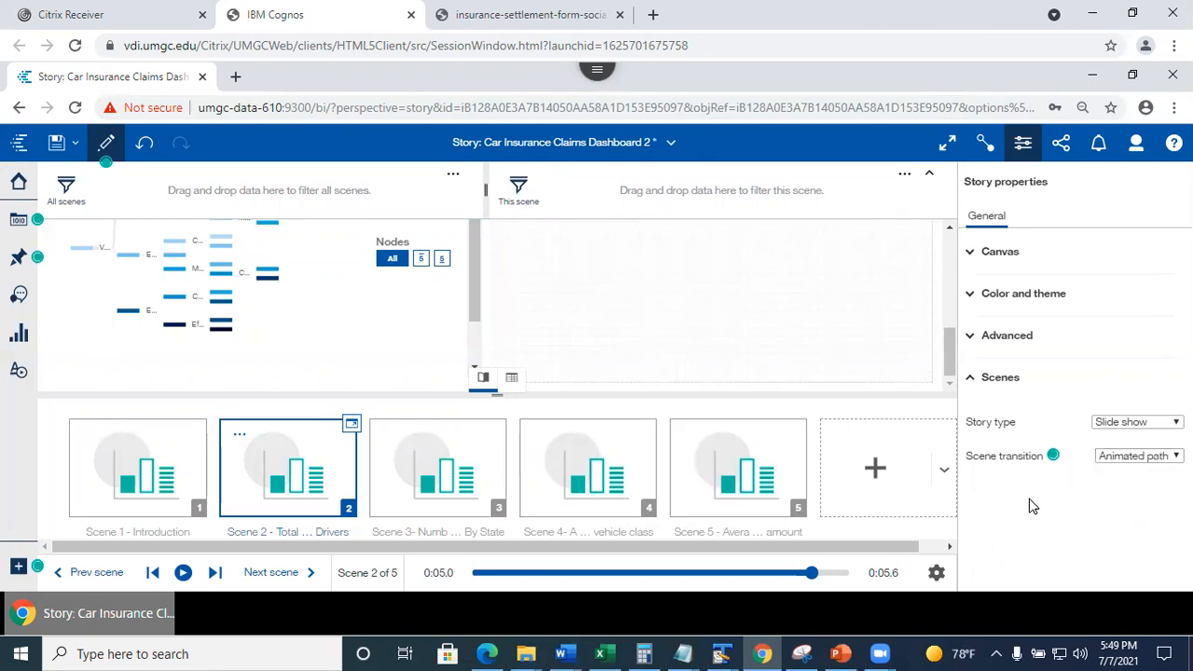
{"action": "left_click", "coordinate": [56, 142]}
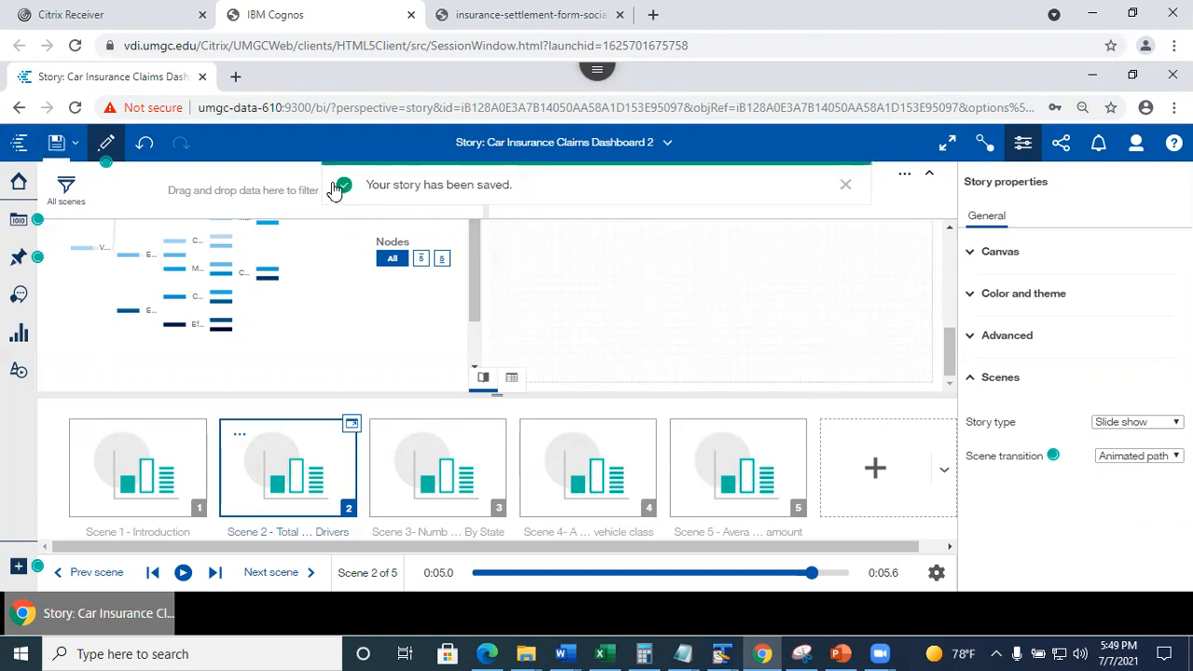
{"action": "left_click", "coordinate": [106, 144]}
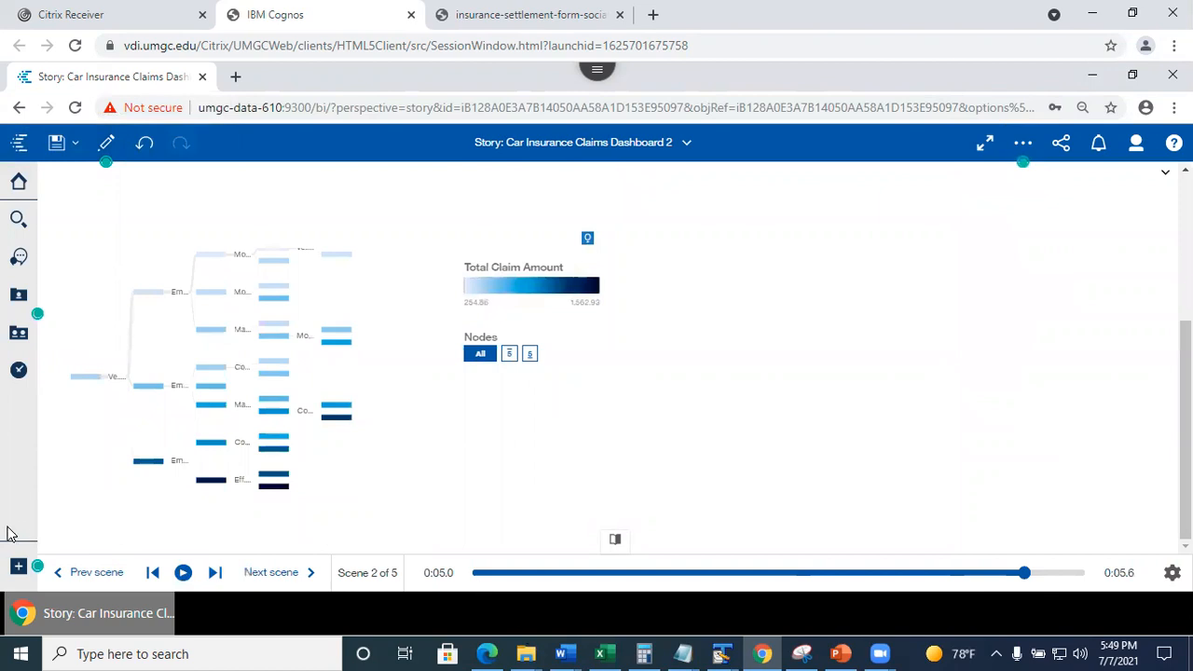
Play the story from the first scene to watch the Animated path transitions.
{"action": "left_click", "coordinate": [84, 574]}
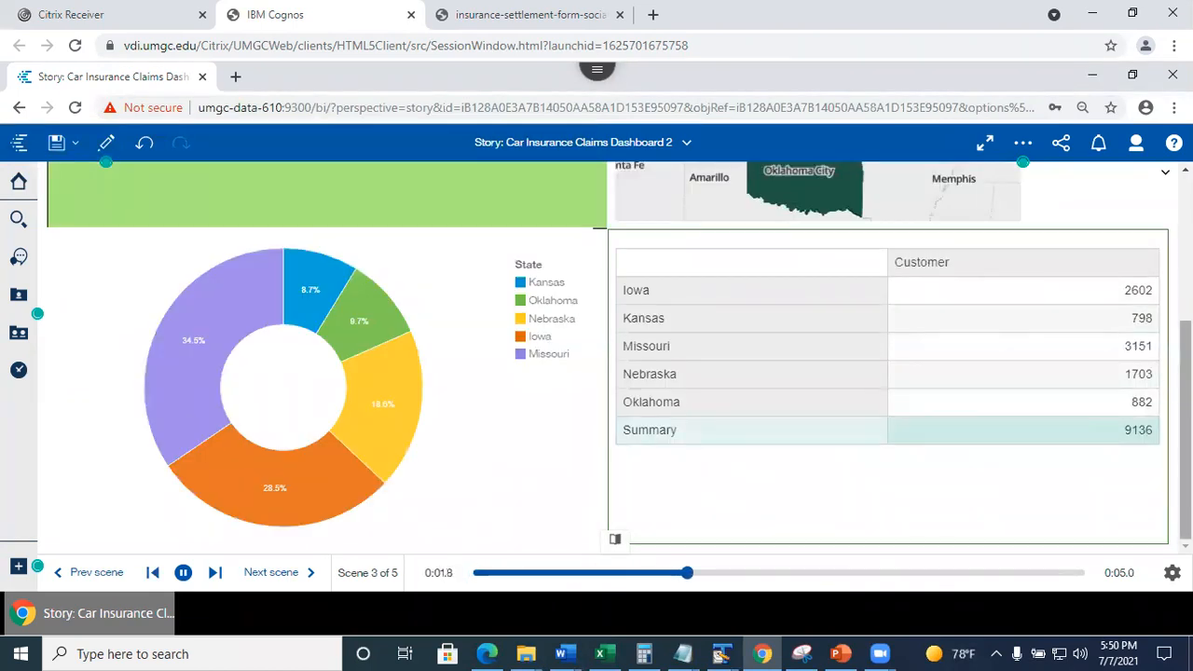
{"action": "left_click_drag", "start_coordinate": [1186, 429], "coordinate": [1186, 323]}
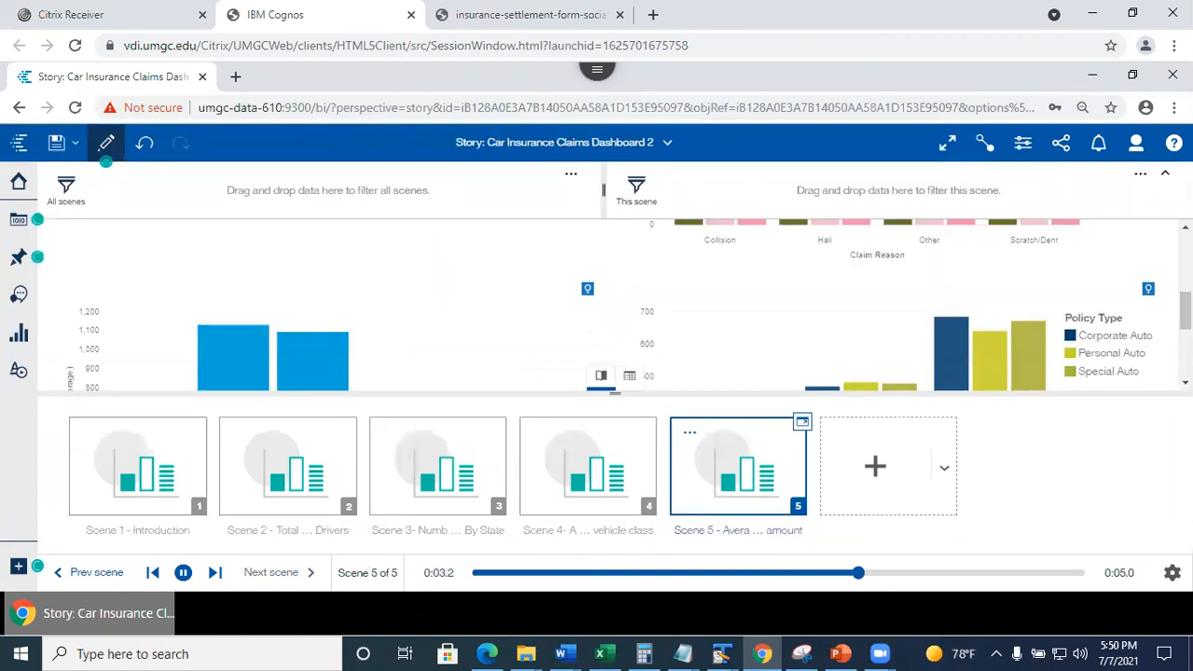
Change the story's scene transition to Sweep and view the story in preview.
{"action": "left_click", "coordinate": [1024, 144]}
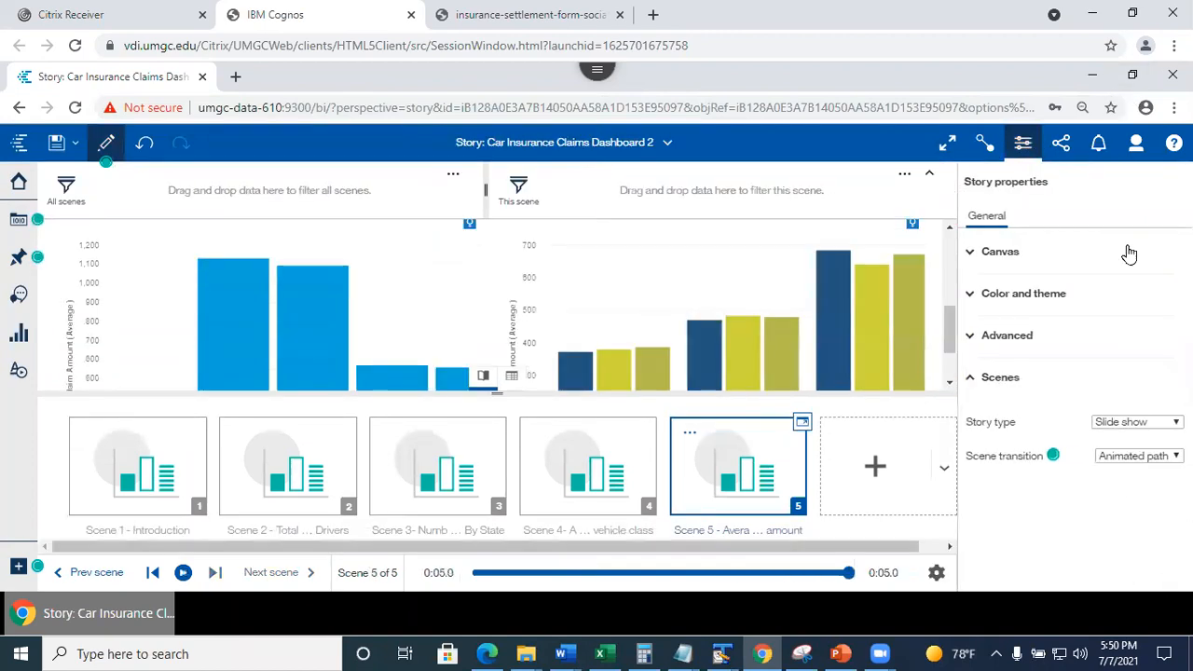
{"action": "left_click", "coordinate": [1153, 457]}
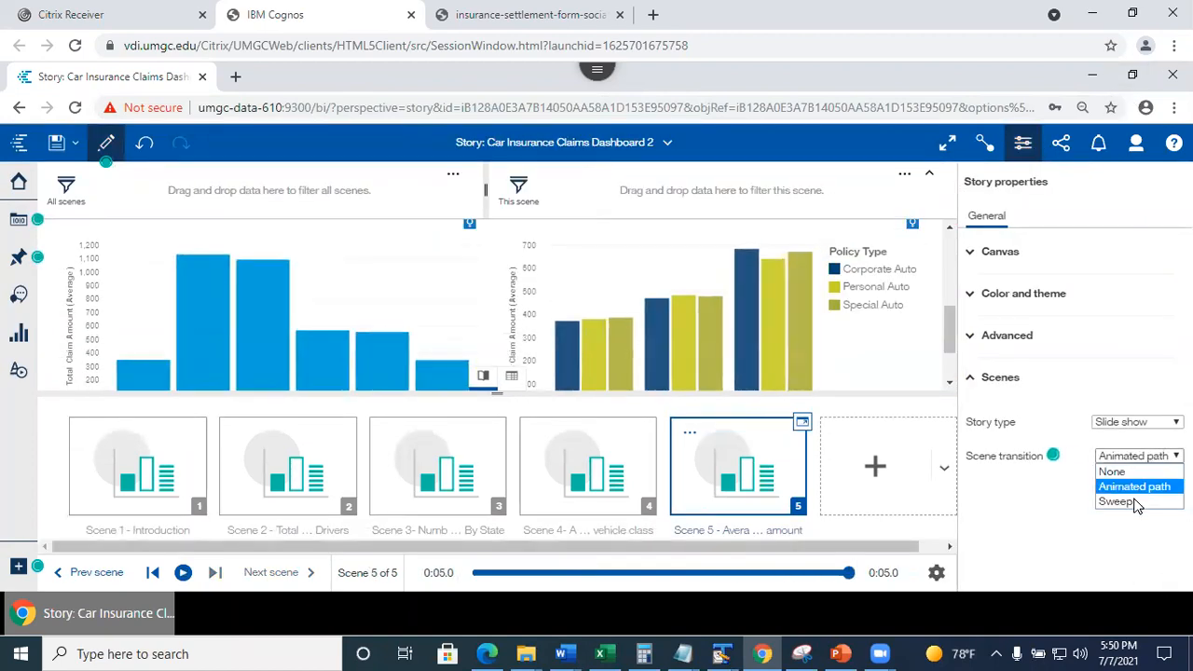
{"action": "left_click", "coordinate": [1136, 504]}
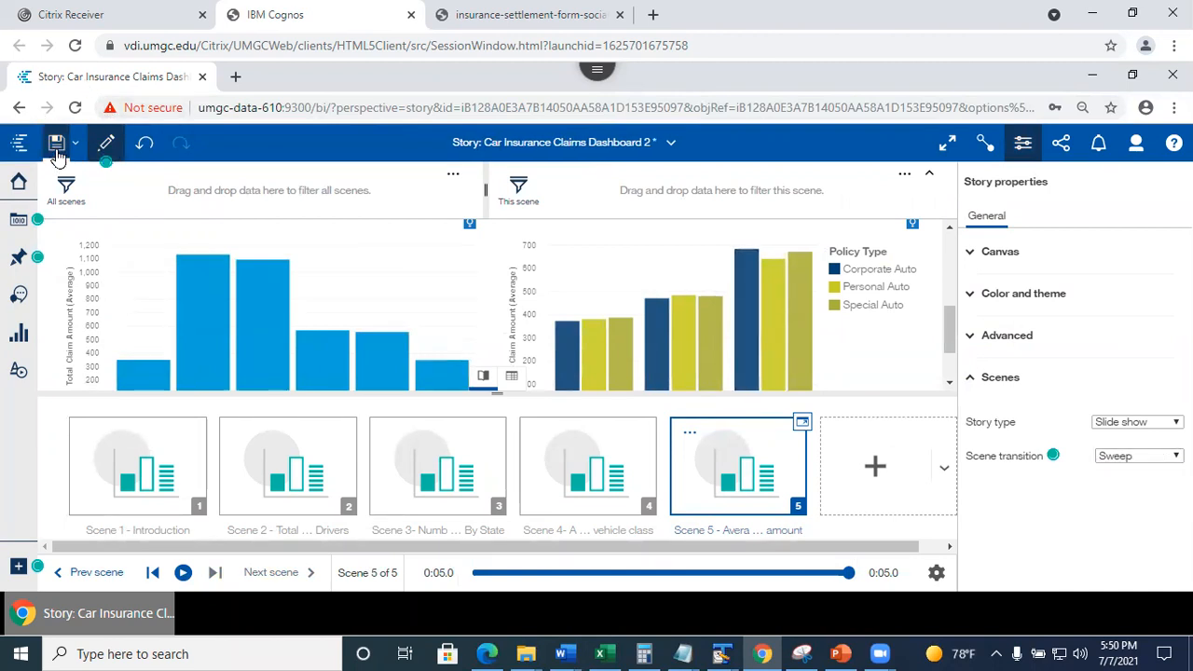
{"action": "left_click", "coordinate": [108, 144]}
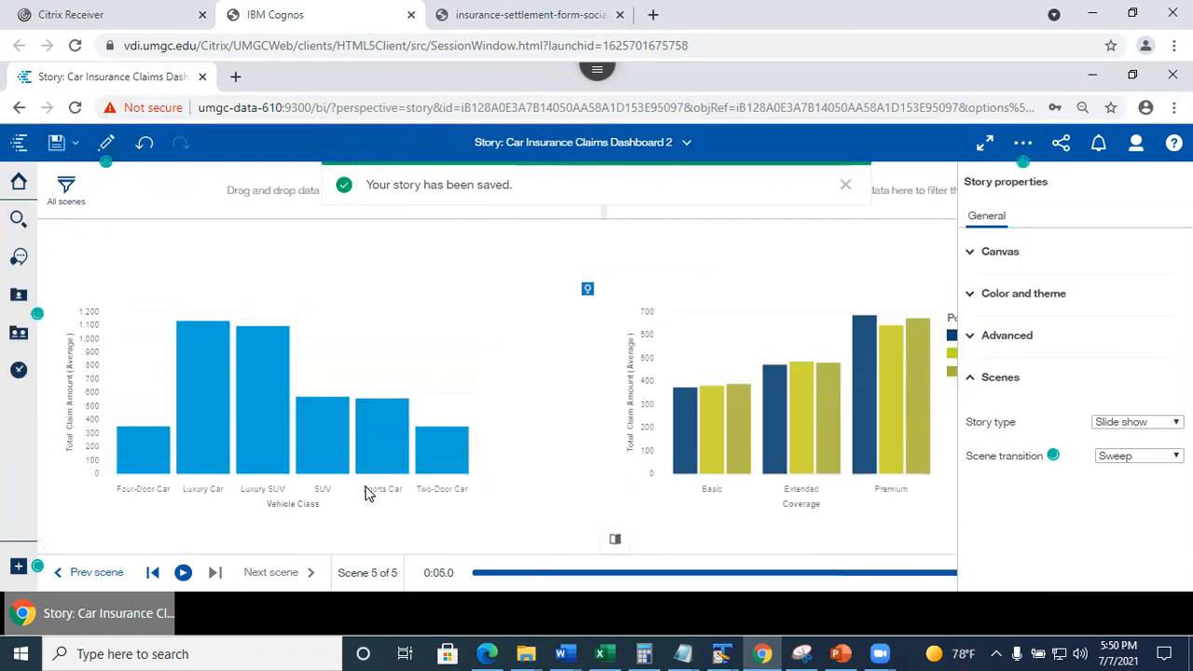
Replay the scene and step back through previous scenes to see the Sweep transition, then resume editing.
{"action": "left_click", "coordinate": [183, 574]}
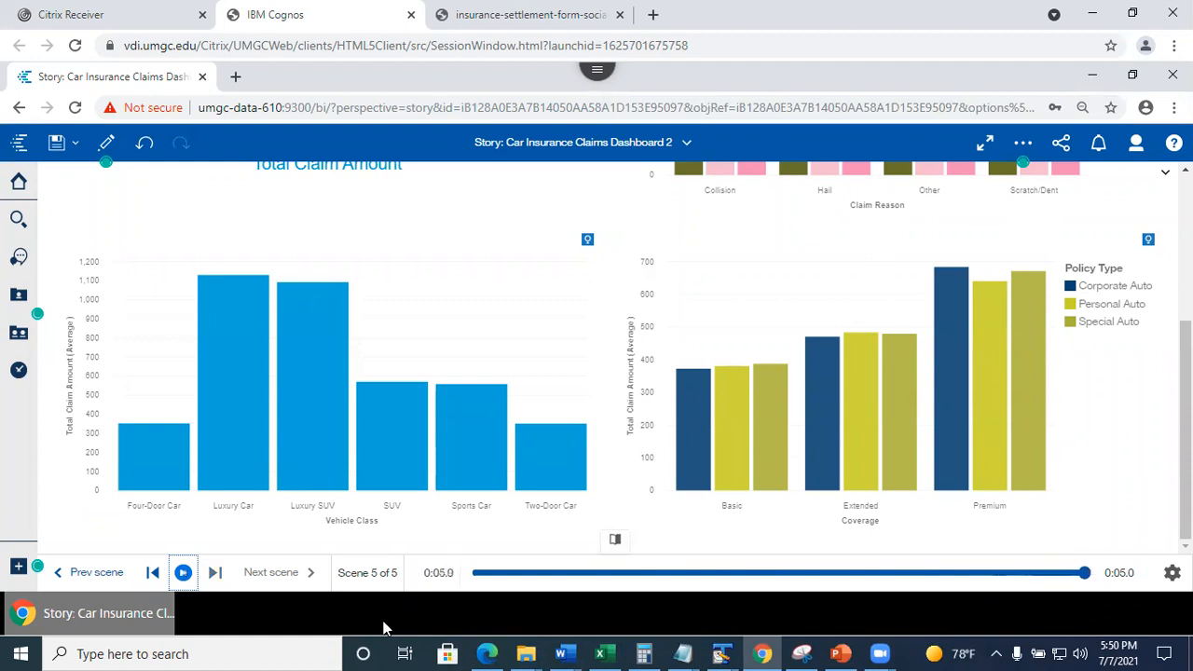
{"action": "left_click", "coordinate": [76, 573]}
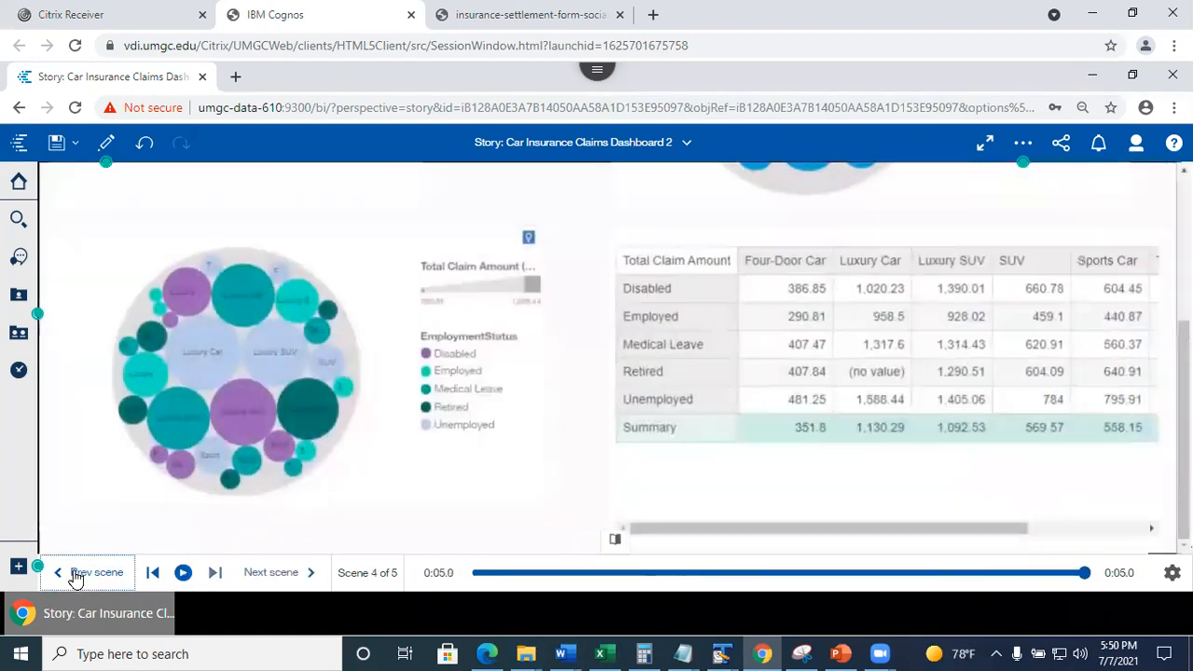
{"action": "left_click", "coordinate": [76, 573]}
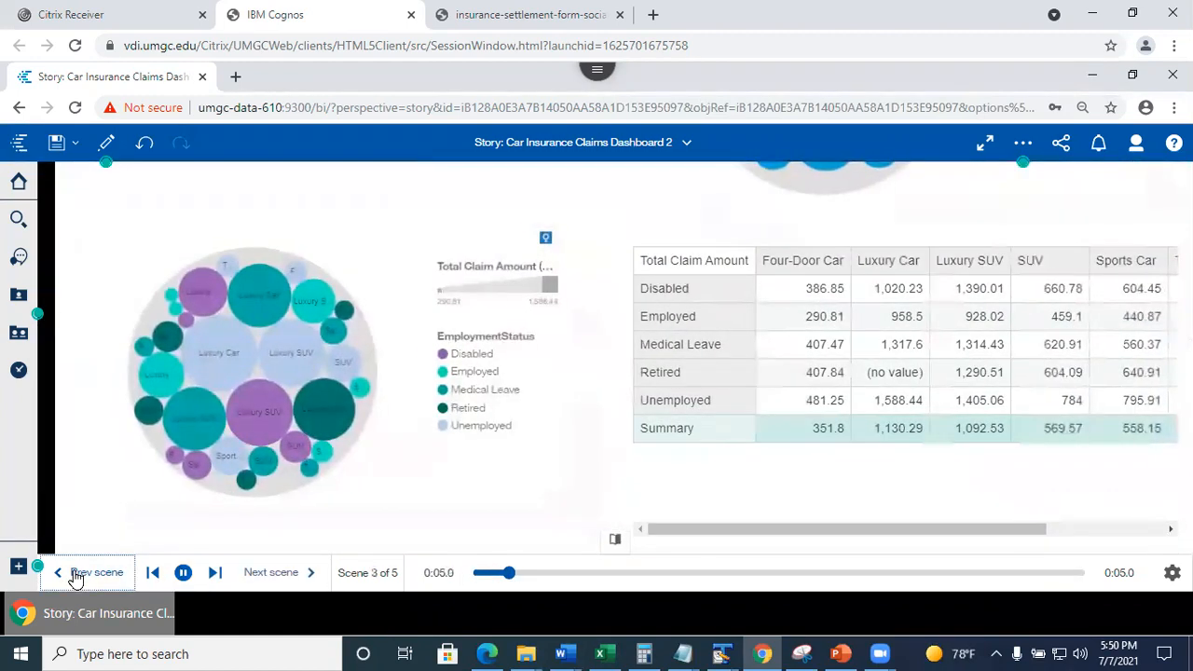
{"action": "left_click", "coordinate": [76, 573]}
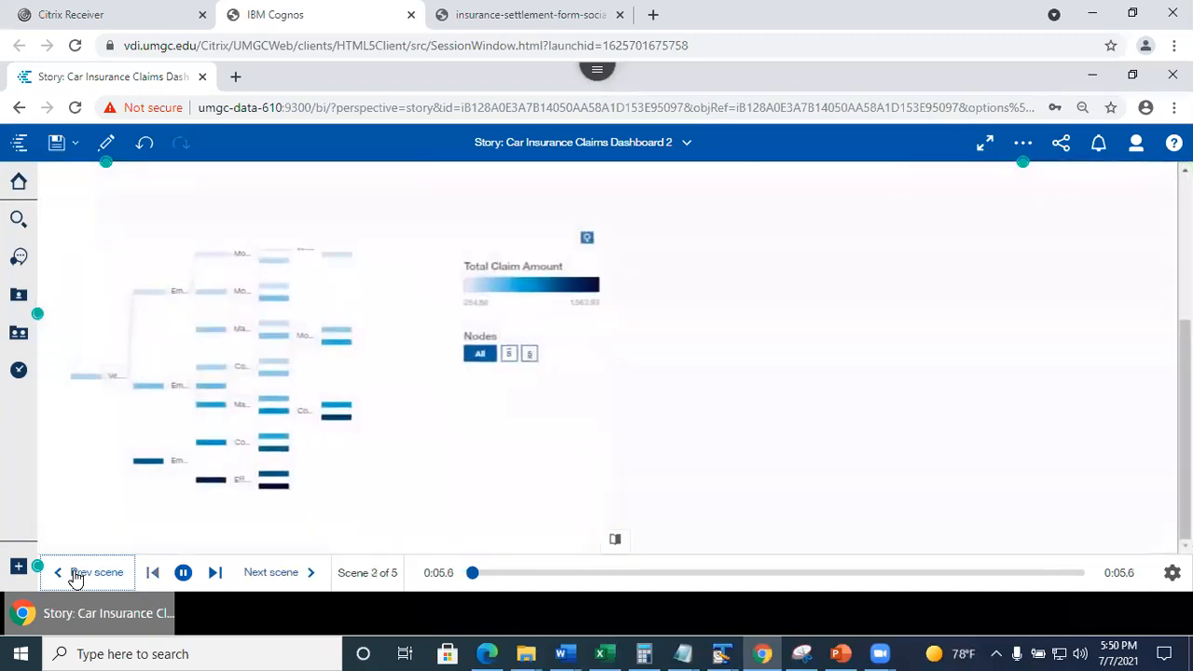
{"action": "left_click", "coordinate": [76, 574]}
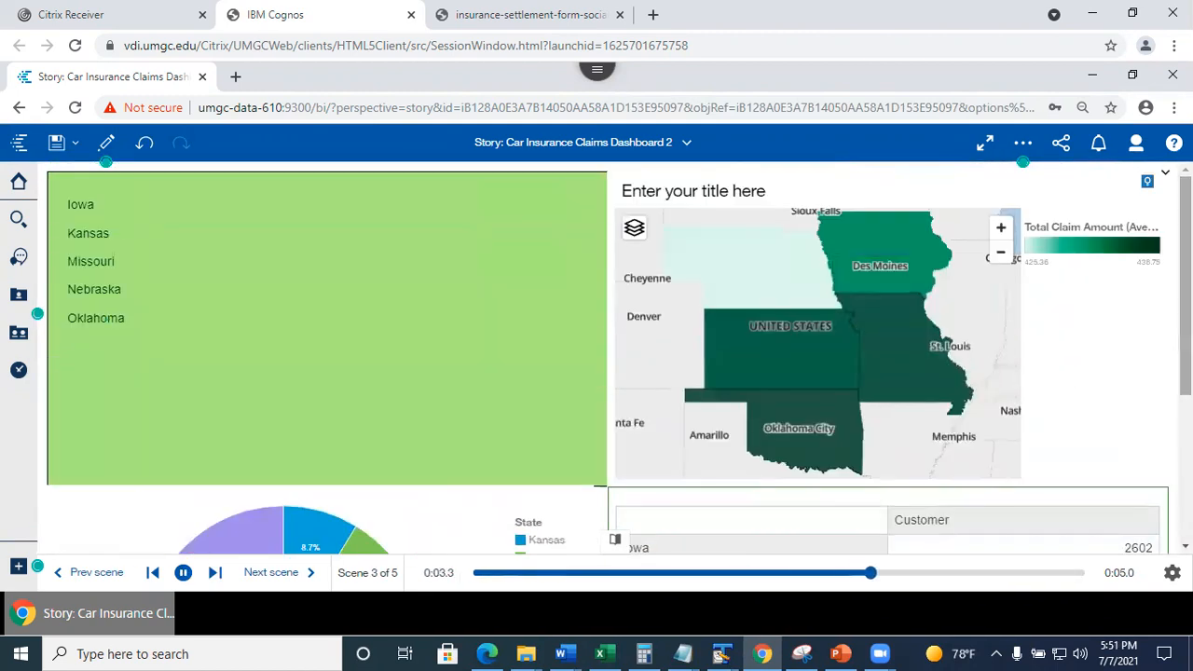
{"action": "left_click", "coordinate": [106, 143]}
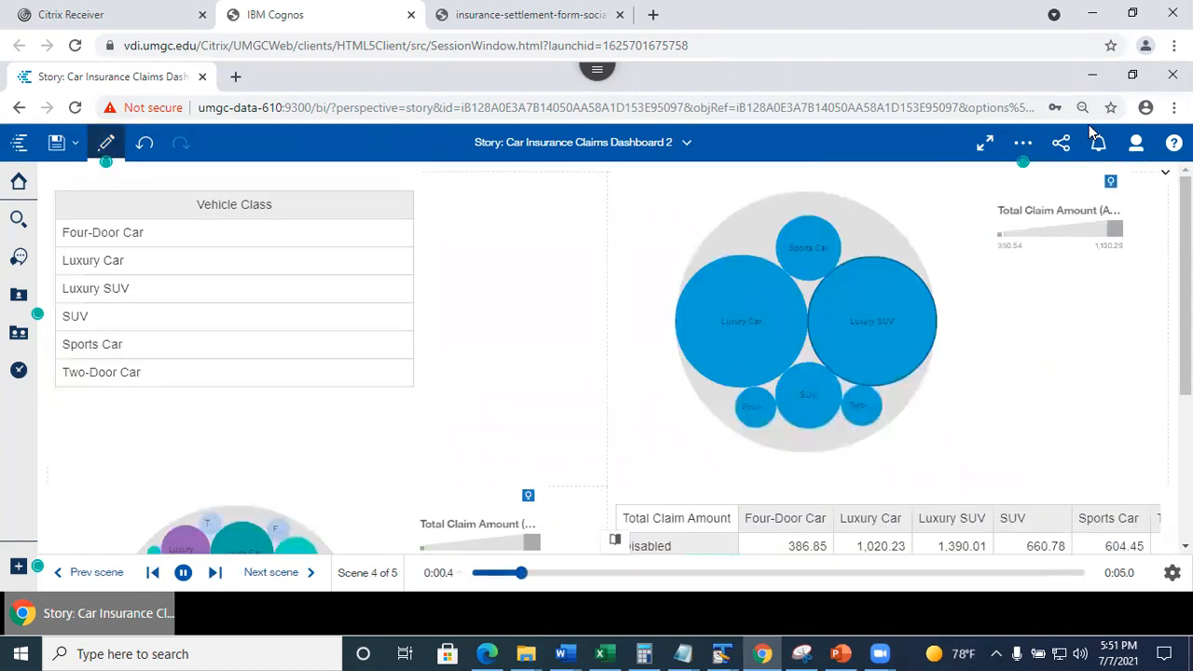
Make the story a Guided journey with the stepped layout and show the scene 0 overview.
{"action": "left_click", "coordinate": [1025, 145]}
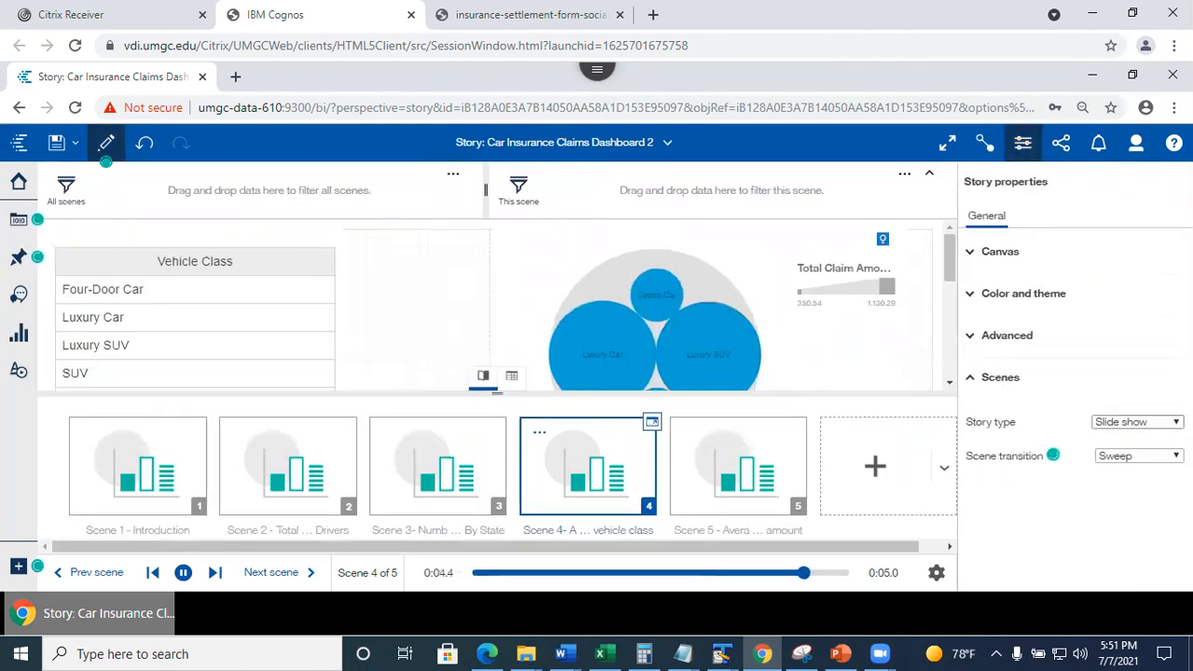
{"action": "left_click", "coordinate": [1138, 421]}
{"action": "left_click", "coordinate": [1131, 453]}
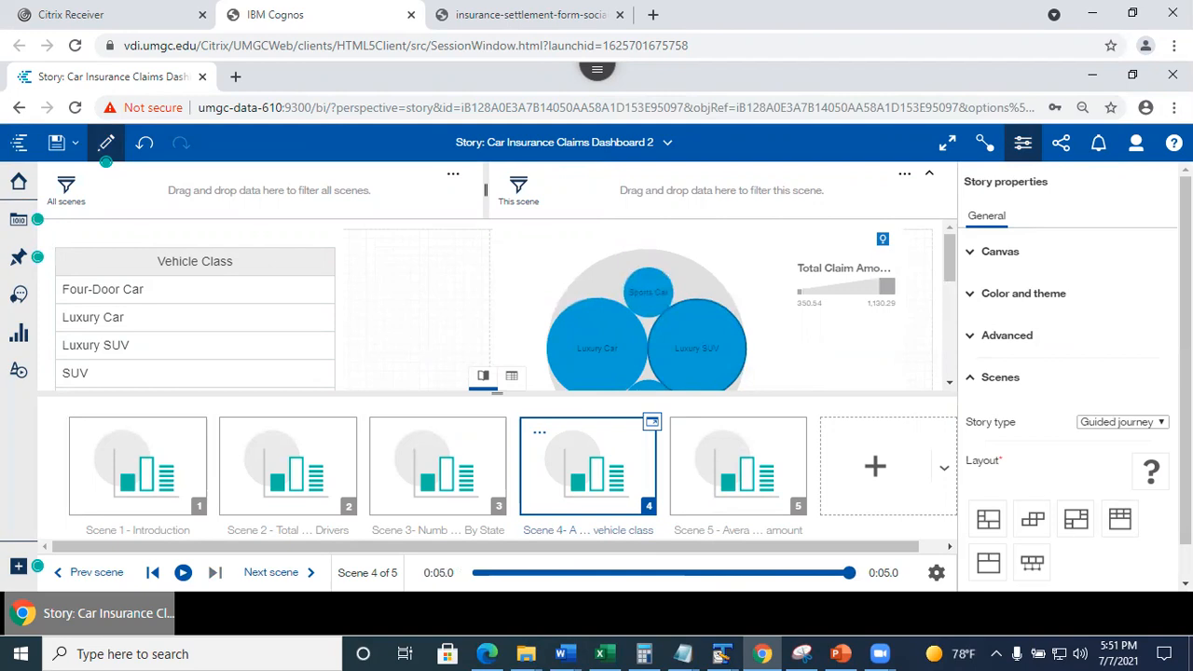
{"action": "left_click_drag", "start_coordinate": [1186, 434], "coordinate": [1186, 476]}
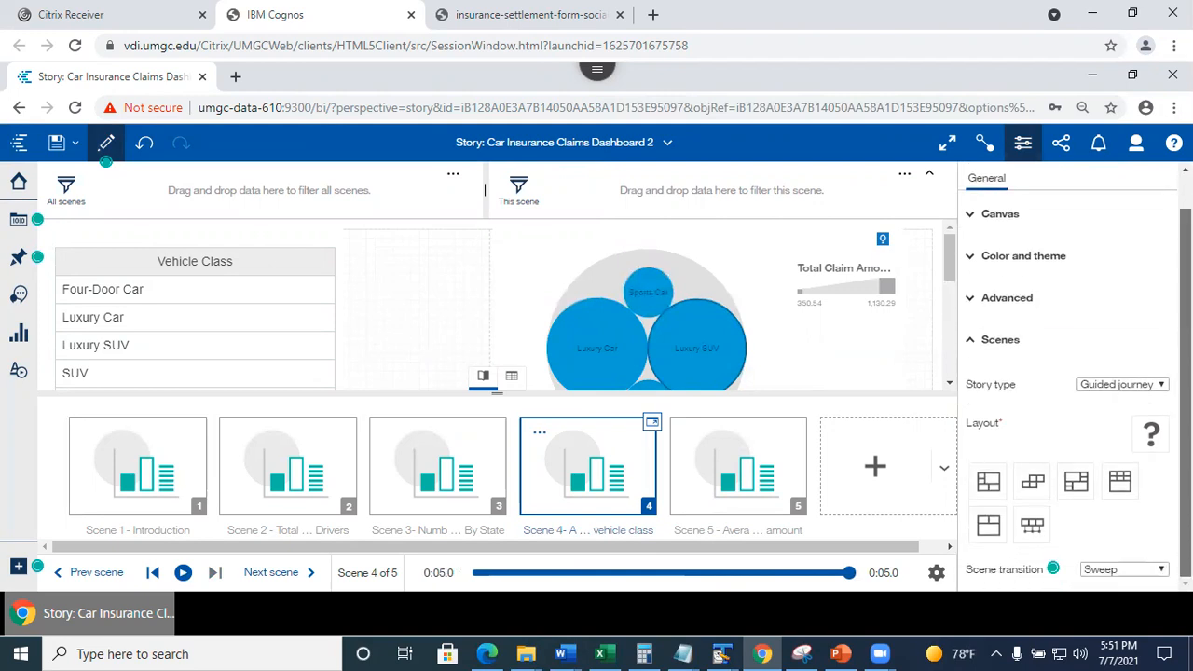
{"action": "left_click", "coordinate": [1032, 482]}
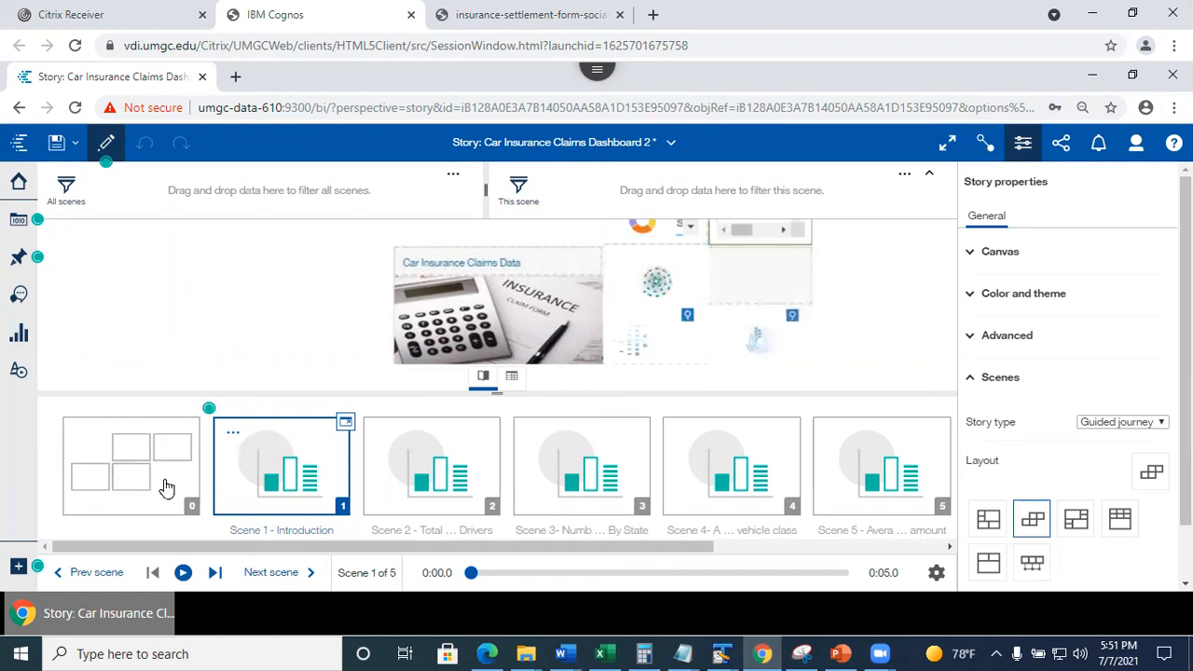
{"action": "left_click", "coordinate": [117, 487]}
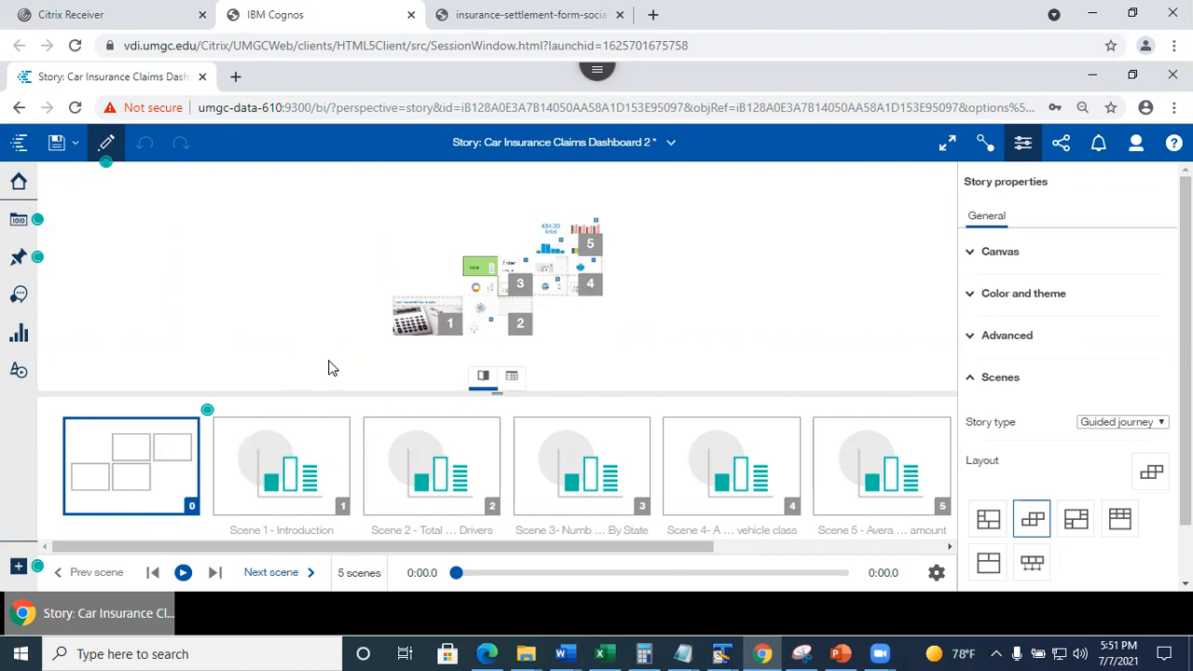
Hide and restore the scene strip, check overview scenes 6 and 0, then save the story.
{"action": "left_click", "coordinate": [483, 377]}
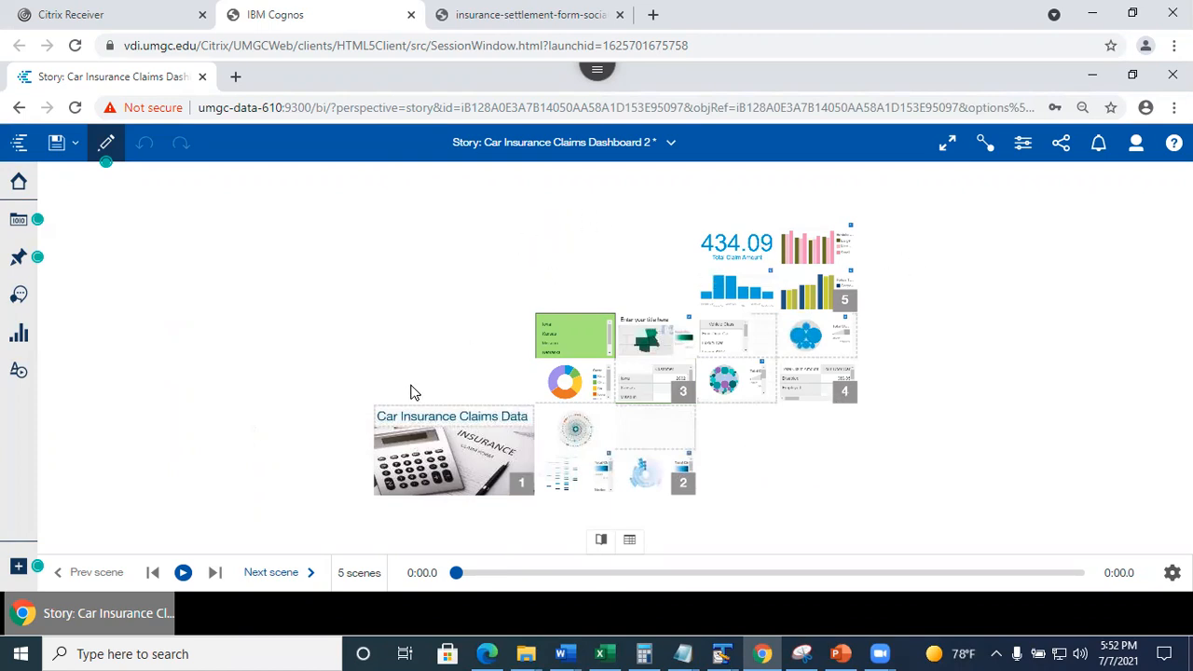
{"action": "left_click", "coordinate": [601, 541]}
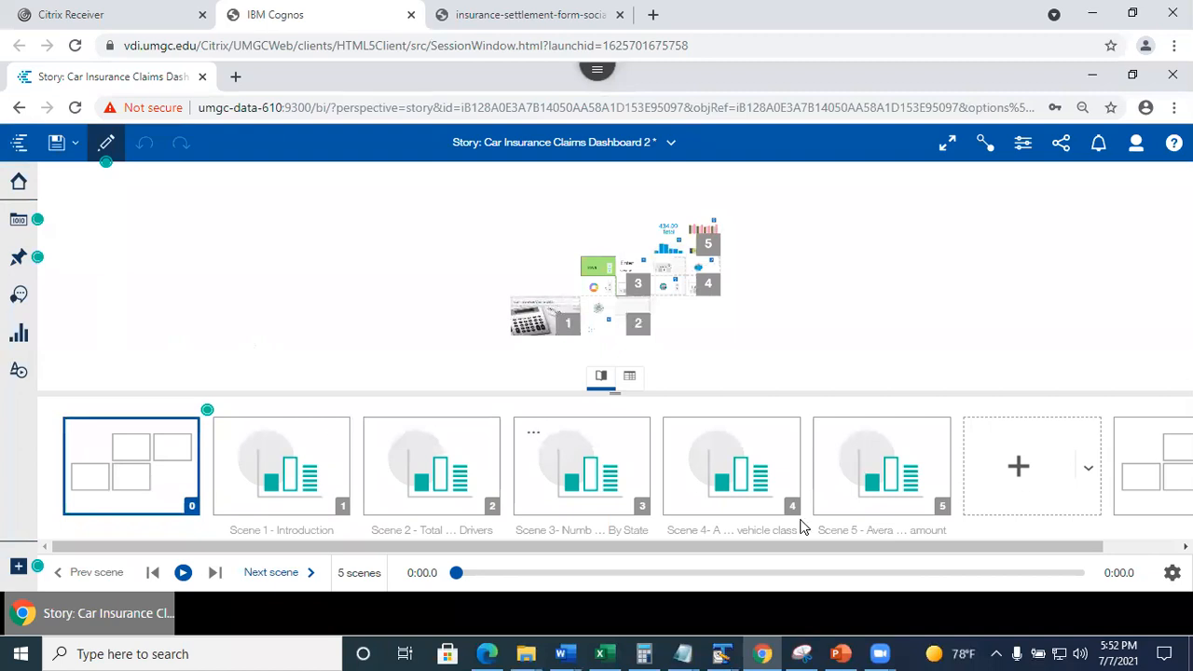
{"action": "left_click", "coordinate": [1159, 494]}
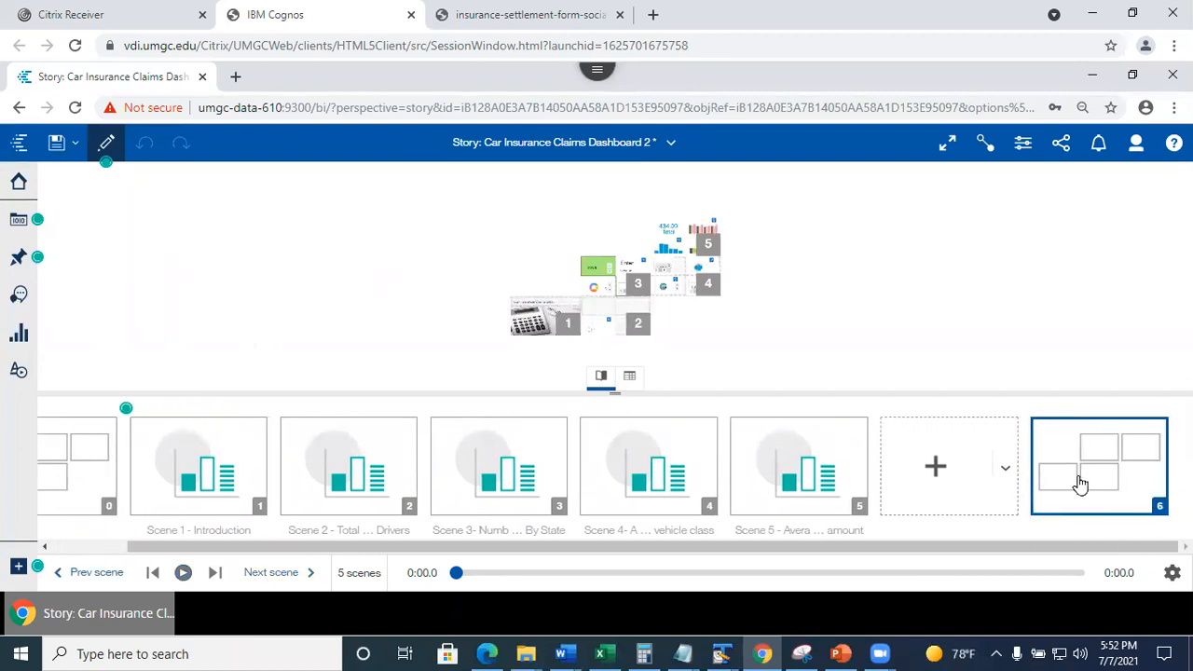
{"action": "left_click", "coordinate": [82, 475]}
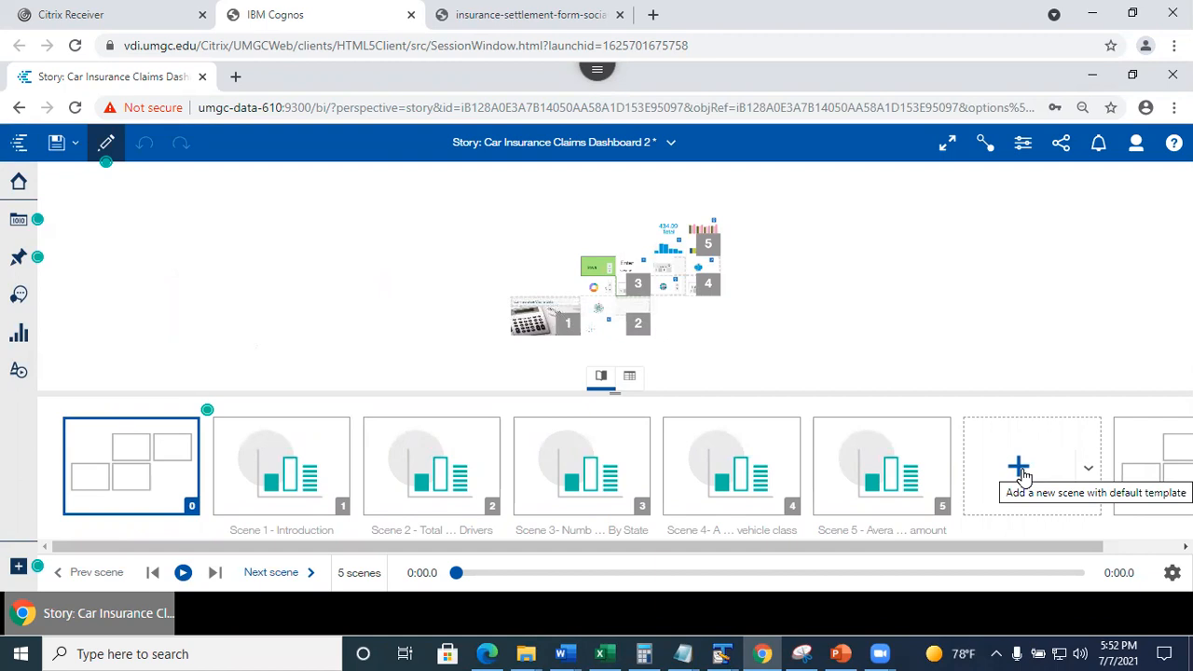
{"action": "left_click", "coordinate": [63, 148]}
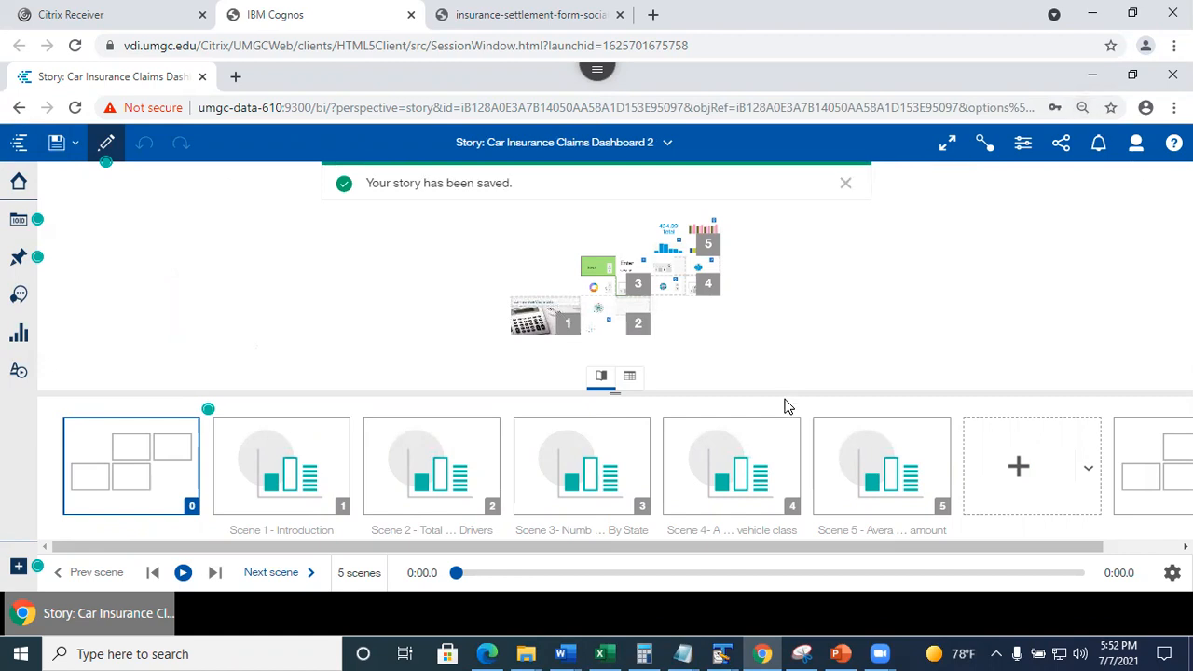
Leave preview for the story canvas, then collapse the scene thumbnails so the canvas fills the view.
{"action": "left_click", "coordinate": [106, 149]}
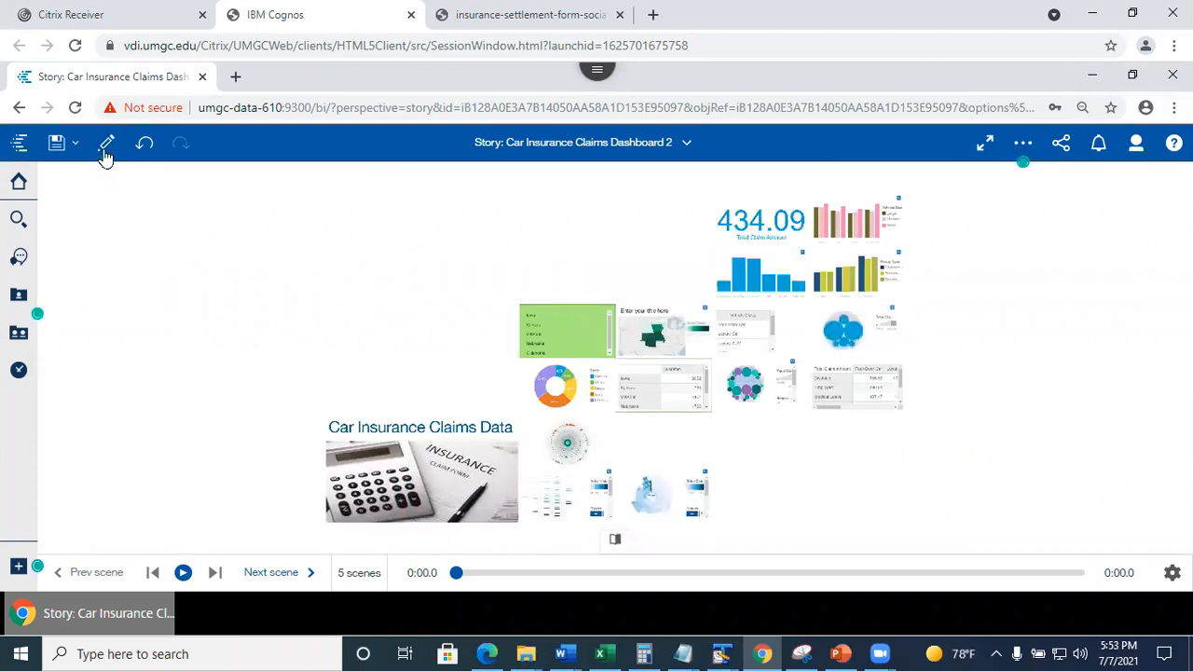
{"action": "left_click", "coordinate": [105, 144]}
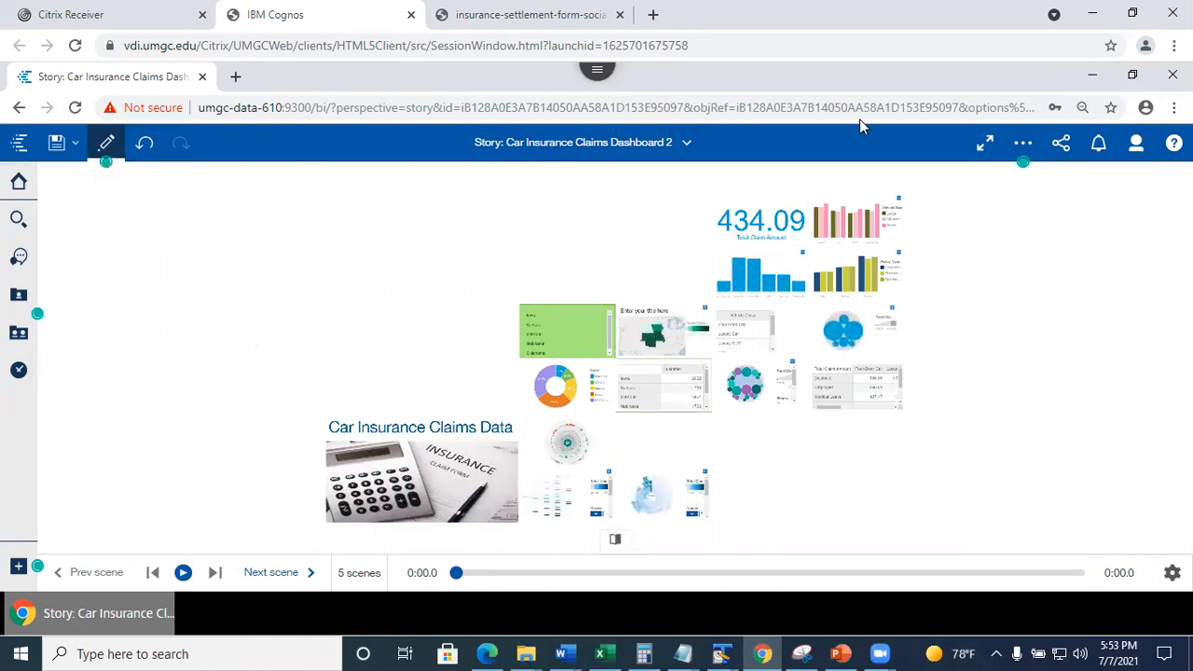
{"action": "left_click", "coordinate": [615, 538]}
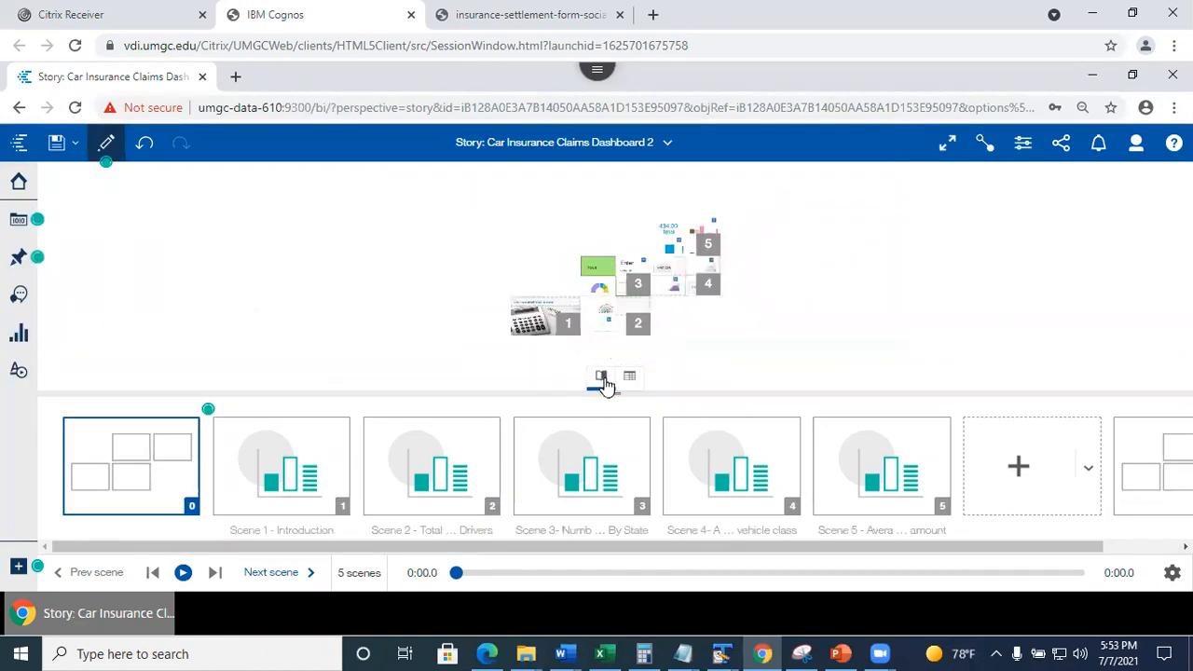
{"action": "left_click", "coordinate": [602, 377]}
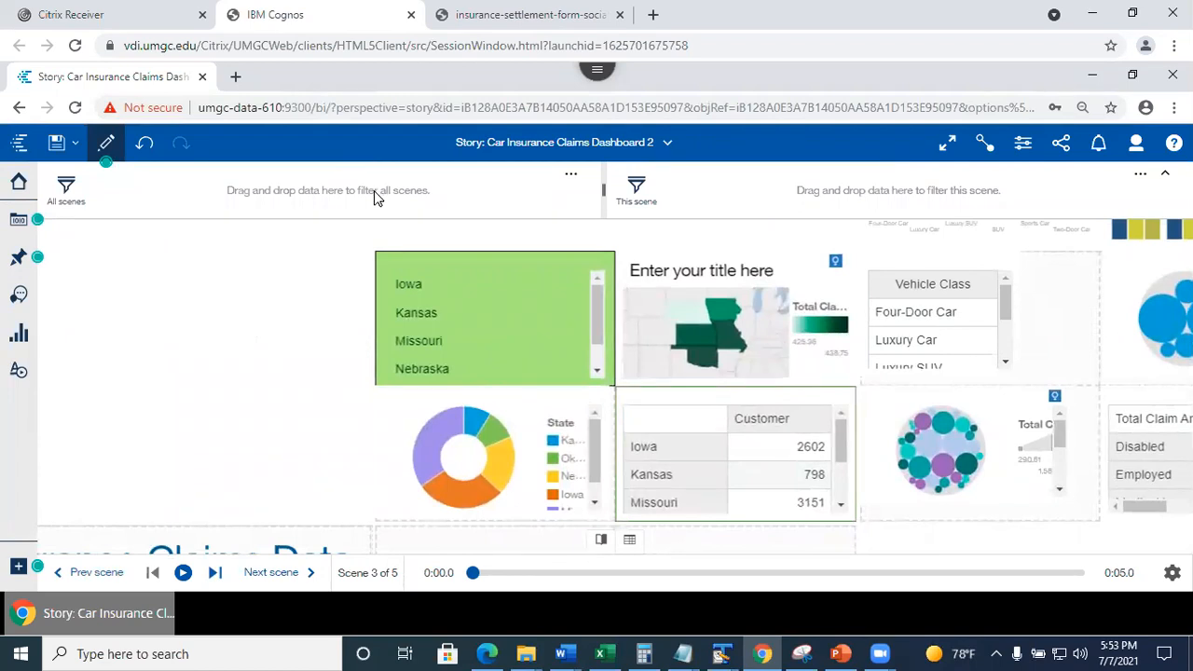
Browse the Assistant, Visualizations and My pins side panels.
{"action": "left_click", "coordinate": [17, 297]}
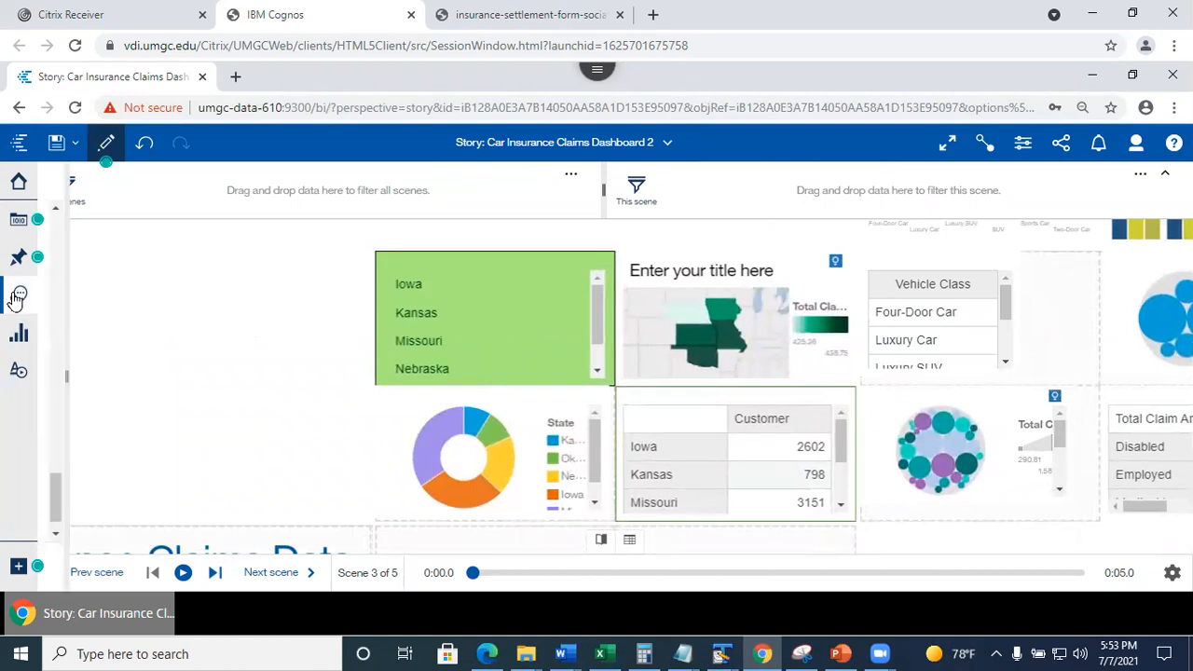
{"action": "left_click", "coordinate": [19, 339]}
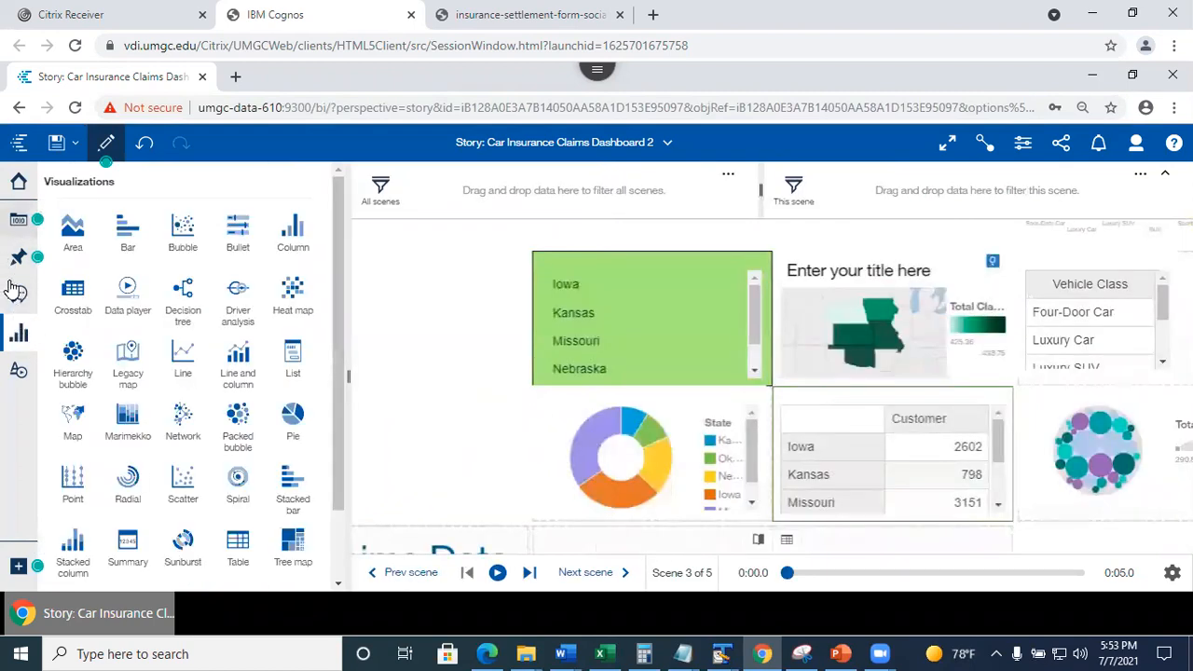
{"action": "left_click", "coordinate": [19, 300]}
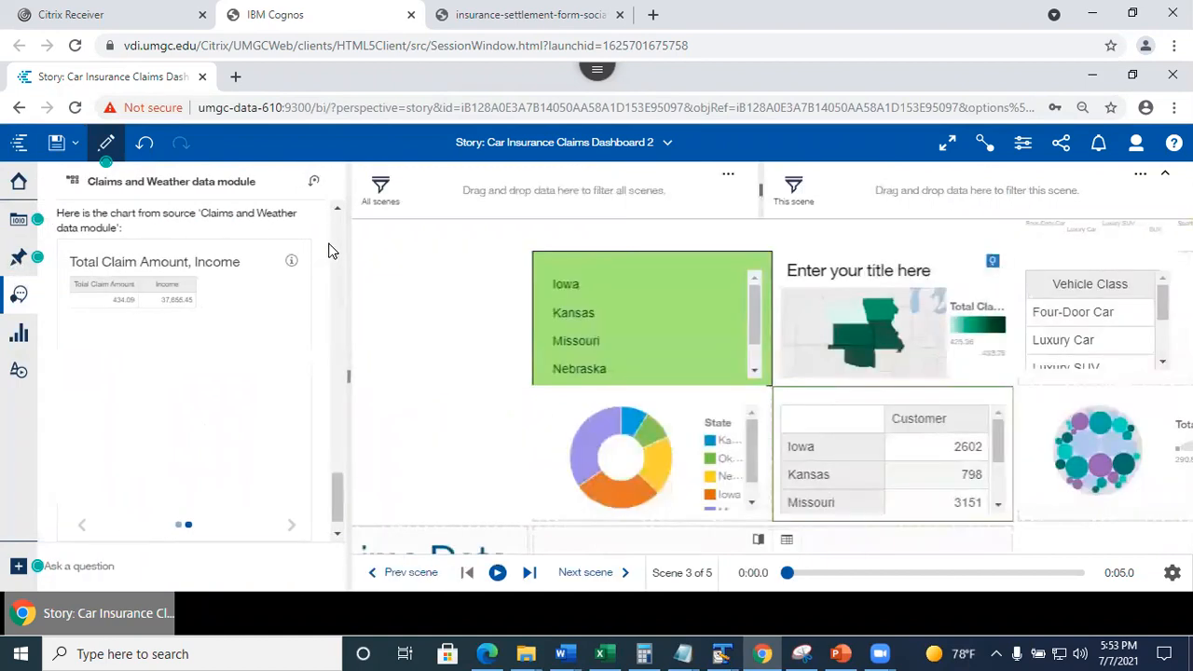
{"action": "left_click_drag", "start_coordinate": [333, 505], "coordinate": [366, 580]}
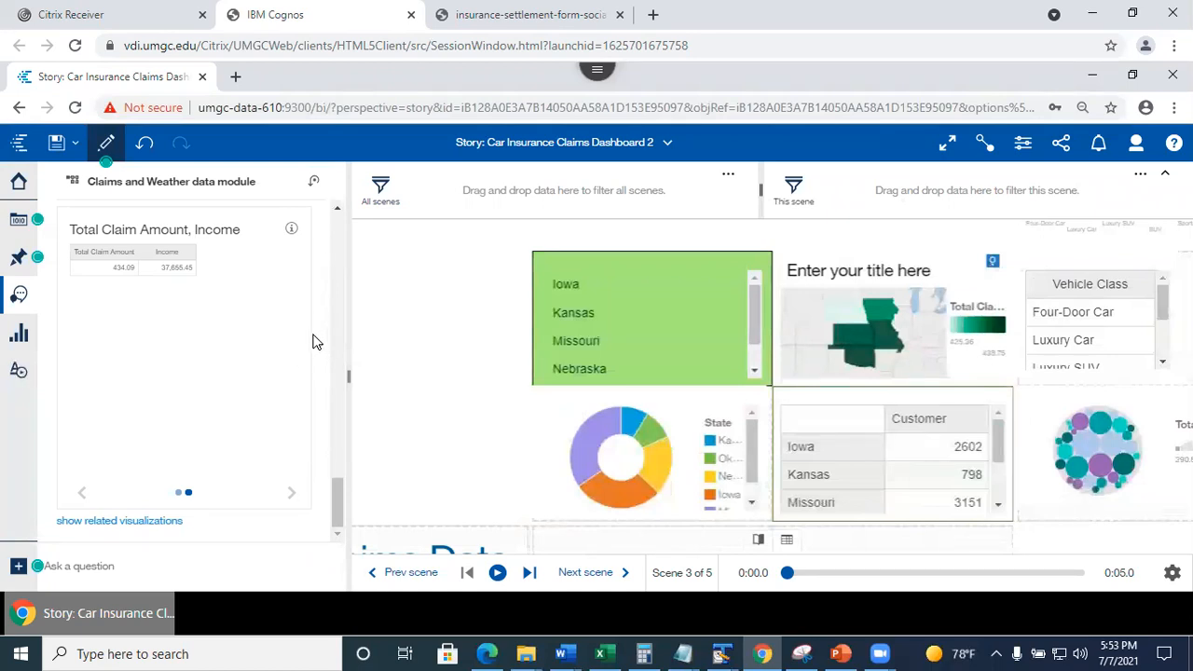
{"action": "left_click_drag", "start_coordinate": [337, 483], "coordinate": [328, 220]}
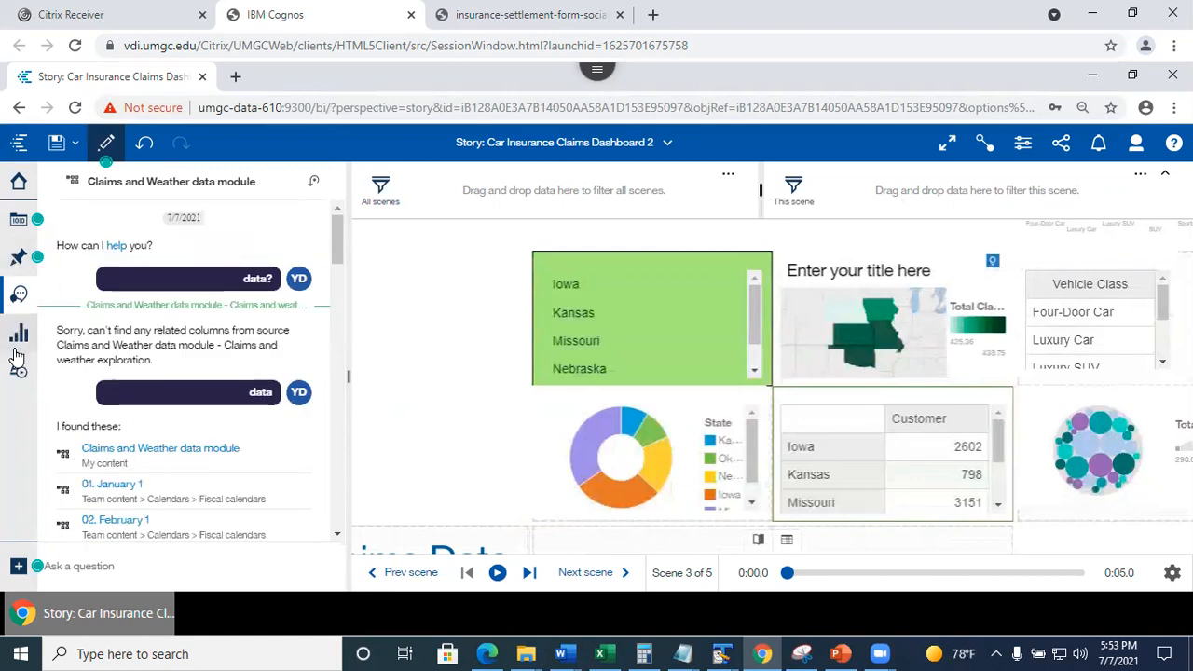
{"action": "left_click", "coordinate": [16, 263]}
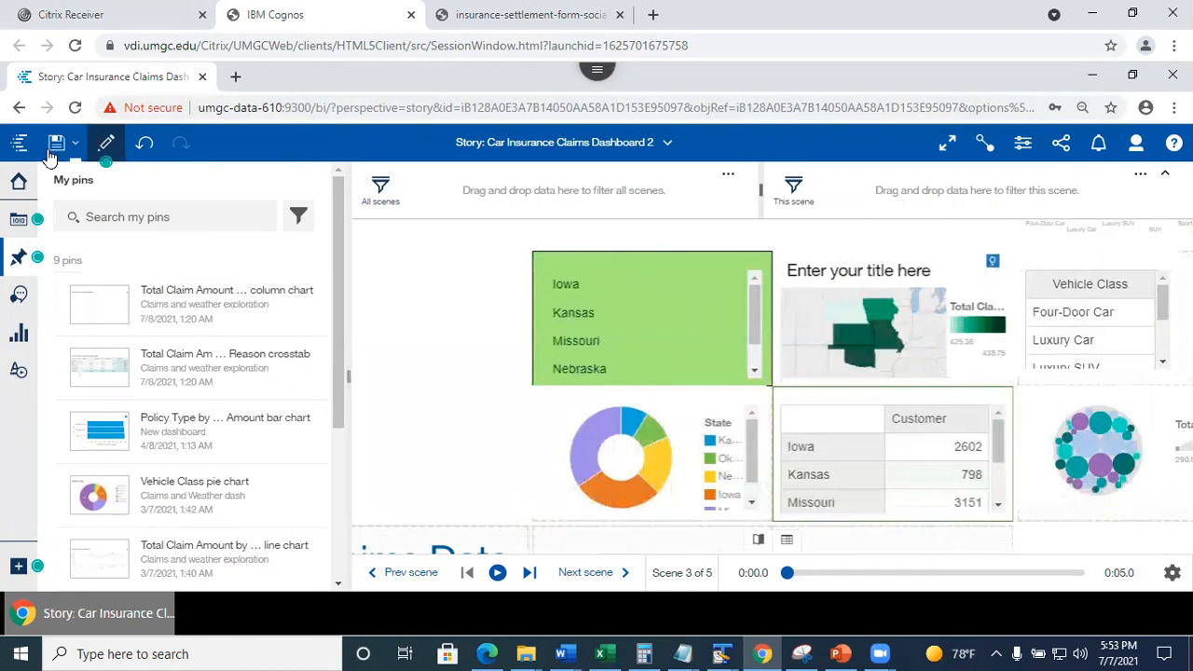
Close the Car Insurance Claims Dashboard 2 story from the open-views list.
{"action": "left_click", "coordinate": [667, 149]}
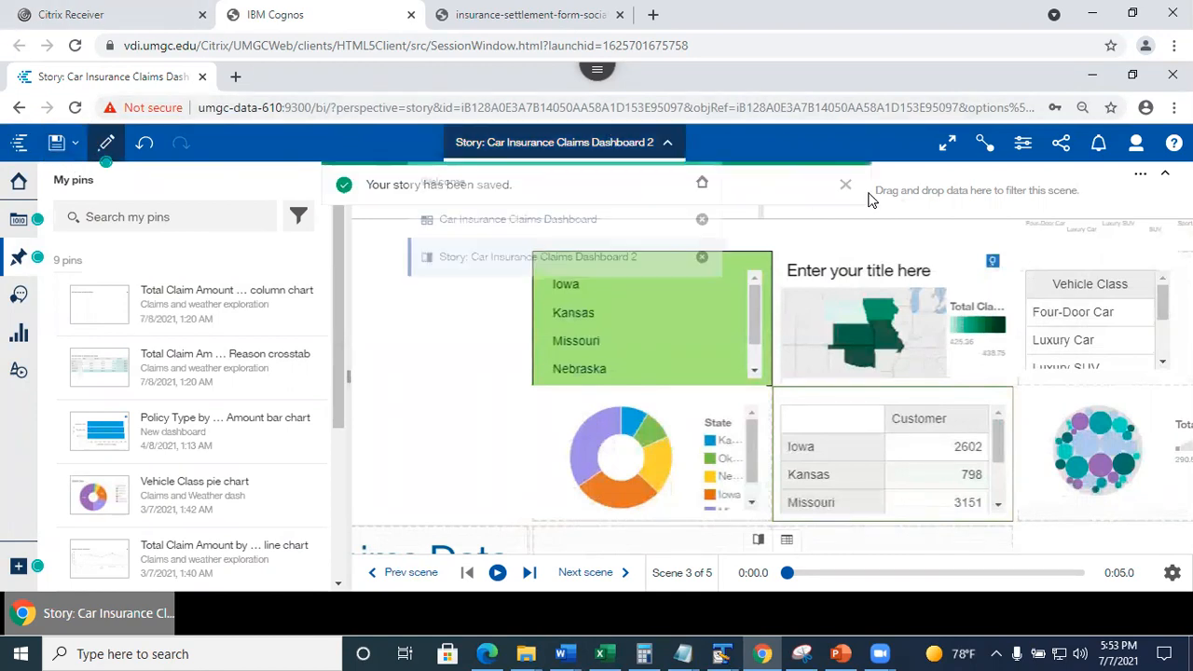
{"action": "left_click", "coordinate": [706, 250]}
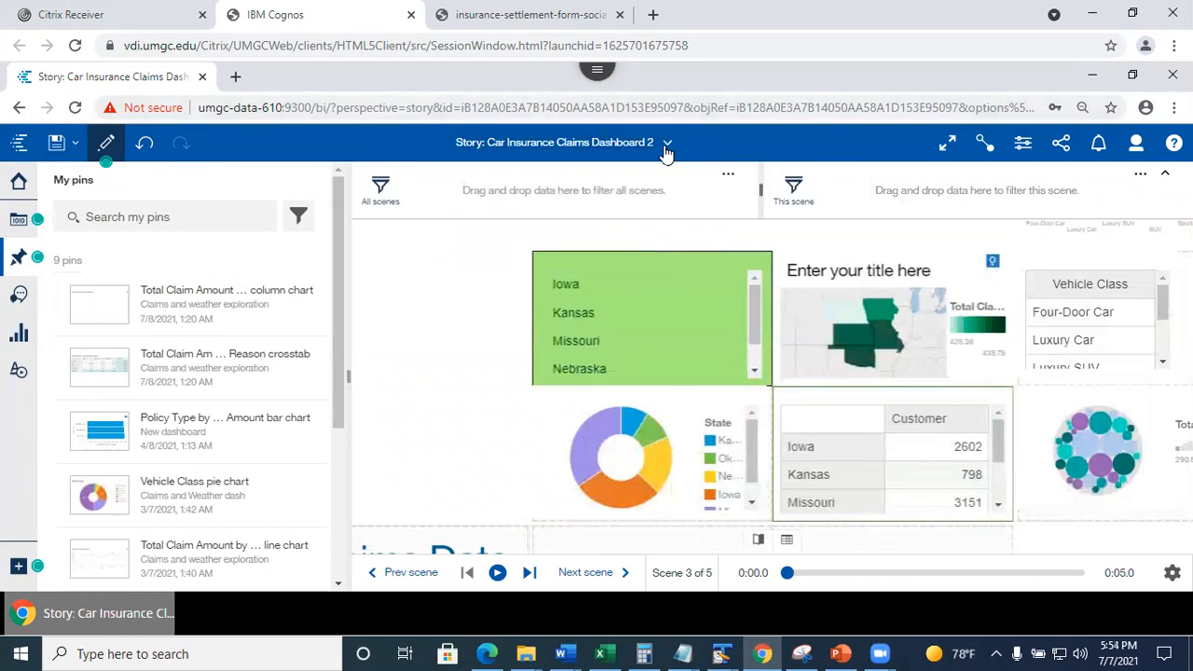
{"action": "left_click", "coordinate": [664, 147]}
{"action": "left_click", "coordinate": [703, 257]}
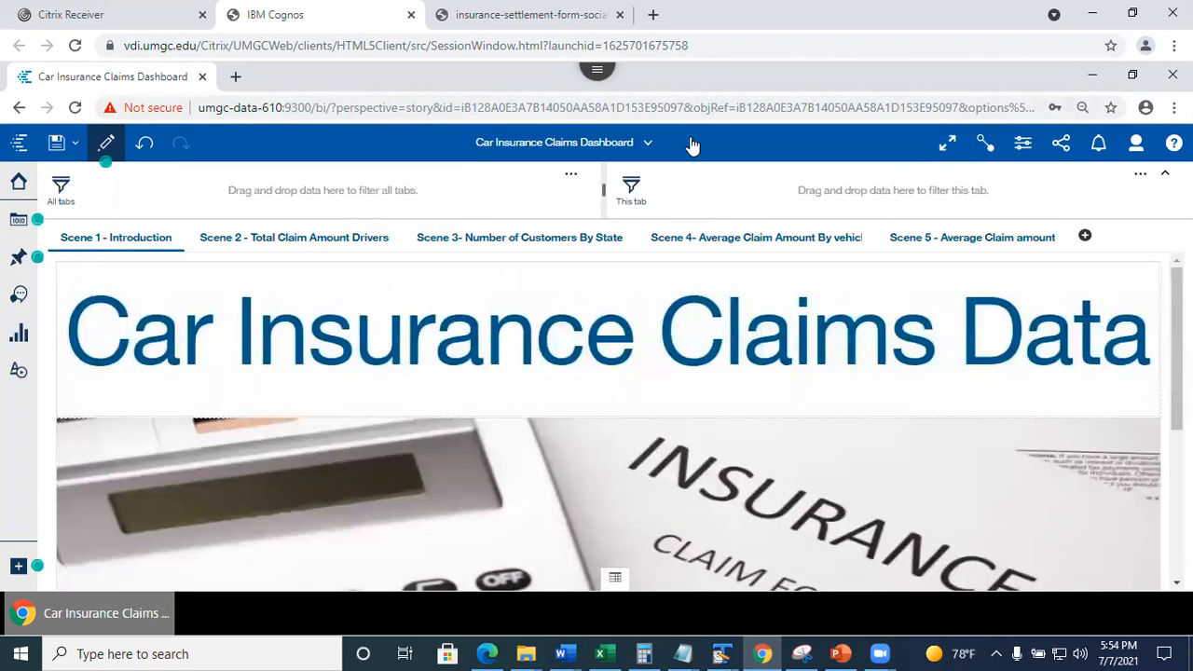
Close the Car Insurance Claims Dashboard and start a new story from the Welcome page's New menu.
{"action": "left_click", "coordinate": [646, 142]}
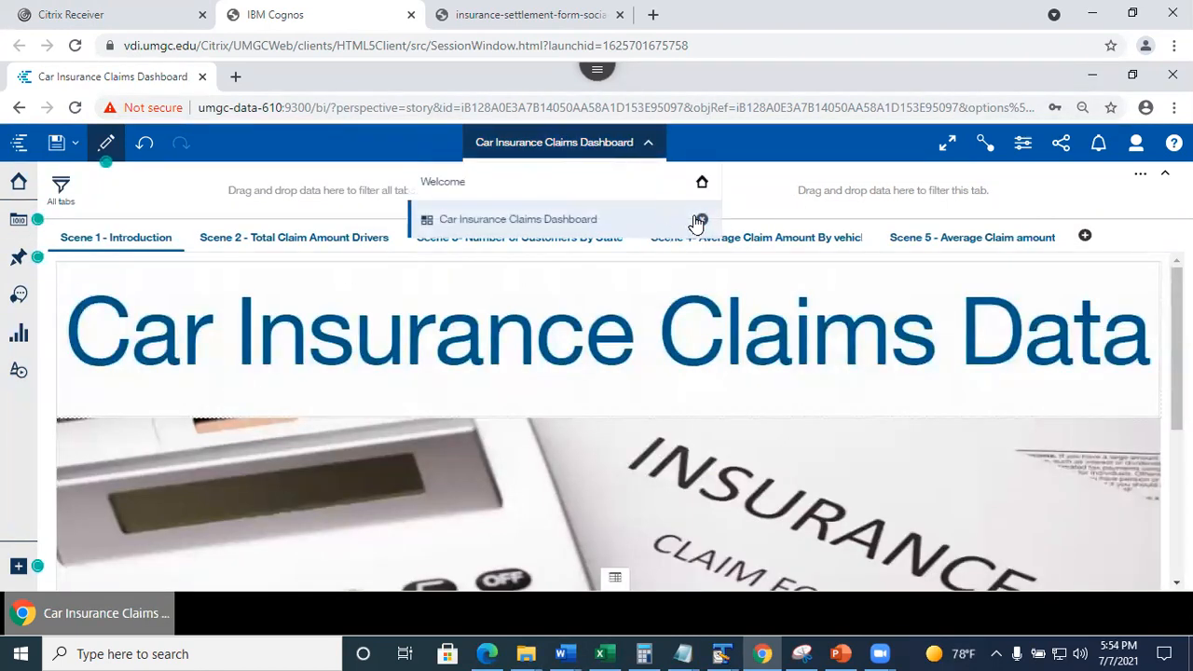
{"action": "left_click", "coordinate": [701, 219]}
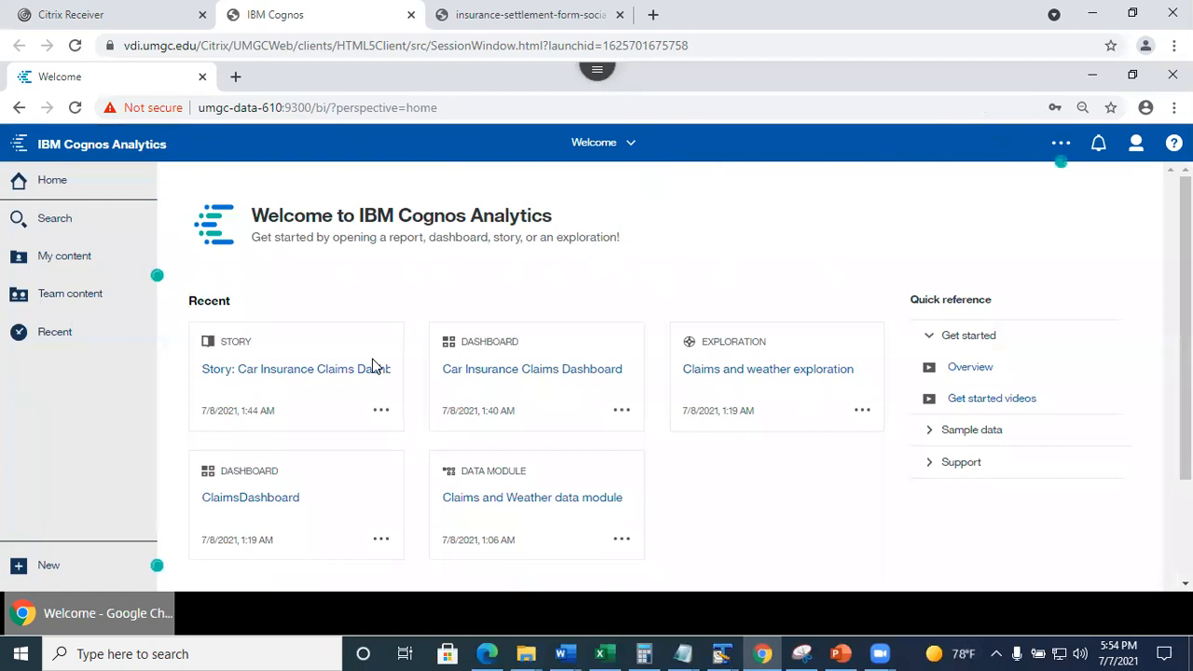
{"action": "left_click", "coordinate": [52, 578]}
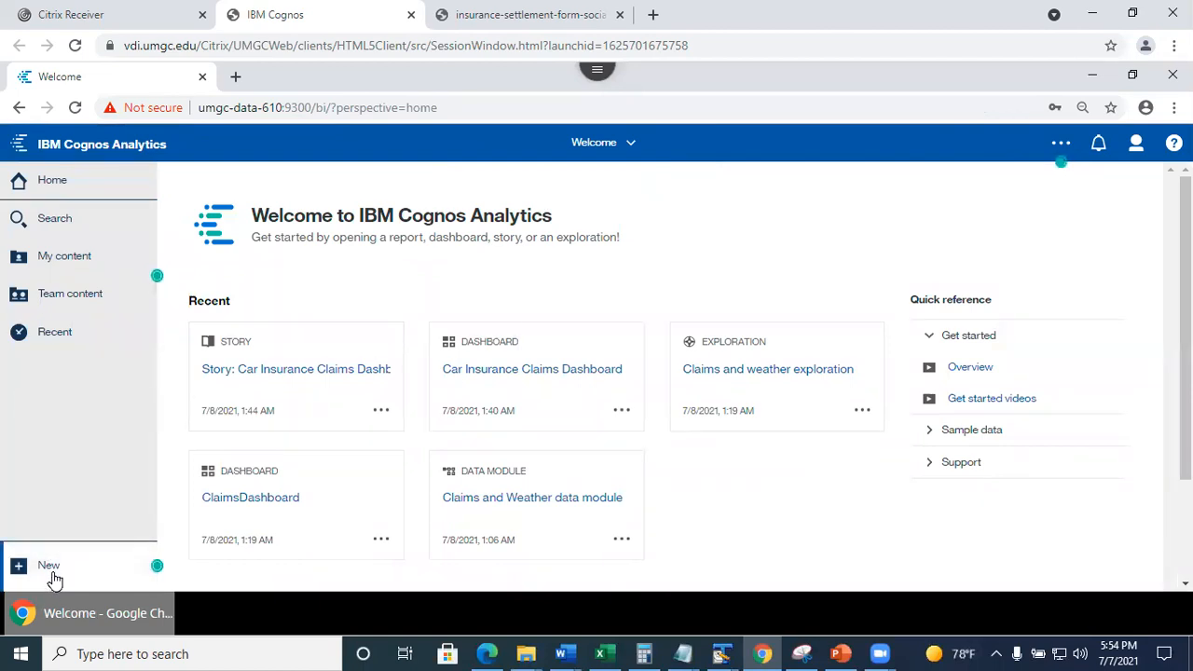
{"action": "left_click", "coordinate": [54, 484]}
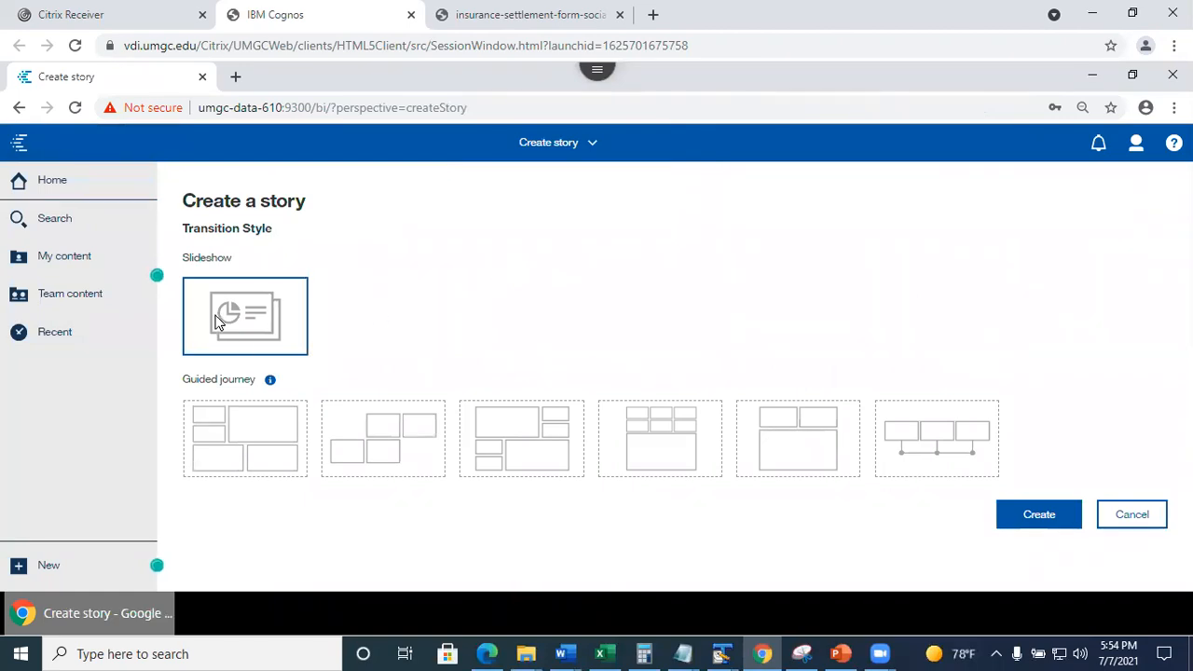
Create the story using the second Guided journey layout tile.
{"action": "left_click", "coordinate": [400, 434]}
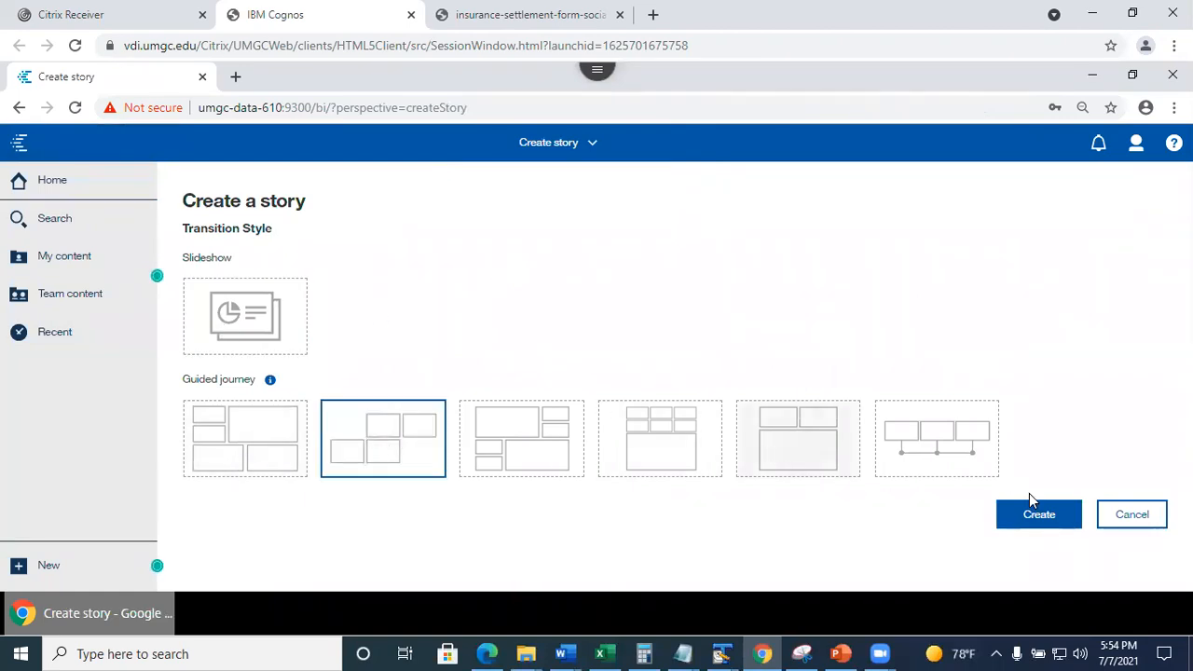
{"action": "left_click", "coordinate": [1057, 519]}
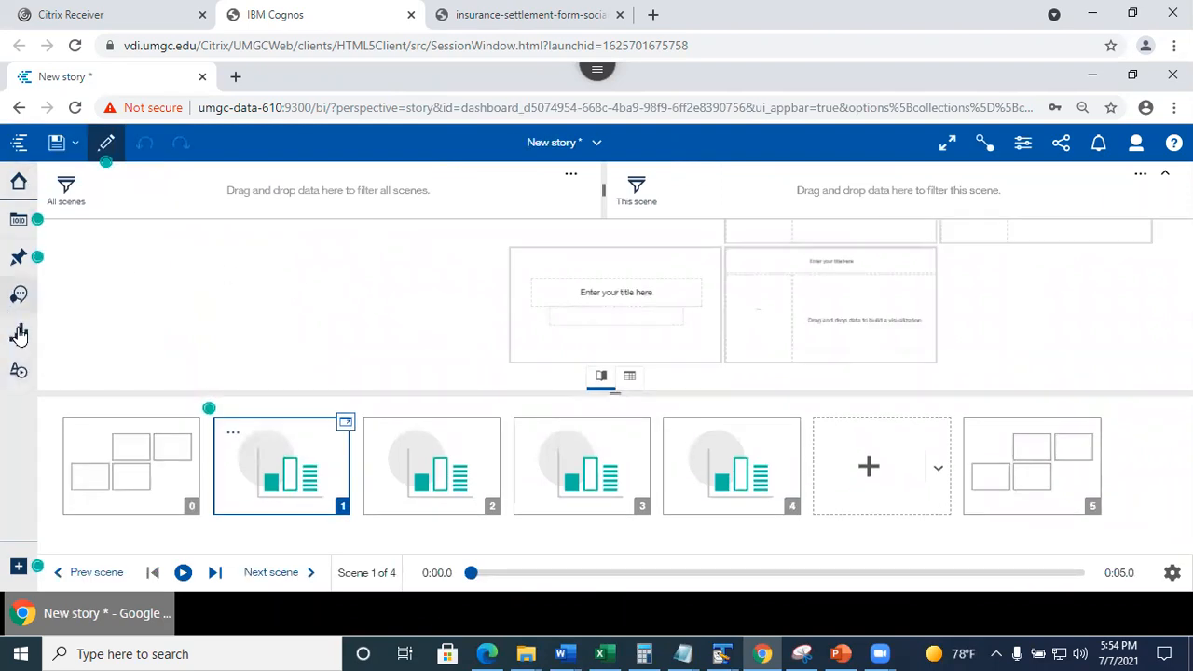
Add the Claims and Weather data module from My content as the story's data source.
{"action": "left_click", "coordinate": [18, 228]}
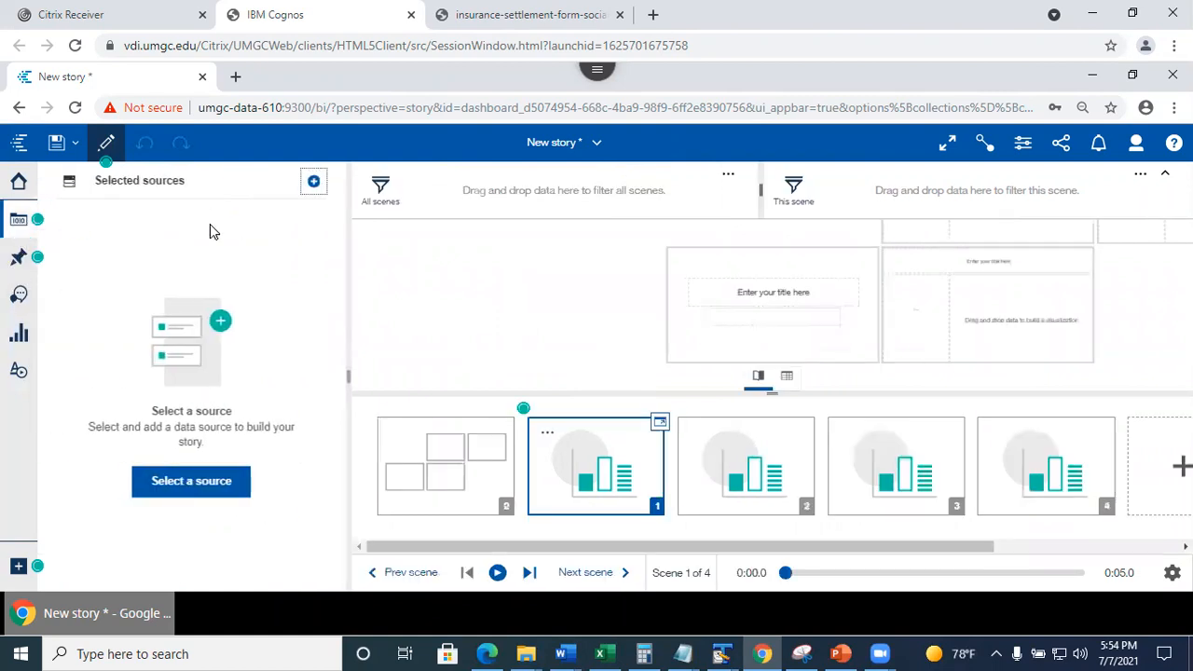
{"action": "left_click", "coordinate": [184, 507]}
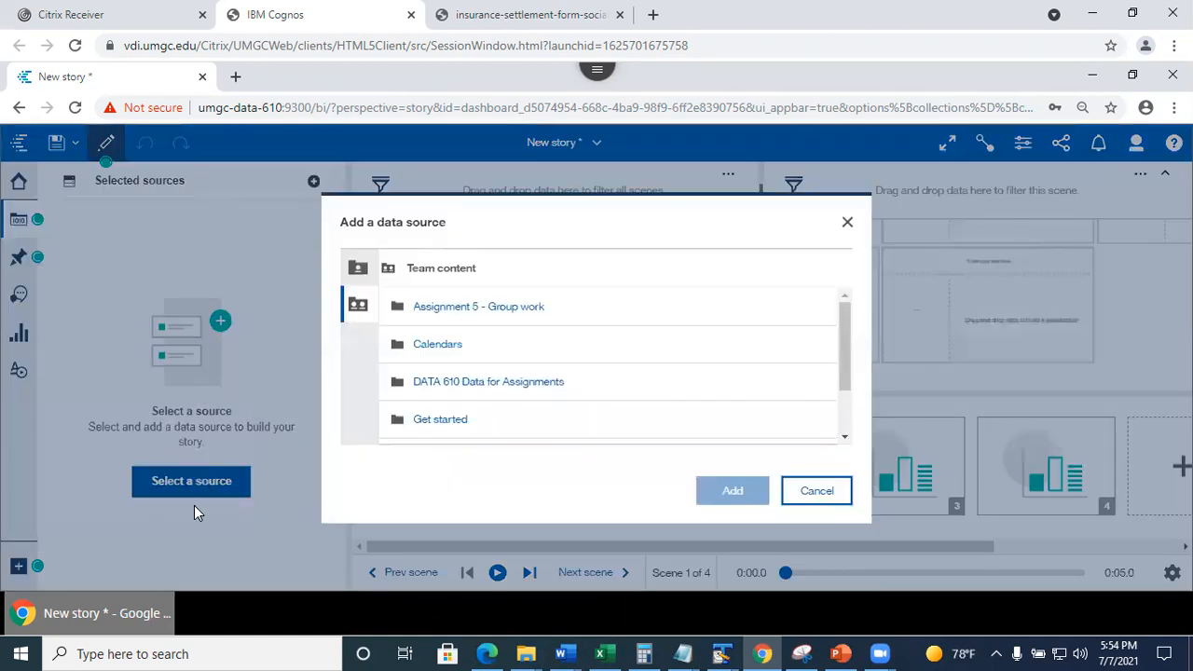
{"action": "left_click", "coordinate": [362, 269]}
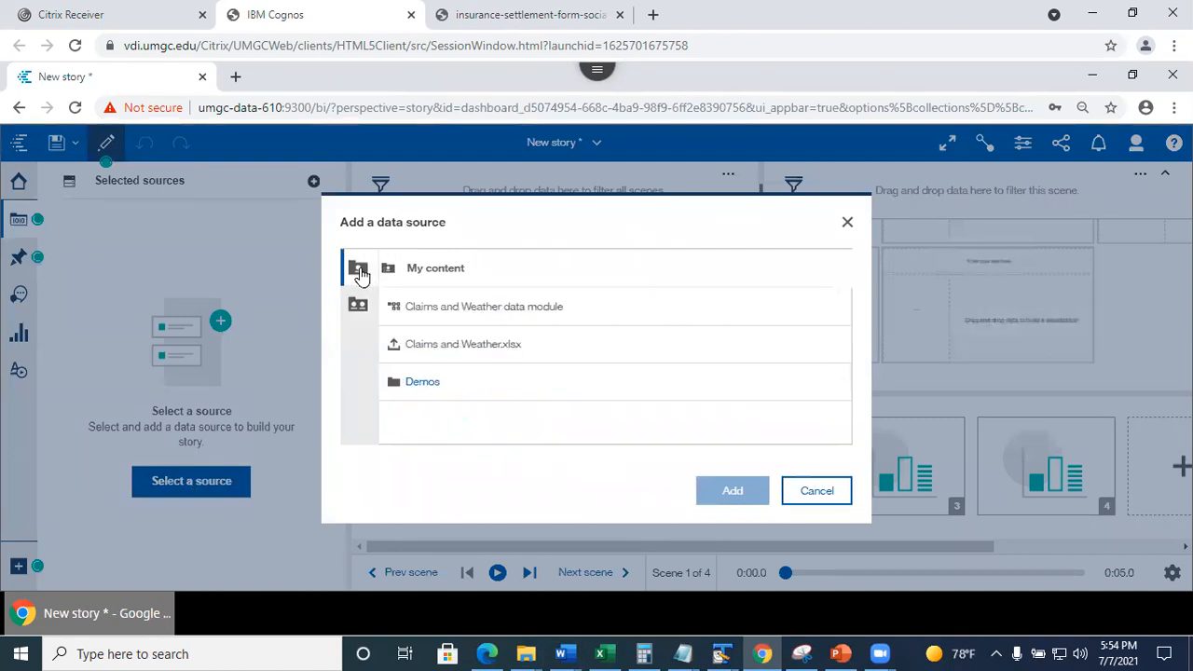
{"action": "left_click", "coordinate": [458, 317]}
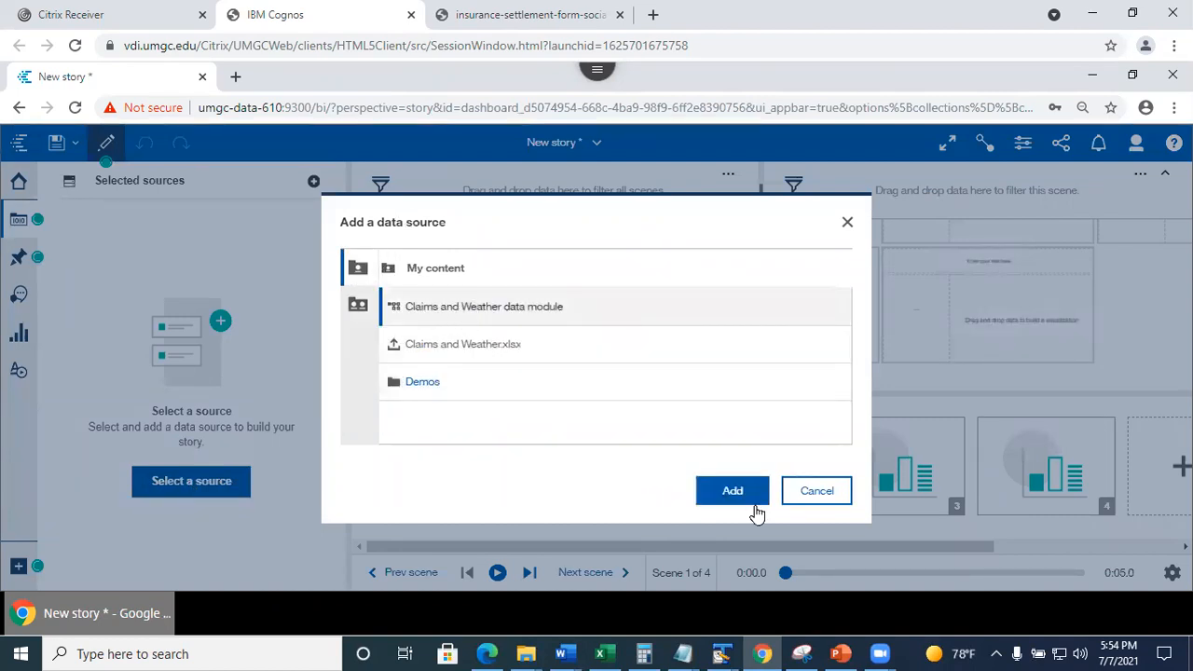
{"action": "left_click", "coordinate": [746, 492]}
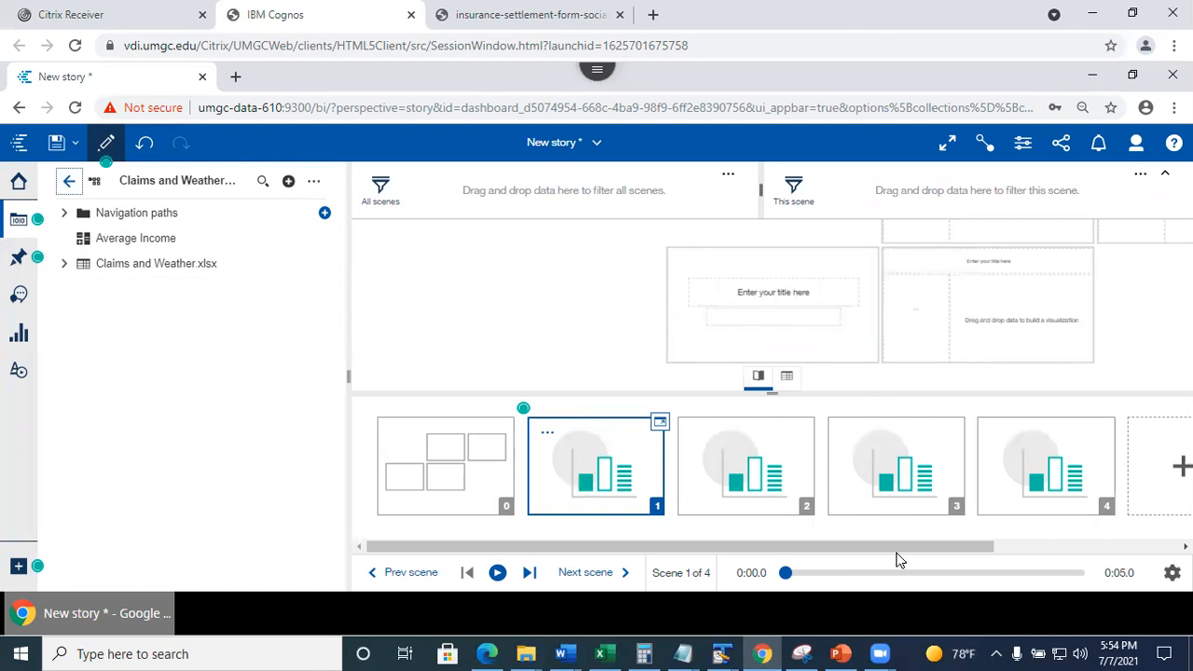
{"action": "left_click_drag", "start_coordinate": [774, 542], "coordinate": [731, 545]}
{"action": "left_click_drag", "start_coordinate": [903, 547], "coordinate": [733, 533]}
View the new story full screen, close it without saving, then switch to PowerPoint.
{"action": "left_click", "coordinate": [947, 143]}
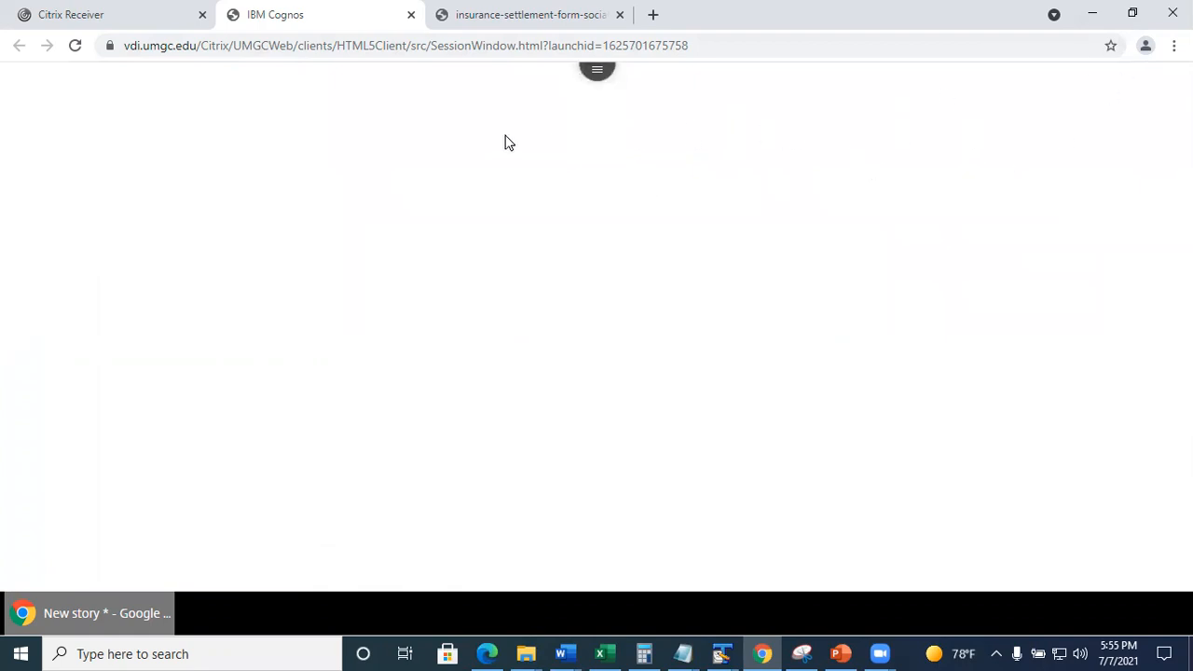
{"action": "key", "text": "Escape"}
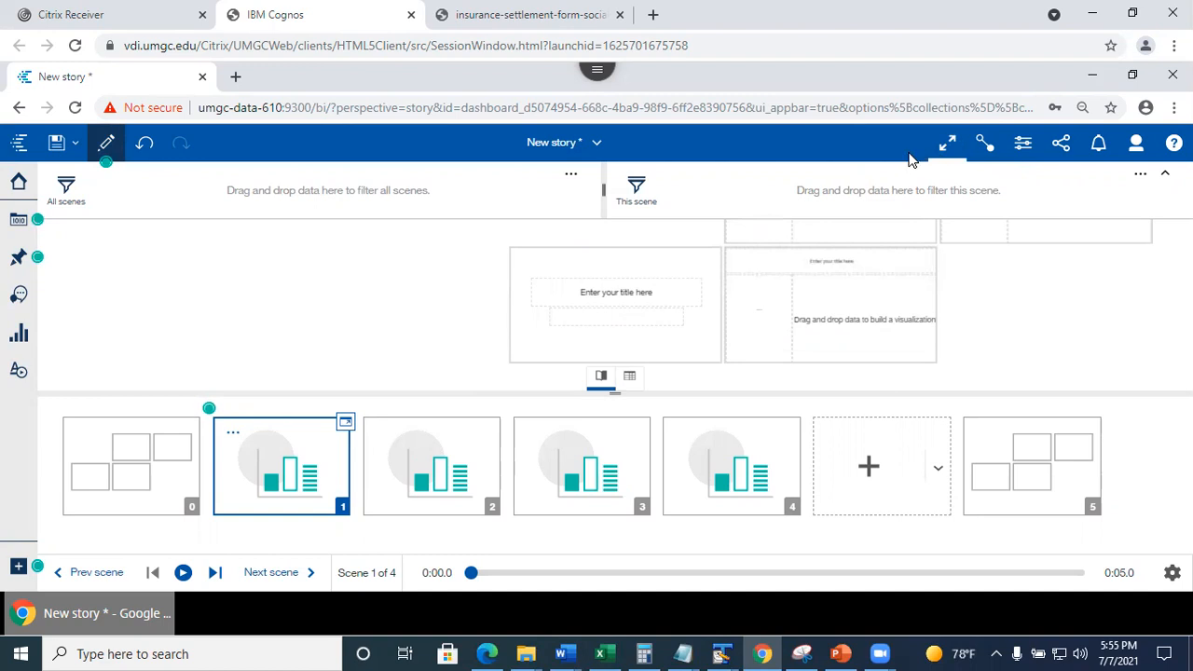
{"action": "left_click", "coordinate": [595, 145]}
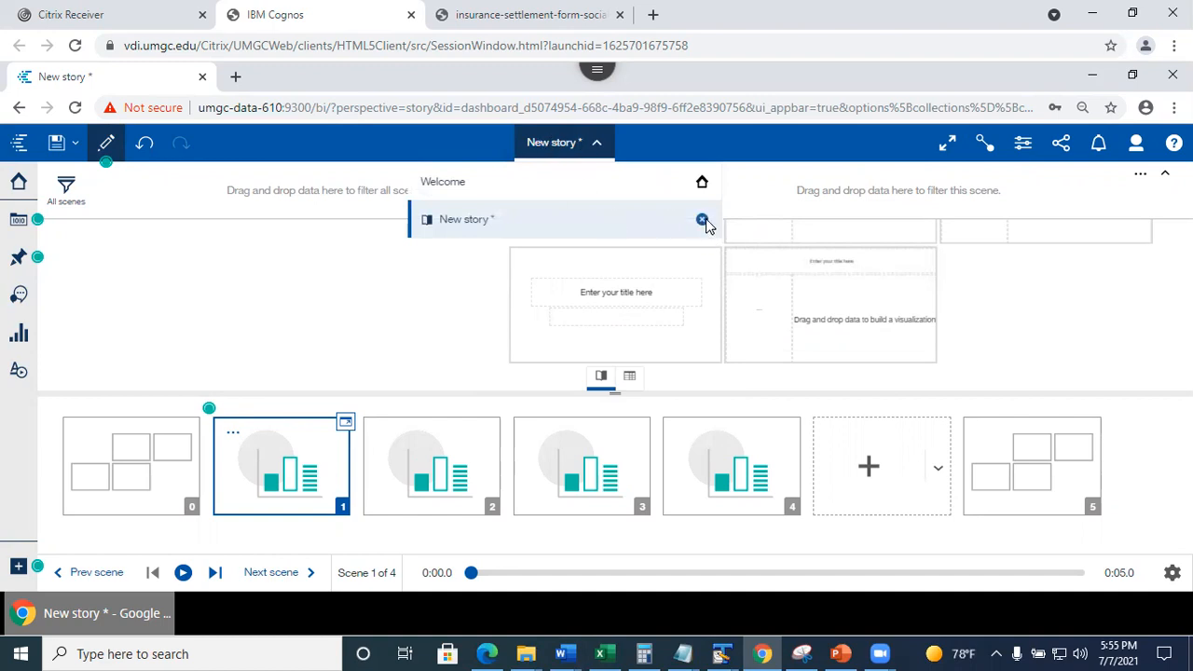
{"action": "left_click", "coordinate": [704, 222]}
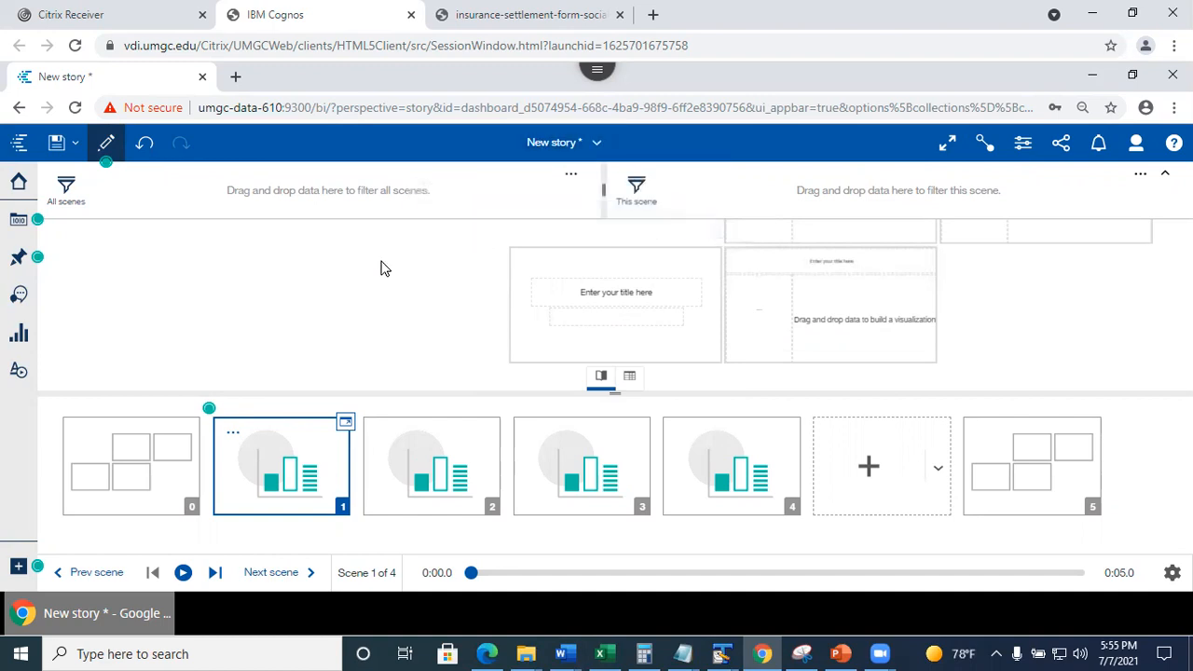
{"action": "left_click", "coordinate": [590, 397]}
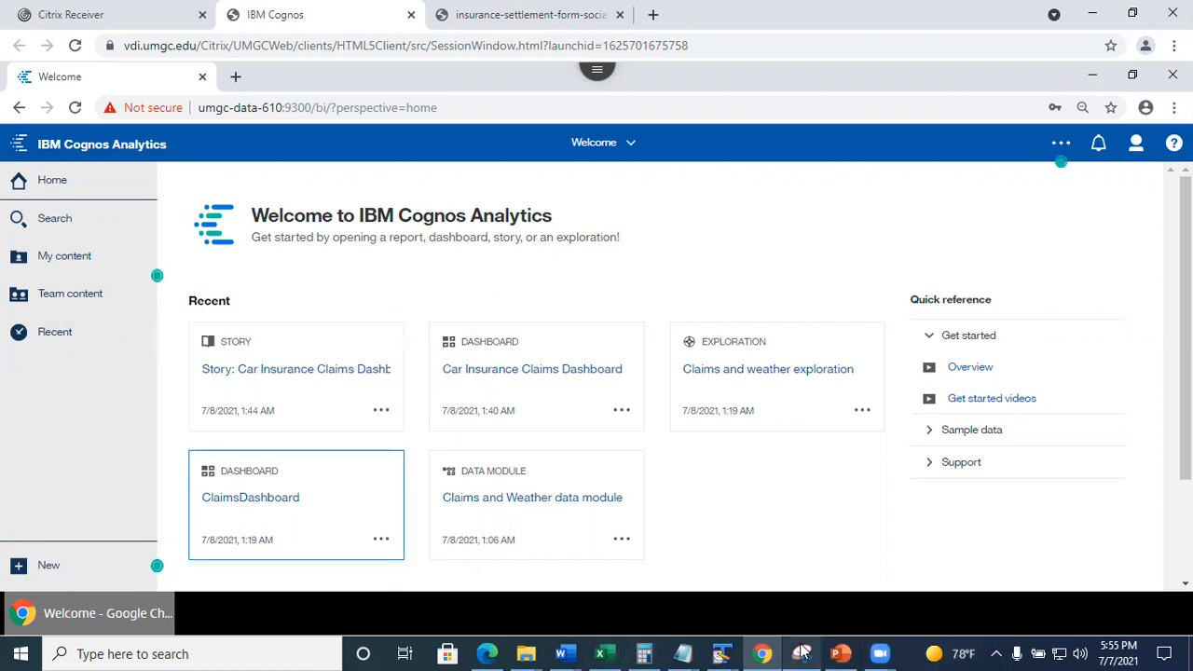
{"action": "left_click", "coordinate": [834, 653]}
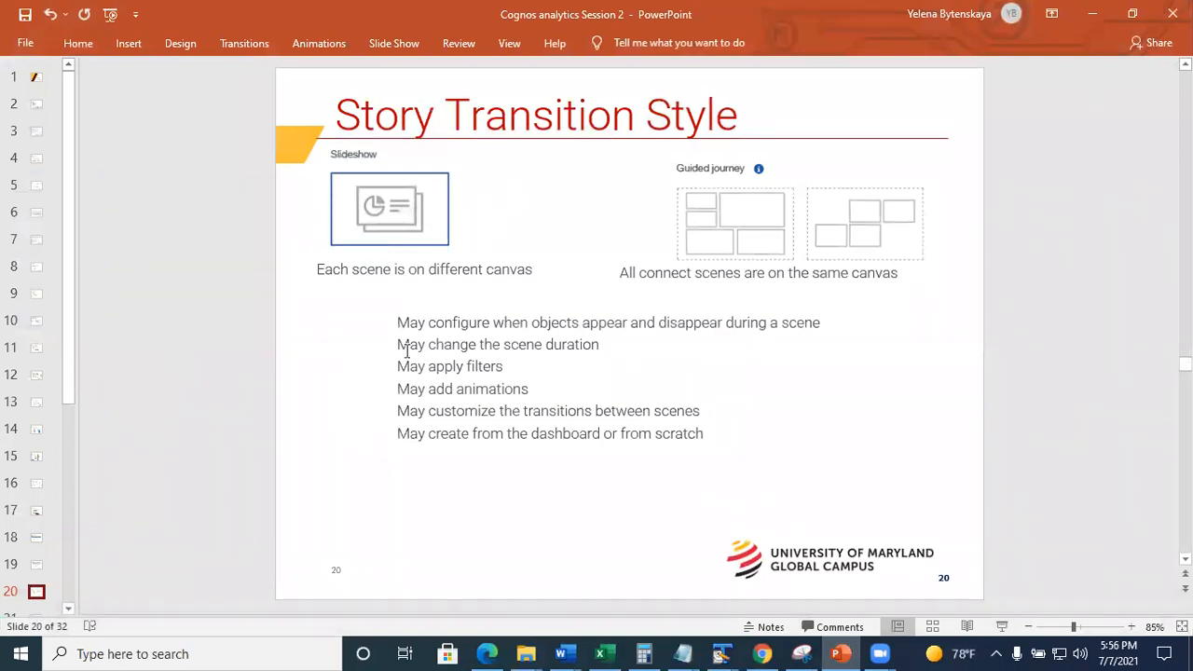
Step through slides 21 to 25, Sample Dashboards and Sample Stories, then minimize PowerPoint.
{"action": "left_click_drag", "start_coordinate": [72, 399], "coordinate": [81, 511]}
{"action": "left_click", "coordinate": [37, 384]}
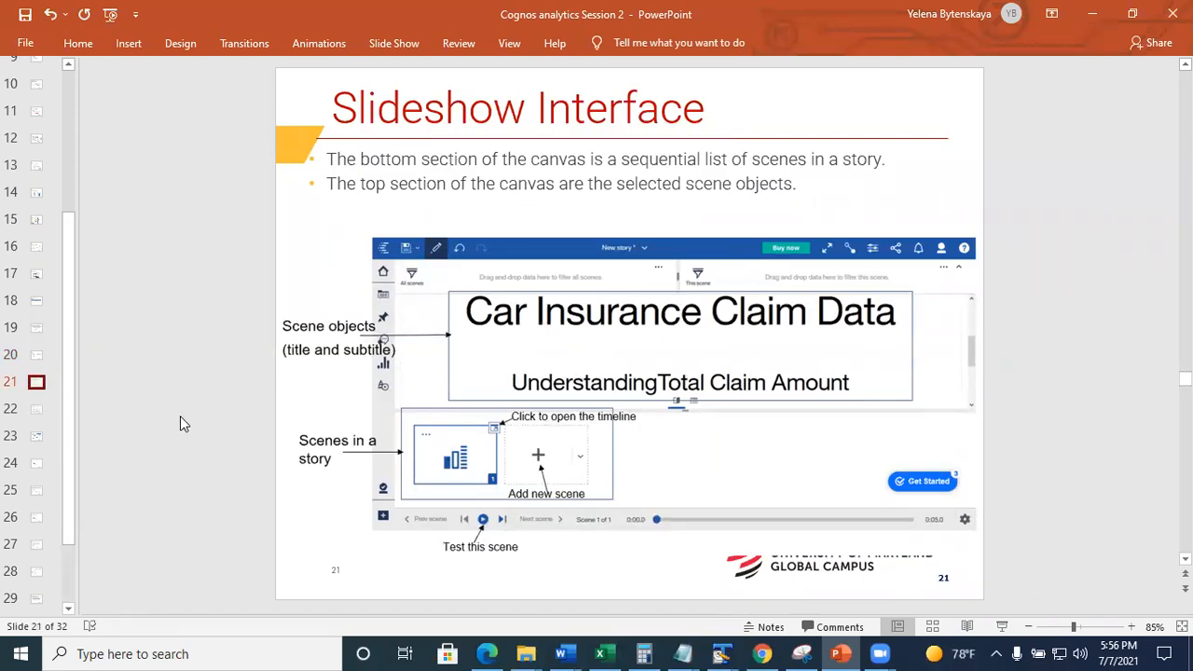
{"action": "left_click", "coordinate": [34, 417]}
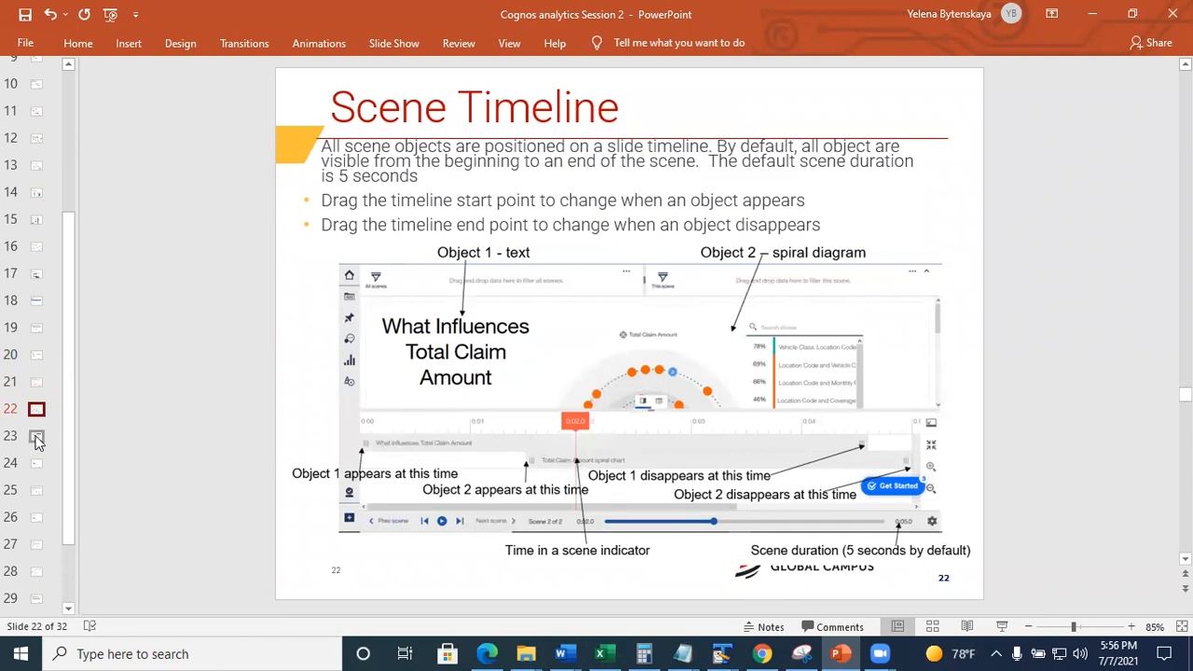
{"action": "left_click", "coordinate": [36, 437]}
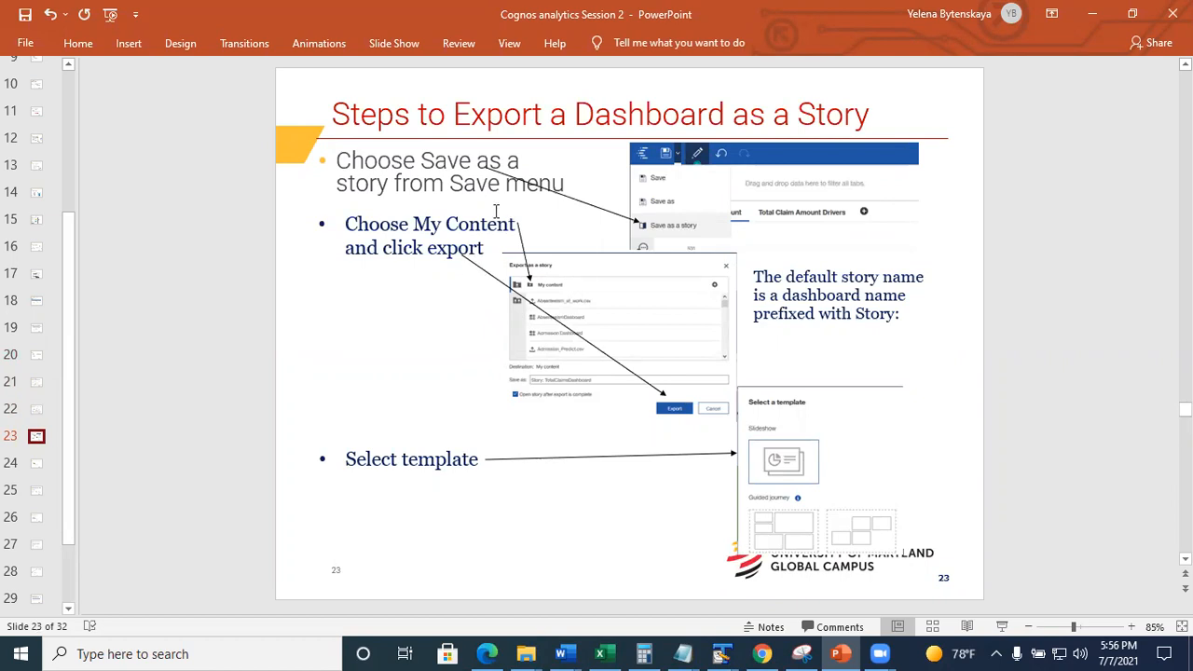
{"action": "left_click", "coordinate": [36, 464]}
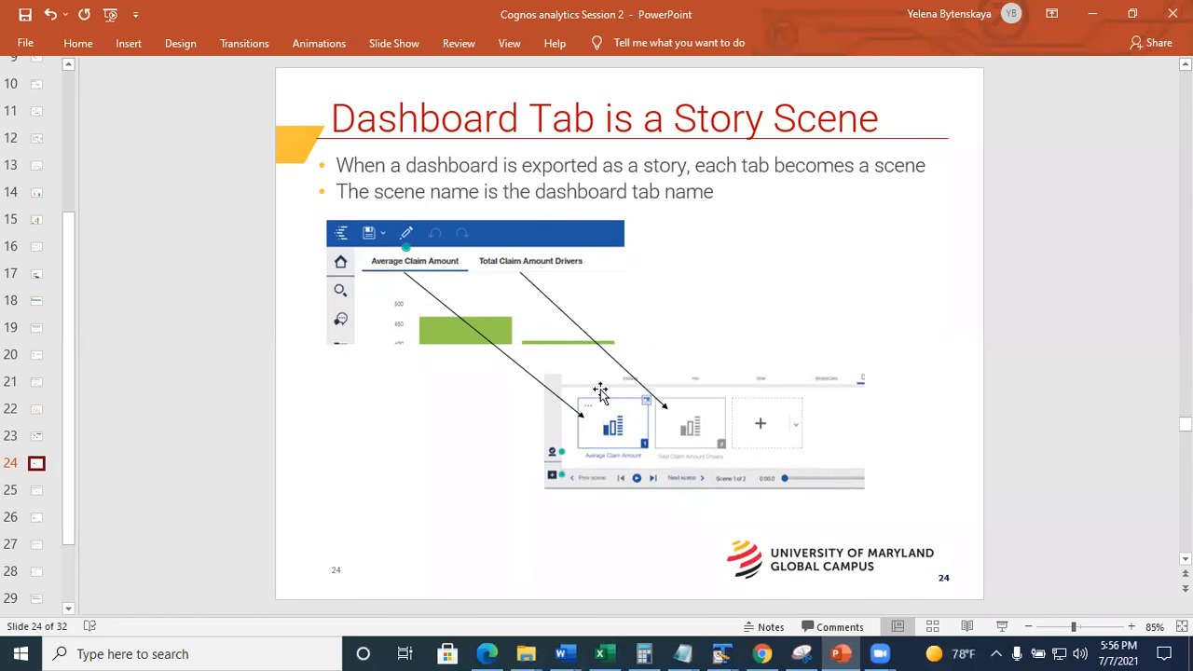
{"action": "left_click", "coordinate": [35, 491]}
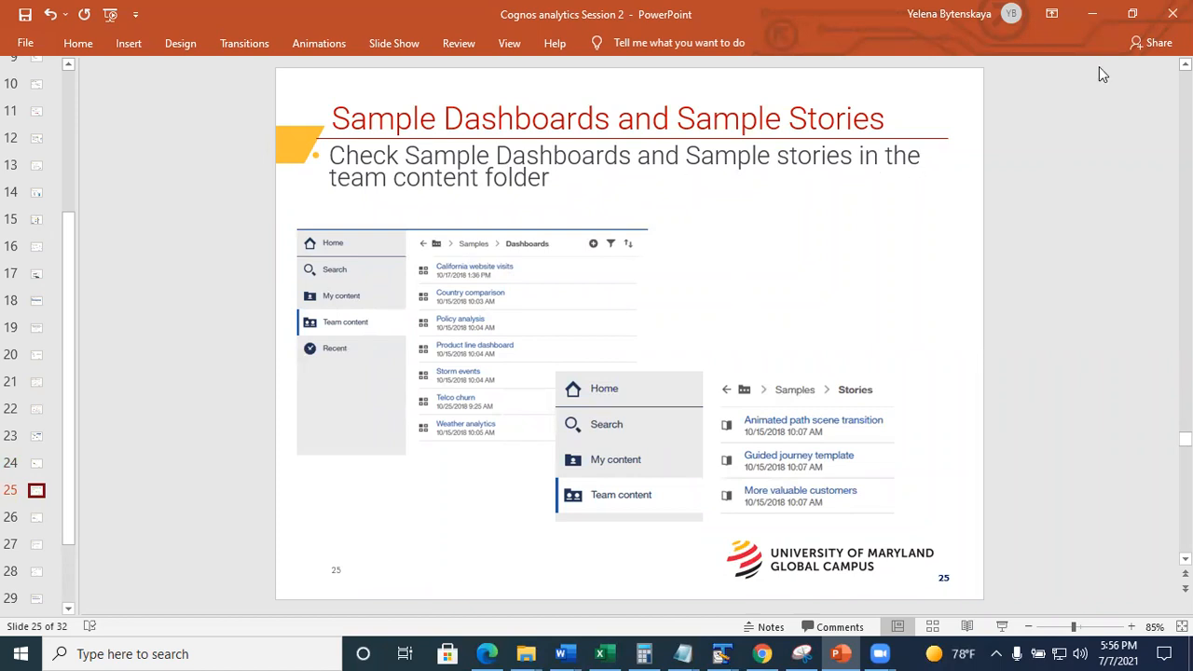
{"action": "left_click", "coordinate": [1094, 18]}
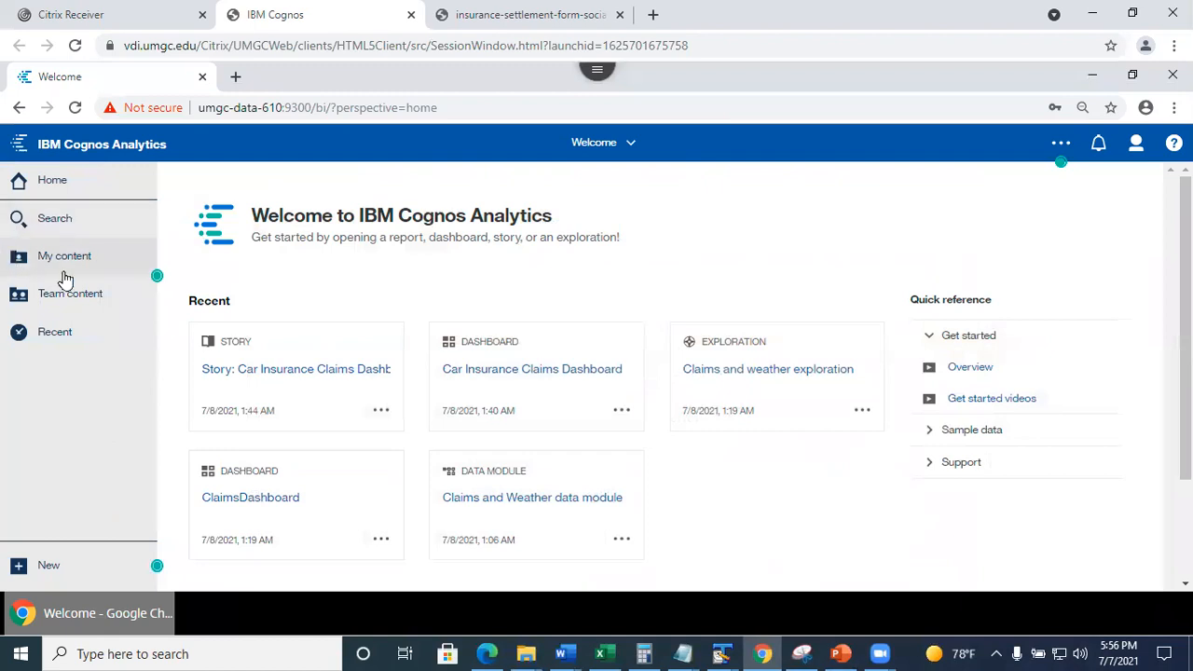
Open the California website visits dashboard from Team content > Samples > Dashboards.
{"action": "left_click", "coordinate": [72, 304]}
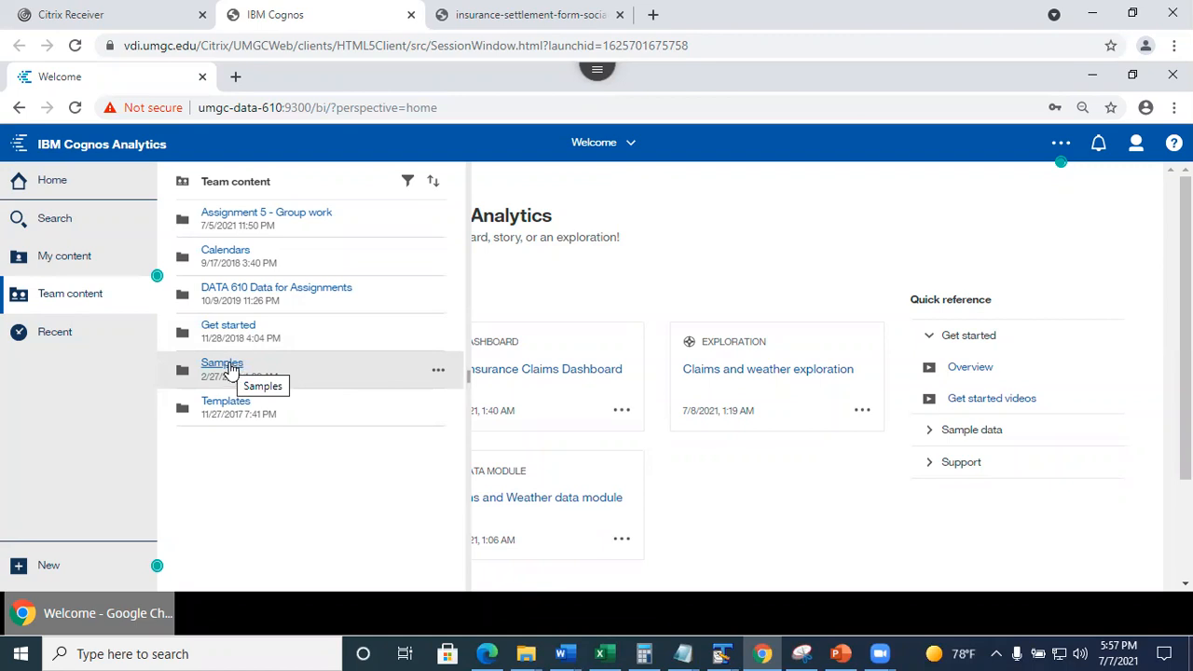
{"action": "left_click", "coordinate": [231, 366]}
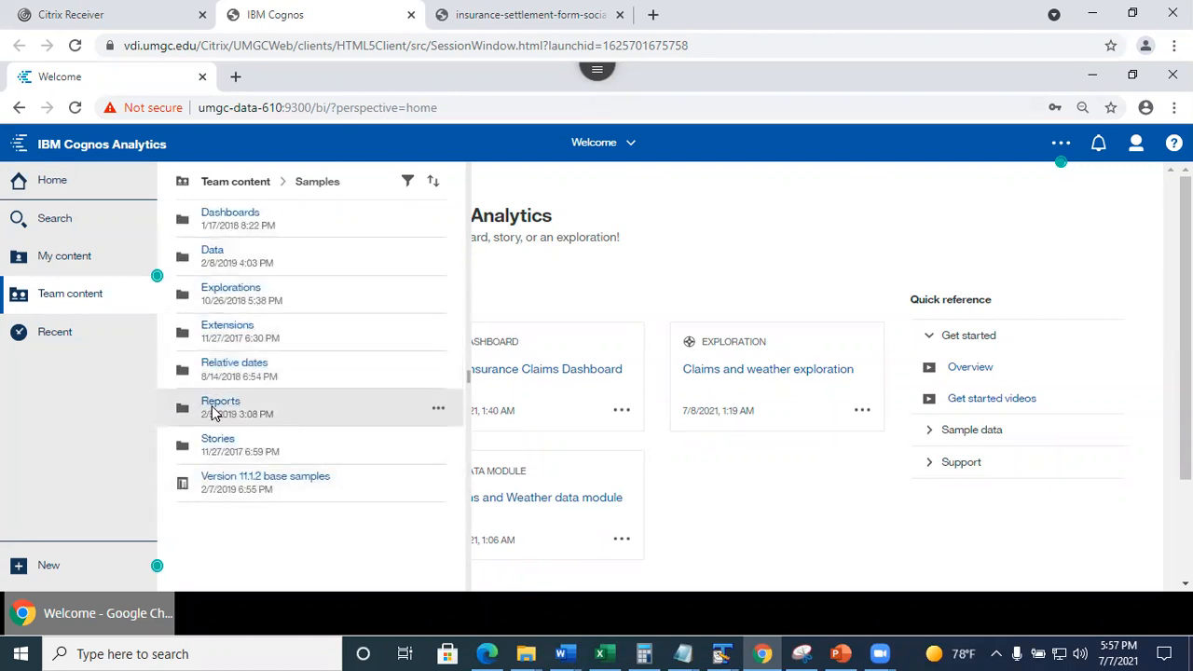
{"action": "left_click", "coordinate": [231, 213]}
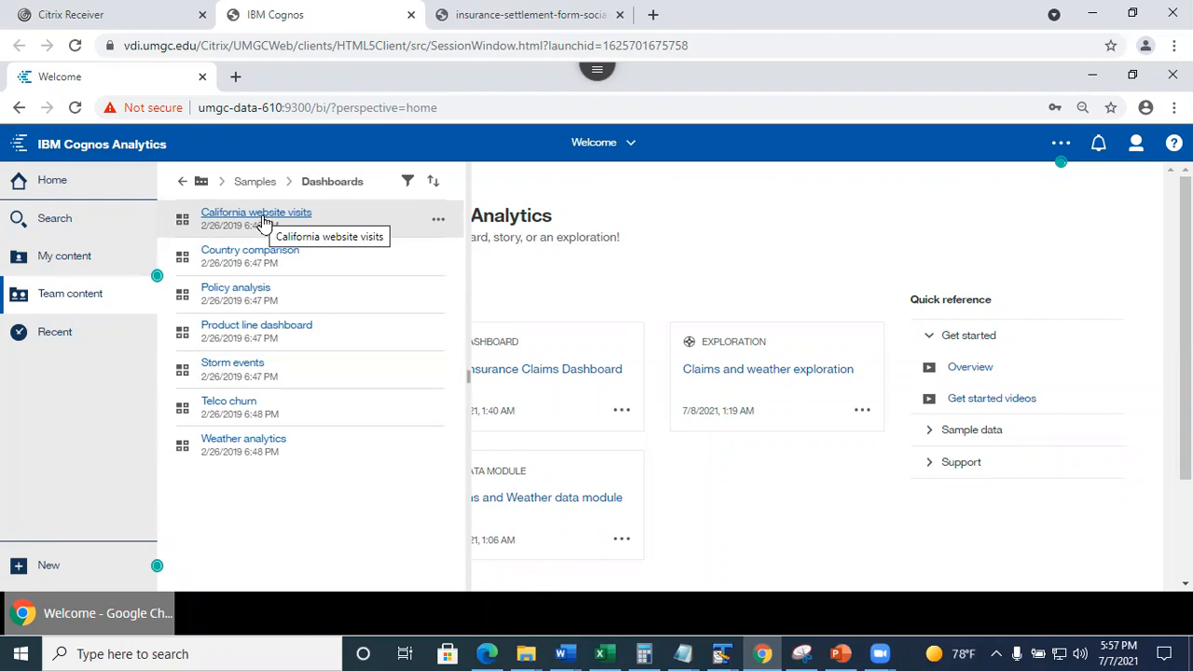
{"action": "left_click", "coordinate": [264, 220]}
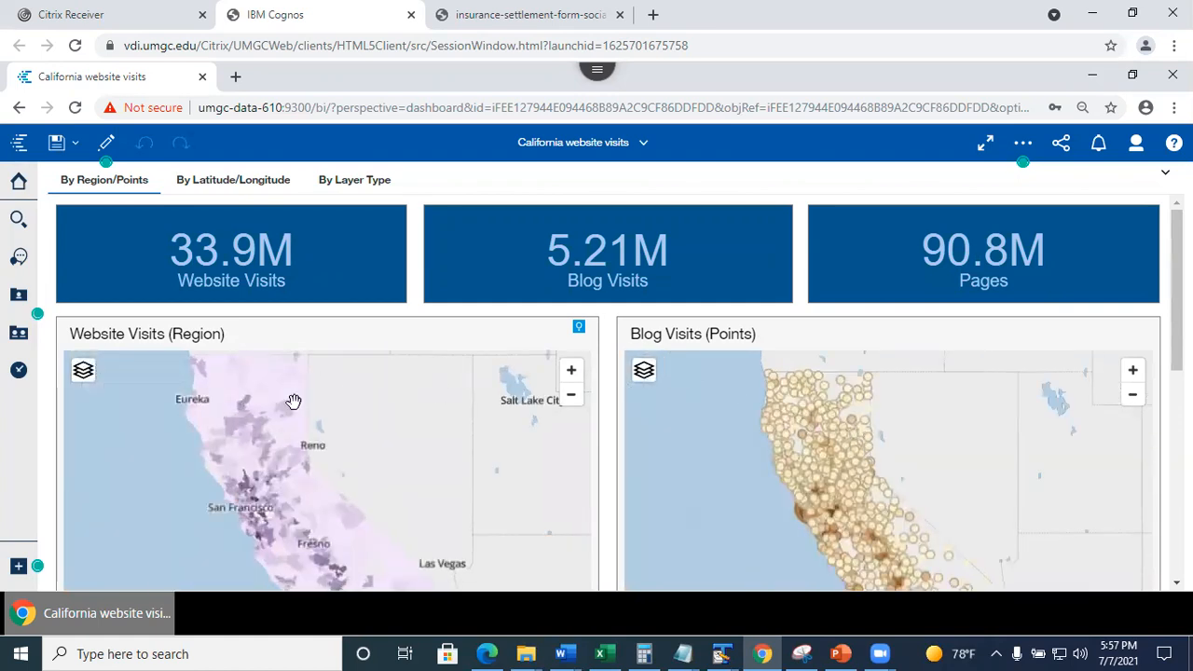
Explore the Website Visits and Blog Visits maps on the California dashboard.
{"action": "left_click", "coordinate": [301, 453]}
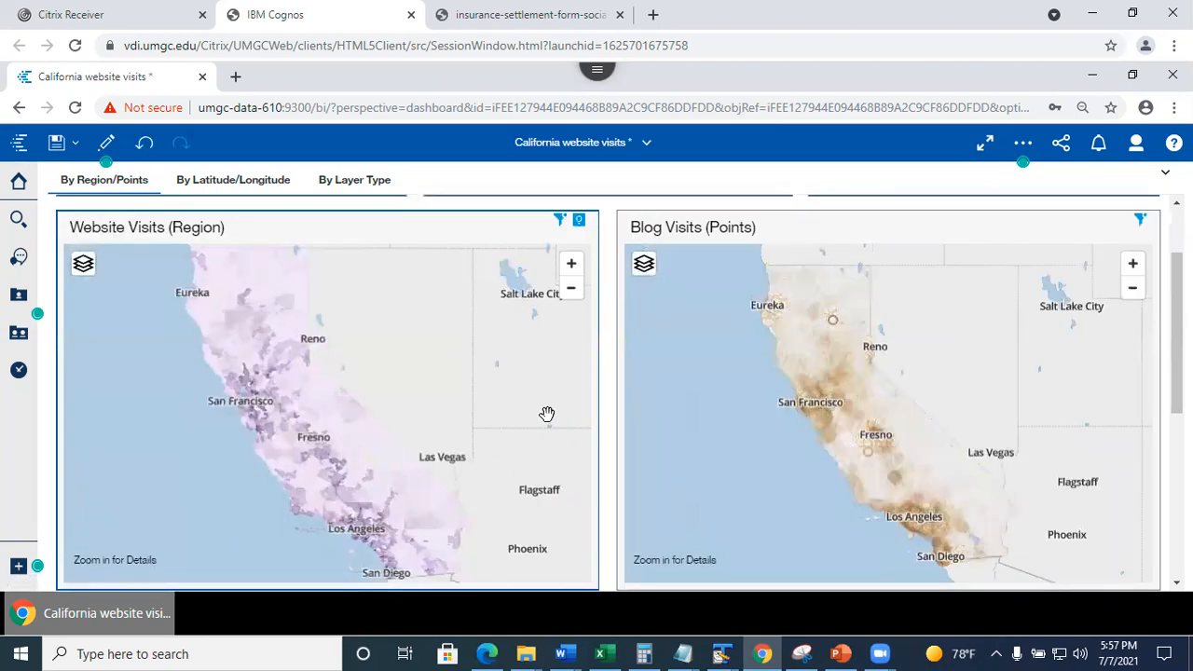
{"action": "left_click", "coordinate": [831, 384]}
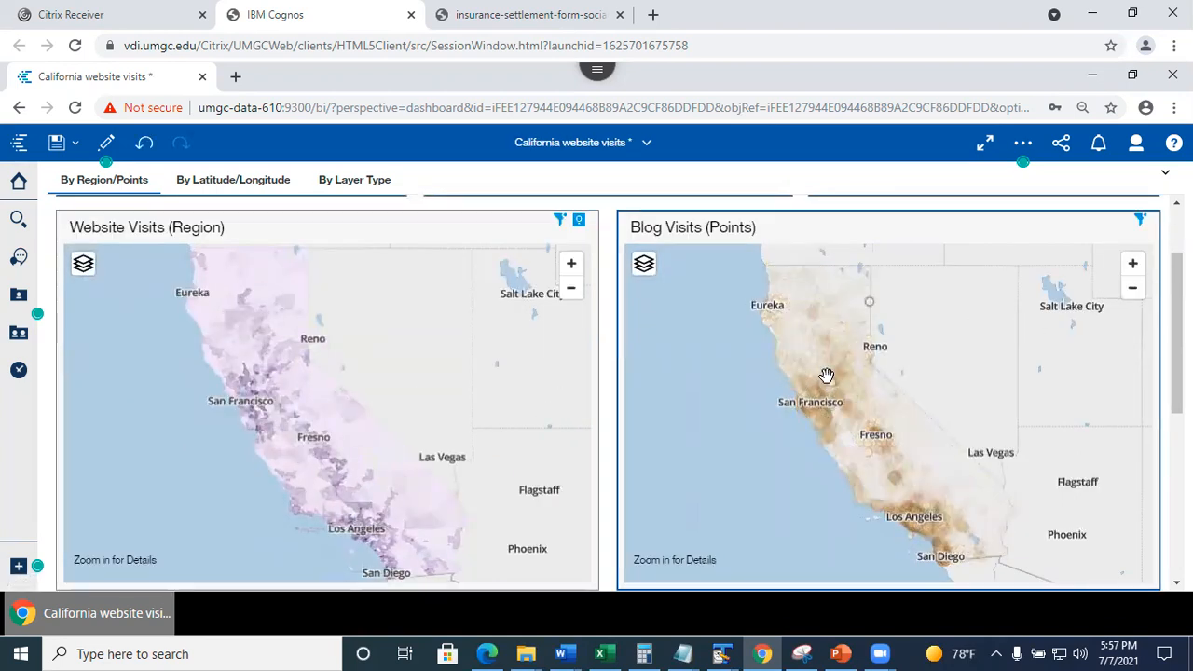
{"action": "mouse_move", "coordinate": [827, 392]}
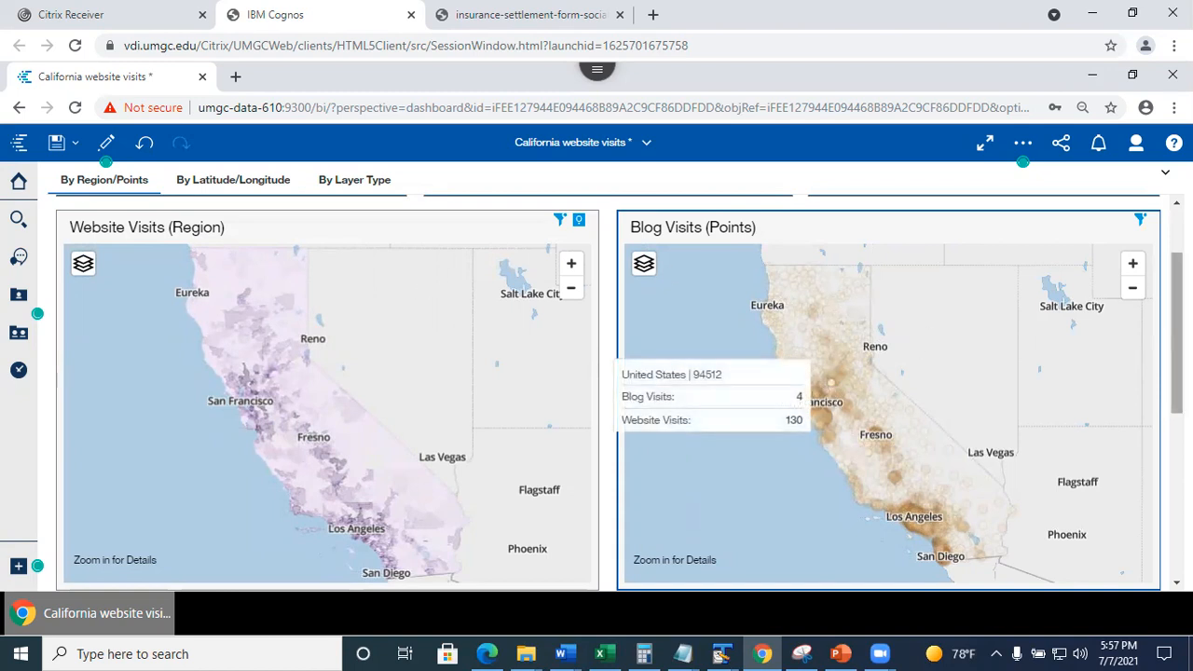
{"action": "scroll", "coordinate": [827, 391], "scroll_direction": "down", "scroll_amount": 3}
{"action": "left_click_drag", "start_coordinate": [1178, 425], "coordinate": [1178, 289]}
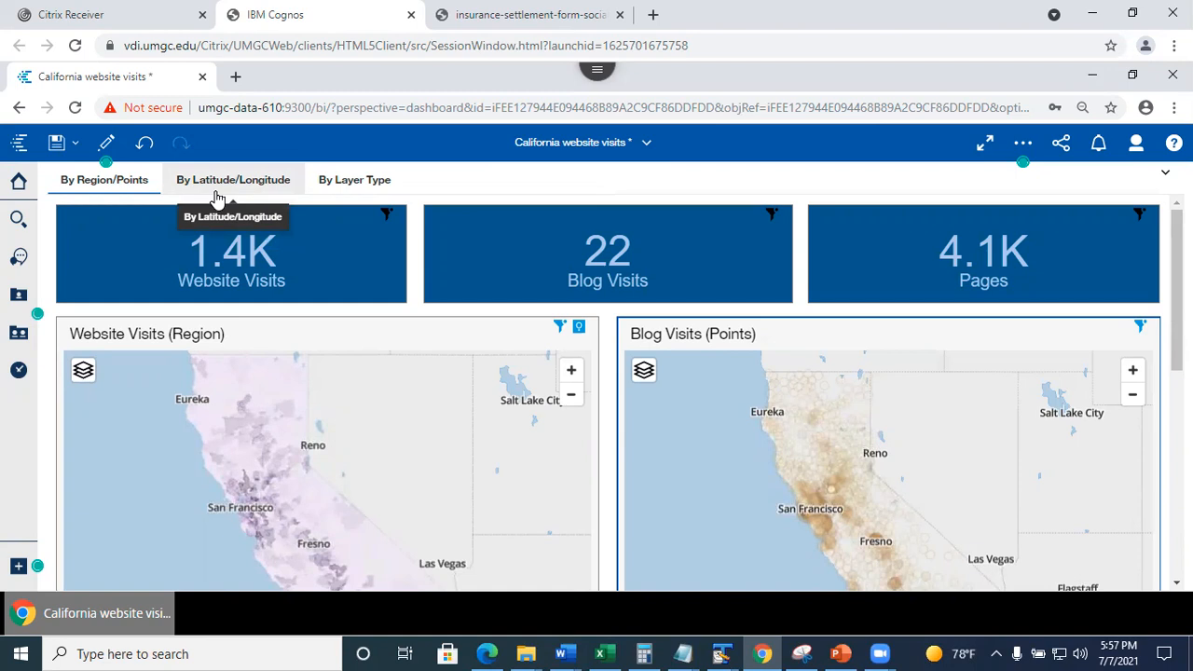
Close the California website visits dashboard without saving its changes.
{"action": "left_click", "coordinate": [647, 146]}
{"action": "left_click", "coordinate": [722, 219]}
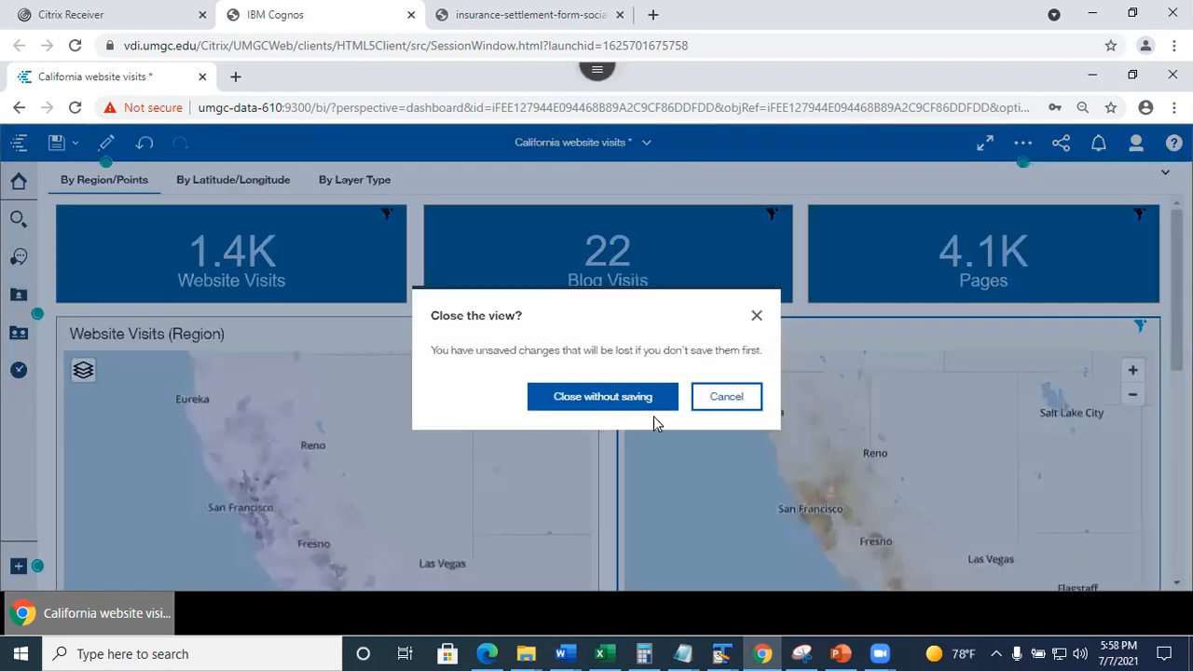
{"action": "left_click", "coordinate": [611, 399]}
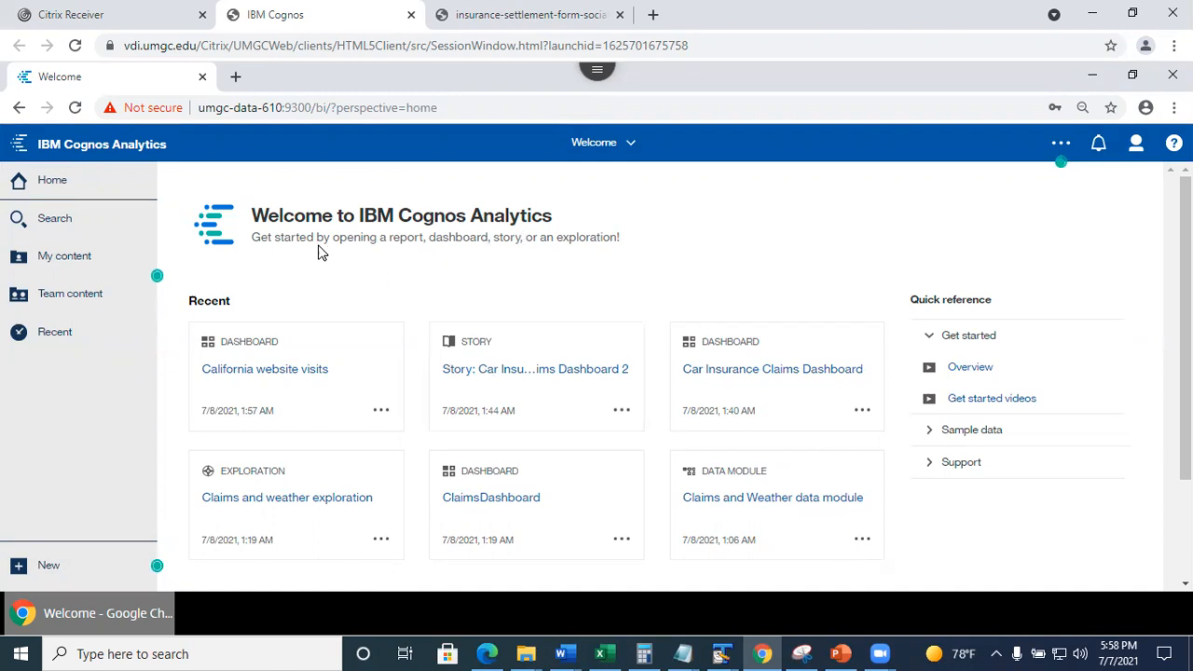
Open the Guided journey template story from Team content > Samples > Stories.
{"action": "left_click", "coordinate": [80, 297]}
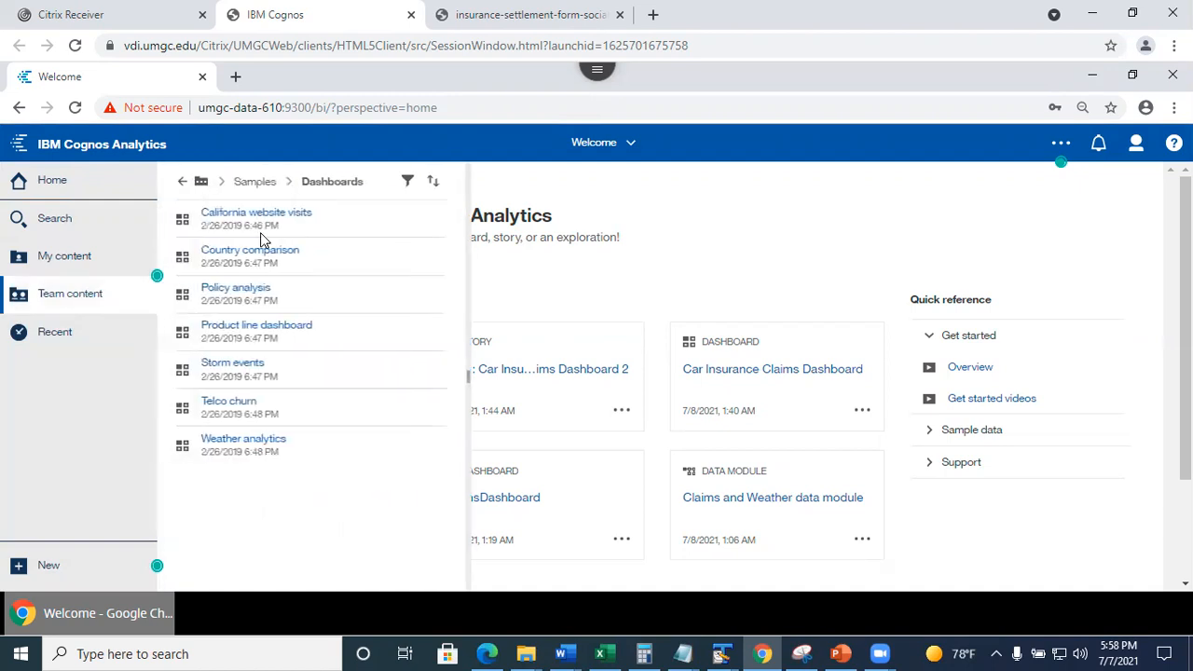
{"action": "left_click", "coordinate": [255, 182]}
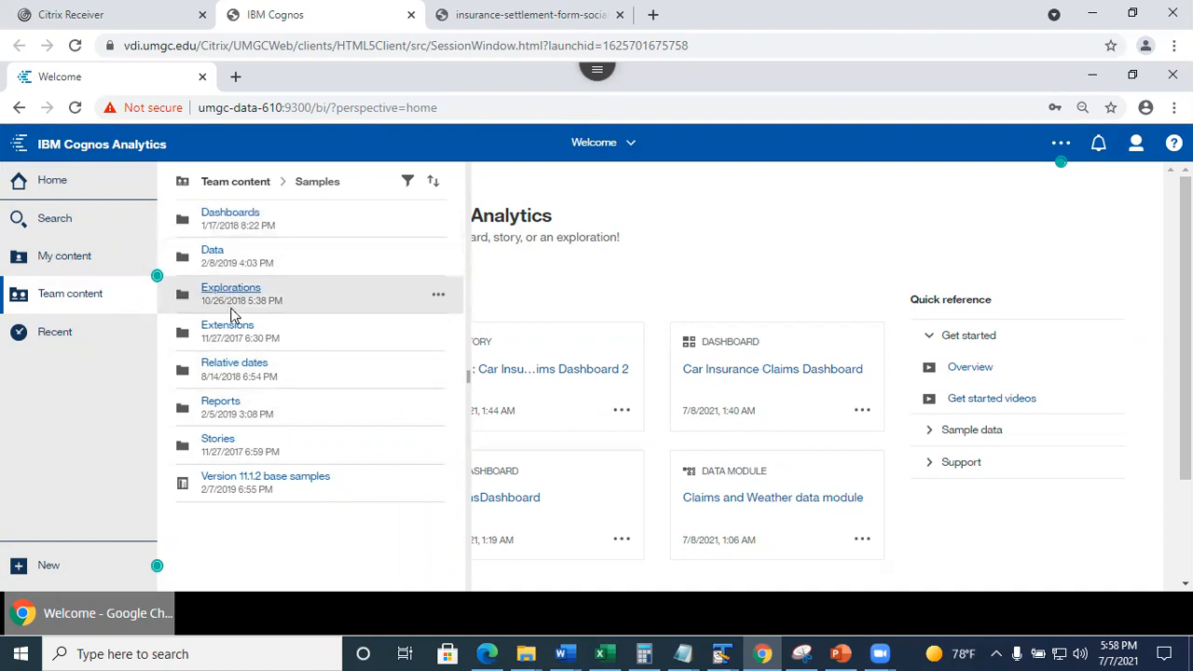
{"action": "left_click", "coordinate": [216, 444]}
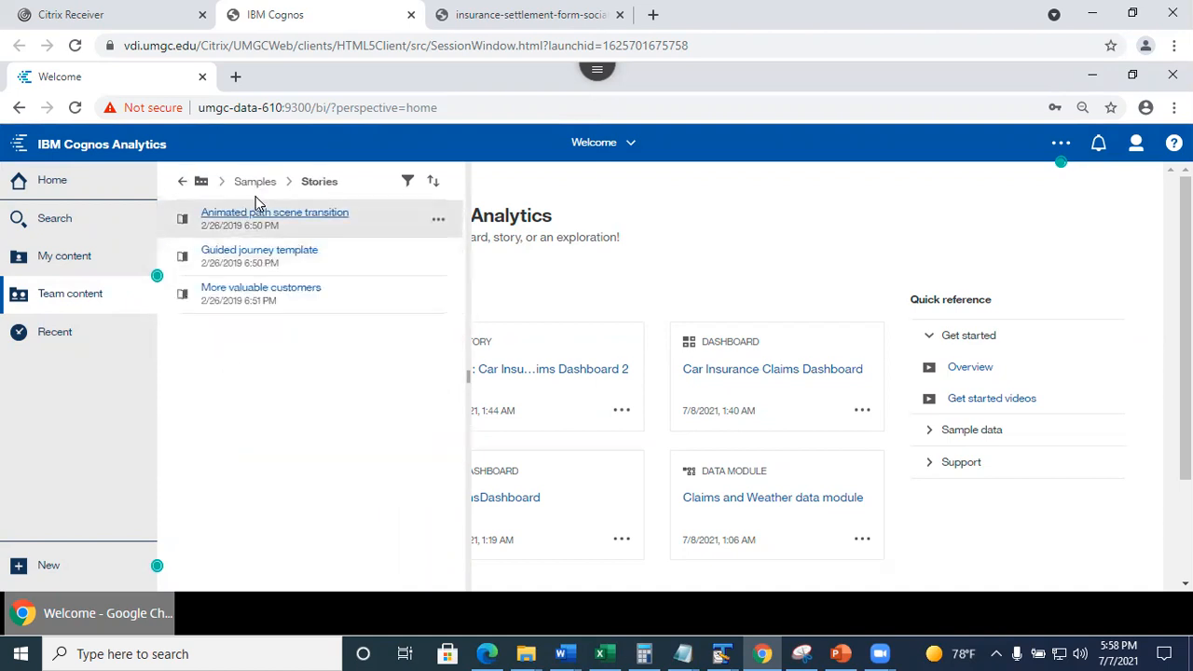
{"action": "left_click", "coordinate": [260, 254]}
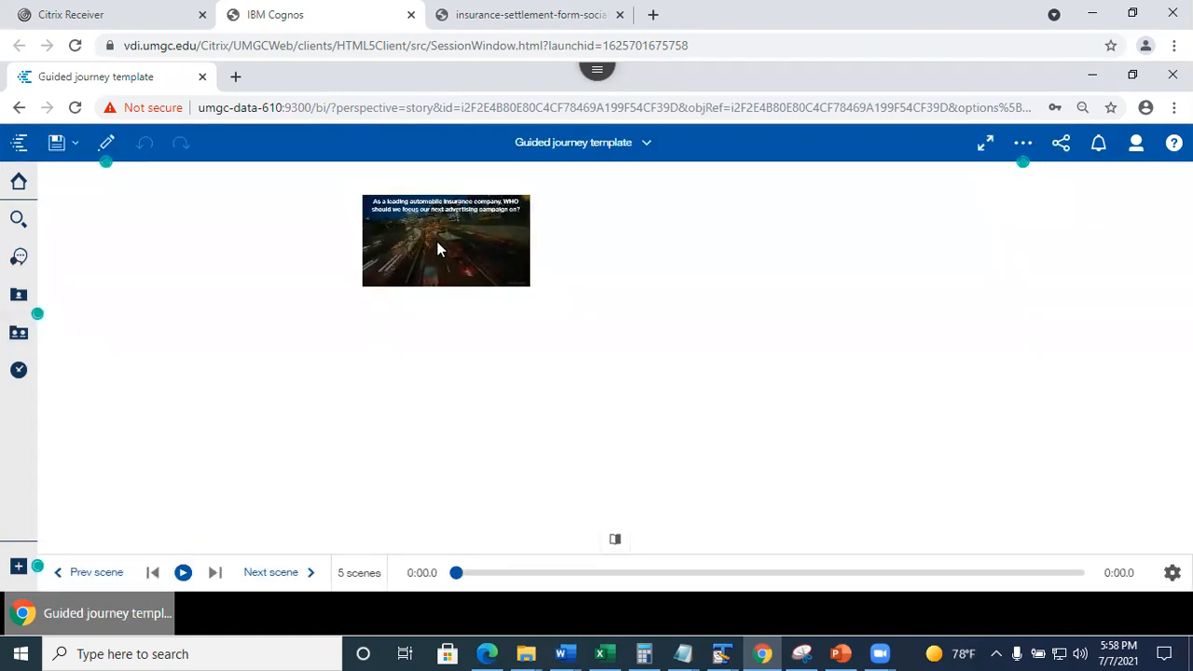
Play the Guided journey story into Scene 2 ('Does MARITAL STATUS affect:') and list open views.
{"action": "left_click", "coordinate": [183, 573]}
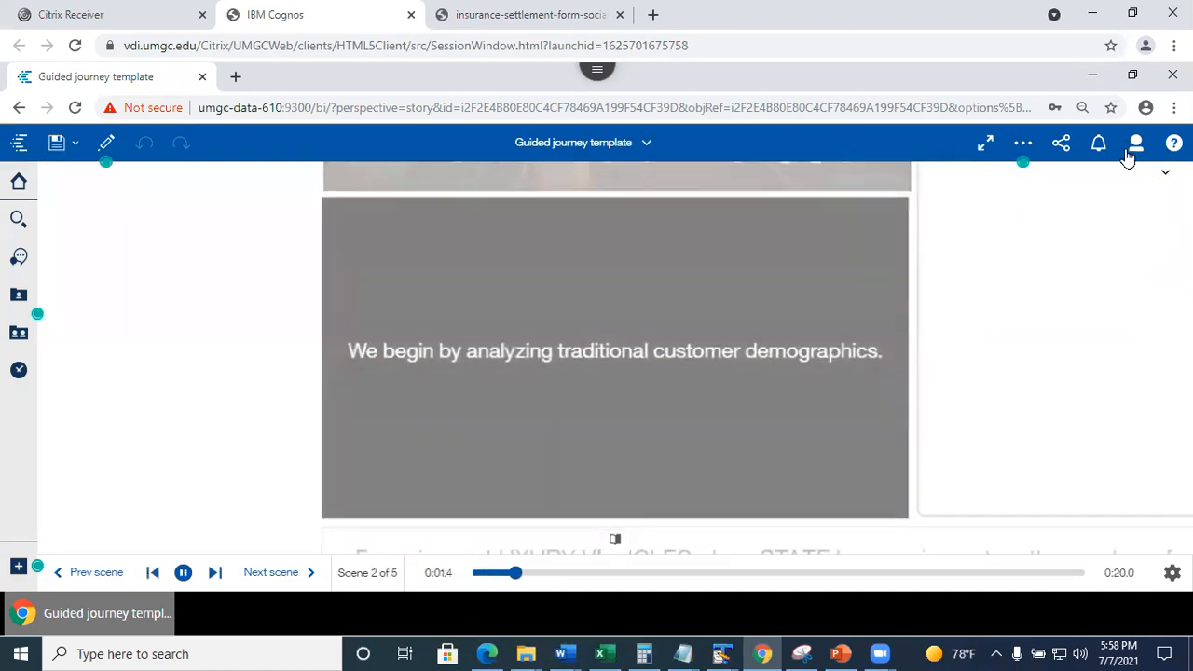
{"action": "left_click", "coordinate": [642, 143]}
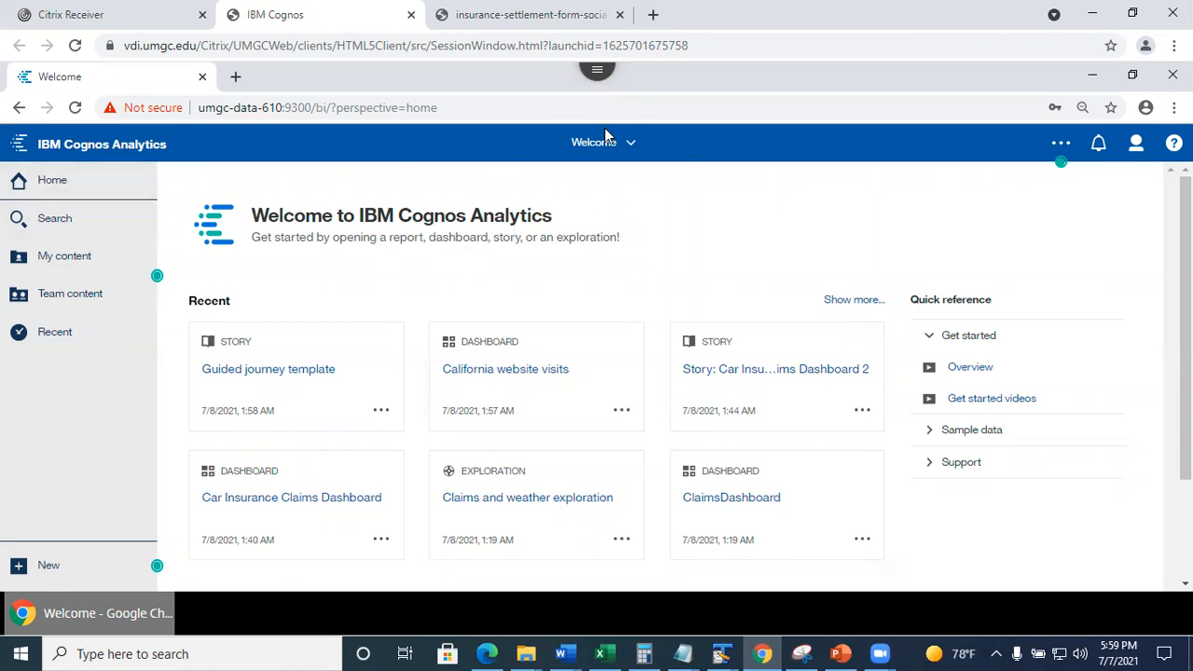
Glance at open views and recent items, then return to PowerPoint slide 26, 'Assignment 5 is a Group Work'.
{"action": "left_click", "coordinate": [638, 144]}
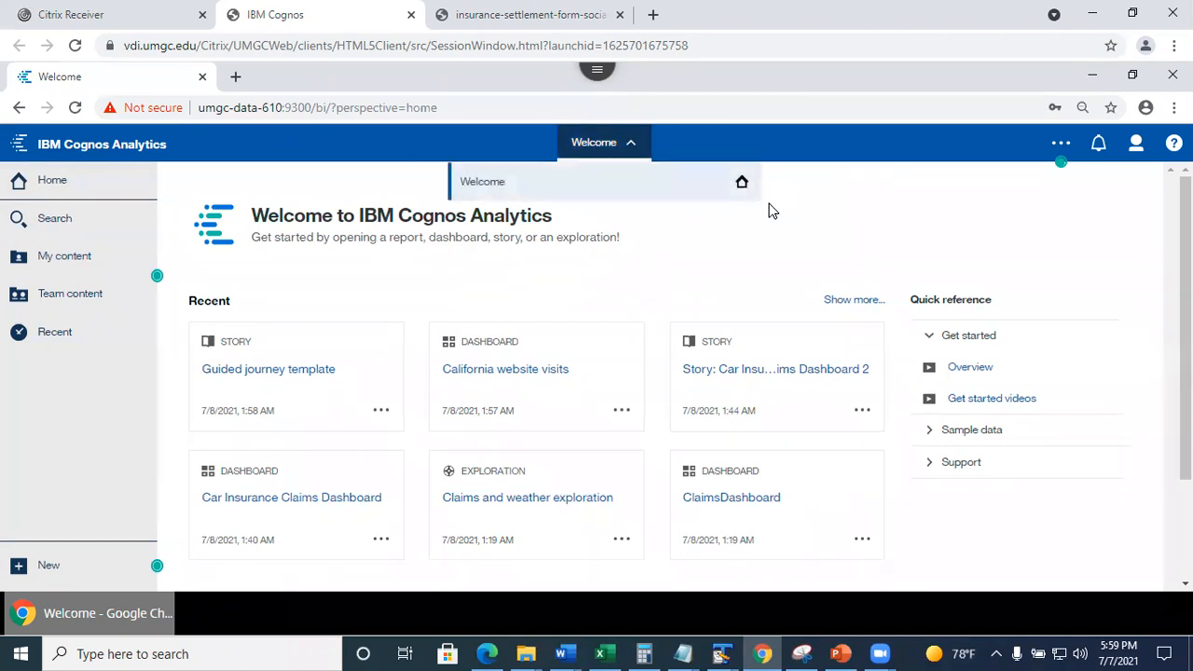
{"action": "left_click", "coordinate": [626, 285]}
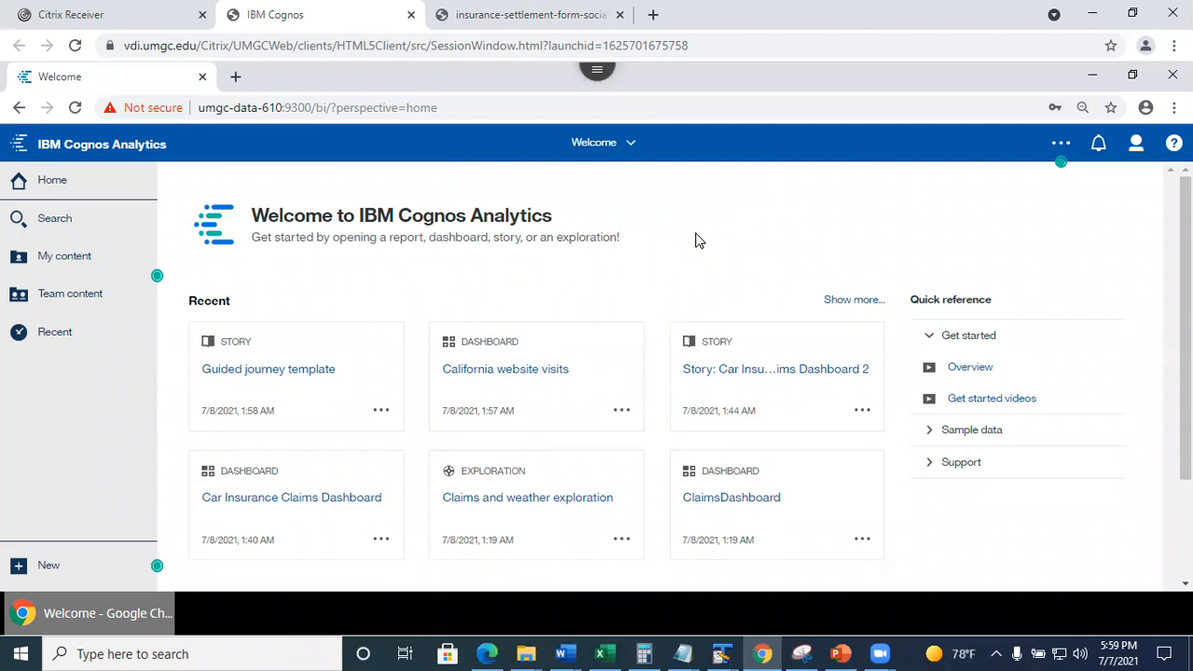
{"action": "left_click", "coordinate": [62, 336]}
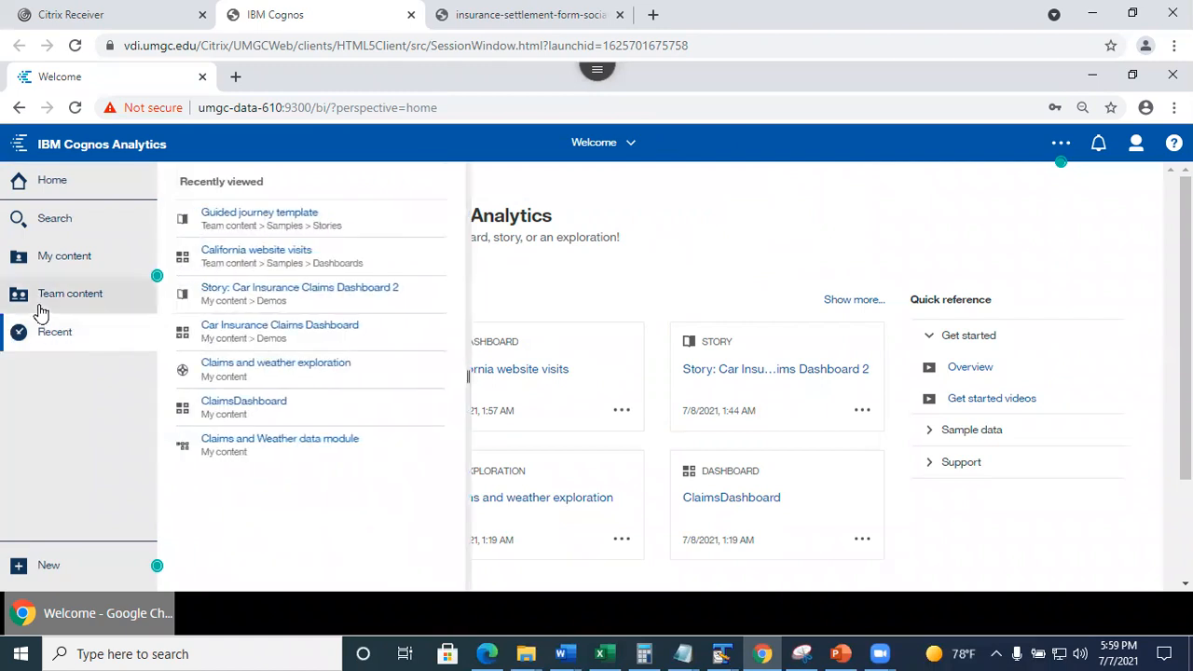
{"action": "left_click", "coordinate": [737, 258]}
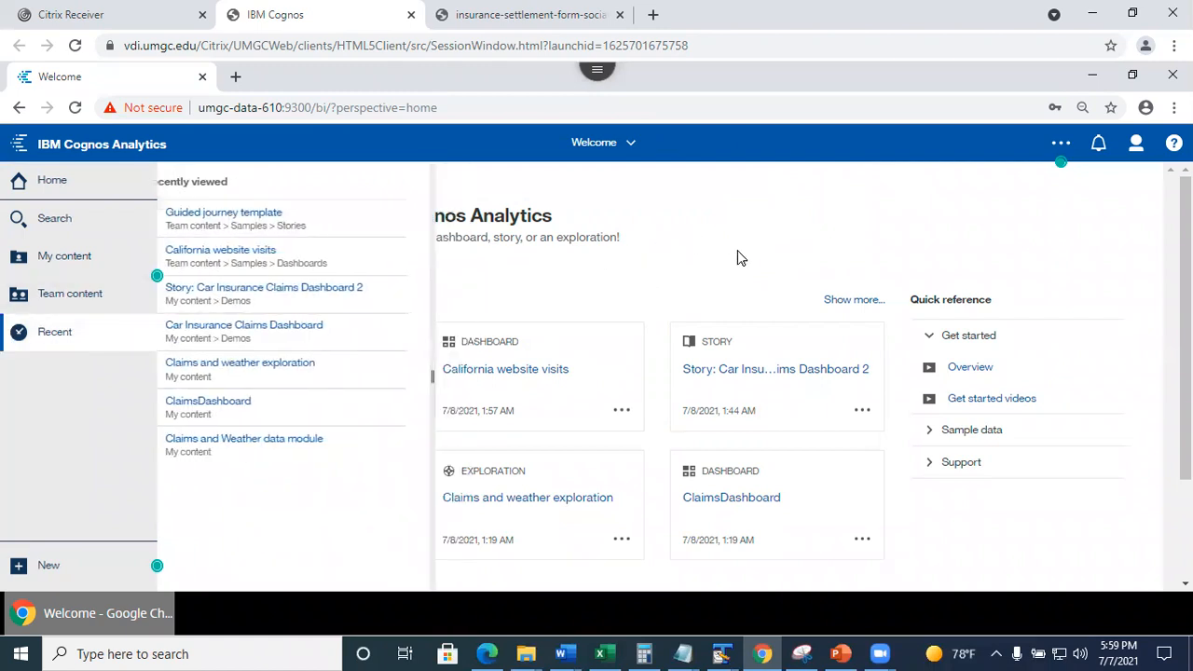
{"action": "left_click", "coordinate": [842, 653]}
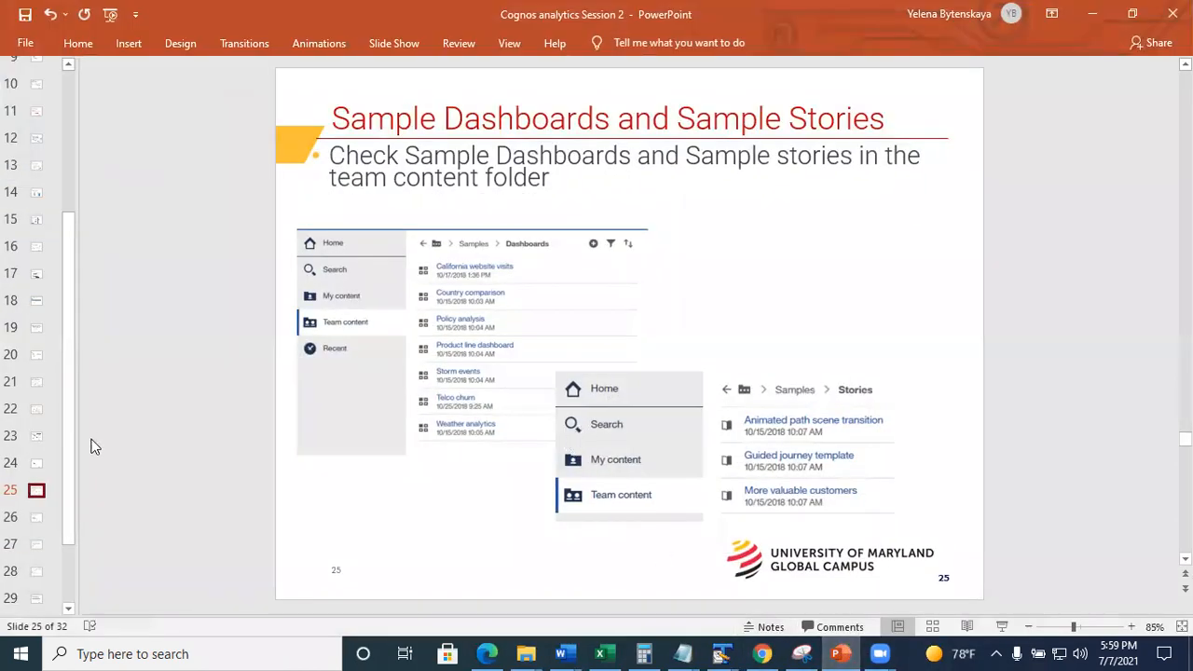
{"action": "left_click", "coordinate": [35, 518]}
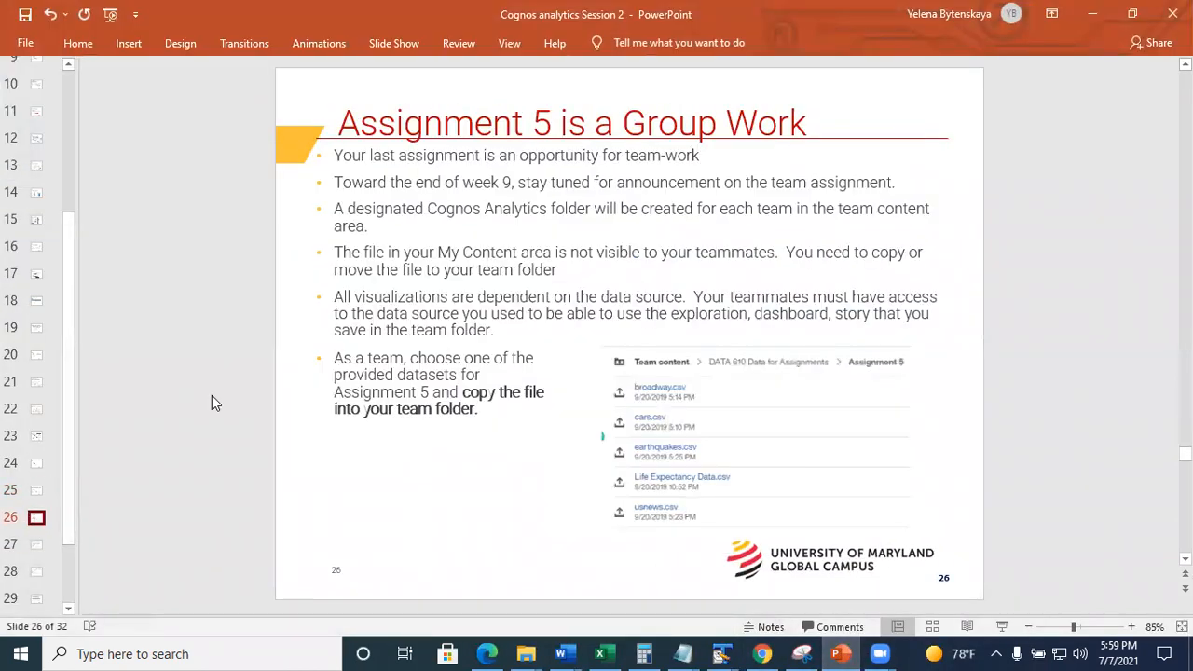
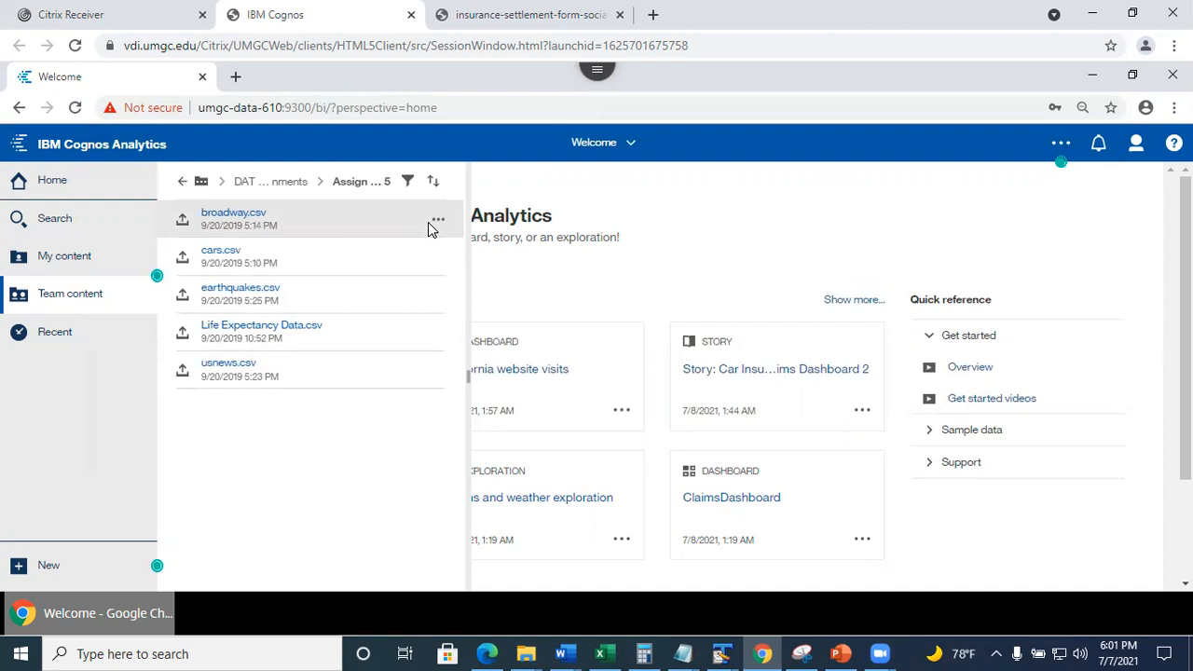
Go up to the top of Team content, then into Assignment 5 - Group work > Summer 2021.
{"action": "left_click", "coordinate": [181, 183]}
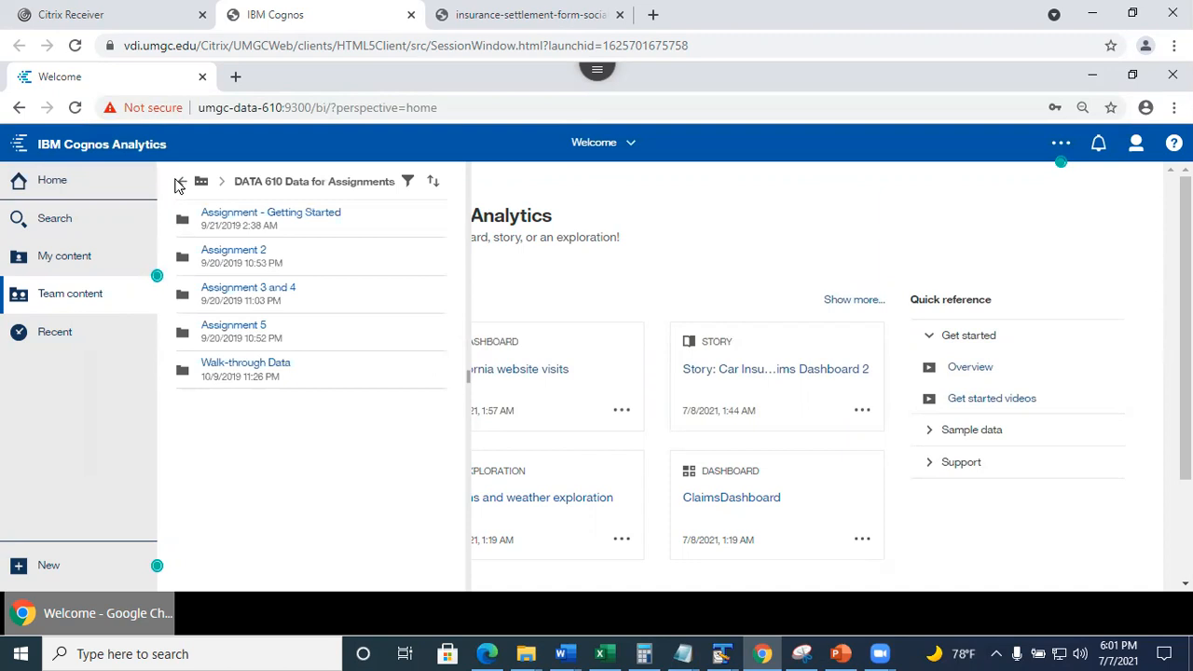
{"action": "left_click", "coordinate": [180, 183]}
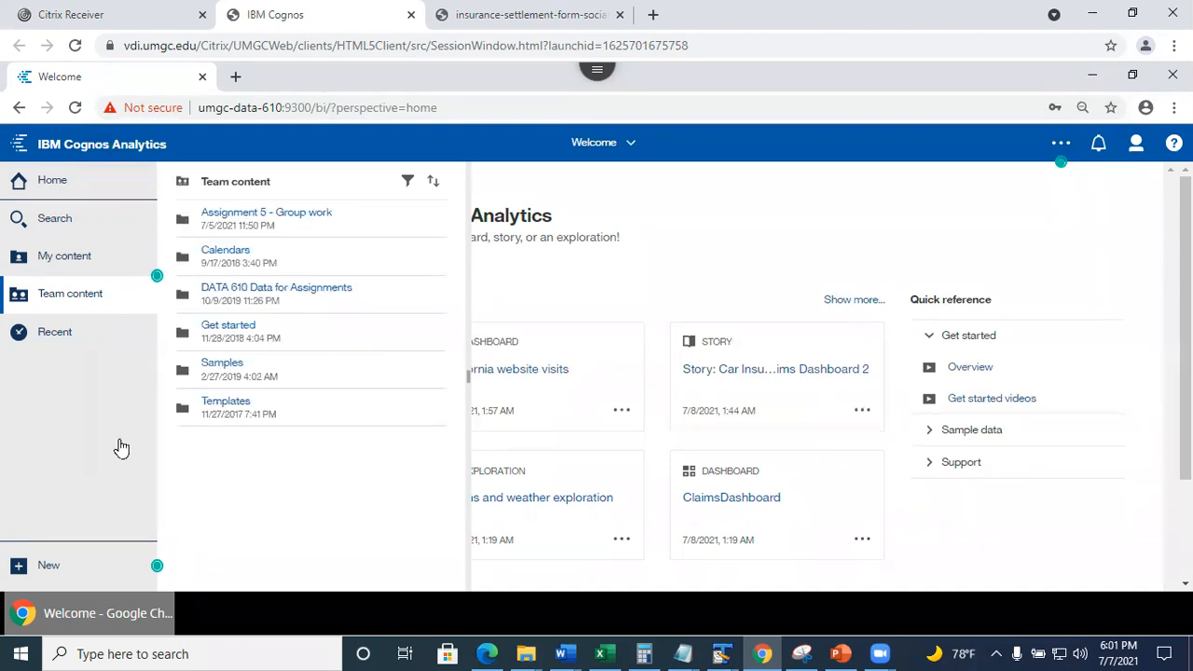
{"action": "left_click", "coordinate": [126, 481]}
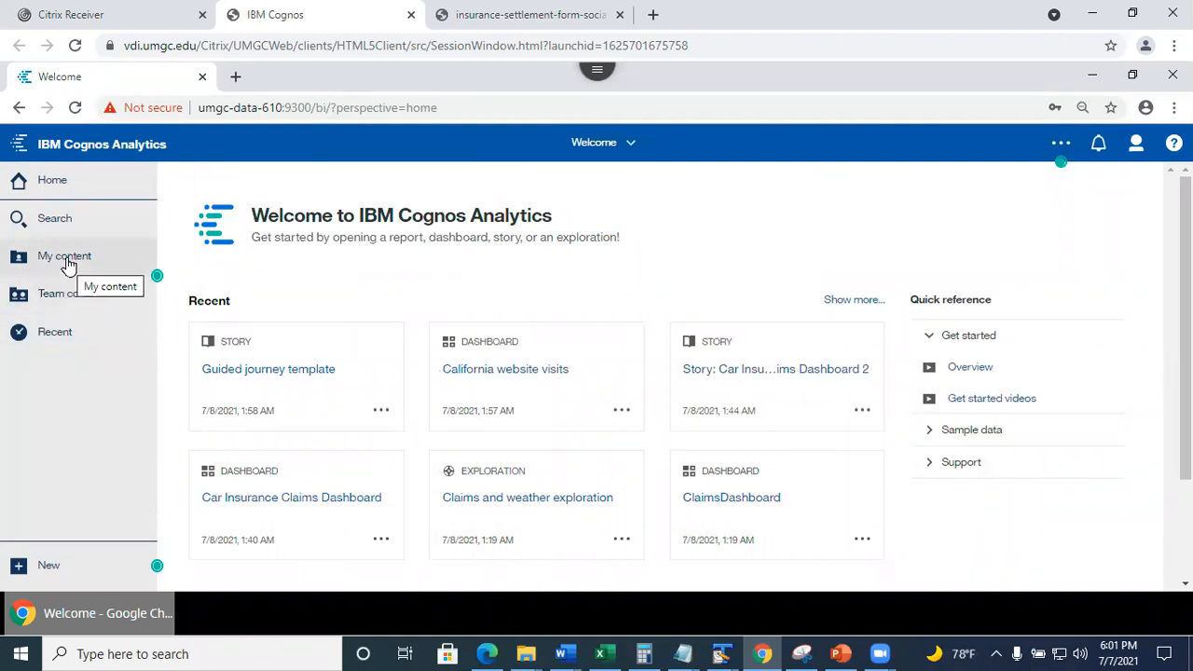
{"action": "left_click", "coordinate": [69, 297]}
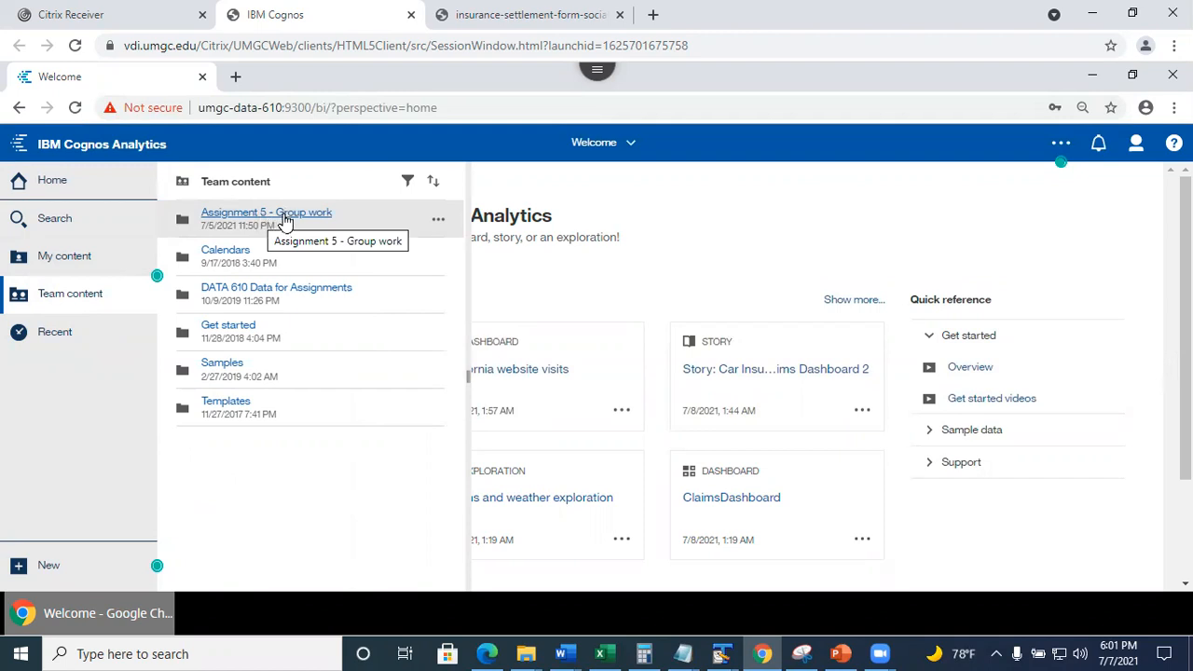
{"action": "left_click", "coordinate": [284, 219]}
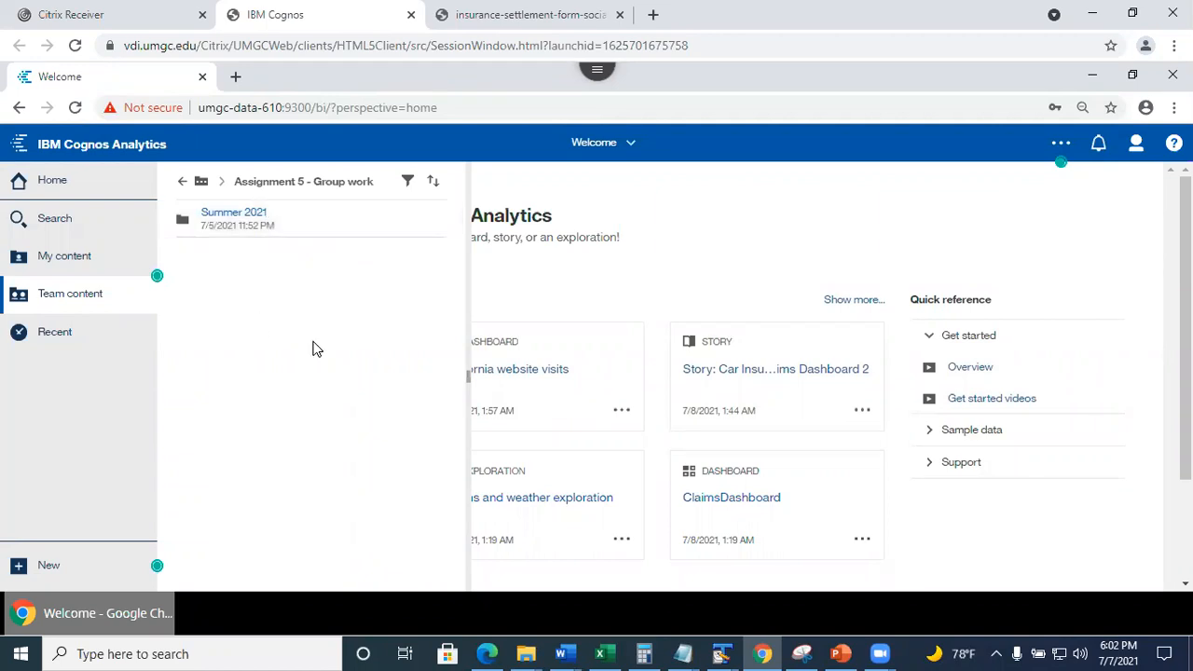
{"action": "left_click", "coordinate": [235, 220]}
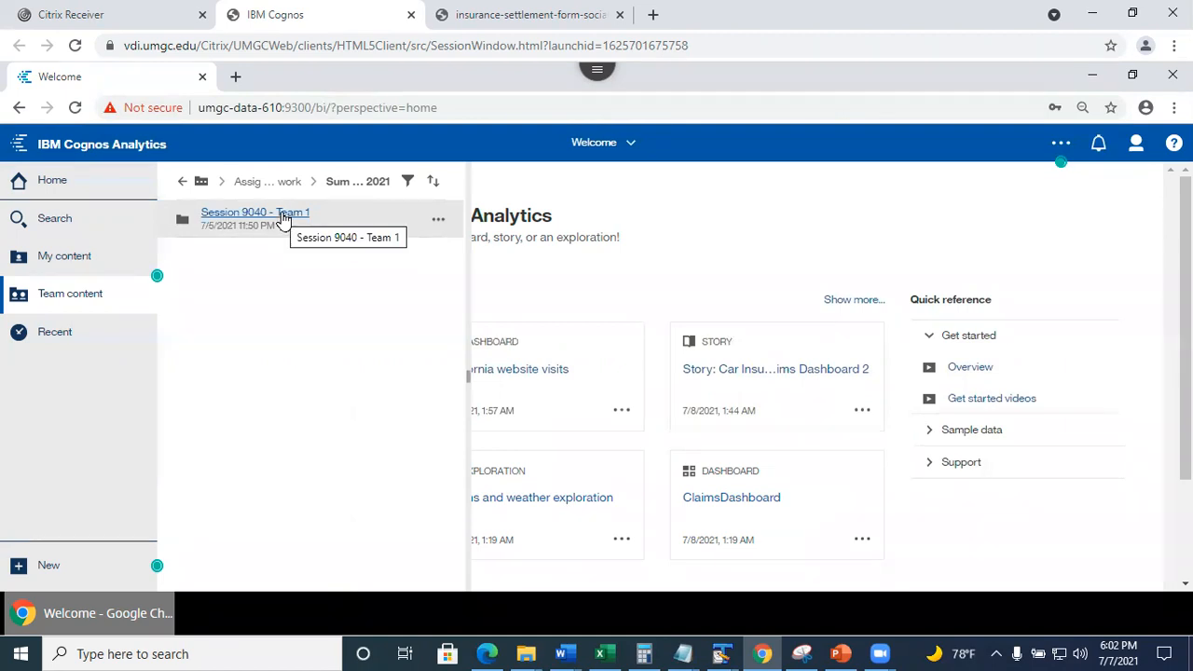
Open the Session 9040 - Team 1 folder a few times to confirm it is empty.
{"action": "left_click", "coordinate": [284, 217]}
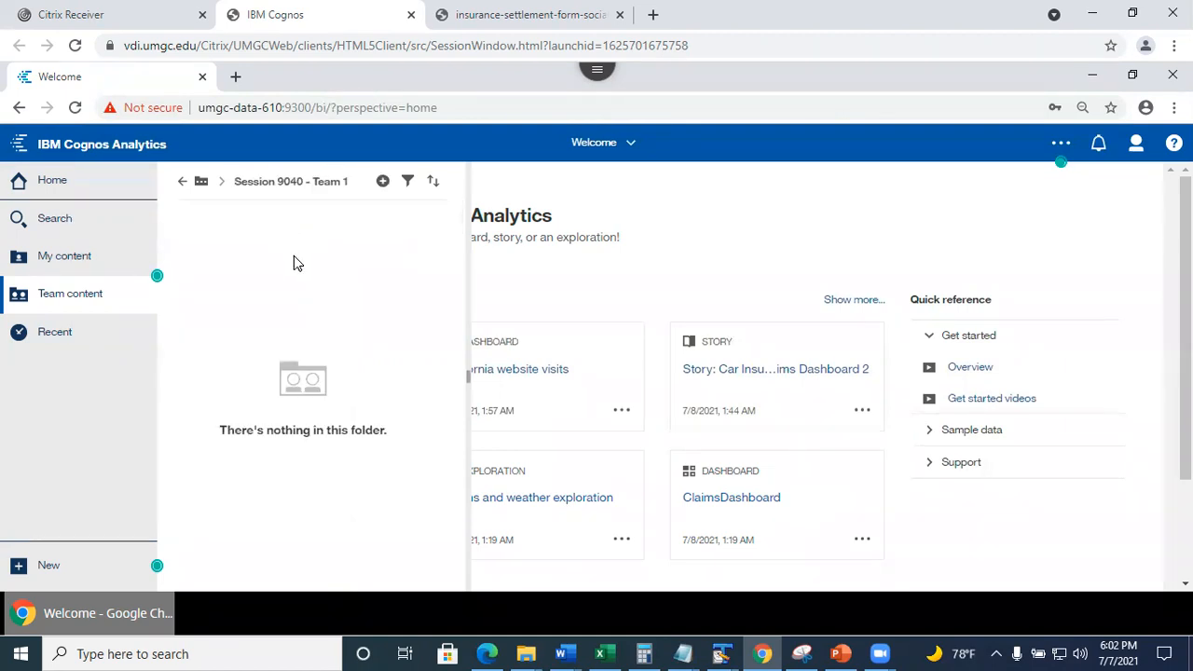
{"action": "left_click", "coordinate": [182, 182]}
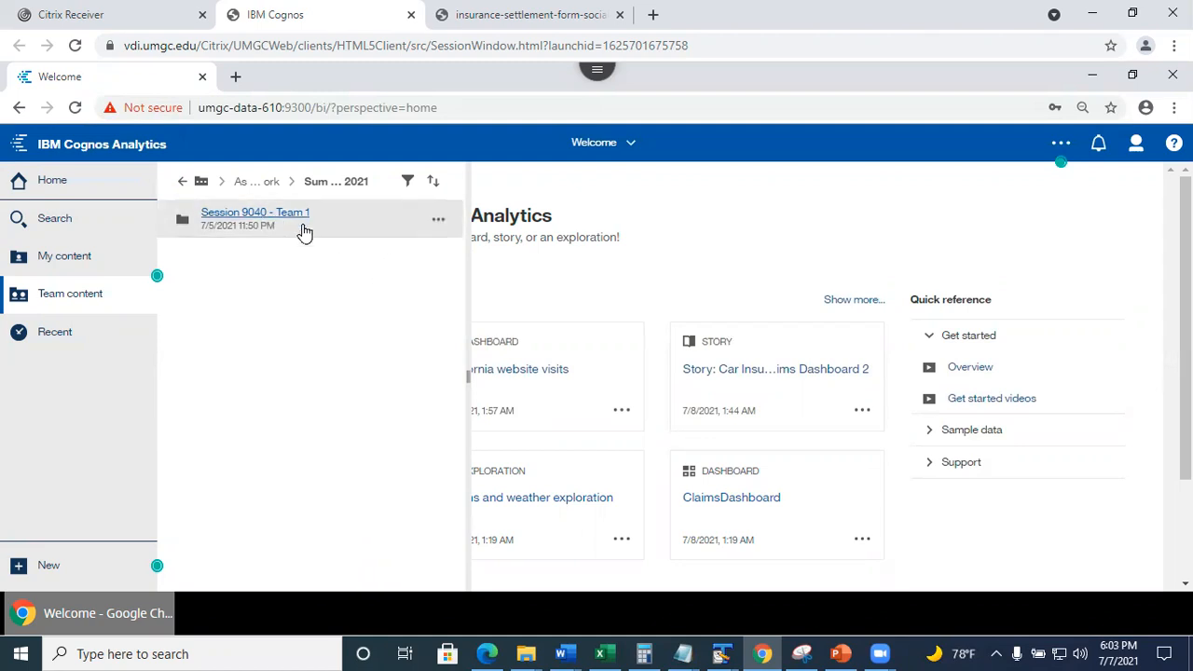
{"action": "left_click", "coordinate": [255, 220]}
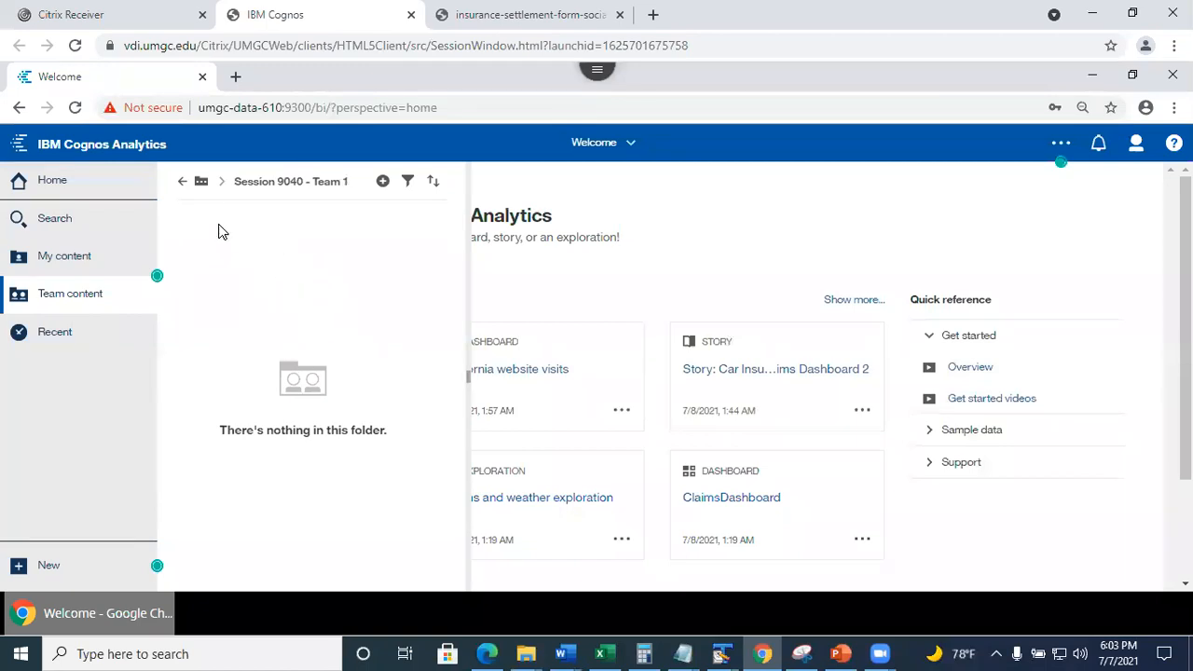
{"action": "left_click", "coordinate": [182, 183]}
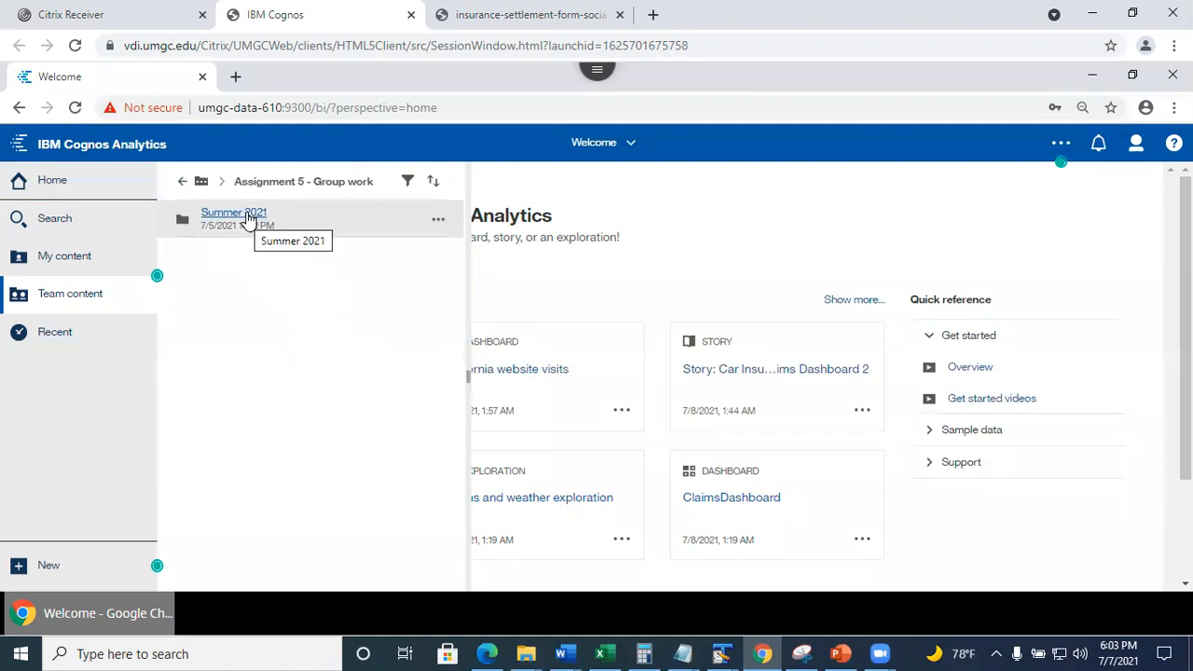
{"action": "left_click", "coordinate": [248, 217]}
{"action": "left_click", "coordinate": [253, 219]}
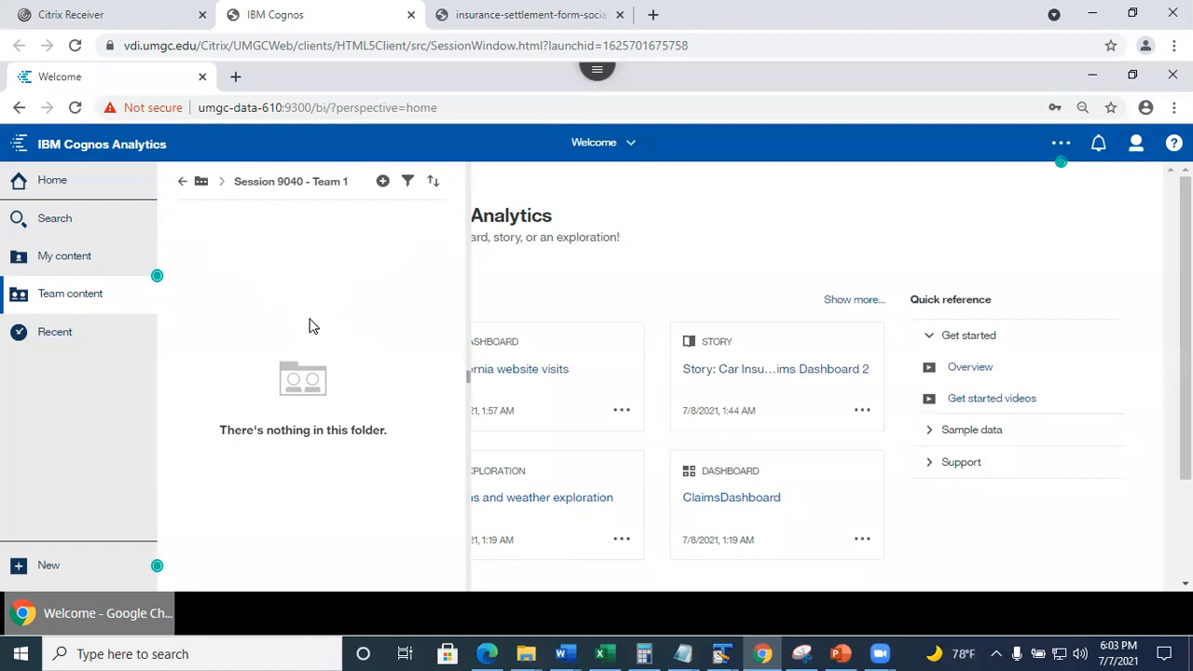
{"action": "left_click", "coordinate": [181, 186]}
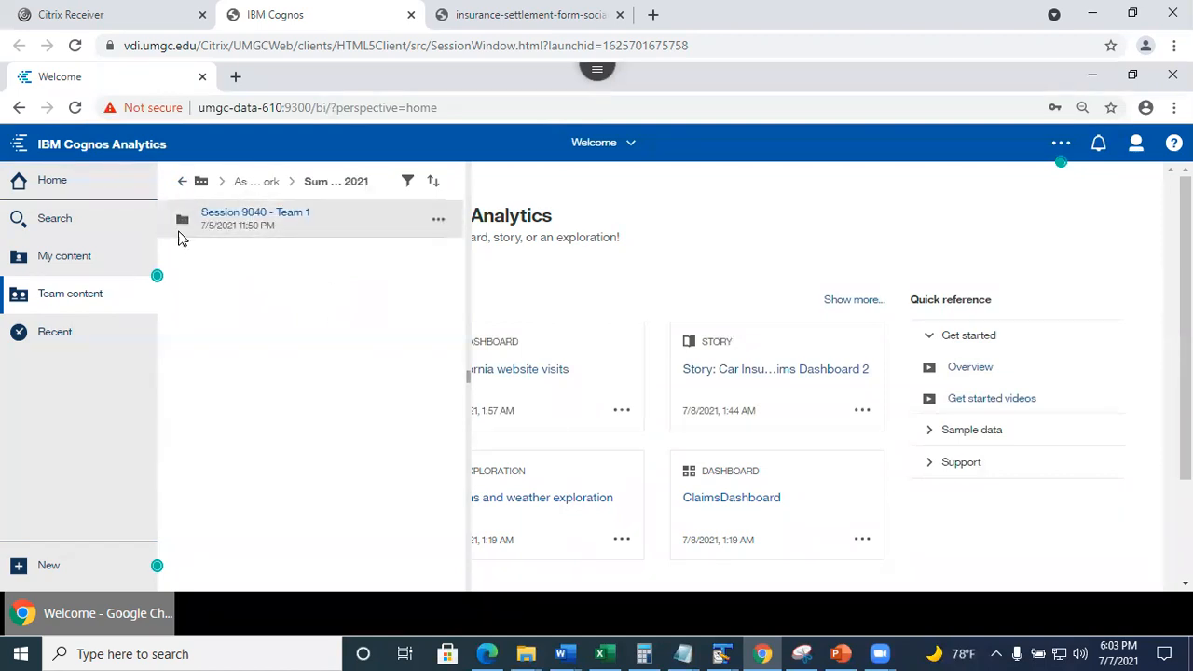
Return to the top of Team content and open DATA 610 Data for Assignments > Assignment 5.
{"action": "left_click", "coordinate": [182, 186]}
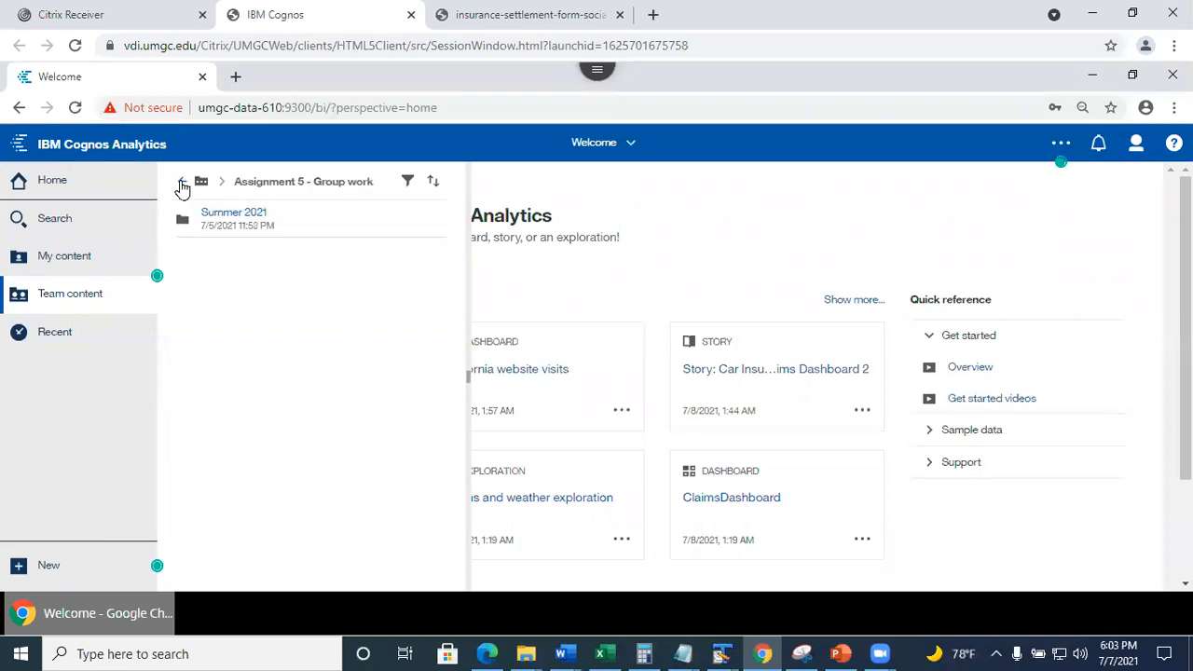
{"action": "left_click", "coordinate": [181, 187]}
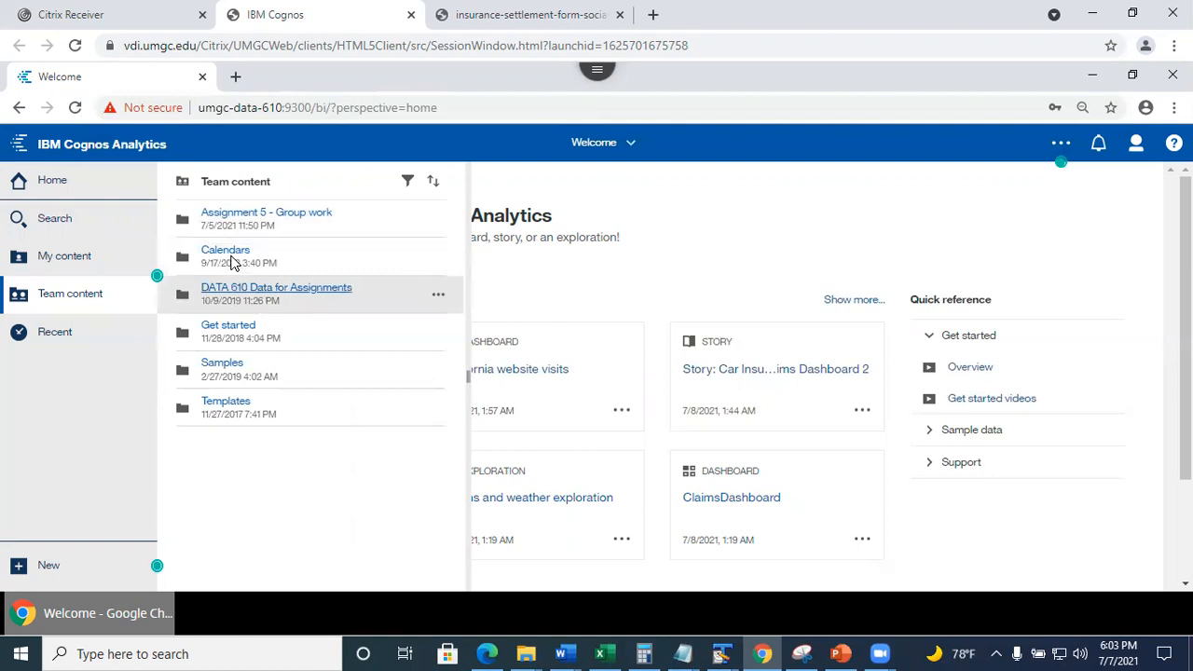
{"action": "left_click", "coordinate": [256, 294]}
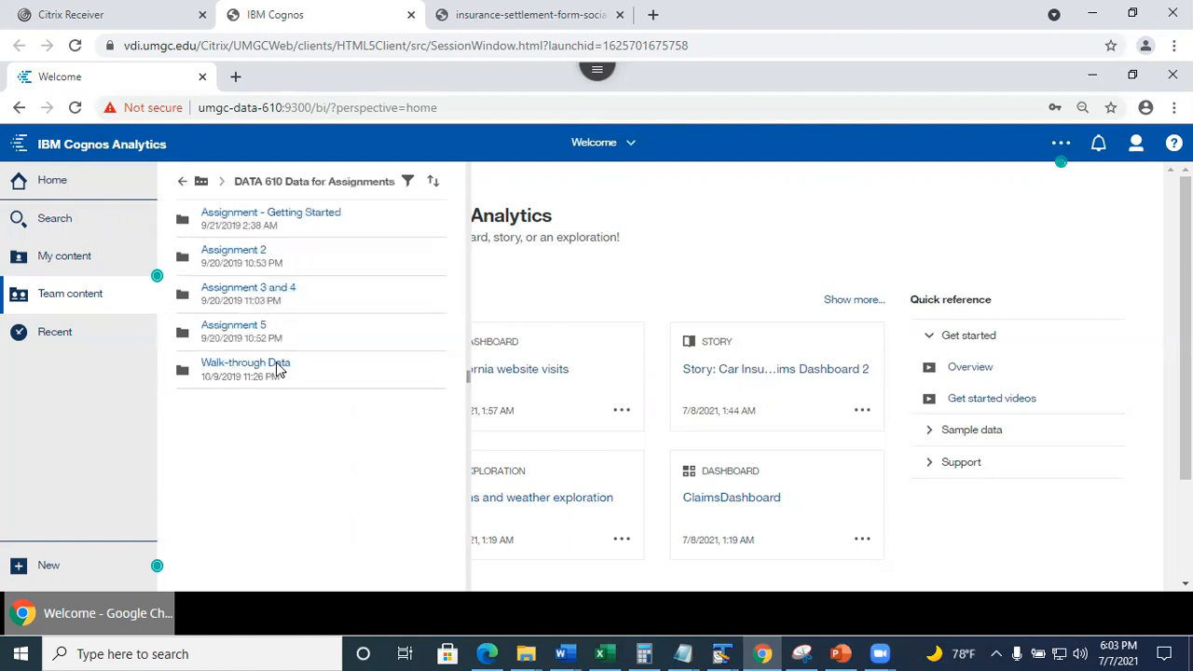
{"action": "left_click", "coordinate": [243, 329]}
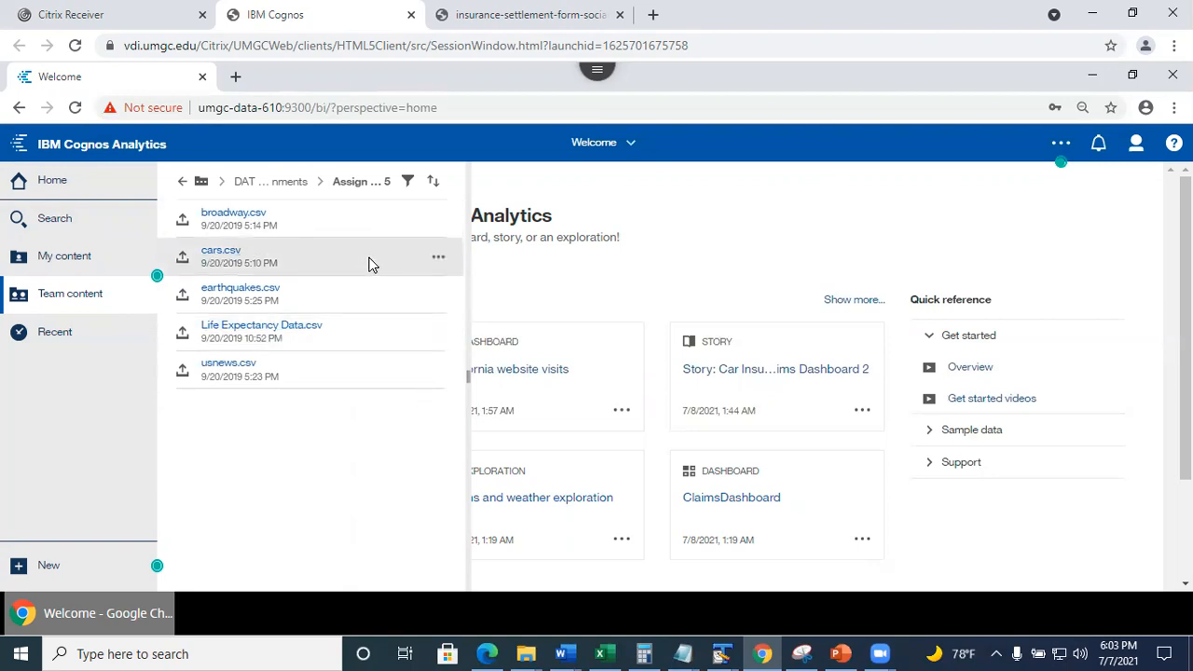
Copy cars.csv to Team content > Assignment 5 - Group work > Summer 2021 > Session 9040 - Team 1.
{"action": "left_click", "coordinate": [440, 260]}
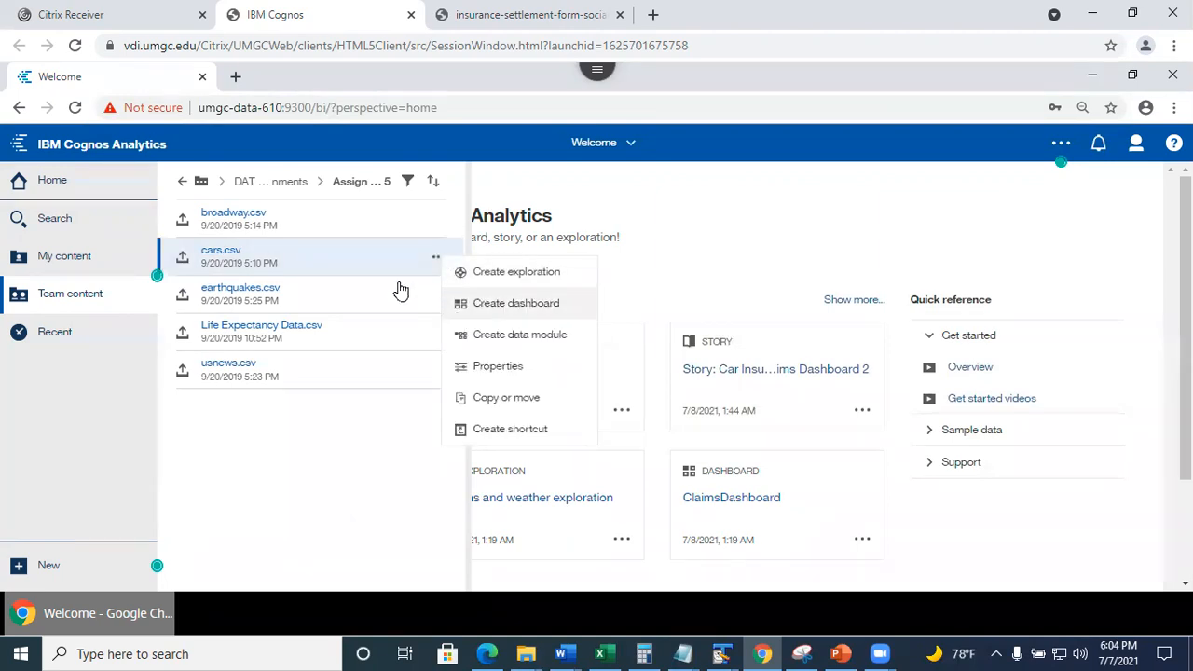
{"action": "left_click", "coordinate": [491, 401]}
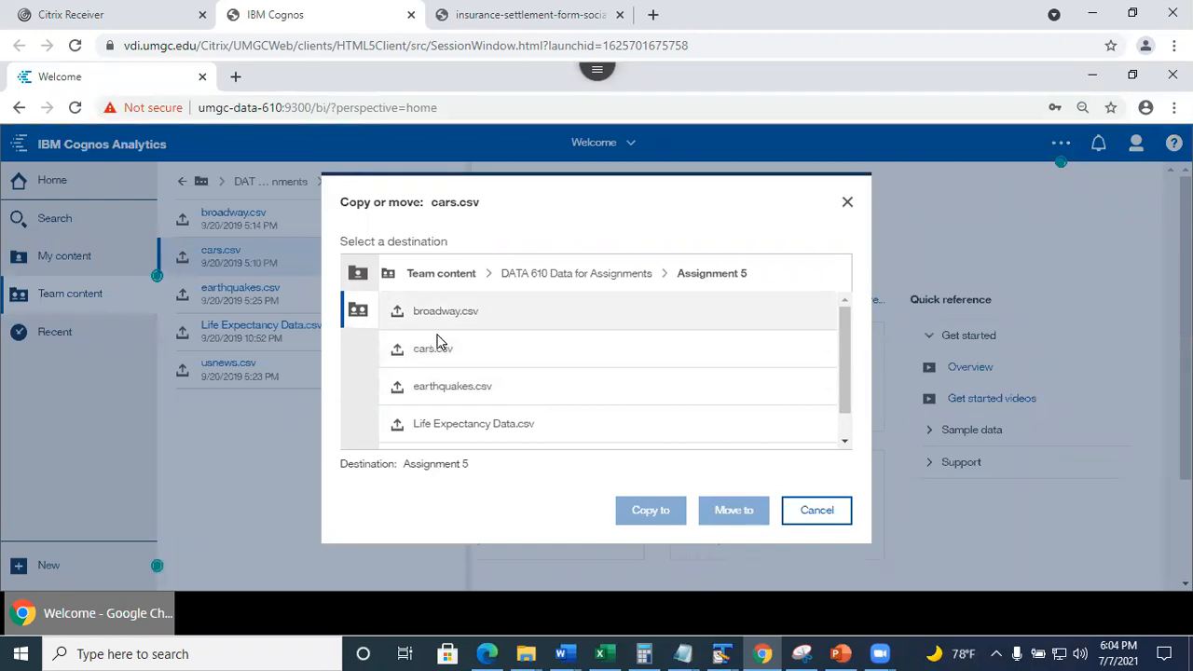
{"action": "left_click", "coordinate": [359, 277]}
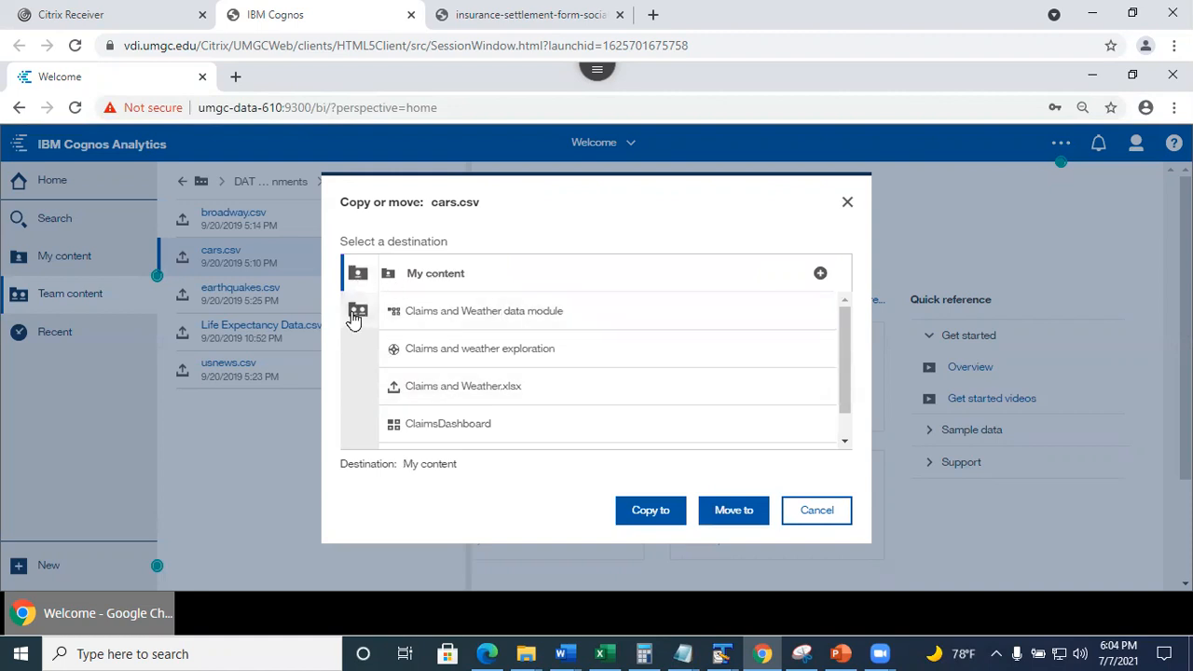
{"action": "left_click", "coordinate": [358, 310]}
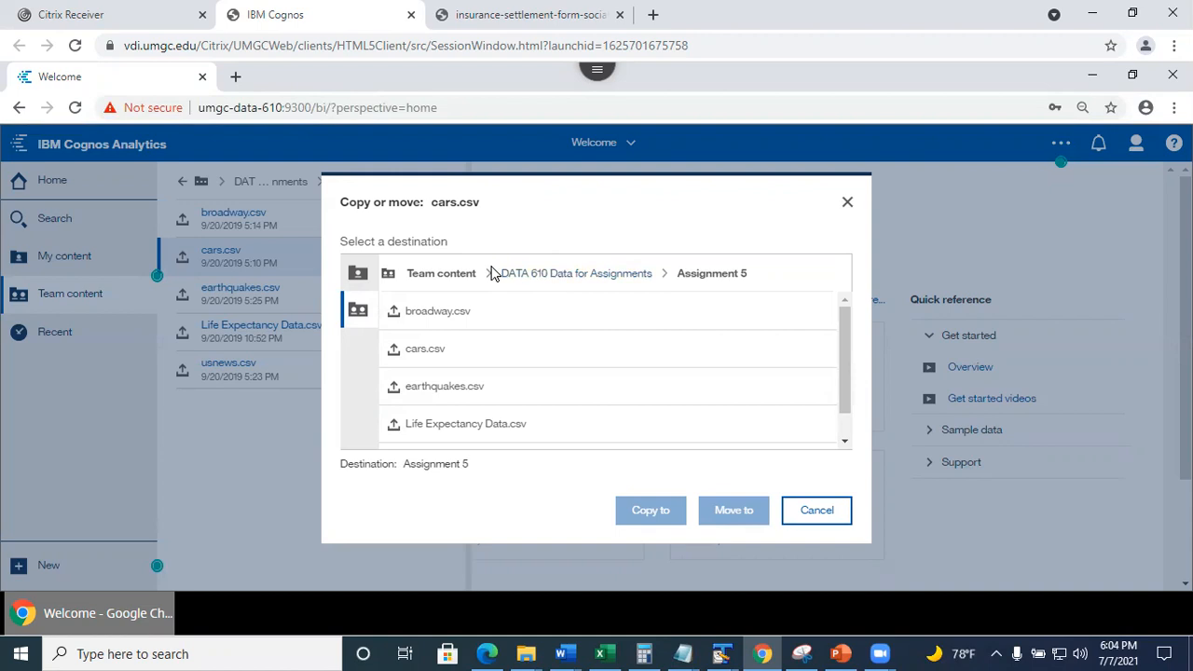
{"action": "left_click", "coordinate": [455, 280]}
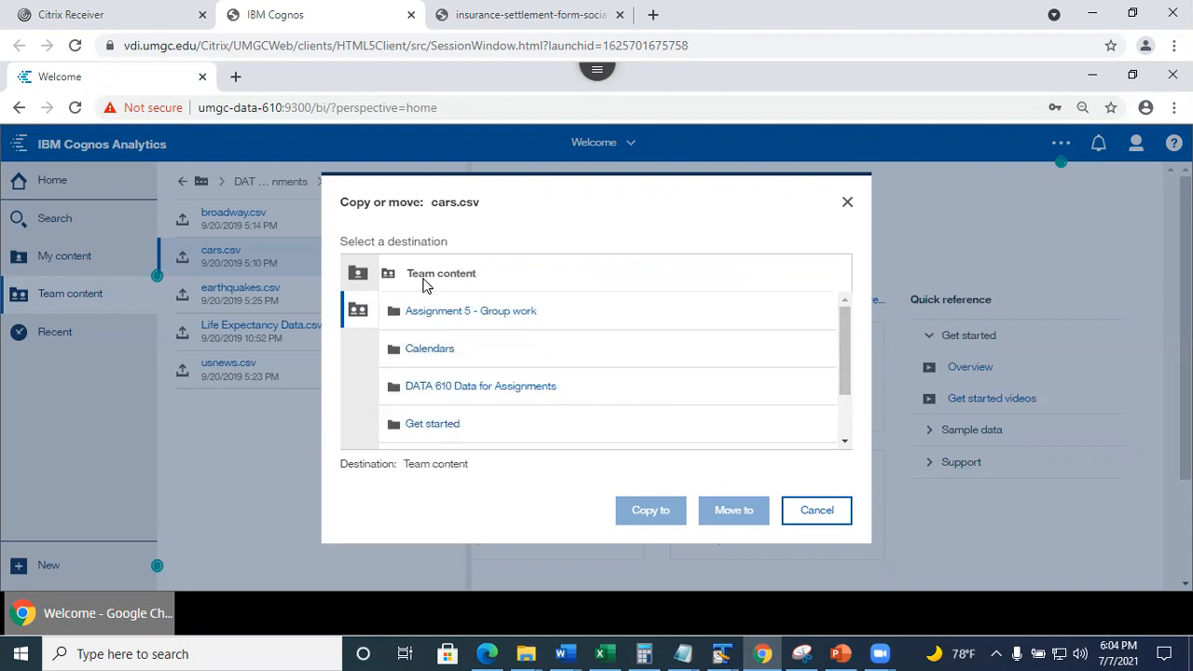
{"action": "left_click", "coordinate": [451, 315]}
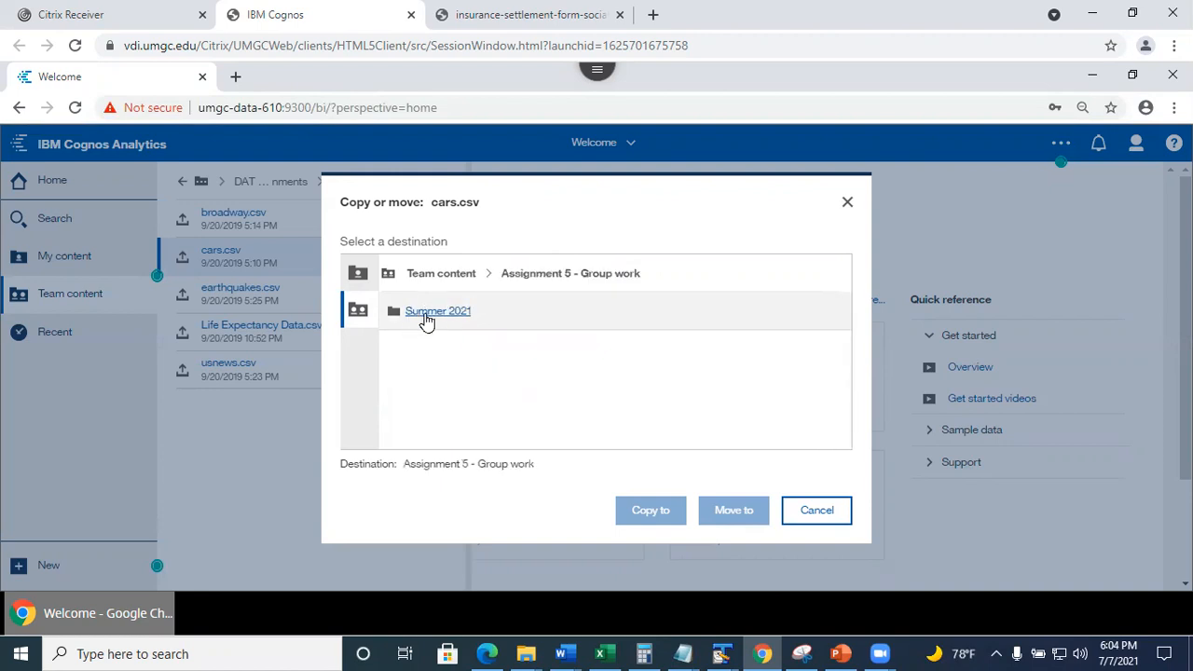
{"action": "left_click", "coordinate": [435, 317]}
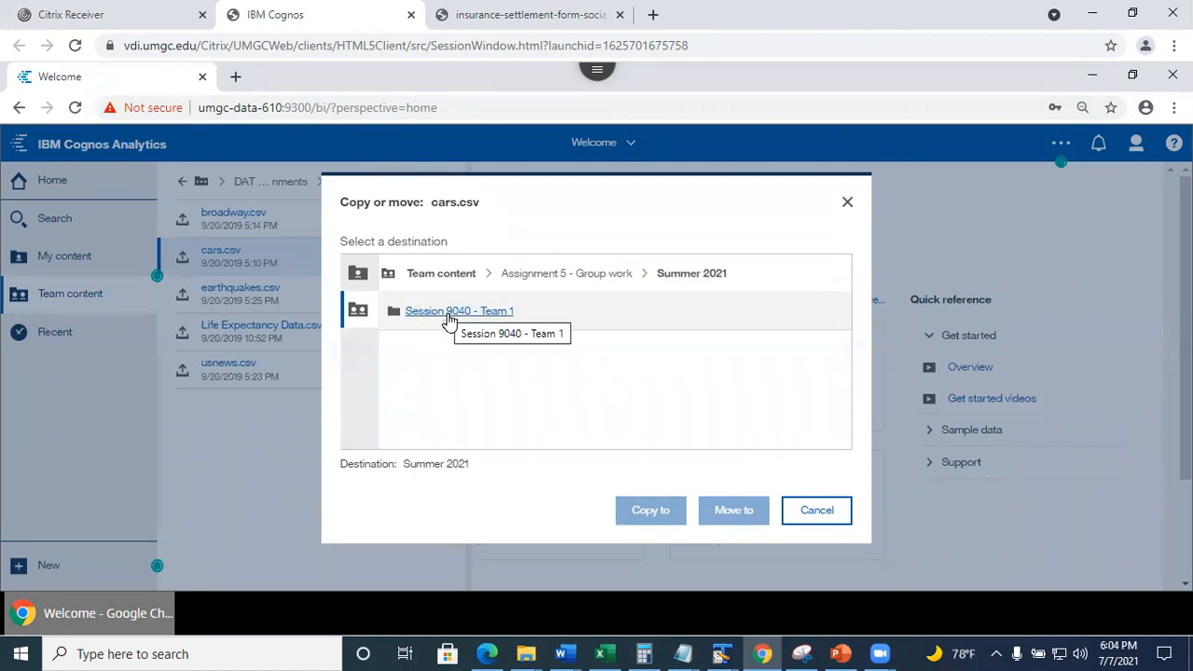
{"action": "left_click", "coordinate": [448, 314]}
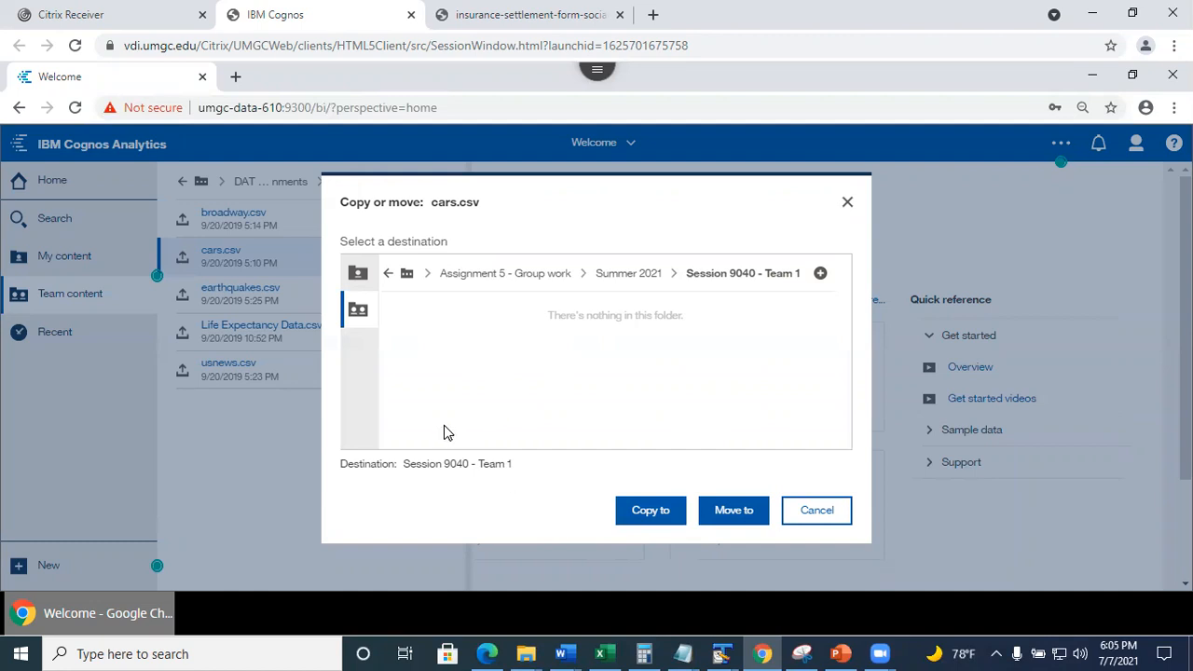
{"action": "left_click", "coordinate": [648, 520]}
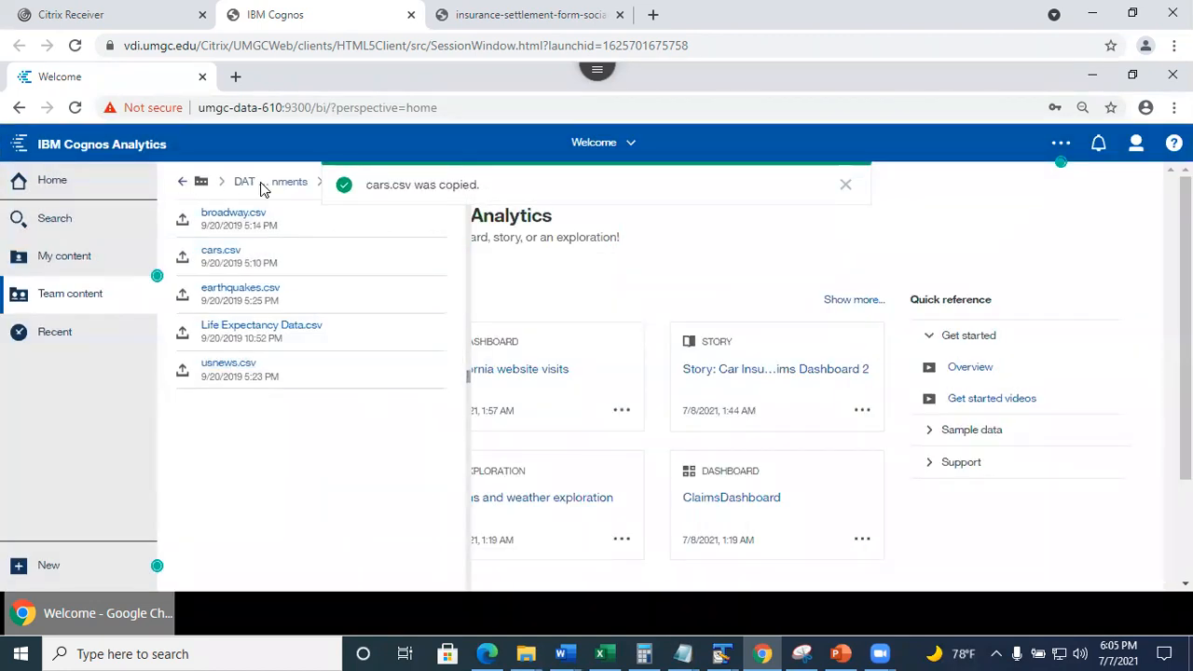
Navigate to Assignment 5 - Group work > Summer 2021 > Session 9040 - Team 1 and show cars.csv's action menu.
{"action": "left_click", "coordinate": [283, 189]}
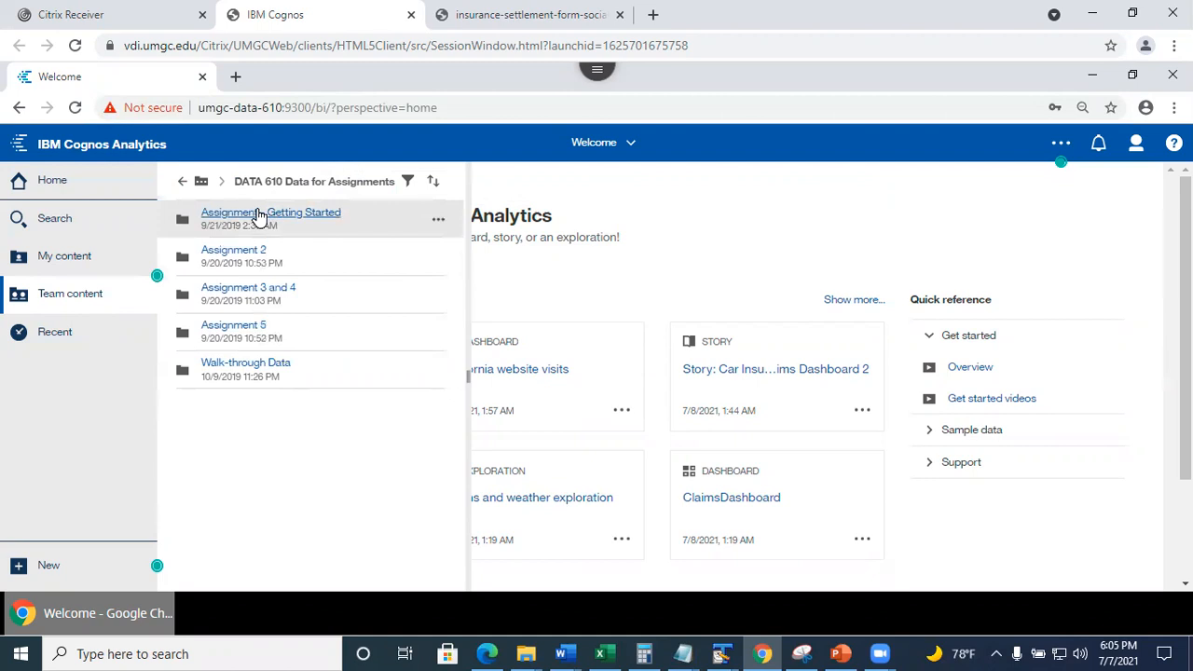
{"action": "left_click", "coordinate": [183, 186]}
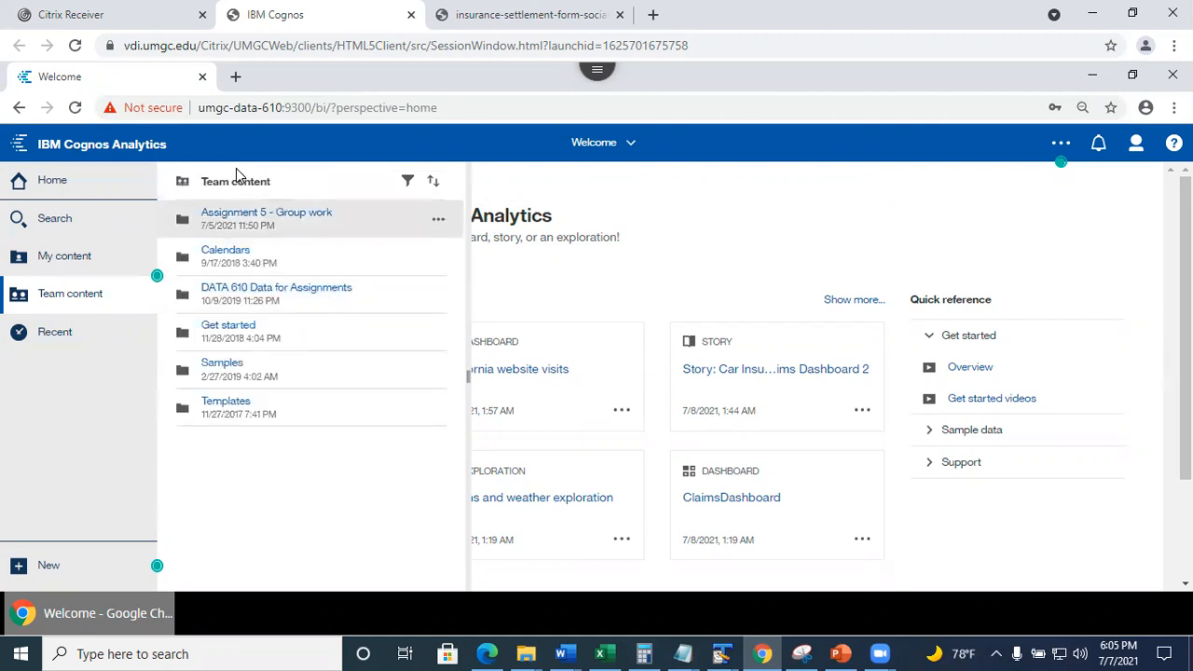
{"action": "left_click", "coordinate": [240, 220]}
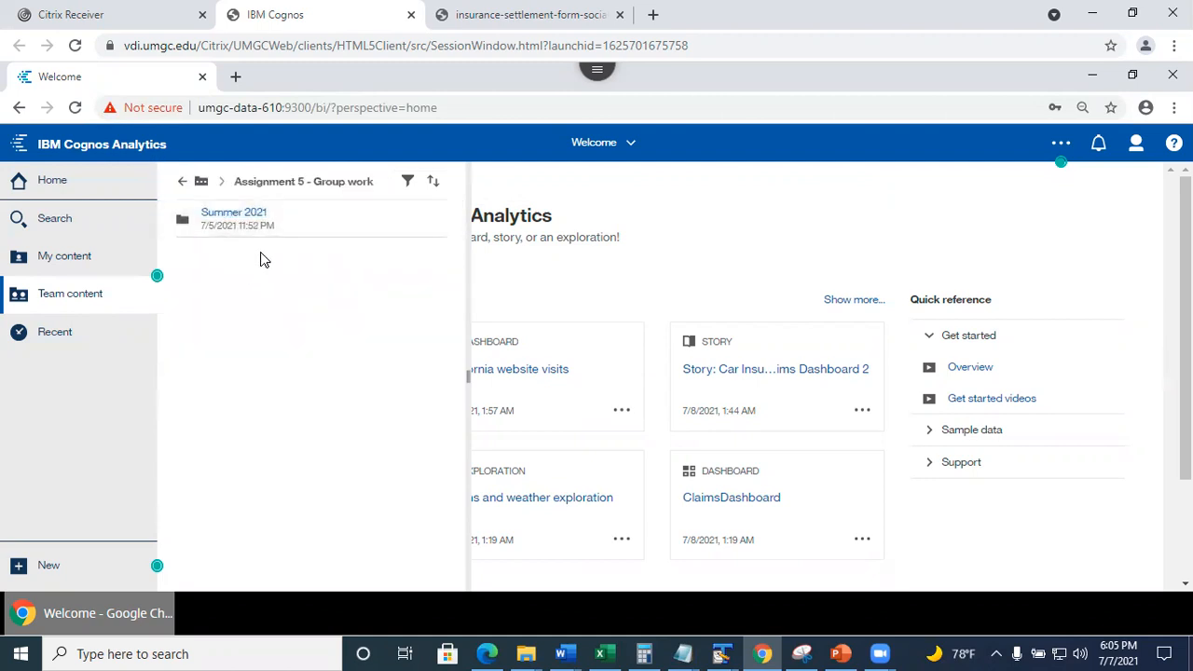
{"action": "left_click", "coordinate": [240, 220]}
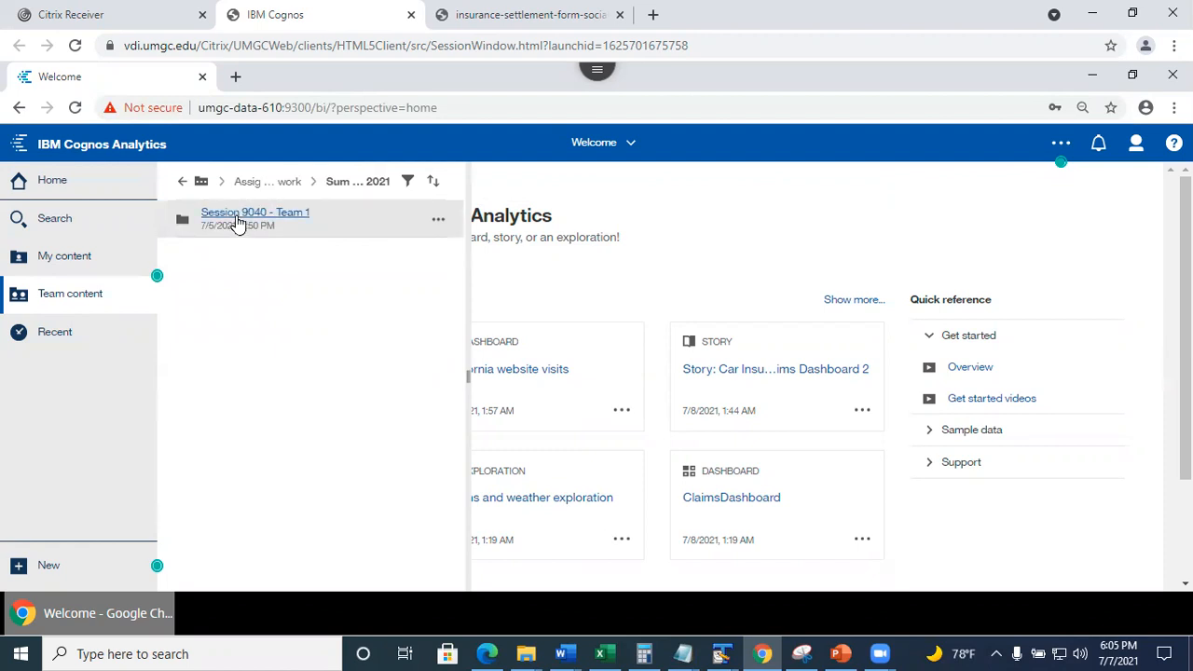
{"action": "left_click", "coordinate": [238, 220]}
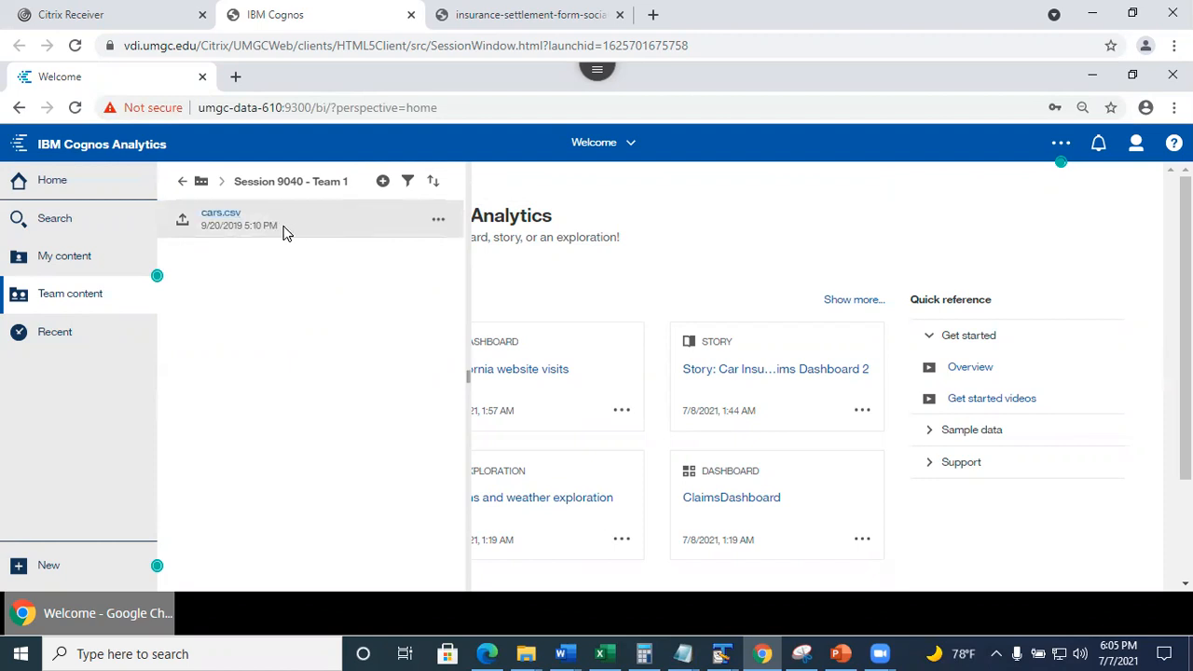
{"action": "left_click", "coordinate": [437, 222]}
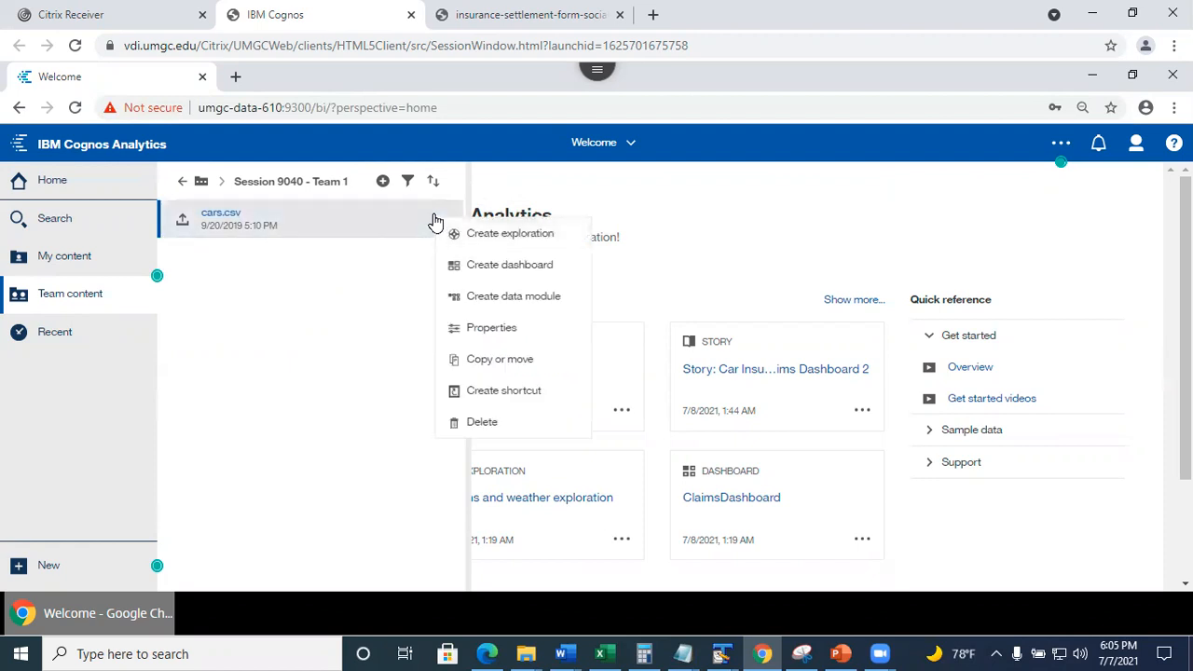
Create a data module from the copied cars.csv and start saving it.
{"action": "left_click", "coordinate": [479, 296]}
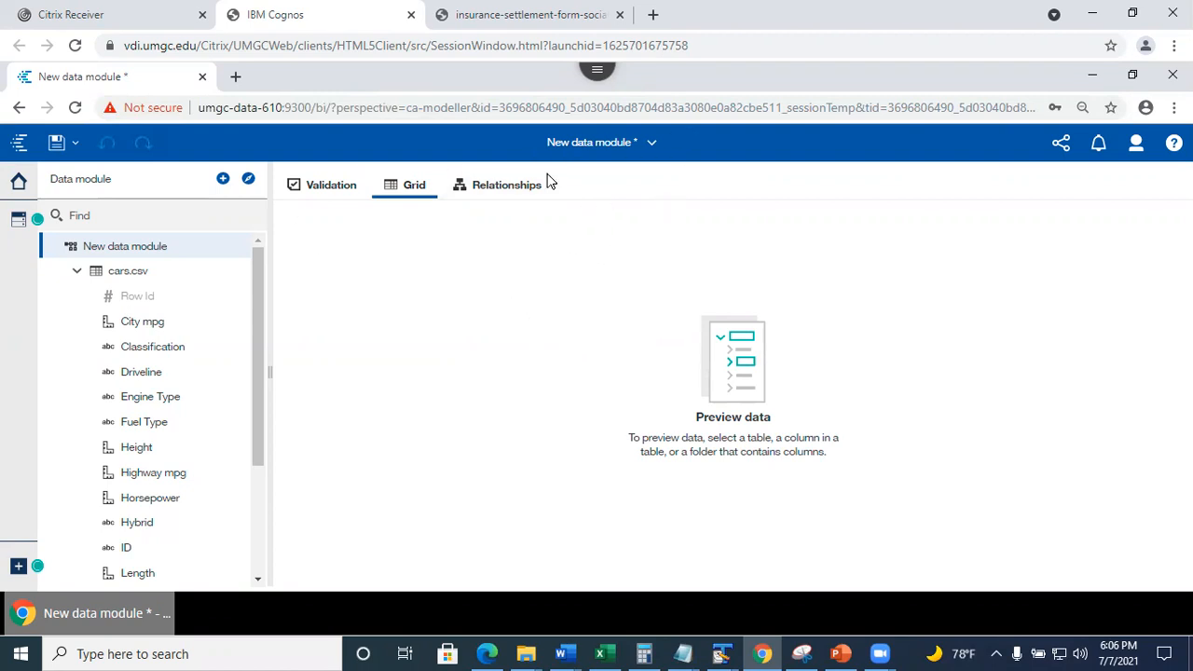
{"action": "left_click", "coordinate": [56, 144]}
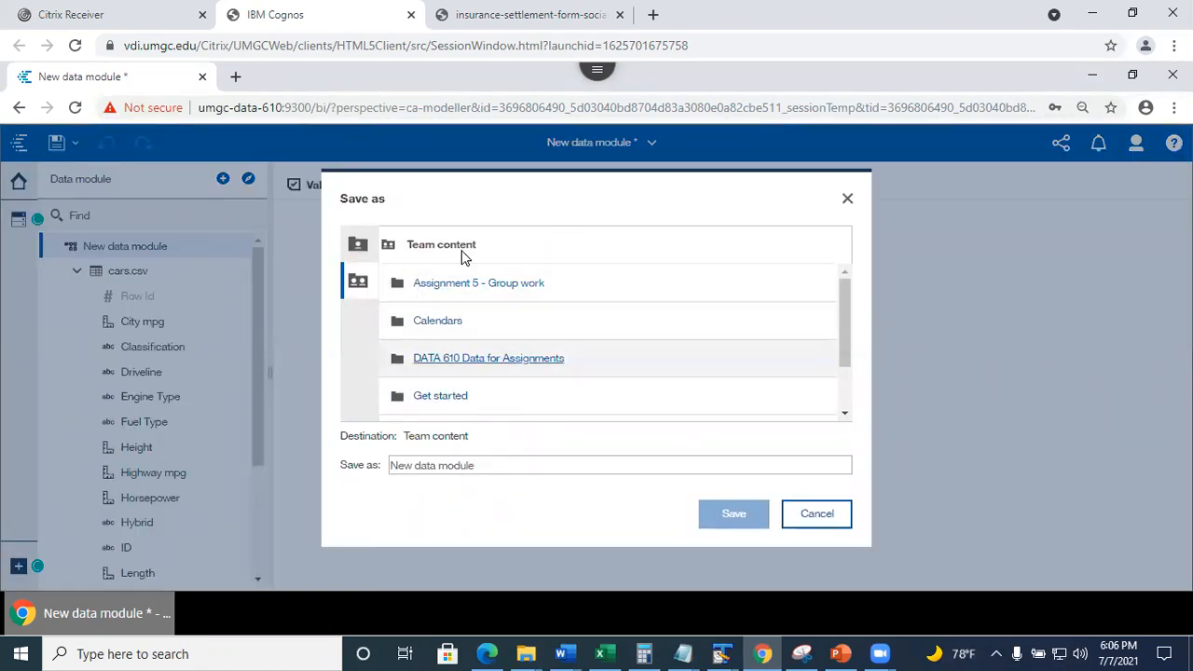
Save the module as CarsDataModule in Team content > Assignment 5 - Group work > Summer 2021 > Session 9040 - Team 1.
{"action": "left_click", "coordinate": [359, 285]}
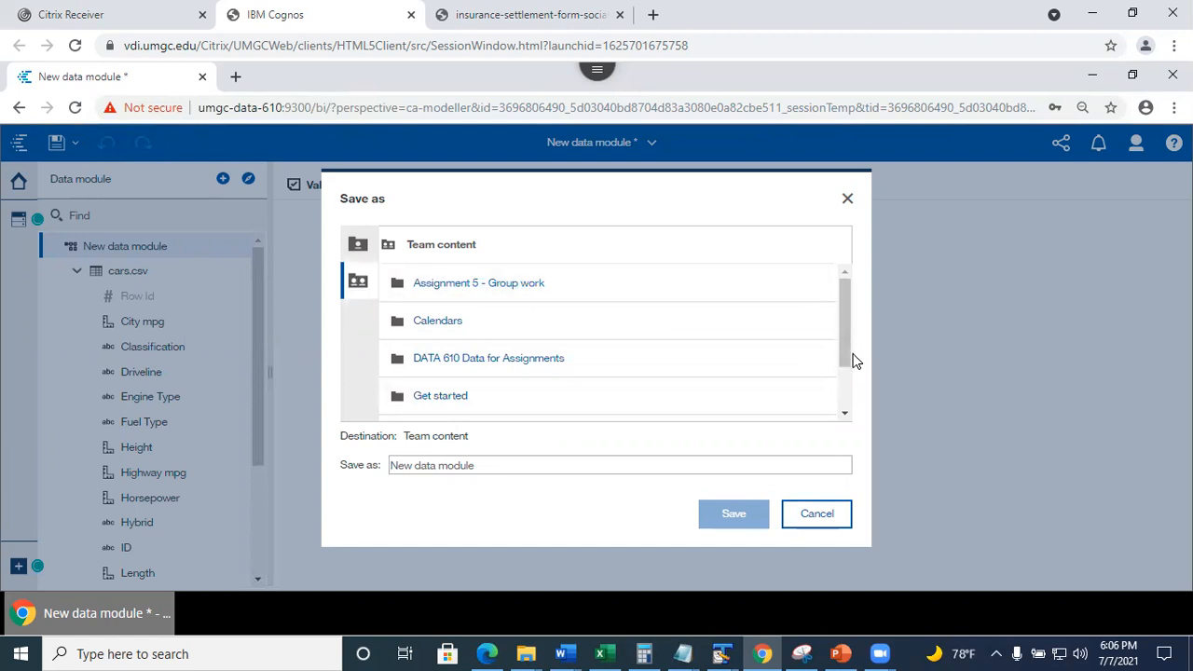
{"action": "left_click_drag", "start_coordinate": [846, 337], "coordinate": [848, 340]}
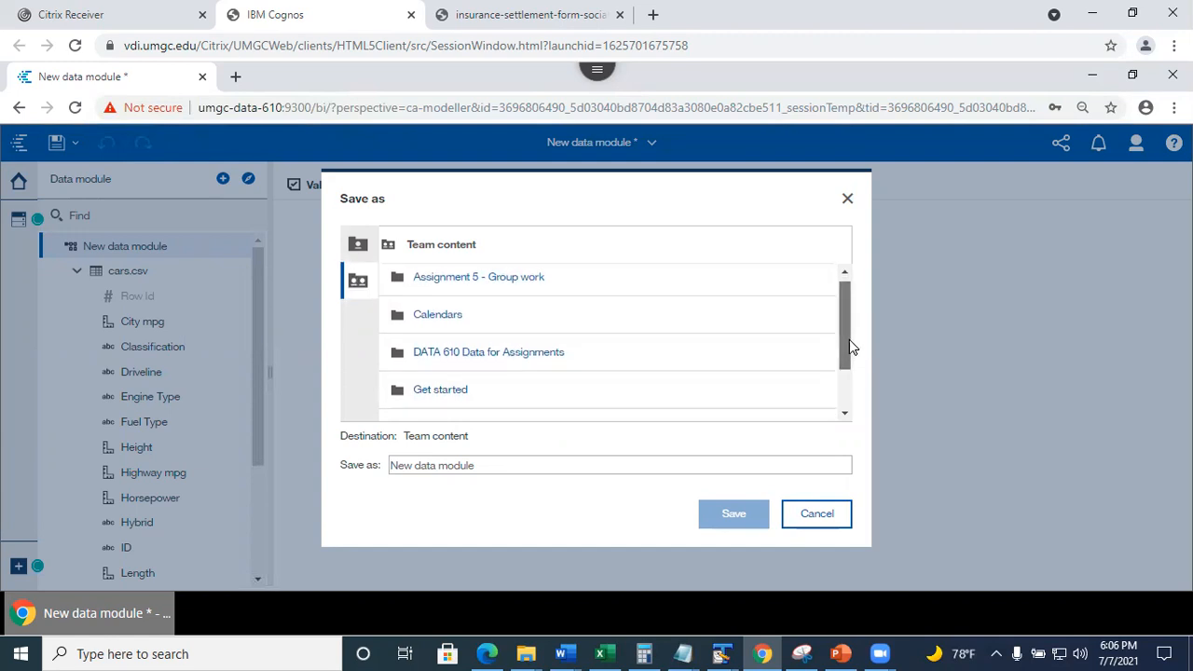
{"action": "left_click", "coordinate": [461, 281]}
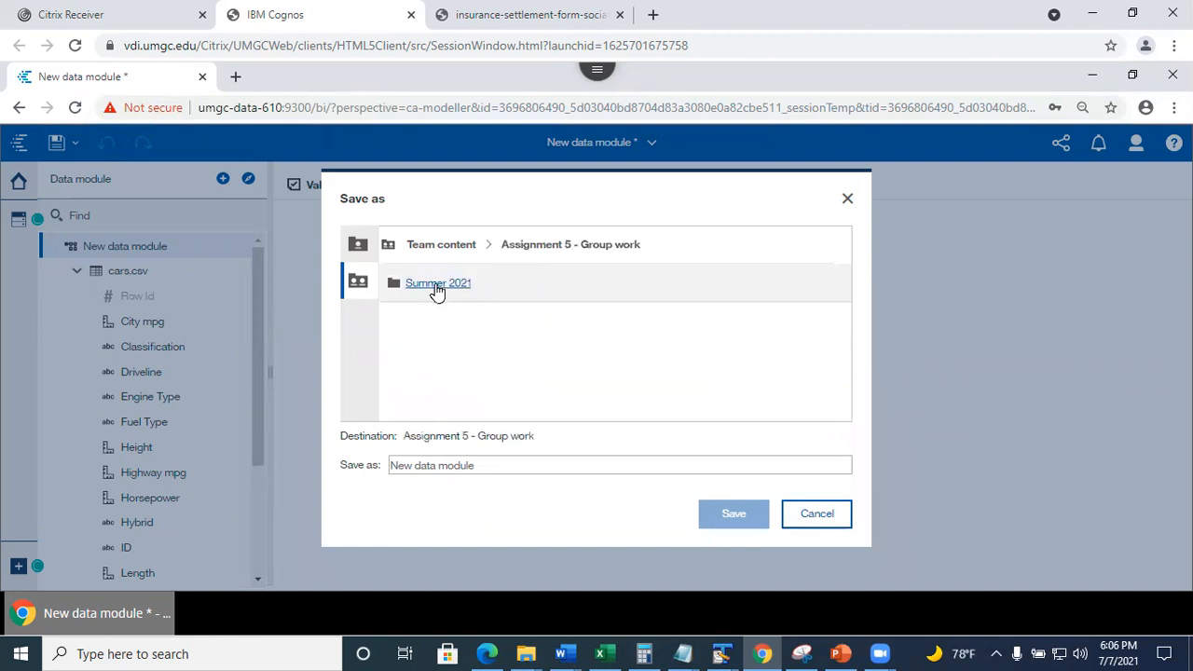
{"action": "left_click", "coordinate": [438, 287]}
{"action": "left_click", "coordinate": [457, 284]}
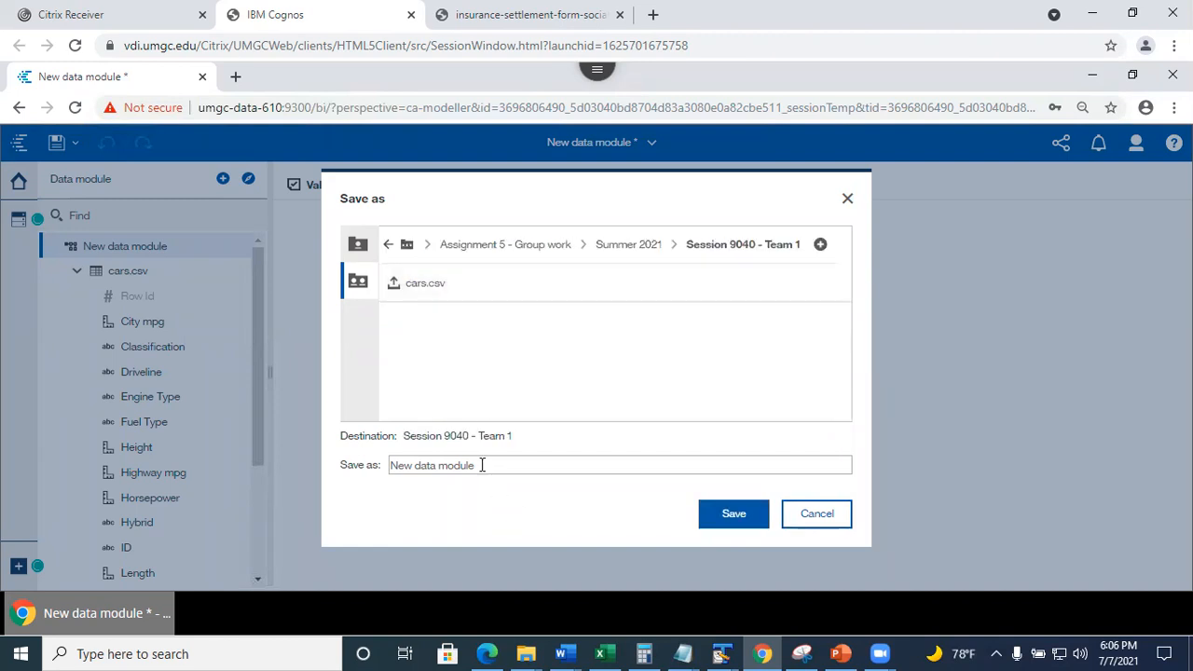
{"action": "left_click_drag", "start_coordinate": [480, 465], "coordinate": [366, 469]}
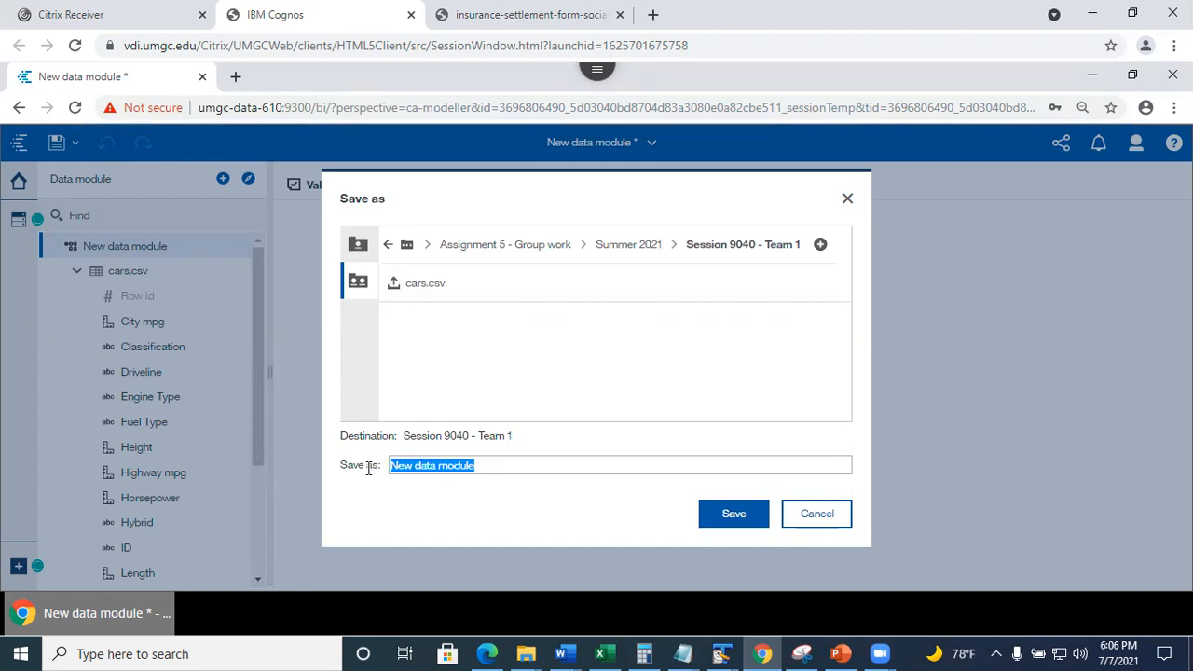
{"action": "type", "text": "Card"}
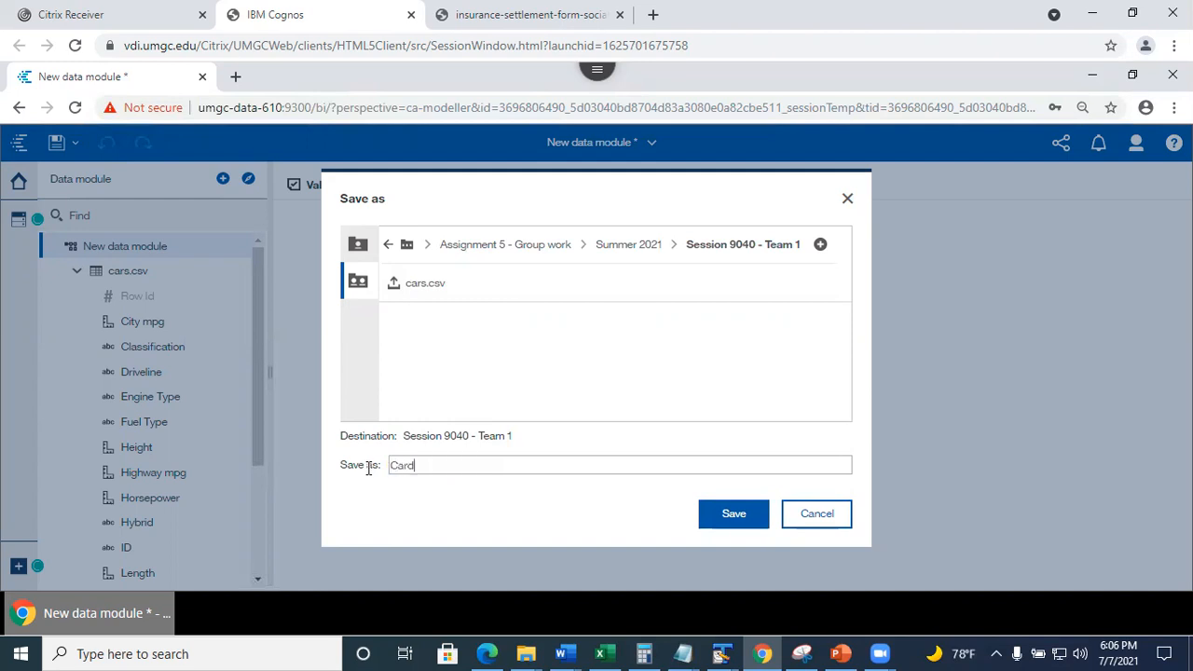
{"action": "type", "text": "DataModule"}
{"action": "left_click", "coordinate": [735, 515]}
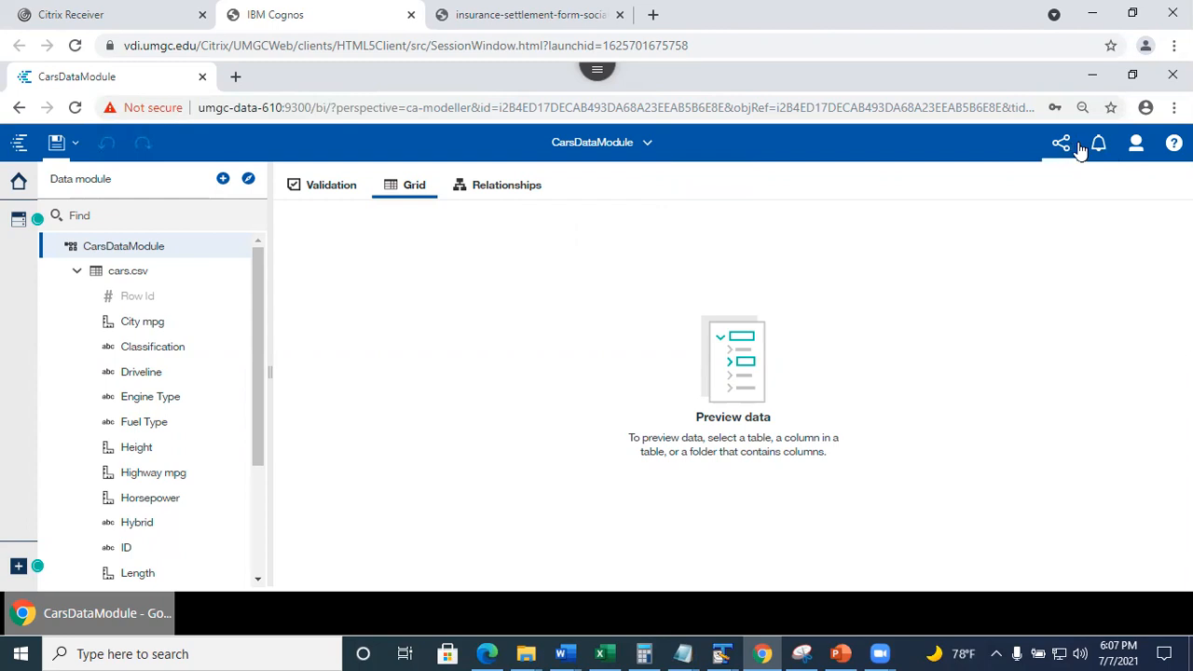
Open My preferences > Personal > Advanced and view the account's Groups and roles details.
{"action": "left_click", "coordinate": [1136, 145]}
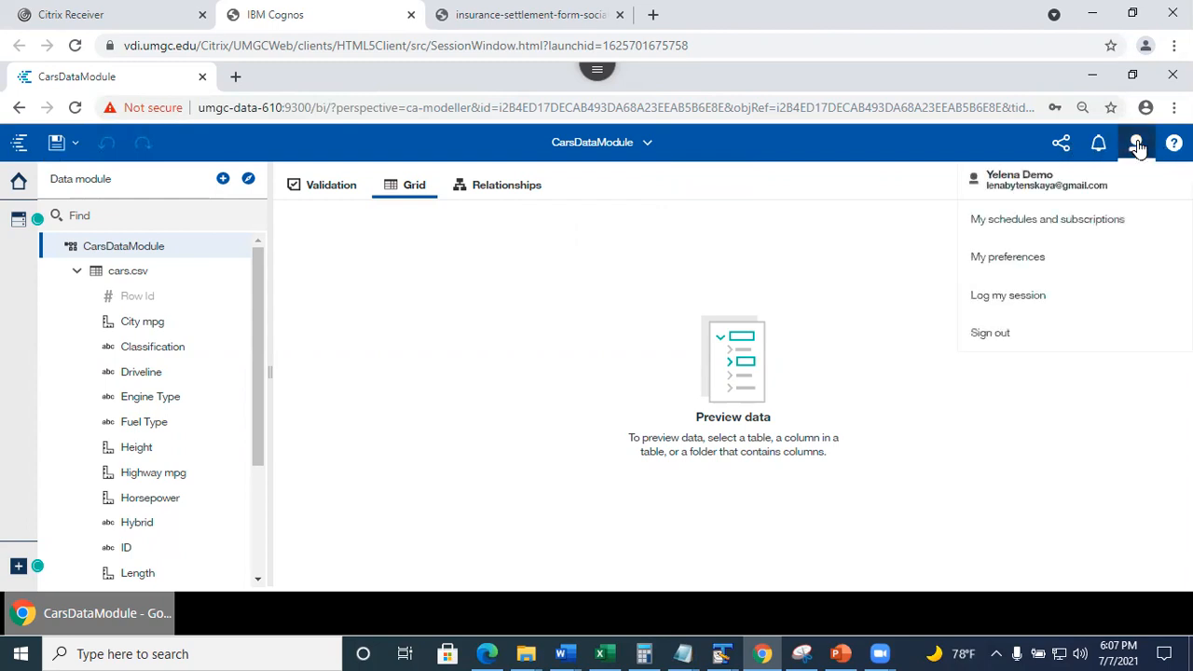
{"action": "left_click", "coordinate": [1007, 261]}
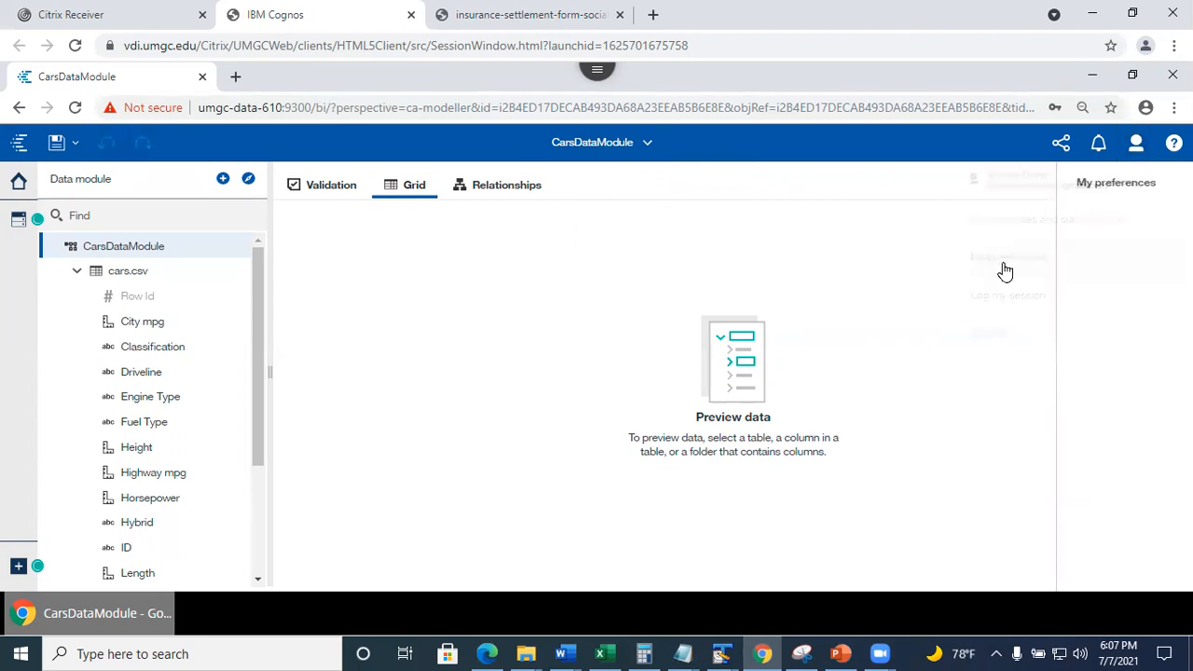
{"action": "left_click", "coordinate": [963, 220]}
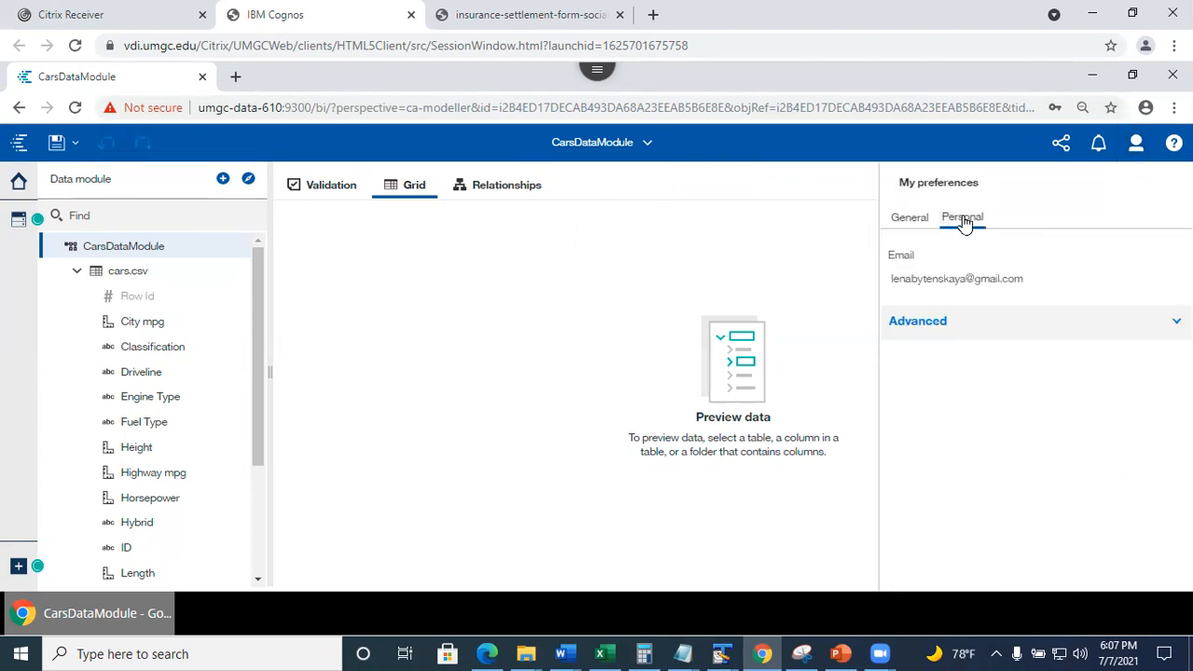
{"action": "left_click", "coordinate": [906, 322]}
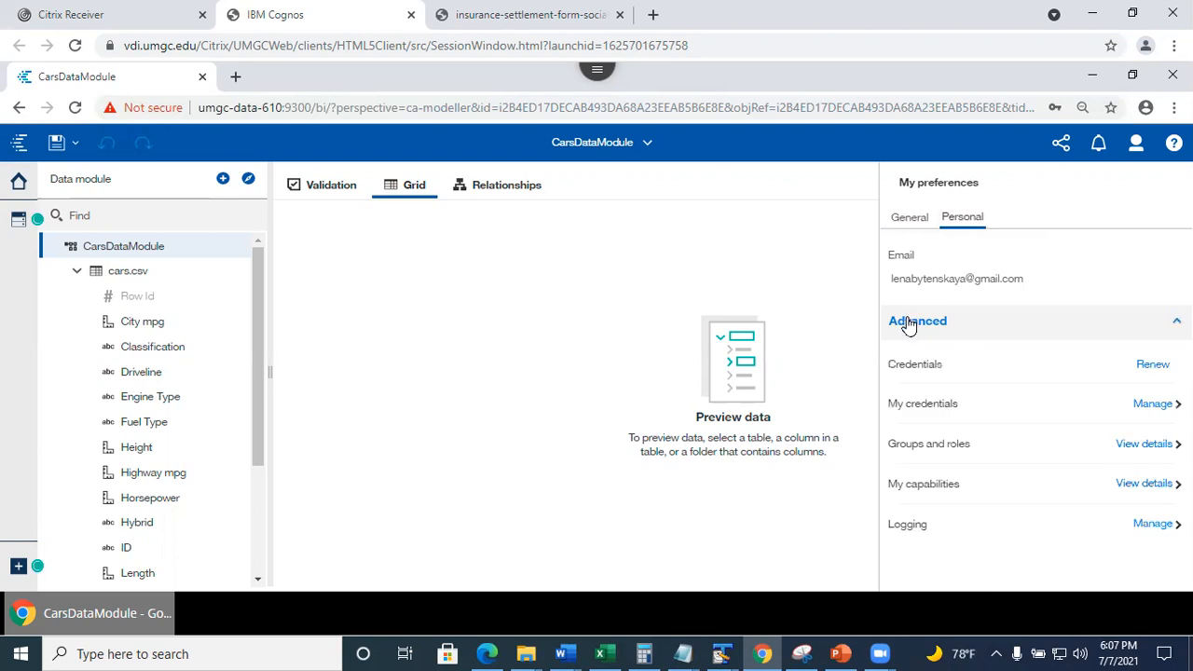
{"action": "left_click", "coordinate": [1146, 445]}
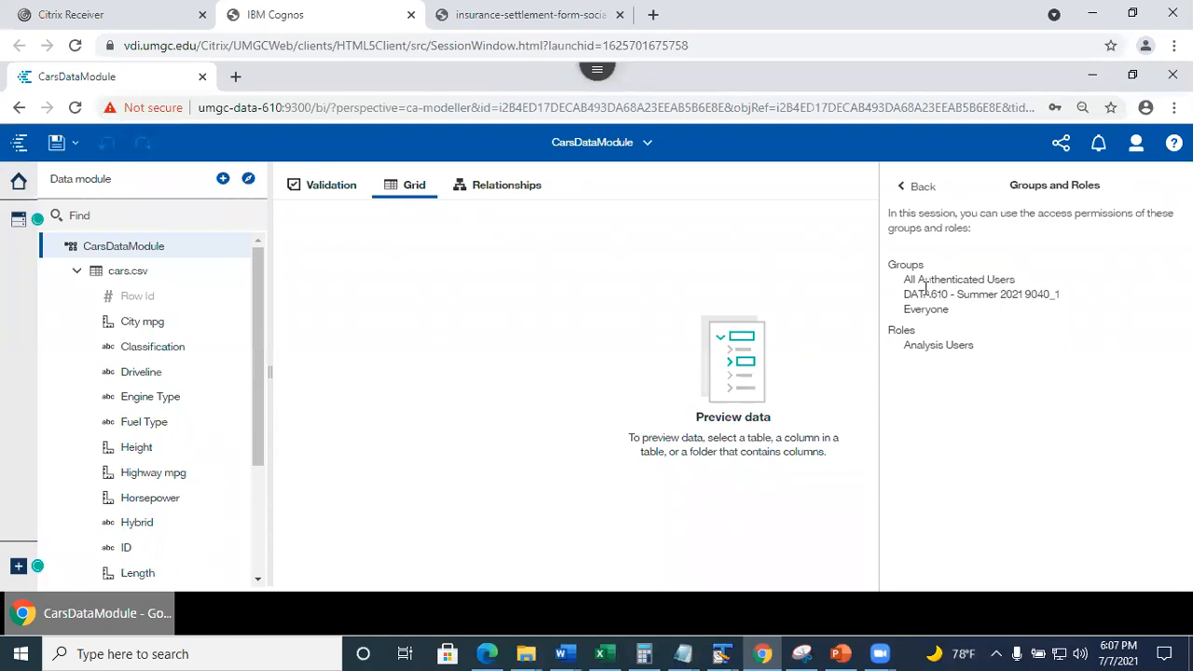
Highlight the groups All Authenticated Users, DATA610 - Summer 2021 9040_1 and Everyone in turn.
{"action": "left_click_drag", "start_coordinate": [902, 280], "coordinate": [1012, 279]}
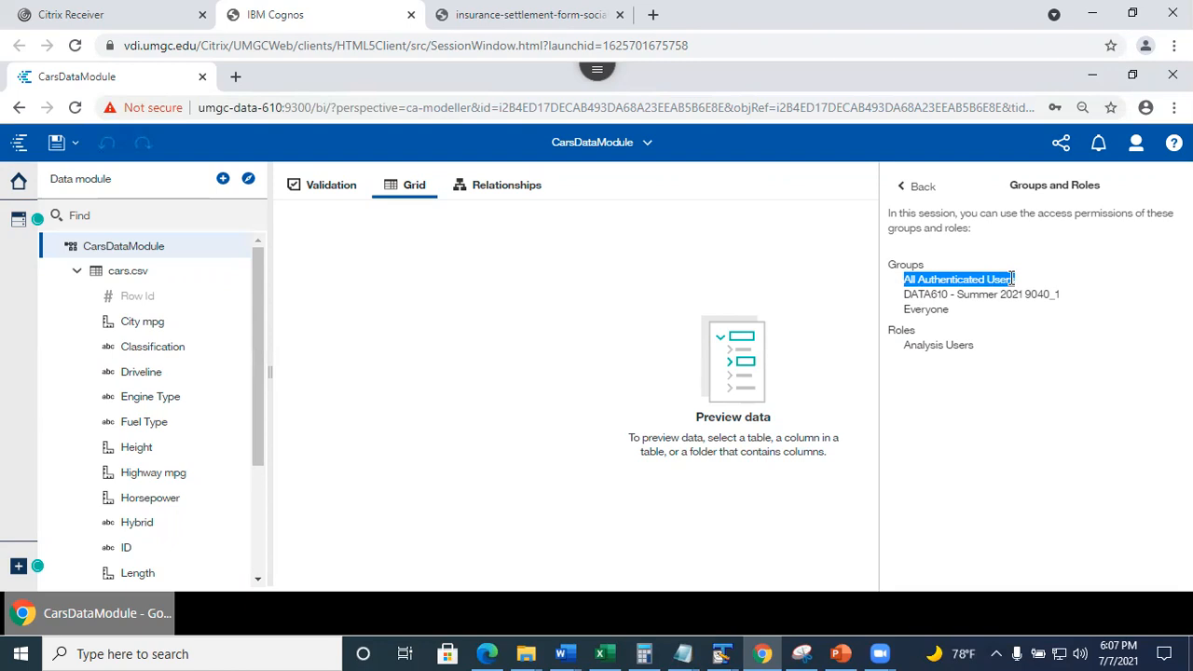
{"action": "left_click", "coordinate": [919, 289]}
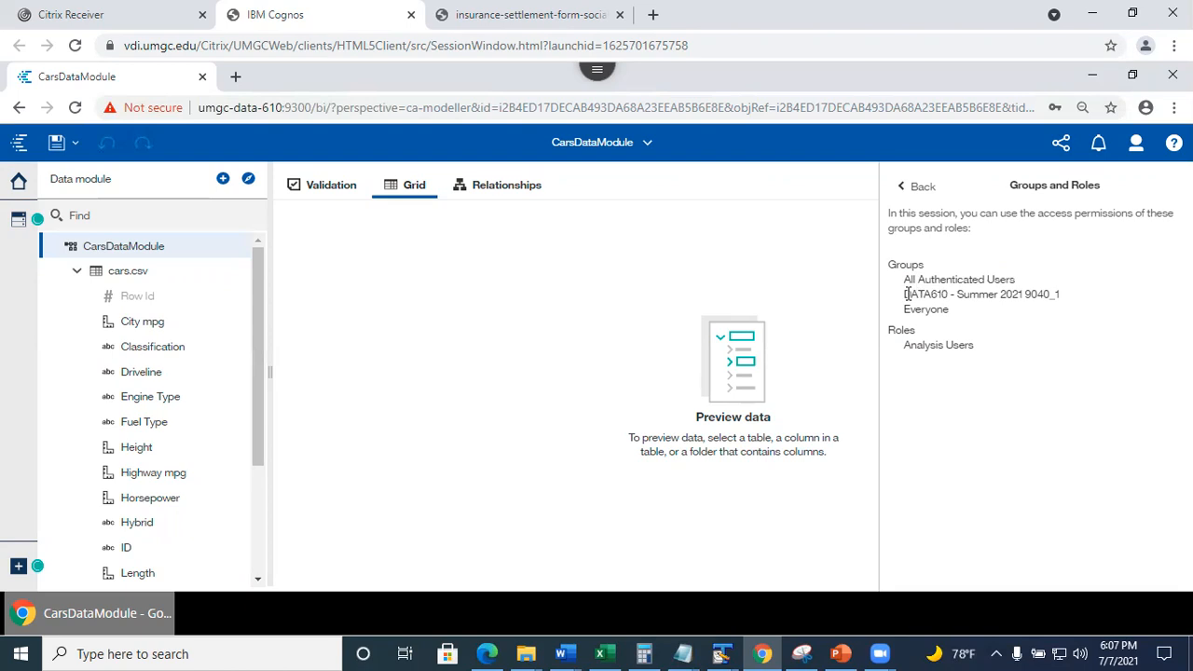
{"action": "left_click_drag", "start_coordinate": [905, 294], "coordinate": [1087, 298]}
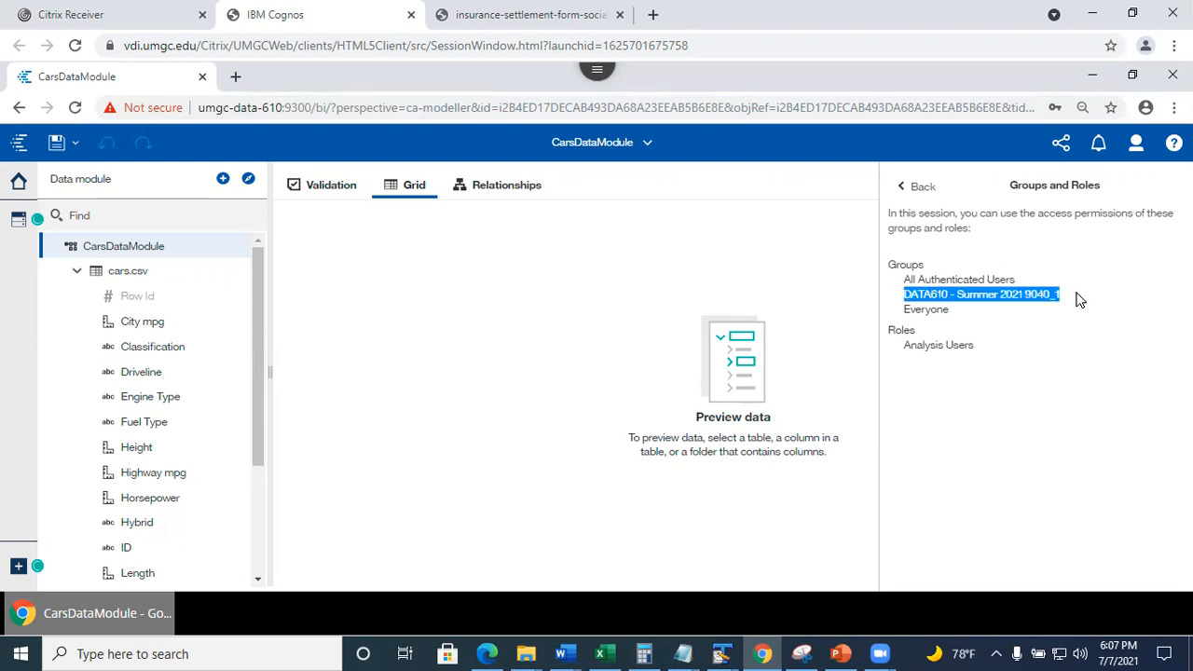
{"action": "left_click", "coordinate": [966, 310]}
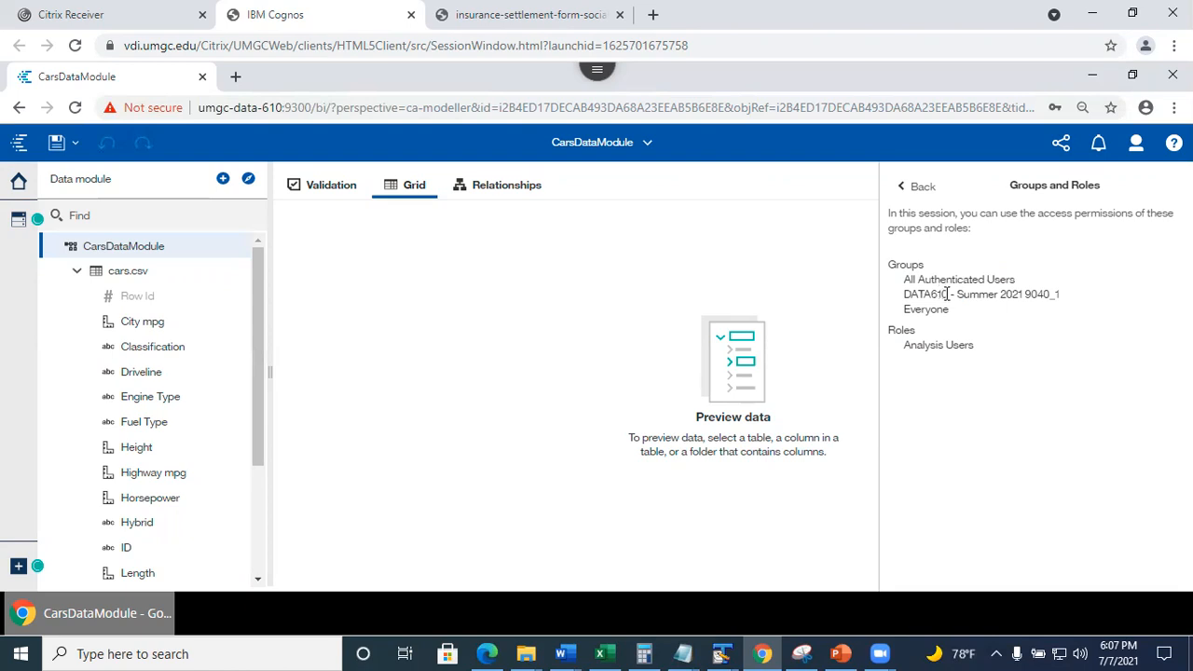
{"action": "left_click_drag", "start_coordinate": [963, 294], "coordinate": [1070, 292]}
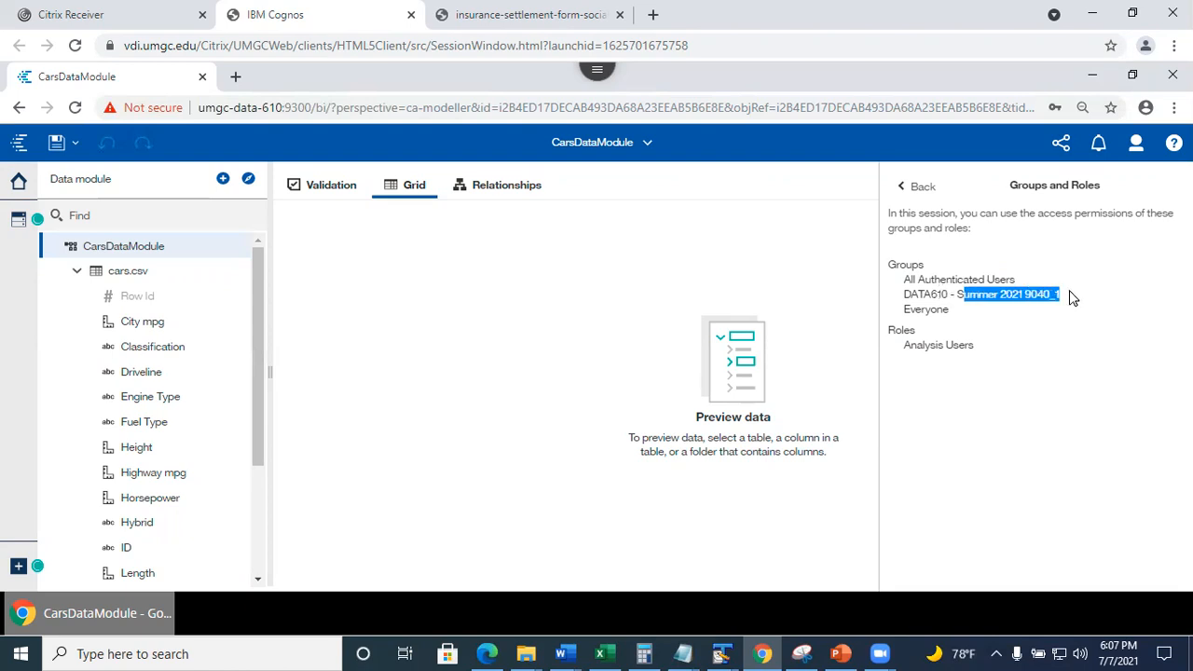
{"action": "left_click", "coordinate": [935, 309]}
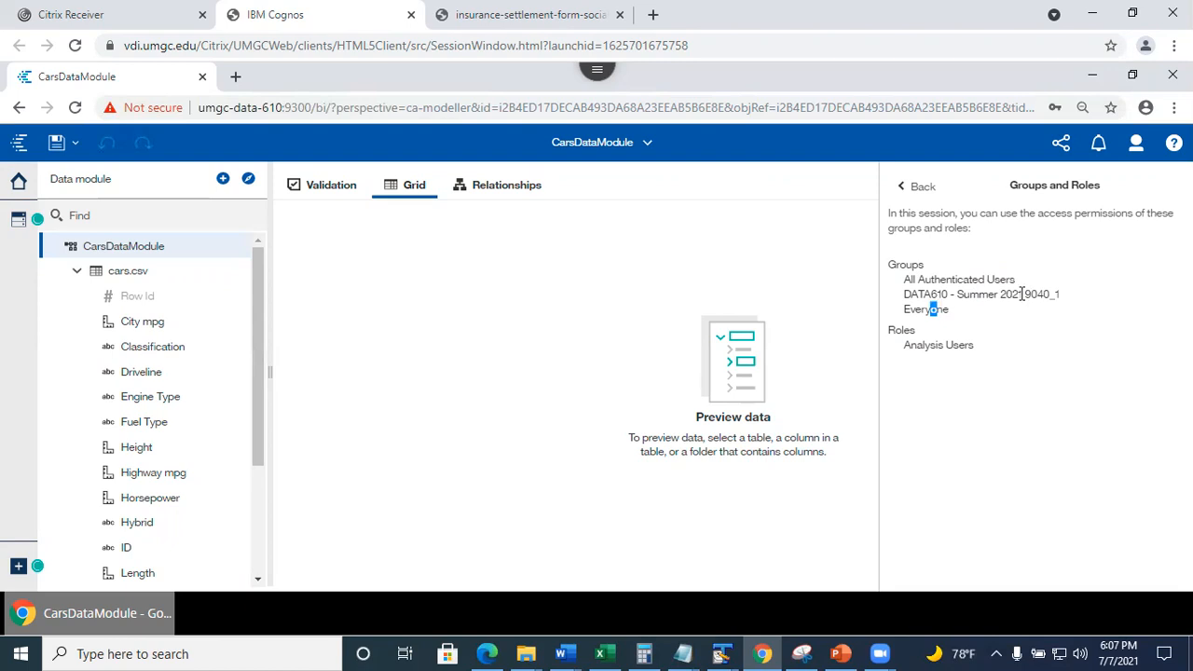
{"action": "left_click_drag", "start_coordinate": [1024, 294], "coordinate": [1072, 297]}
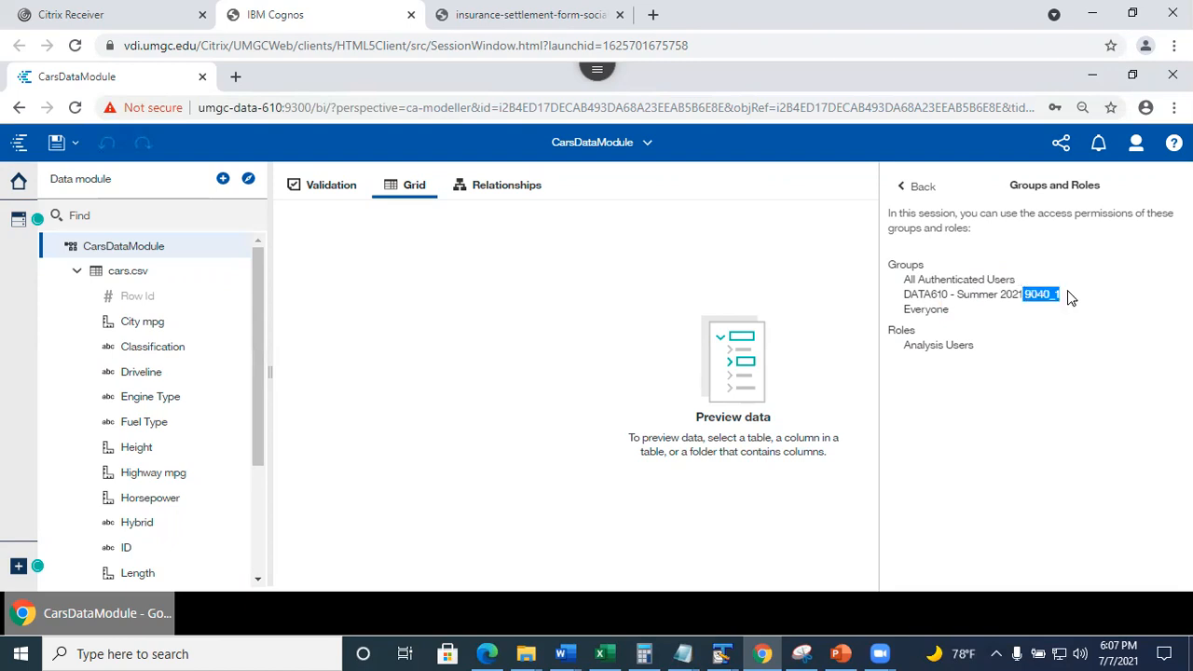
{"action": "left_click", "coordinate": [965, 294]}
{"action": "left_click", "coordinate": [909, 317]}
{"action": "left_click_drag", "start_coordinate": [908, 314], "coordinate": [964, 317]}
{"action": "left_click", "coordinate": [944, 322]}
Point out the Analysis Users role and the DATA610 - Summer 2021 9040_1 group, then close the panel.
{"action": "left_click_drag", "start_coordinate": [906, 345], "coordinate": [984, 349]}
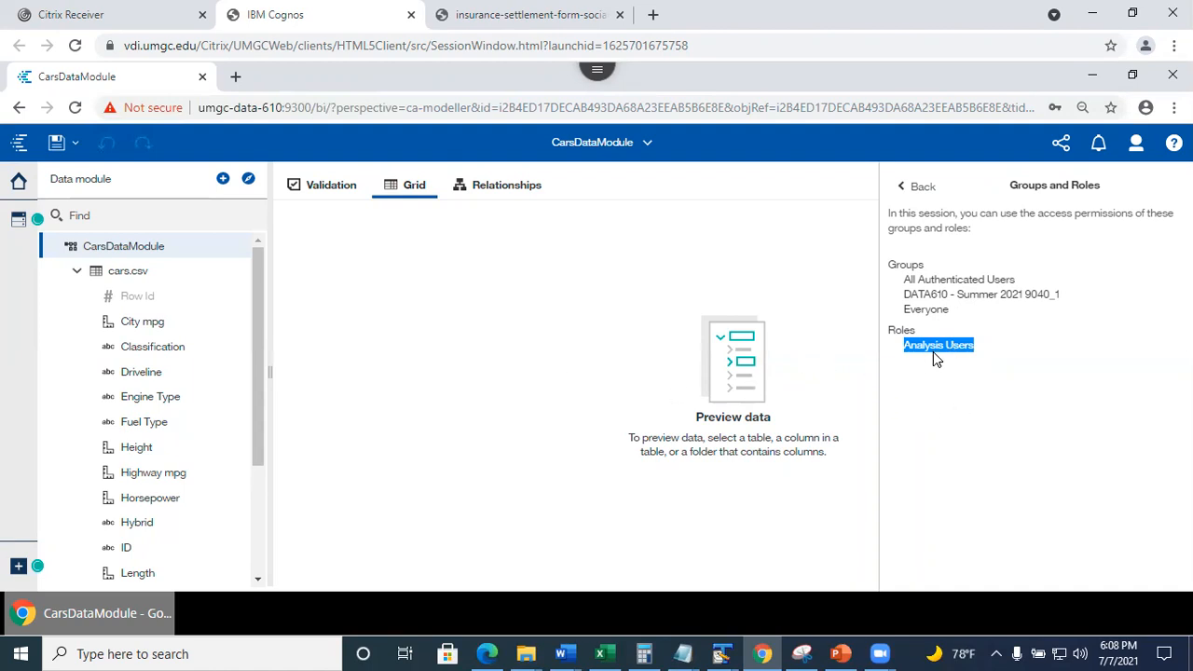
{"action": "left_click_drag", "start_coordinate": [886, 268], "coordinate": [884, 279]}
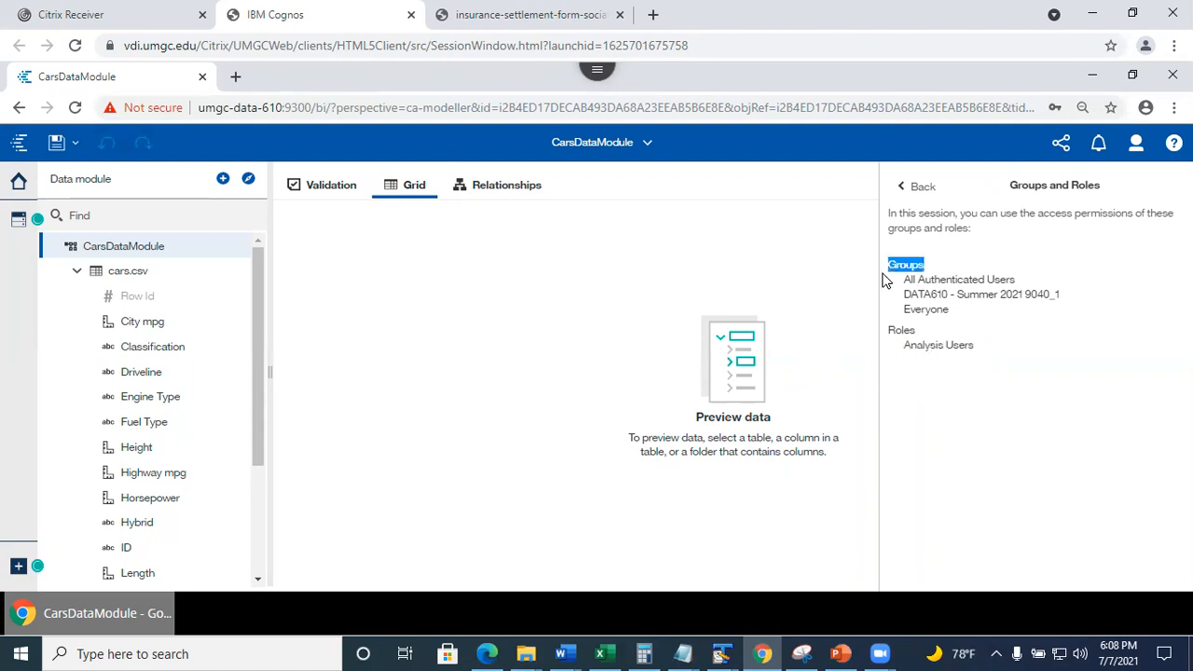
{"action": "left_click", "coordinate": [904, 304]}
{"action": "left_click_drag", "start_coordinate": [904, 295], "coordinate": [1063, 297]}
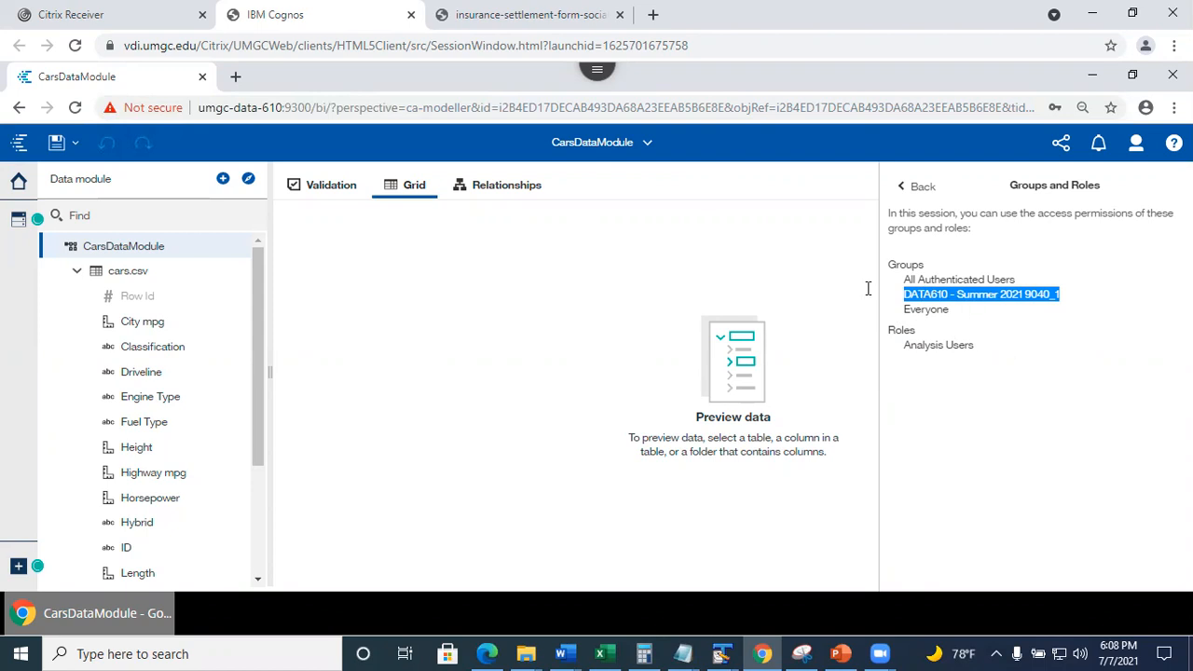
{"action": "left_click", "coordinate": [826, 262]}
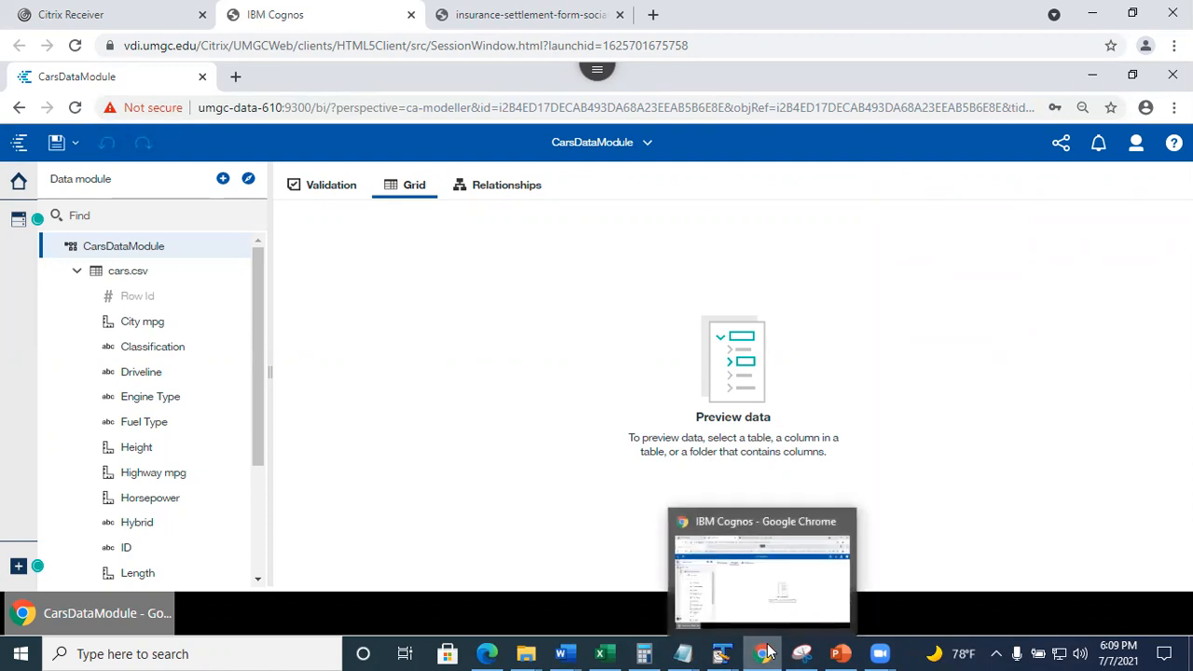
Review the Snipping Tool capture of the group's two members, then return to CarsDataModule in the browser.
{"action": "mouse_move", "coordinate": [803, 652]}
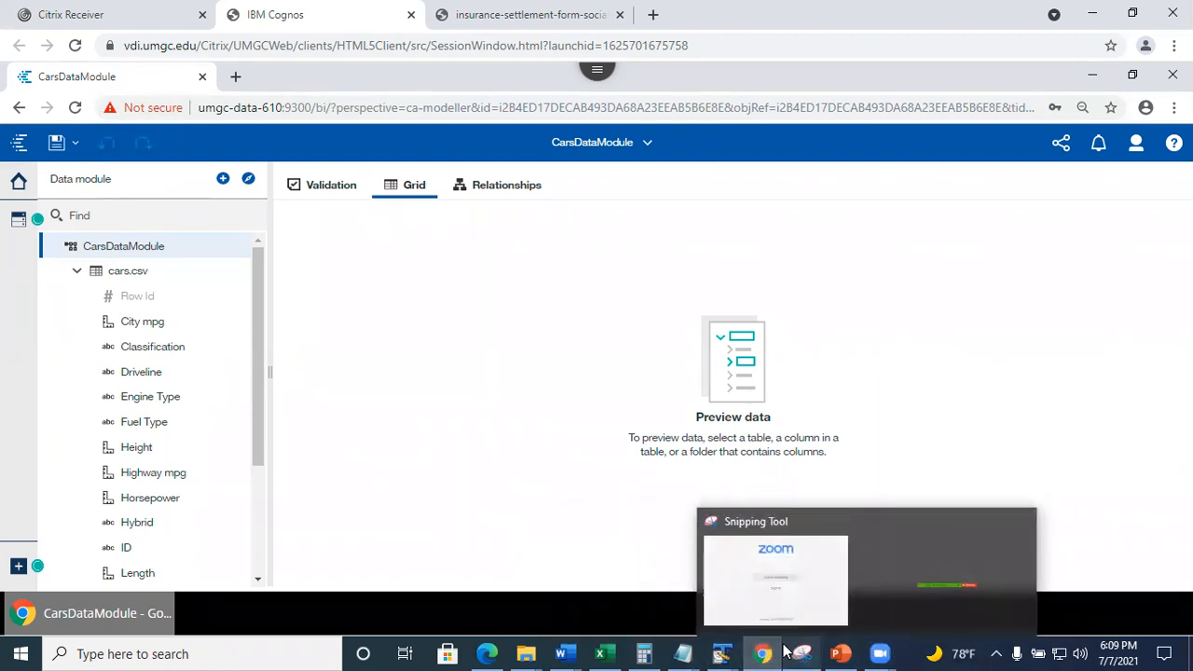
{"action": "left_click", "coordinate": [802, 652]}
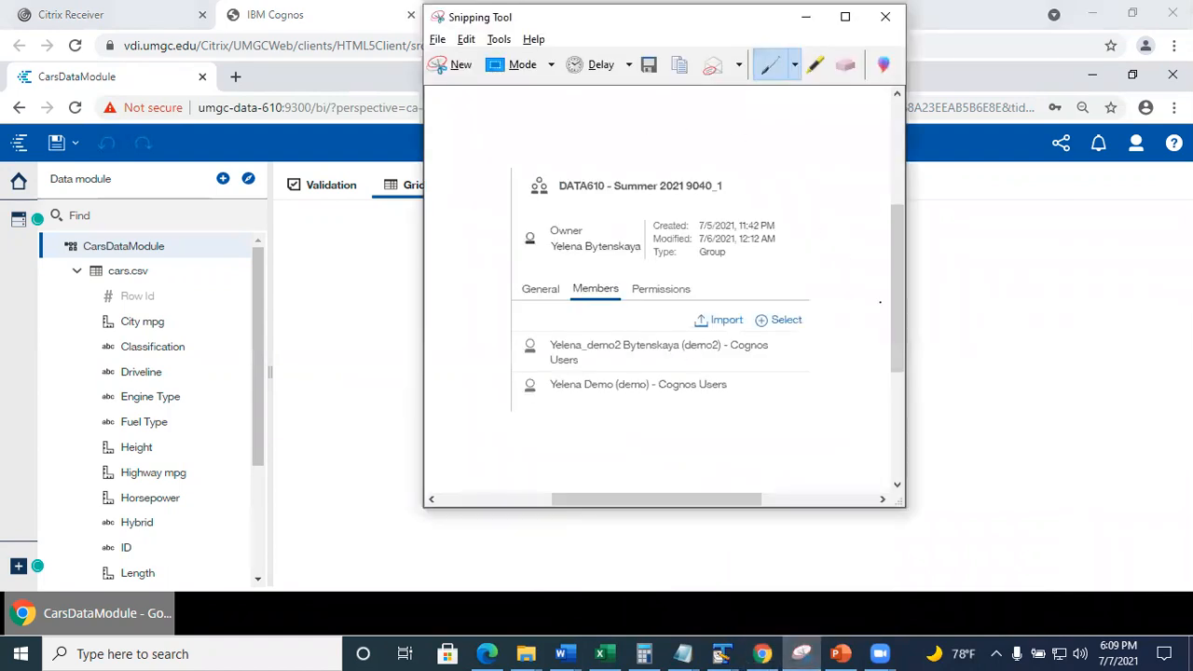
{"action": "left_click_drag", "start_coordinate": [900, 314], "coordinate": [903, 322]}
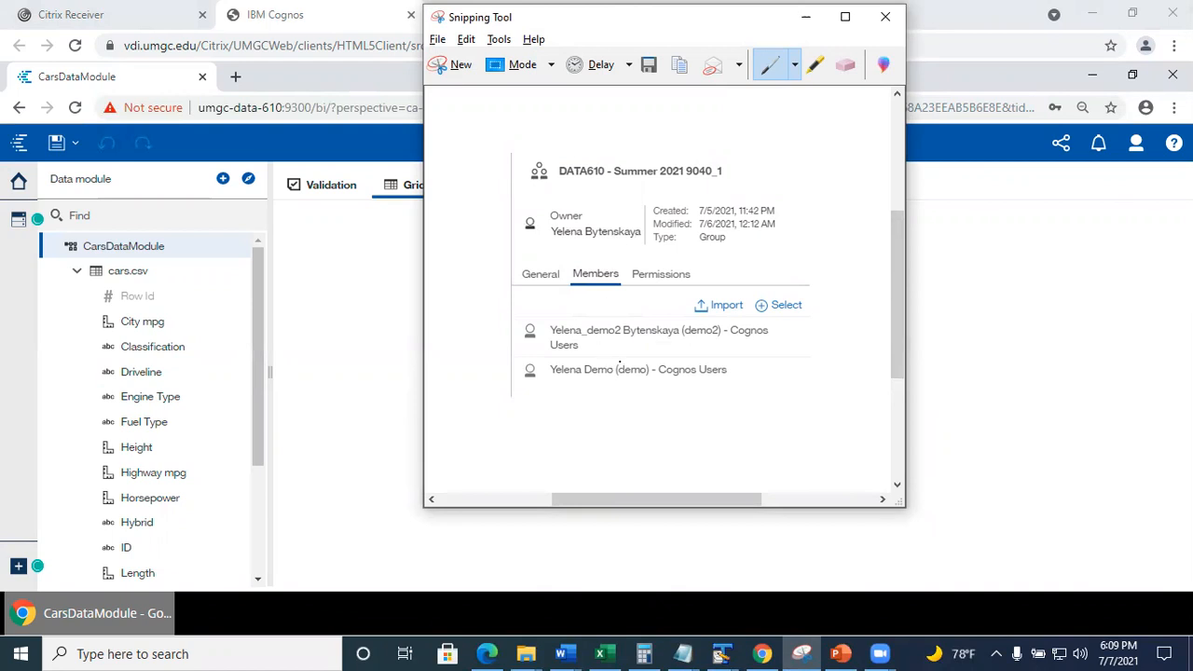
{"action": "left_click", "coordinate": [1016, 338]}
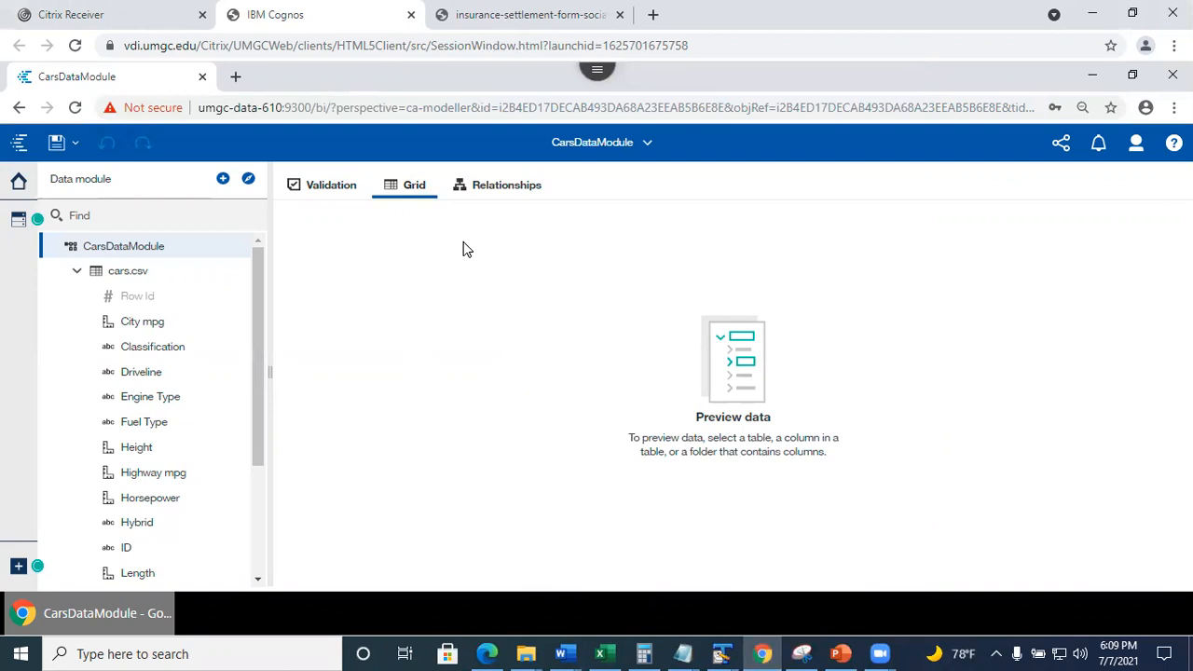
Sign out and sign back in with the second team member's user ID and password.
{"action": "left_click", "coordinate": [1137, 144]}
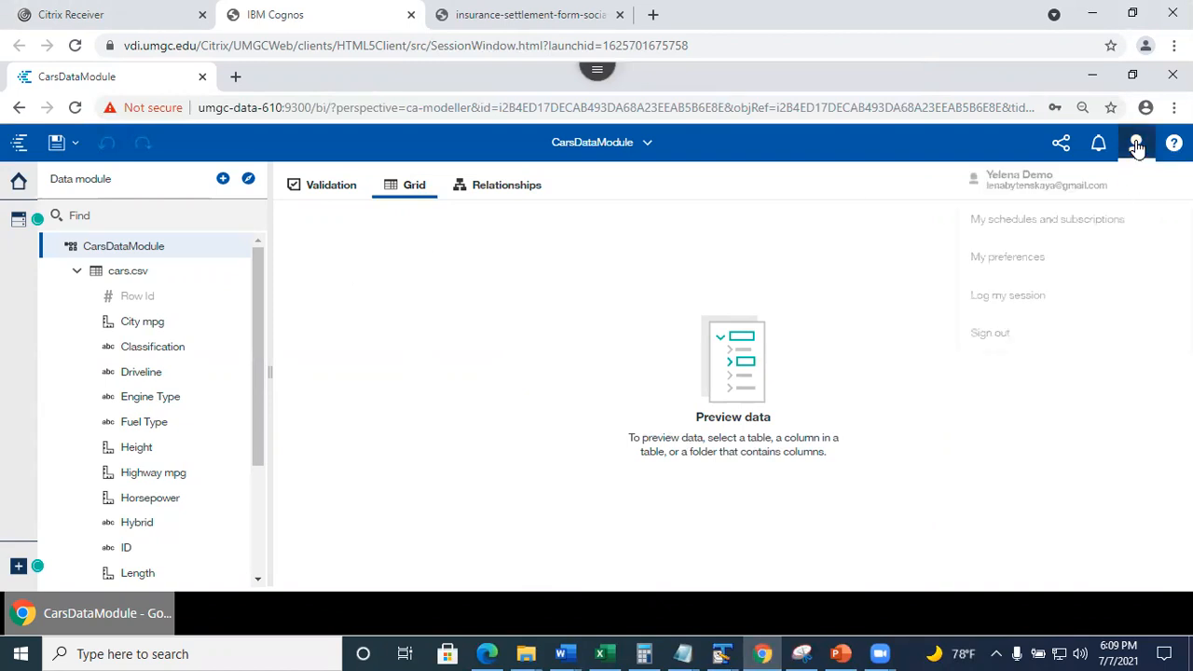
{"action": "left_click", "coordinate": [992, 334]}
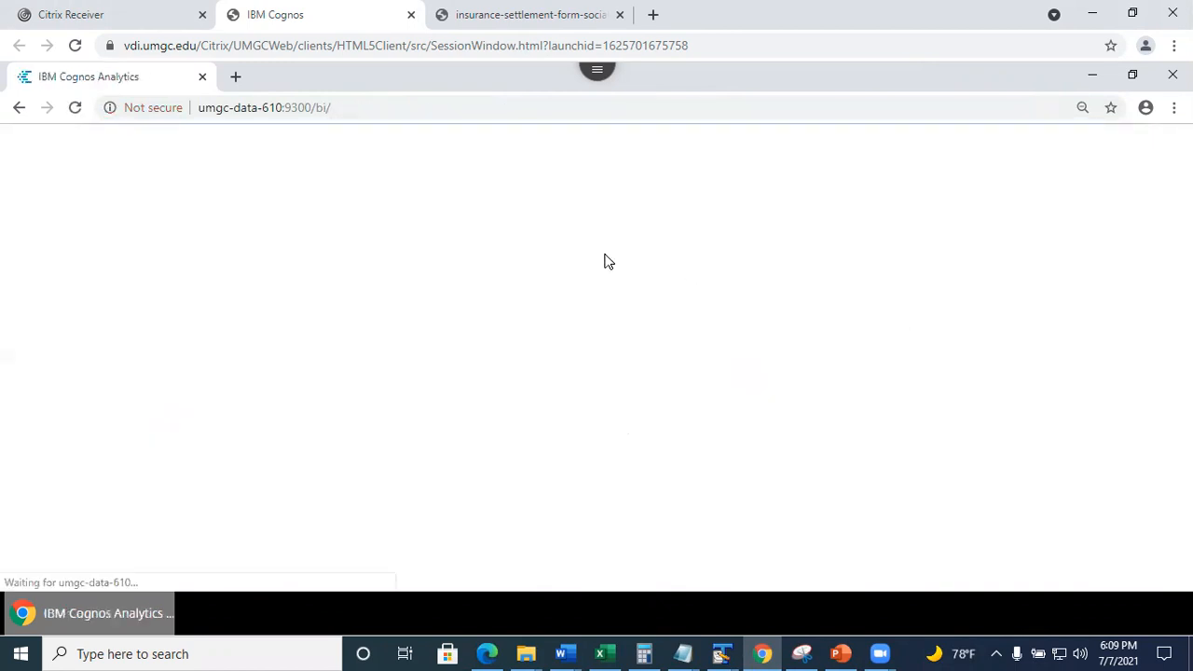
{"action": "type", "text": "demo2"}
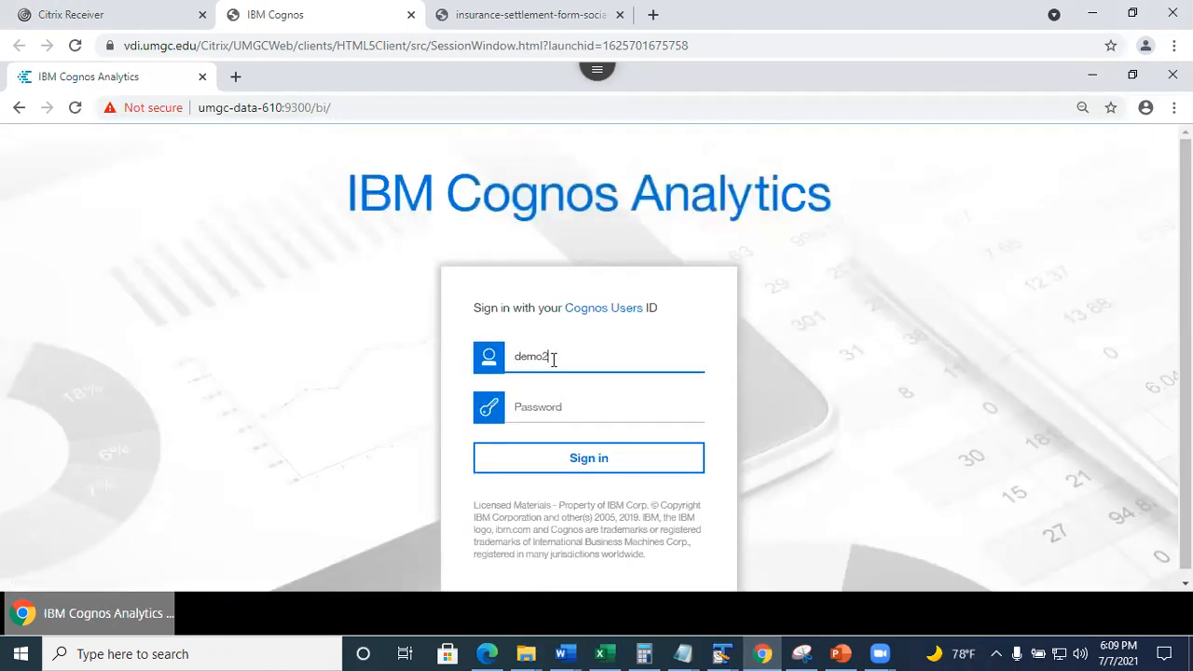
{"action": "left_click", "coordinate": [524, 405]}
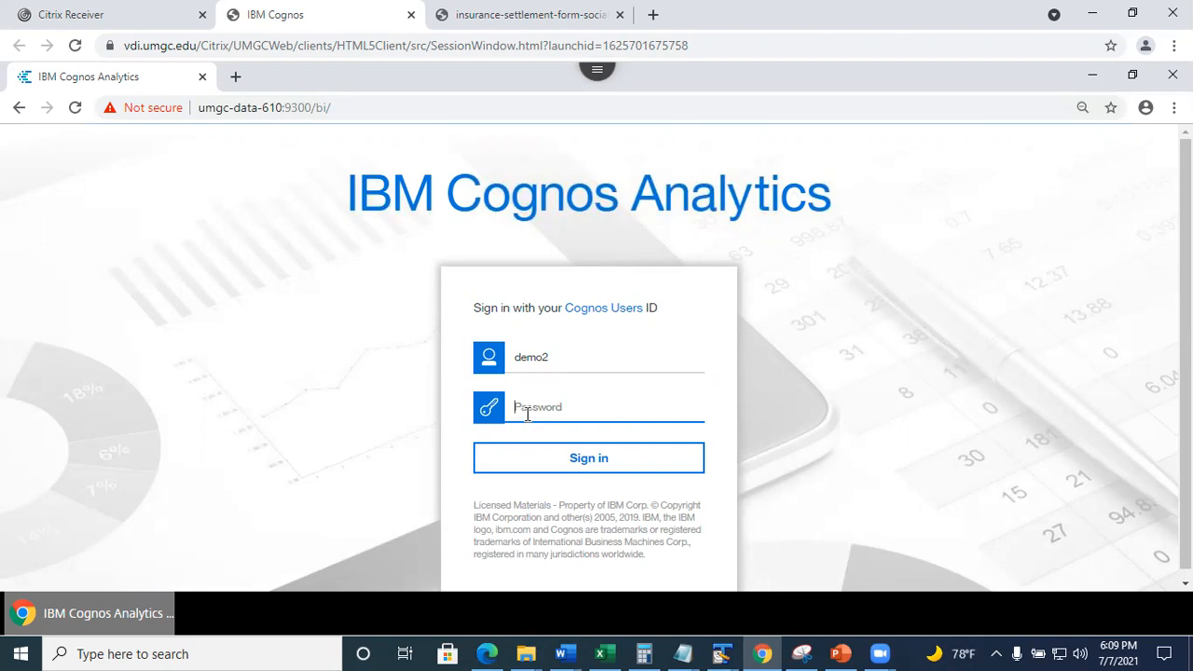
{"action": "type", "text": "•"}
{"action": "left_click", "coordinate": [525, 461]}
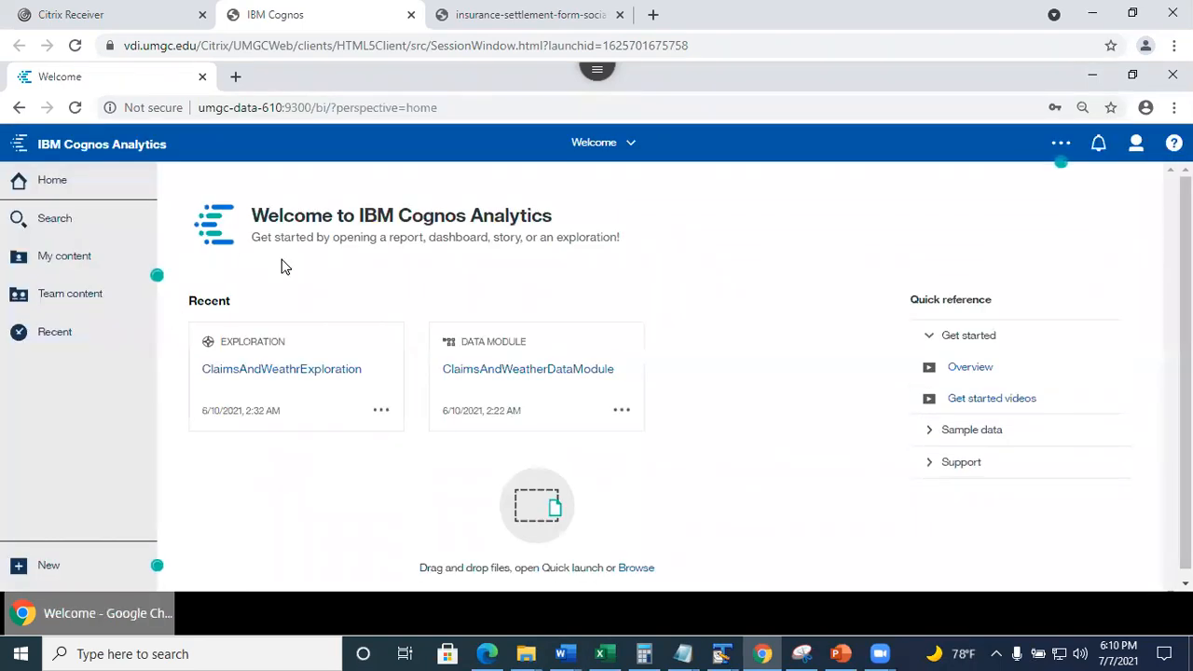
Browse Team content through Assignment 5 - Group work > Summer 2021 to Session 9040 - Team 1.
{"action": "left_click", "coordinate": [69, 298]}
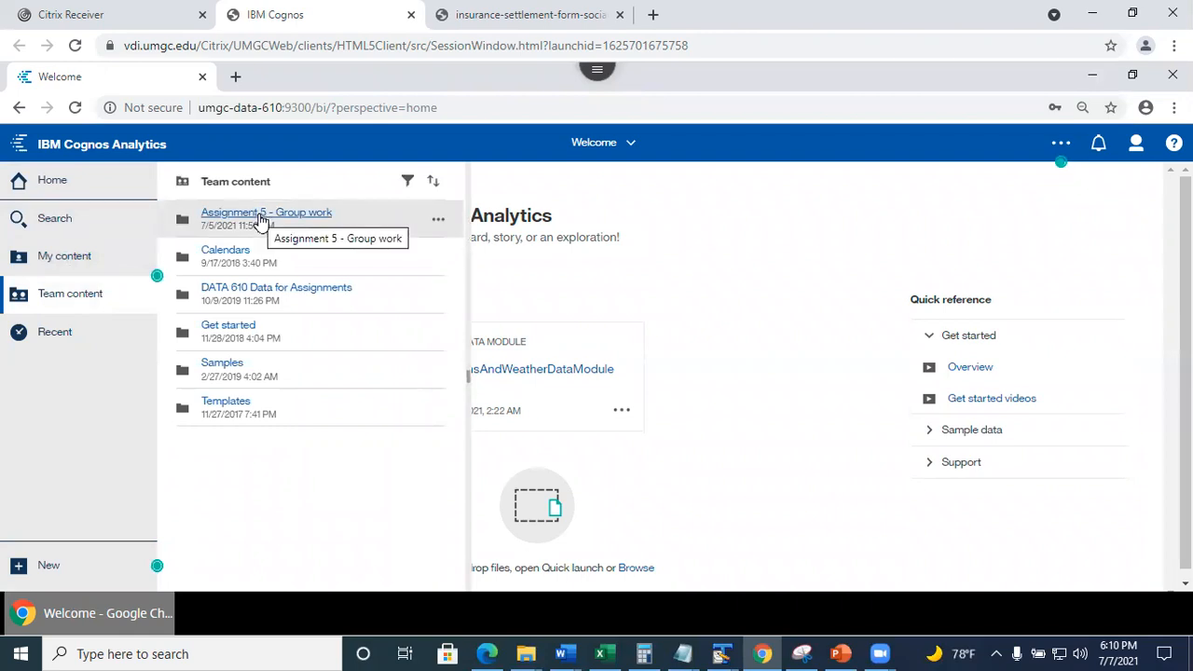
{"action": "left_click", "coordinate": [262, 217]}
{"action": "left_click", "coordinate": [229, 226]}
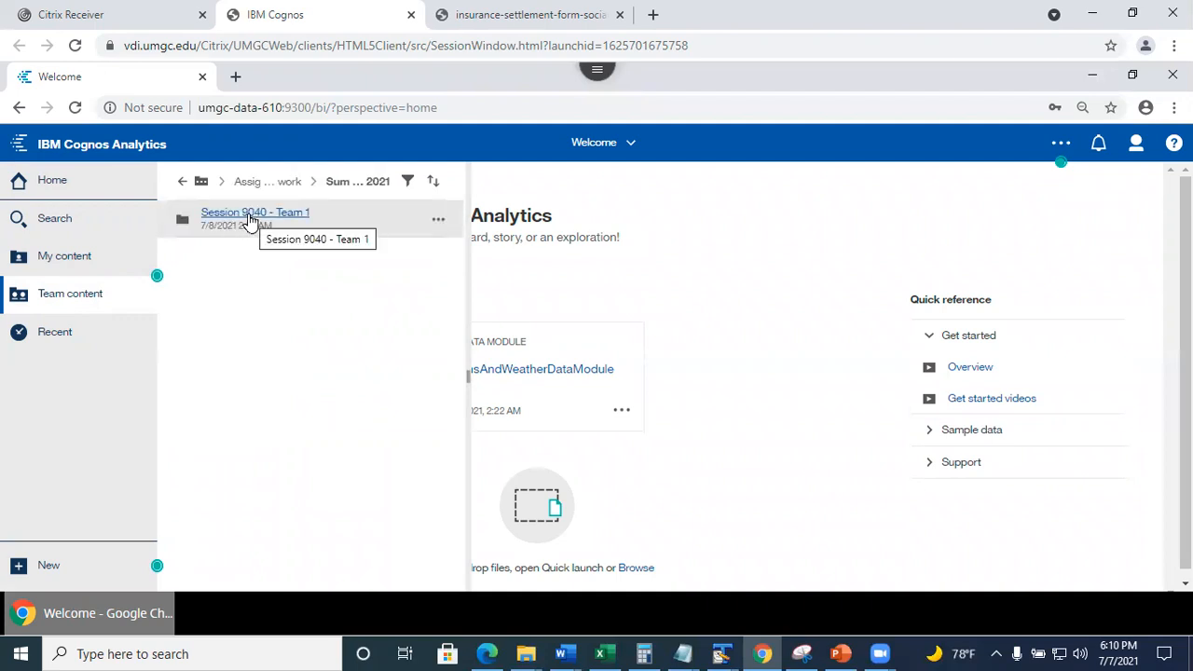
{"action": "left_click", "coordinate": [251, 222]}
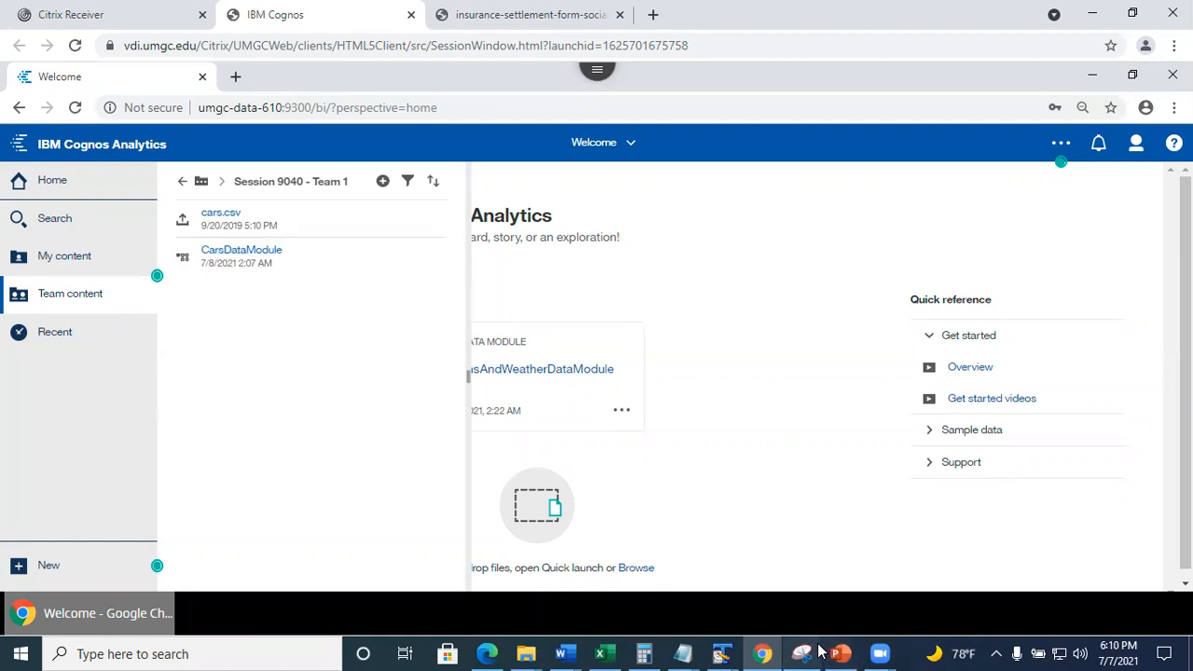
Restore the group membership capture in Snipping Tool, then return to the Cognos Welcome page.
{"action": "mouse_move", "coordinate": [803, 650]}
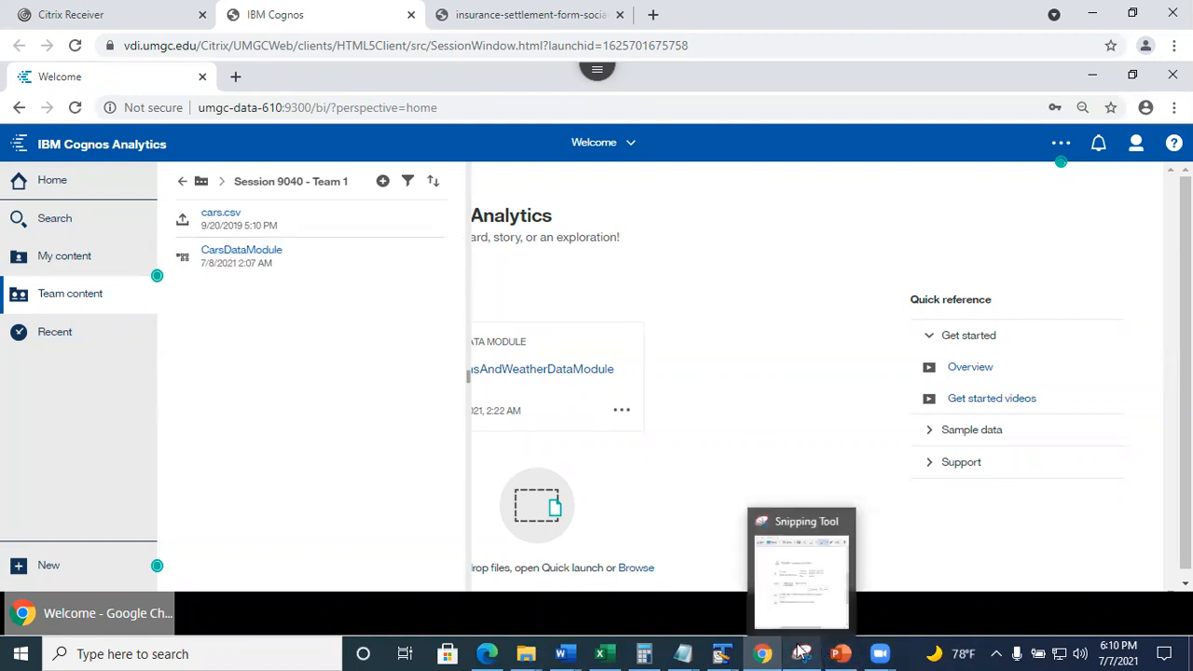
{"action": "left_click", "coordinate": [804, 562]}
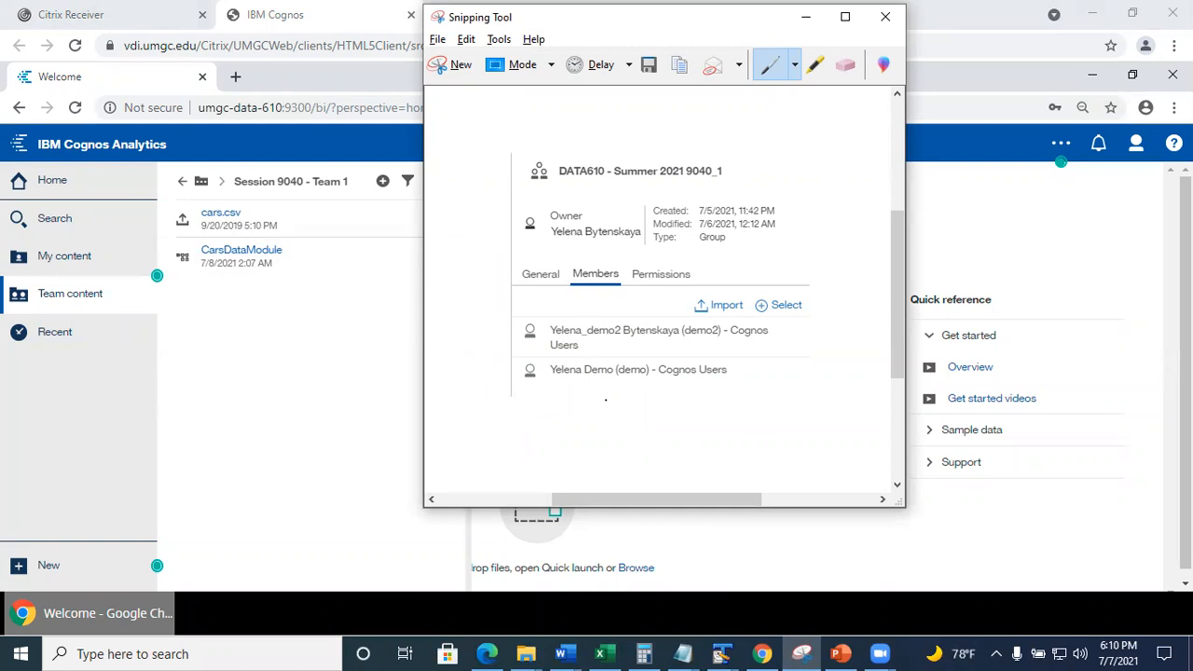
{"action": "left_click", "coordinate": [735, 554]}
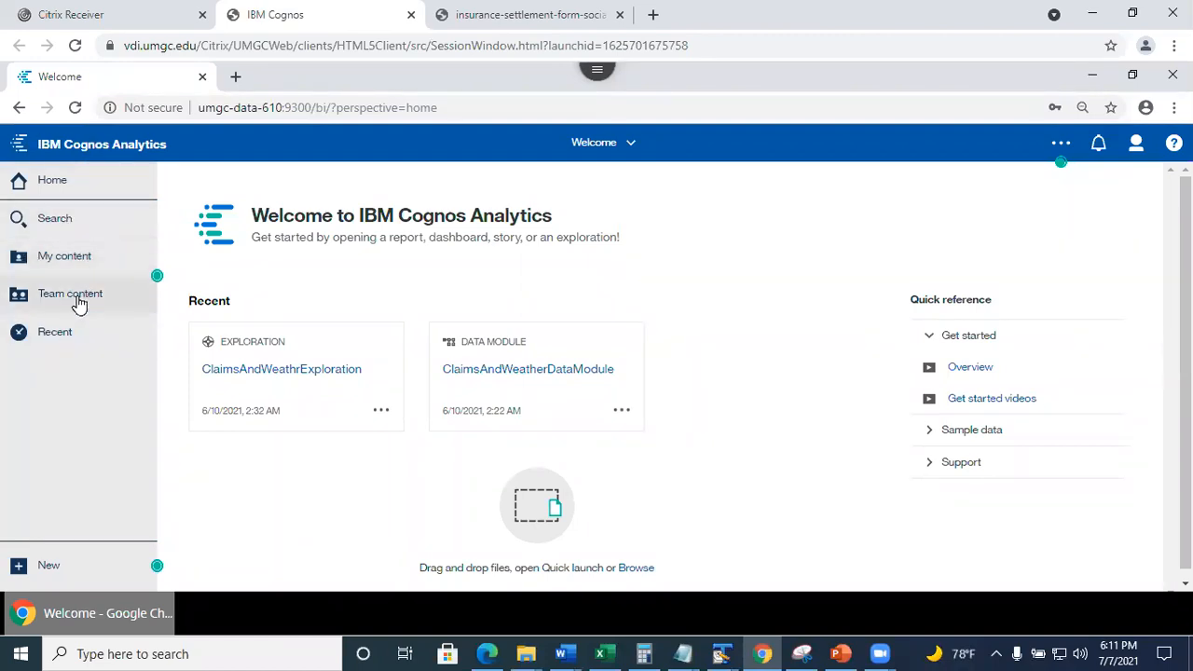
Check this account's personal content list.
{"action": "left_click", "coordinate": [74, 261]}
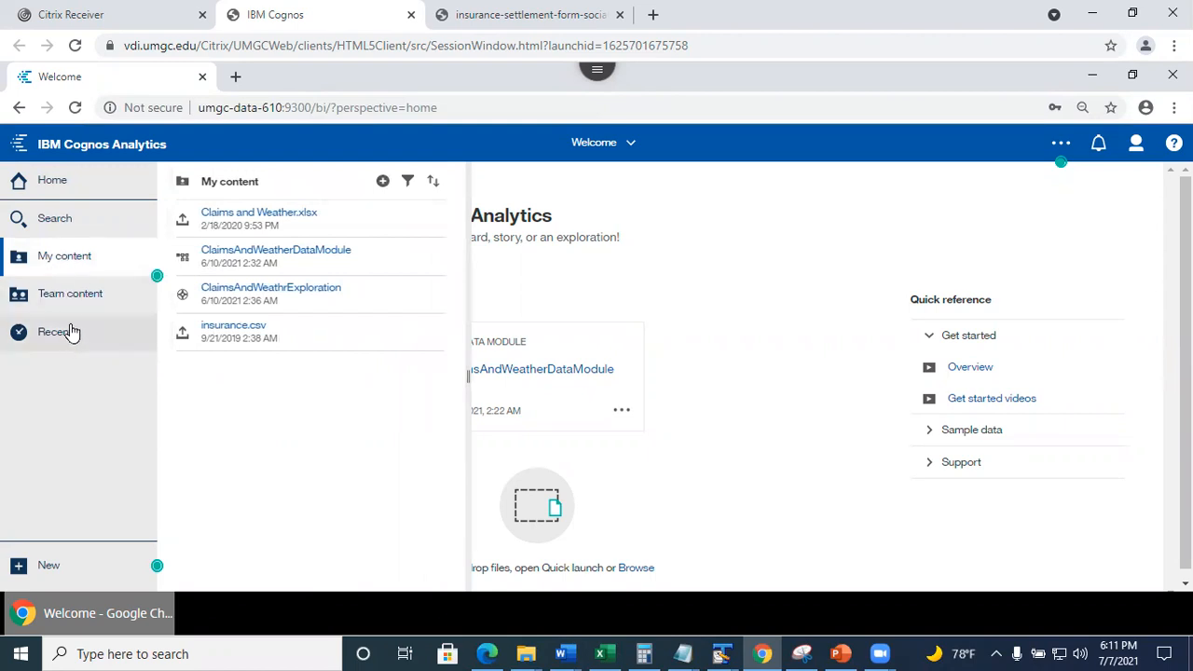
{"action": "left_click", "coordinate": [72, 258]}
{"action": "left_click", "coordinate": [82, 266]}
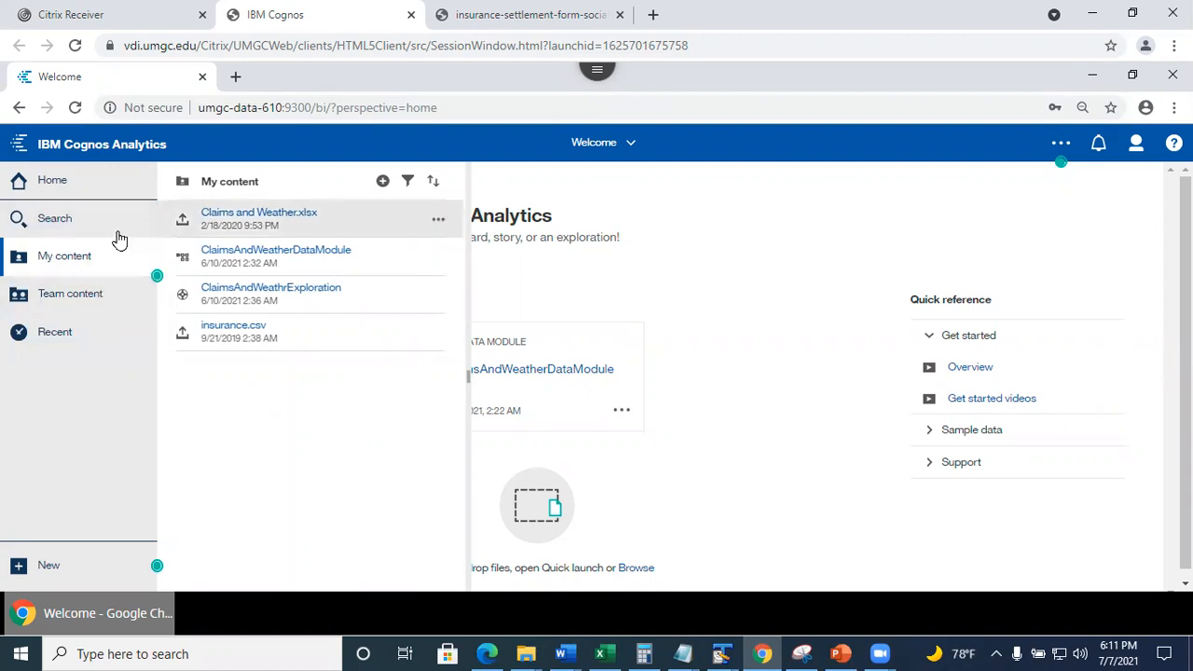
Create a new exploration from CarsDataModule in the Session 9040 - Team 1 team folder.
{"action": "left_click", "coordinate": [80, 296]}
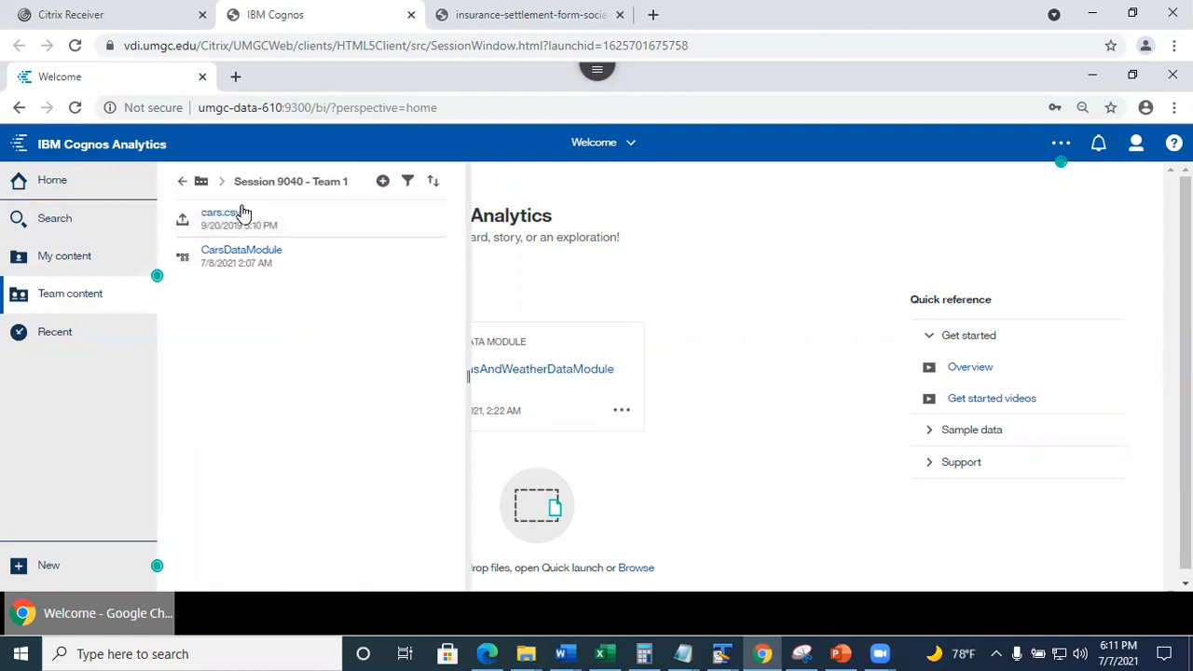
{"action": "left_click", "coordinate": [182, 183]}
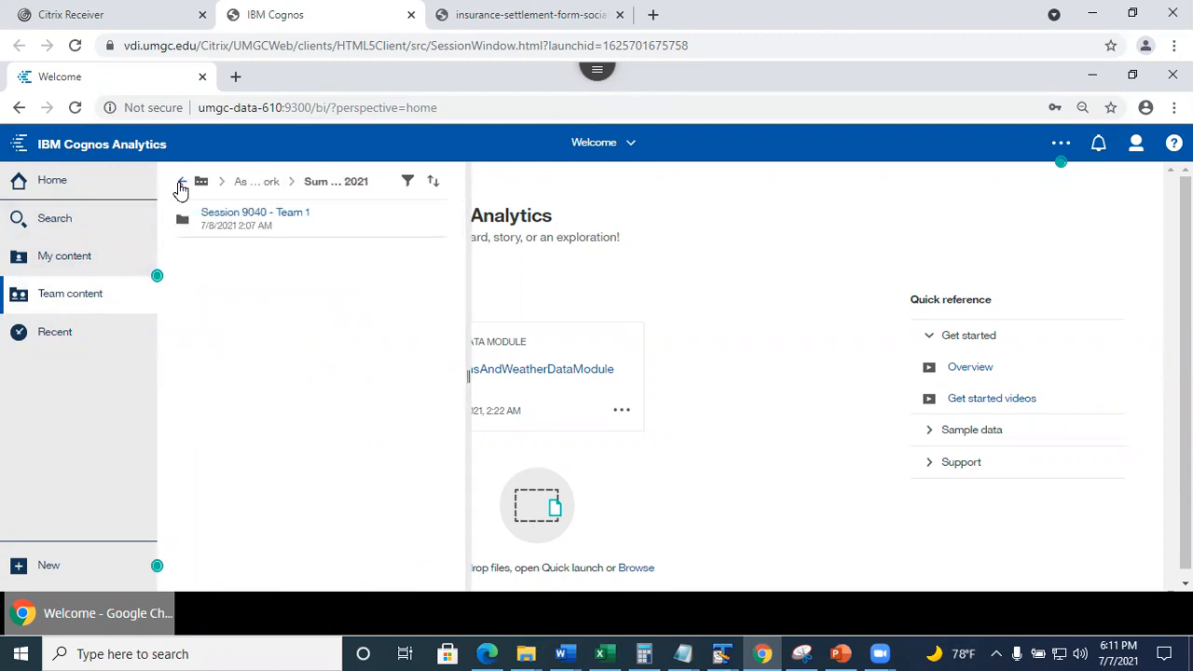
{"action": "left_click", "coordinate": [182, 183]}
{"action": "left_click", "coordinate": [233, 216]}
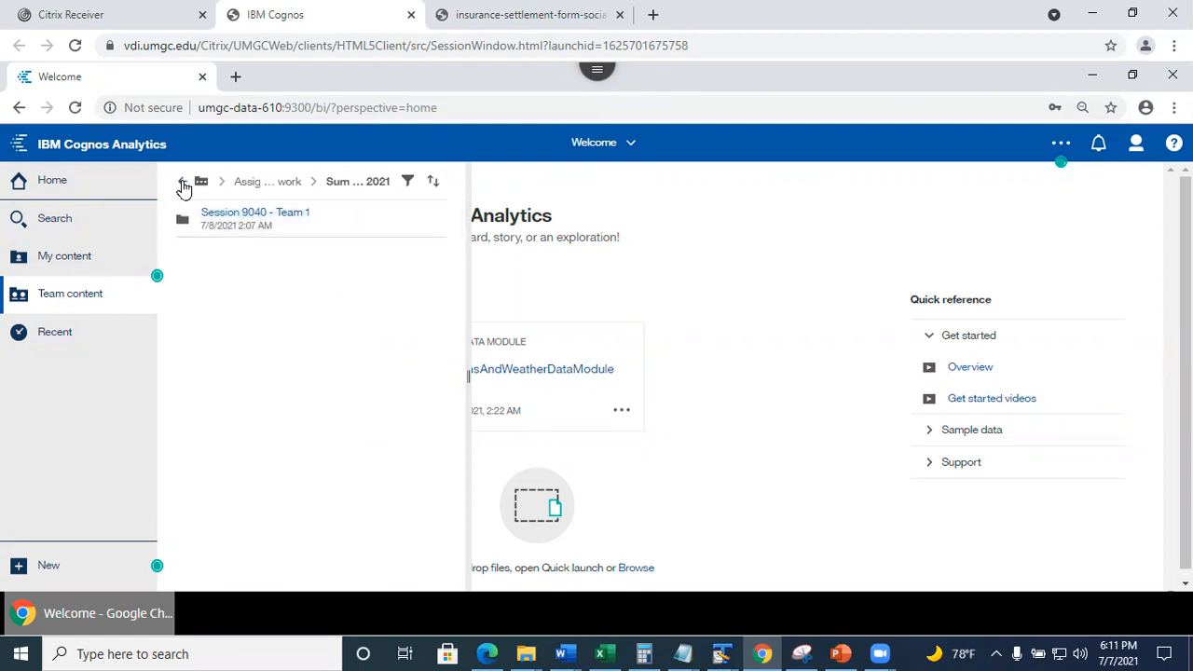
{"action": "left_click", "coordinate": [249, 217]}
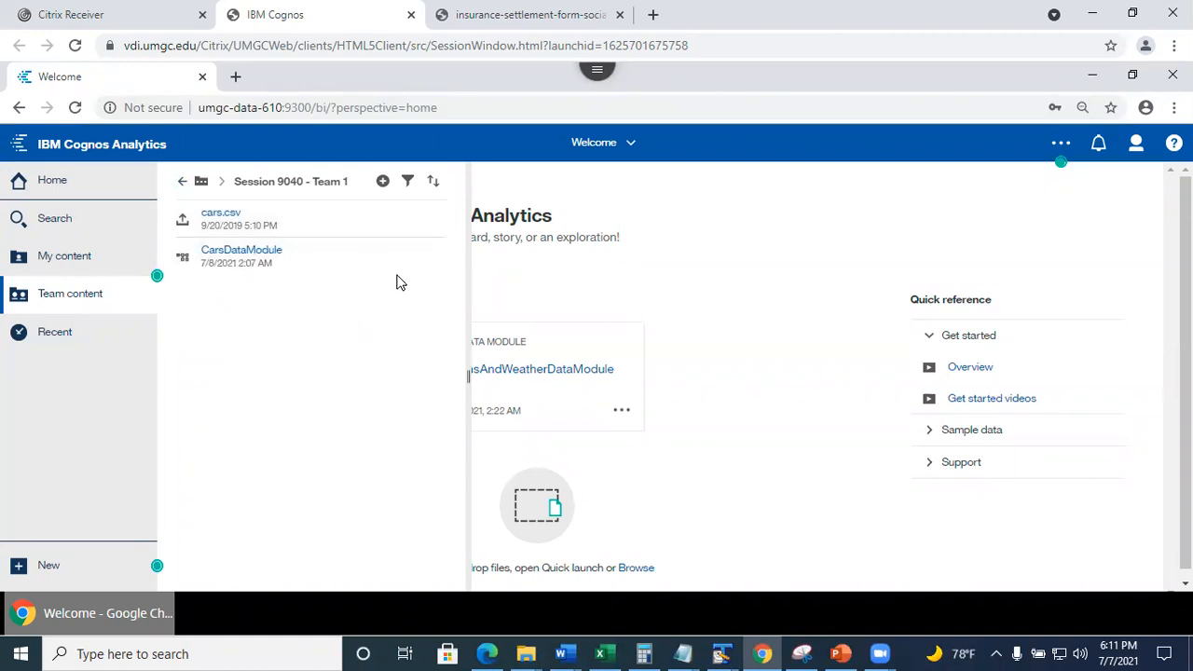
{"action": "left_click", "coordinate": [438, 261]}
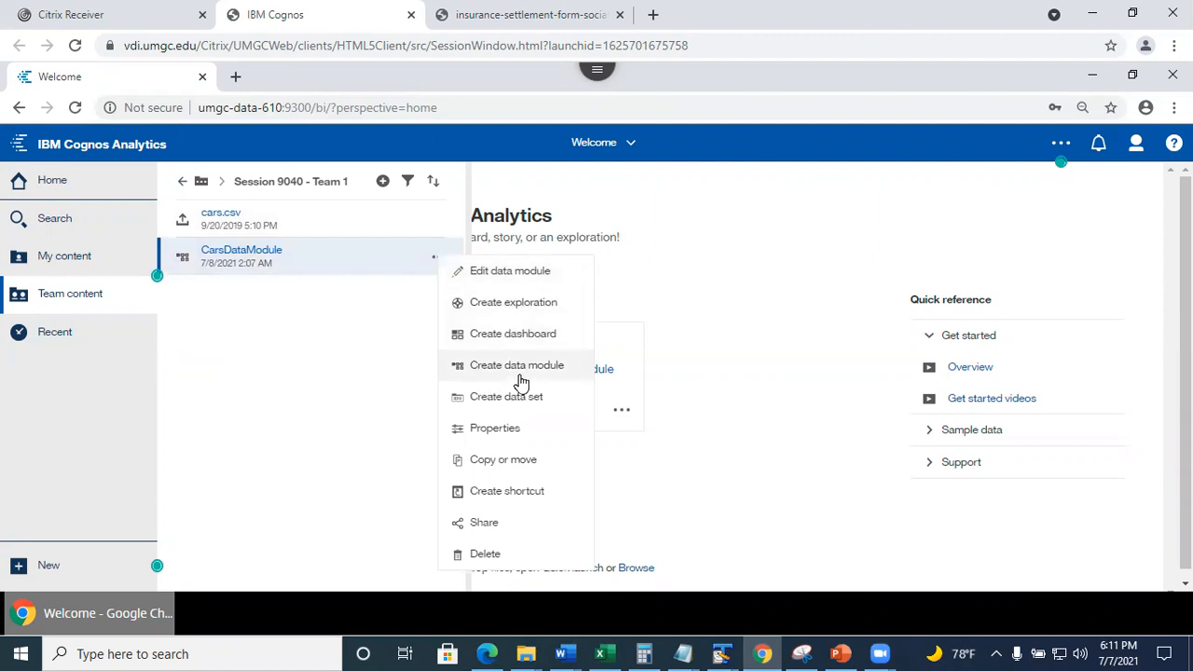
{"action": "left_click", "coordinate": [528, 304]}
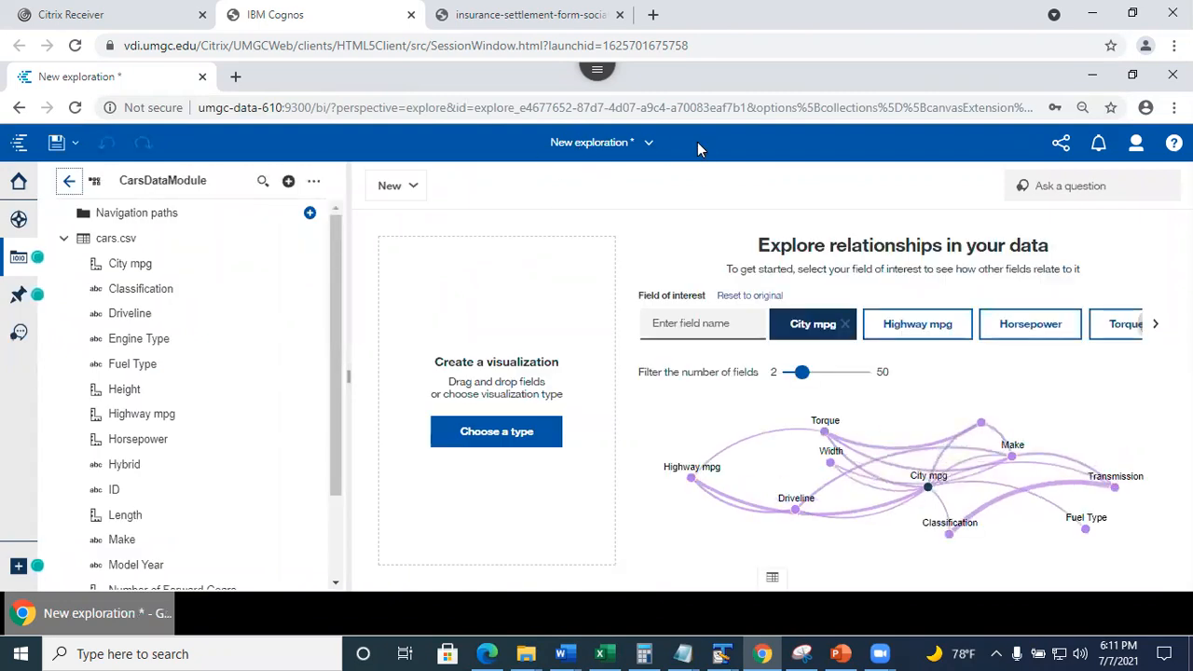
Save the exploration as 'Cars exploration' into Assignment 5 - Group work > Summer 2021 > Session 9040 - Team 1.
{"action": "left_click", "coordinate": [74, 143]}
{"action": "left_click", "coordinate": [66, 180]}
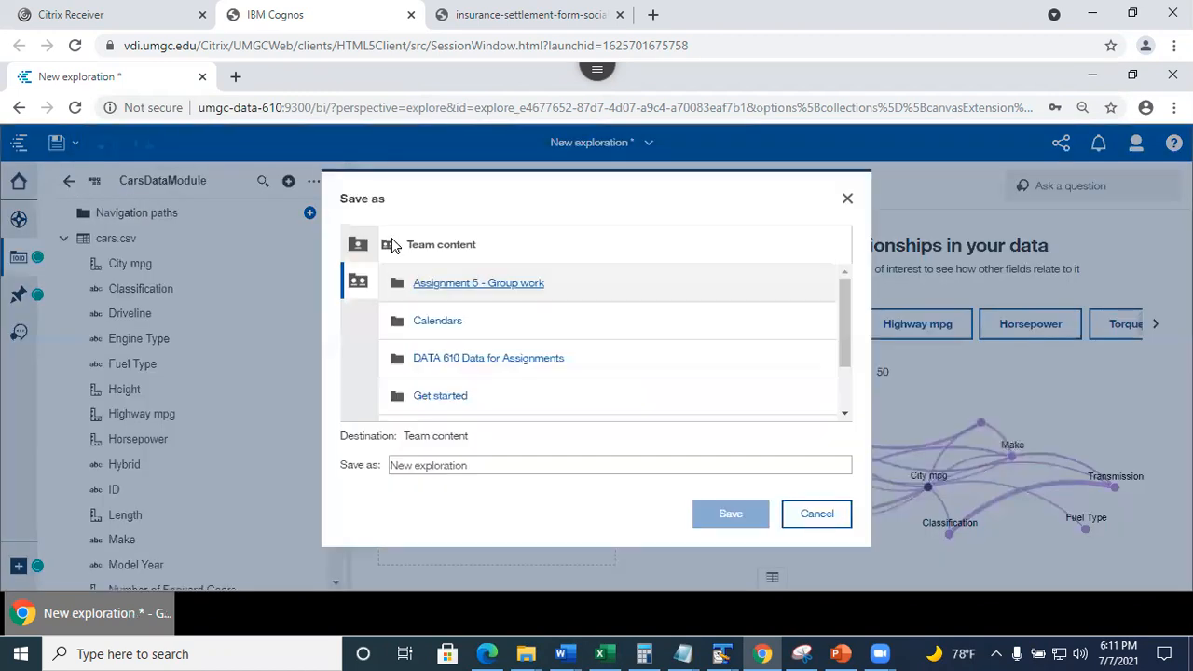
{"action": "type", "text": "Cars exploration"}
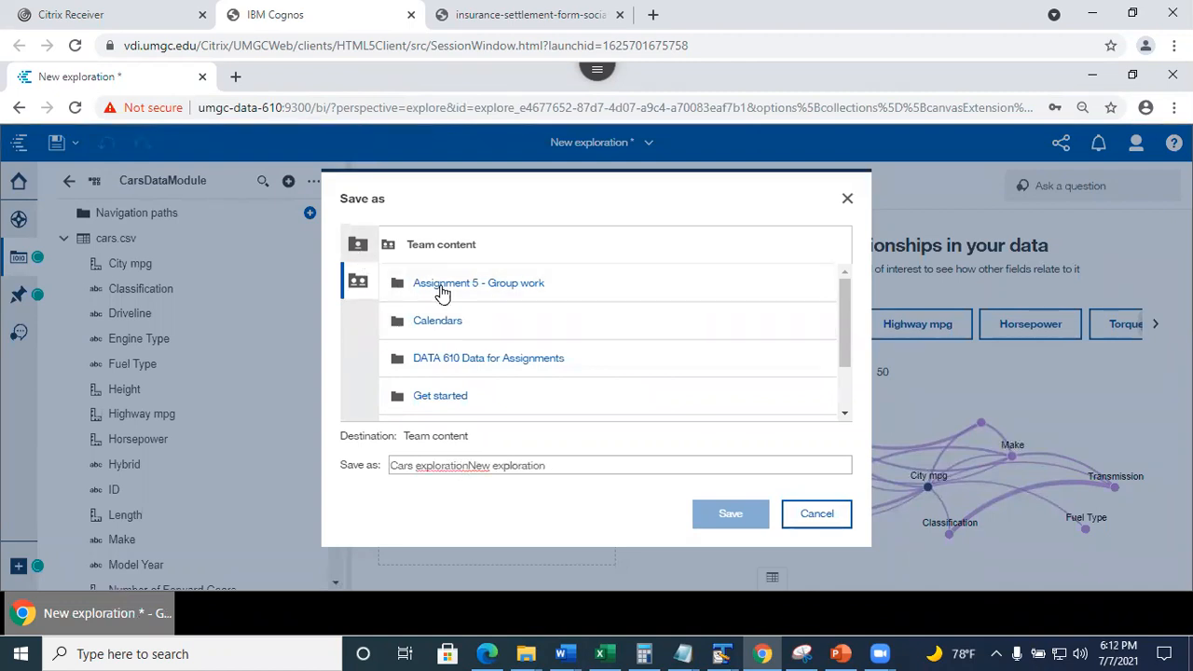
{"action": "left_click", "coordinate": [444, 292]}
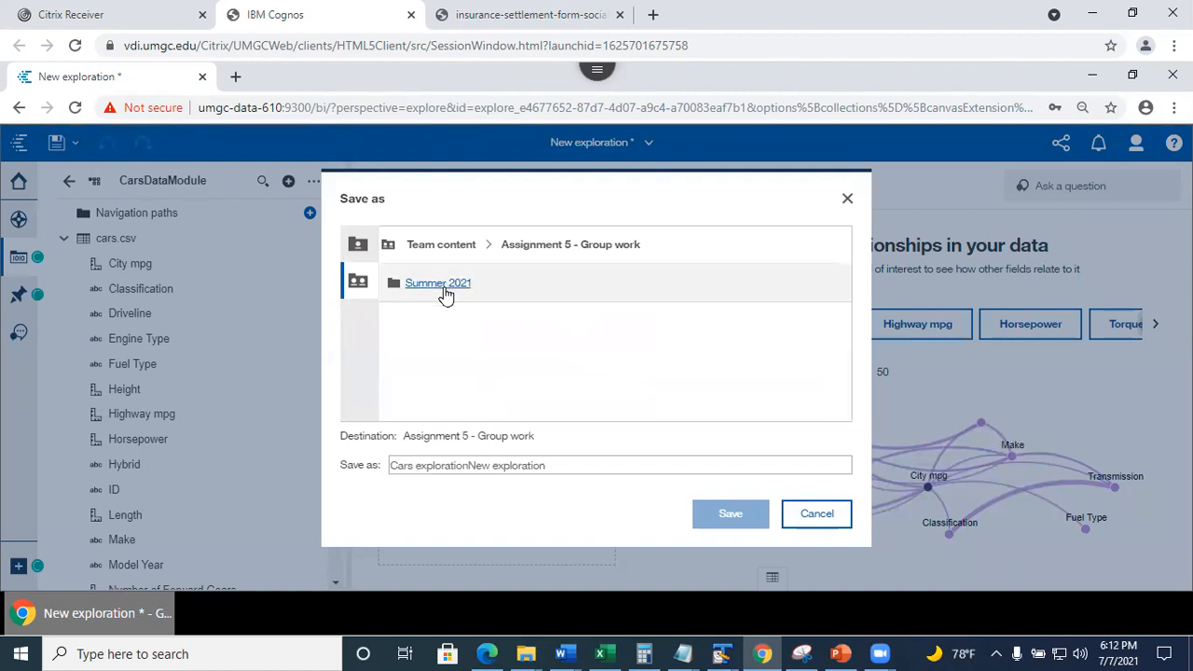
{"action": "left_click", "coordinate": [444, 292]}
{"action": "left_click", "coordinate": [429, 293]}
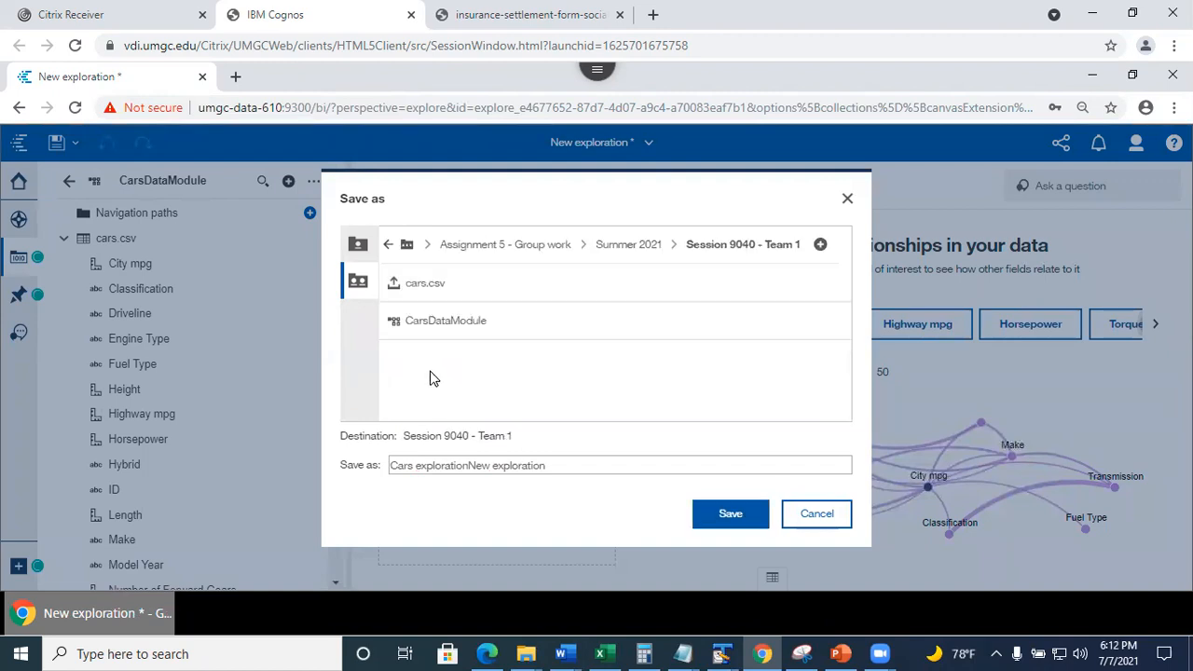
{"action": "left_click", "coordinate": [732, 516]}
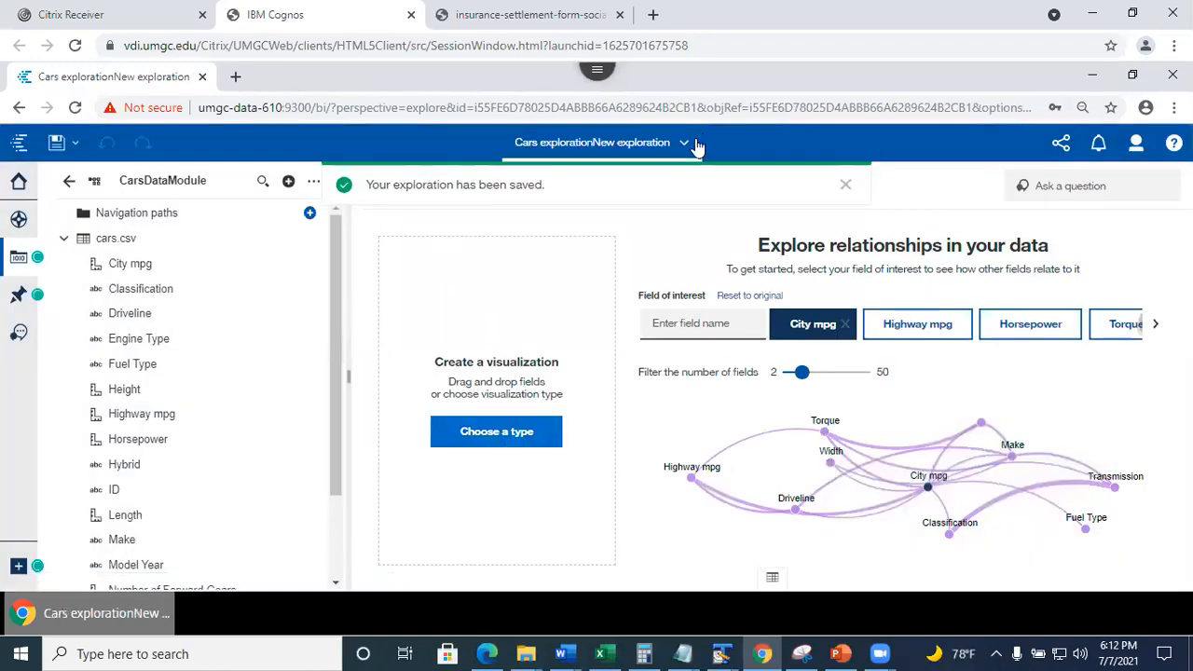
{"action": "left_click", "coordinate": [687, 147]}
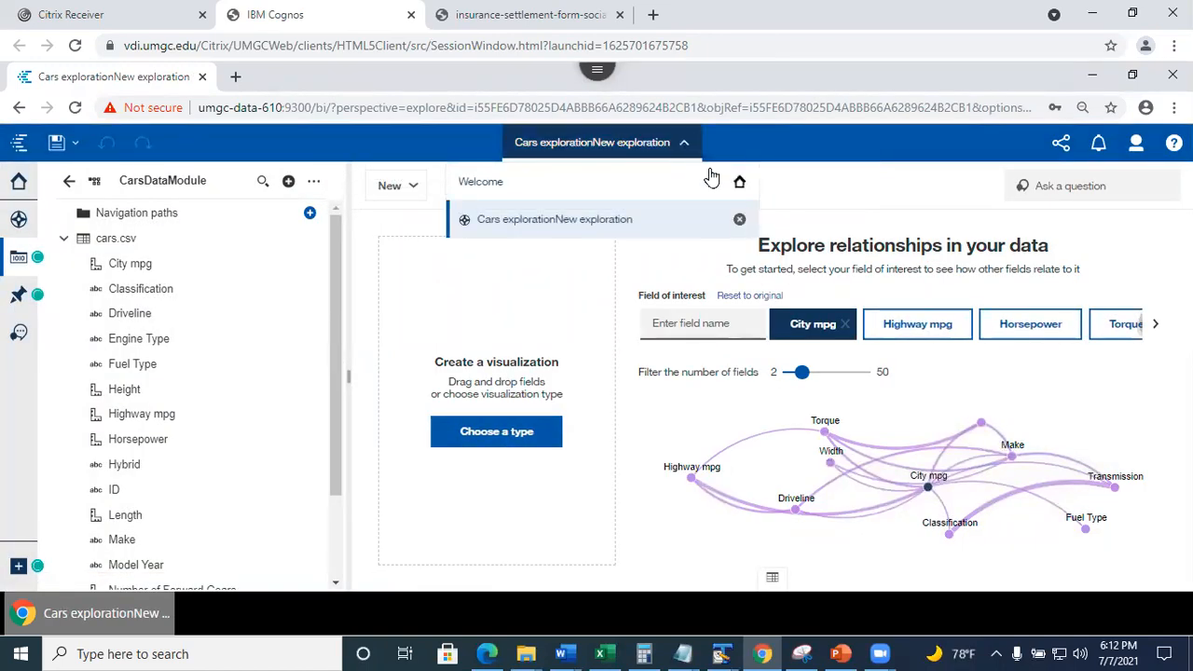
Close the saved cars exploration and sign out of the second account.
{"action": "left_click", "coordinate": [740, 221]}
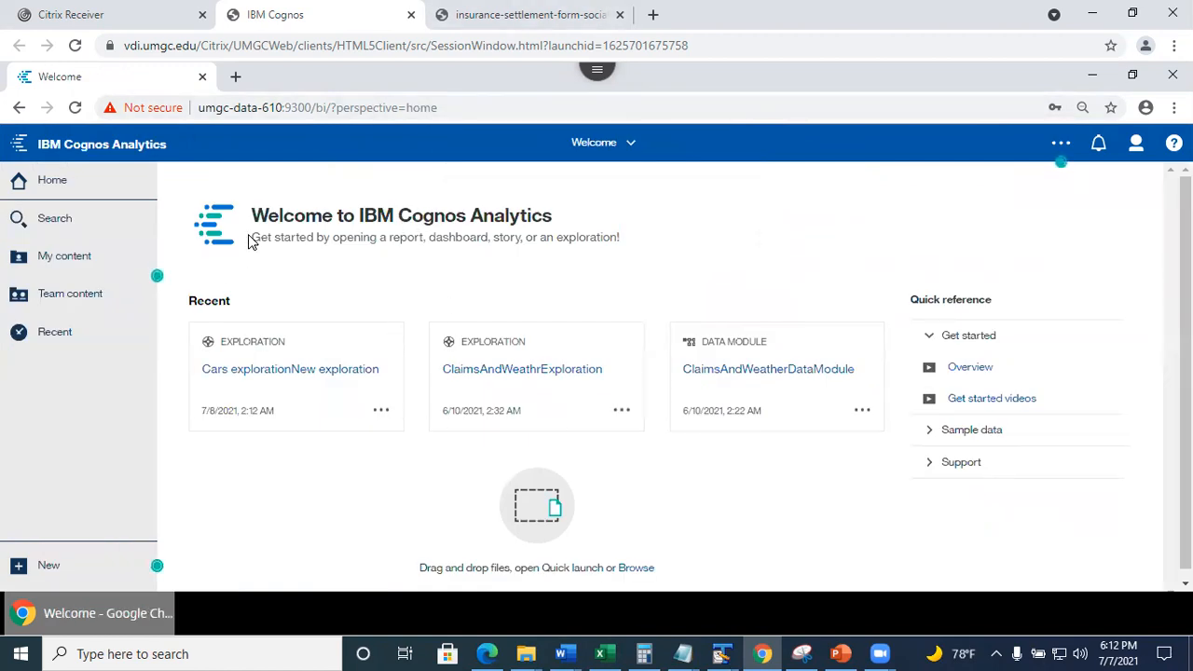
{"action": "left_click", "coordinate": [1136, 143]}
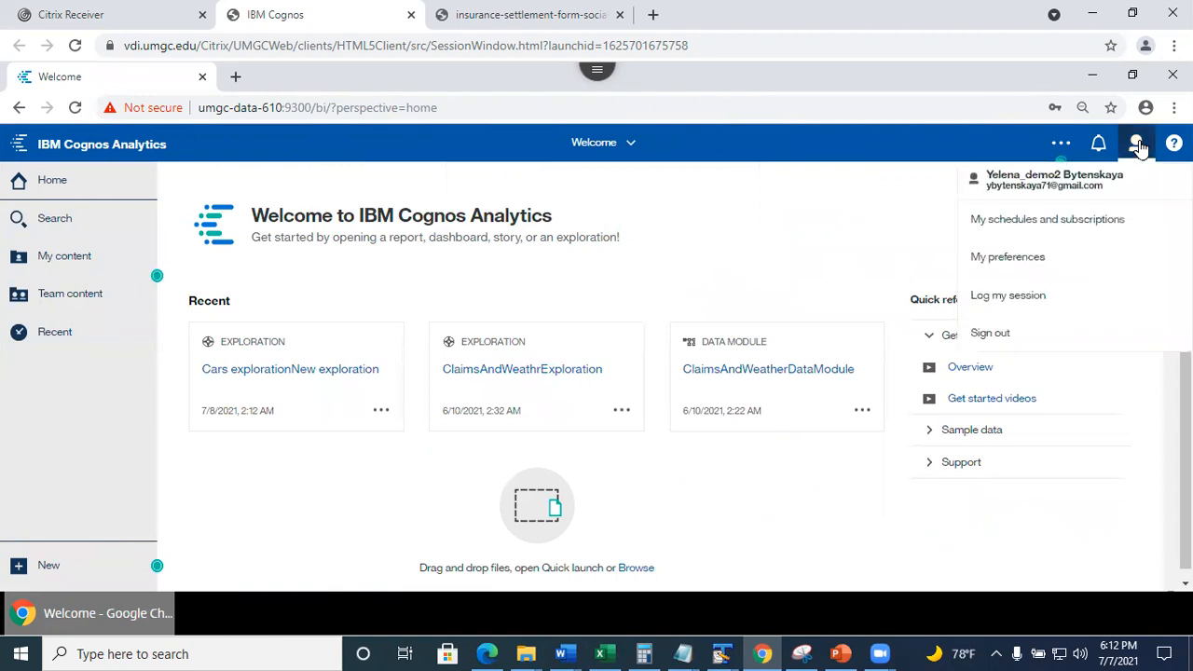
{"action": "left_click", "coordinate": [990, 334]}
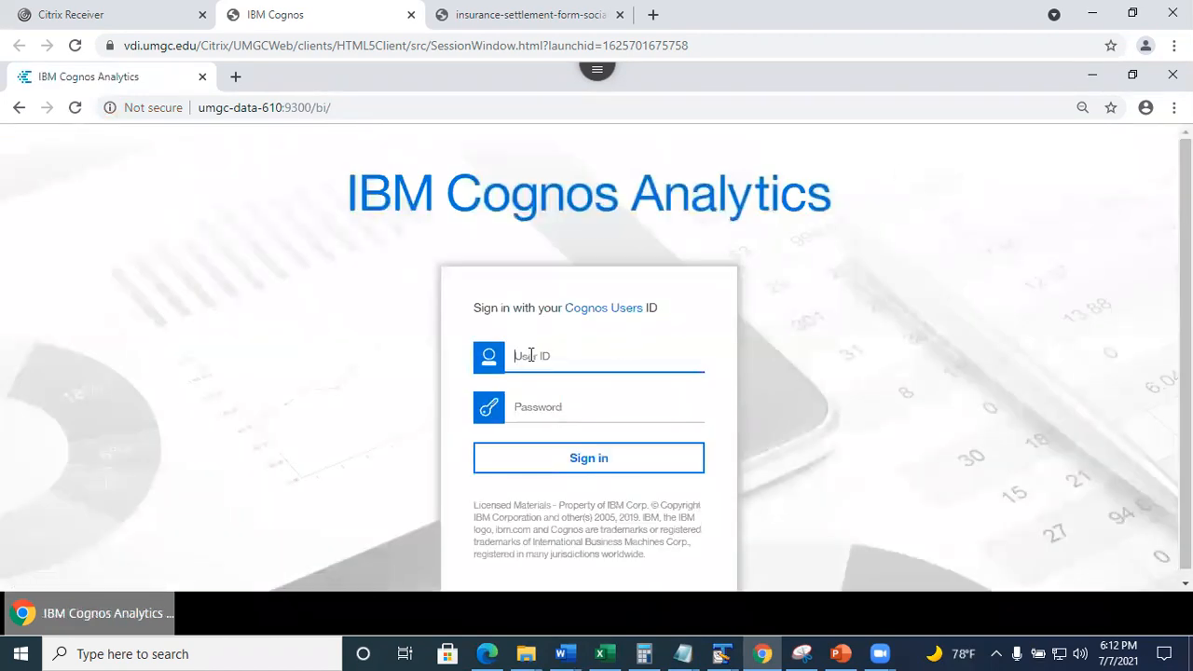
Sign in to Cognos with the other account's user ID and password.
{"action": "type", "text": "demo"}
{"action": "left_click", "coordinate": [530, 420]}
{"action": "type", "text": "d"}
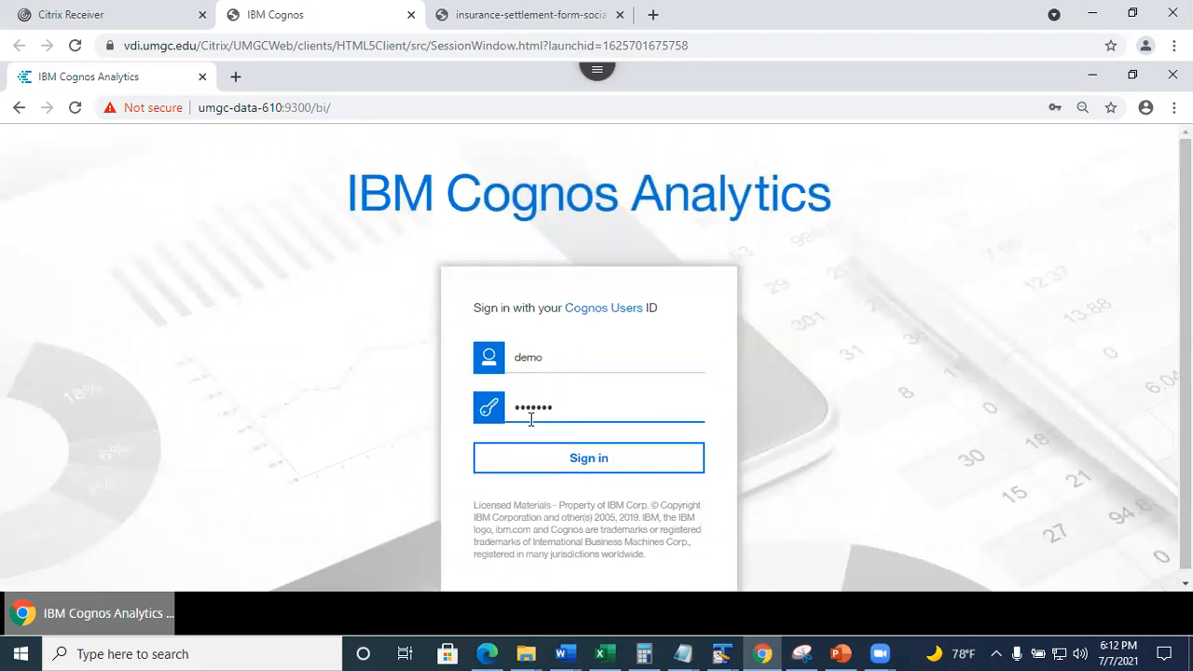
{"action": "left_click", "coordinate": [556, 466]}
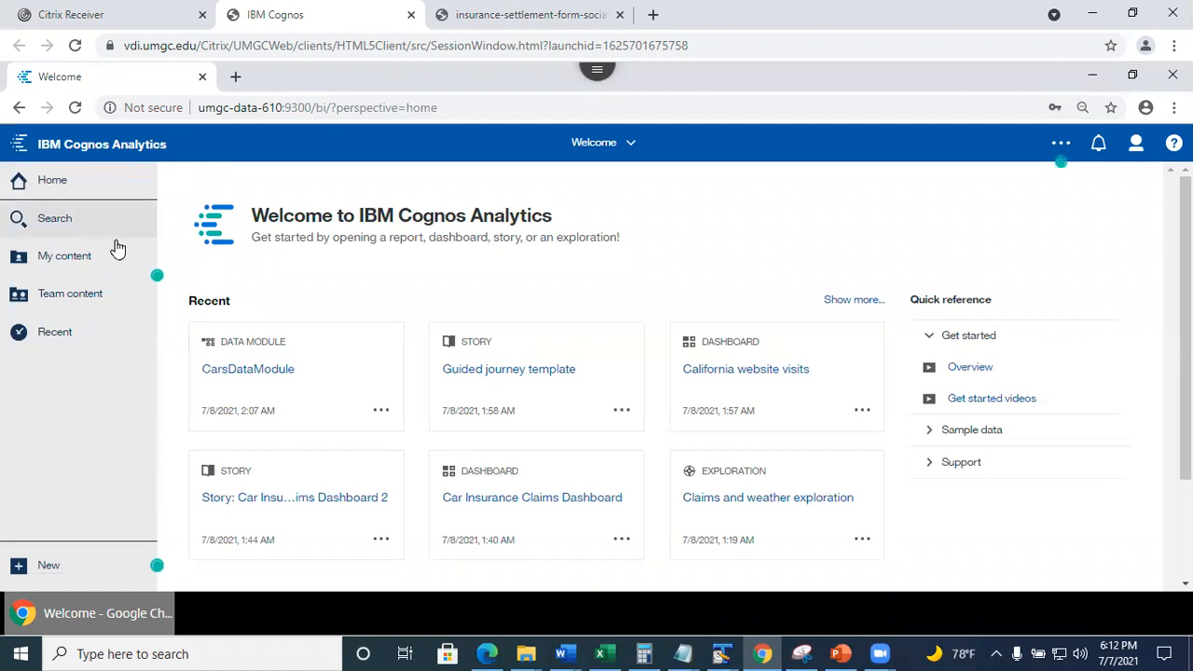
From the new account, browse Team content to Session 9040 - Team 1, showing Cars exploration, cars.csv and CarsDataModule.
{"action": "left_click", "coordinate": [75, 291]}
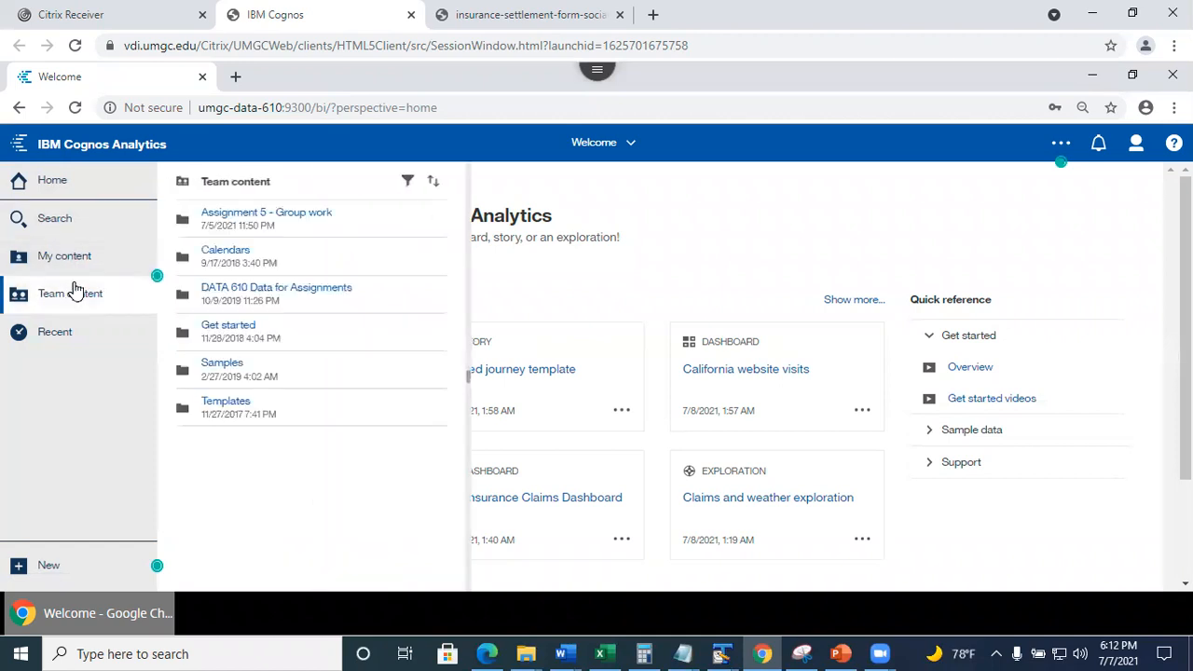
{"action": "left_click", "coordinate": [263, 216]}
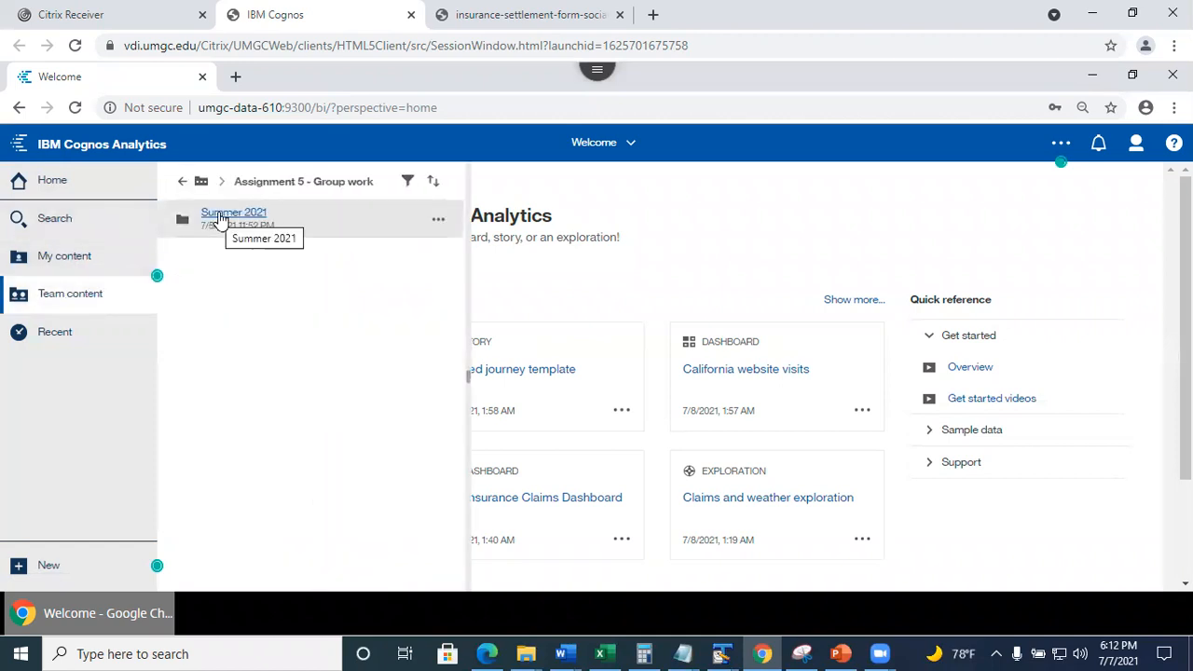
{"action": "left_click", "coordinate": [220, 218]}
{"action": "left_click", "coordinate": [216, 221]}
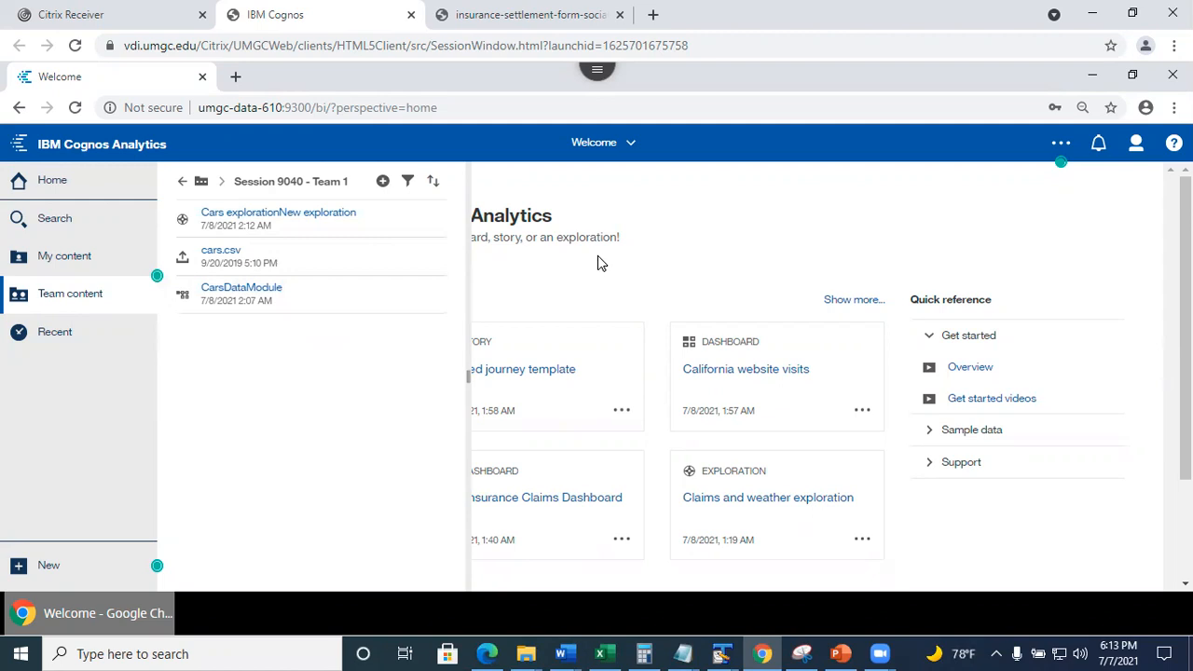
Show slide 27 'Accessing Your Team Folder' in PowerPoint, then minimize the presentation.
{"action": "left_click", "coordinate": [841, 653]}
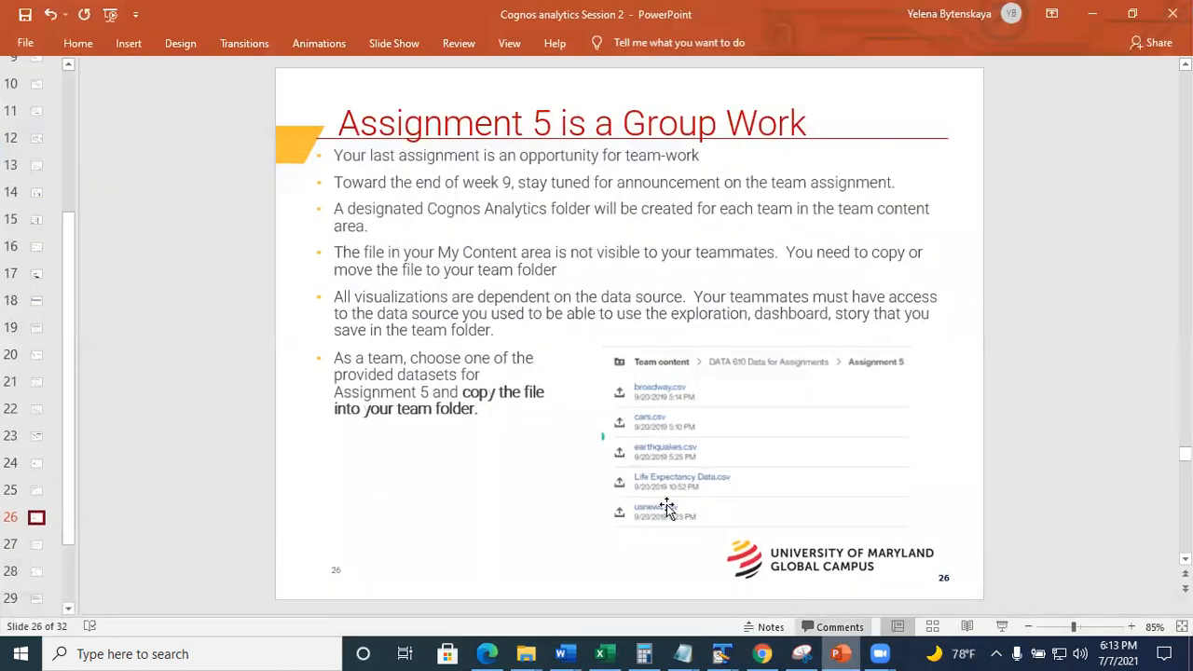
{"action": "left_click", "coordinate": [37, 545]}
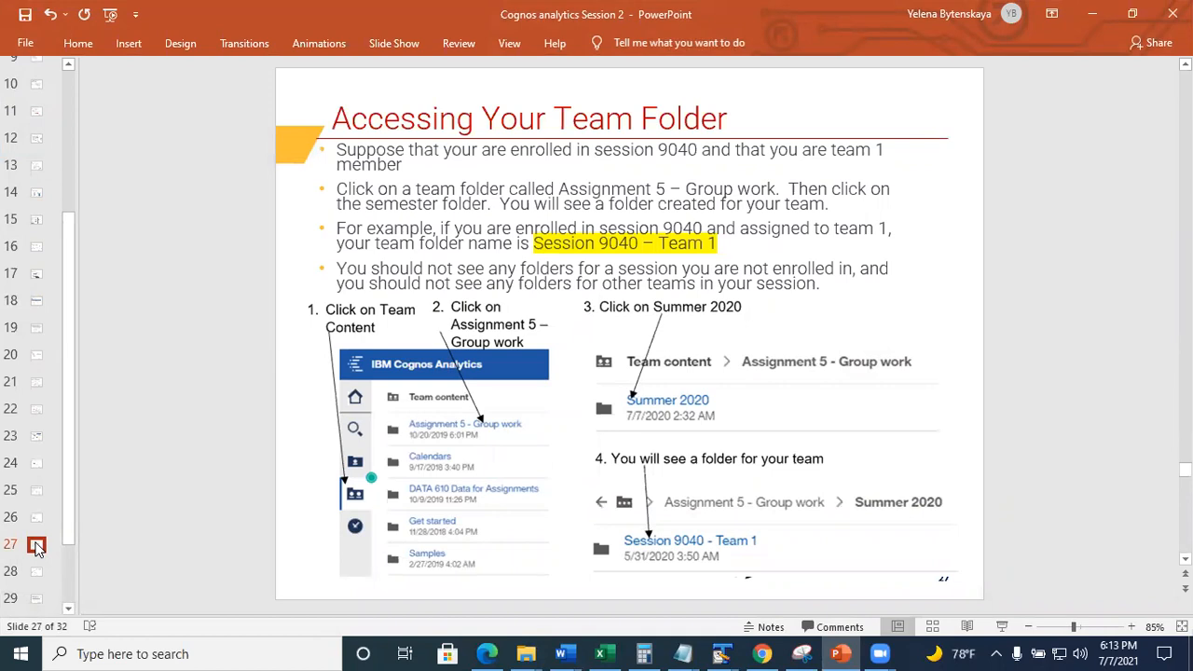
{"action": "left_click", "coordinate": [1094, 16]}
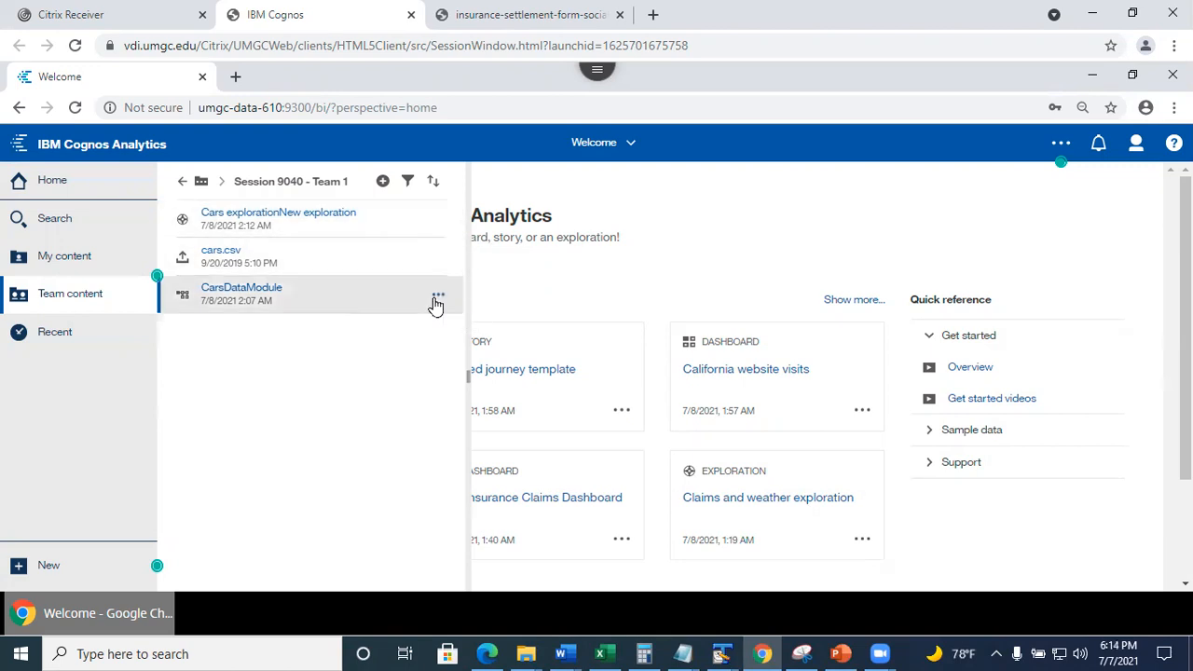
Open CarsDataModule's properties and expand its Advanced section.
{"action": "left_click", "coordinate": [437, 299]}
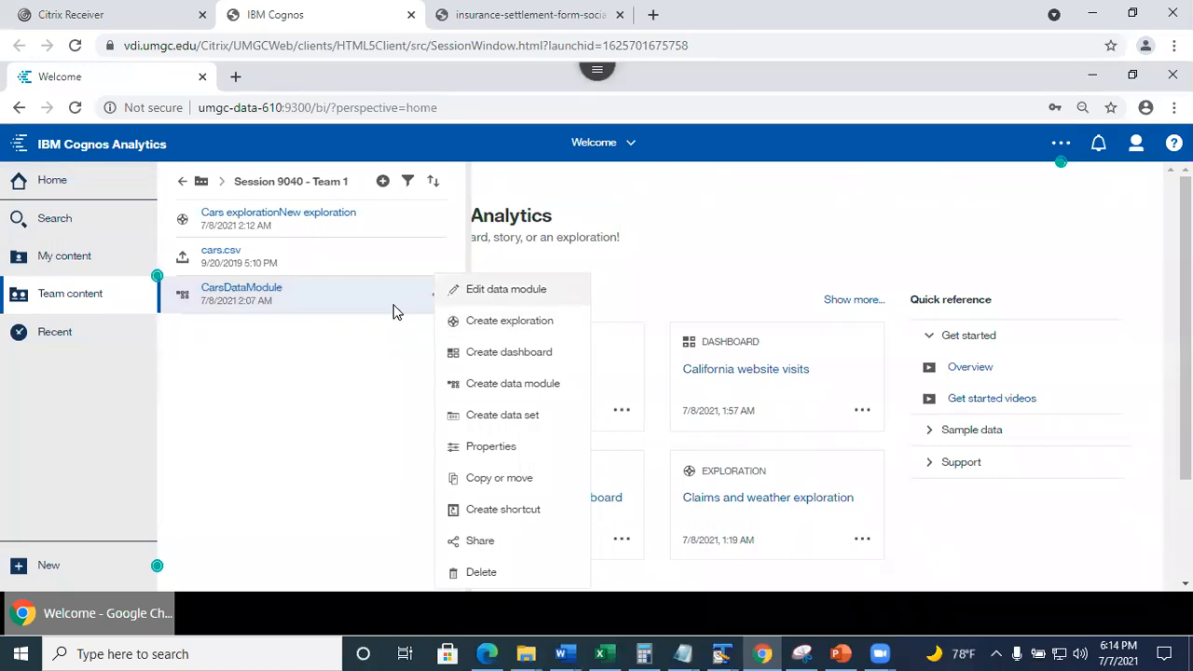
{"action": "left_click", "coordinate": [487, 449]}
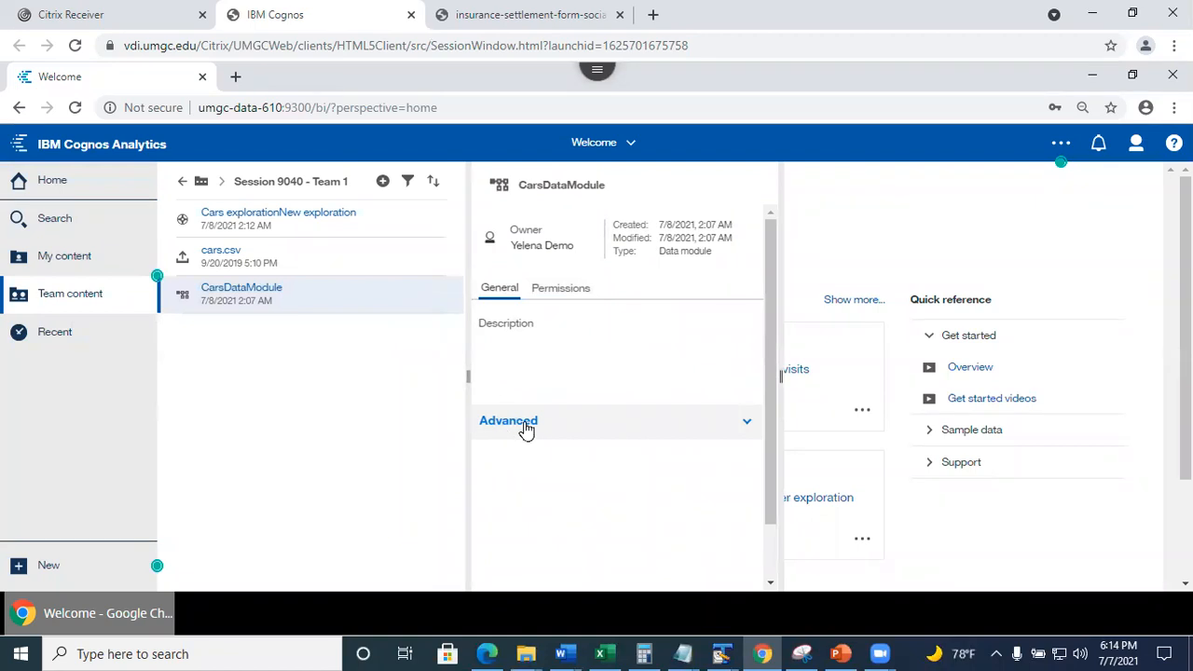
{"action": "left_click", "coordinate": [524, 428]}
{"action": "left_click_drag", "start_coordinate": [768, 449], "coordinate": [752, 543]}
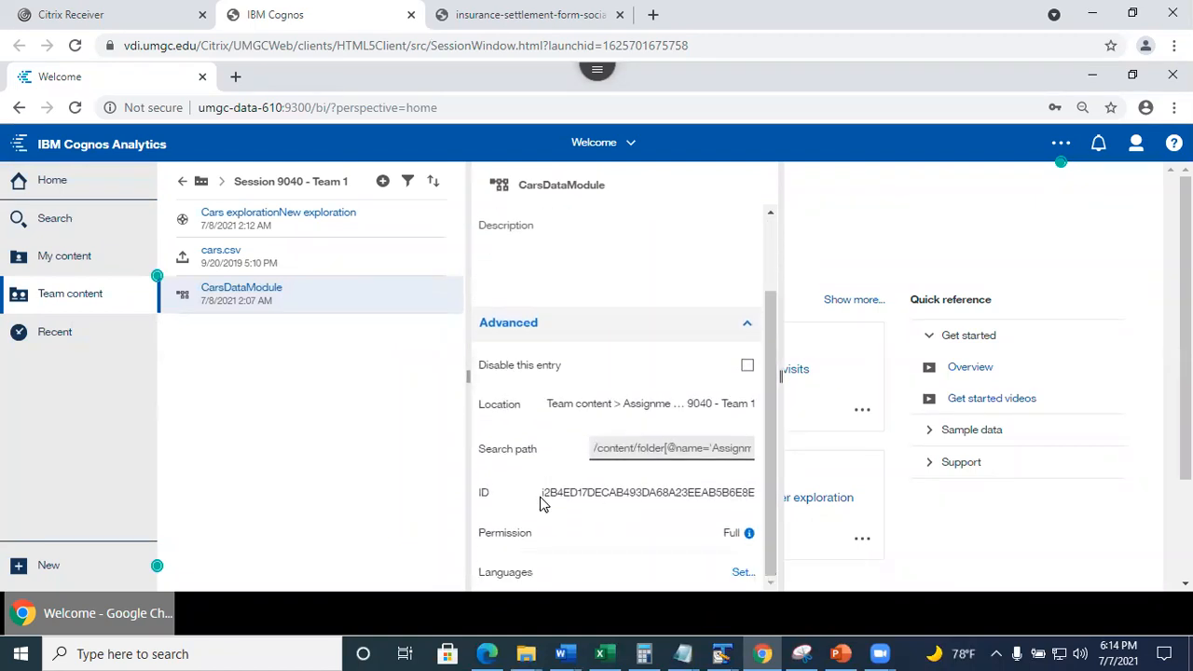
Select the data module's ID value and scroll through its advanced details.
{"action": "left_click_drag", "start_coordinate": [545, 493], "coordinate": [763, 493]}
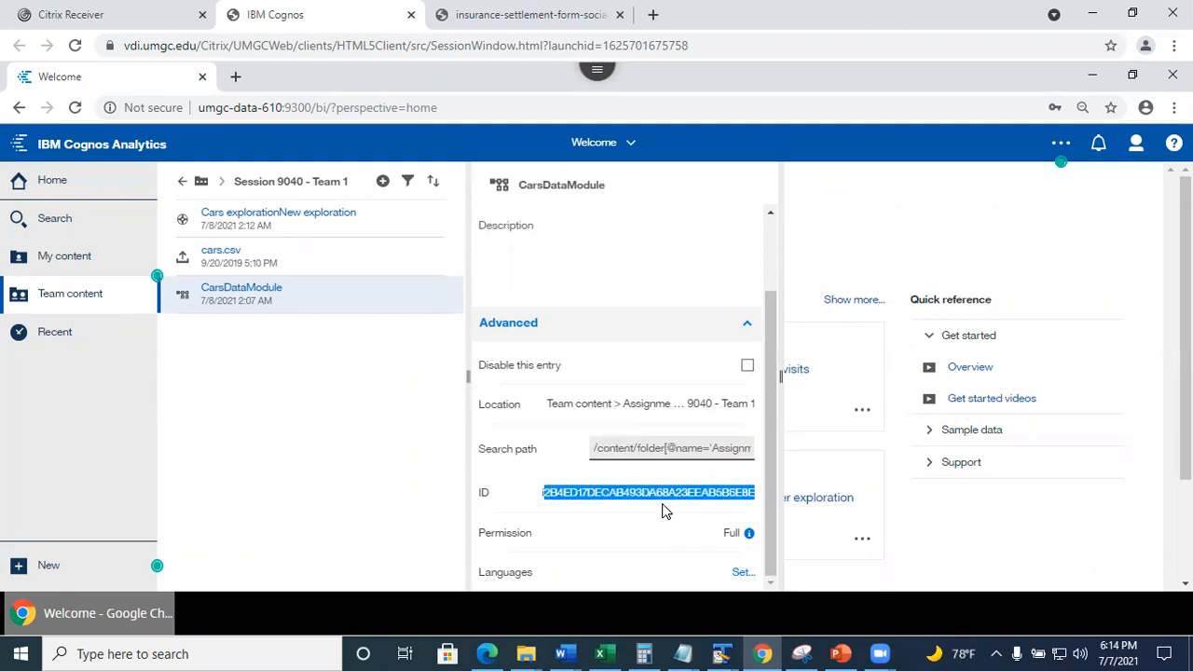
{"action": "left_click", "coordinate": [539, 496]}
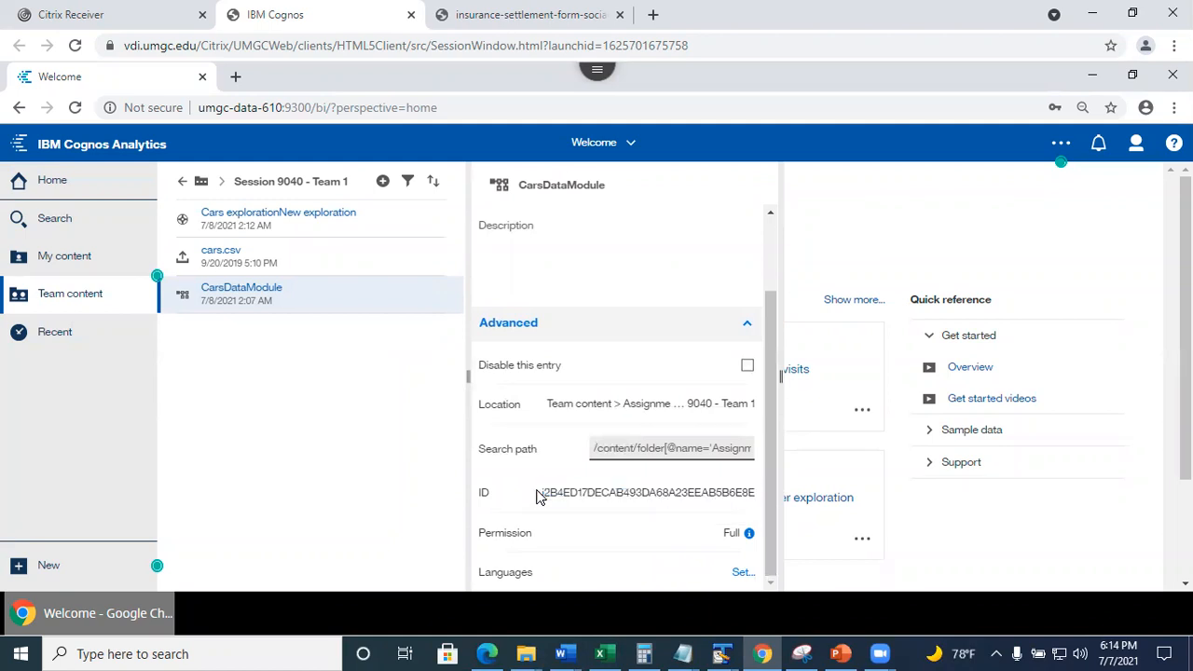
{"action": "left_click_drag", "start_coordinate": [539, 496], "coordinate": [777, 505]}
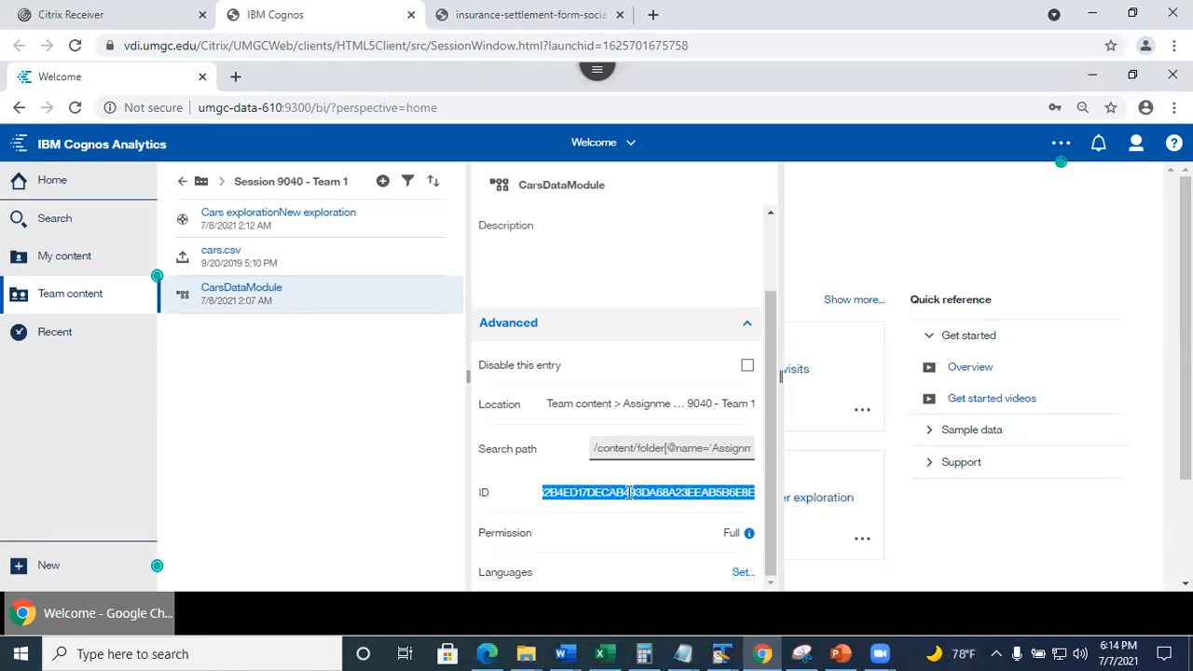
{"action": "left_click", "coordinate": [599, 472]}
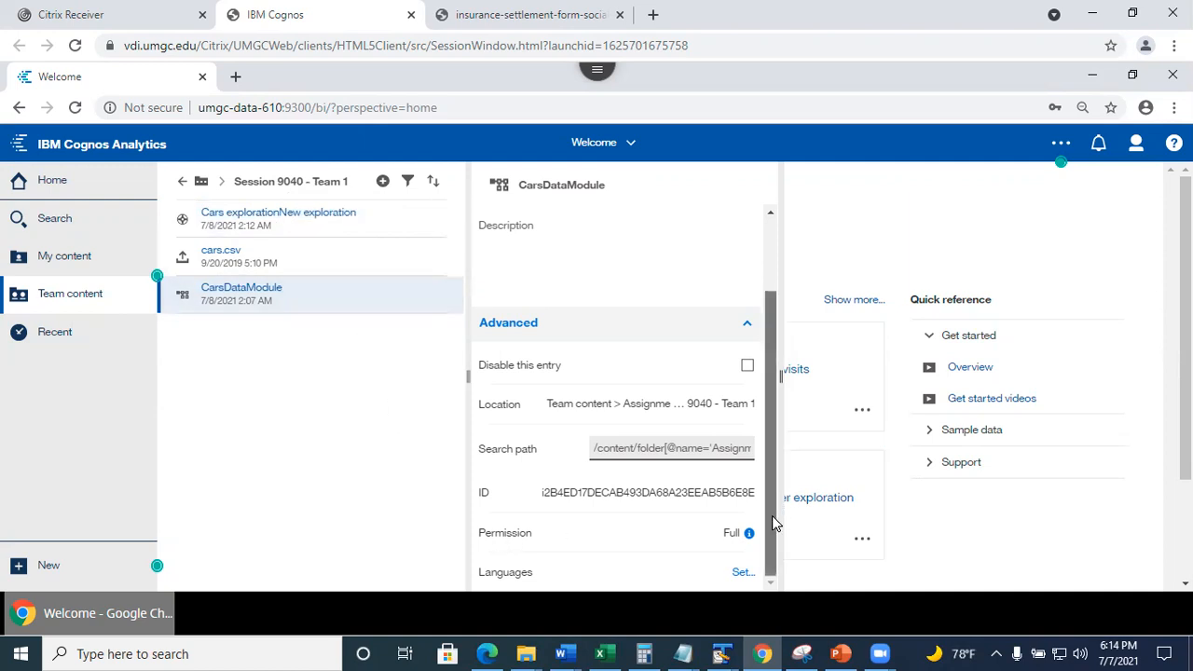
{"action": "left_click_drag", "start_coordinate": [774, 535], "coordinate": [790, 587]}
{"action": "left_click_drag", "start_coordinate": [788, 512], "coordinate": [774, 344]}
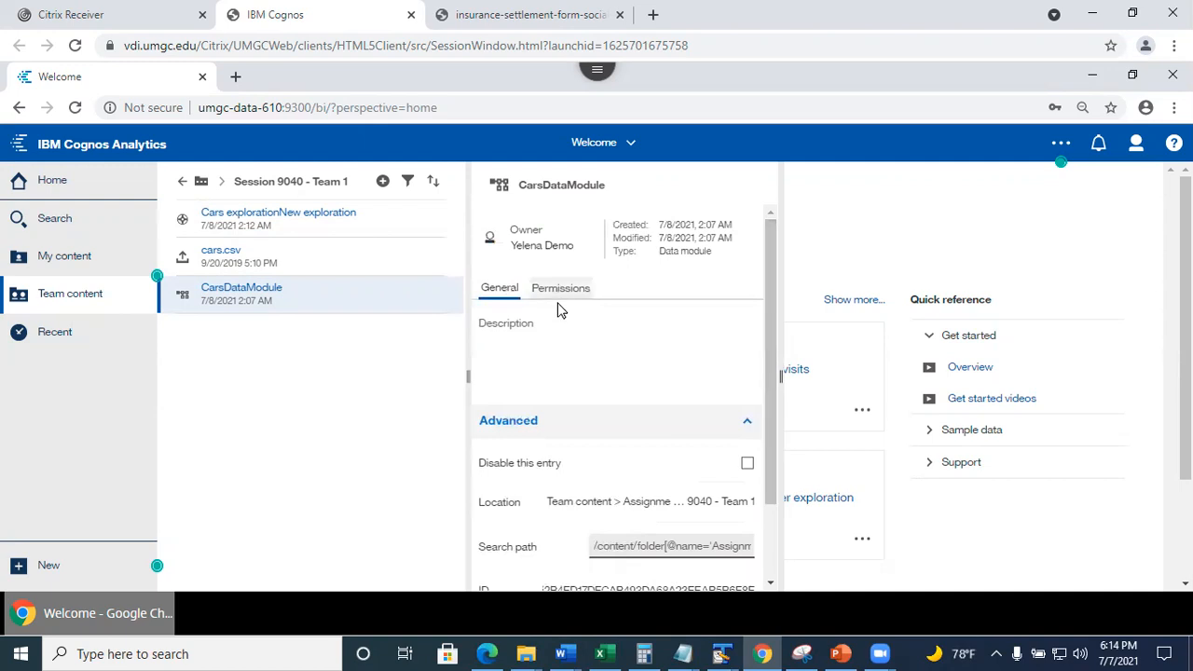
{"action": "left_click", "coordinate": [560, 290]}
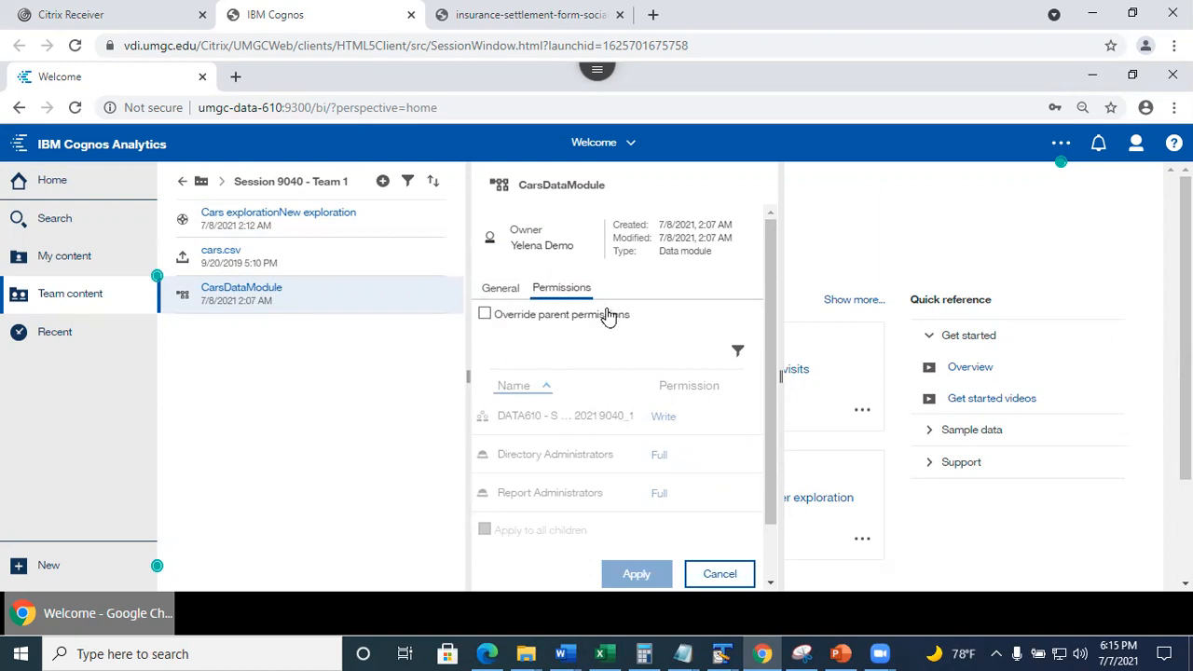
{"action": "left_click", "coordinate": [496, 291]}
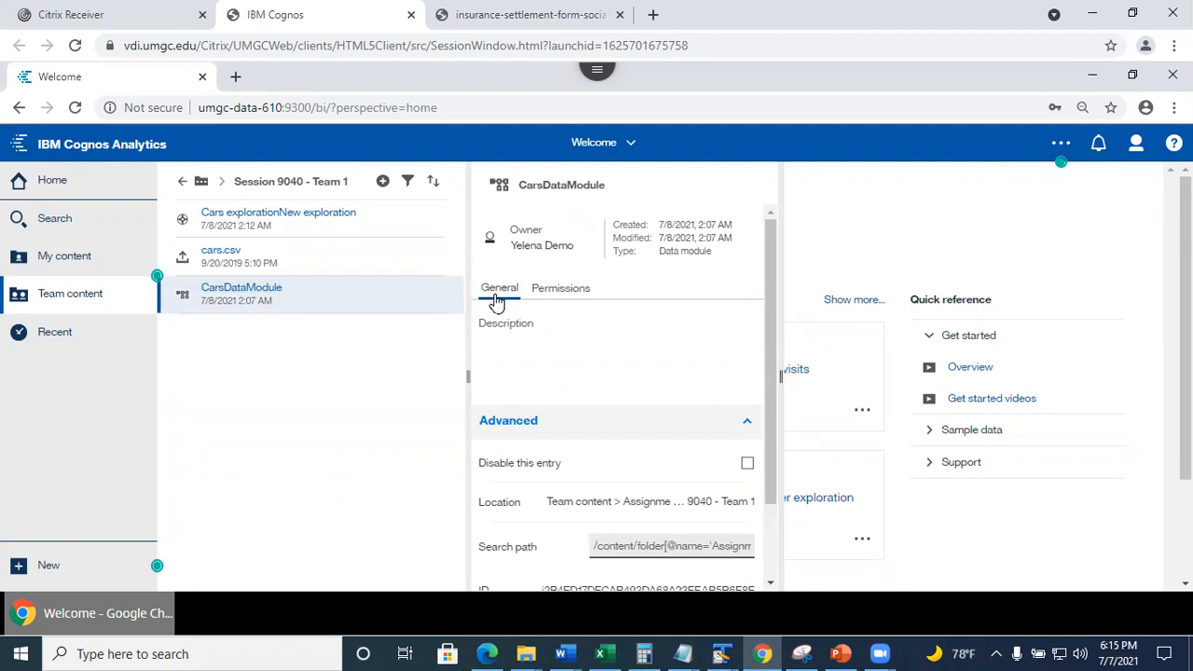
{"action": "left_click", "coordinate": [563, 294]}
{"action": "left_click", "coordinate": [500, 289]}
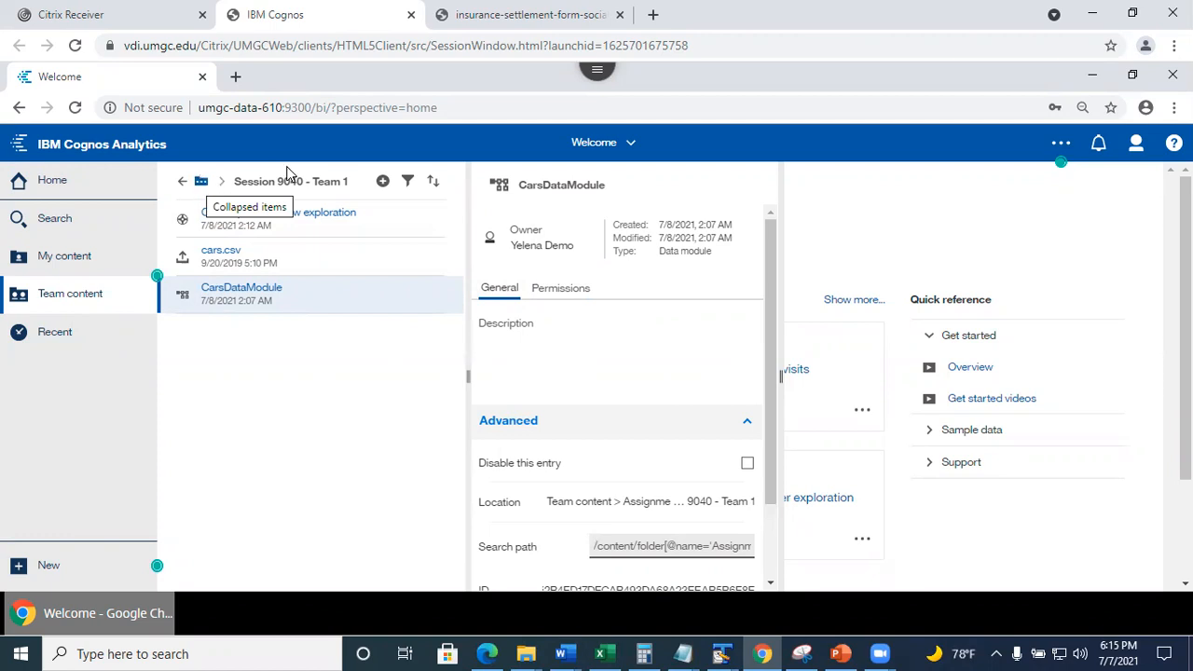
{"action": "left_click", "coordinate": [204, 184]}
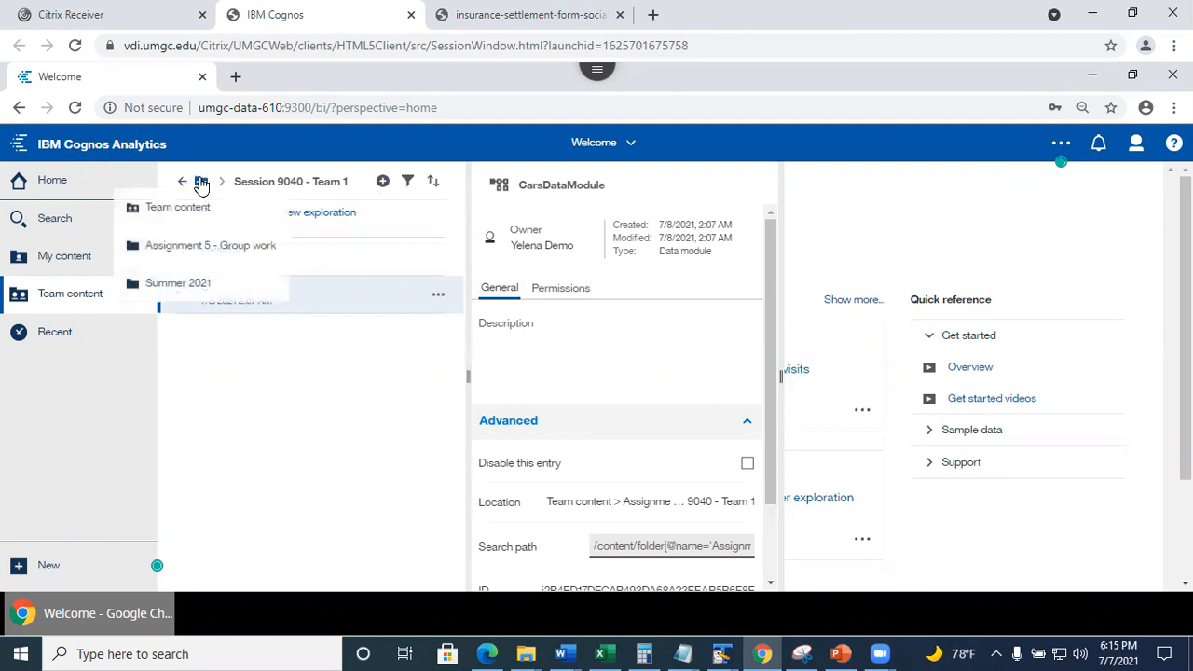
{"action": "left_click", "coordinate": [317, 419]}
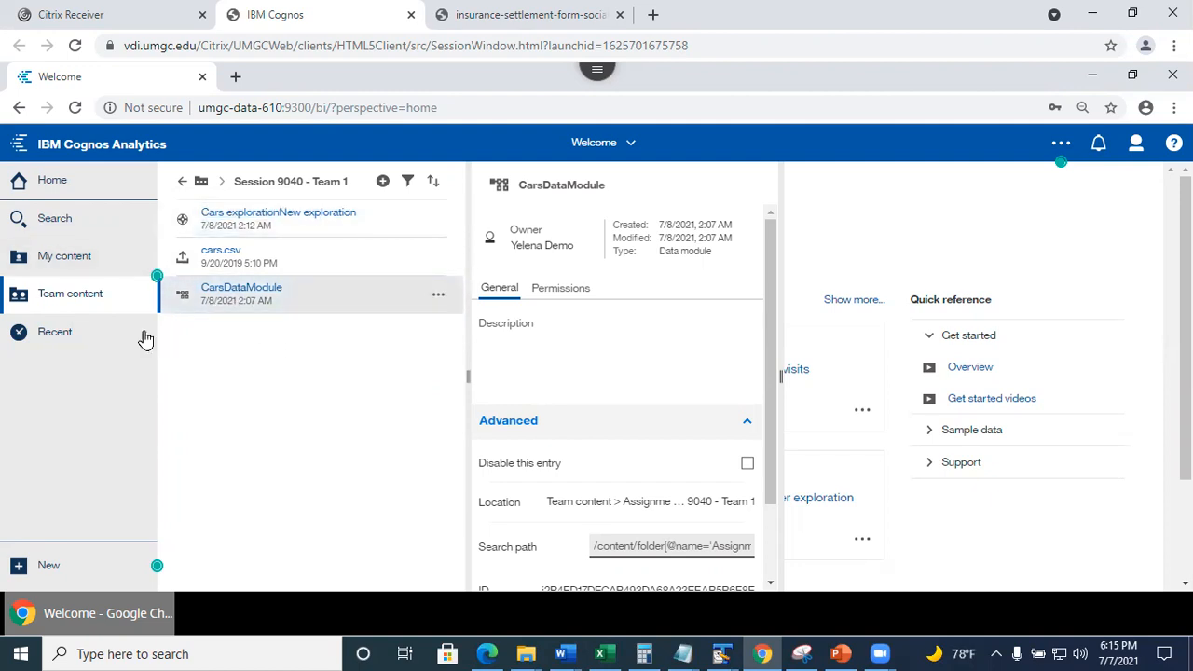
Bring PowerPoint forward and move past slide 28 to slide 29, 'Deletions Cannot be undone'.
{"action": "left_click", "coordinate": [841, 654]}
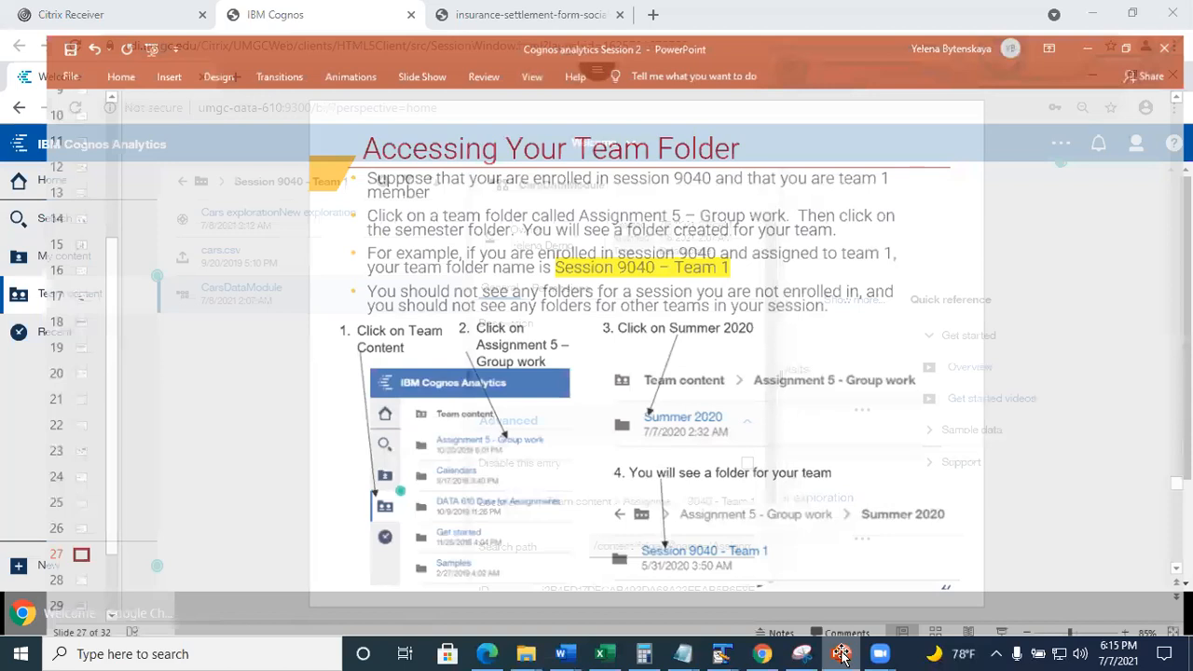
{"action": "left_click", "coordinate": [42, 566]}
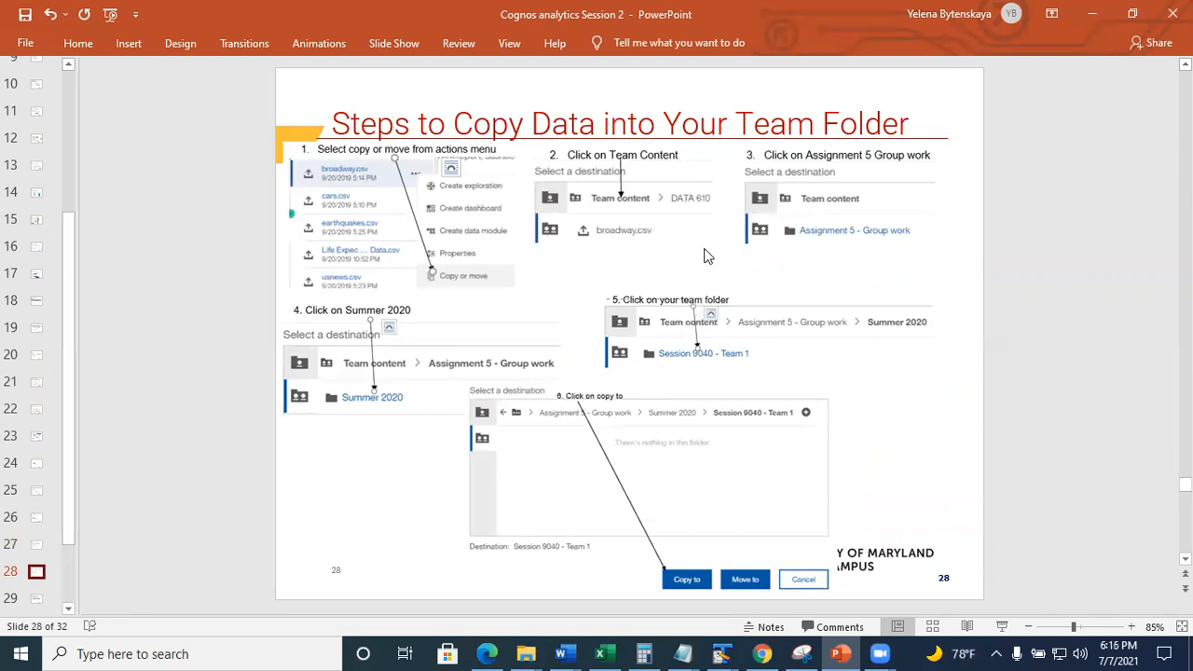
{"action": "left_click", "coordinate": [36, 600]}
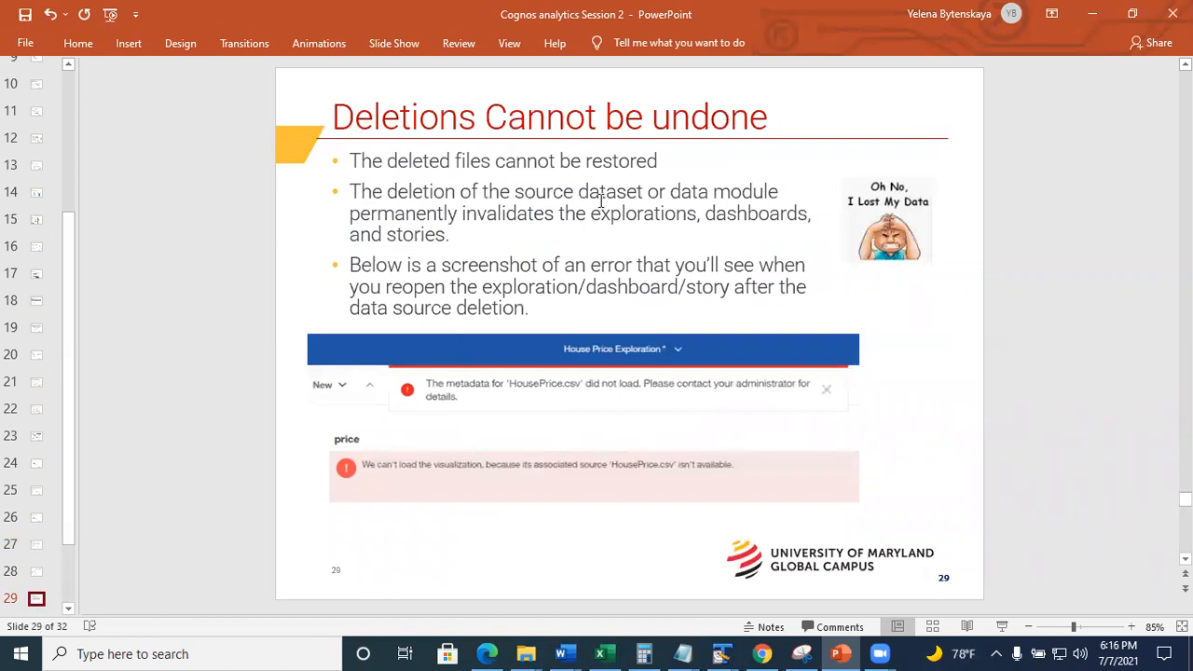
Point out the Oh No, I Lost My Data picture, bullet text and error message screenshot.
{"action": "left_click", "coordinate": [873, 224]}
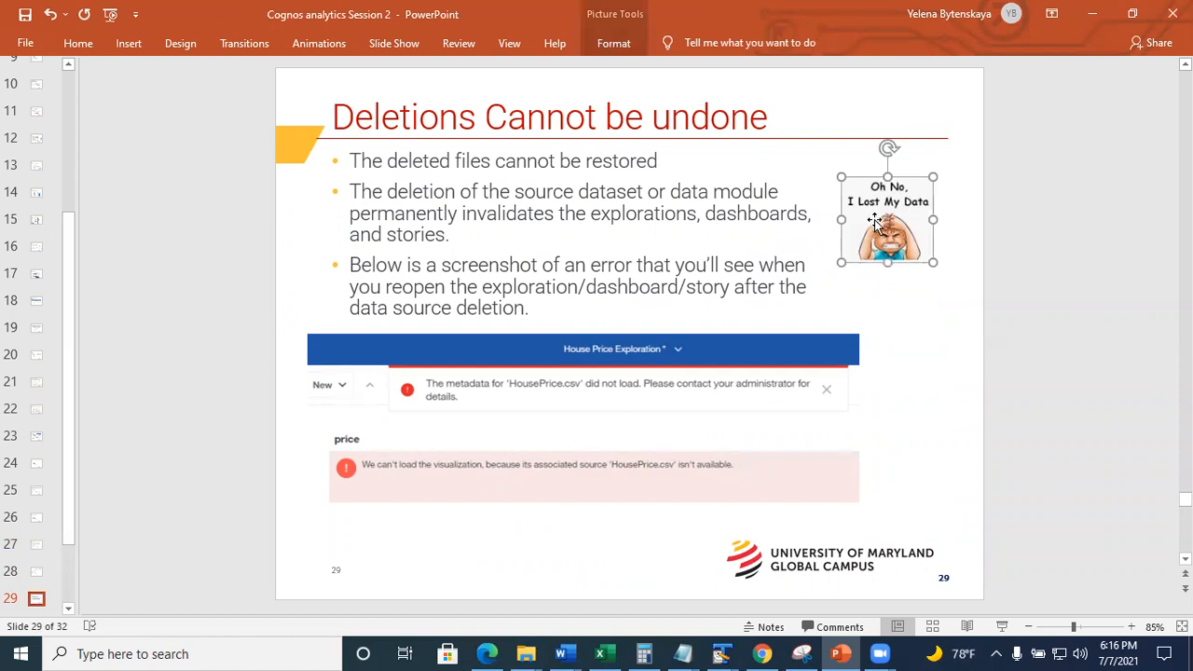
{"action": "left_click", "coordinate": [887, 306]}
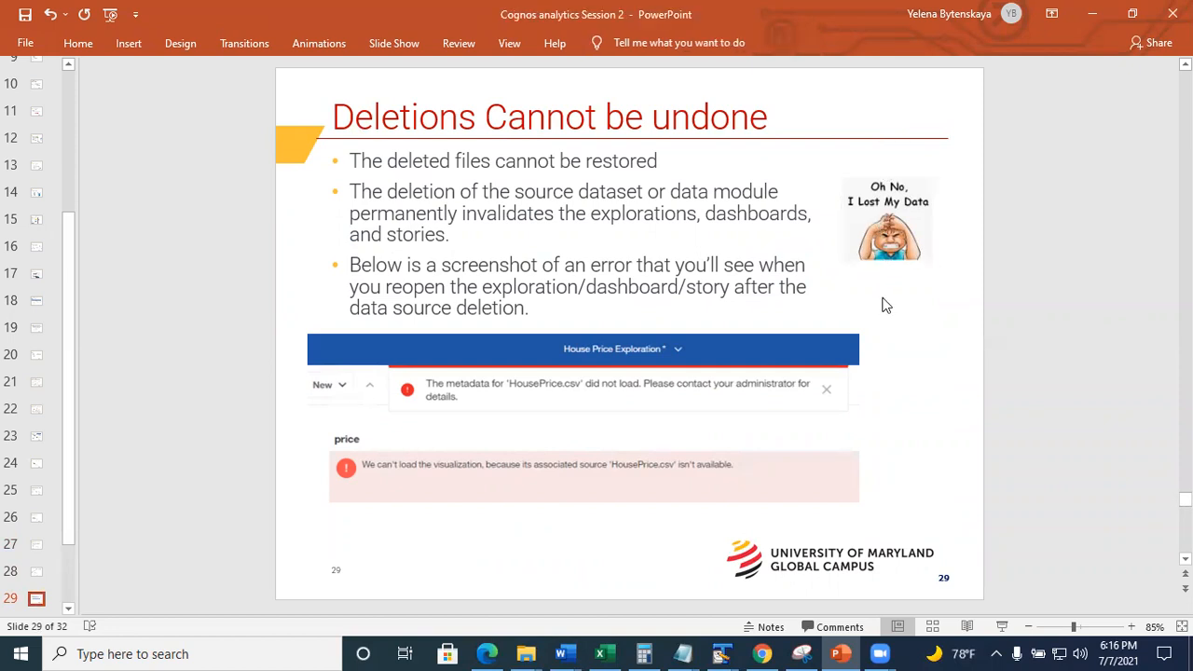
{"action": "left_click", "coordinate": [652, 311]}
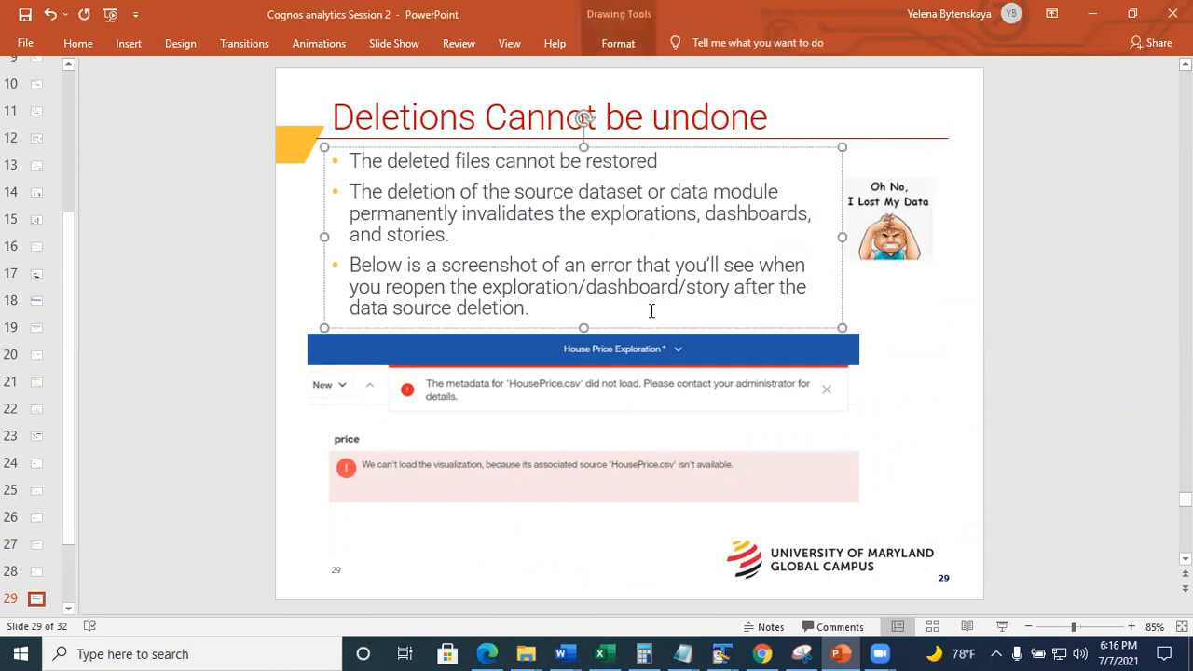
{"action": "left_click", "coordinate": [477, 423]}
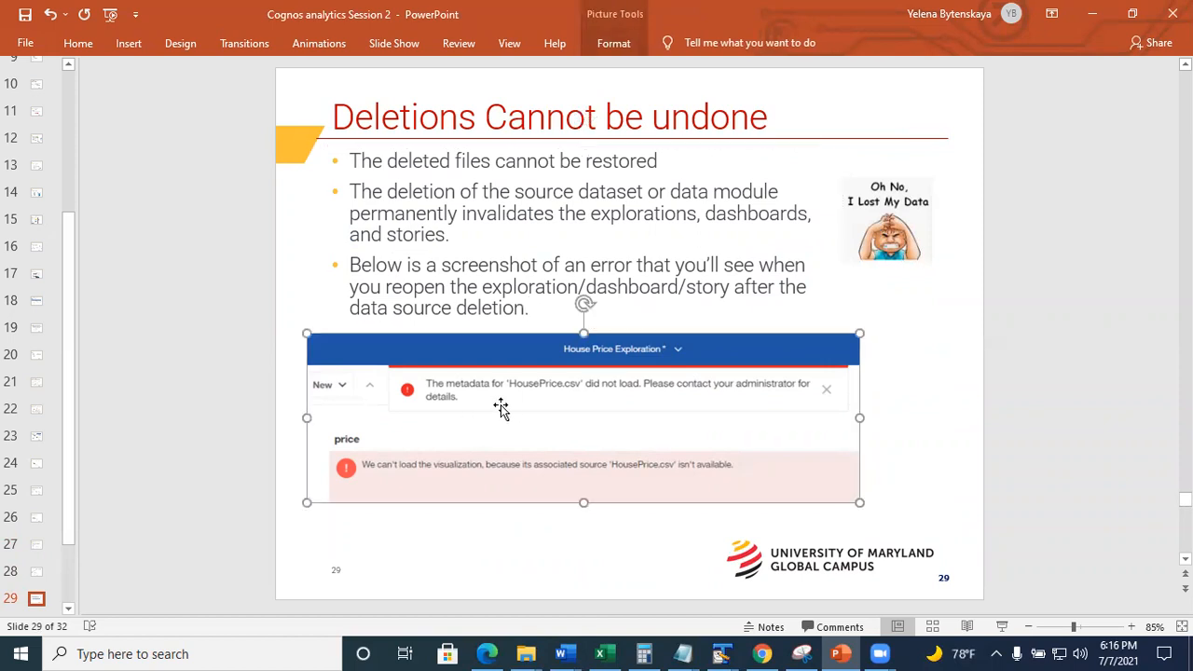